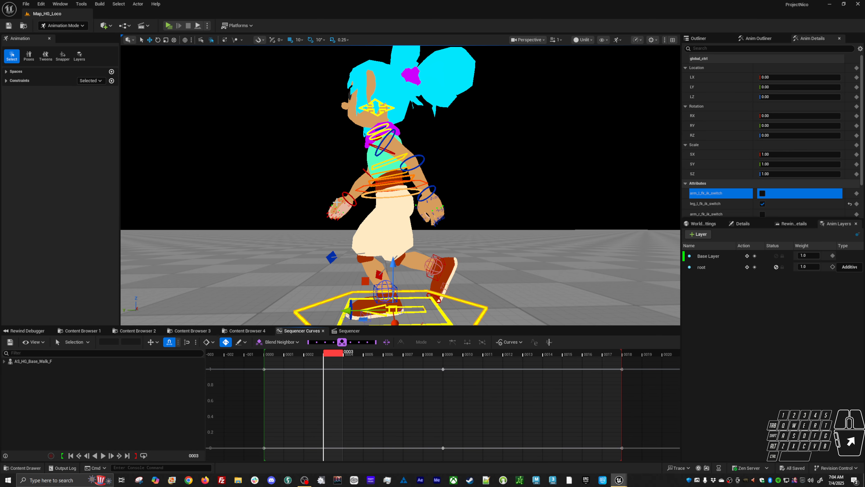
Step: Scrub the walk cycle between frames 1 and 5 and play it back to review the right arm's swing
click(335, 356)
drag(329, 357, 348, 358)
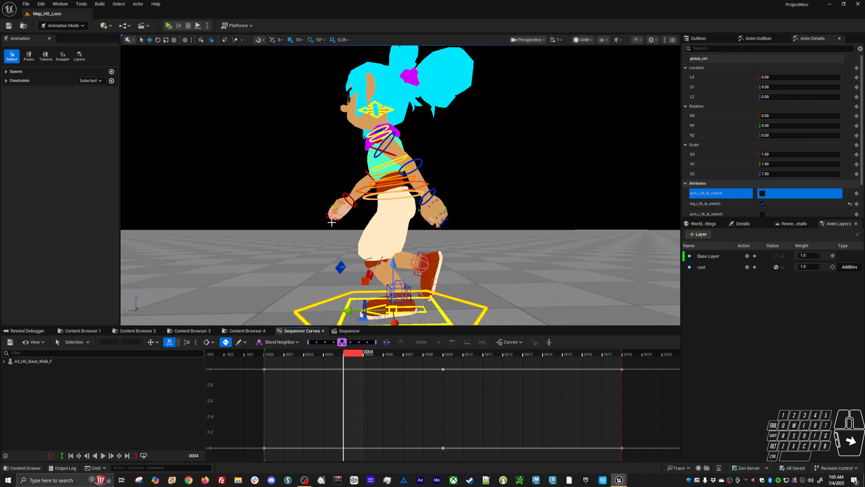
drag(356, 357, 371, 356)
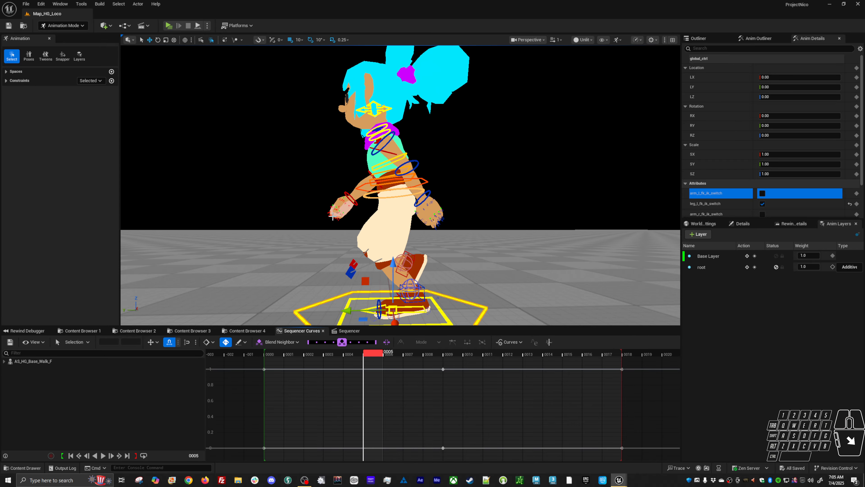
drag(376, 356, 303, 354)
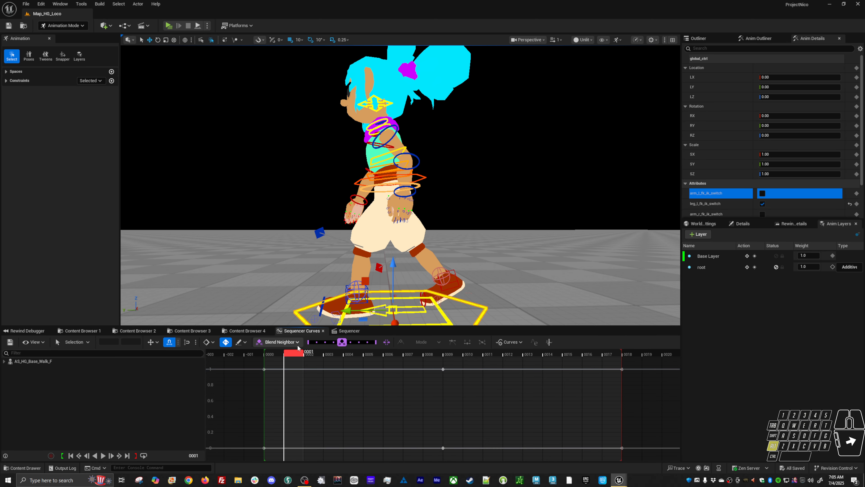
key(space)
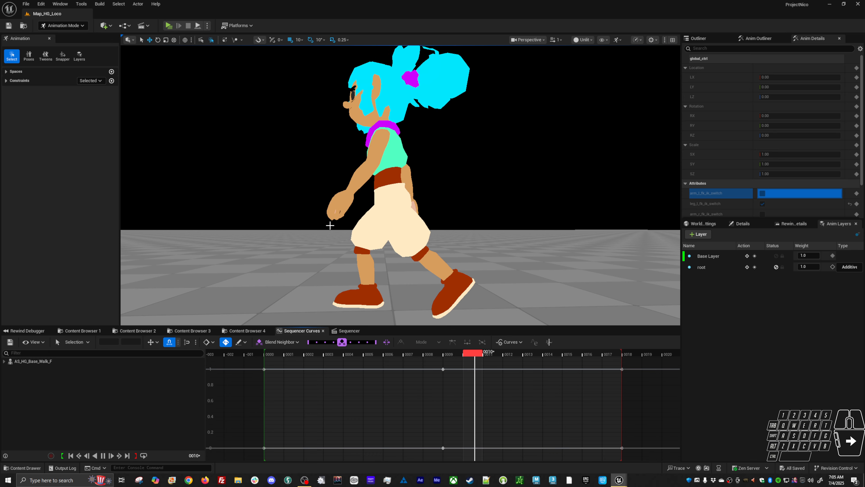
key(space)
Step: Select lowerarm_r_fk_ctrl and rotate it at frame 4 to about RX -8.0, RY 11.8, RZ -10.3
drag(294, 354, 333, 354)
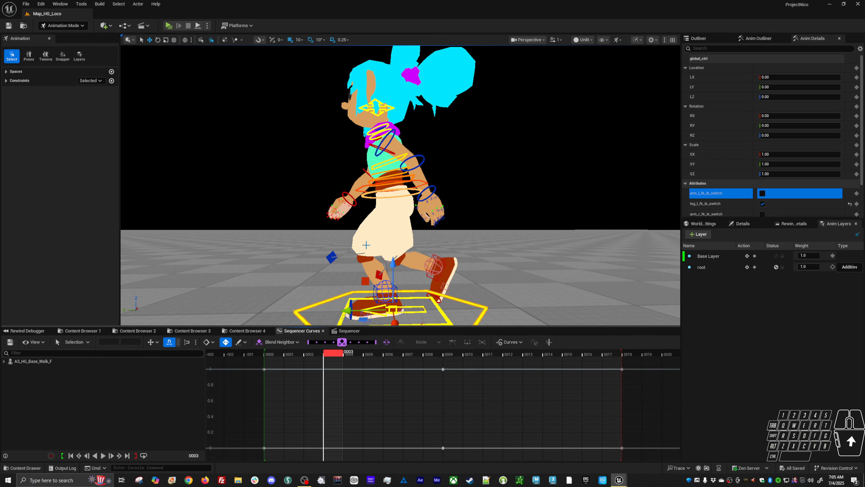
click(365, 176)
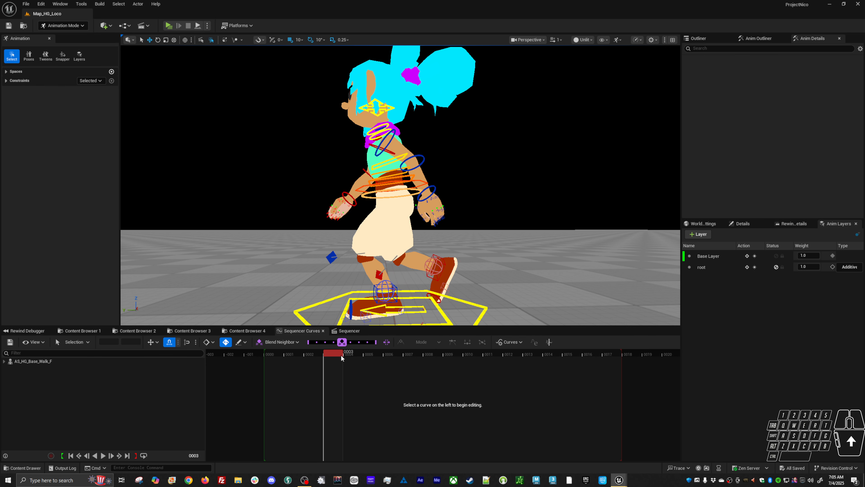
click(365, 174)
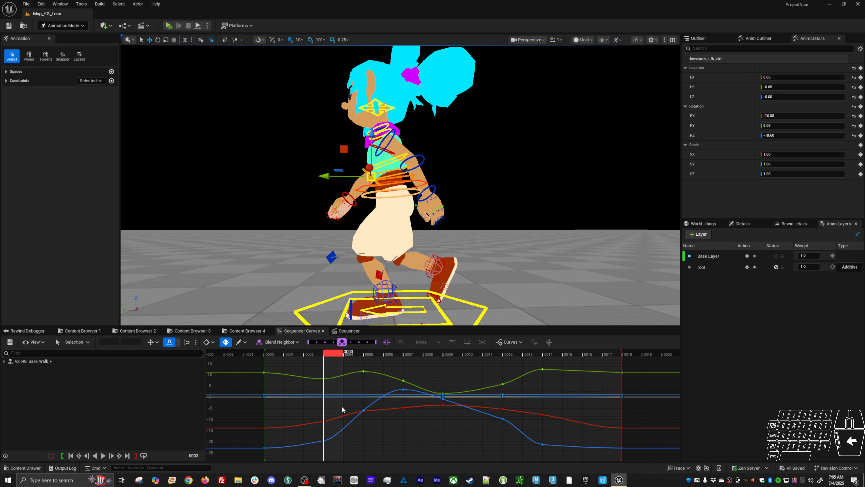
mouse_move(340, 355)
mouse_down()
mouse_move(265, 356)
mouse_move(346, 367)
mouse_up()
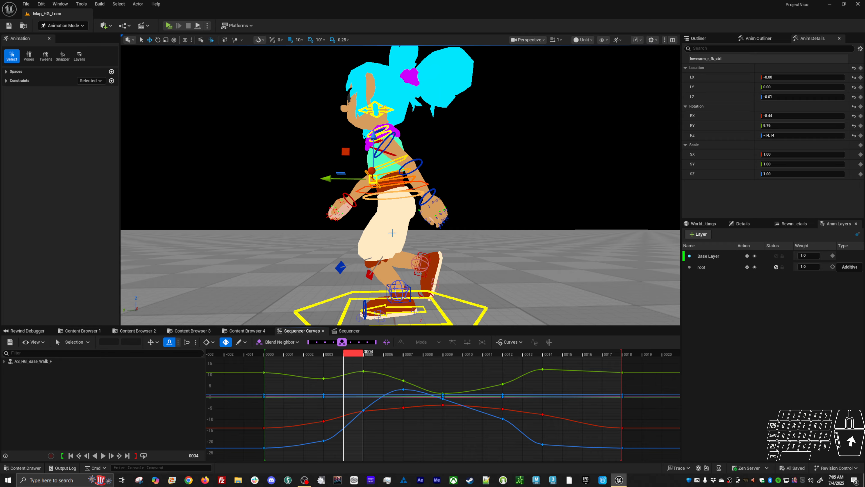
key(e)
drag(405, 164, 405, 166)
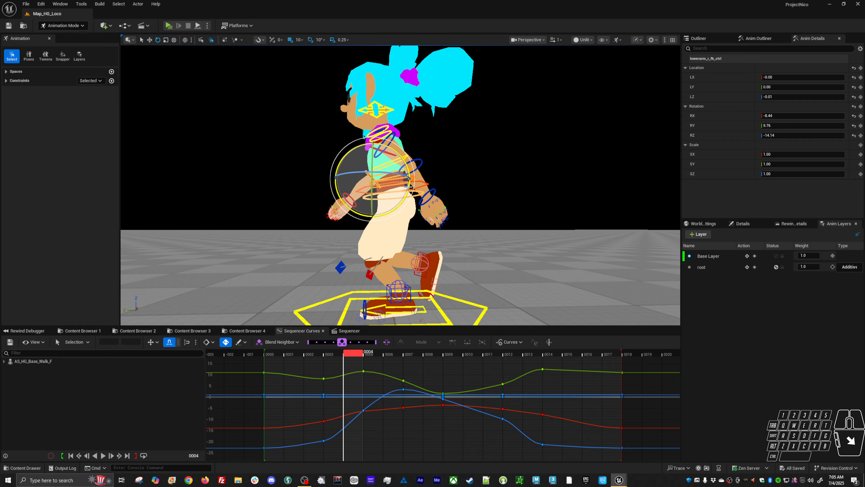
drag(408, 188, 408, 193)
Step: Step back and forth through frames 2 to 6 to check how the right forearm moves through the frame 4 pose
drag(355, 357, 345, 356)
key(Left)
key(Right)
key(Left)
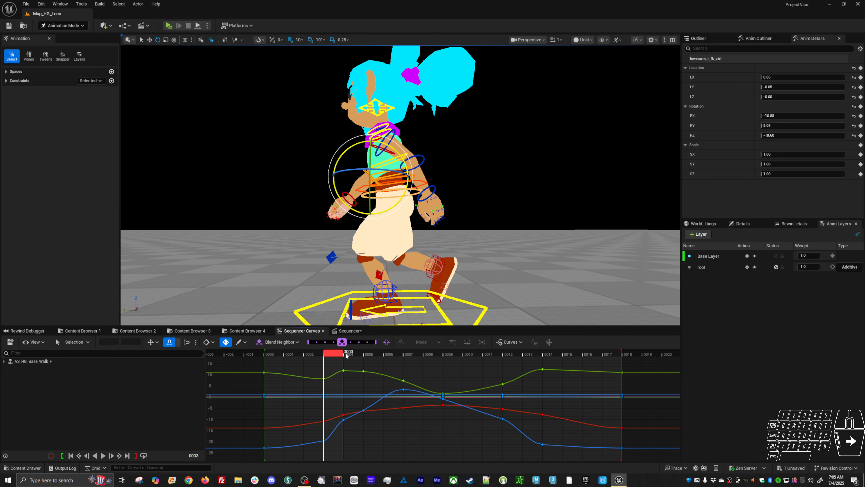
key(Left)
key(Right)
key(Right)
key(Right)
key(Left)
key(Left)
key(Right)
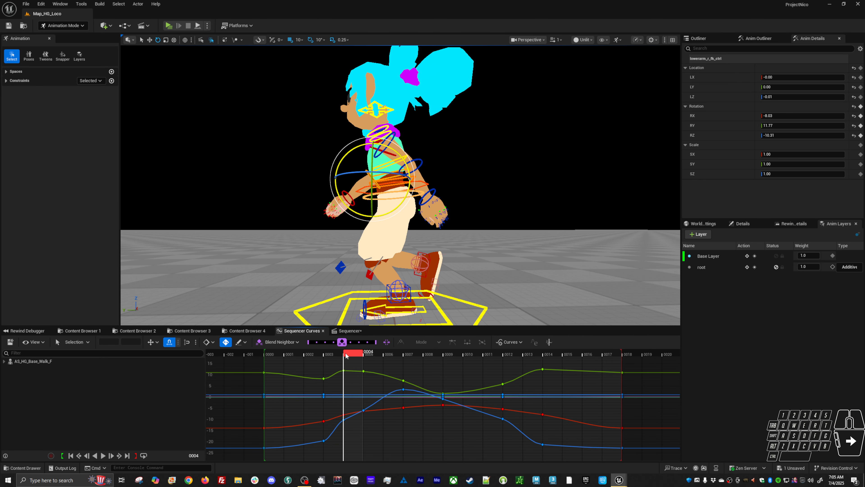
key(Left)
key(Right)
key(Left)
key(Right)
key(Left)
key(Right)
key(Left)
key(Right)
key(Right)
key(Left)
key(Right)
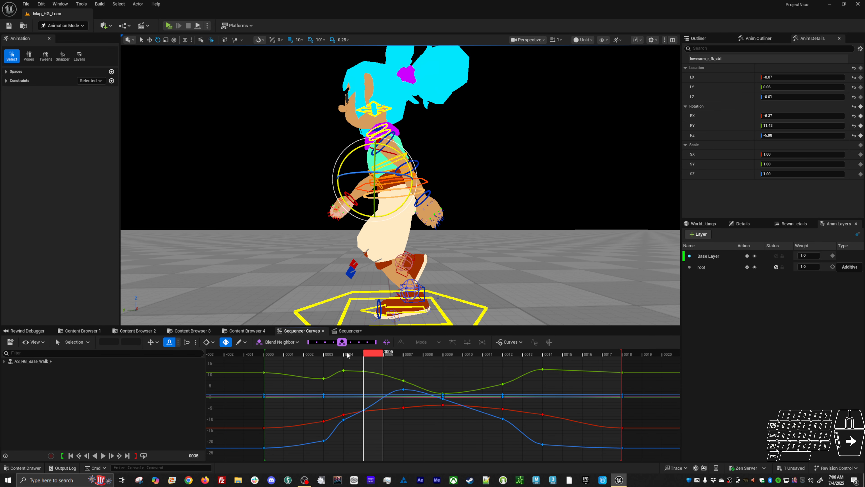
key(Right)
key(Left)
key(Left)
key(Left)
key(Right)
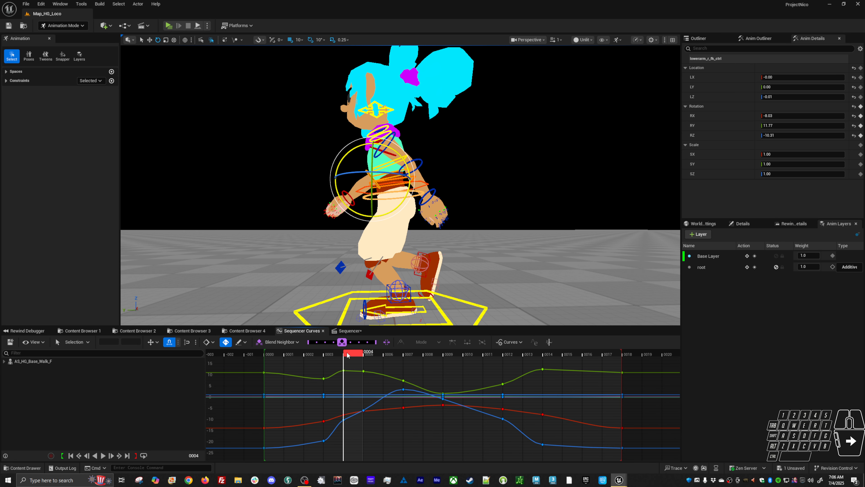
Step: Rotate the right forearm control at frame 5 to about RY 14.6, RZ -0.4 and compare it with the preceding frames
key(Right)
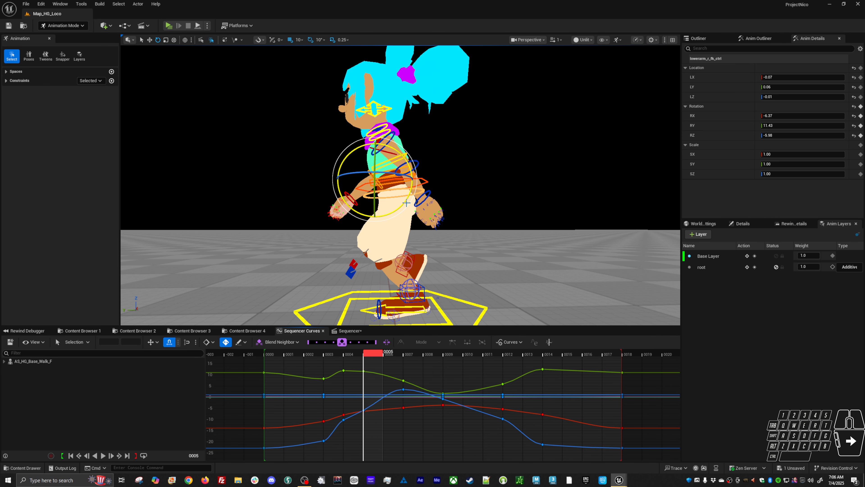
drag(408, 205, 404, 205)
key(Left)
key(Right)
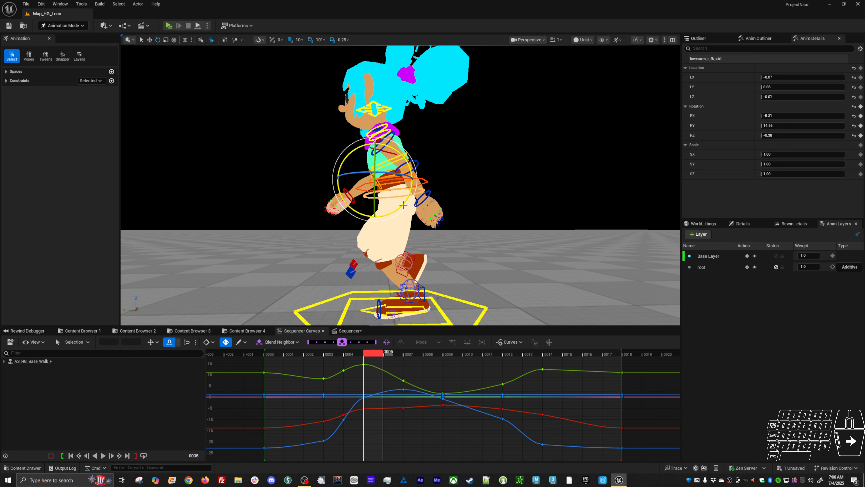
key(Left)
key(Left)
key(Right)
key(Right)
Step: Rotate the right forearm control at frame 6 to about RX -4.8, RY 12.9, RZ 4.3
key(Right)
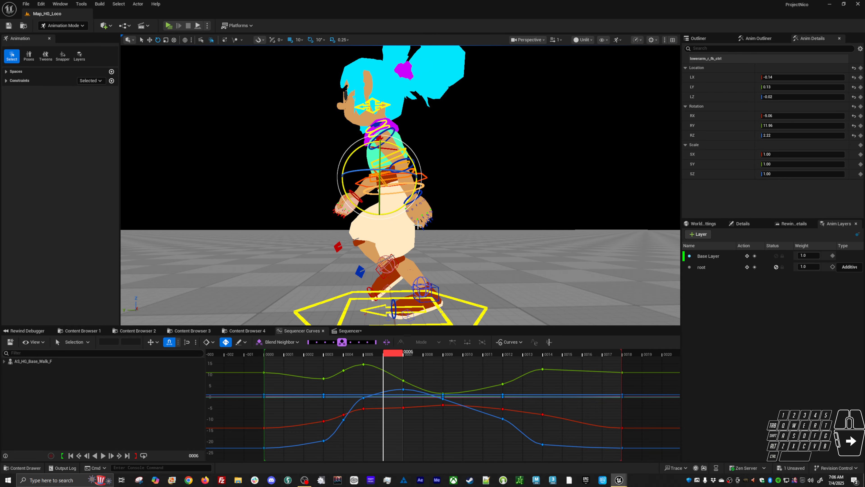
key(Right)
key(Left)
key(Left)
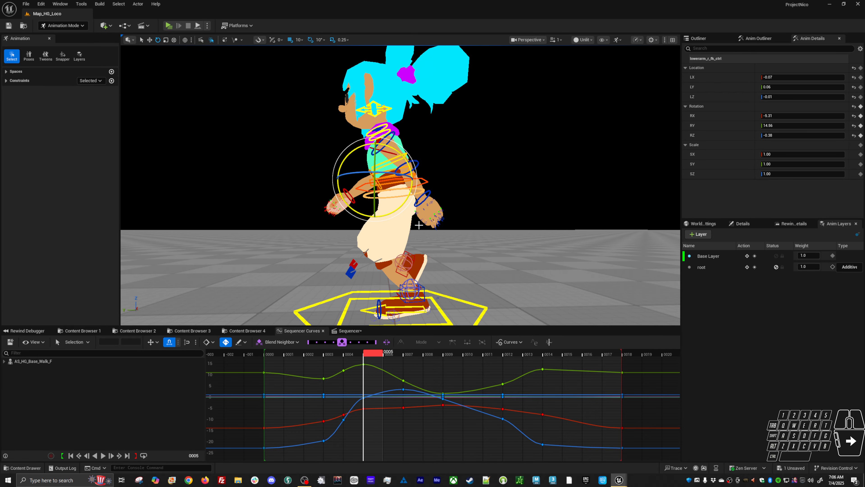
key(Right)
drag(406, 206, 406, 208)
key(Left)
Step: Play the walk cycle and step through frames 3 to 6 to examine the right forearm's forward swing
key(space)
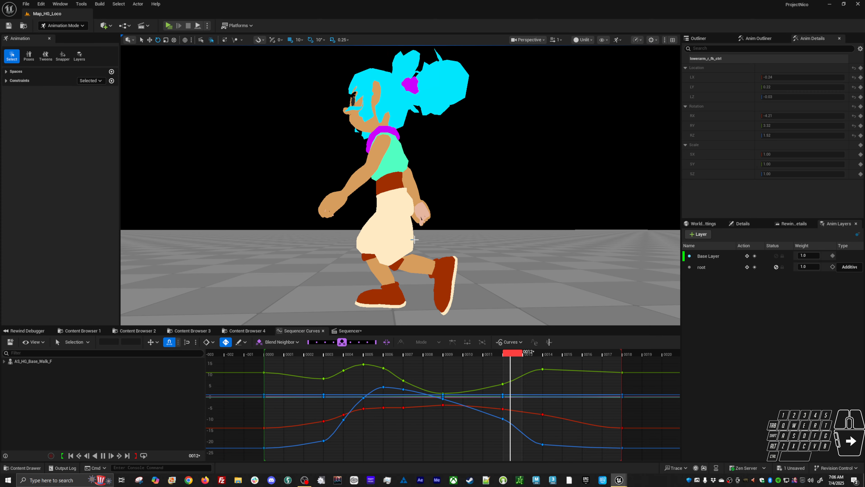
key(space)
key(Left)
key(Left)
key(Left)
key(Left)
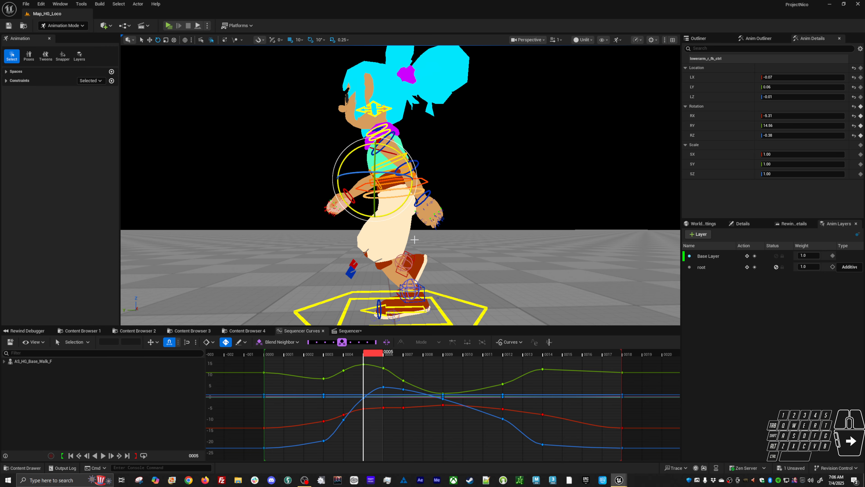
key(Left)
key(Right)
key(Right)
key(Left)
key(Left)
key(Left)
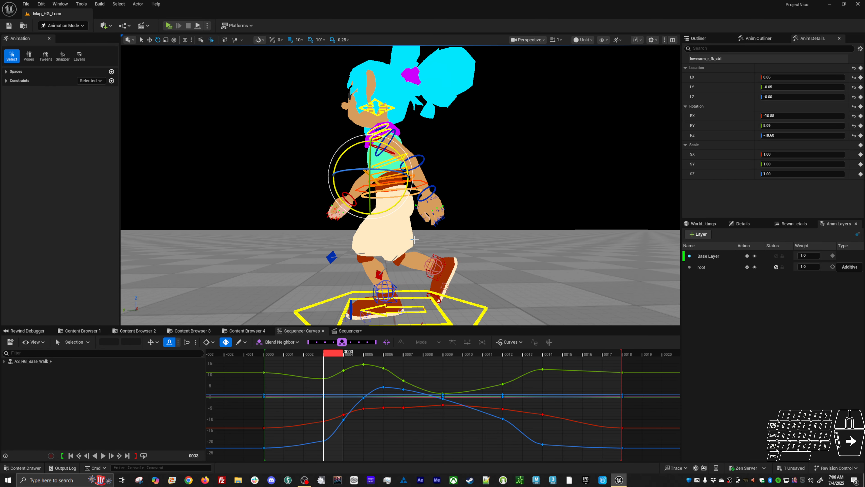
key(Right)
key(Right)
key(Right)
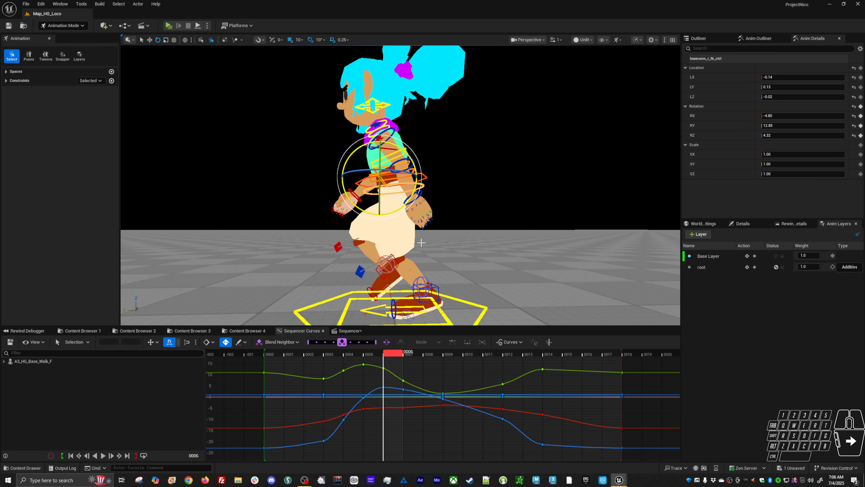
key(Left)
key(Right)
key(Left)
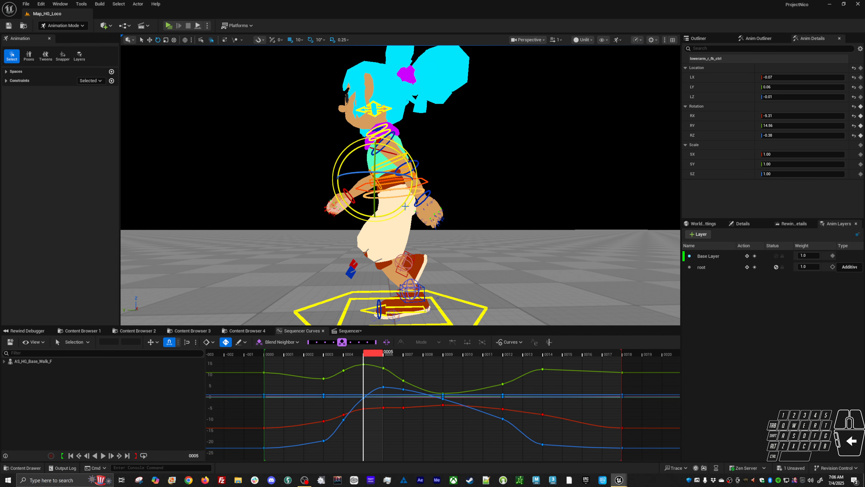
key(Right)
key(Left)
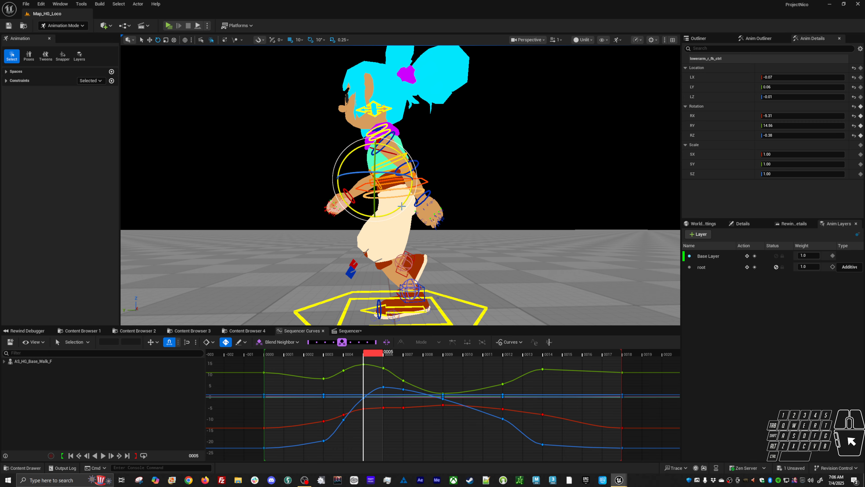
Step: Compare the right forearm's poses frame by frame from frame 2 to frame 6 for an even arc
key(Left)
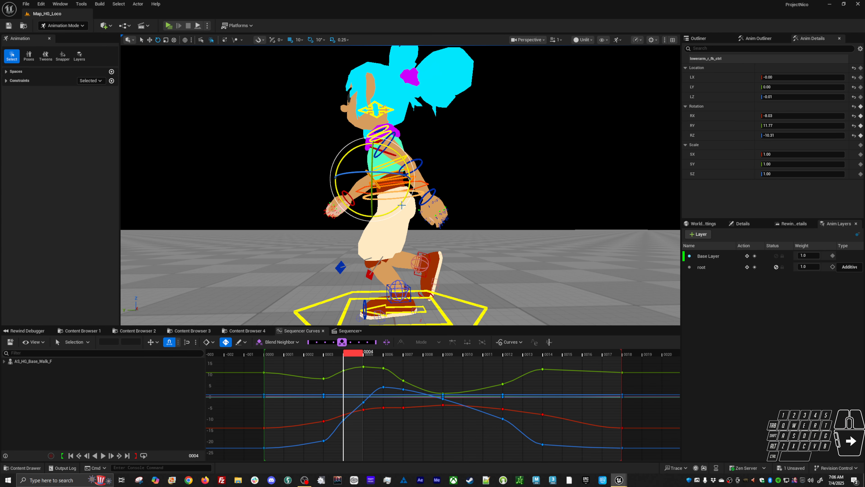
key(Right)
key(Right)
key(Left)
key(Left)
key(Left)
key(Left)
key(Right)
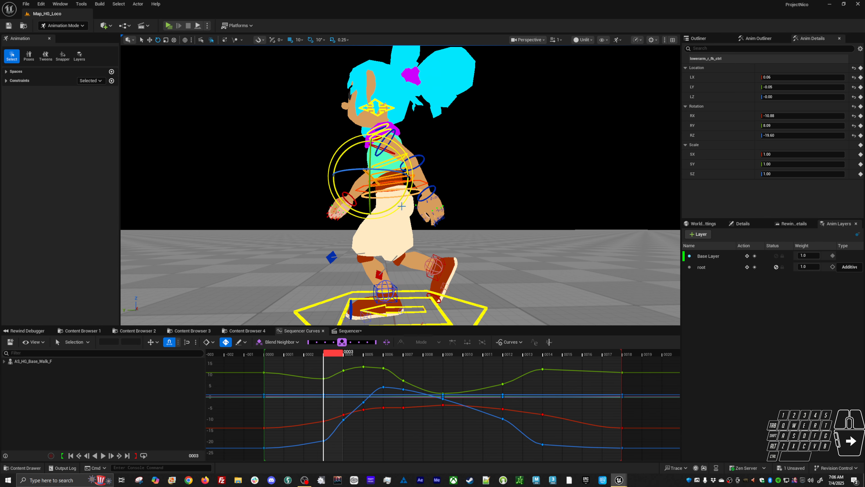
key(Right)
key(Right)
key(Right)
key(Left)
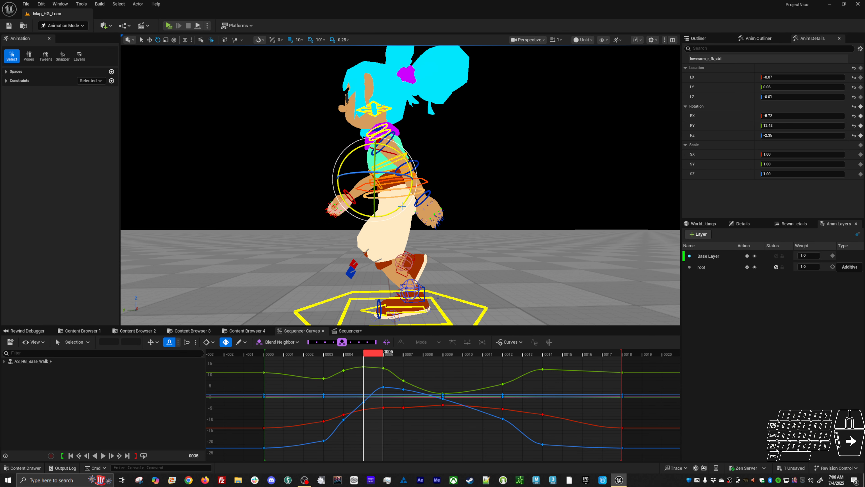
key(Left)
key(Left)
key(Right)
key(Right)
key(Right)
key(Left)
key(Left)
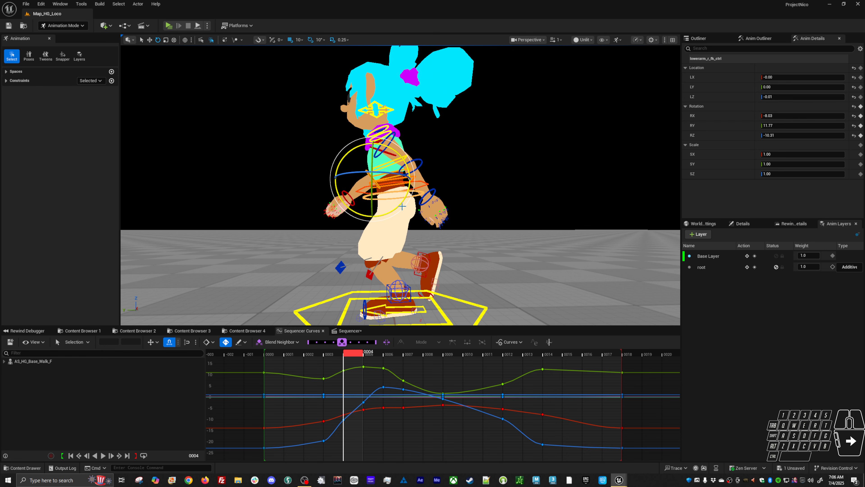
key(Left)
Step: Rotate the right forearm control at frame 5 to about RY 15.1, RZ 0.65 and check it against the neighbouring frames
key(Right)
key(Right)
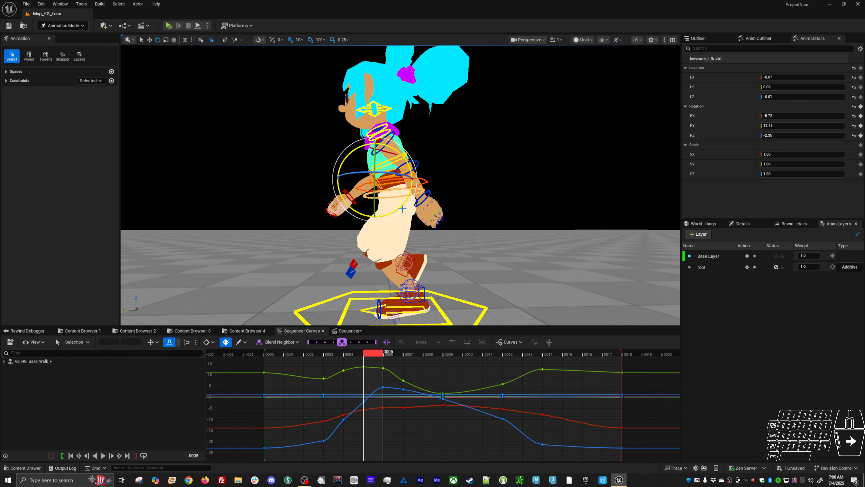
click(403, 207)
drag(404, 207, 401, 206)
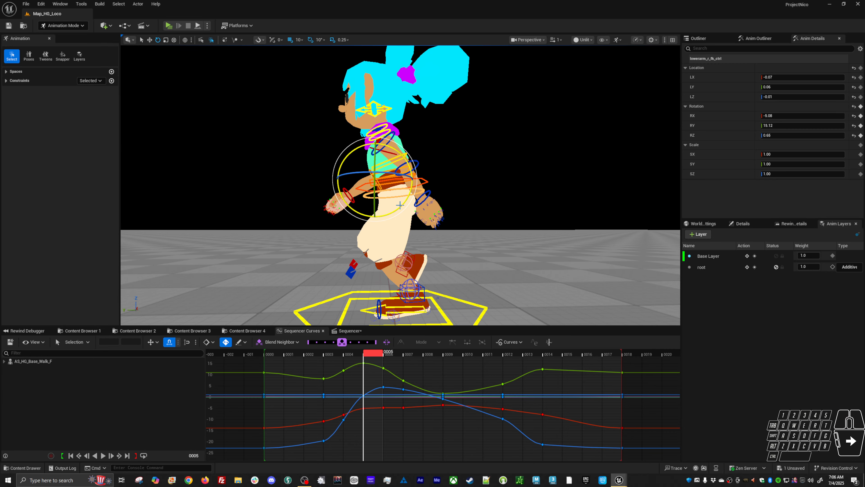
key(Right)
key(Right)
key(Left)
key(Left)
key(Left)
Step: Rotate the right forearm control further forward at frame 6 and compare the pose with frame 5
key(Right)
key(Right)
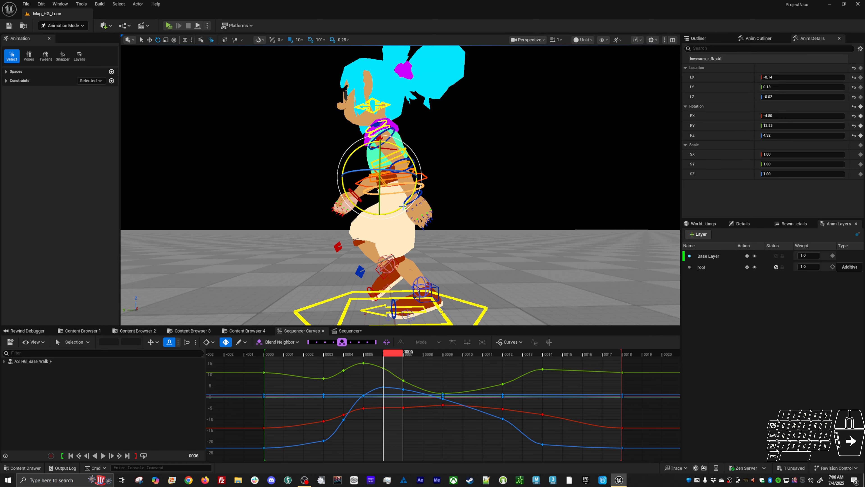
drag(403, 206, 402, 207)
key(Left)
key(Right)
Step: Rotate the right forearm control at frame 7 to about RX -5.0, RY 8.0, RZ 7.2
key(Right)
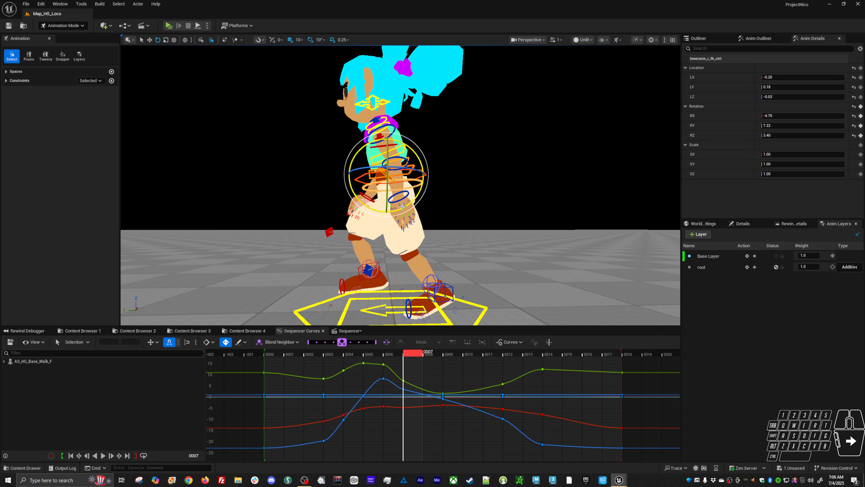
key(Right)
key(Left)
key(Left)
key(Right)
middle_drag(452, 225, 442, 228)
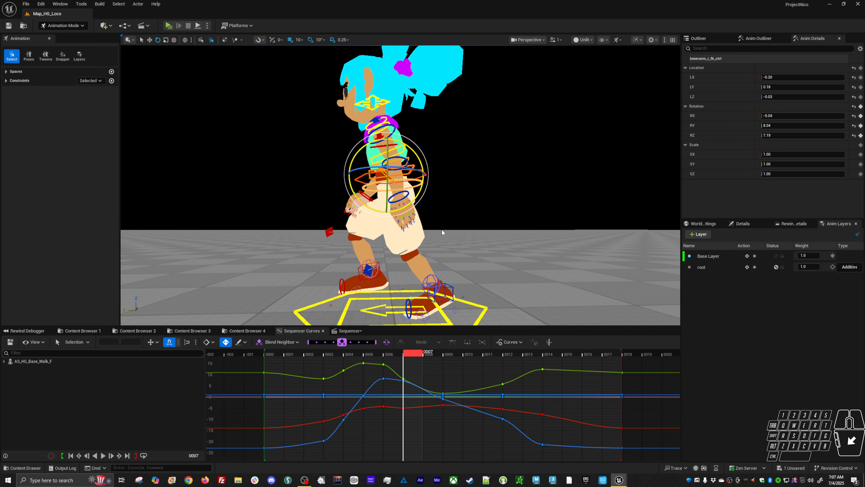
Step: Step ahead to frame 12, play the walk cycle and view the character from her opposite side to review the arm swing
key(Right)
key(Right)
key(Right)
key(Right)
key(Right)
key(Right)
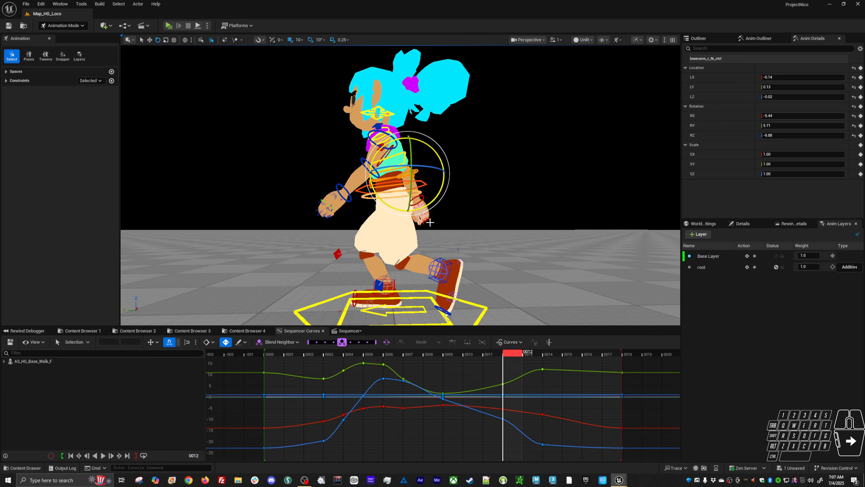
key(space)
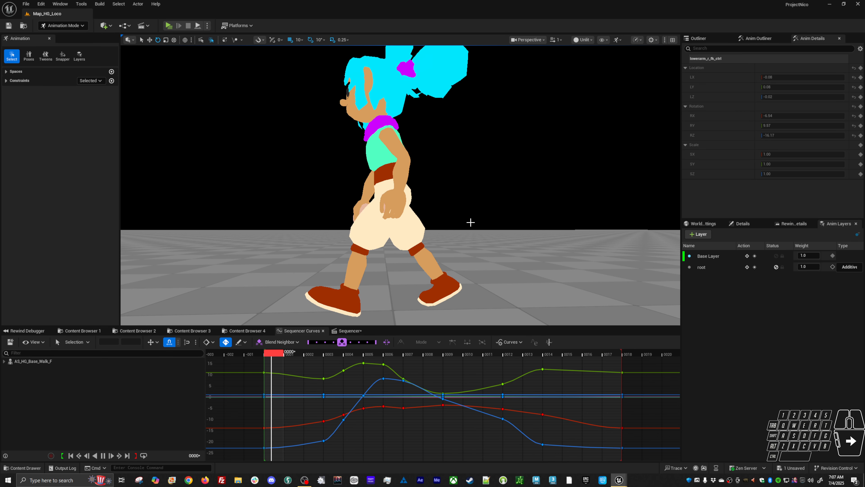
alt+drag(470, 222, 630, 218)
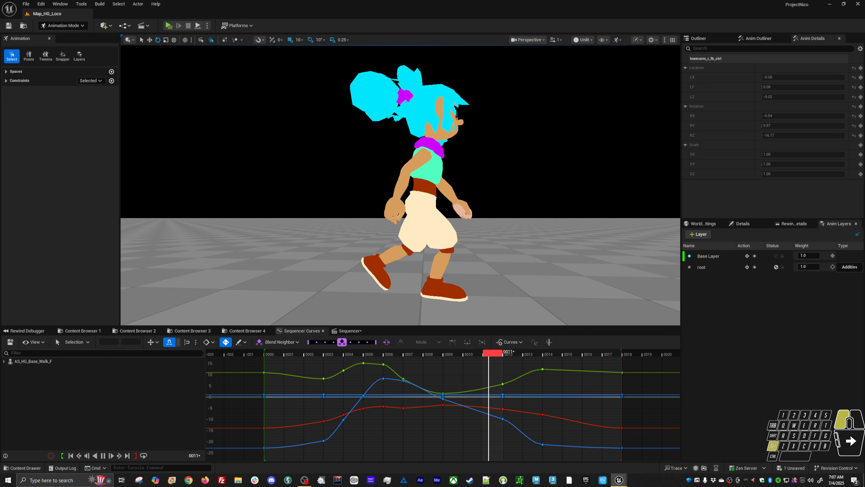
Step: Stop playback, frame the character's right side closely and step through the right forearm keys from frame 3 to frame 9
alt+middle_drag(631, 219, 569, 206)
alt+right_drag(569, 206, 596, 206)
alt+drag(362, 241, 362, 238)
key(alt+v)
key(period)
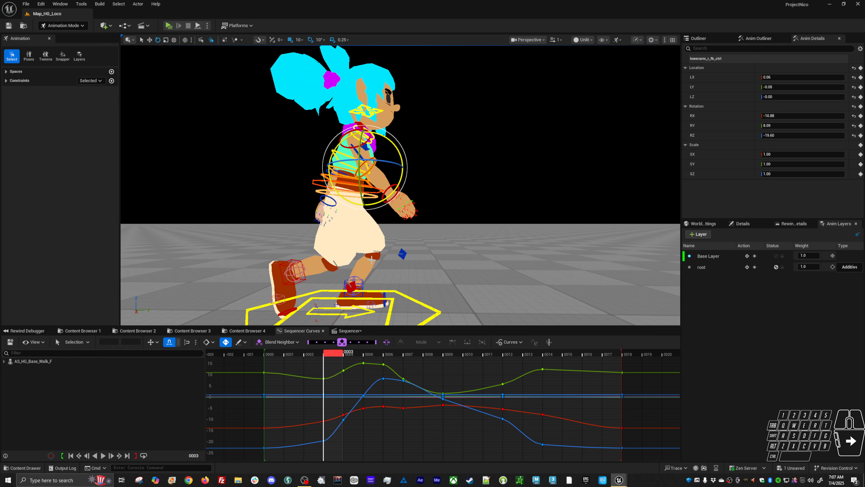
key(period)
key(period)
key(period)
key(period)
key(period)
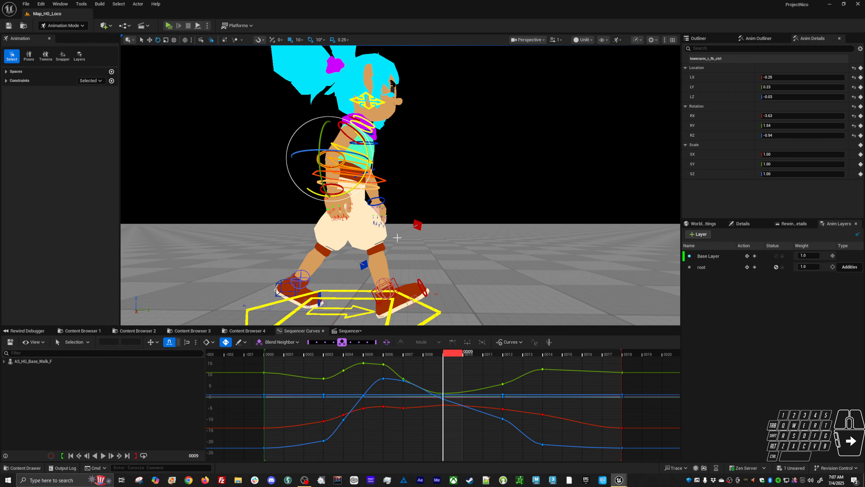
Step: Rotate the right forearm control further forward at frame 9 to about RX -6.0, RY 0.3, RZ 4.4
key(comma)
key(period)
key(comma)
key(comma)
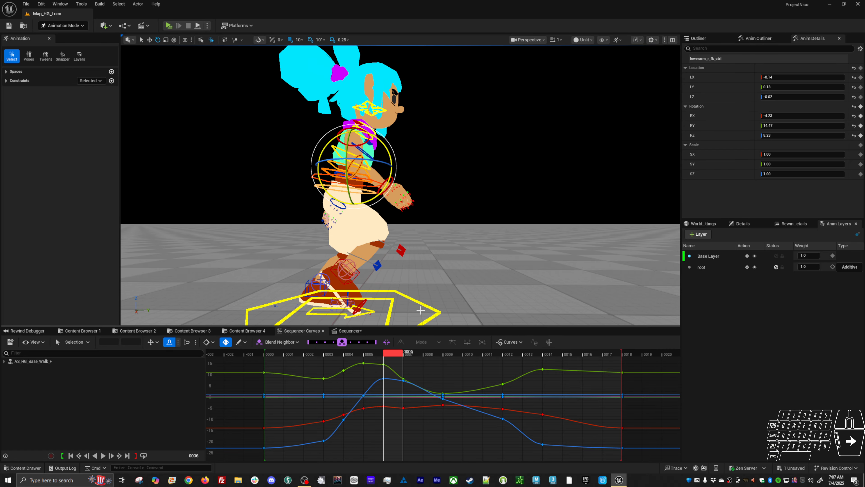
key(period)
key(period)
middle_drag(419, 259, 427, 256)
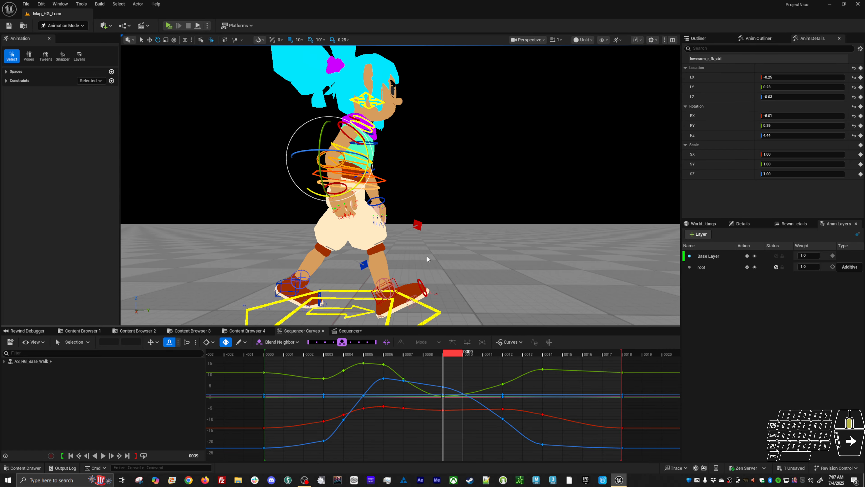
Step: Compare the forearm poses at frames 7 and 9 and rotate the right forearm control slightly further forward at frame 7
key(comma)
key(period)
key(comma)
key(period)
key(comma)
middle_drag(427, 256, 433, 257)
Step: Step back and forth through the right forearm keys at frames 9, 12 and 14 to examine the backward swing
key(period)
key(period)
key(period)
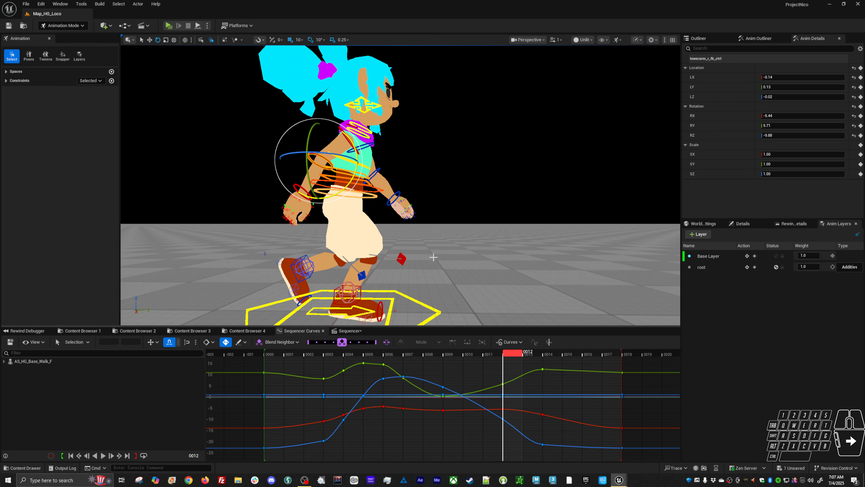
key(comma)
key(comma)
key(period)
key(period)
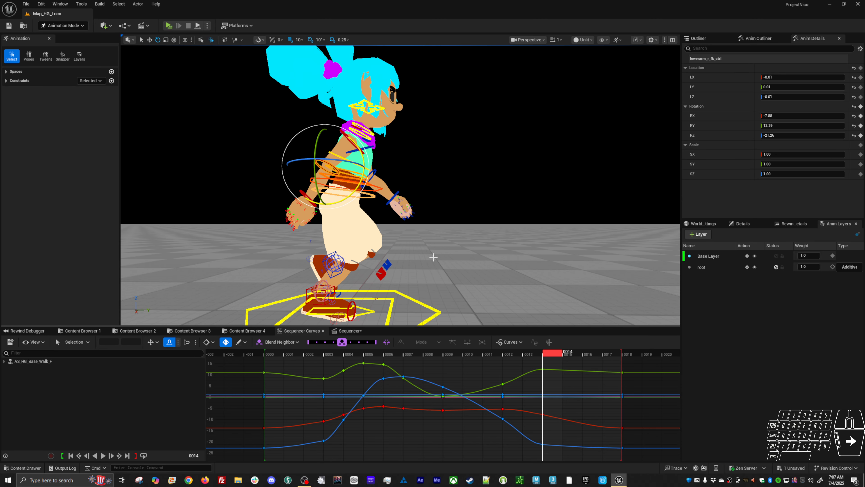
key(comma)
key(comma)
key(period)
key(period)
key(comma)
key(comma)
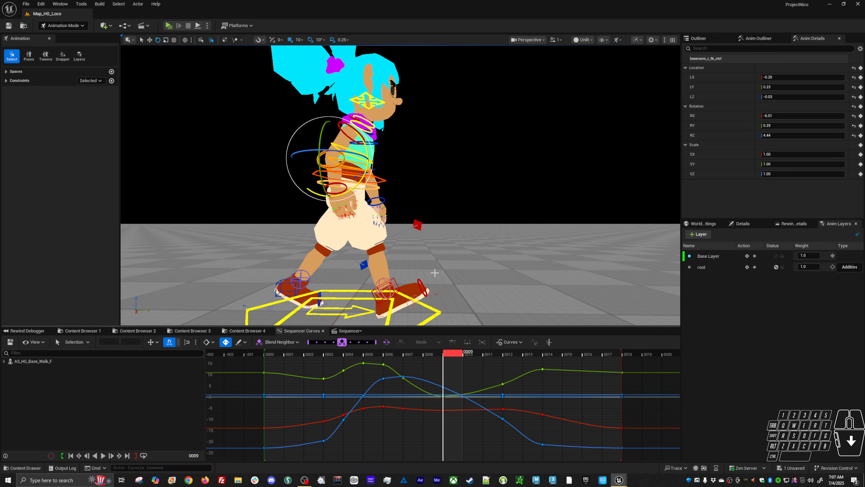
Step: Flip frame by frame between frames 9 and 11 to examine how the right forearm starts swinging back
mouse_move(453, 359)
mouse_down()
mouse_move(527, 357)
mouse_move(443, 356)
mouse_up()
key(Right)
key(Left)
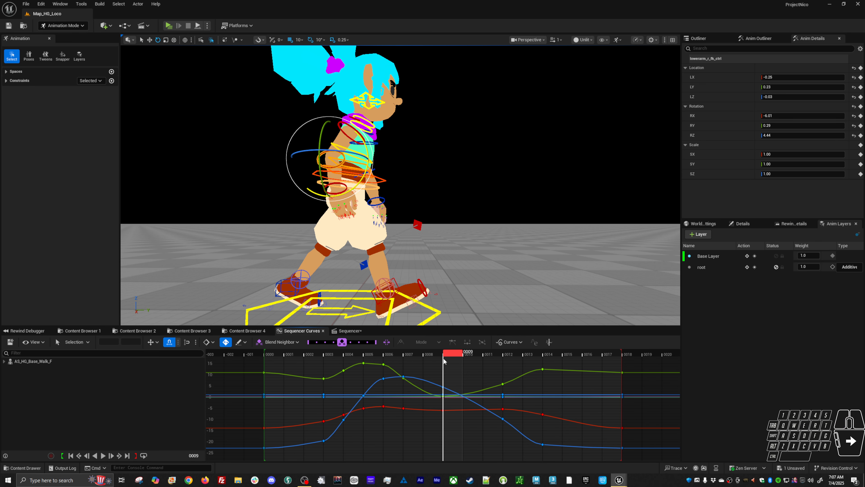
key(Right)
key(Left)
key(Right)
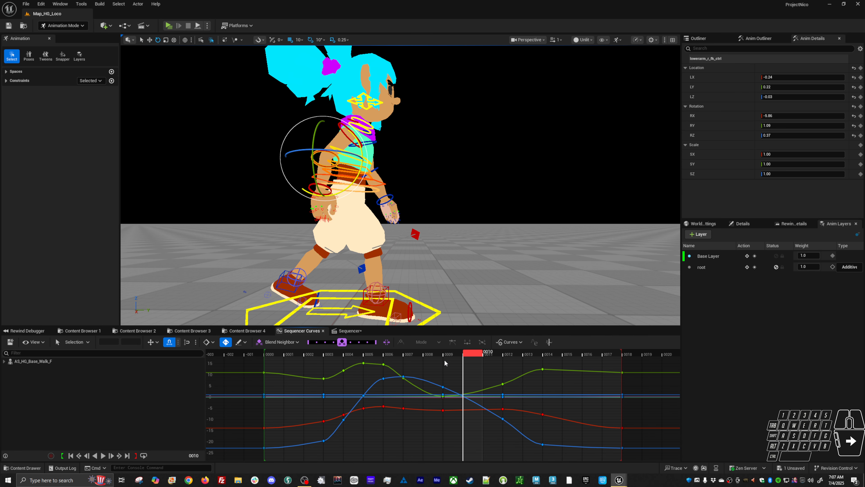
key(Left)
key(Right)
key(Right)
key(Left)
key(Right)
key(Left)
key(Left)
key(Right)
key(Left)
key(Right)
key(Right)
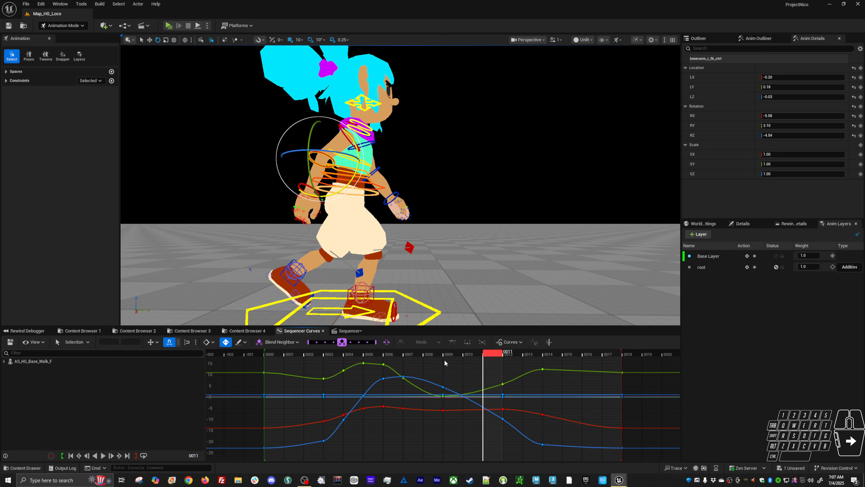
Step: Flip frame by frame between frames 11 and 14 to examine the right forearm's spacing at the end of the backswing
key(Right)
key(Right)
key(Left)
key(Right)
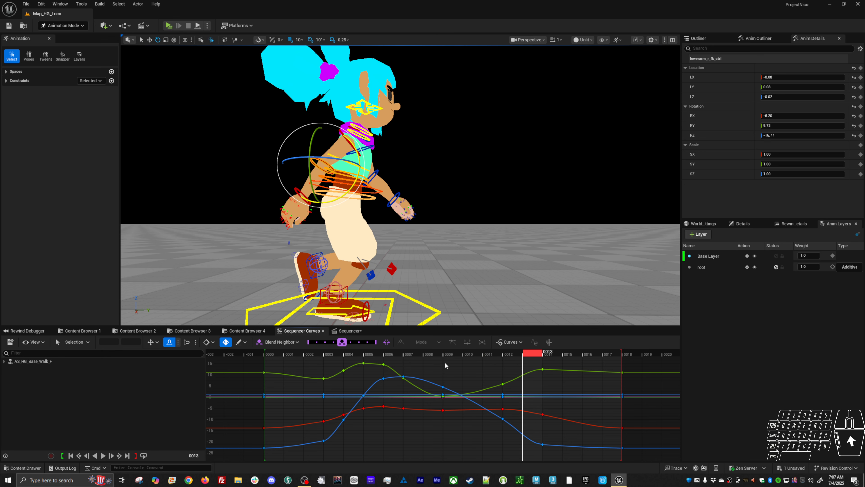
key(Right)
key(Left)
key(Left)
key(Left)
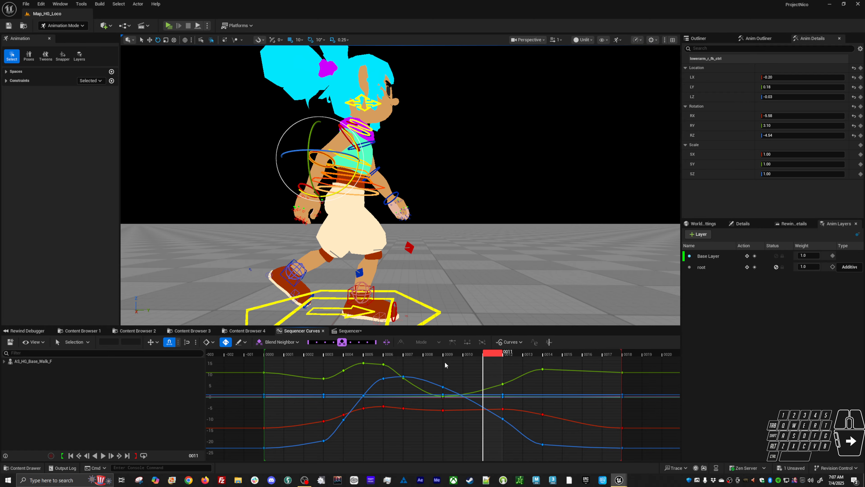
key(Right)
key(Right)
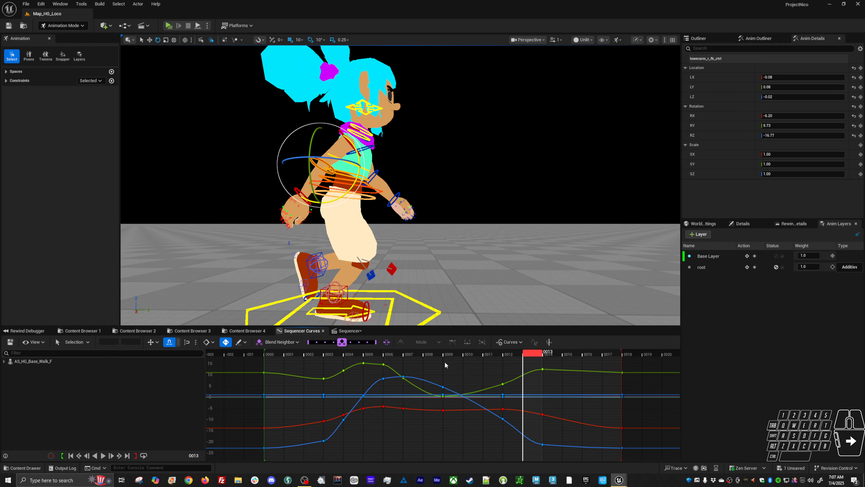
key(Left)
key(Right)
key(Left)
key(Right)
key(Left)
key(Right)
key(Right)
key(Left)
key(Left)
key(Left)
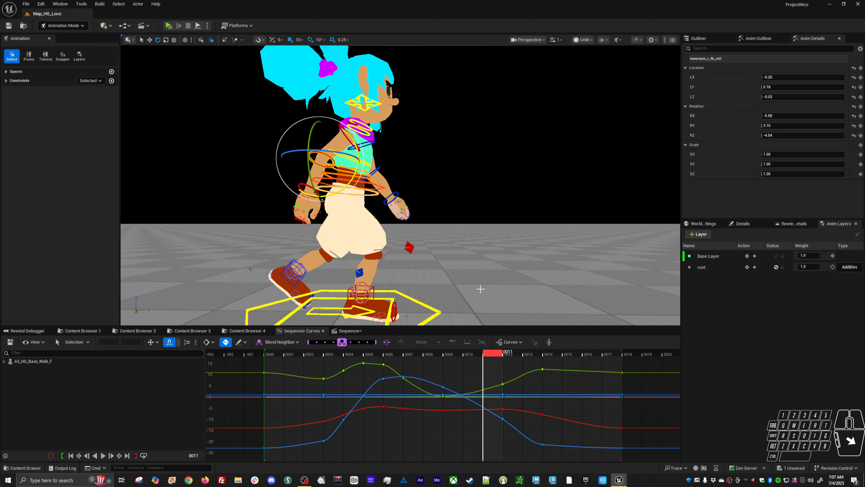
Step: Rotate the right forearm control at frame 13 to about RX -6.9, RY 10.7, RZ -19.7 and compare it with the neighbouring frames
key(Right)
key(Right)
mouse_move(341, 197)
alt+mouse_down()
mouse_move(351, 198)
mouse_move(341, 198)
alt+mouse_up()
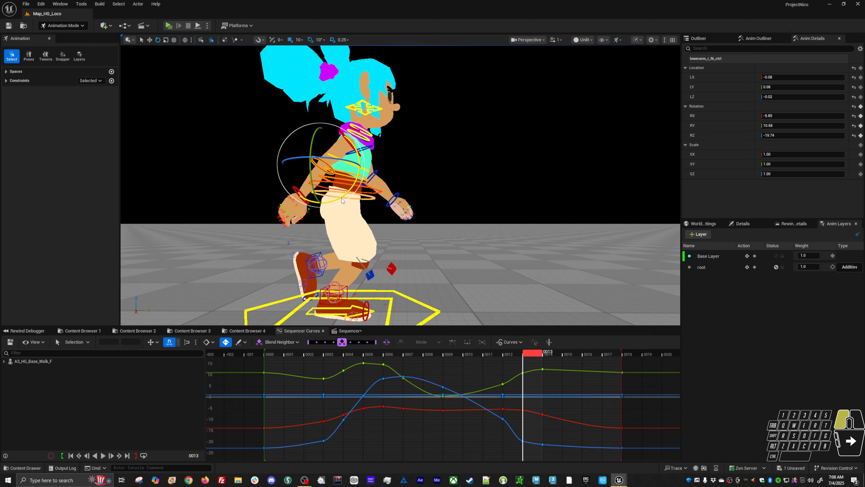
key(Right)
key(Right)
key(Left)
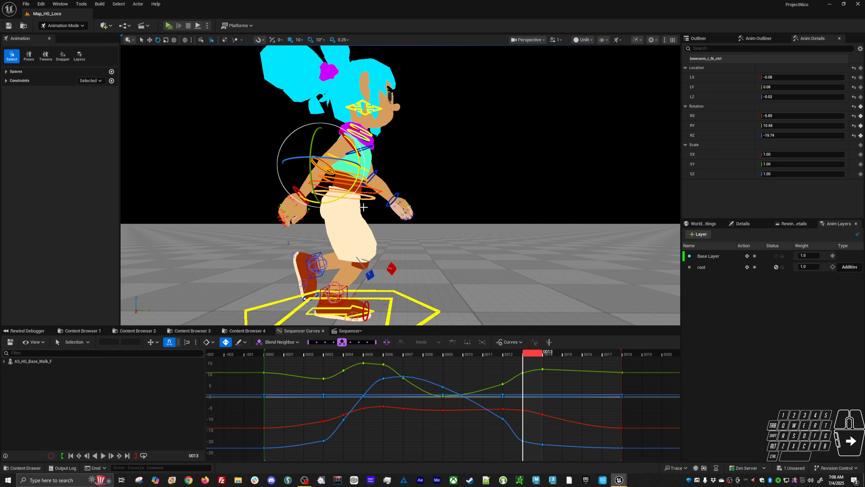
key(Left)
key(Right)
Step: Rotate the right forearm control at frame 14 to about RX -7.8, RZ -23.1 and check it against frame 13
key(Right)
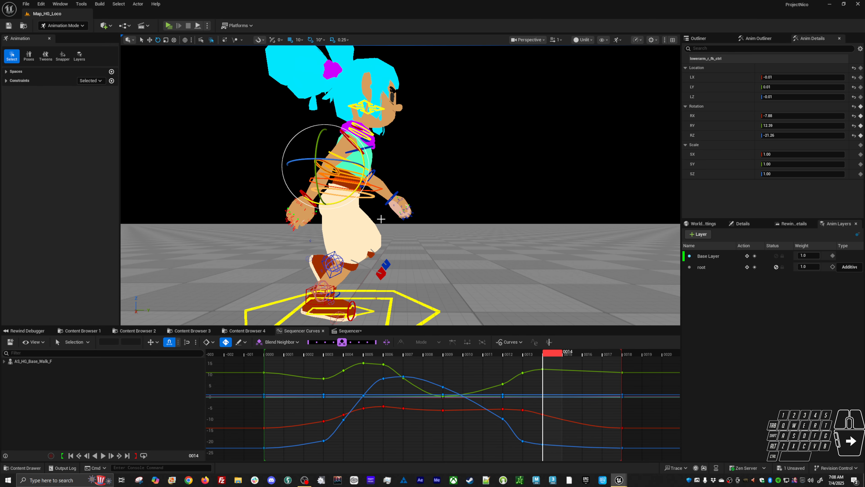
drag(380, 222, 376, 222)
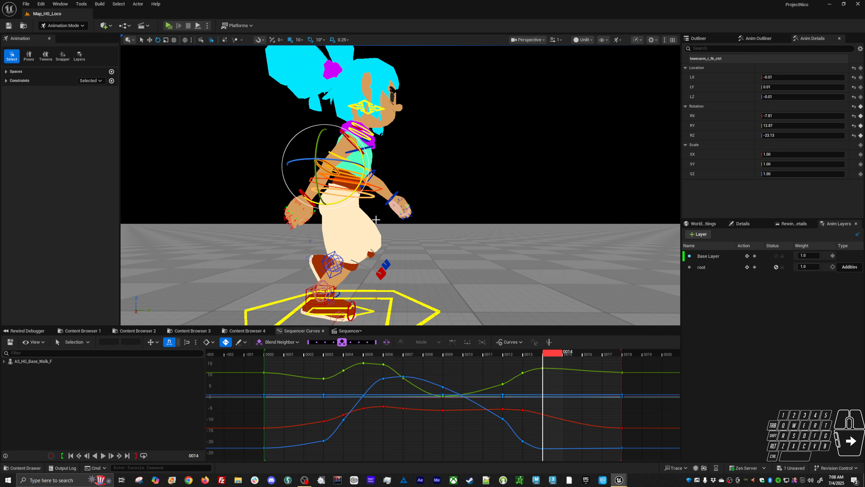
key(Left)
key(Right)
Step: Review the frames up to 18 and rotate the right forearm control at frame 17 to about RX -12.8, RY 10.8, RZ -28.9
key(Right)
key(Right)
key(Right)
key(Right)
key(Right)
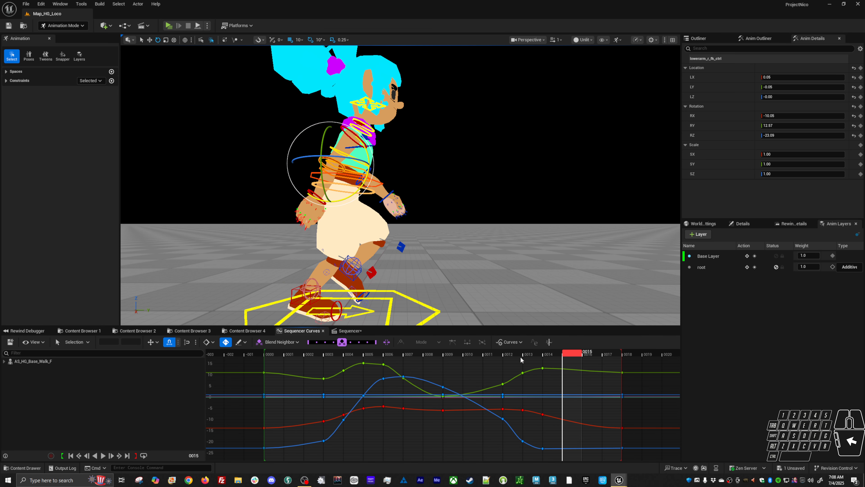
key(Left)
key(Left)
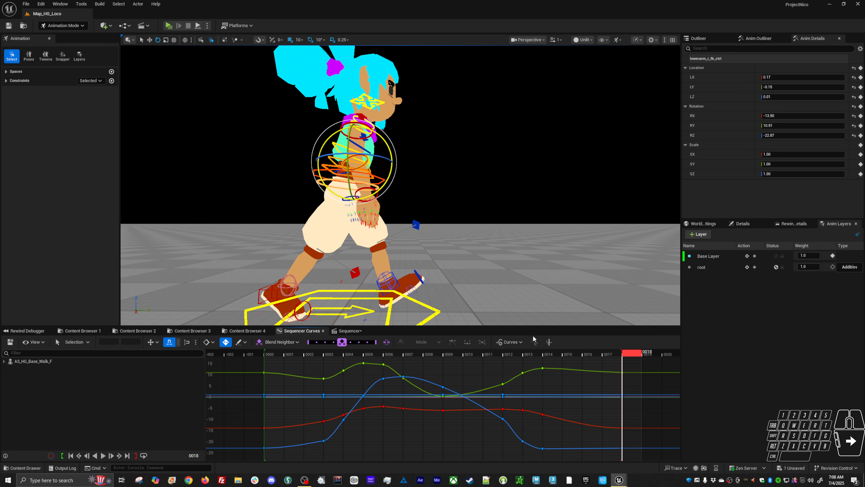
key(Right)
key(Left)
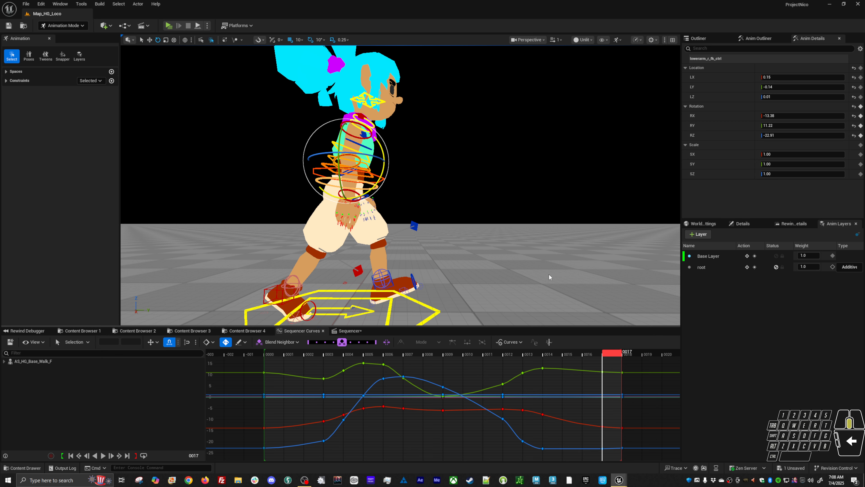
drag(549, 274, 545, 289)
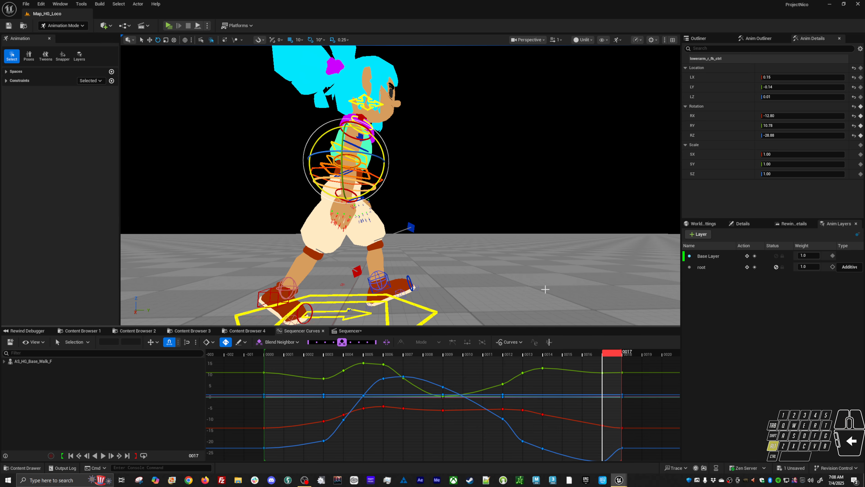
Step: Play the walk cycle, view the character from her opposite side and return to frame 0
key(space)
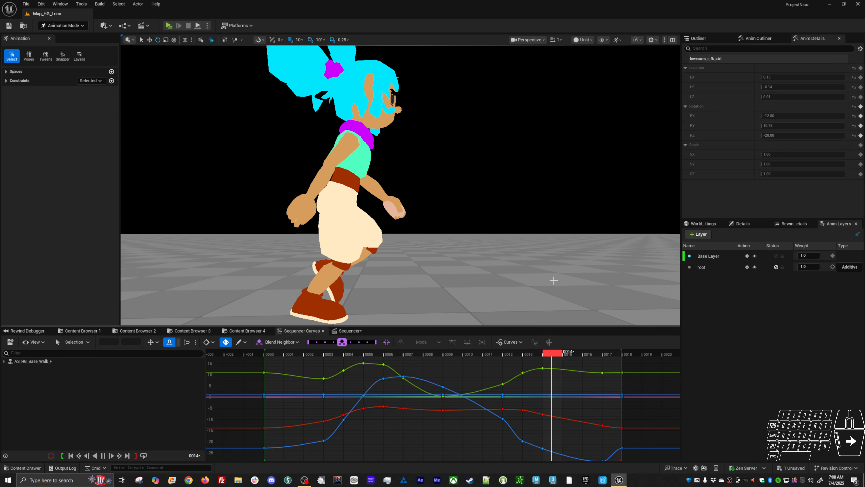
alt+drag(551, 281, 470, 306)
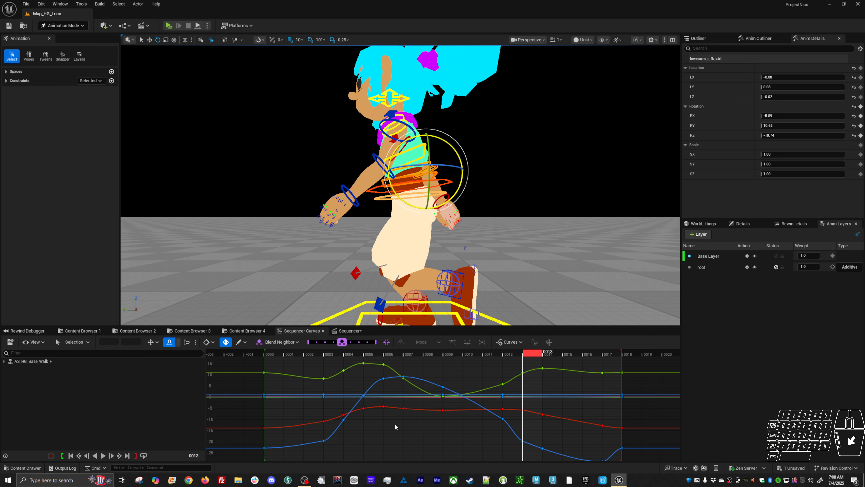
click(269, 355)
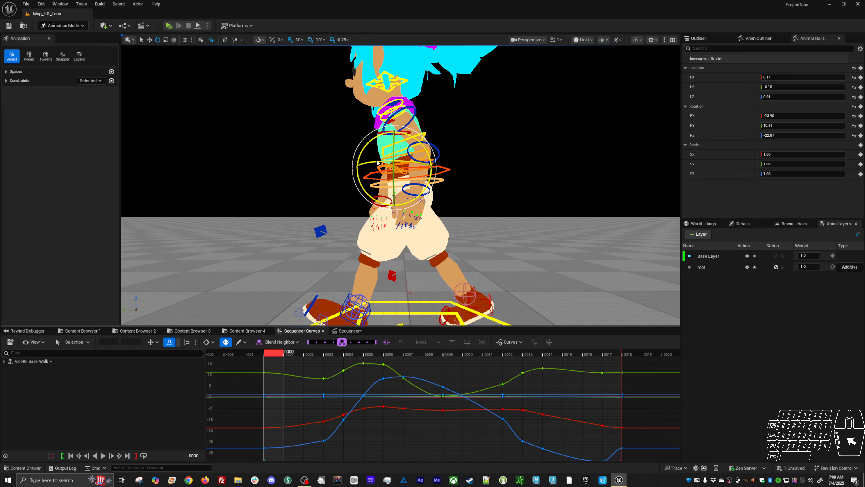
Step: Try rotating the left upper arm control at frame 0 to about RX -10.4, RY 6.6, RZ -1.1, and undo the rotation
click(410, 142)
drag(410, 143, 414, 190)
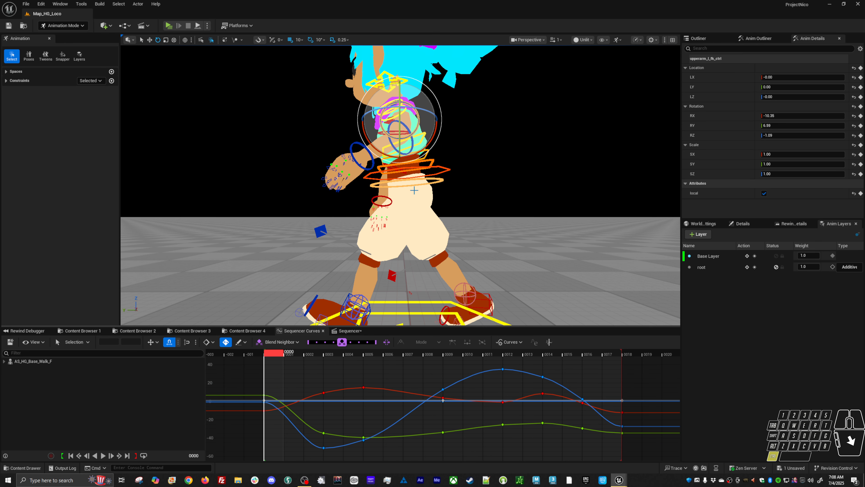
key(ctrl+z)
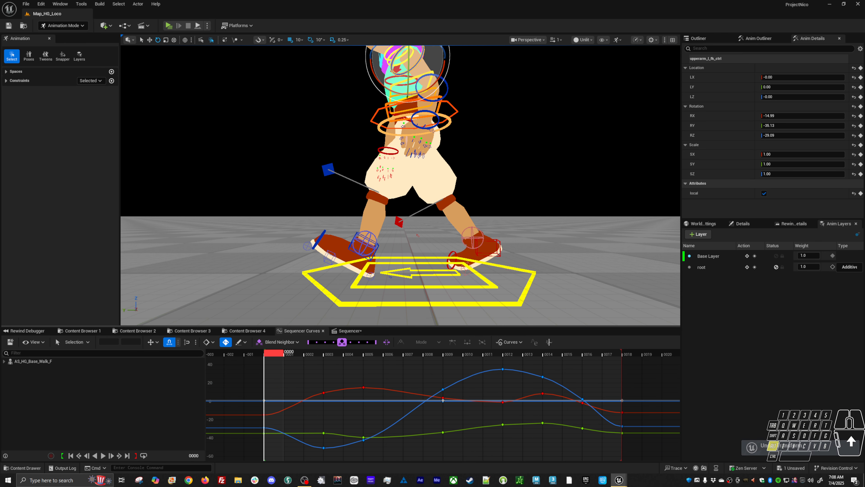
Step: Try moving the left foot IK control forward and up at frame 0 to about LY 63.9, and undo the move
click(346, 248)
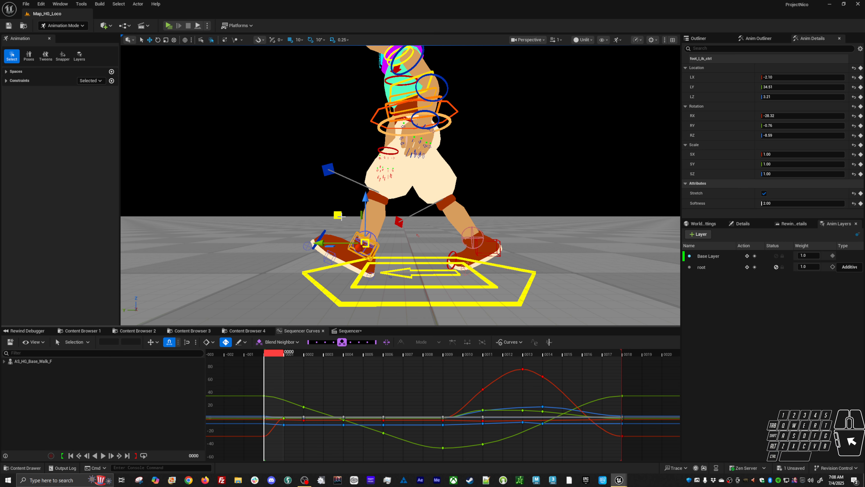
drag(338, 211, 305, 157)
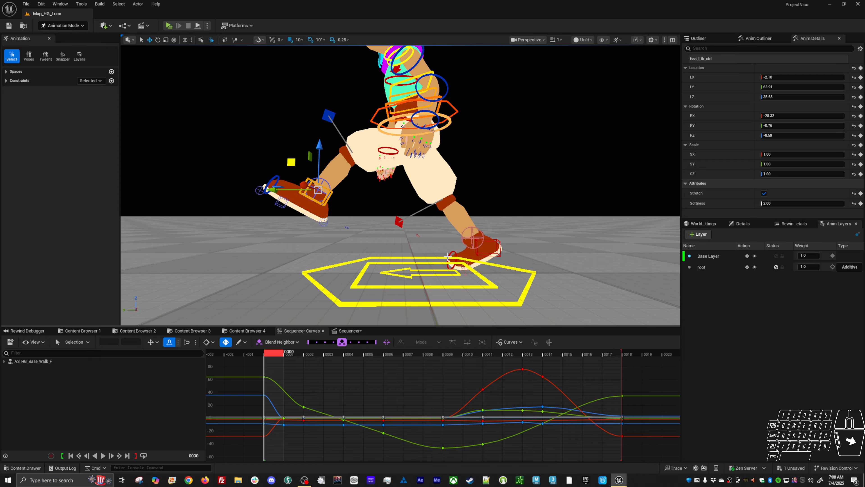
key(ctrl+z)
Step: Play the walk cycle and view the whole character from several angles before stopping playback
alt+drag(448, 255, 441, 250)
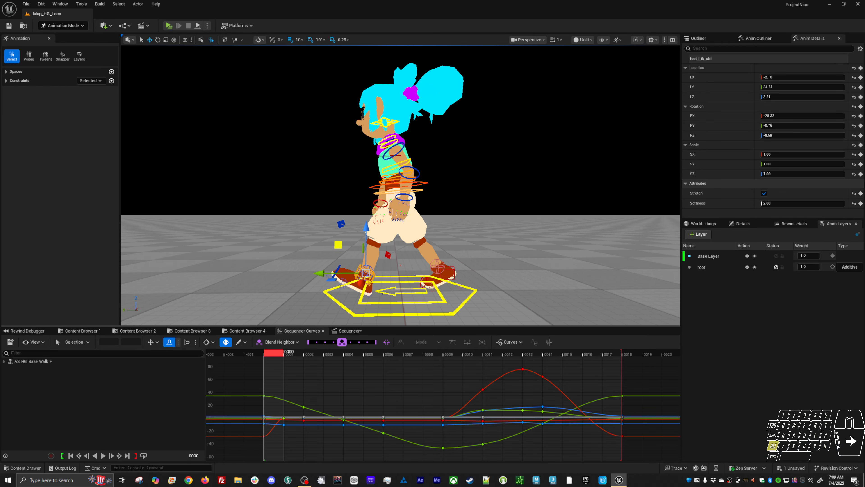
key(space)
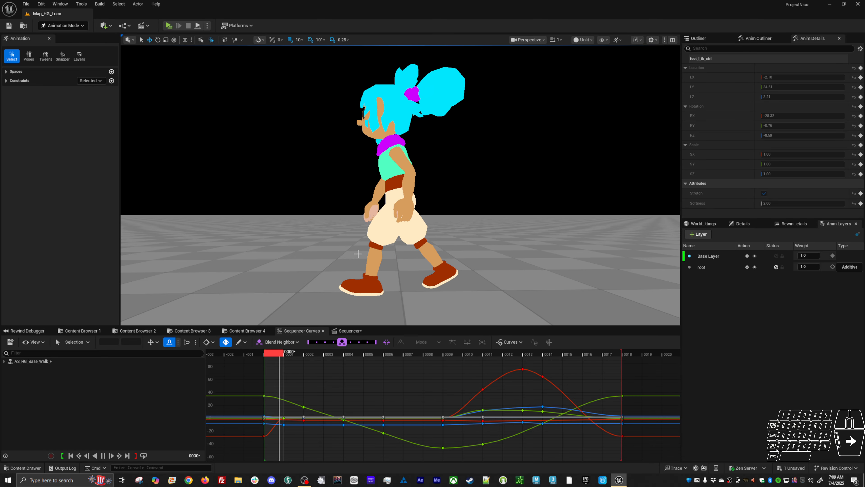
alt+drag(364, 259, 520, 254)
alt+drag(340, 244, 391, 254)
key(space)
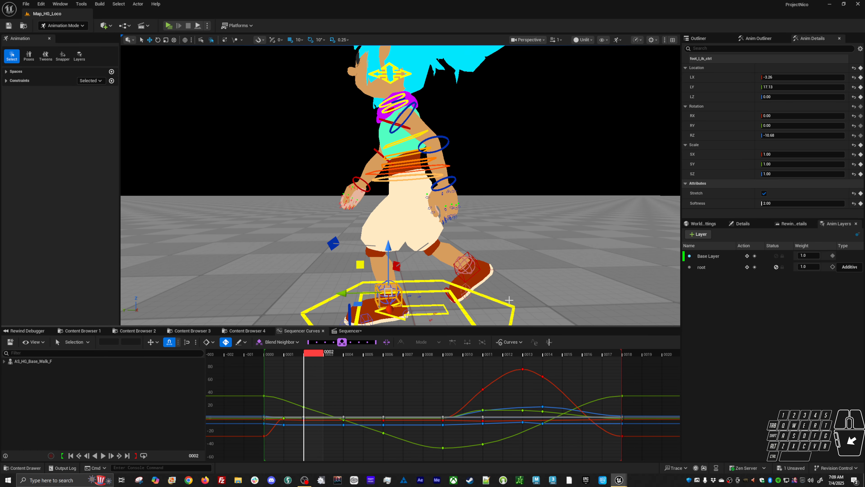
Step: Select the global control, return to frame 0 and examine the contact pose from the character's left side
click(505, 303)
drag(293, 358, 269, 356)
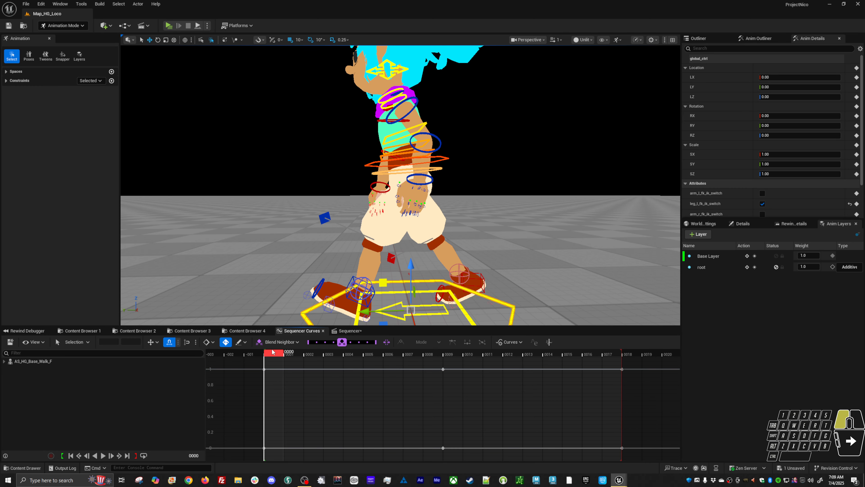
alt+right_drag(564, 298, 518, 299)
alt+drag(564, 299, 576, 285)
alt+right_drag(423, 271, 453, 270)
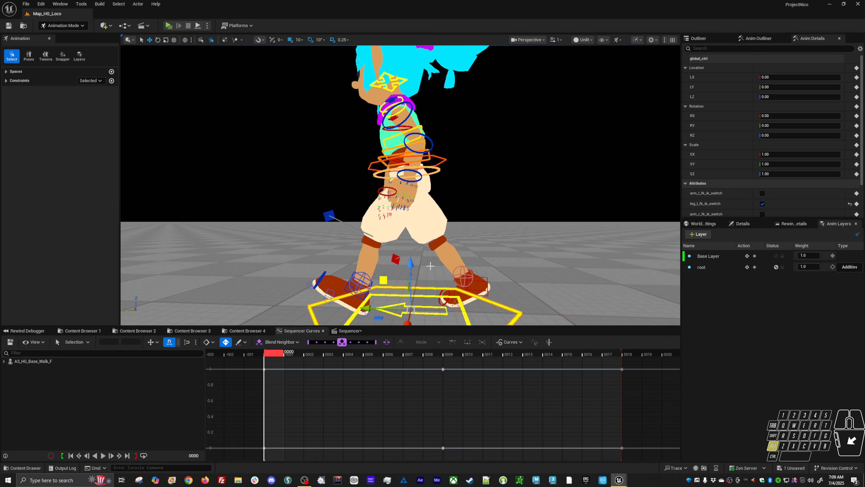
alt+drag(423, 270, 438, 270)
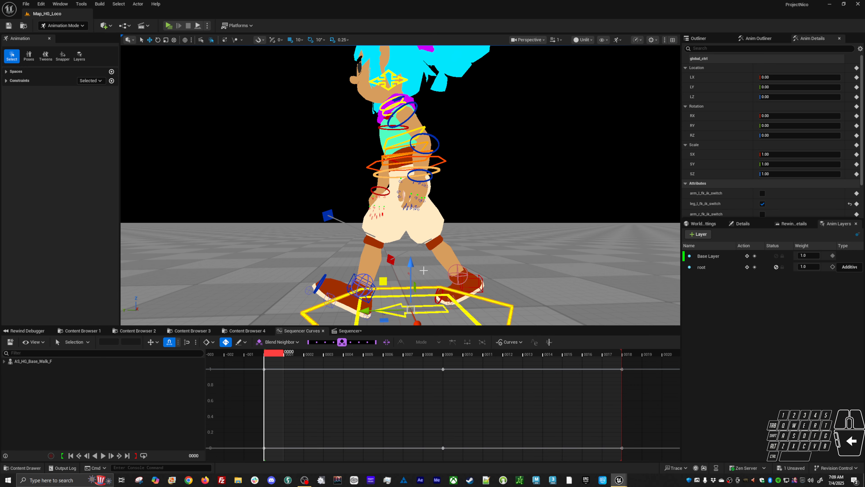
Step: Save the sequence and scrub through the walk cycle from frame 0 to frame 18 to check the arm swing
click(10, 342)
mouse_move(280, 357)
mouse_down()
mouse_move(289, 355)
mouse_move(269, 354)
mouse_move(322, 352)
mouse_move(265, 354)
mouse_up()
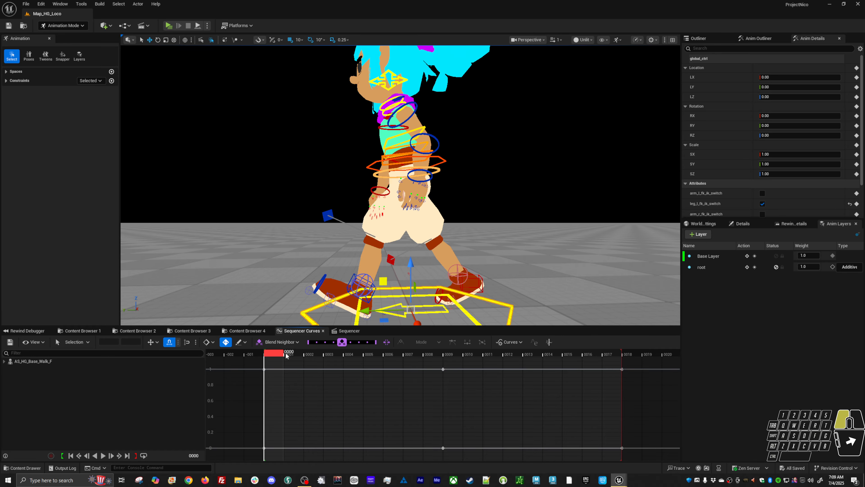
drag(286, 355, 336, 353)
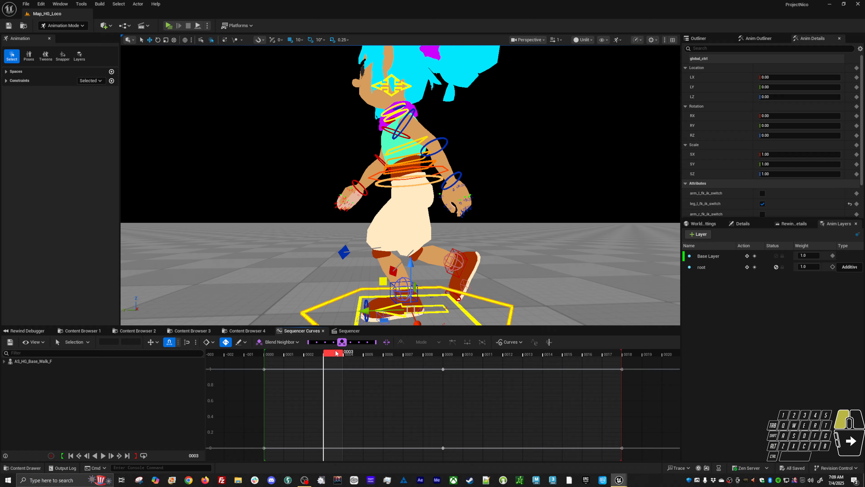
drag(336, 353, 628, 359)
Step: Select the left upper arm, forearm and hand FK controls and examine their curves and poses between frames 0 and 18
click(412, 103)
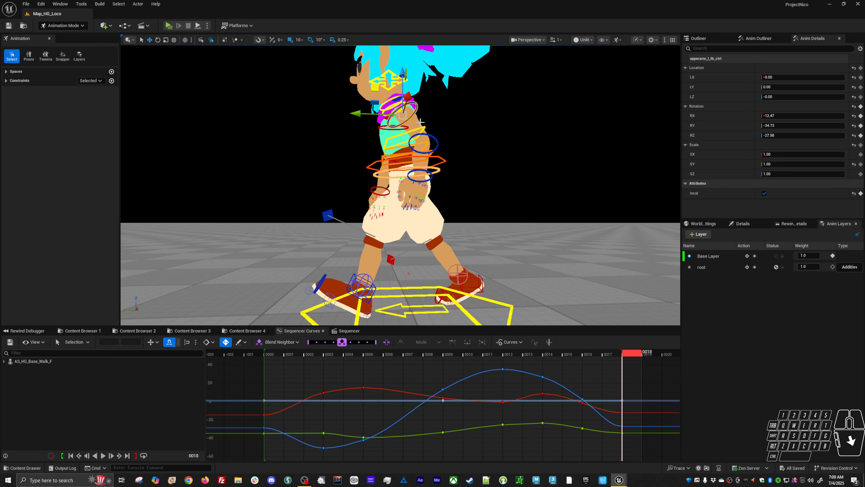
shift+click(432, 143)
shift+click(431, 180)
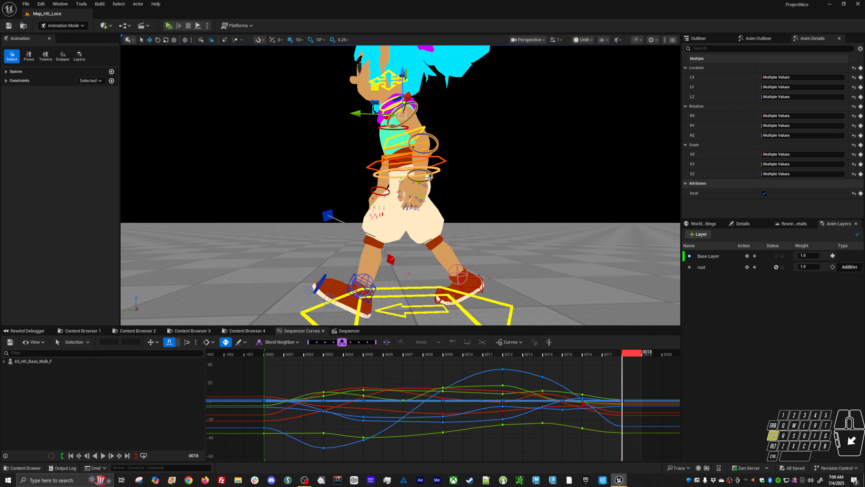
drag(632, 356, 472, 355)
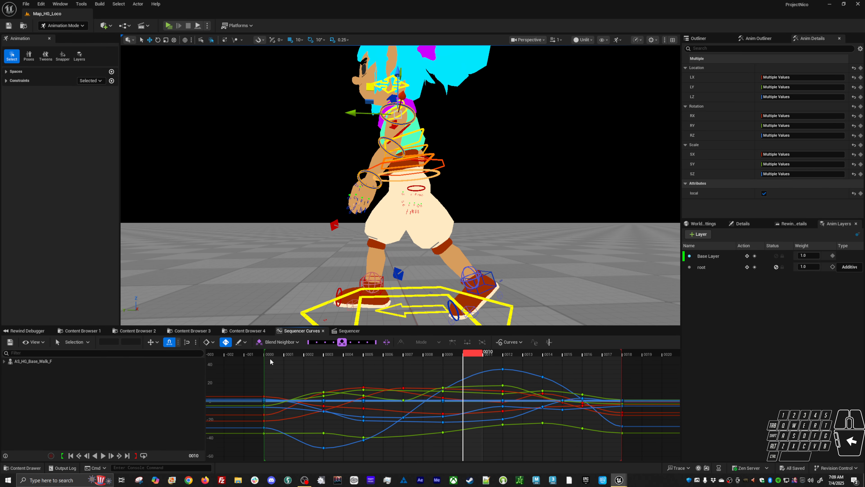
click(272, 352)
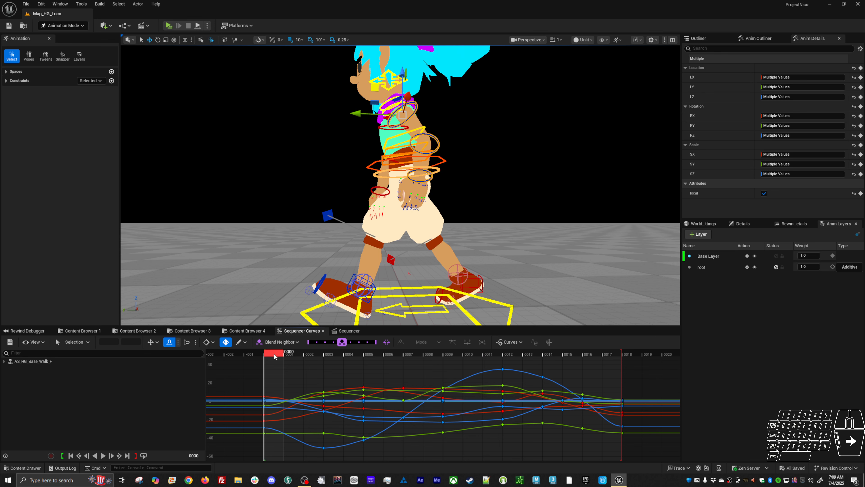
Step: Select the global control and try enabling arm_l_fk_ik_switch at frame 1
click(497, 301)
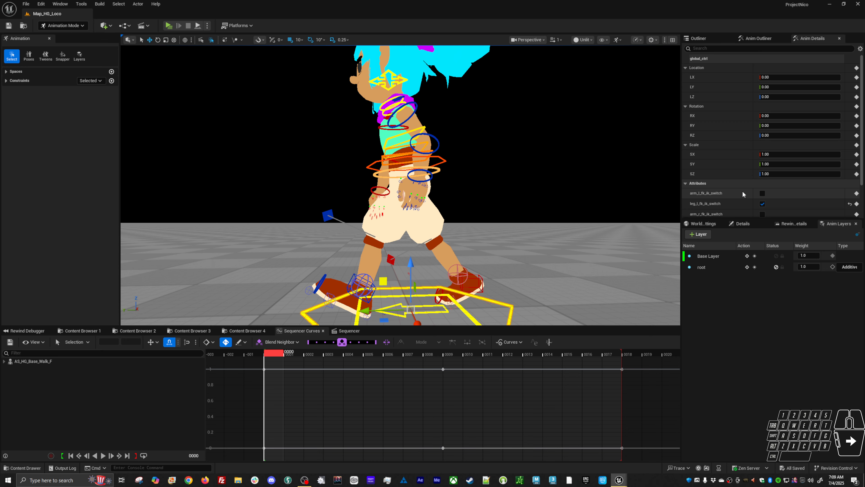
key(Right)
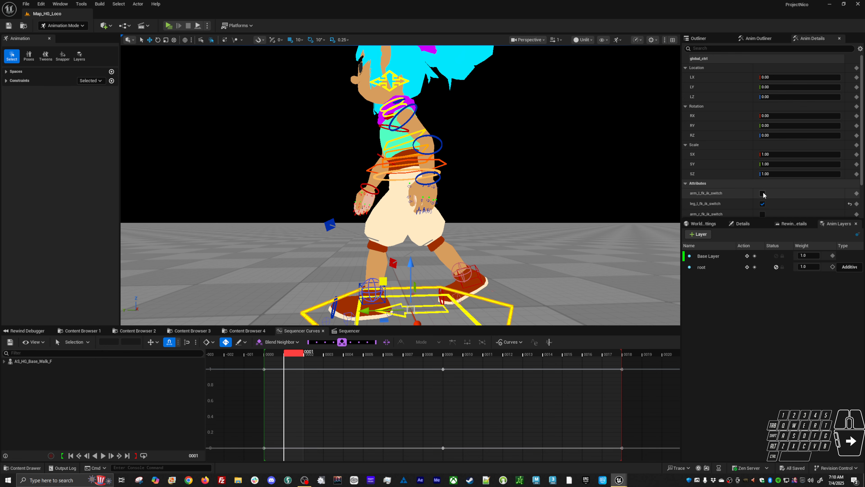
click(762, 193)
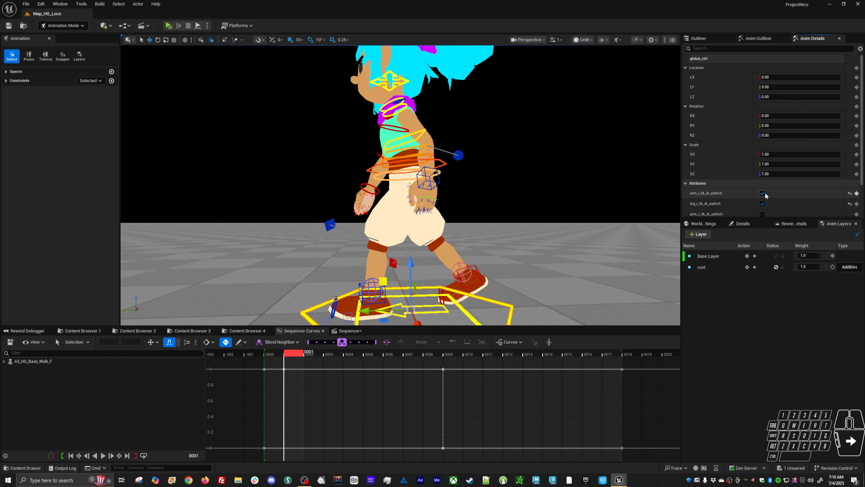
key(Left)
key(Right)
key(Right)
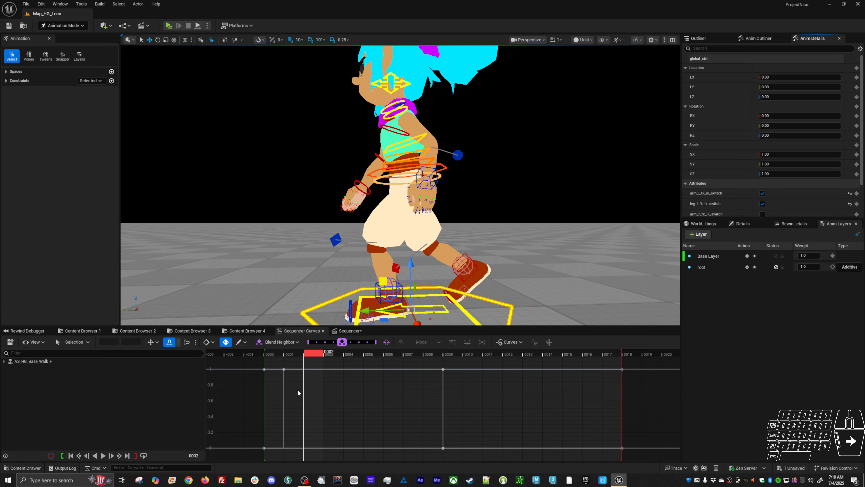
Step: Isolate the arm_l_fk_ik_switch curve and undo the key that enables the switch at frame 1
click(712, 193)
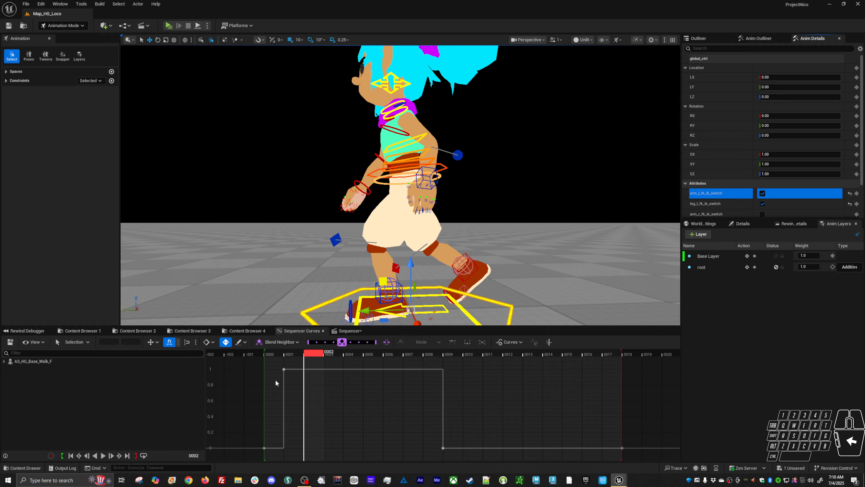
drag(327, 364, 286, 364)
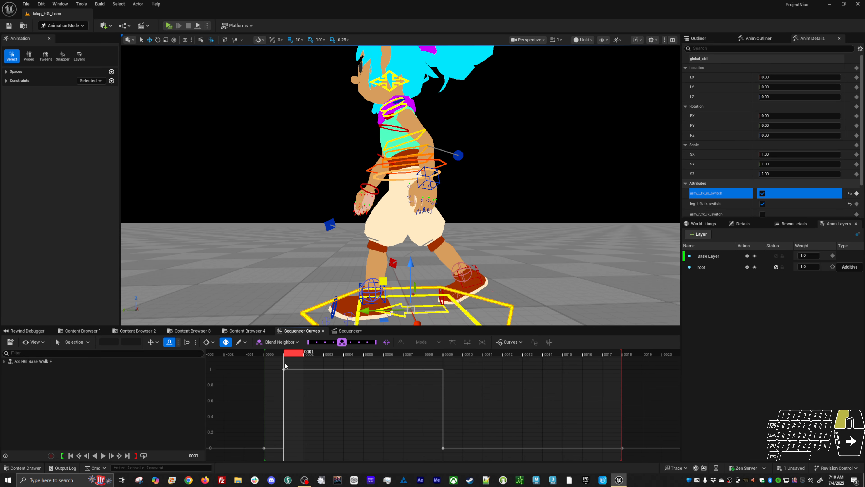
drag(297, 364, 263, 385)
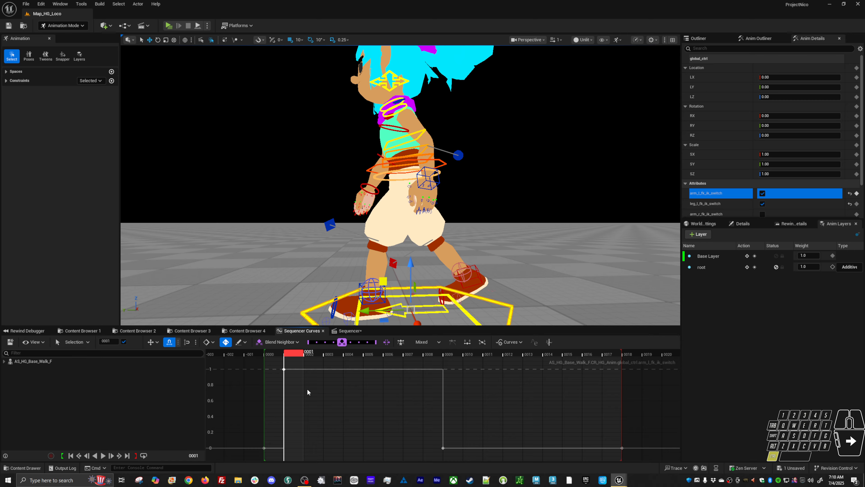
key(ctrl+z)
key(ctrl+z)
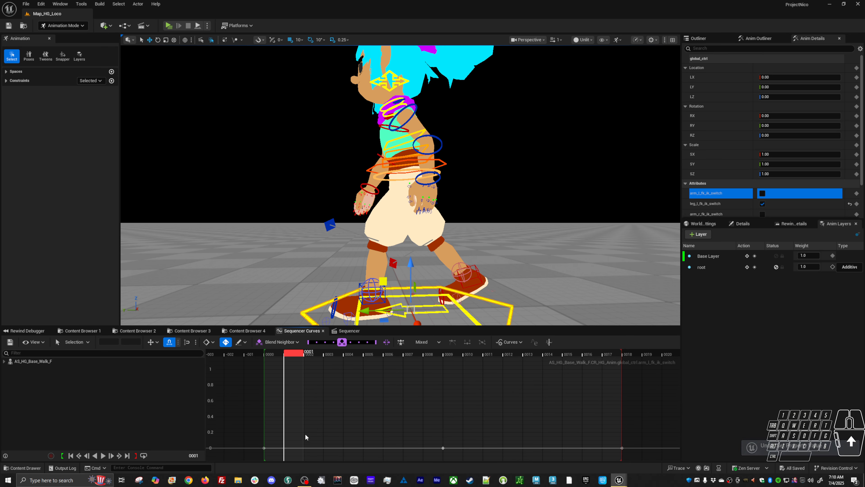
Step: Key arm_l_fk_ik_switch with its current off value on every frame from 1 through 17
drag(299, 353, 607, 358)
key(s)
key(s)
key(s)
key(s)
key(s)
key(s)
key(s)
key(s)
key(s)
key(s)
key(s)
key(s)
key(s)
key(s)
key(s)
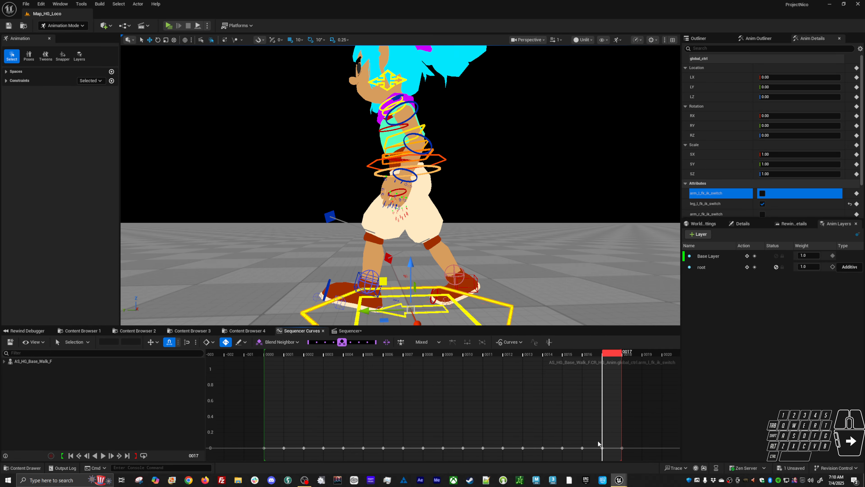
Step: Try enabling all arm_l_fk_ik_switch keys at once, check the arm pose across the cycle, and undo the change
click(594, 446)
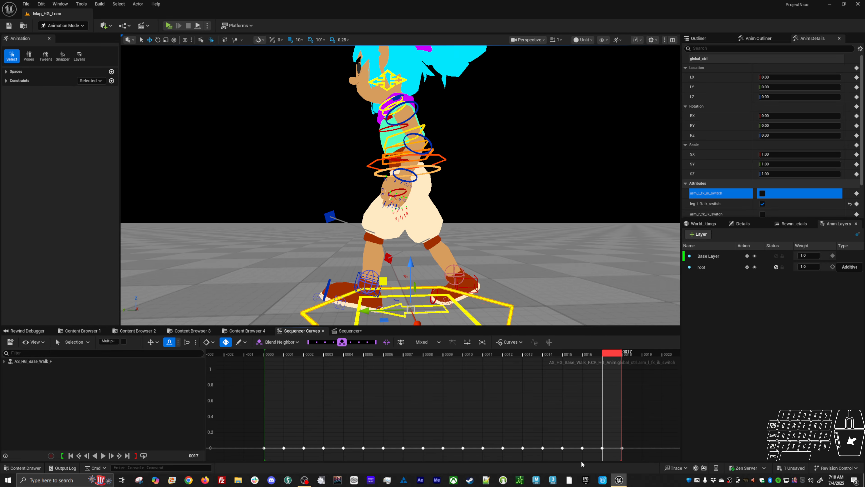
click(123, 342)
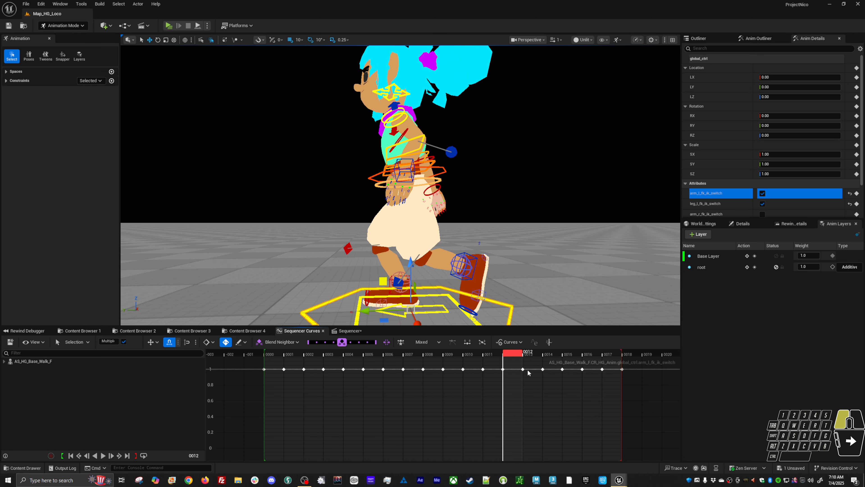
drag(344, 368, 276, 370)
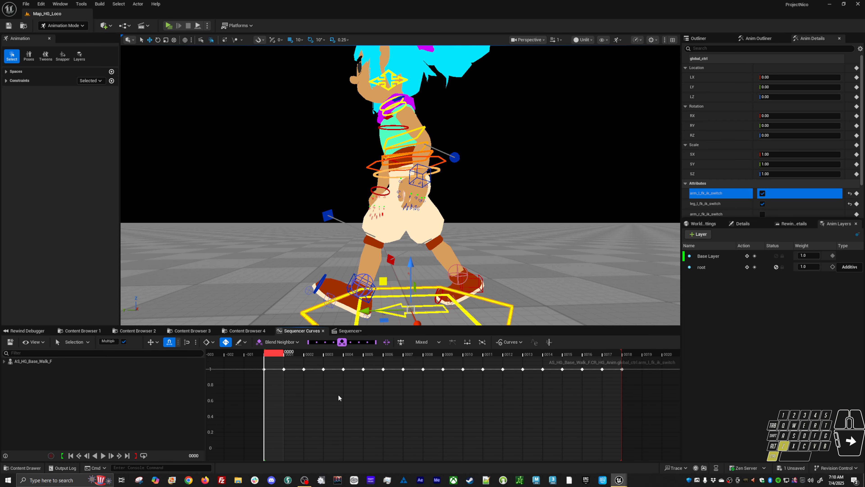
key(ctrl+z)
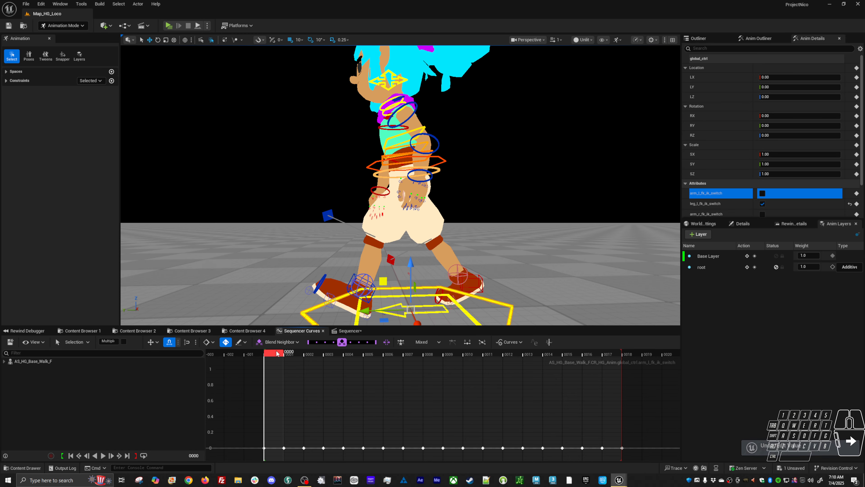
drag(277, 436, 607, 468)
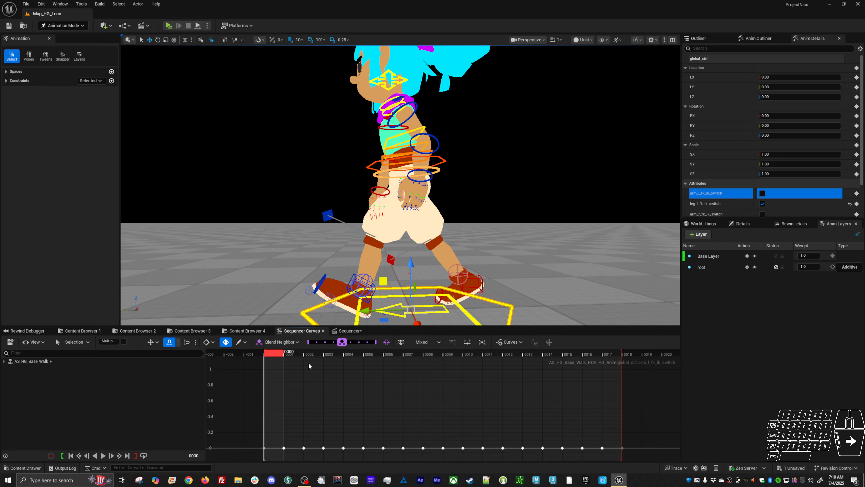
Step: Enable arm_l_fk_ik_switch at frames 0 and 1, comparing the left arm pose between the two frames
key(Right)
key(Left)
click(763, 194)
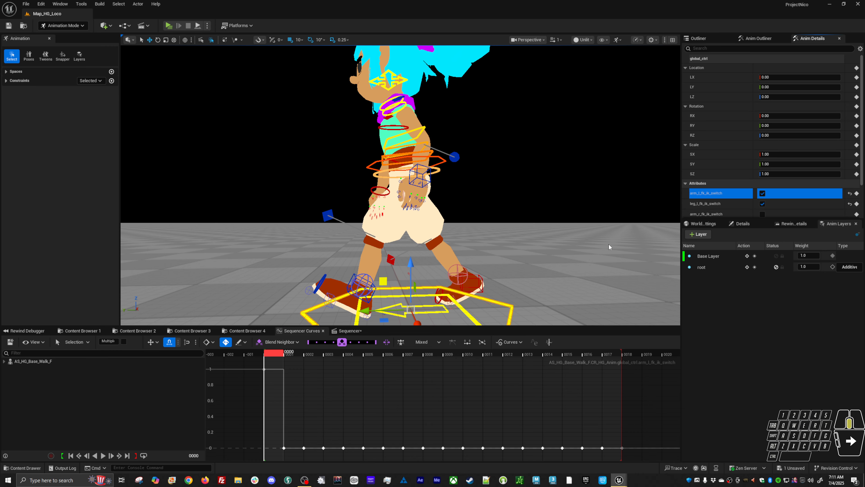
key(Right)
key(Left)
key(Right)
key(Left)
key(Right)
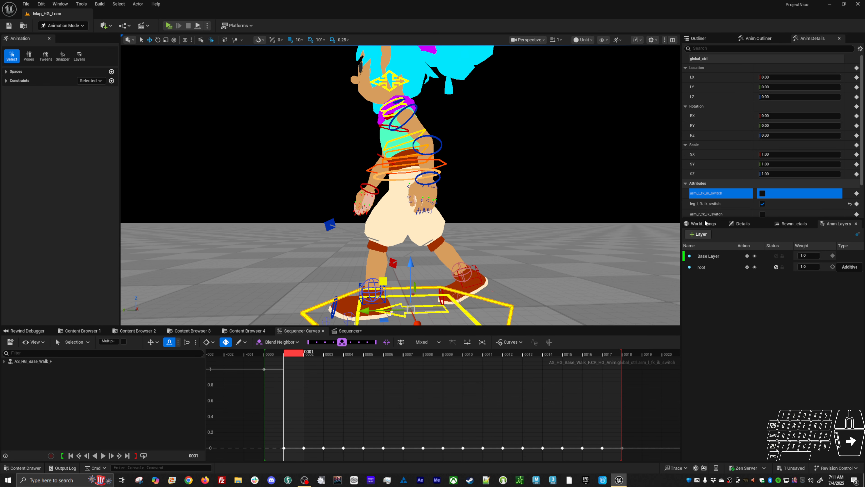
click(762, 193)
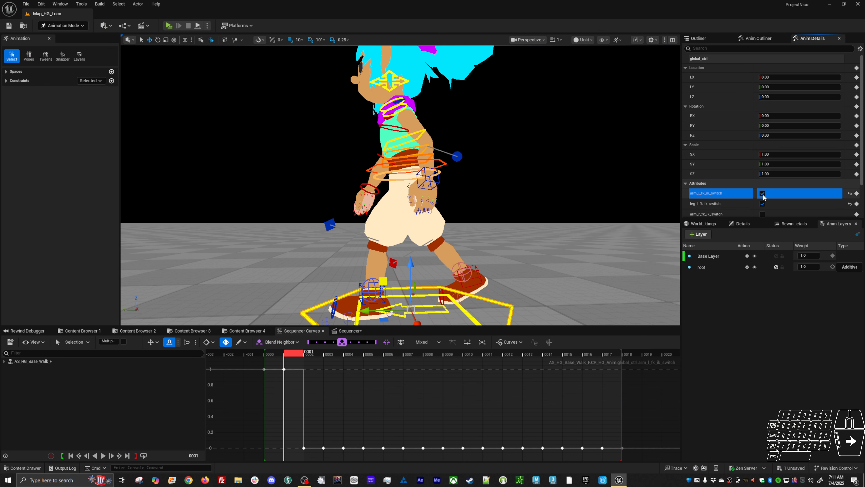
key(Left)
key(Right)
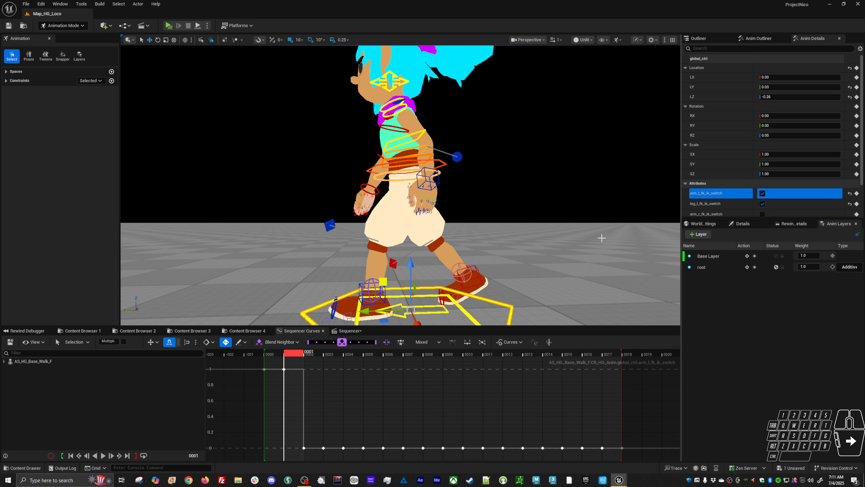
Step: Enable arm_l_fk_ik_switch individually on each frame from 2 through 18
key(Right)
click(762, 193)
key(Right)
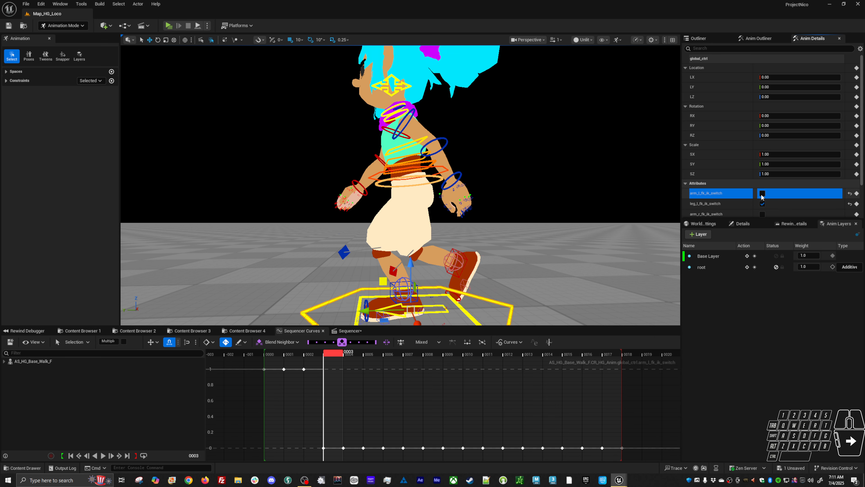
click(763, 194)
key(Right)
click(762, 193)
key(Right)
click(762, 193)
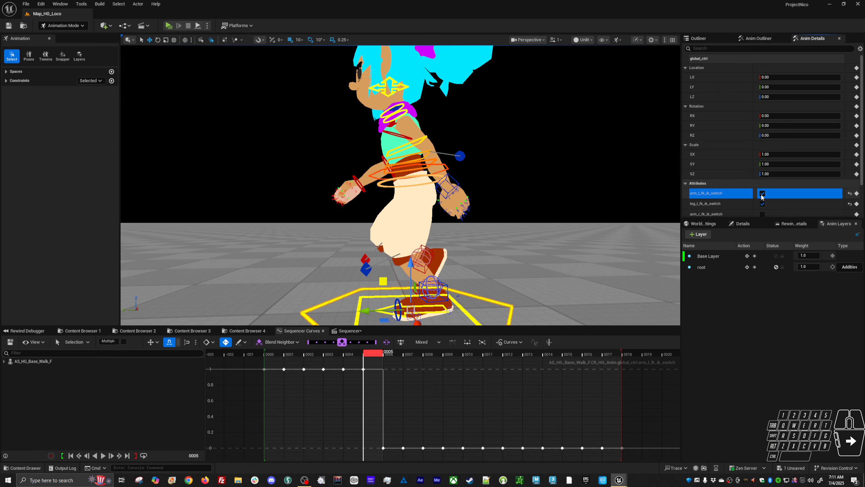
key(Right)
click(763, 194)
key(Right)
click(762, 194)
key(Right)
click(763, 193)
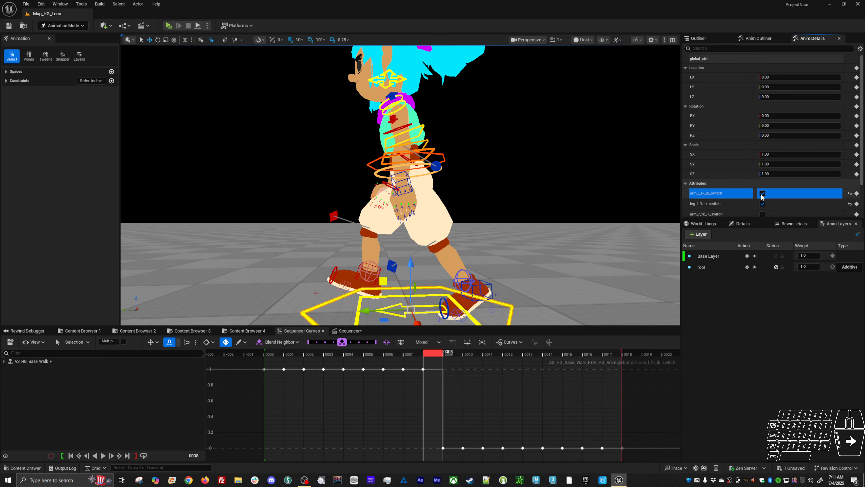
key(Right)
click(762, 193)
key(Right)
click(763, 193)
key(Right)
click(763, 193)
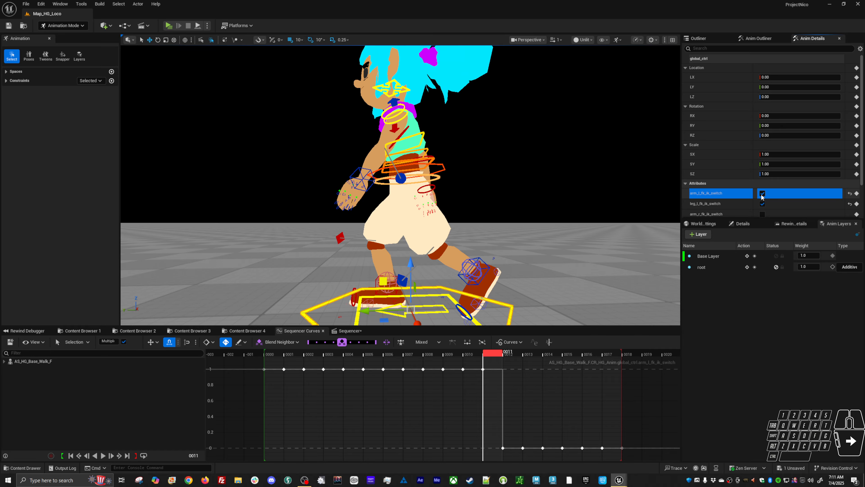
key(Right)
click(763, 193)
key(Right)
click(762, 193)
key(Right)
click(762, 193)
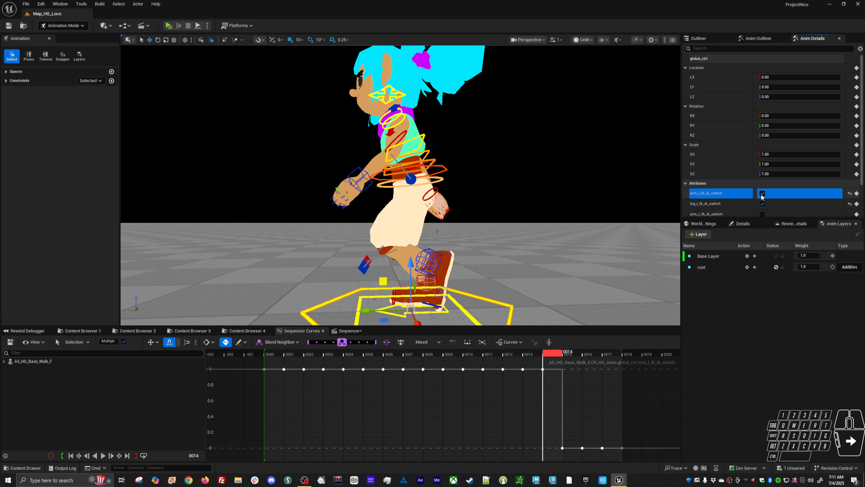
key(Right)
click(762, 194)
key(Right)
key(Right)
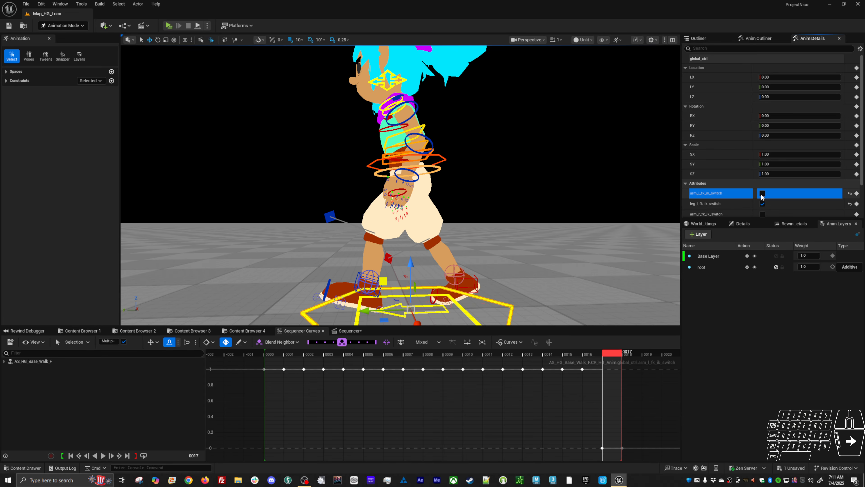
click(762, 193)
key(Right)
click(762, 193)
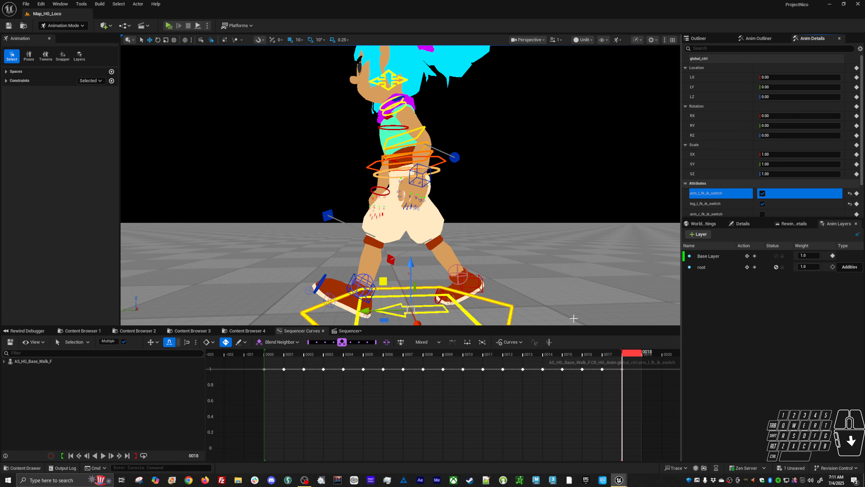
Step: Play the walk cycle from frame 0 and check the IK left arm's swing from the character's left side
drag(632, 352, 276, 353)
key(space)
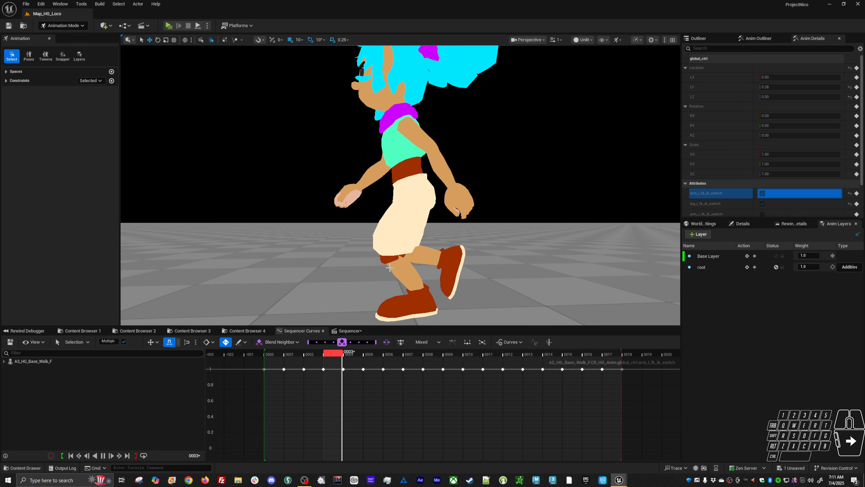
alt+drag(389, 268, 361, 287)
alt+drag(383, 228, 390, 229)
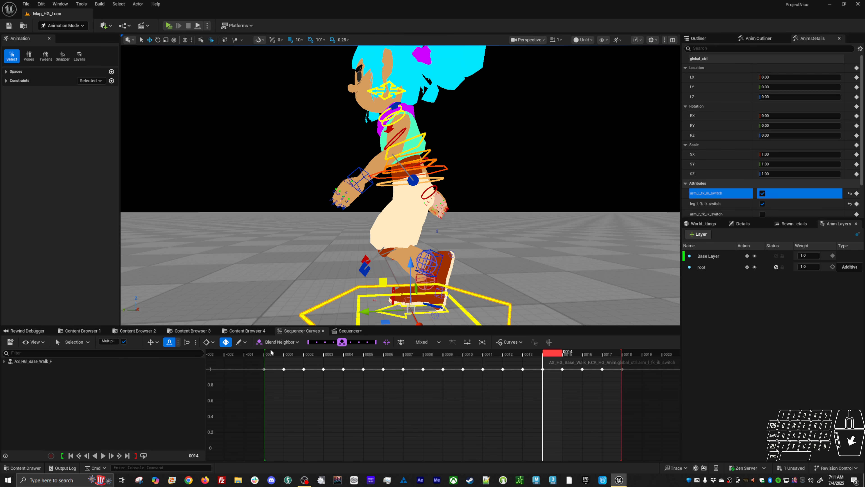
Step: At frame 5, try swinging the left hand IK control farther up and back and disabling arm_l_fk_ik_switch to check the arm pose
drag(270, 355, 374, 352)
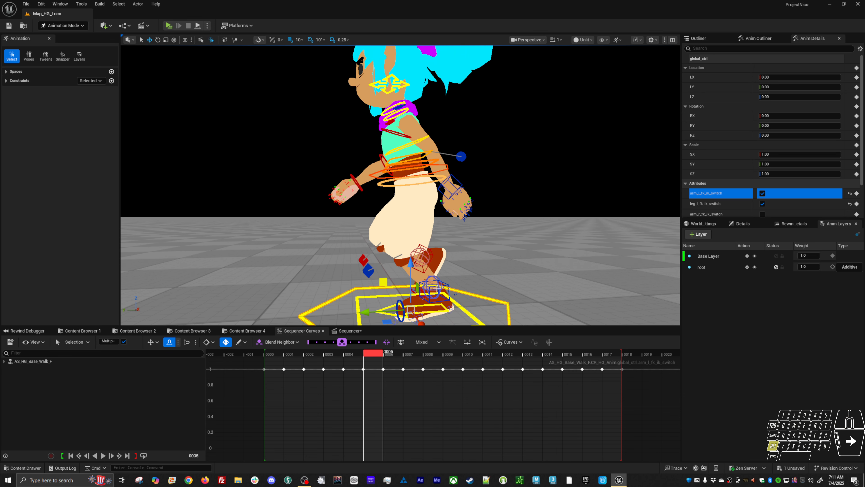
click(474, 166)
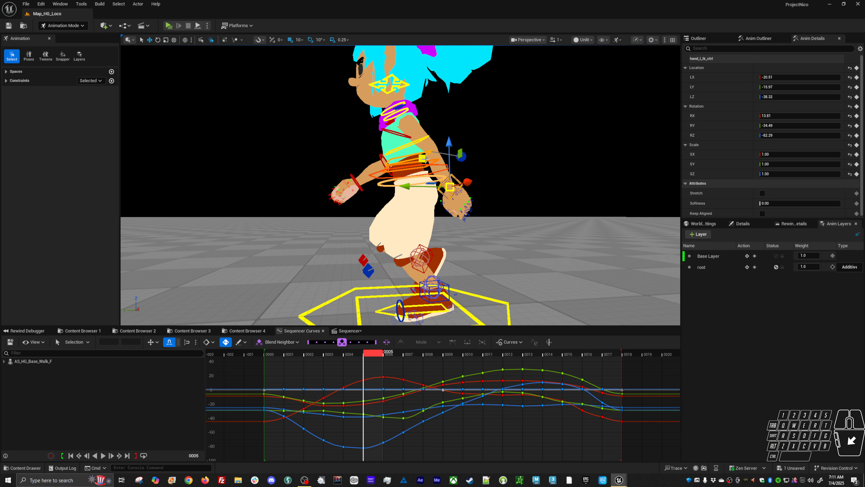
drag(425, 159, 497, 122)
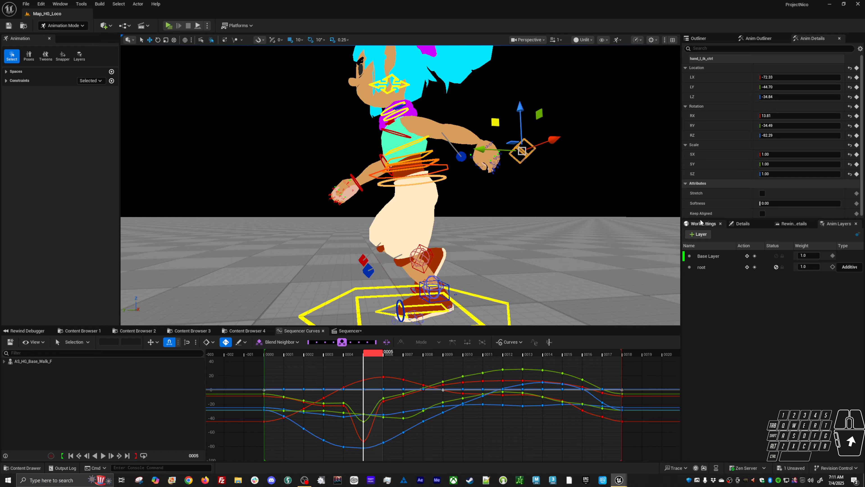
click(485, 296)
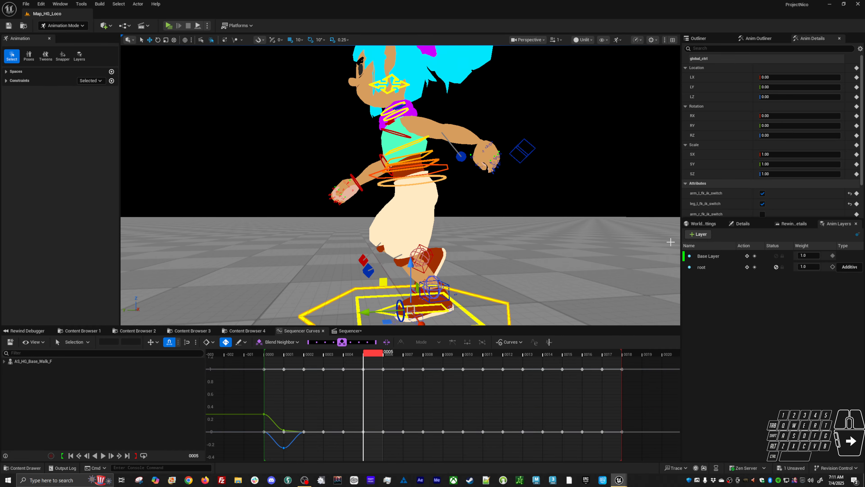
click(763, 194)
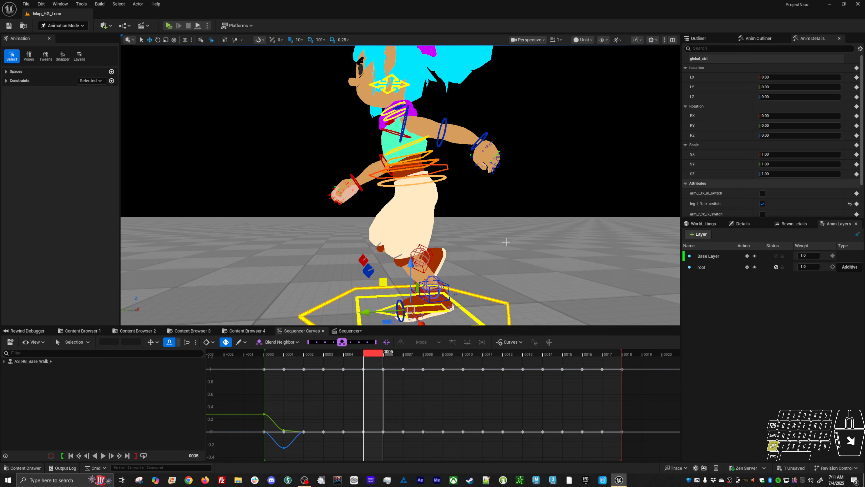
alt+drag(506, 242, 486, 280)
click(487, 278)
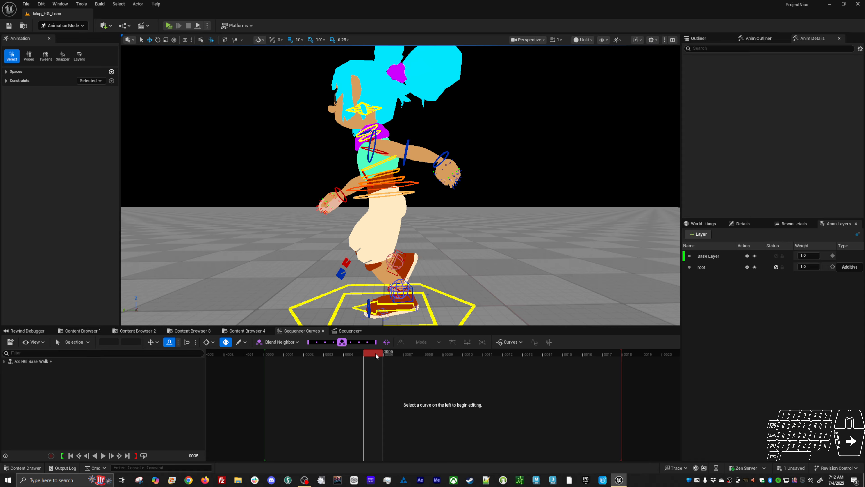
Step: Inspect the left arm from the side, and undo the frame 5 FK switch and hand move
mouse_move(376, 354)
mouse_down()
mouse_move(359, 354)
mouse_move(375, 353)
mouse_up()
alt+right_drag(401, 256, 390, 266)
mouse_move(389, 267)
alt+mouse_down()
mouse_move(467, 271)
mouse_move(387, 280)
alt+mouse_up()
alt+right_drag(387, 281, 416, 282)
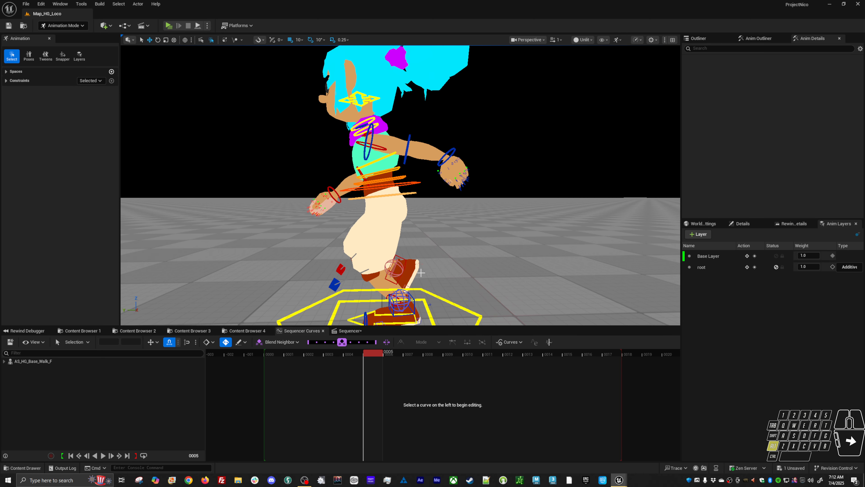
alt+drag(377, 274, 431, 274)
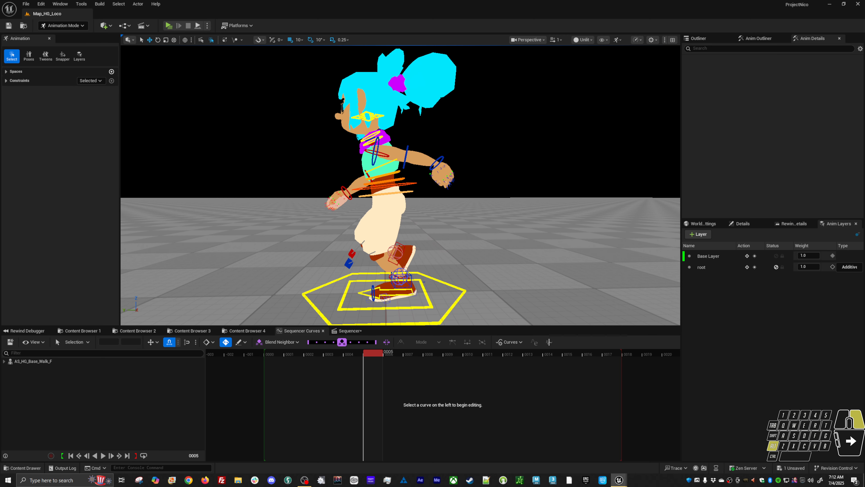
click(431, 274)
key(ctrl+z)
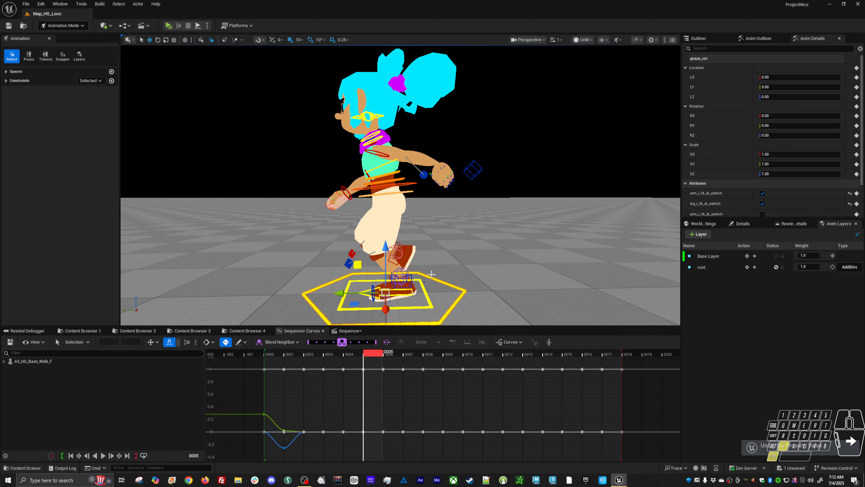
key(ctrl+z)
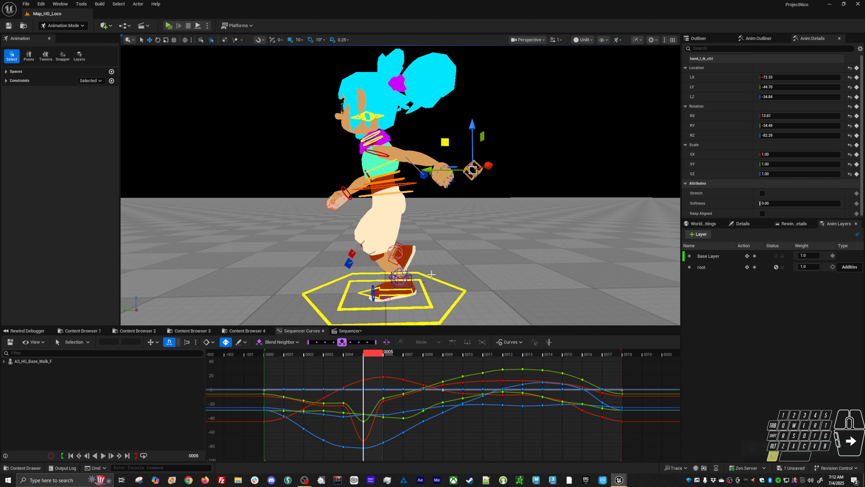
key(ctrl+z)
Step: Play the walk cycle, examine the left arm's swing from the side, and stop at frame 11
alt+drag(431, 274, 396, 266)
key(space)
alt+right_drag(395, 266, 393, 280)
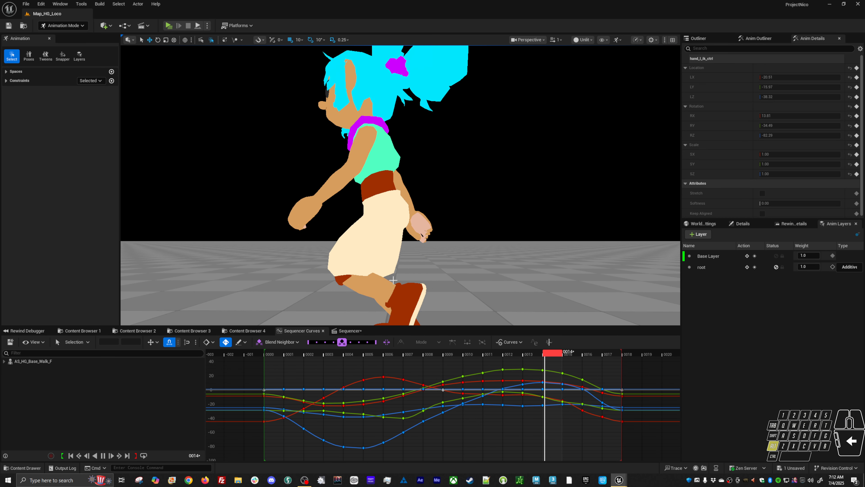
alt+drag(393, 280, 392, 286)
key(space)
Step: Try lowering and pulling back the left hand IK control at frame 11, and undo the move
alt+drag(305, 239, 311, 245)
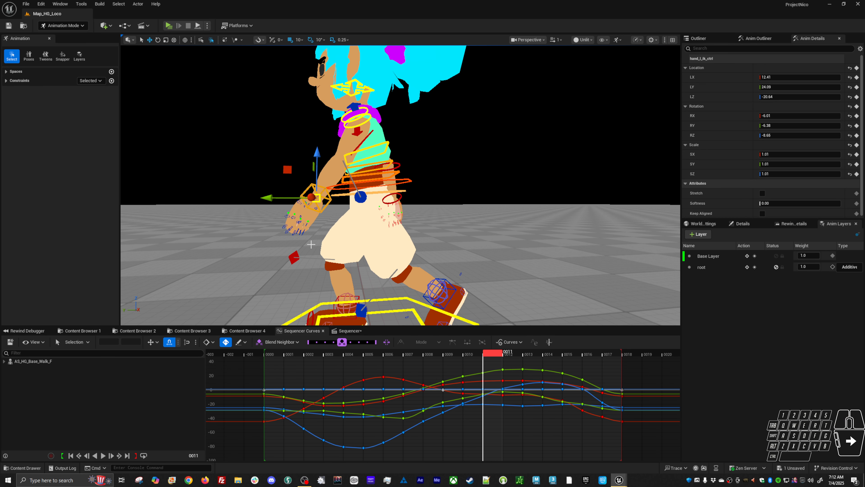
drag(269, 182, 330, 212)
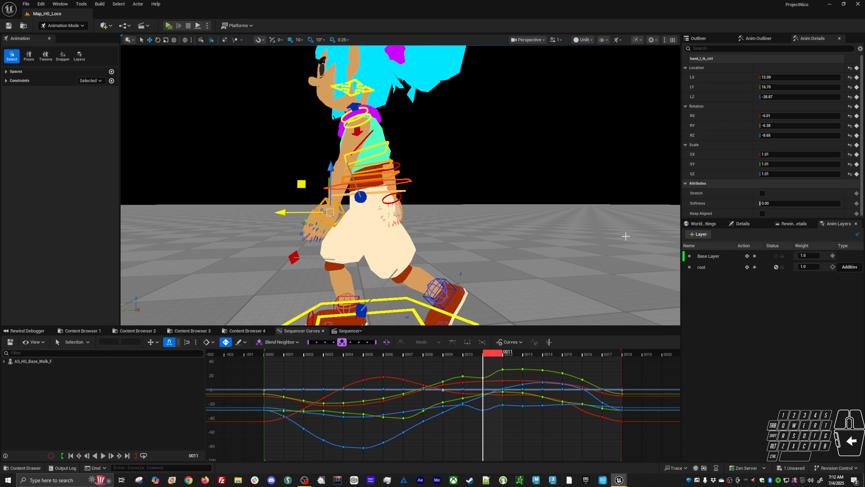
key(ctrl+z)
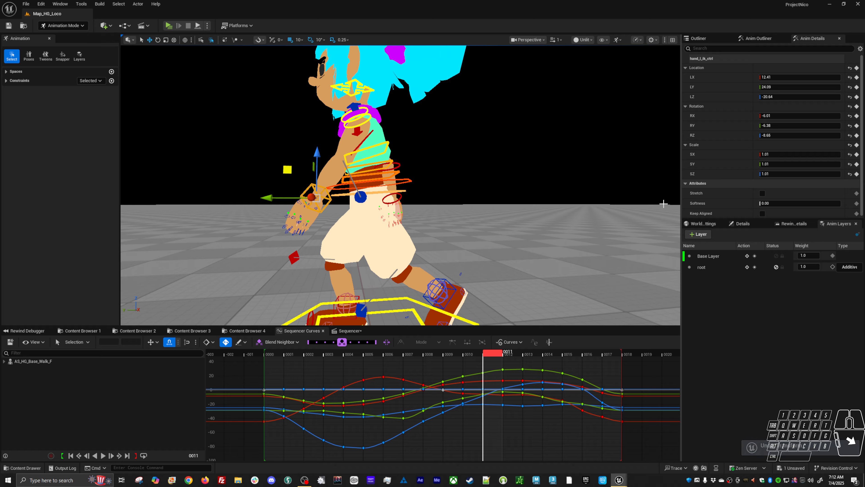
Step: Enable Stretch on all keys of the left hand IK control
click(715, 194)
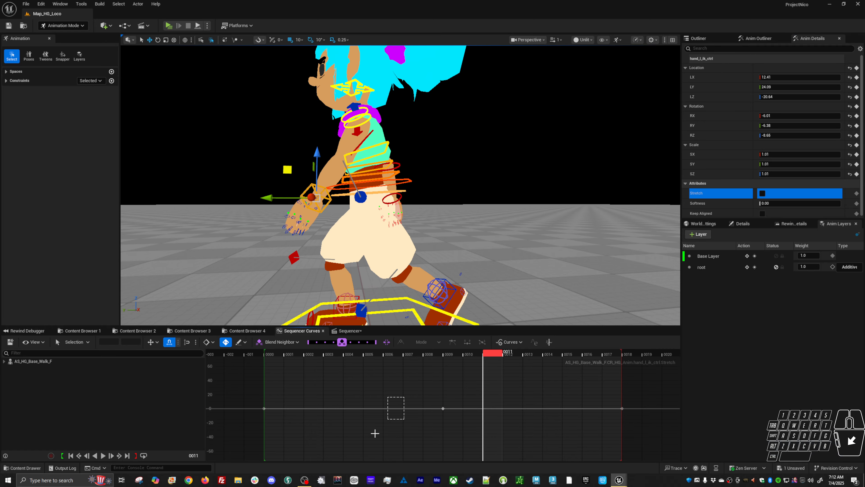
click(125, 342)
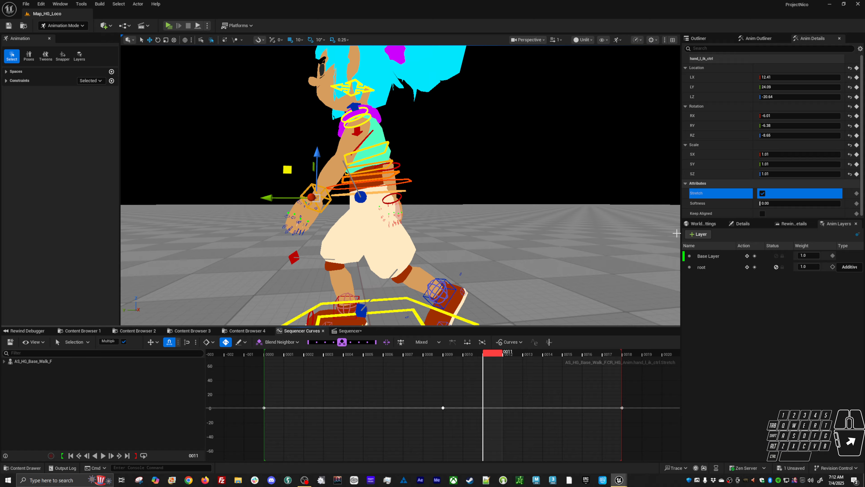
Step: Try a Softness of 1 on the left hand IK control at frame 11 only, nudging the hand to test the arm's stretch
click(699, 204)
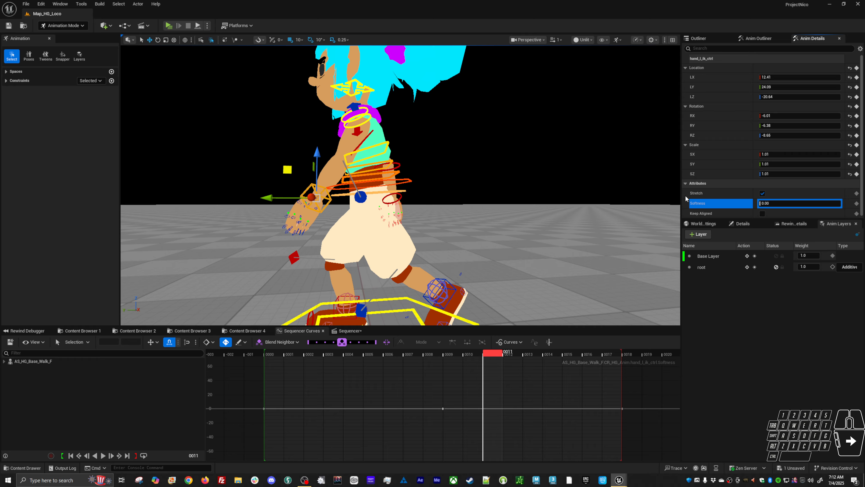
drag(278, 170, 294, 170)
click(767, 204)
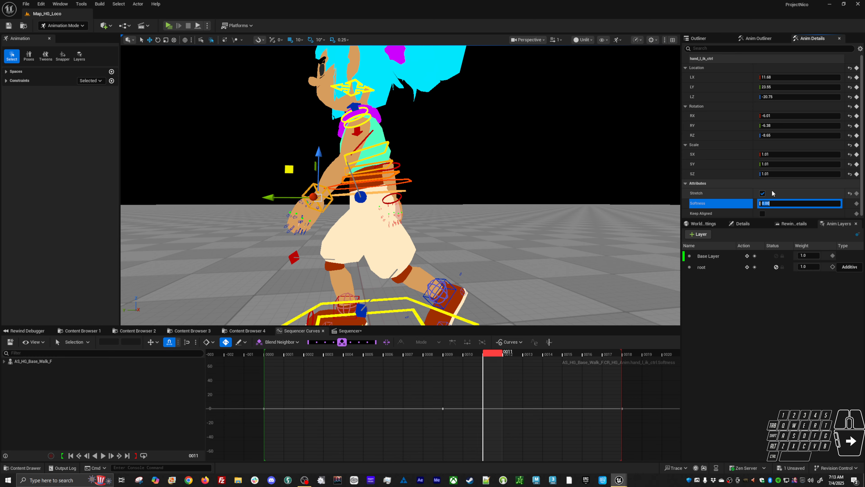
text(1)
key(Return)
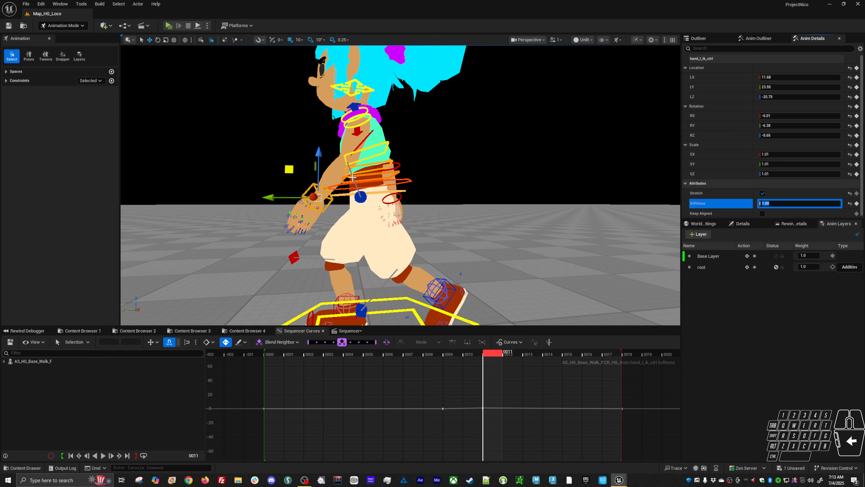
drag(288, 172, 287, 172)
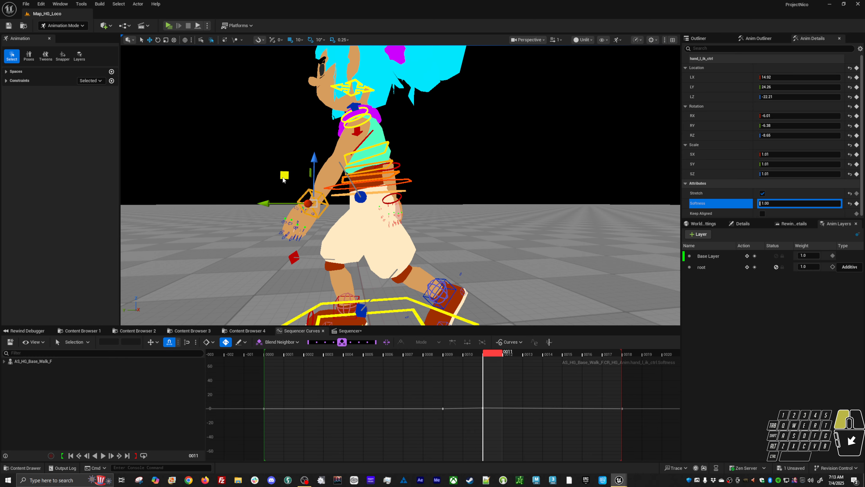
mouse_move(285, 185)
mouse_down()
mouse_move(295, 164)
mouse_move(287, 185)
mouse_move(293, 170)
mouse_move(272, 184)
mouse_move(261, 152)
mouse_move(288, 177)
mouse_up()
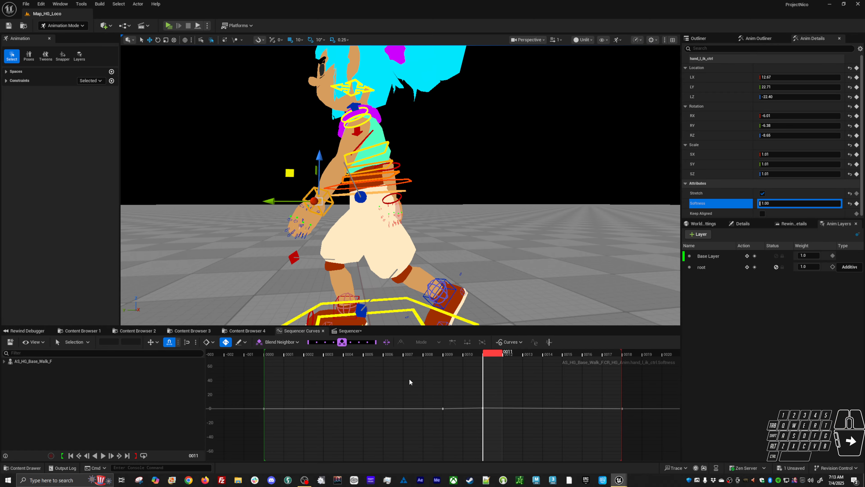
Step: Undo the test hand moves and the Softness change at frame 11, keeping Stretch enabled
click(465, 290)
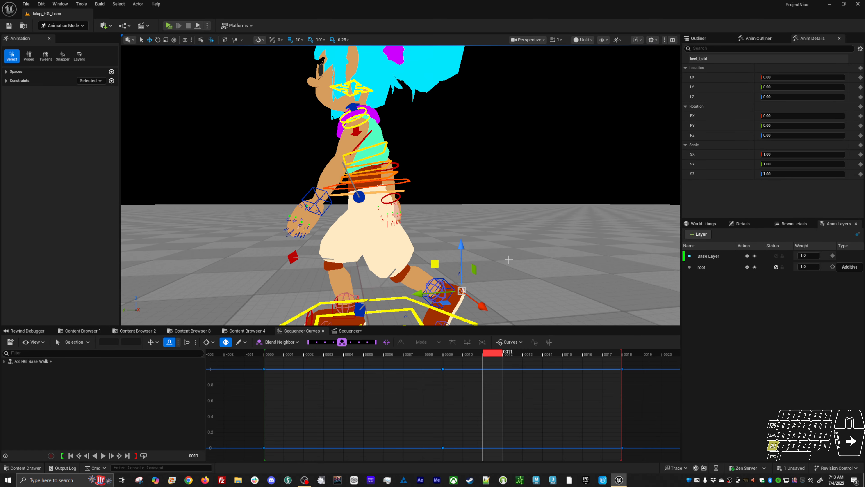
key(ctrl+z)
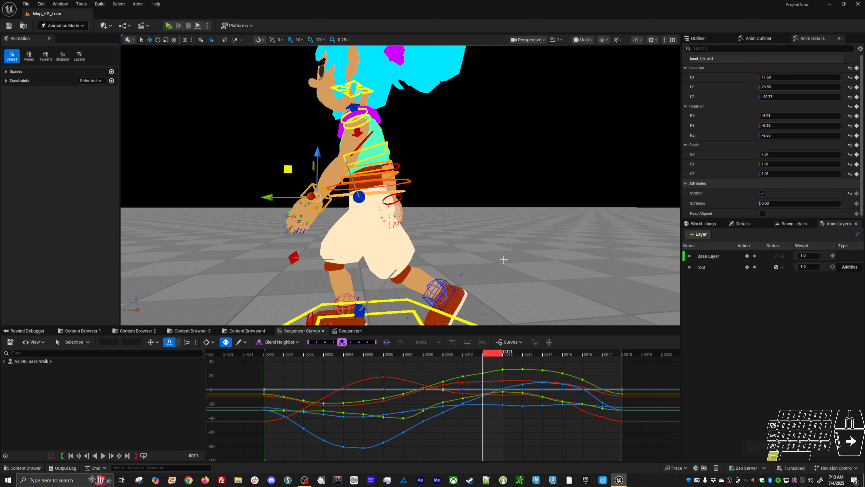
key(ctrl+z)
key(ctrl+z)
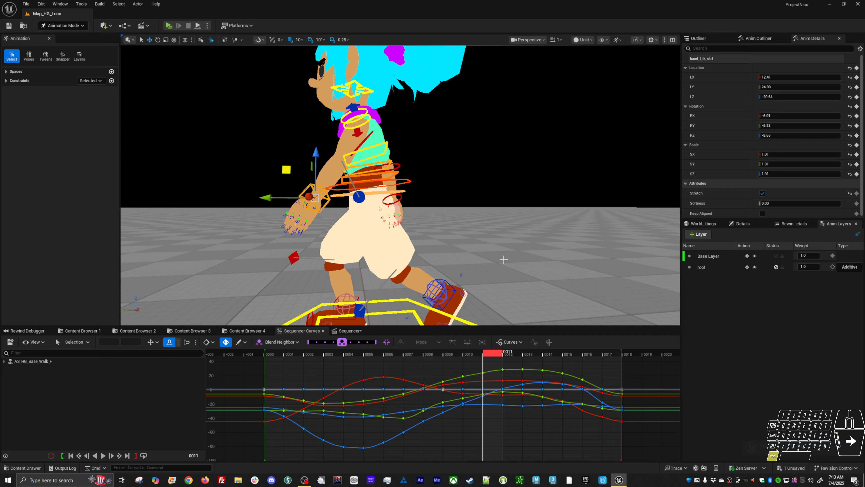
key(ctrl+z)
key(ctrl+y)
Step: Set Softness to 1 on all keys of the left hand IK control
click(702, 204)
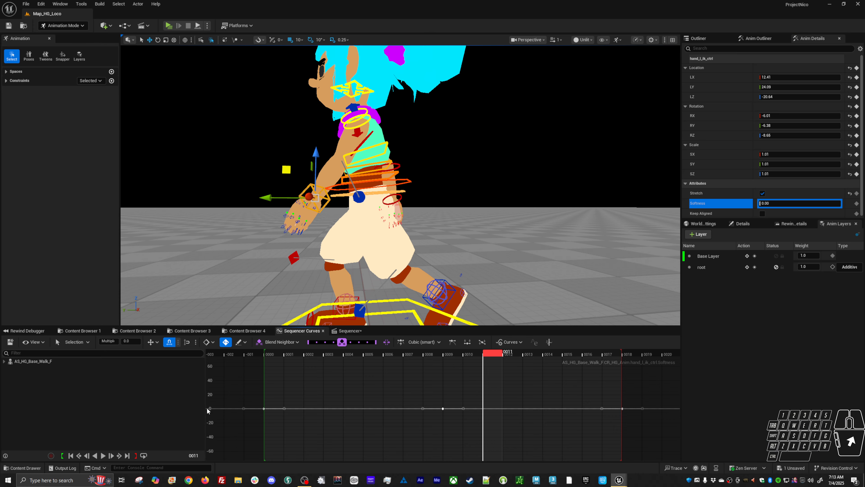
click(134, 342)
text(1)
key(Return)
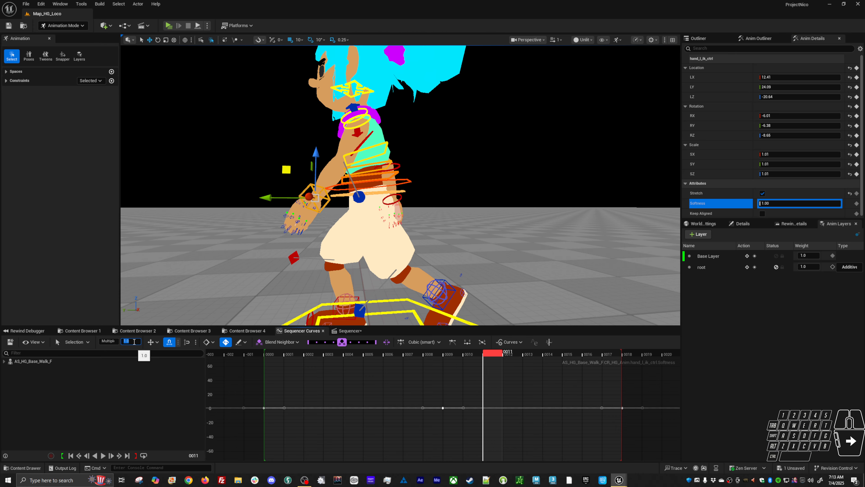
Step: Play the walk cycle from frame 0 to check the arm with Stretch and Softness, and save the work
click(268, 353)
key(space)
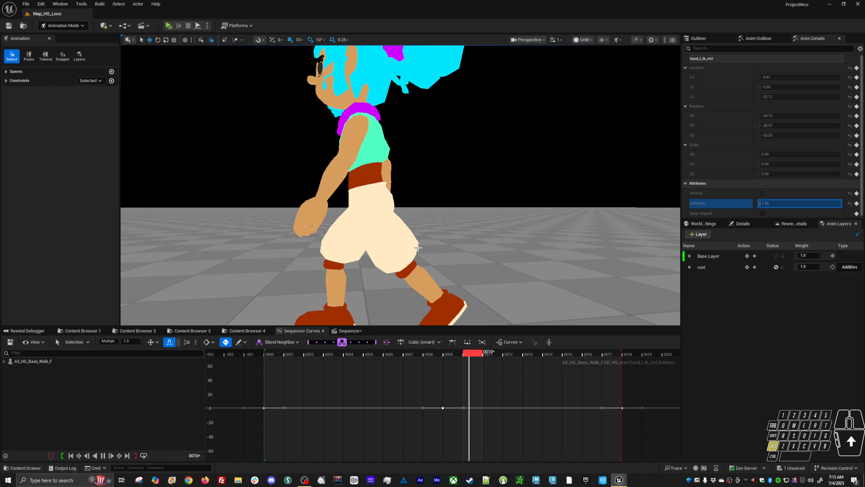
key(space)
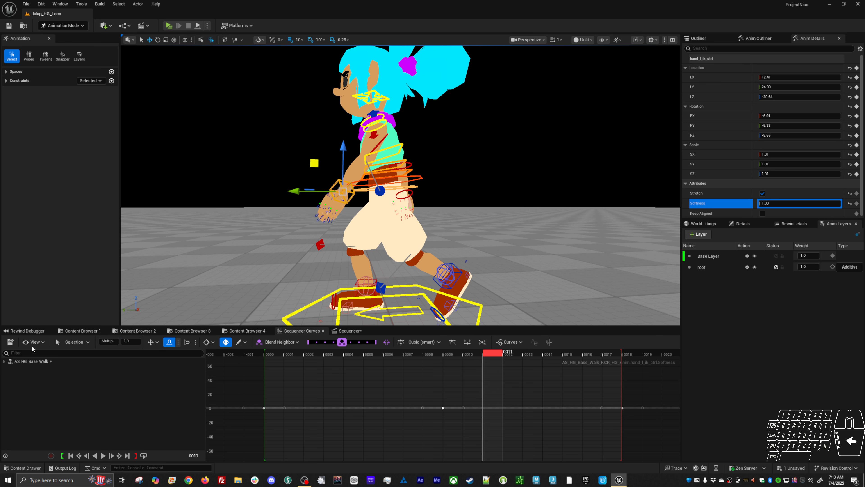
click(10, 342)
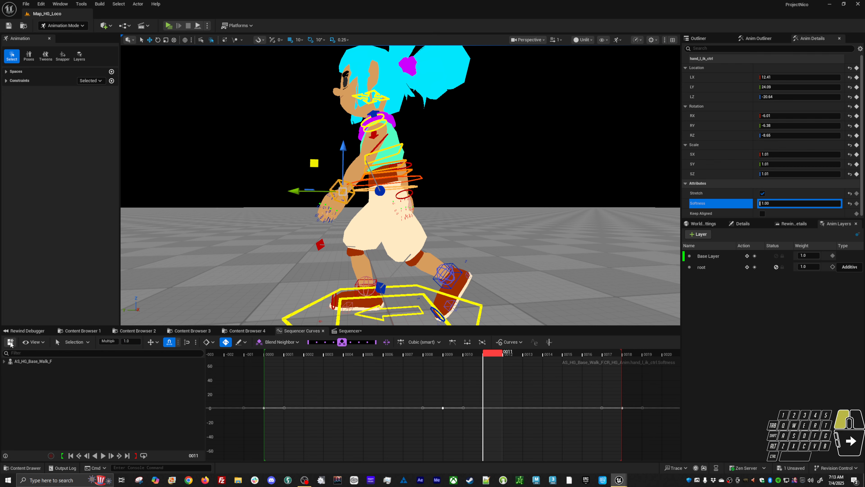
Step: Pin the selected left hand IK control to display its motion path in the viewport
click(242, 41)
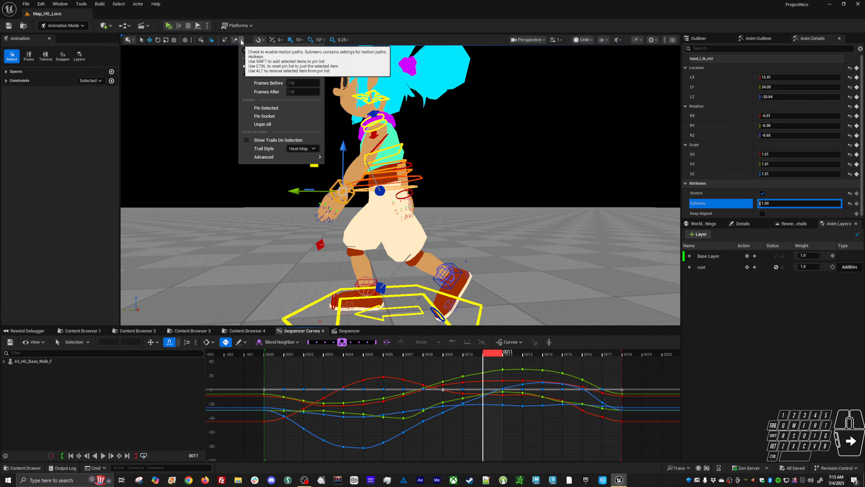
click(254, 108)
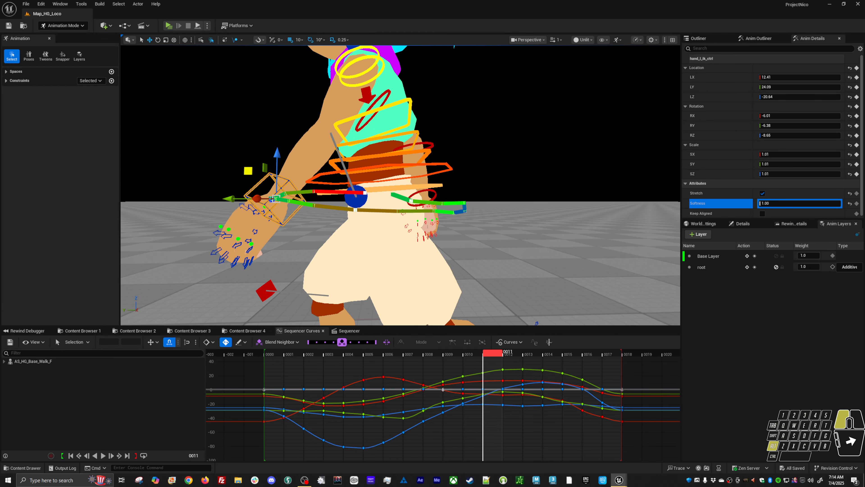
mouse_move(400, 226)
alt+mouse_down()
mouse_move(307, 235)
mouse_move(293, 250)
mouse_move(399, 235)
alt+mouse_up()
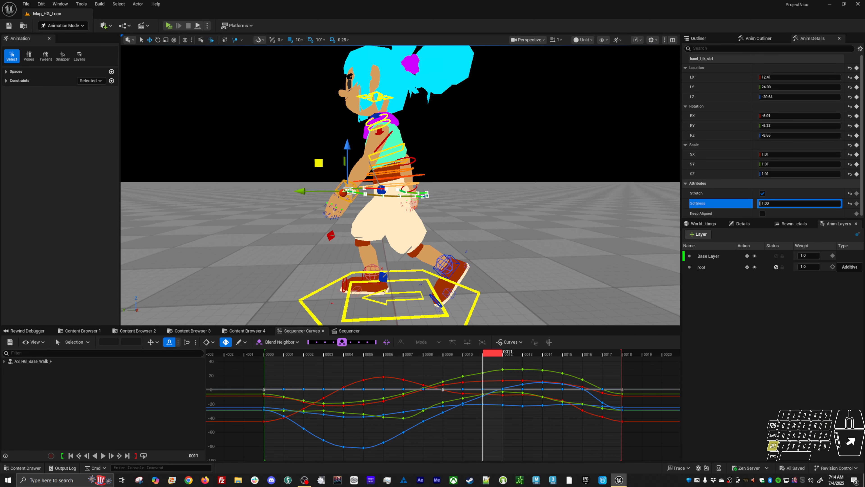
alt+right_drag(400, 226, 440, 226)
alt+drag(364, 221, 365, 212)
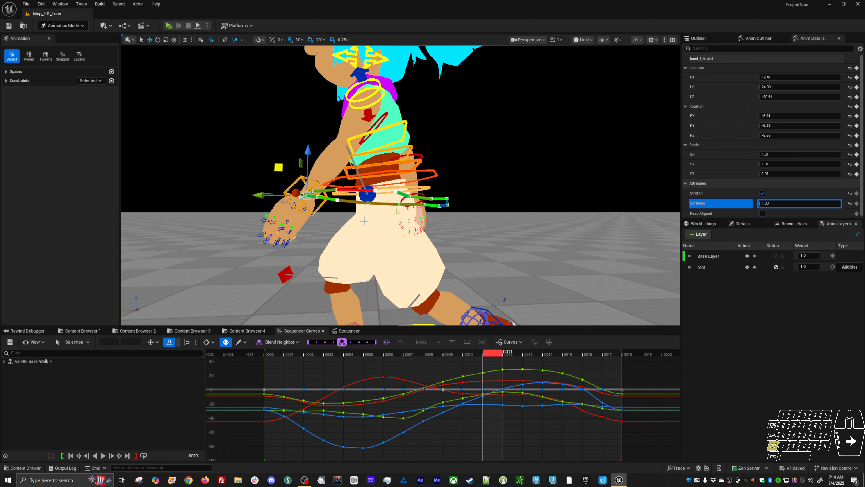
Step: Play the walk cycle briefly, stop at frame 2, and examine the left hand's motion path from the side
key(space)
key(space)
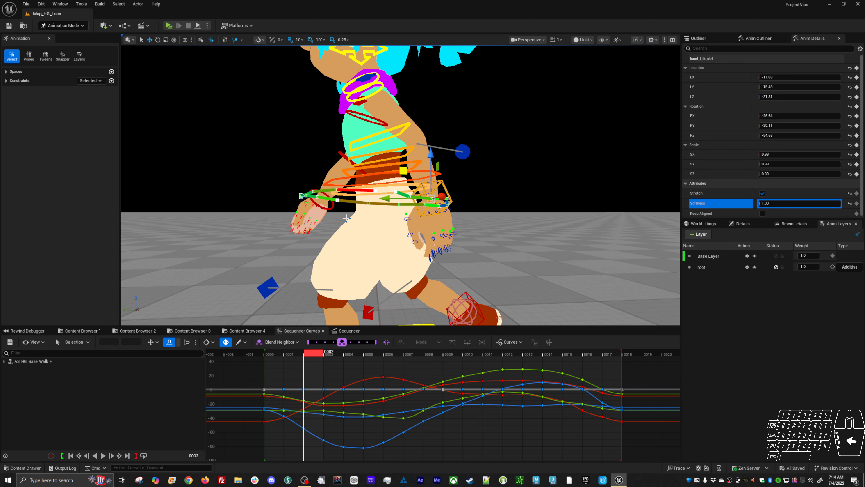
alt+right_drag(468, 220, 415, 220)
mouse_move(468, 220)
alt+mouse_down()
mouse_move(494, 235)
mouse_move(472, 233)
mouse_move(470, 218)
alt+mouse_up()
alt+right_drag(468, 220, 505, 220)
alt+drag(468, 220, 475, 217)
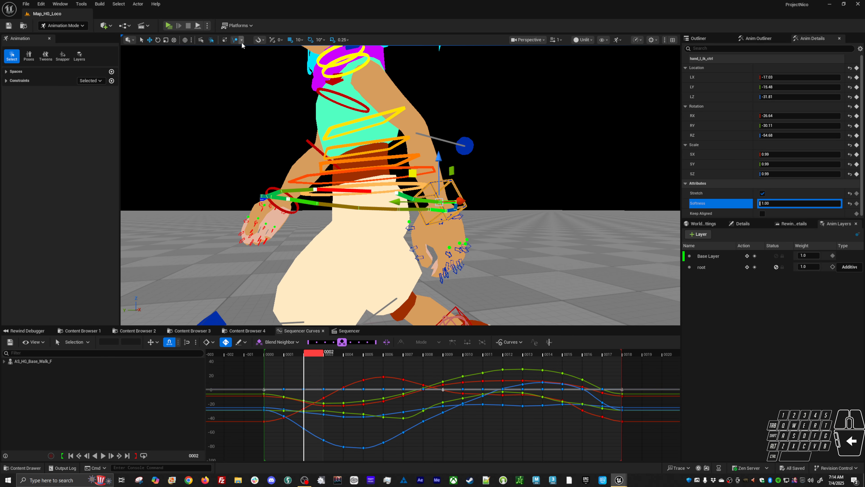
Step: Try moving the left hand IK control forward at frame 16 to see its motion path change, and undo the move
alt+drag(440, 214, 433, 211)
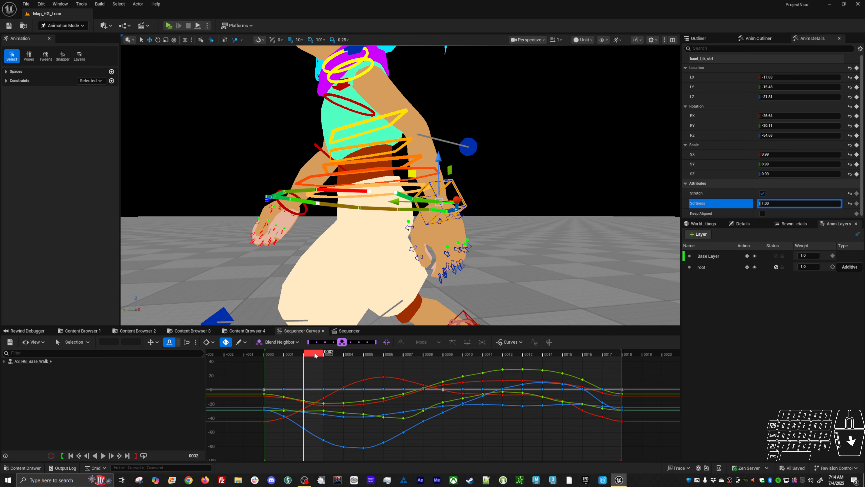
drag(315, 355, 594, 375)
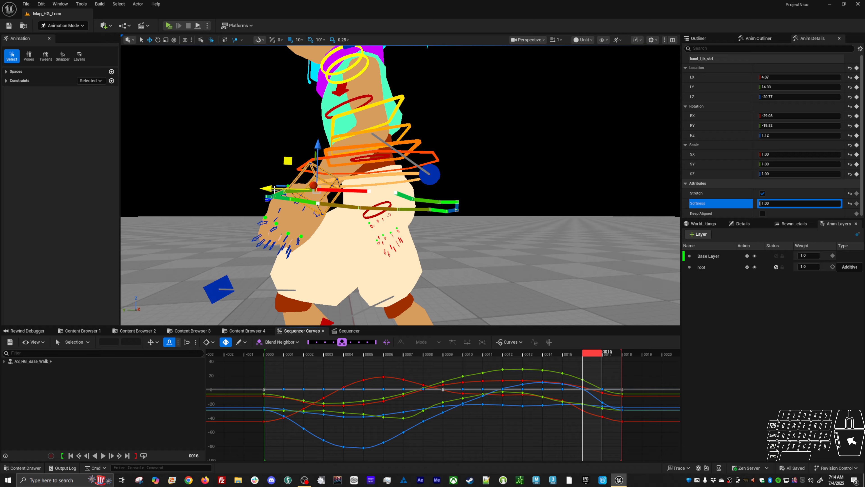
drag(275, 189, 196, 185)
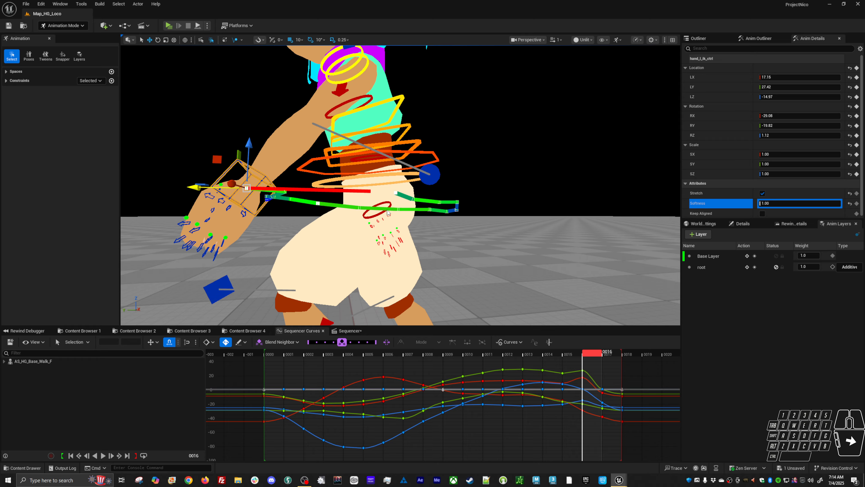
key(ctrl+z)
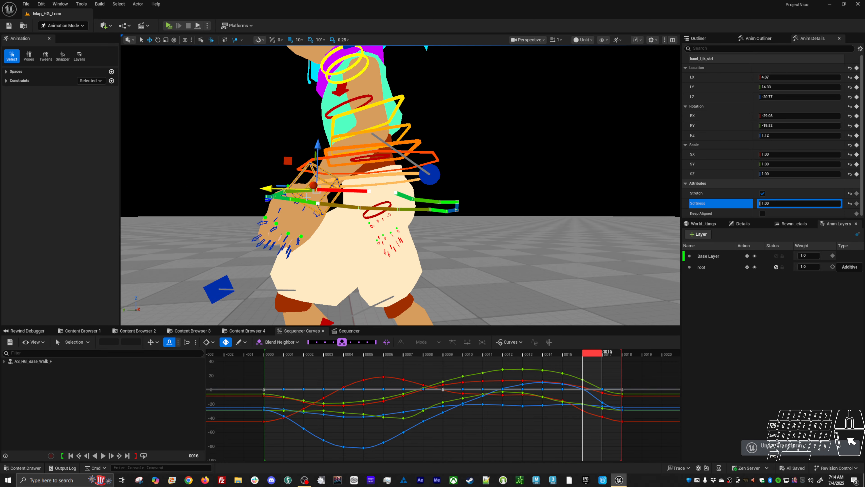
Step: Try moving the left hand IK control backward at frame 16, examine the motion path, and undo the move
drag(289, 188, 338, 192)
alt+drag(381, 224, 379, 207)
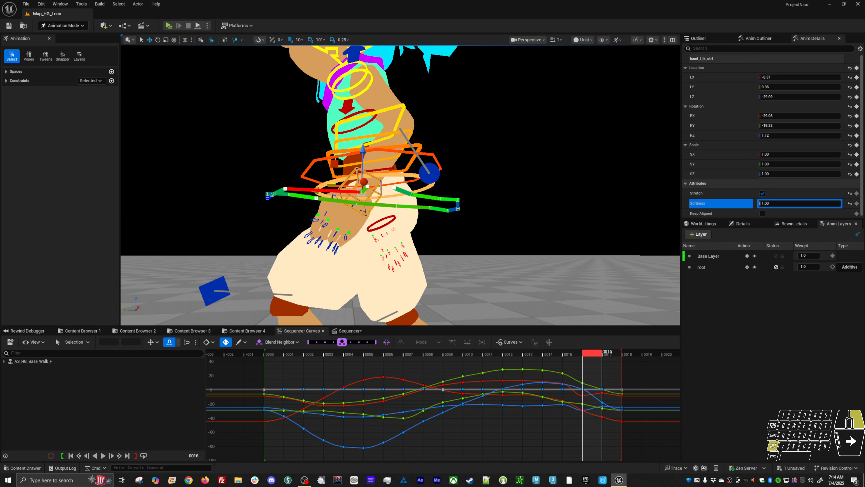
mouse_move(296, 195)
alt+right_down()
mouse_move(316, 208)
mouse_move(296, 195)
alt+right_up()
scroll(287, 210, down, 10)
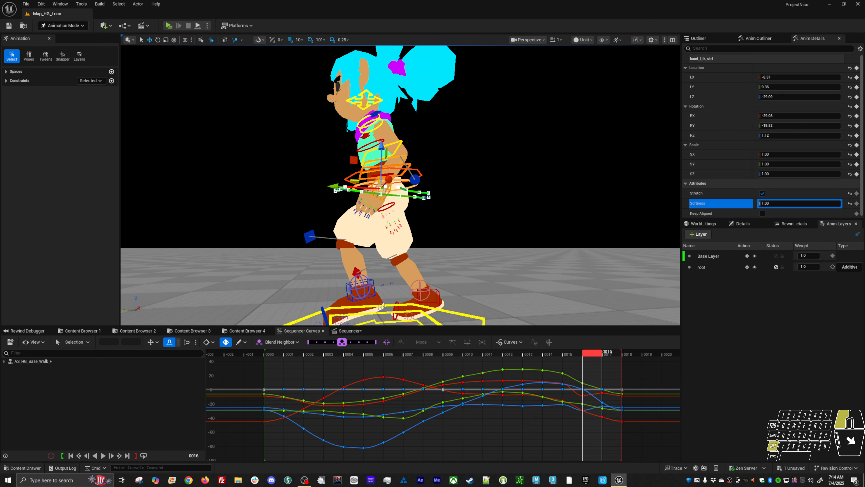
scroll(286, 210, up, 4)
key(ctrl+z)
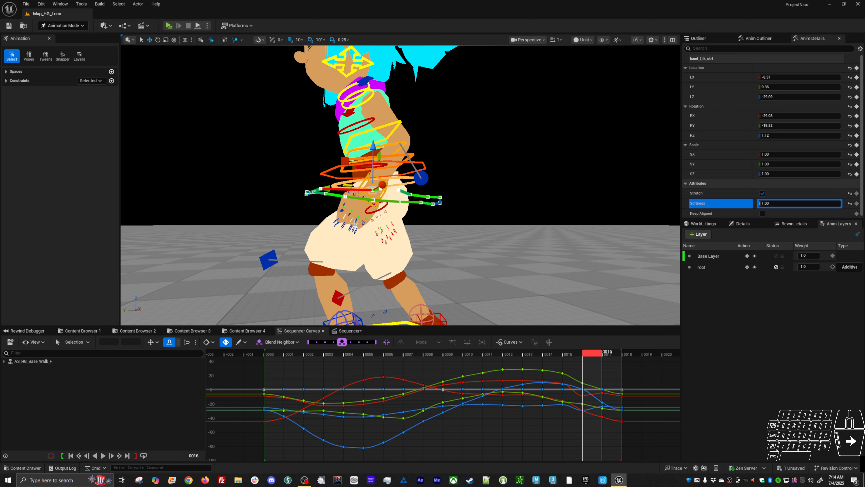
Step: Play the walk cycle from the side to check the left hand's motion path, and stop at frame 0
alt+drag(354, 223, 335, 232)
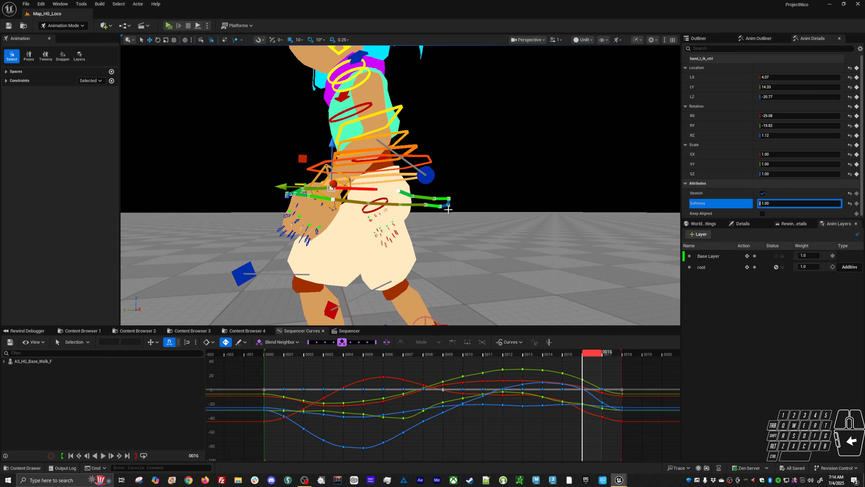
alt+drag(449, 209, 416, 240)
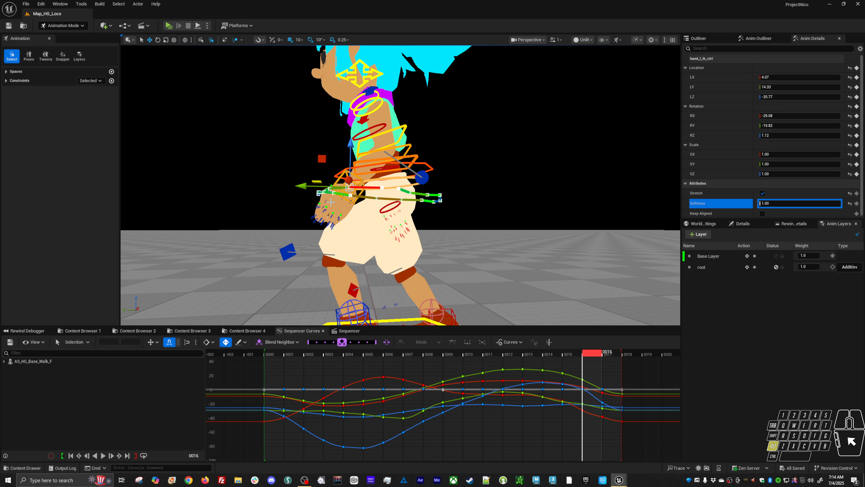
alt+drag(330, 202, 495, 294)
alt+right_drag(428, 242, 419, 236)
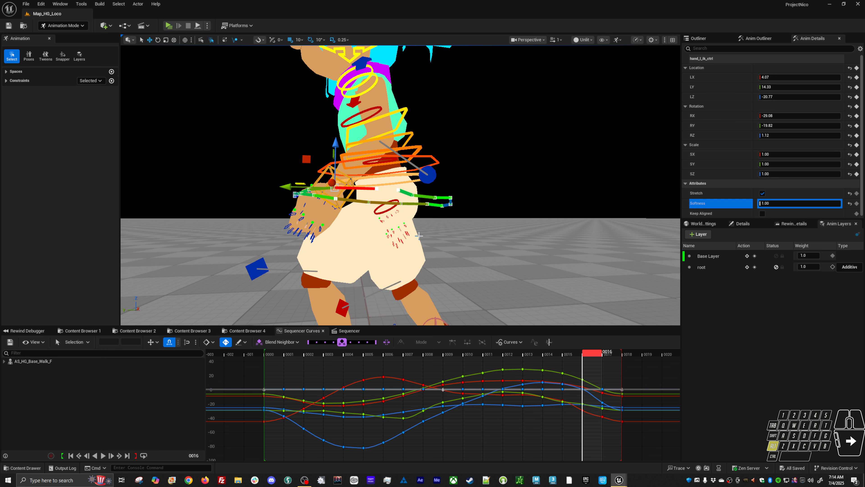
key(space)
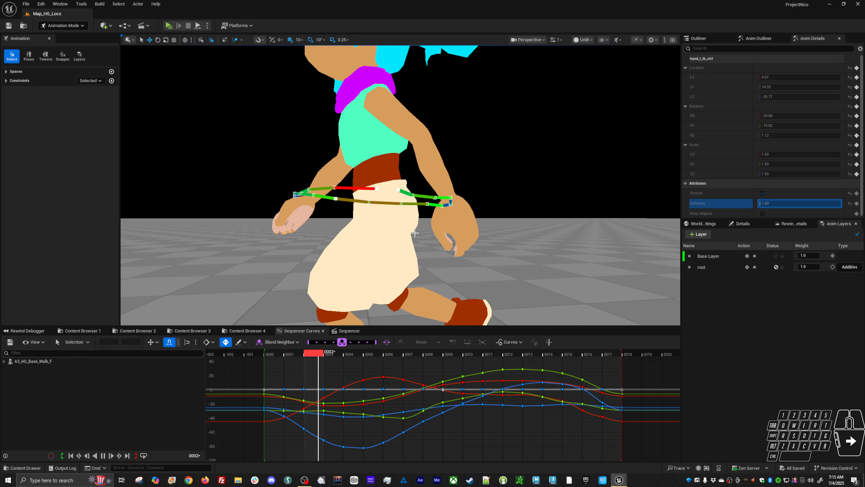
key(space)
key(Left)
key(Left)
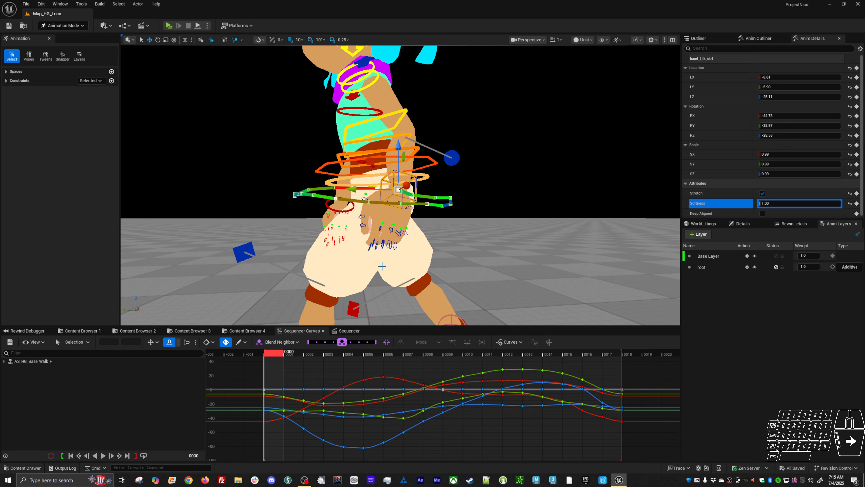
Step: Step back and forth across frames 18, 0 and 1 to examine the left arm and body at the loop seam
key(Left)
key(Right)
key(Left)
key(Right)
alt+right_drag(382, 266, 436, 256)
key(Right)
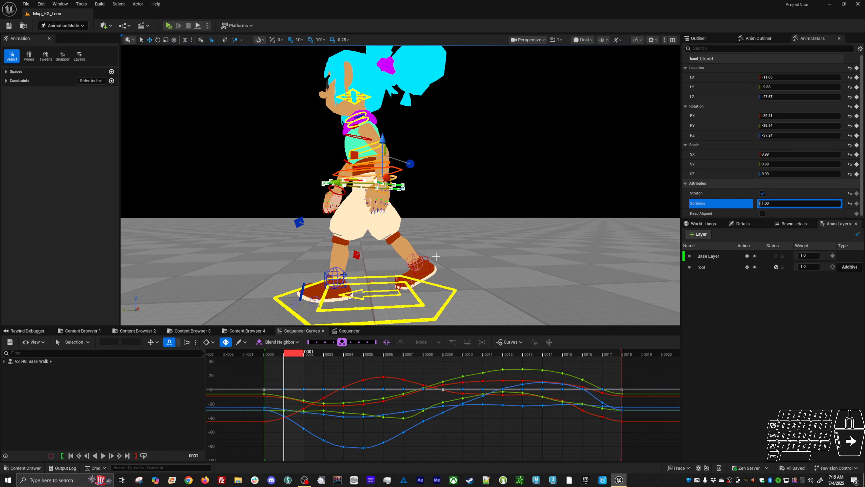
key(Left)
key(Left)
key(Right)
key(Left)
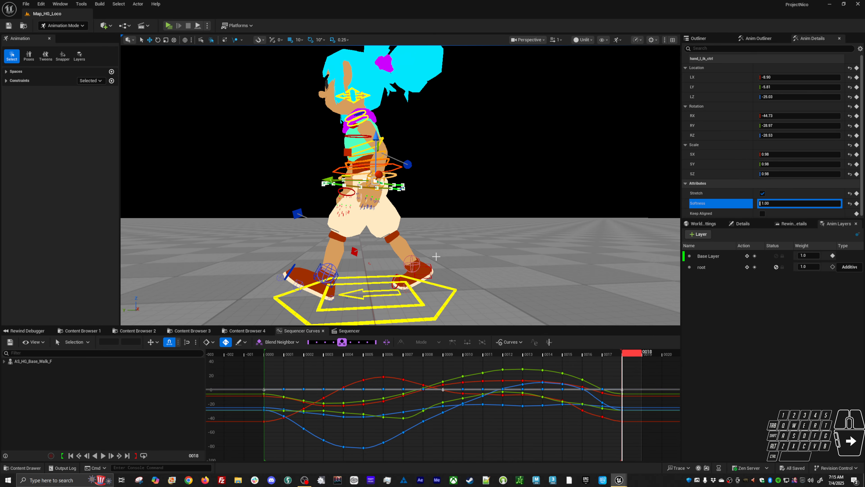
key(Right)
key(Left)
key(Right)
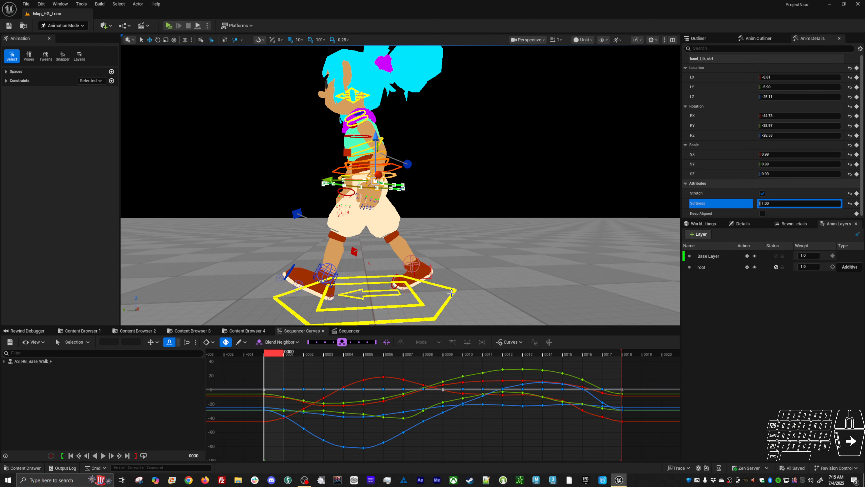
Step: Select the global control and zero its location at the first frames so its location curves are flat
click(450, 293)
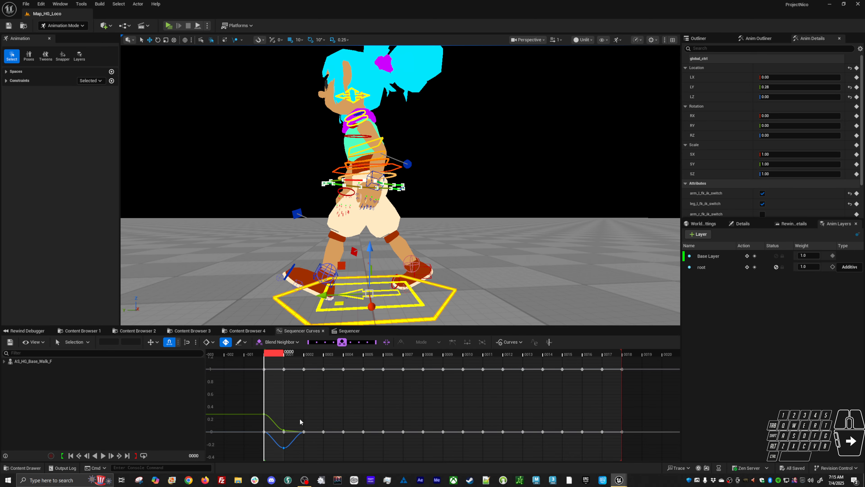
key(Right)
key(Up)
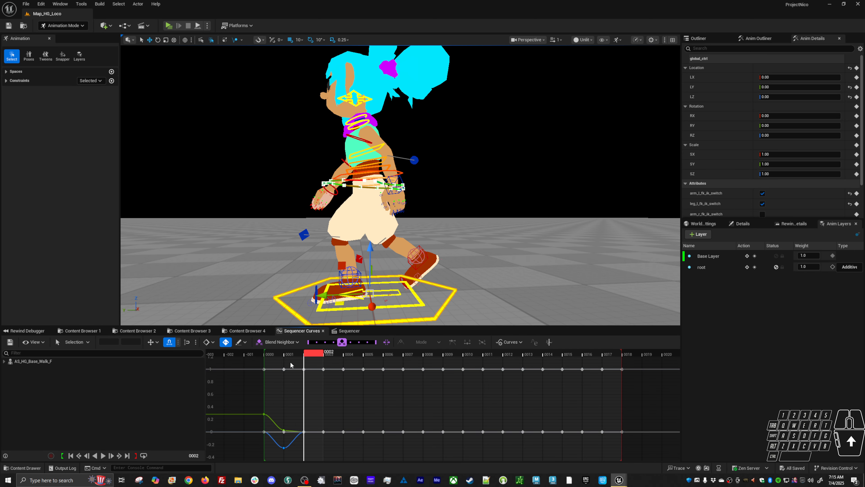
drag(295, 353, 275, 354)
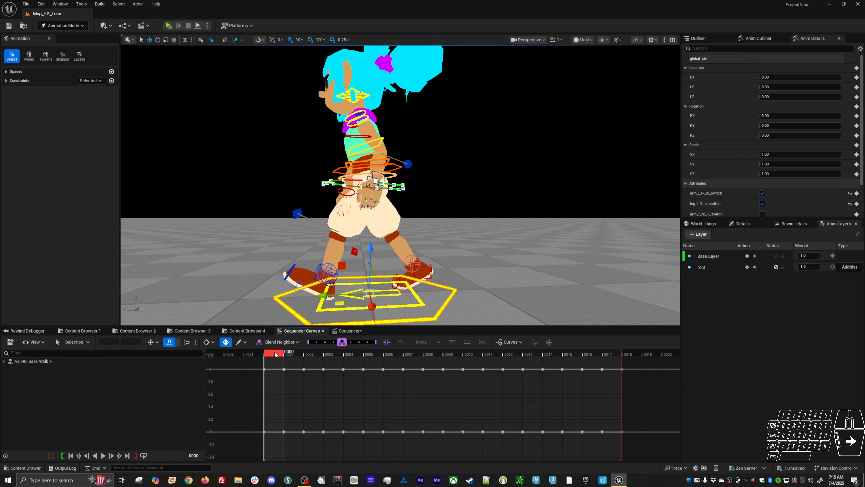
Step: Check the hips control's curves, reselect the left hand IK control, and compare its values at frames 0 and 18
key(Down)
key(Up)
key(Down)
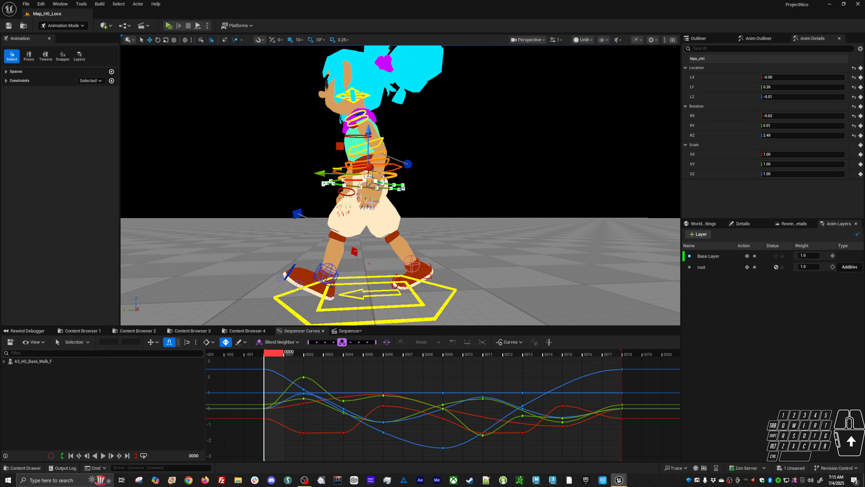
click(399, 188)
click(377, 178)
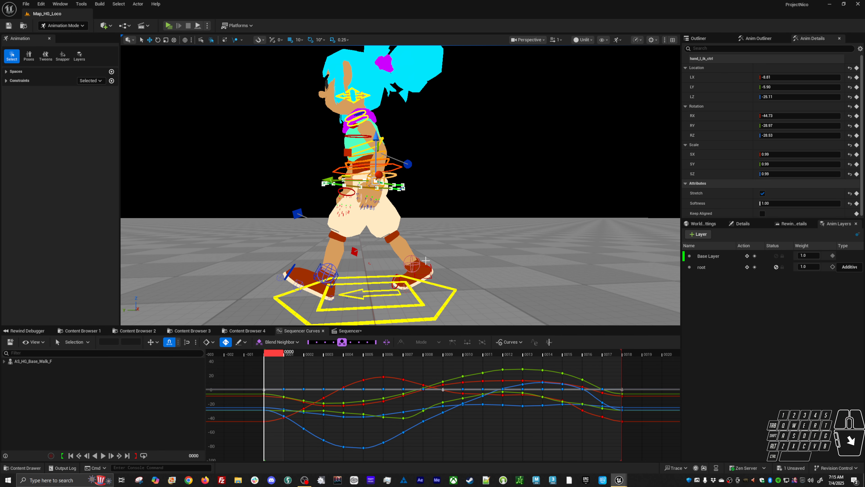
click(629, 355)
key(Up)
click(629, 355)
key(Up)
click(629, 355)
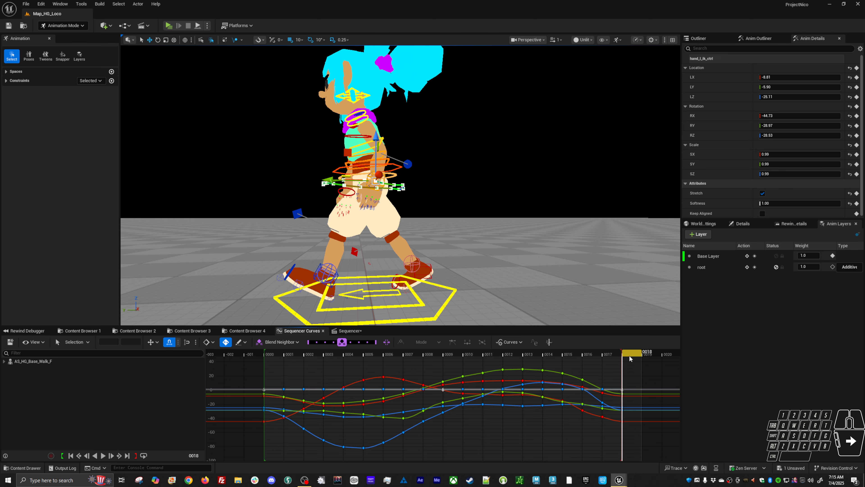
key(Up)
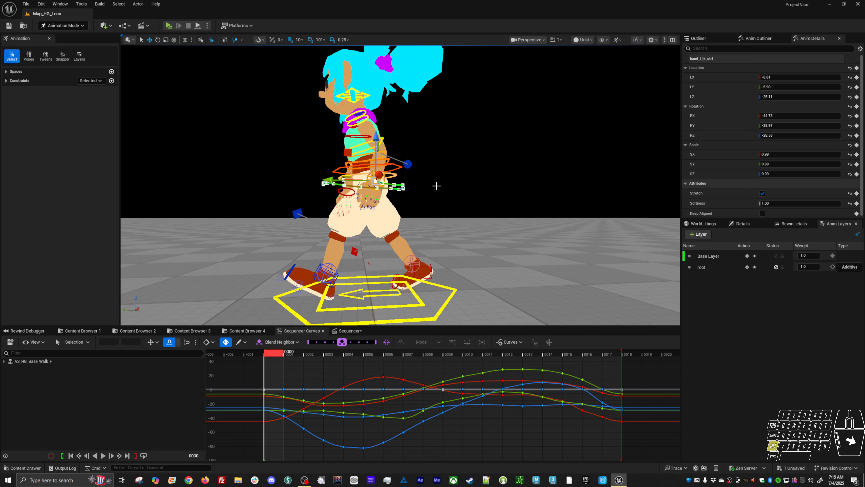
Step: Play the walk cycle and examine the left hand's motion path from several angles, stopping at frame 13
alt+right_drag(436, 185, 460, 243)
alt+middle_drag(402, 232, 415, 237)
key(alt+v)
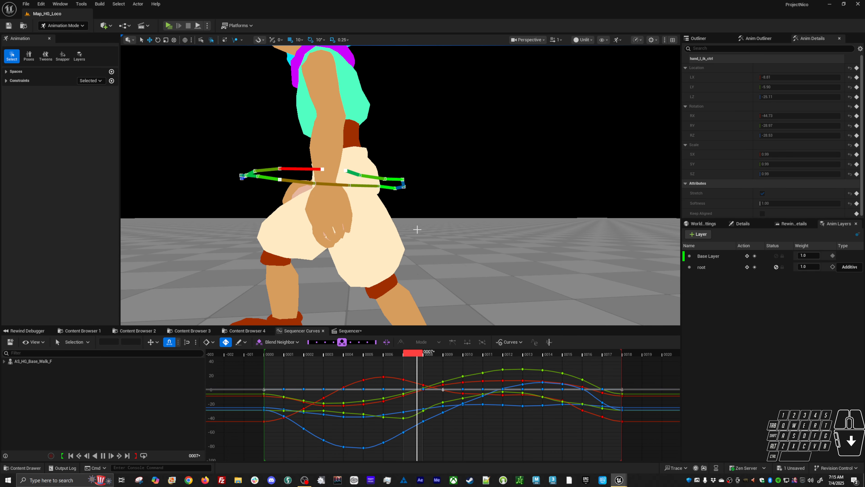
alt+right_drag(415, 238, 411, 263)
alt+drag(412, 263, 532, 269)
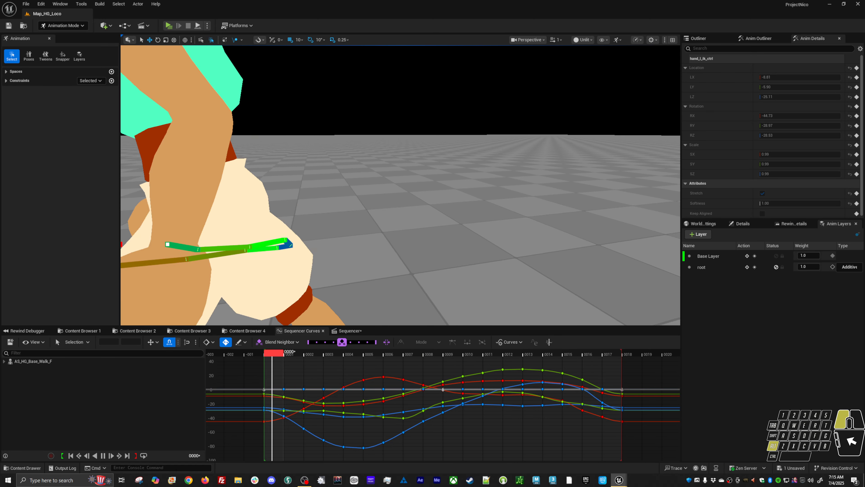
alt+right_drag(422, 266, 373, 247)
alt+drag(373, 247, 392, 238)
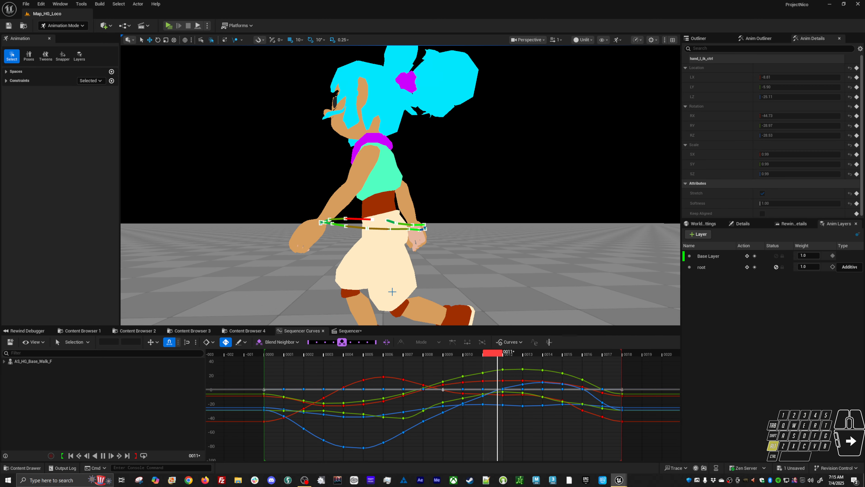
key(space)
scroll(354, 202, up, 3)
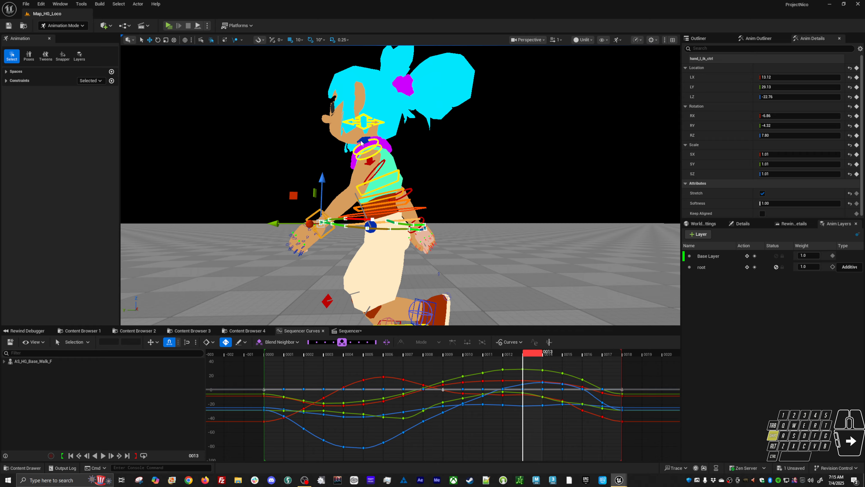
Step: Add the left shoulder and elbow pole vector controls to the hand selection and create an Override animation layer named leftarmik
shift+click(362, 142)
alt+drag(352, 229, 381, 238)
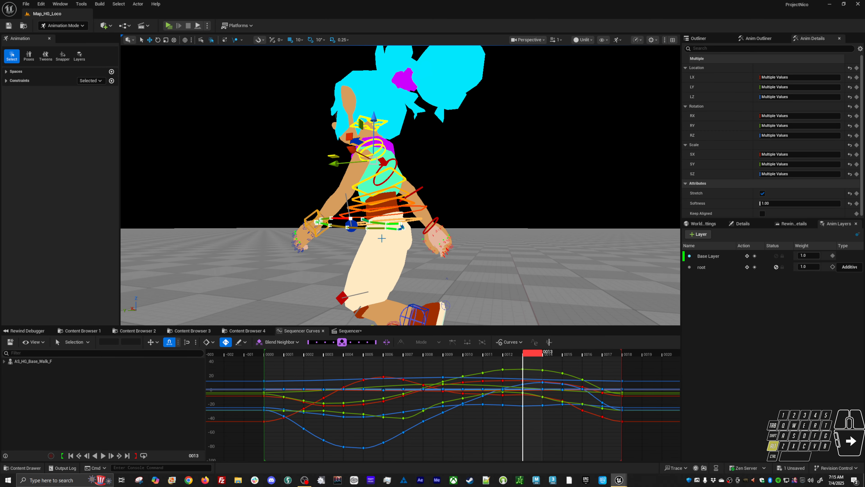
shift+click(350, 224)
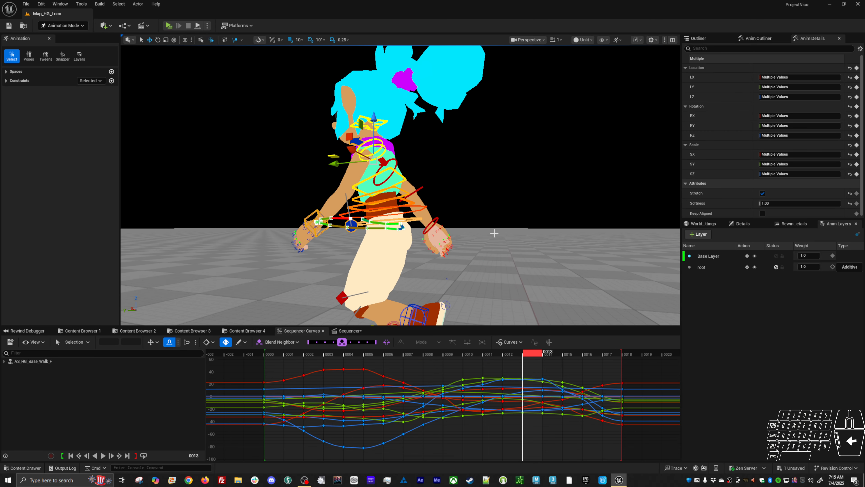
click(701, 234)
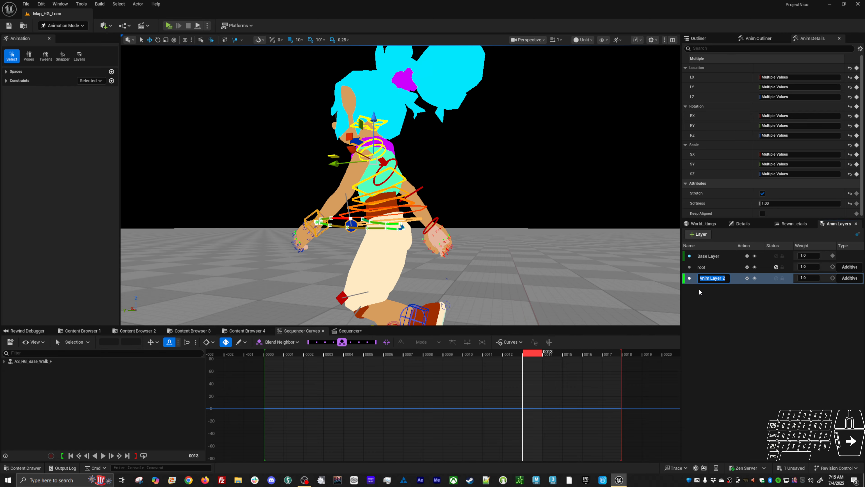
text(armik)
click(850, 278)
click(841, 294)
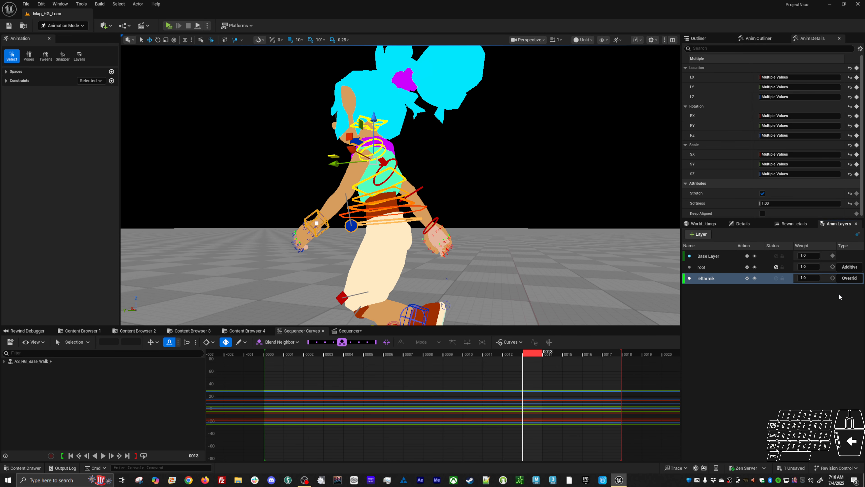
Step: Play the walk cycle from frame 0 to check how the override layer affects the left arm
click(281, 351)
alt+drag(431, 137, 449, 143)
alt+drag(656, 311, 657, 310)
alt+drag(477, 272, 473, 262)
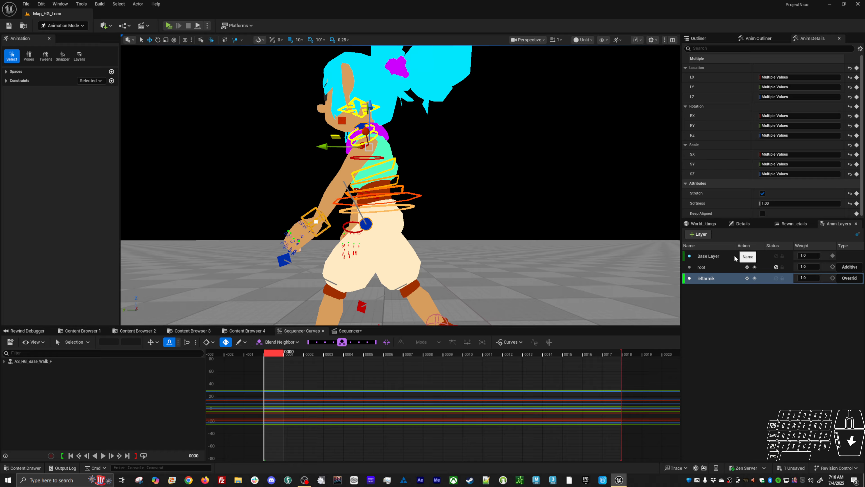
alt+scroll(548, 240, down, 3)
key(space)
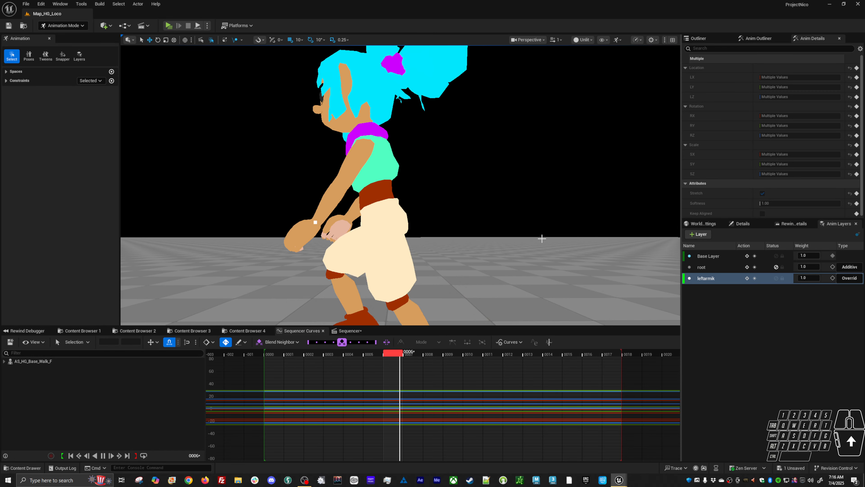
key(space)
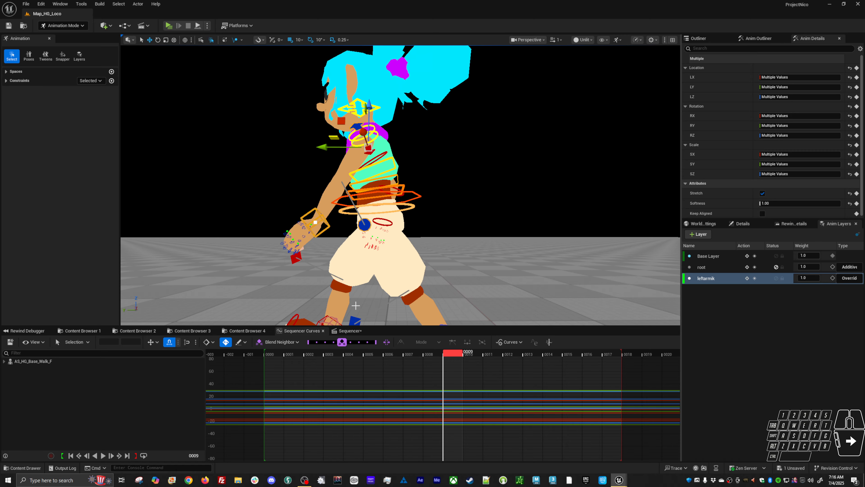
Step: Set a passthrough key on the leftarmik layer at frame 0
click(276, 356)
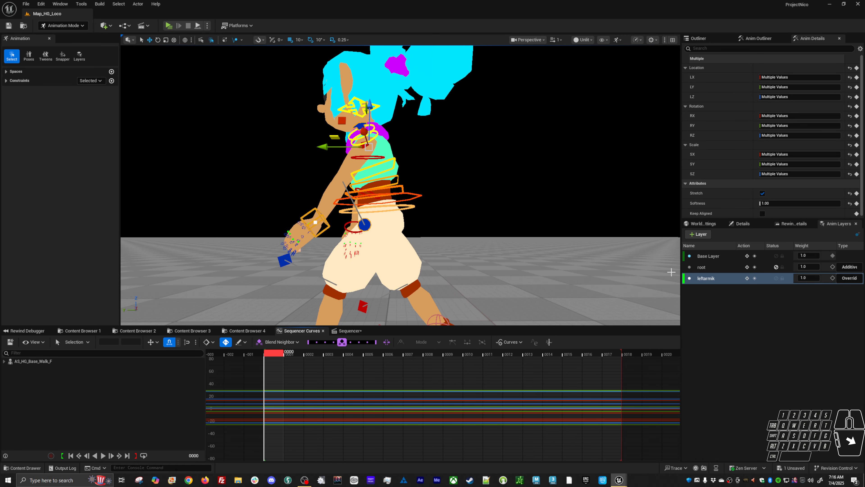
click(754, 278)
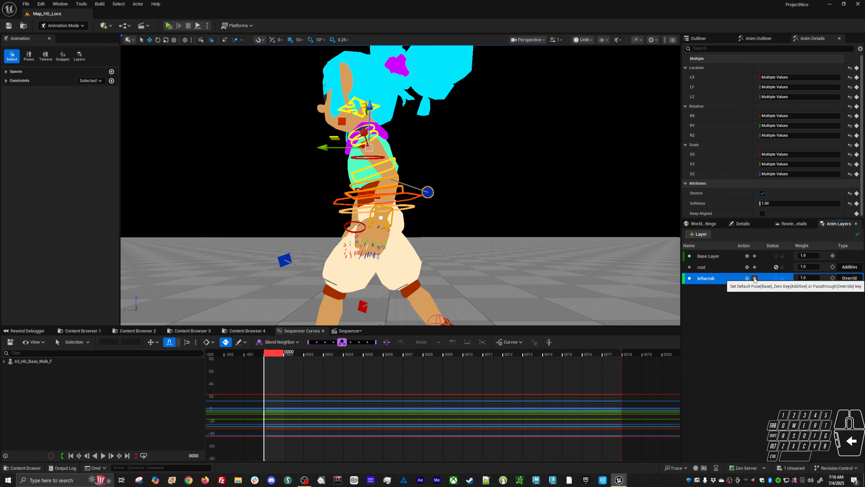
Step: Set passthrough keys on the leftarmik layer at frames 18 and 9, and select the layer's controls
click(460, 356)
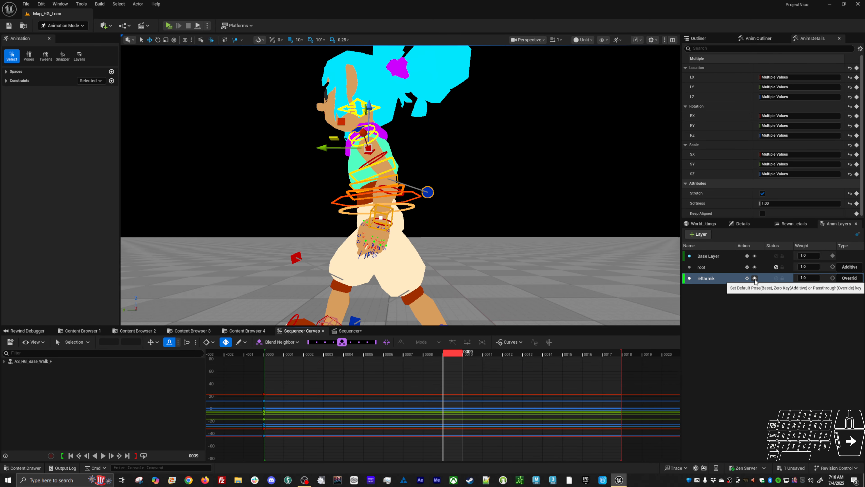
click(631, 357)
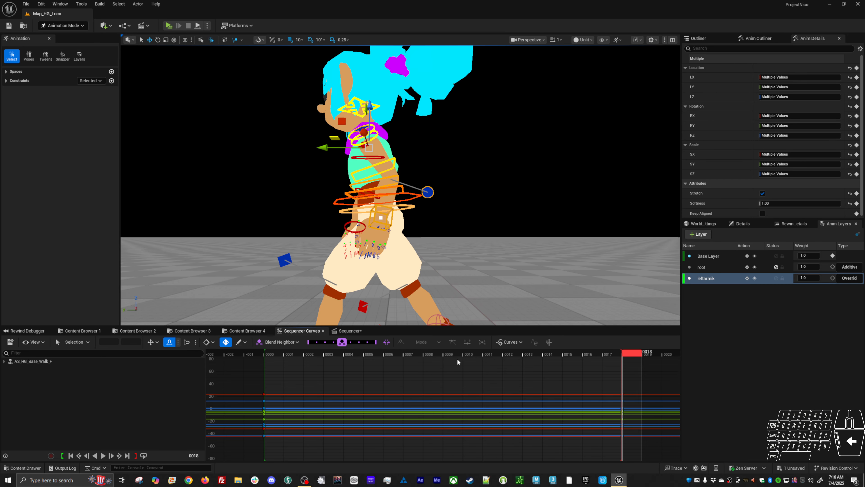
click(448, 355)
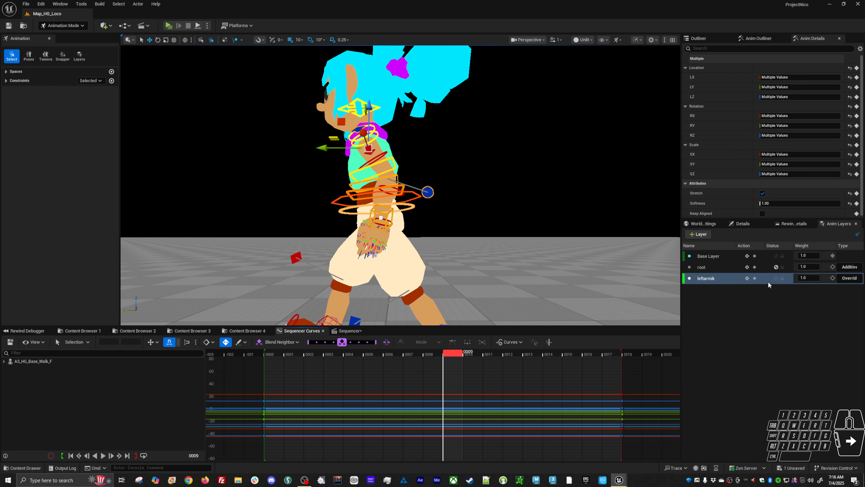
click(689, 278)
Step: Play the walk cycle to examine the left arm's swing driven by the keyed override layer
key(space)
click(514, 262)
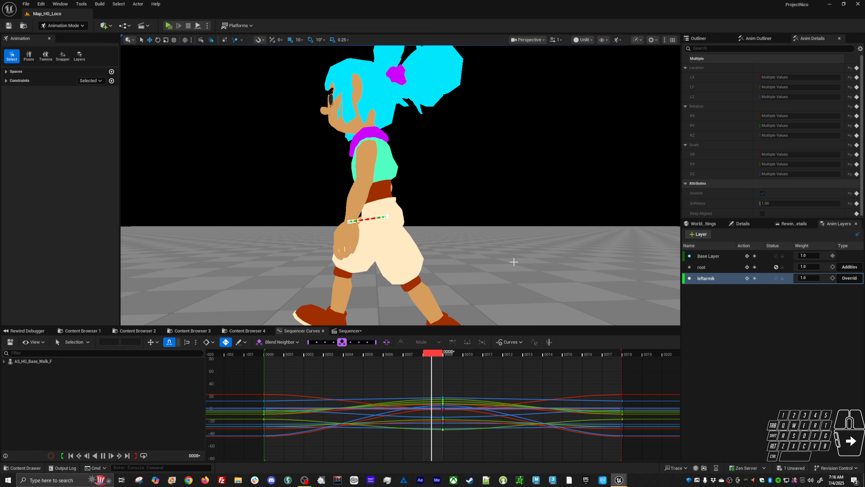
alt+middle_drag(450, 228, 456, 218)
alt+scroll(455, 221, up, 3)
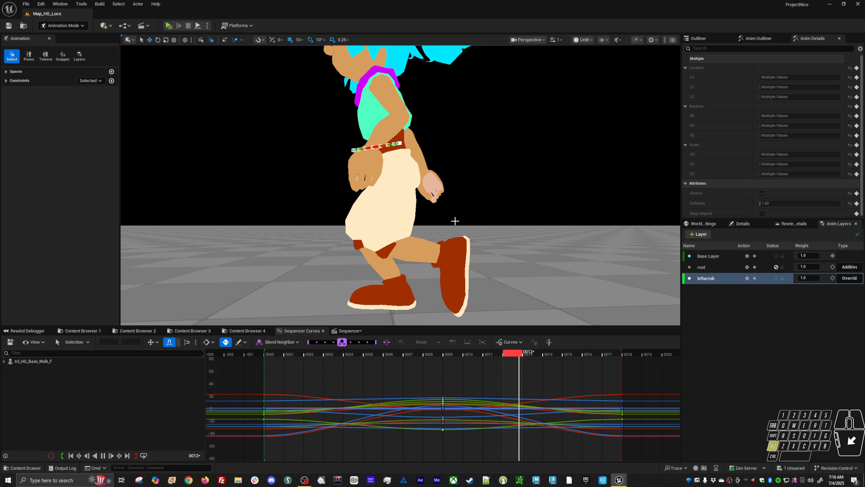
key(space)
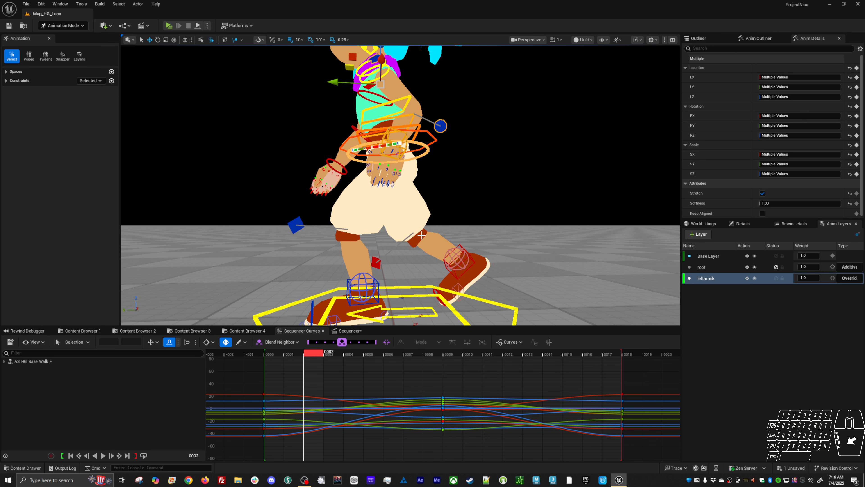
Step: Compare the walk playback with the leftarmik layer muted and unmuted, clear the selection, and stop at frame 13
click(776, 279)
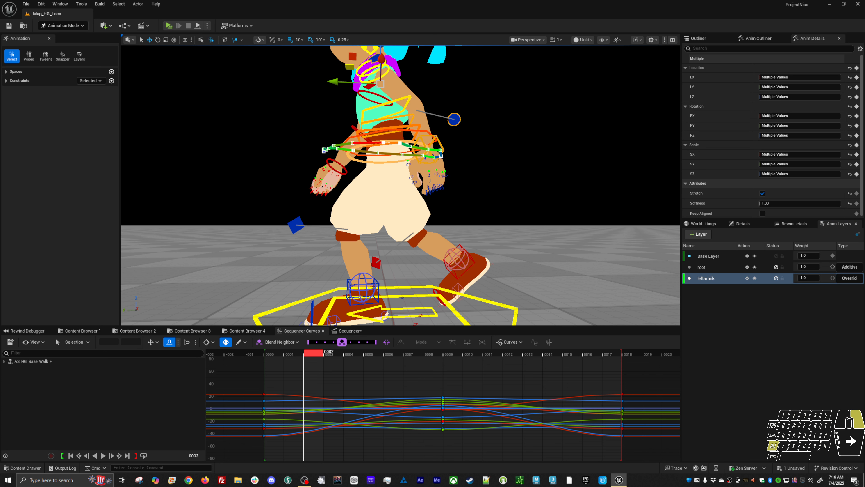
key(alt+v)
alt+right_drag(531, 225, 504, 225)
alt+drag(531, 224, 545, 235)
alt+right_drag(545, 235, 525, 229)
click(777, 278)
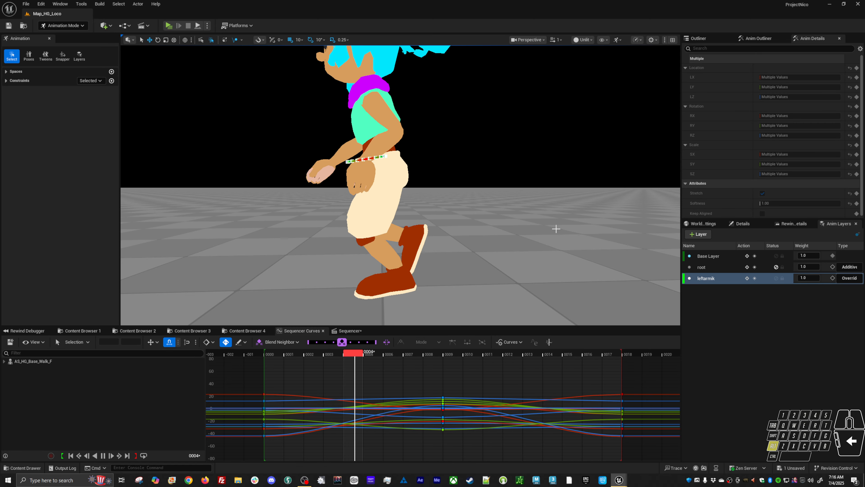
click(526, 218)
key(alt+v)
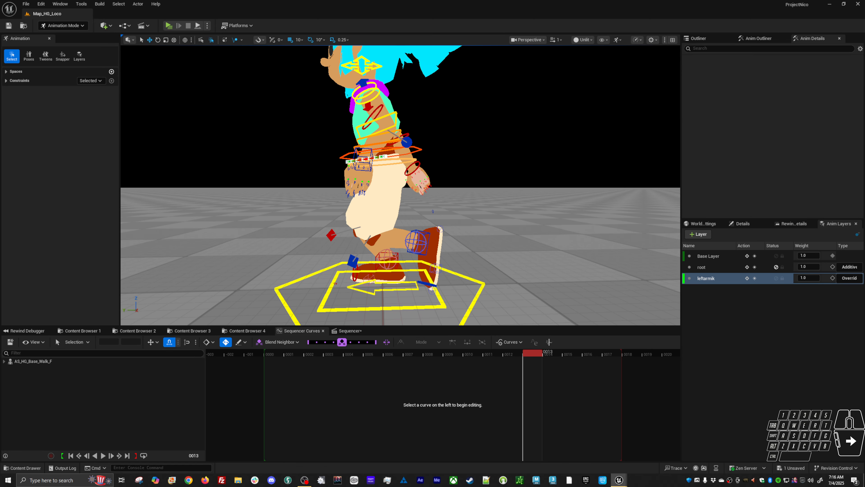
Step: Lower the left hand IK control at frame 4 to a location of about (3.3, -3.5, -33.7)
click(363, 163)
mouse_move(348, 356)
mouse_down()
mouse_move(275, 353)
mouse_move(356, 357)
mouse_move(255, 354)
mouse_move(347, 367)
mouse_up()
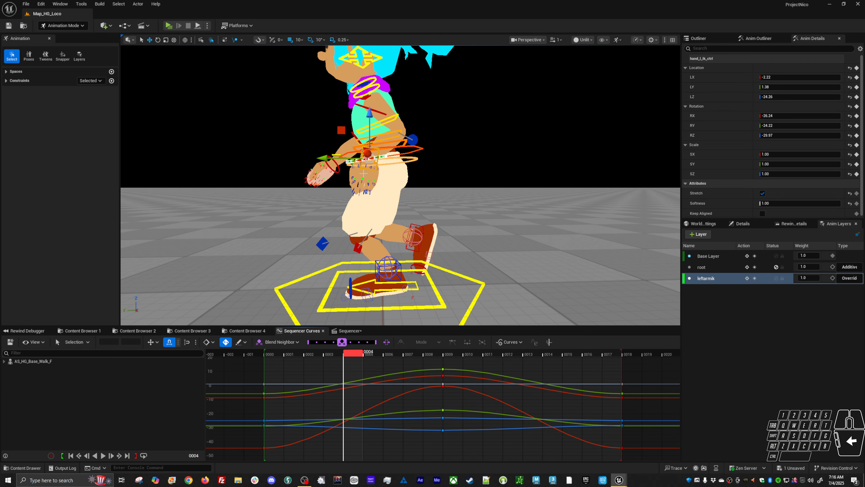
drag(343, 129, 349, 152)
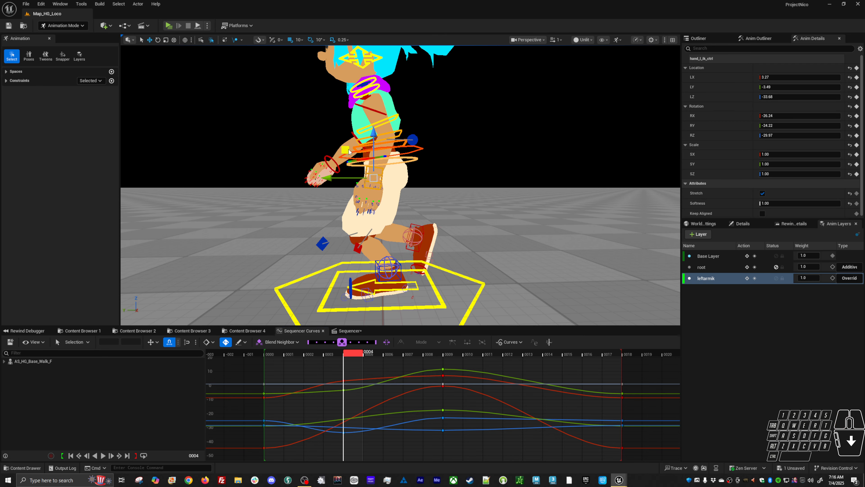
Step: Move the left hand forward at frame 12 to about (10.5, 15.7, -19.1) and nudge it slightly forward at frame 9
drag(358, 352, 519, 353)
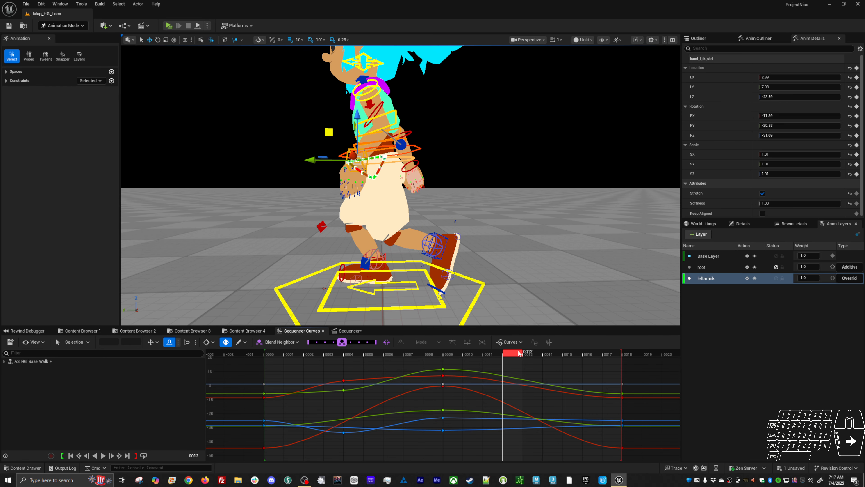
middle_drag(406, 223, 384, 221)
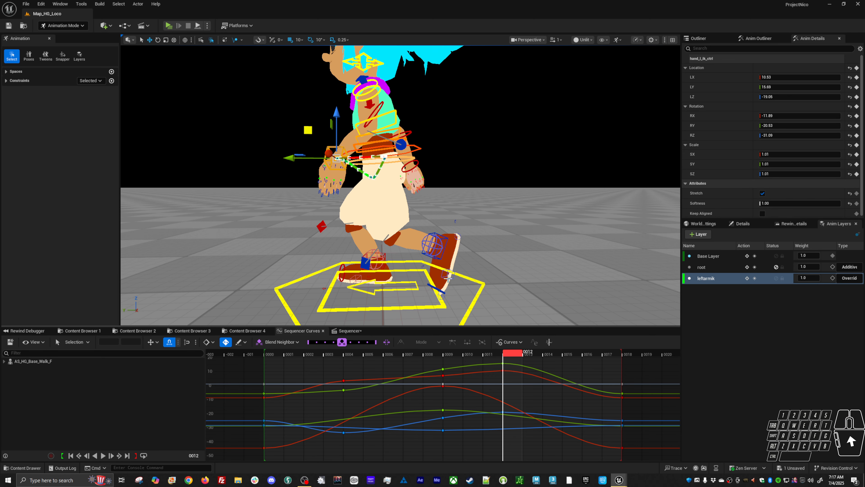
key(comma)
middle_drag(435, 193, 433, 193)
key(comma)
key(comma)
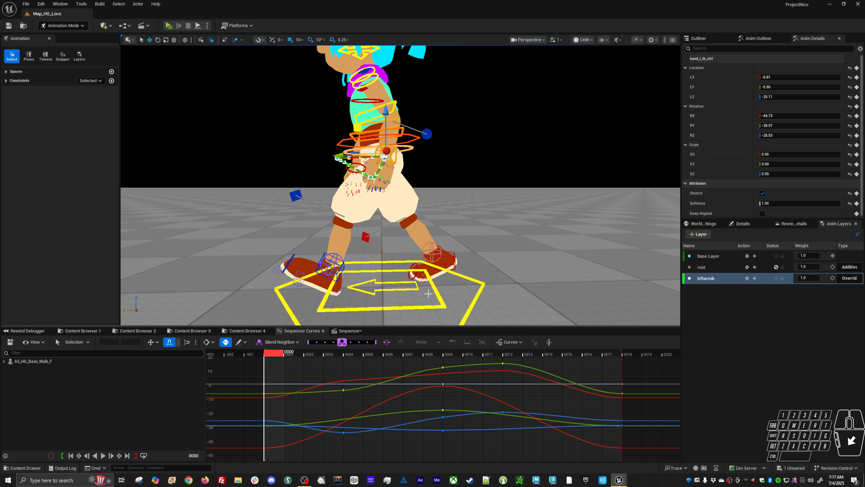
Step: Scrub the arm swing and pull the left hand back at frame 4 to about (-14.2, -13.6, -32.9)
drag(276, 355, 513, 360)
drag(455, 361, 353, 366)
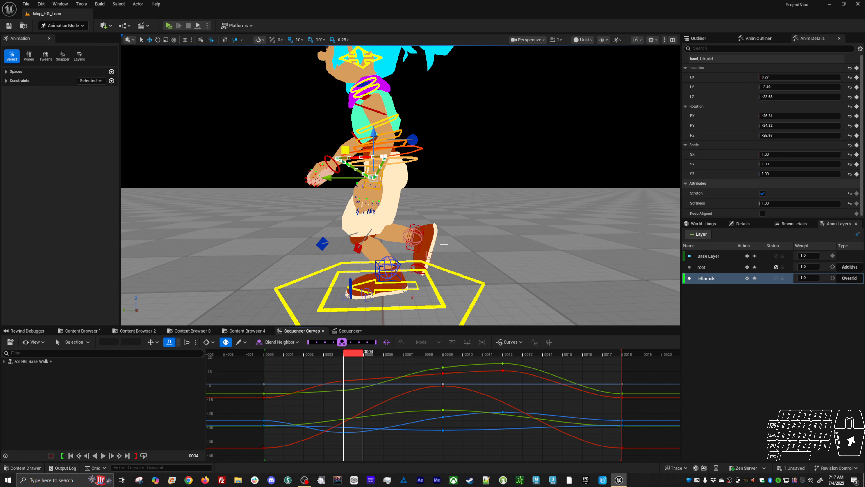
middle_drag(436, 223, 459, 208)
key(comma)
key(period)
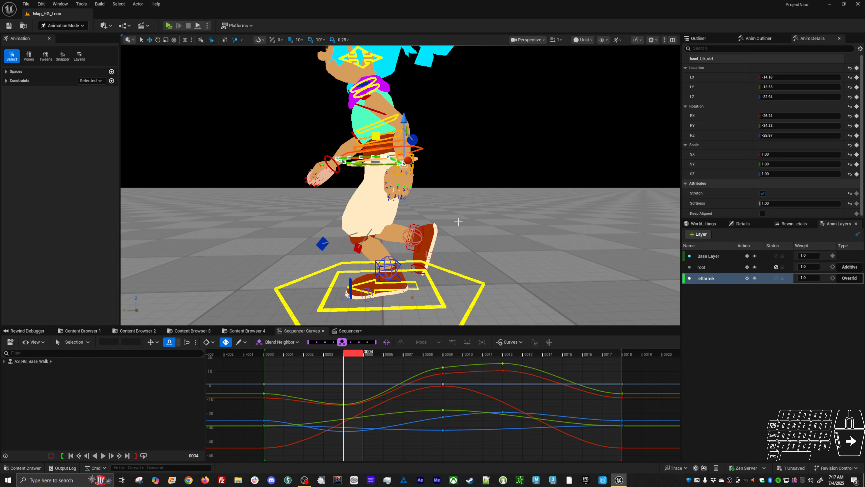
Step: Lower the left hand at frame 6 to about (-6.6, -8.2, -34) and raise it at frame 12 to about (10.5, 16.8, -17.8)
drag(361, 358, 400, 356)
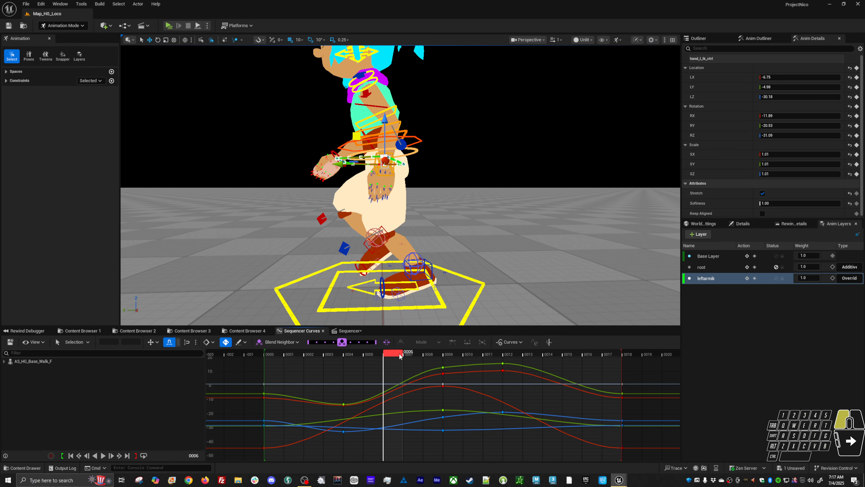
middle_drag(438, 260, 445, 263)
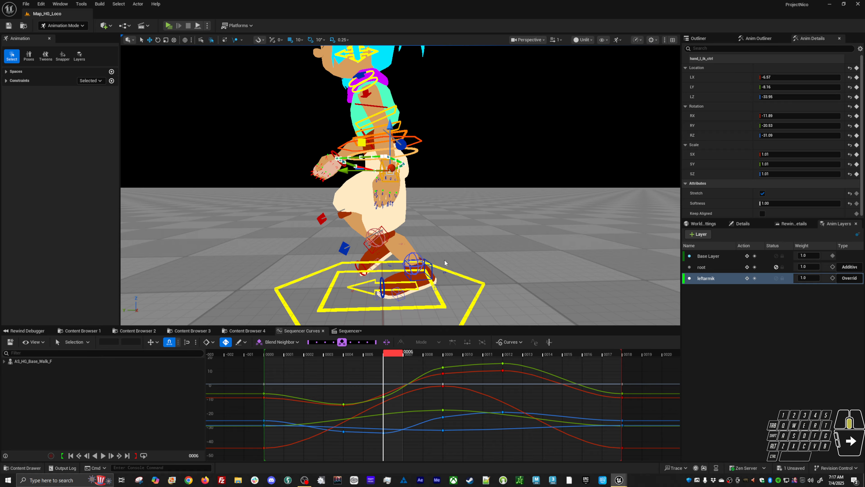
drag(390, 347, 511, 352)
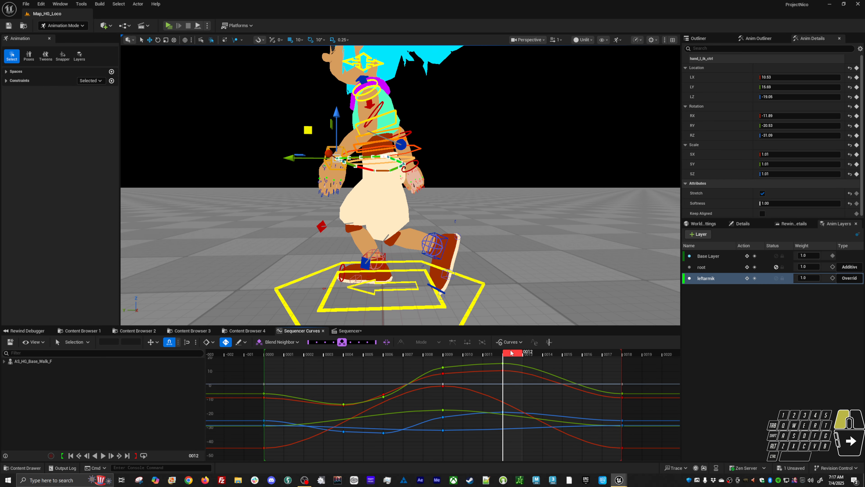
middle_drag(497, 289, 496, 287)
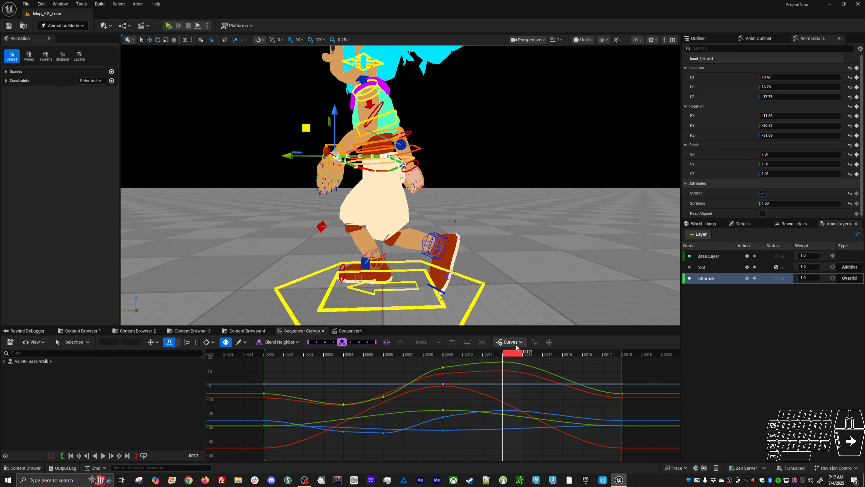
Step: Shift the left hand's frame 12 location keys to frame 13 in the curve editor
drag(514, 353, 577, 364)
drag(496, 444, 520, 356)
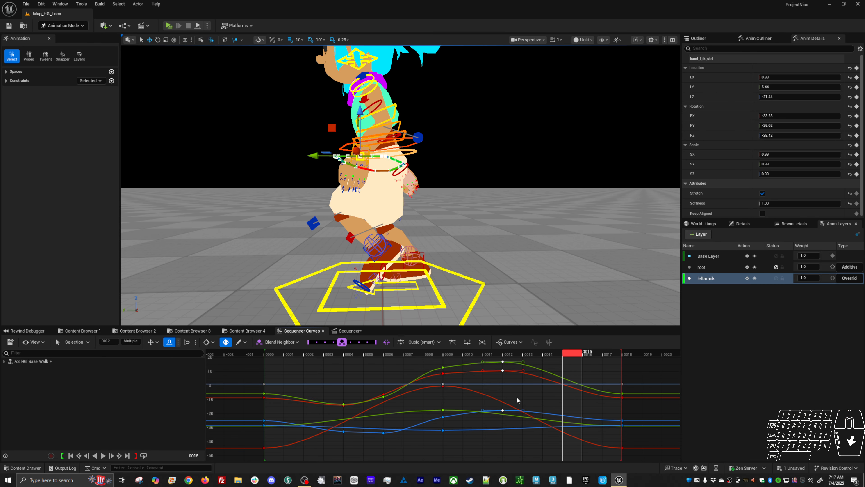
mouse_move(527, 407)
shift+middle_down()
mouse_move(532, 403)
mouse_move(517, 400)
mouse_move(533, 401)
shift+middle_up()
key(ctrl+z)
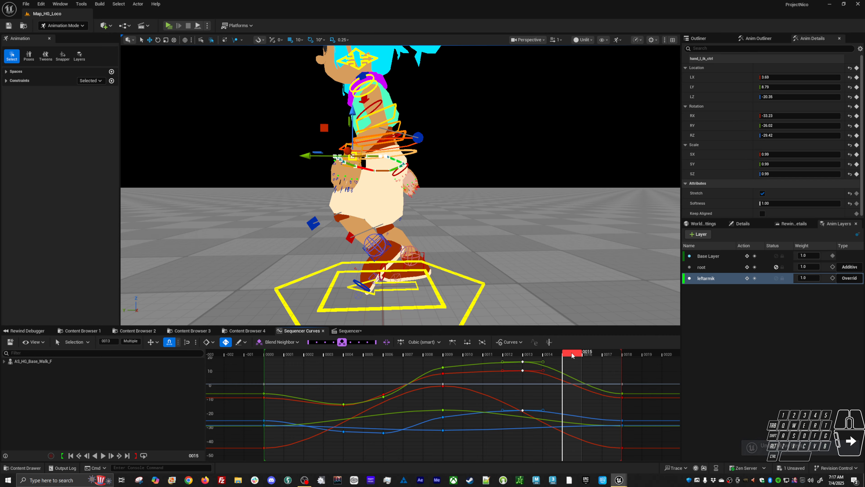
Step: Move the left hand to about (6.9, 7, -23.9) at frame 15 and about (-10.1, -9.6, -28) at frame 18
click(571, 355)
middle_drag(460, 250, 466, 258)
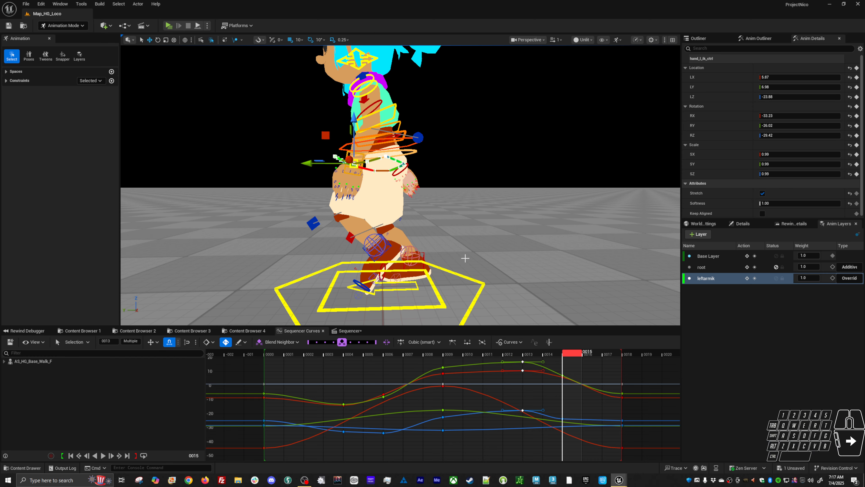
key(Right)
key(Right)
key(Right)
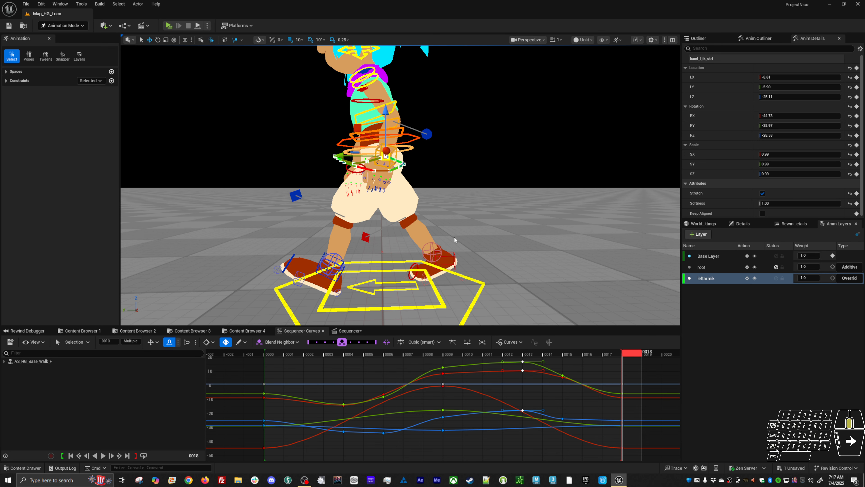
middle_drag(454, 238, 462, 241)
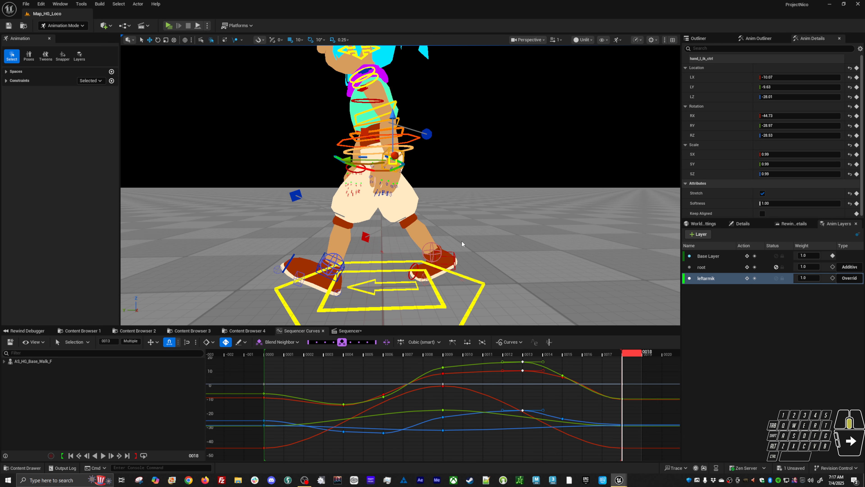
Step: Copy the left hand's frame 18 pose to a key at frame 0 and check the adjacent keys
middle_click(268, 356)
key(s)
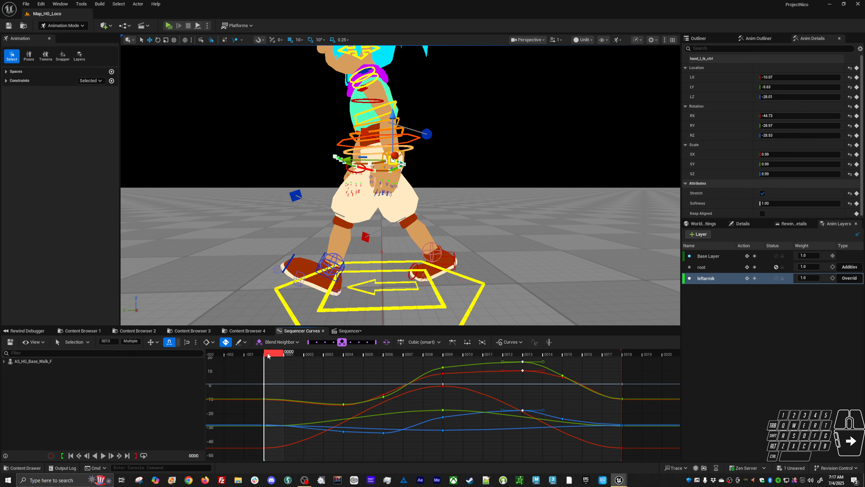
key(comma)
key(comma)
key(period)
Step: Extend the left hand's backswing at frame 4 to a location of about (-23.9, -20.6, -32.8)
click(285, 353)
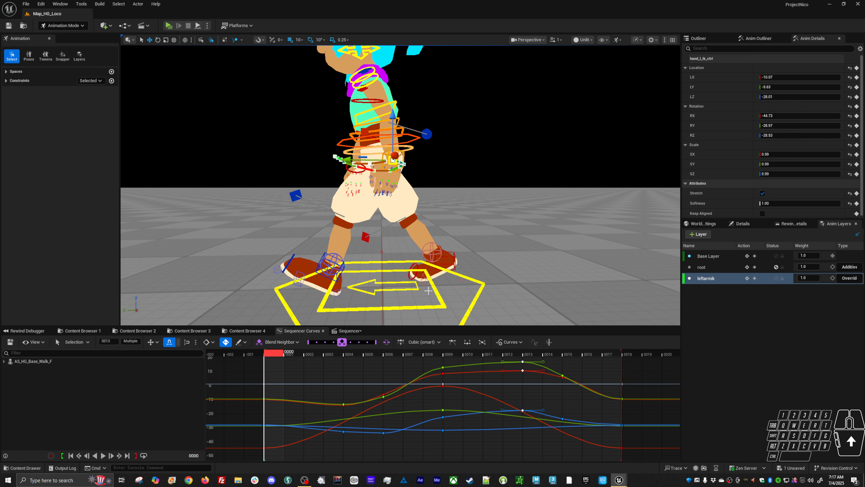
key(period)
key(period)
key(period)
mouse_move(455, 251)
middle_down()
mouse_move(474, 247)
mouse_move(463, 247)
middle_up()
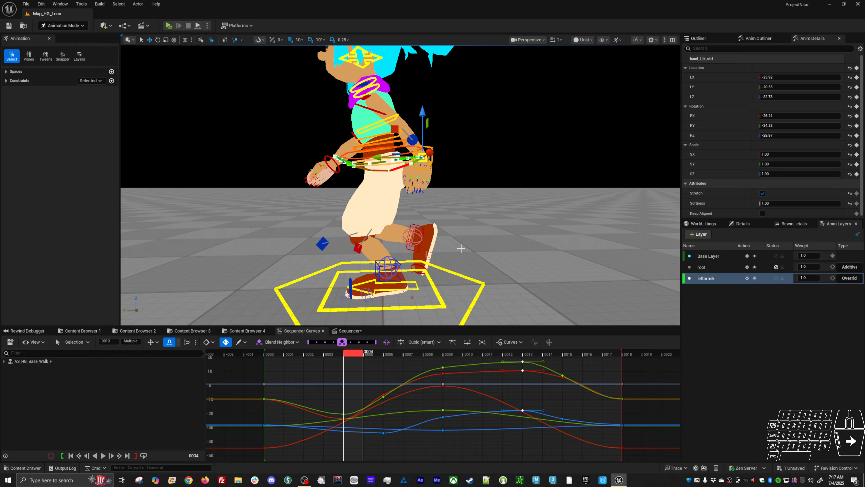
Step: Rotate the left hand to about (0, -30, -60) at frame 4, adjust its rotation at frame 6, and set about (-48, 7, 6) at frame 13
key(e)
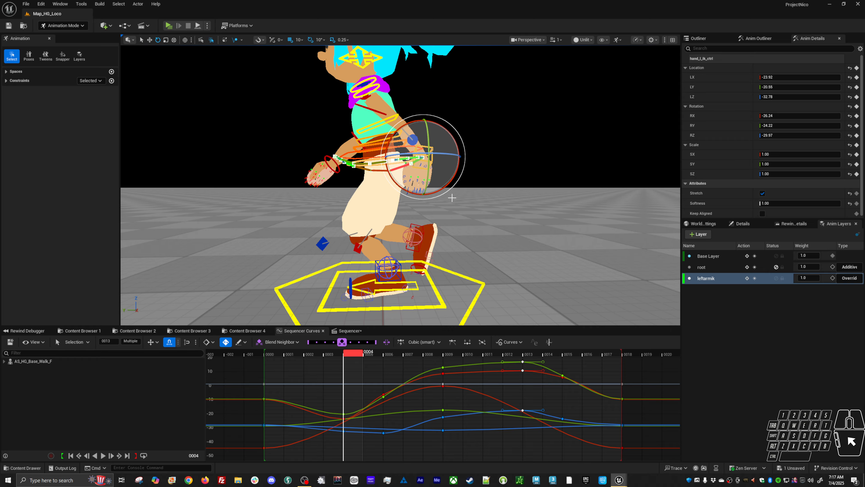
drag(452, 197, 468, 181)
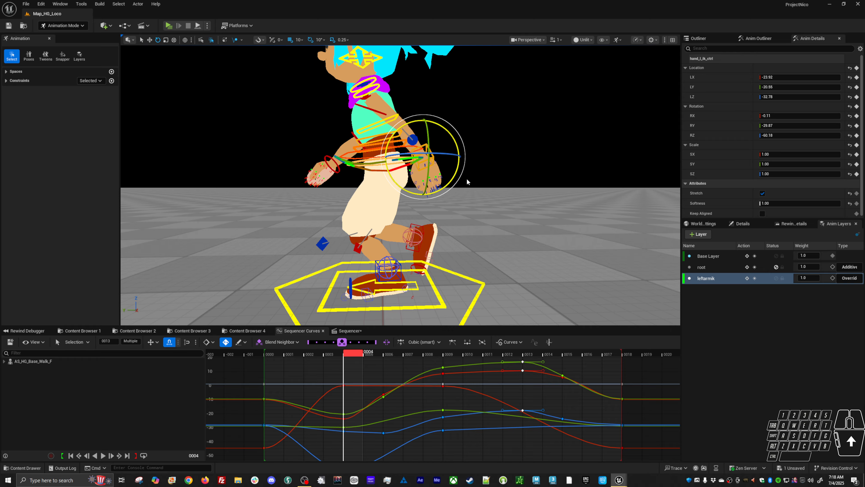
key(period)
middle_drag(493, 241, 484, 265)
key(period)
key(period)
scroll(481, 271, down, 2)
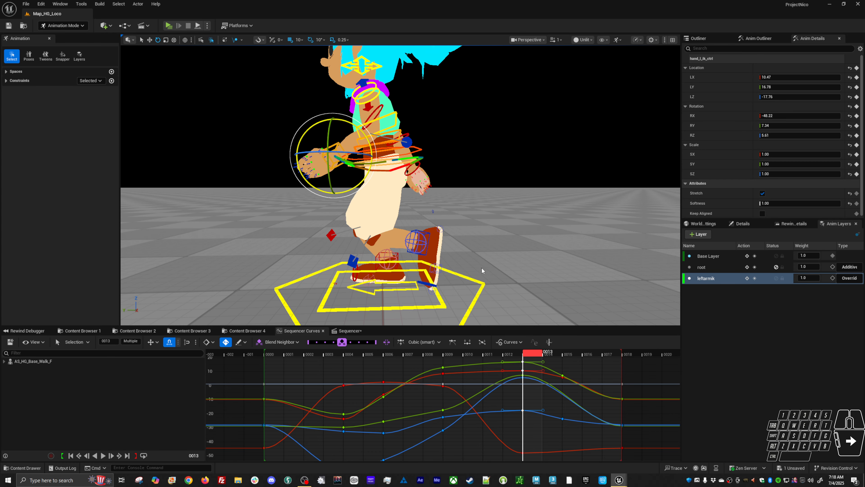
Step: Check the hand at frame 18, play the walk cycle from frame 0 to examine the revised arm swing, and stop at frame 14
key(Right)
key(Right)
key(Right)
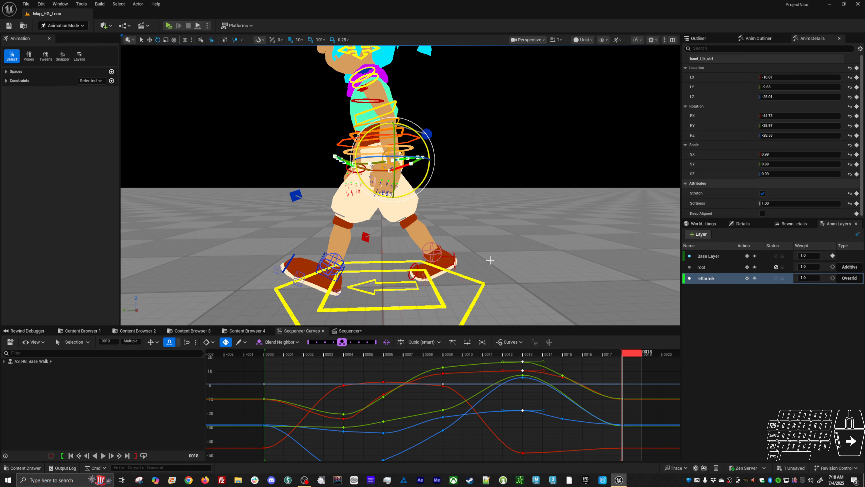
key(ctrl+Left)
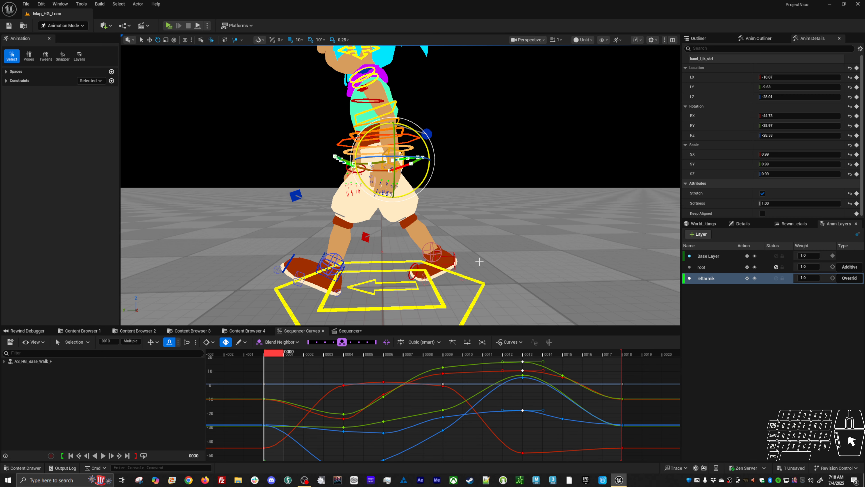
key(space)
alt+drag(465, 307, 392, 221)
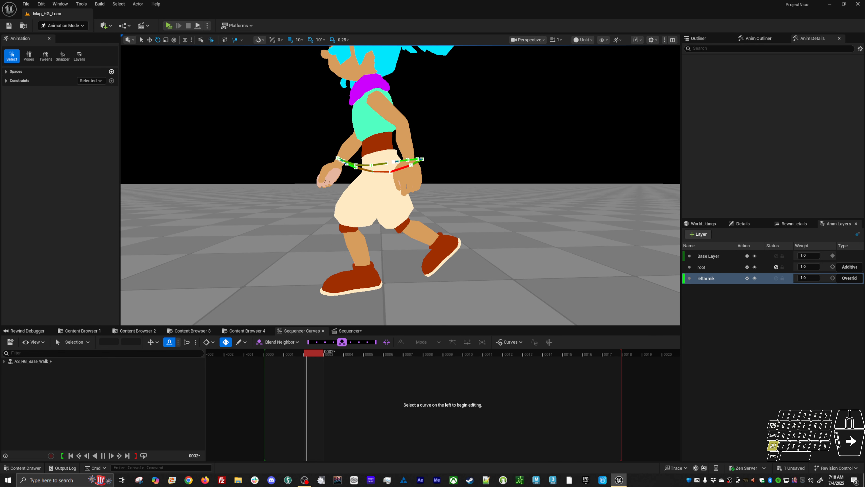
key(space)
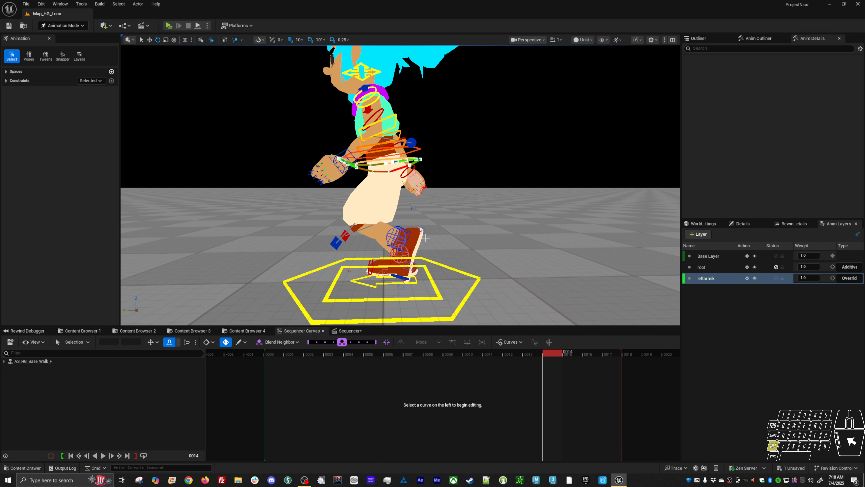
Step: Play the cycle briefly, rotate the left hand IK control to about (-41, -5, -5) at frame 13 and (-48, -8, -7) at frame 15
click(346, 154)
key(space)
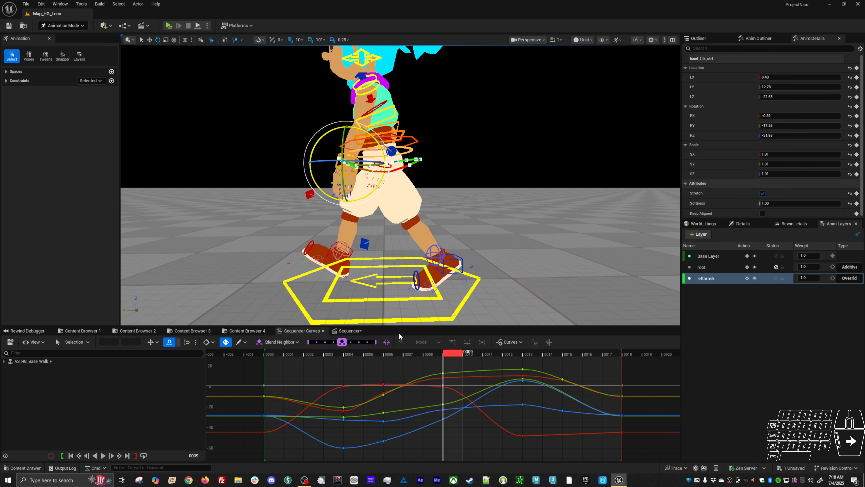
key(space)
drag(395, 245, 425, 232)
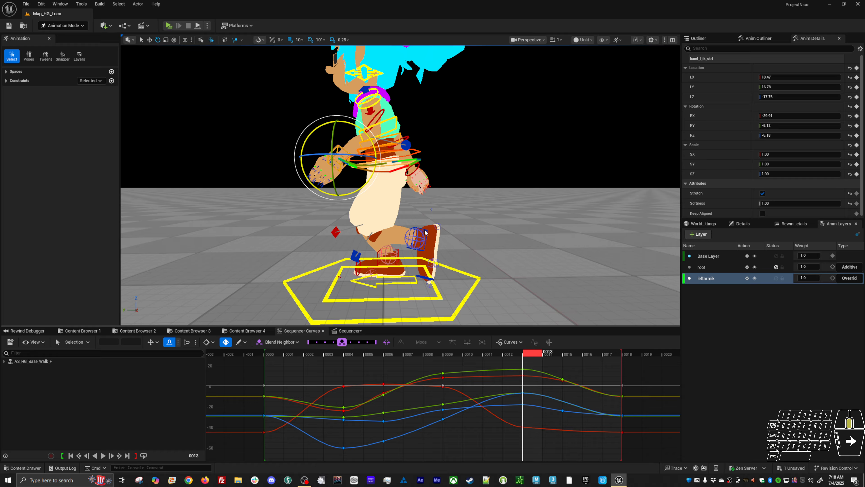
click(566, 356)
drag(478, 250, 477, 255)
Step: Step back to frame 4, scrub through to frame 18, and play the cycle to examine the left hand's motion trail up close
key(Left)
key(Left)
key(Left)
key(Left)
key(Left)
key(Left)
key(Left)
key(Left)
key(Left)
key(Left)
key(Left)
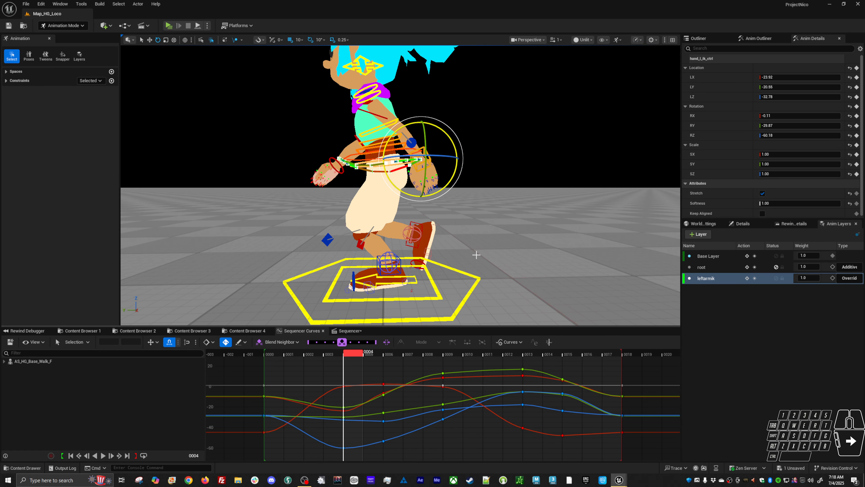
alt+right_drag(477, 255, 494, 251)
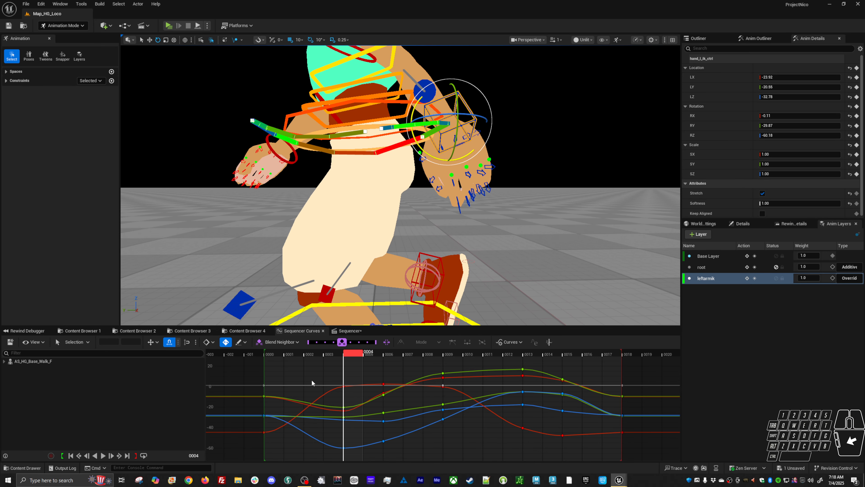
drag(352, 353, 631, 356)
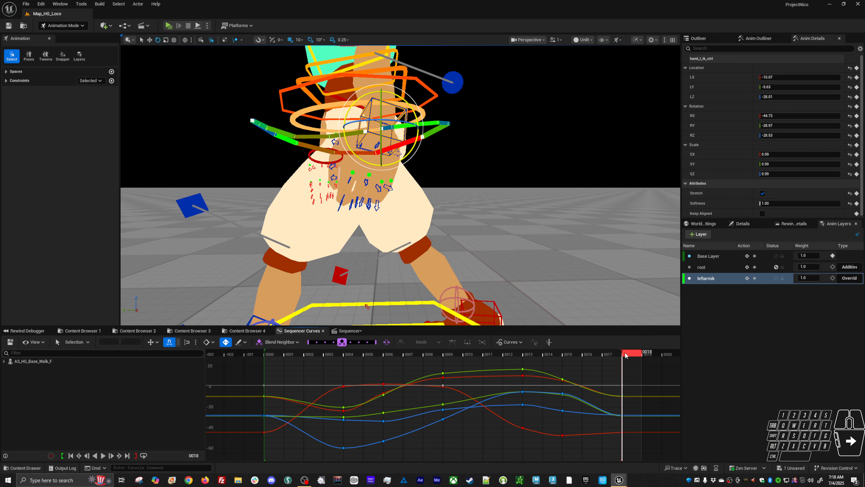
key(space)
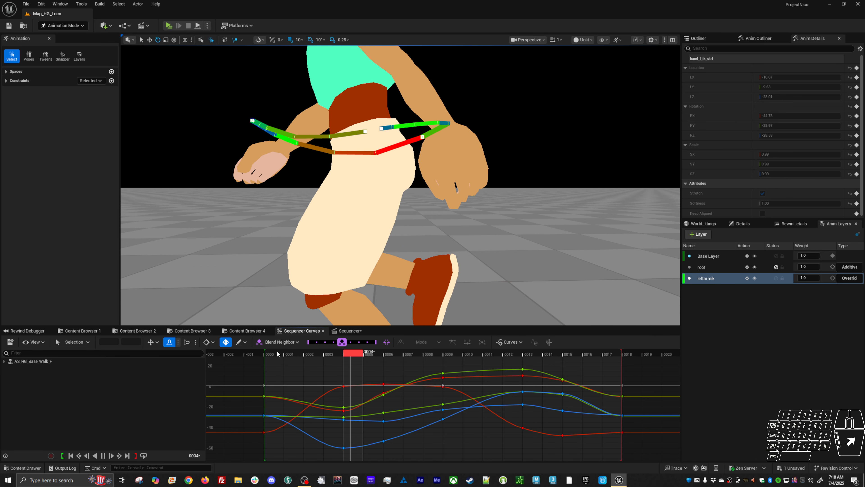
key(space)
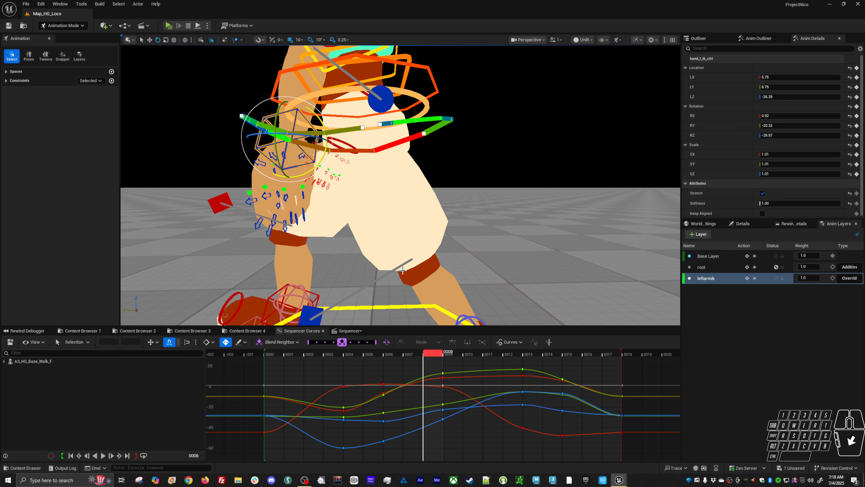
drag(287, 353, 337, 357)
Step: Move the left hand farther back at frame 0 to a location of about (-17.3, -16.2, -30.5)
key(Up)
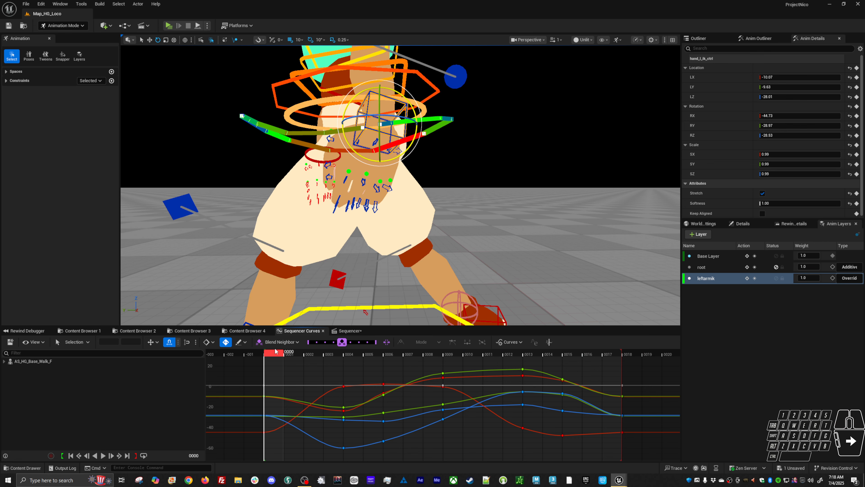
key(w)
drag(352, 98, 442, 172)
middle_drag(442, 170, 448, 169)
Step: Frame the curves and flip between the keys at frames 15, 18 and 0 to compare the hand's poses across the loop
key(comma)
key(comma)
key(period)
key(period)
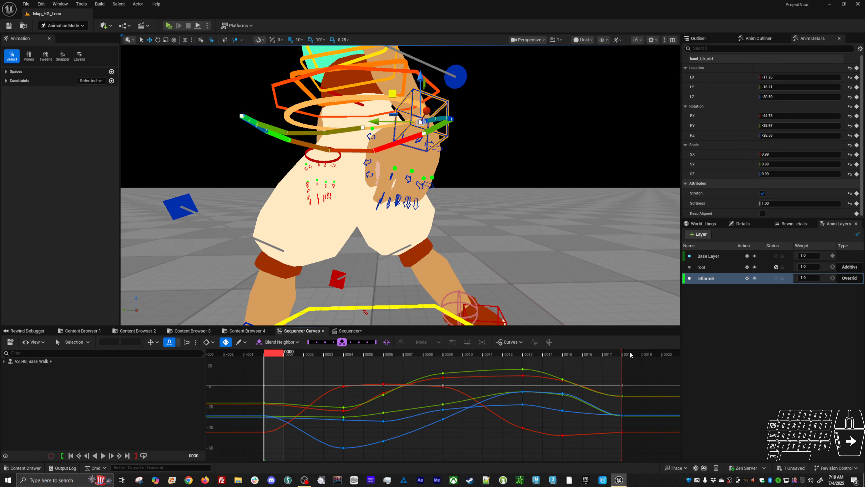
key(comma)
key(f)
key(comma)
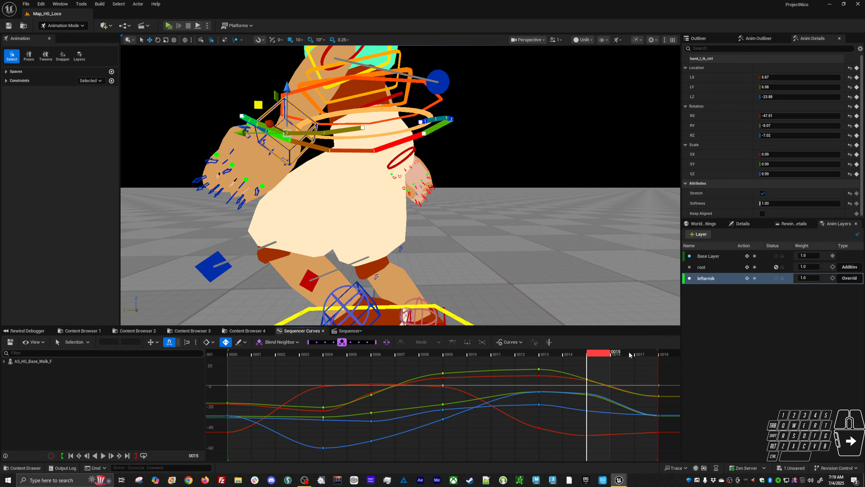
key(period)
key(period)
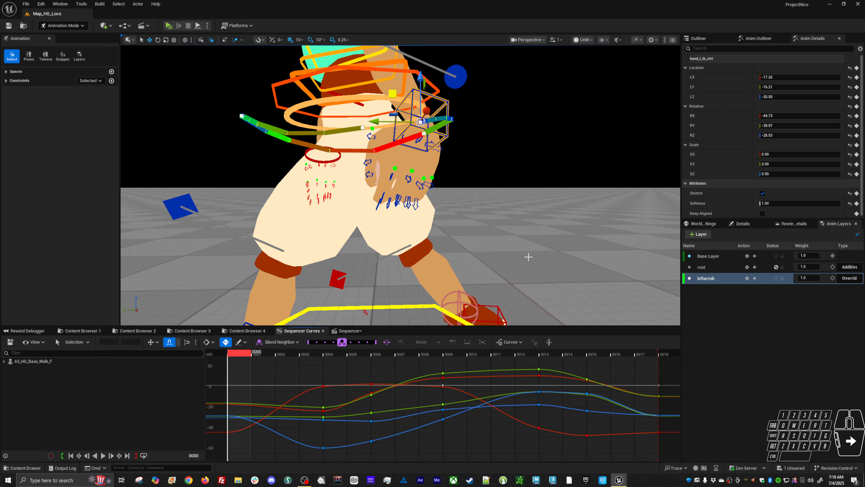
key(period)
key(comma)
key(comma)
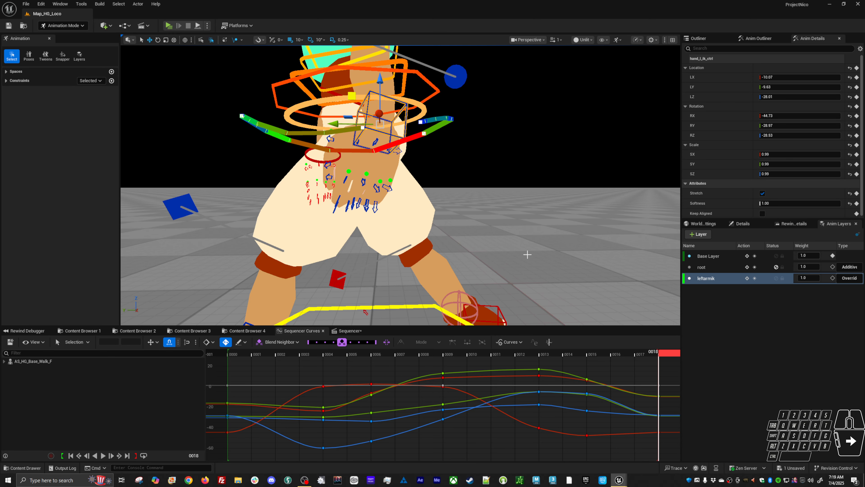
key(period)
key(comma)
key(comma)
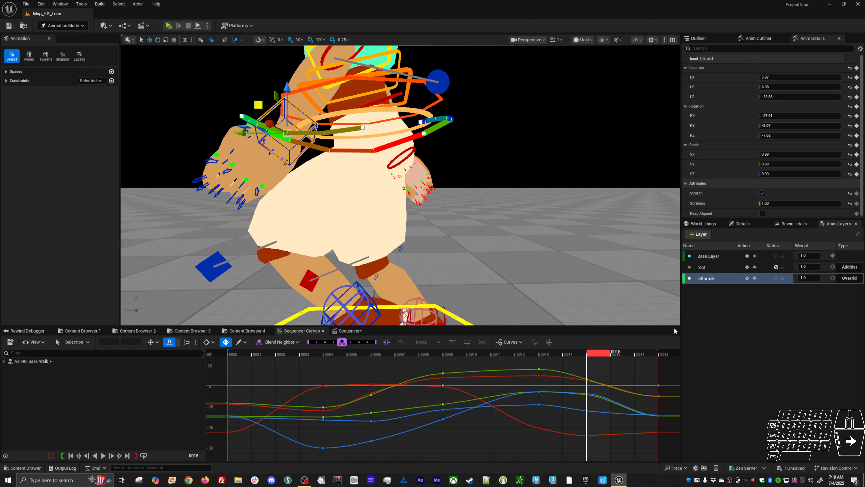
Step: Copy the left hand's frame 0 pose to a key at frame 18 and check the preceding key
key(period)
key(period)
middle_click(666, 355)
key(s)
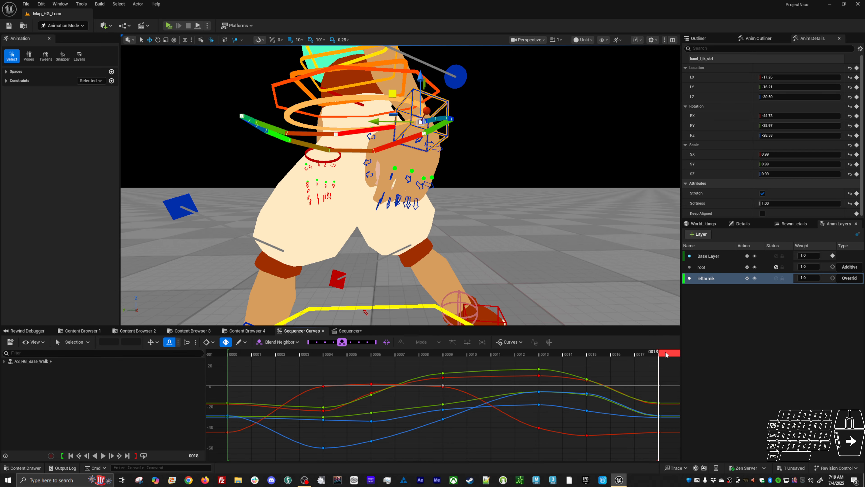
key(comma)
key(period)
Step: Rotate the left hand to about (-27, -34, -50) at frame 18 and copy that pose to a key at frame 0
key(e)
middle_drag(451, 181, 490, 176)
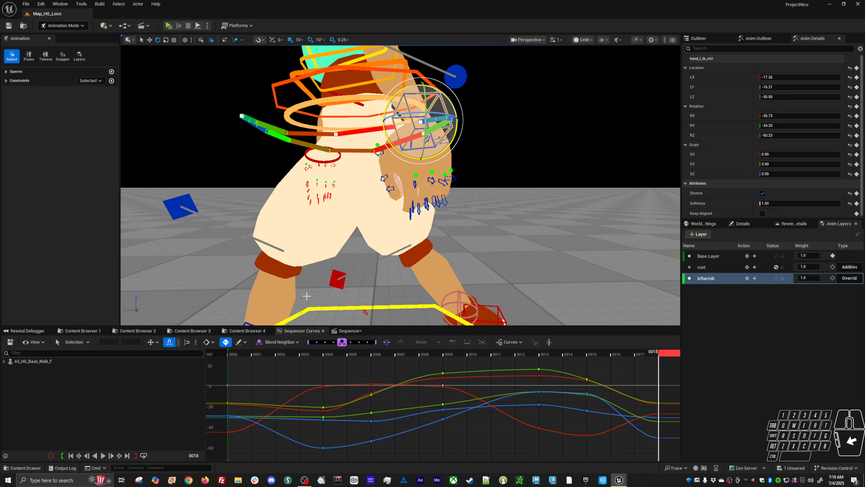
middle_click(230, 355)
key(s)
Step: Go to the frame 4 key, rotate the left hand to about (1, -30, -62), and compare it with the previous key
key(period)
key(period)
key(period)
key(period)
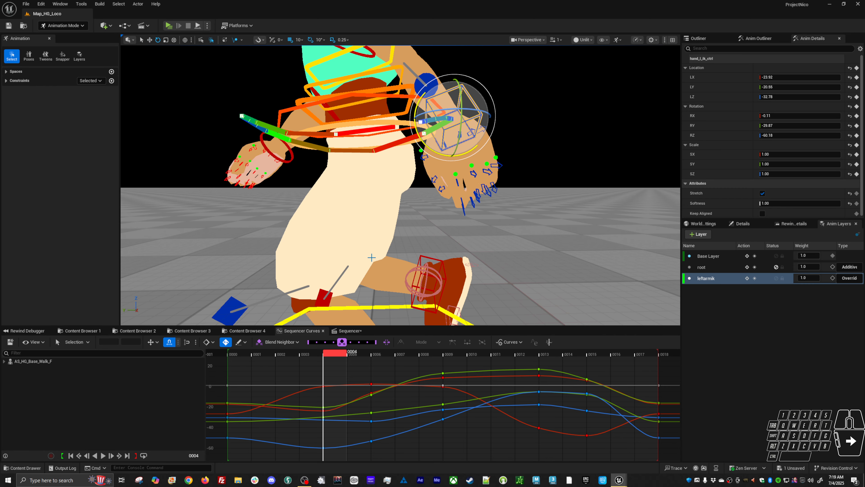
middle_drag(540, 214, 542, 212)
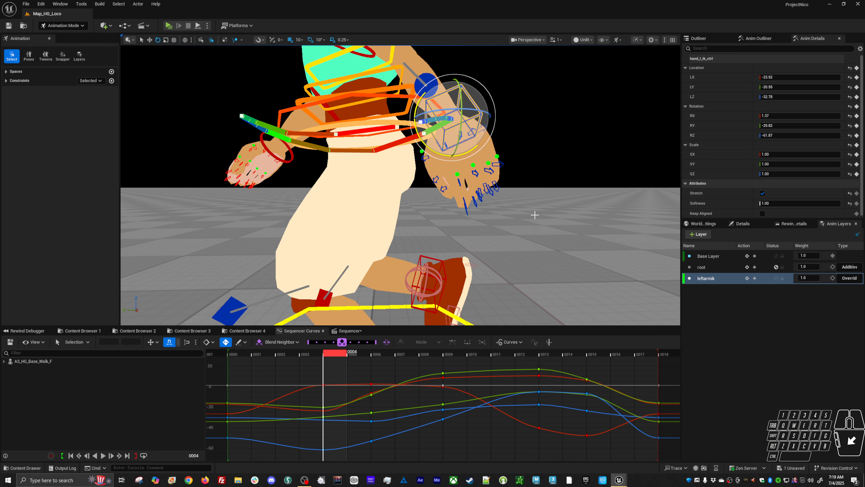
key(comma)
key(period)
Step: Move the left hand to about -15.3 in X and -14.4 in Y at frame 6, and to about (-3.7, -3.7, -31.9) at frame 7
drag(287, 355, 373, 356)
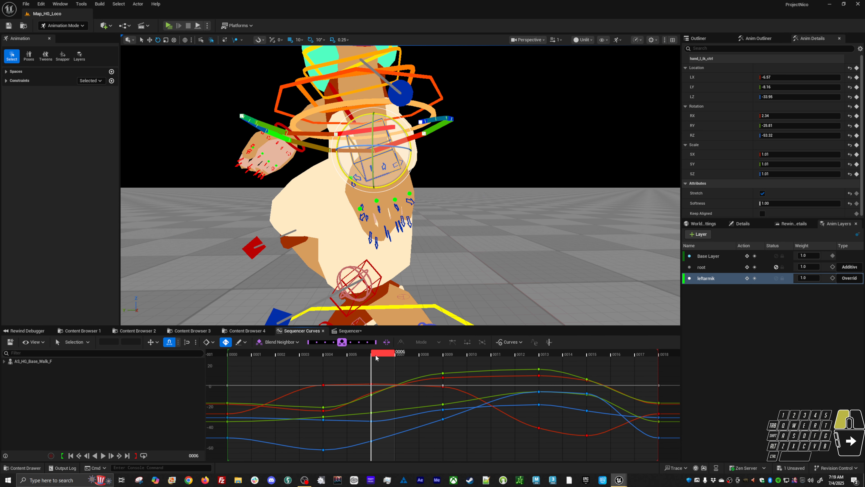
middle_drag(500, 216, 504, 209)
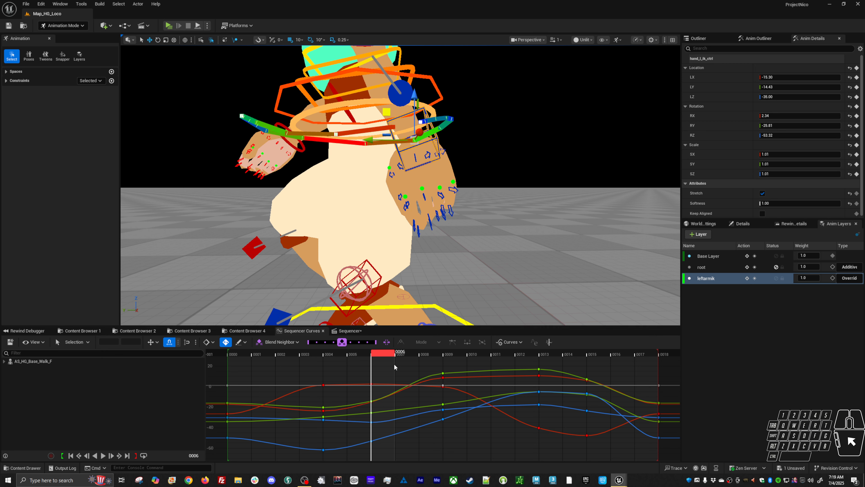
click(394, 355)
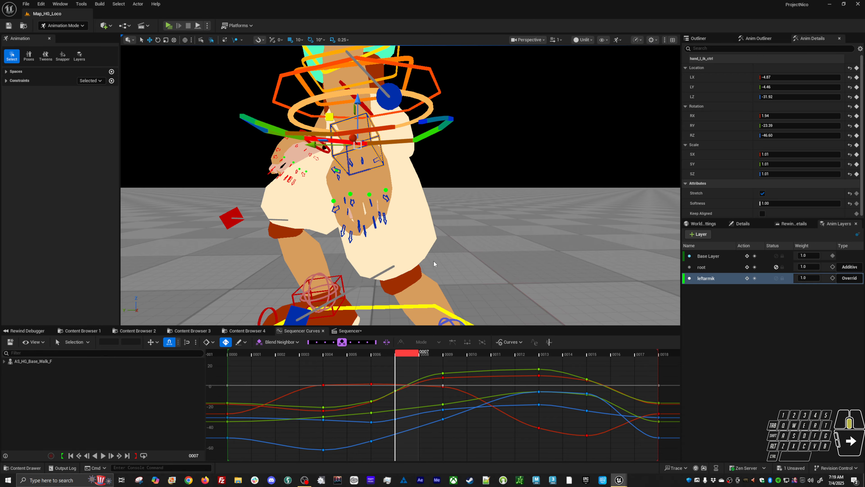
middle_drag(437, 262, 433, 261)
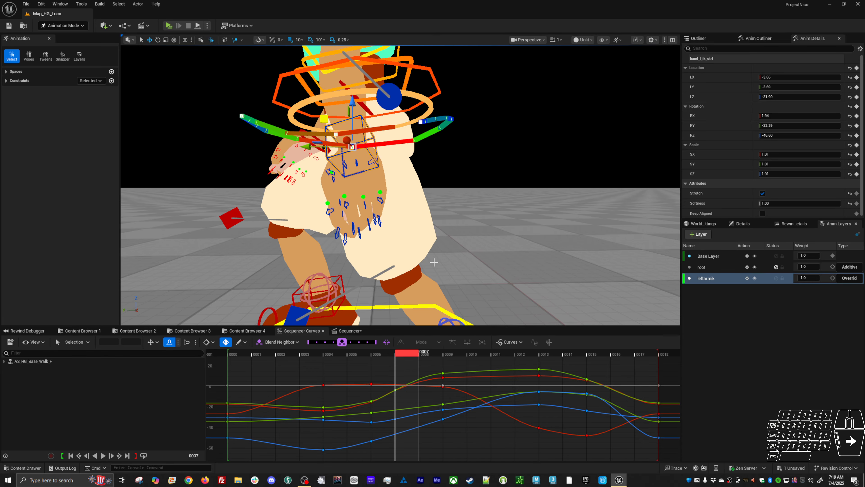
Step: Set the left hand's location to about (9.1, 12.5, -23.4) at frame 9 and (10.8, 15.7, -19.8) at frame 11
key(period)
drag(445, 361, 513, 354)
middle_drag(430, 244, 430, 247)
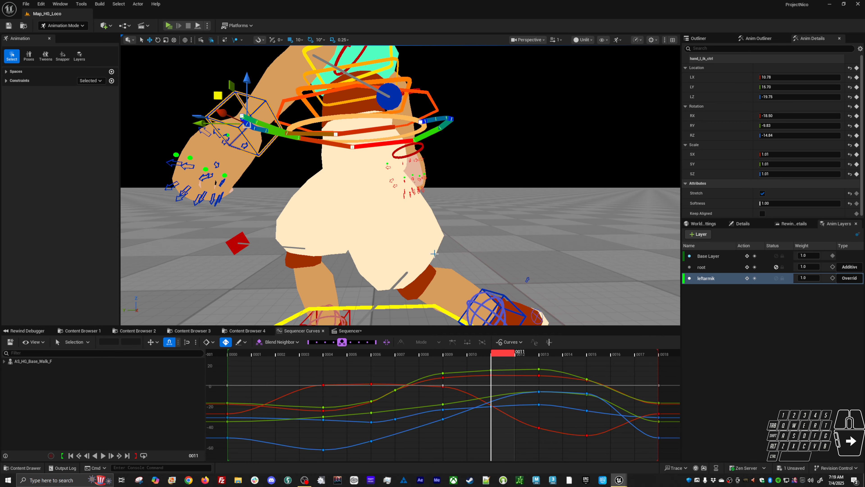
key(comma)
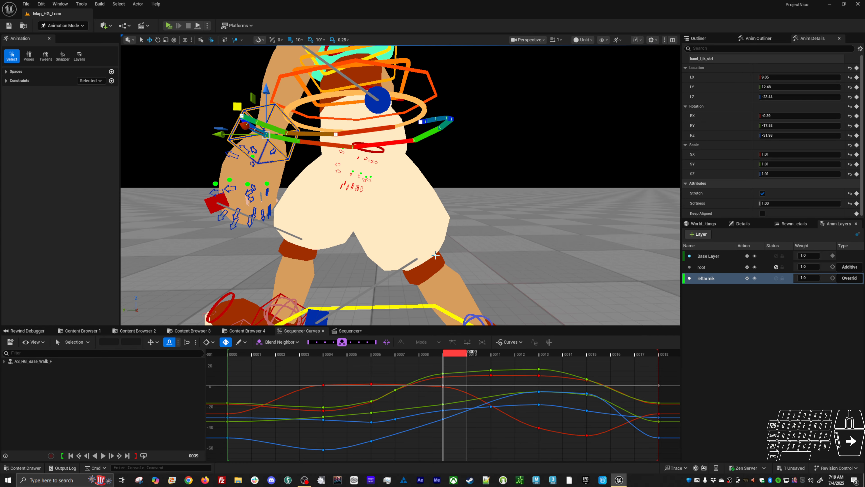
Step: Shift the left hand to about (10.1, 17.1, -17.1) at frame 13 and key an adjusted location at frame 14
key(comma)
key(period)
key(period)
key(period)
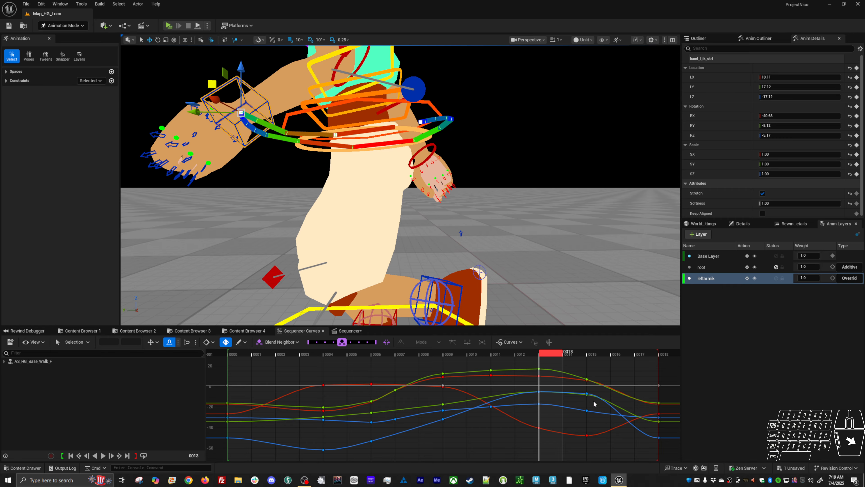
drag(543, 355, 563, 355)
mouse_move(432, 252)
middle_down()
mouse_move(428, 244)
mouse_move(444, 253)
mouse_move(437, 246)
middle_up()
Step: Raise the left hand to about (6.6, 10.1, -20.9) at frame 15 and key about (-1.1, -2.3, -27.6) at frame 16
key(Right)
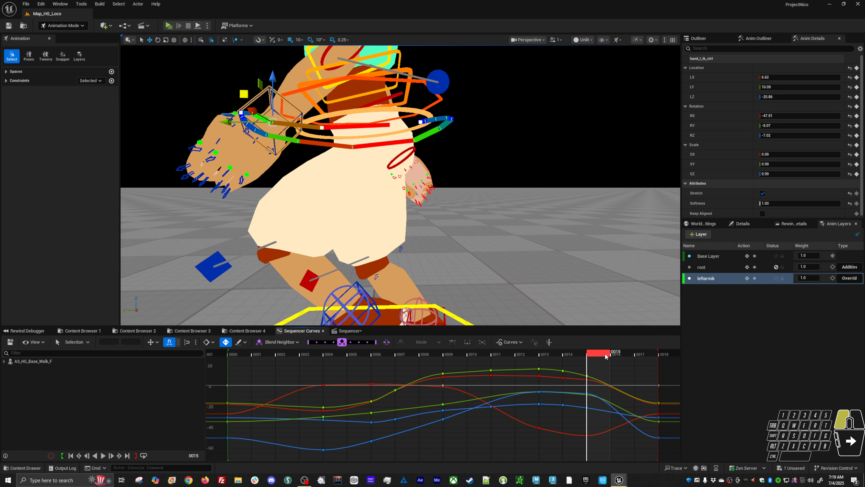
drag(607, 357, 621, 363)
middle_drag(496, 246, 504, 249)
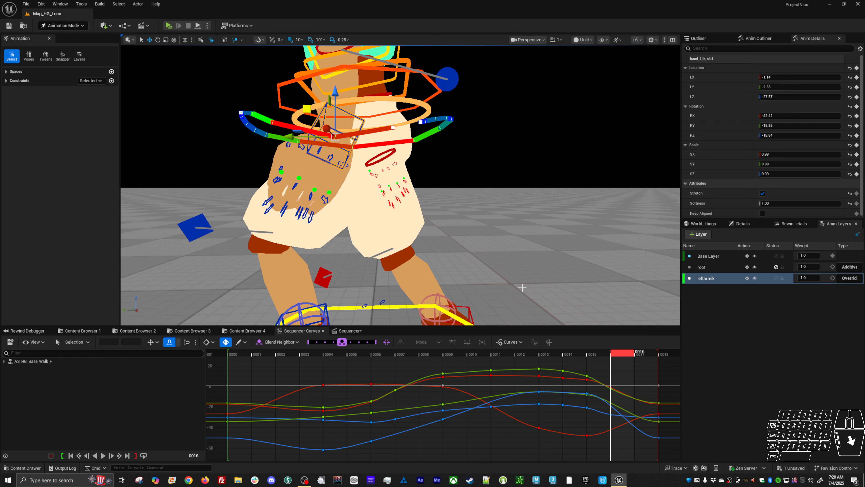
Step: Check the loop's end and start poses, and key the left hand at about (-22, -19.5, -31.5) on frame 2
key(period)
key(period)
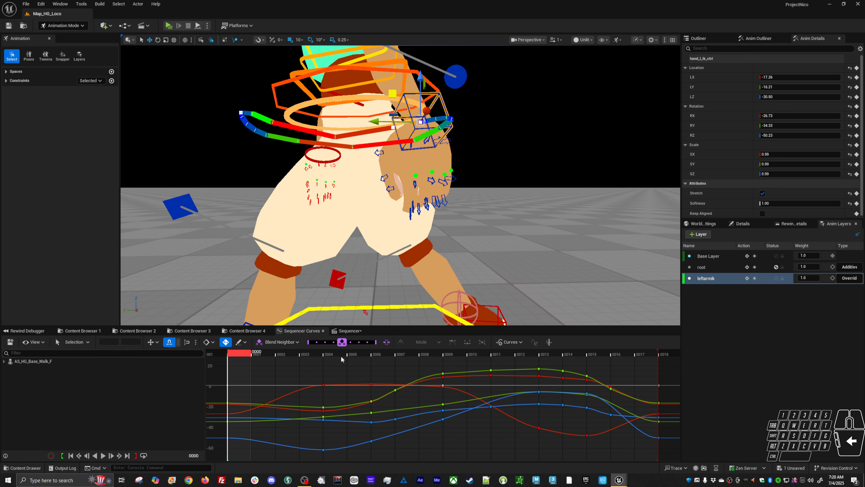
drag(238, 357, 276, 356)
key(comma)
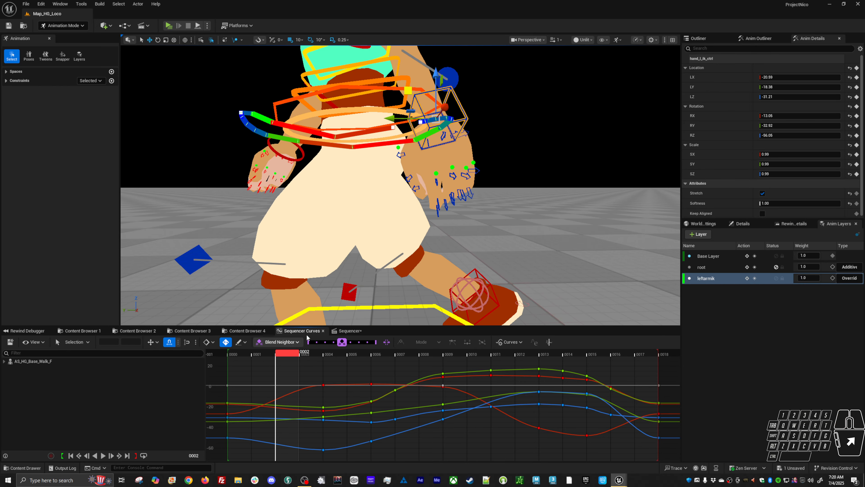
middle_drag(423, 244, 426, 244)
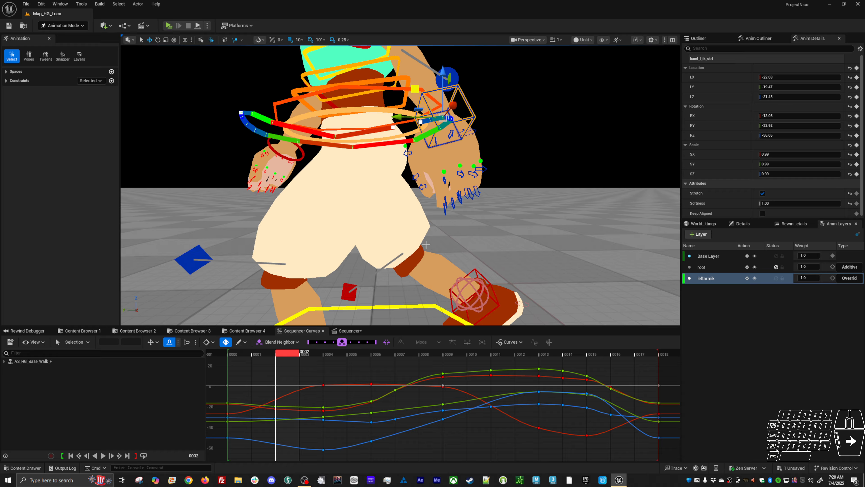
Step: Key the left hand at about (-21.7, -19.2, -30.9) on frame 1 and extend its frame 2 location to about (-23.3, -20.1, -31.3)
key(comma)
click(285, 356)
drag(297, 346, 255, 360)
middle_drag(388, 274, 403, 273)
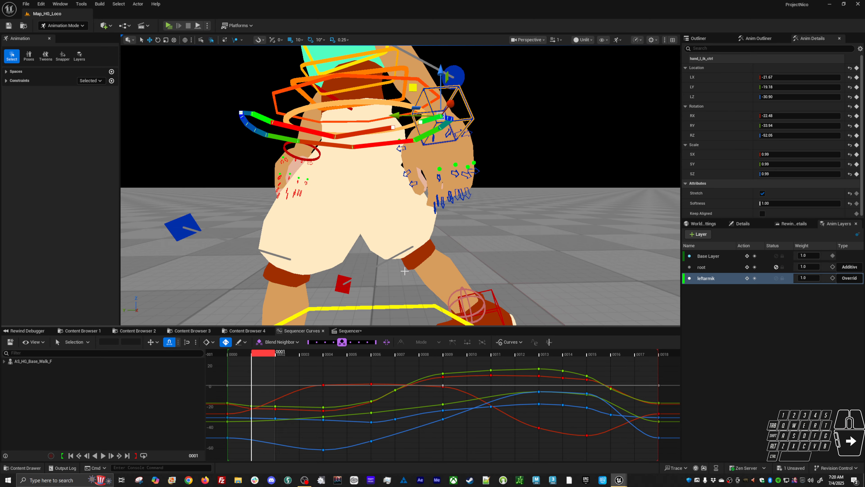
key(Right)
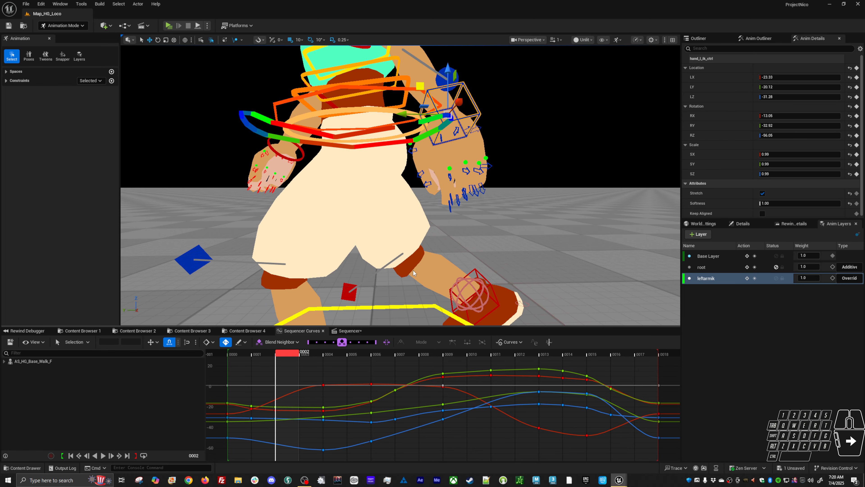
Step: Check the backswing through frame 6 and set the left hand's frame 4 location to about (-24.4, -21.1, -33)
key(Right)
key(Right)
key(Right)
key(Right)
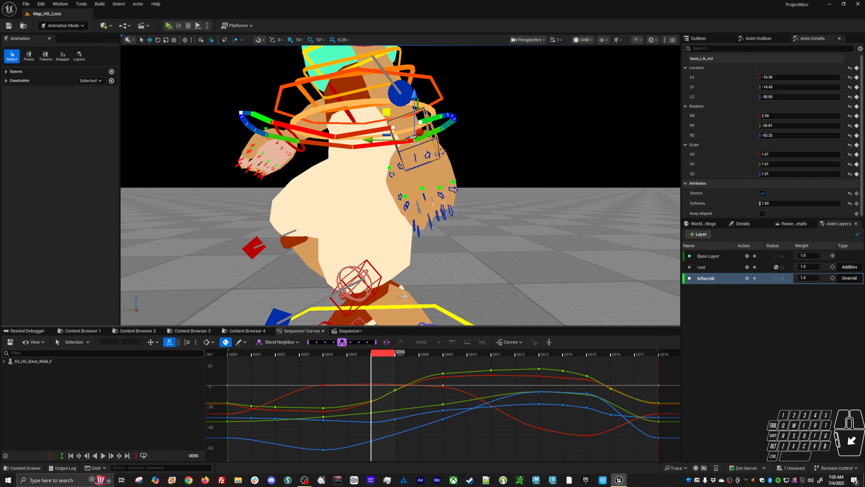
key(Left)
key(Left)
Step: Scrub and play the walk cycle, examine the left hand's arc from a wider, rotated view, and stop at frame 15
drag(337, 354, 649, 342)
key(space)
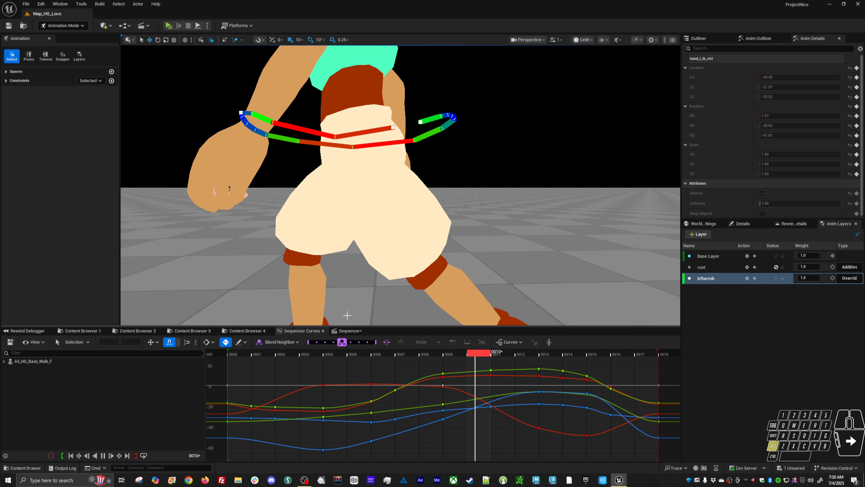
alt+right_drag(438, 280, 469, 268)
alt+drag(435, 283, 464, 281)
alt+right_drag(435, 284, 456, 247)
alt+right_drag(399, 268, 368, 254)
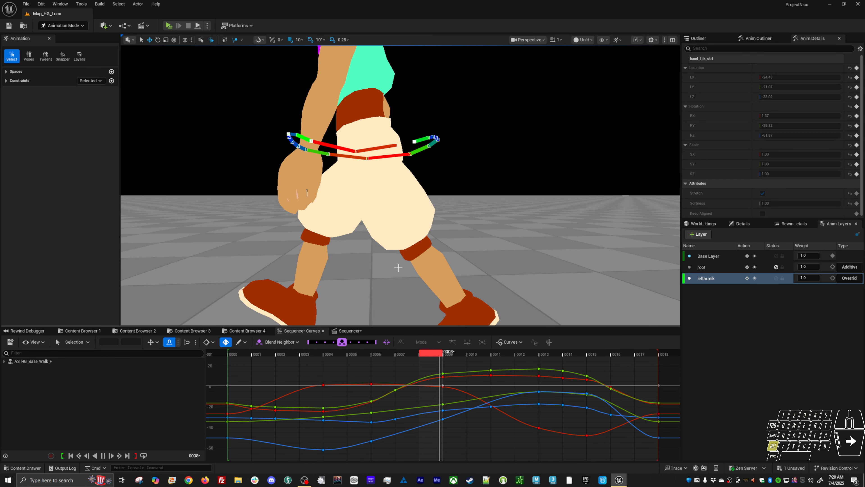
key(alt+v)
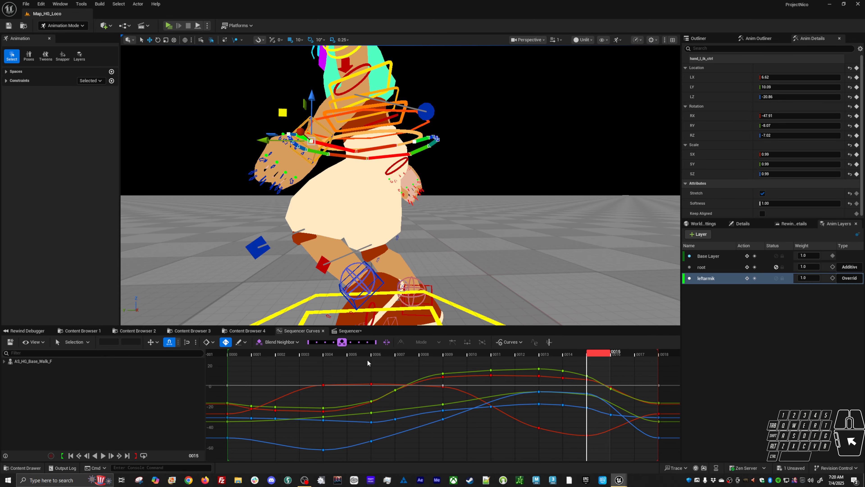
Step: Reposition the left hand on frame 7 and key its location at about (0.1, 0.9, -30.5) on frame 8
key(alt+v)
key(alt+v)
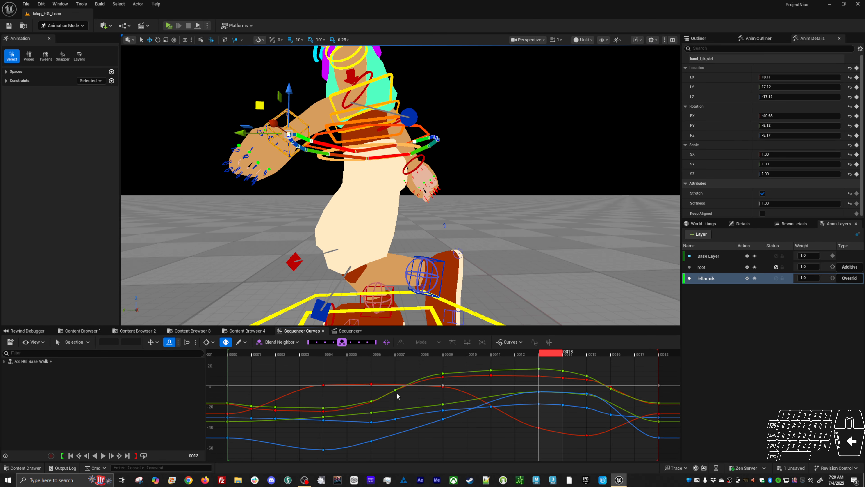
drag(389, 351, 418, 351)
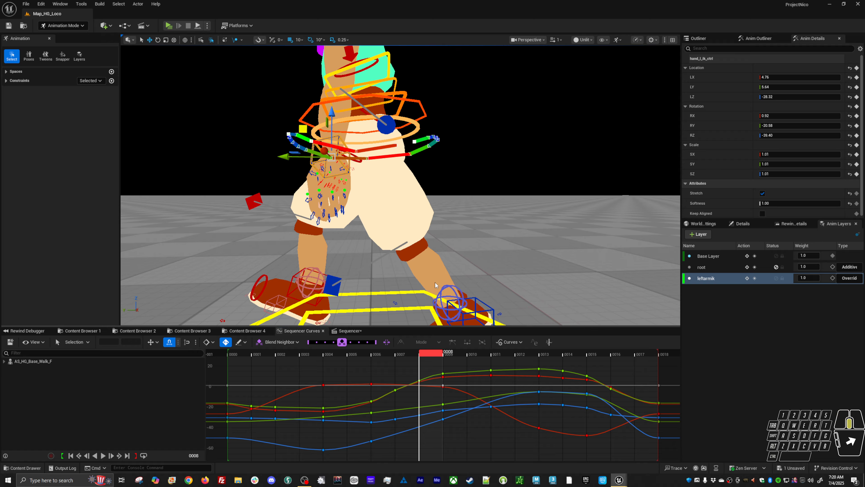
key(Left)
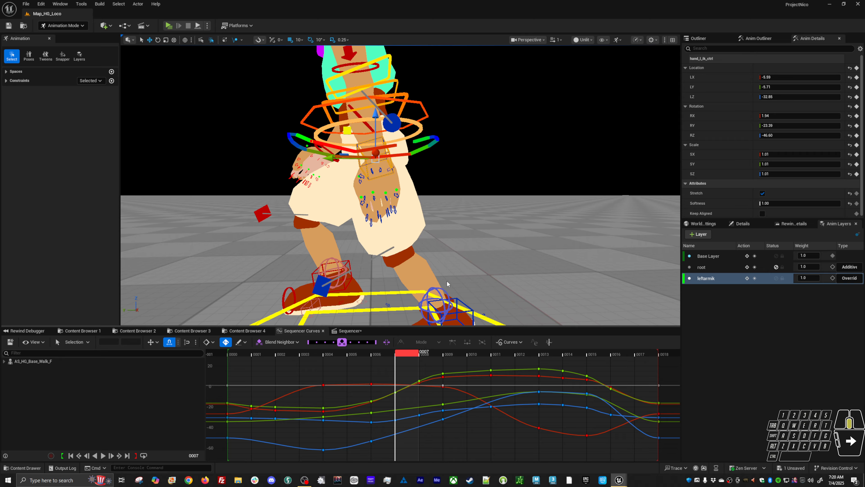
middle_drag(447, 280, 456, 282)
key(Right)
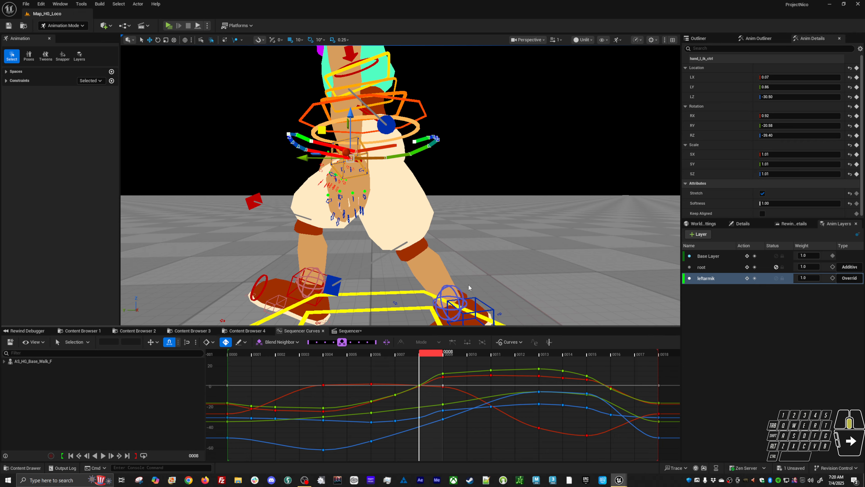
Step: Set the left hand's location to about (6.5, 8.5, -25.8) on frame 9 and (10.8, 15.3, -20.2) on frame 11
key(Right)
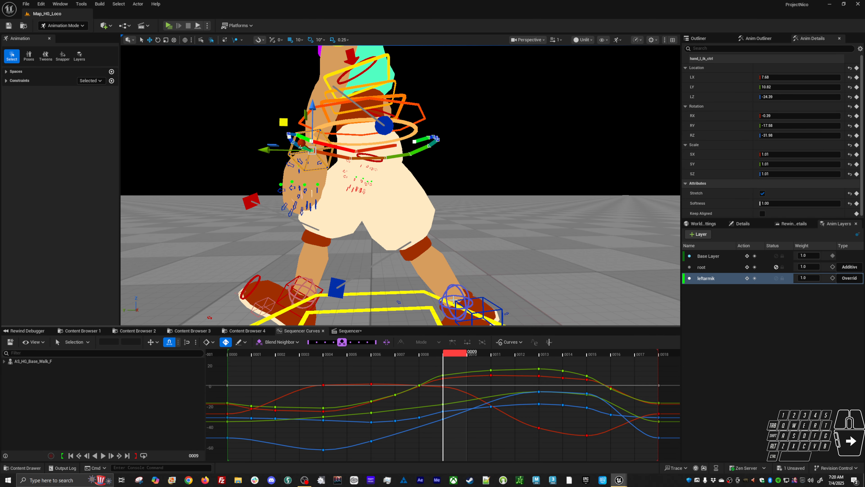
middle_drag(458, 303, 462, 303)
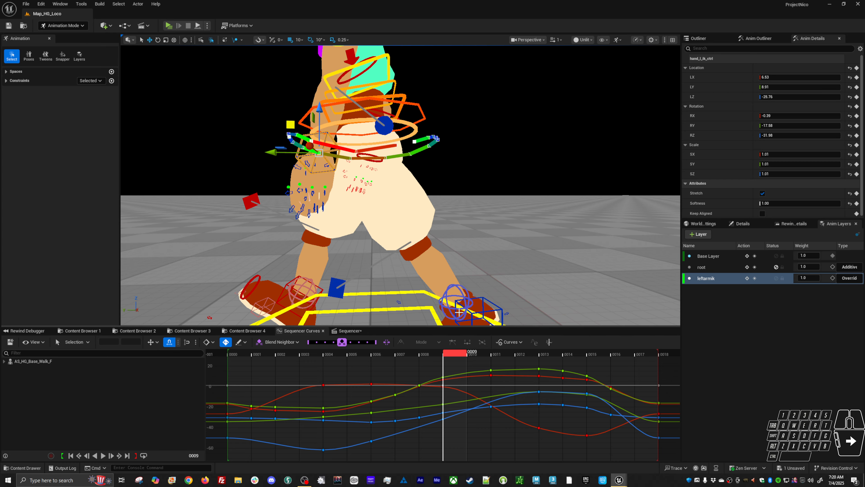
key(Right)
key(Right)
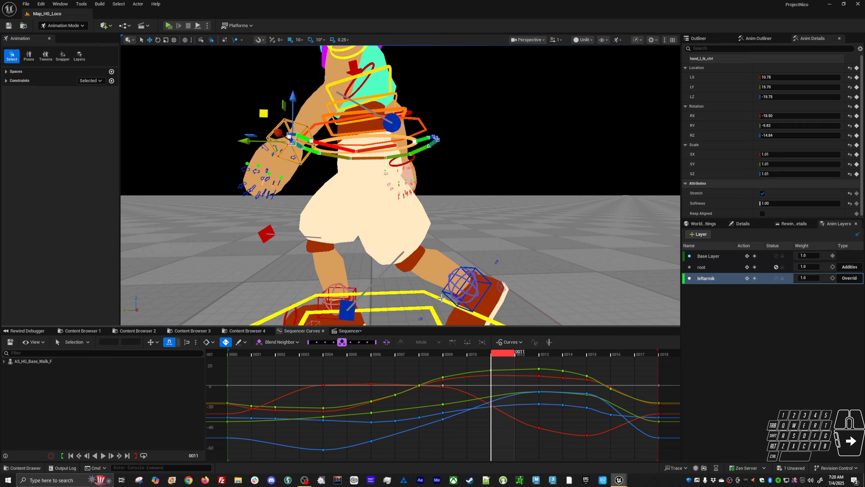
middle_drag(441, 299, 443, 302)
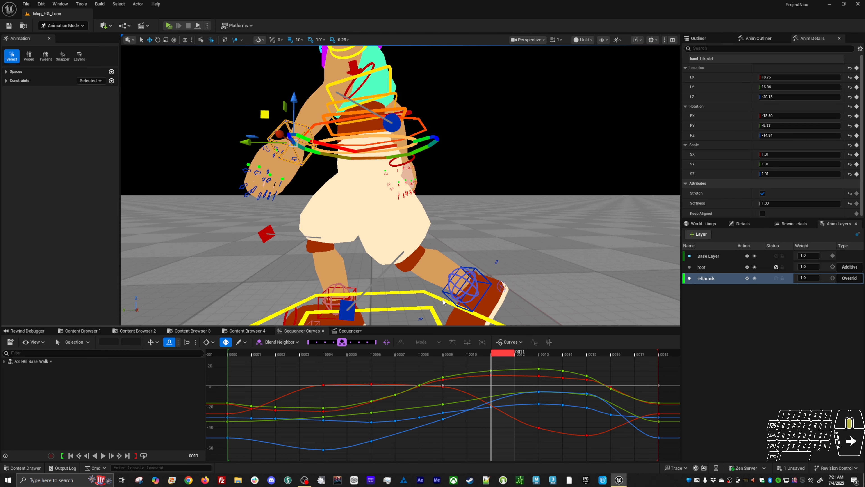
Step: Nudge the left hand slightly on frame 13 and check the forward swing back to frame 9
key(Right)
key(Right)
middle_drag(443, 298, 445, 298)
middle_drag(446, 299, 446, 299)
key(Right)
key(Left)
key(Left)
key(Left)
key(Left)
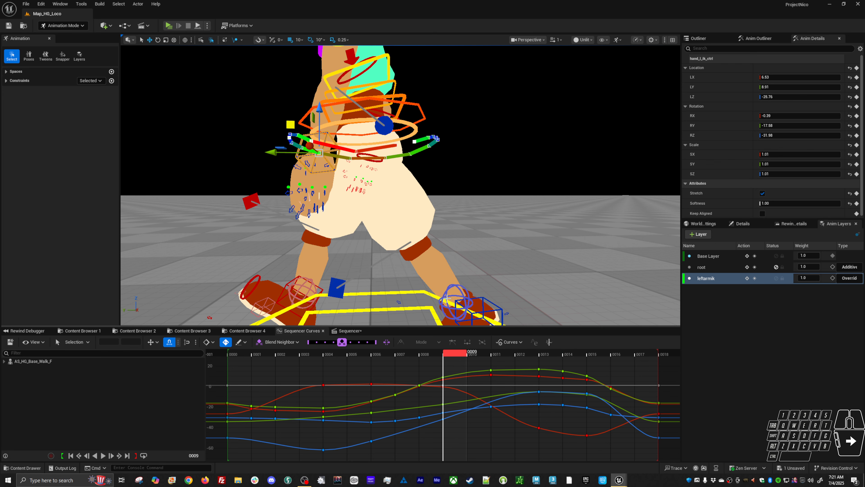
Step: Step from frame 9 to frame 16 and compare the left hand's poses on frames 13 through 16
key(Right)
key(Right)
key(Right)
key(Right)
key(Right)
key(Right)
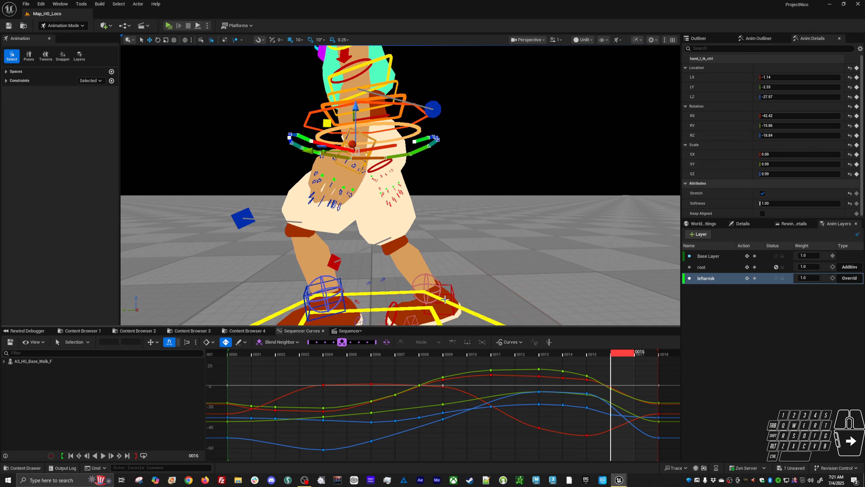
key(Left)
key(Left)
key(Left)
key(Right)
key(Right)
key(Right)
key(Left)
key(Left)
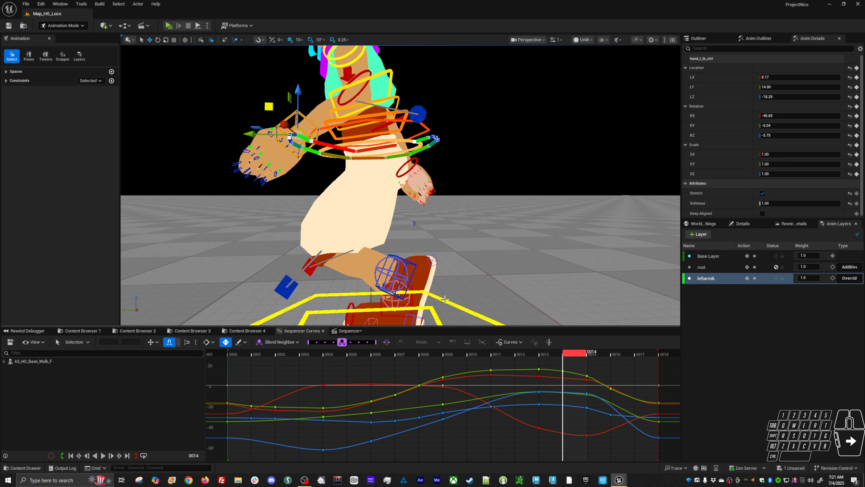
Step: On frame 16, rotate the left hand to about (-28.4, -24, -35.3) and move it to about (-2.1, -1.9, -26.5)
key(Right)
key(Right)
key(e)
middle_drag(460, 265, 478, 238)
key(w)
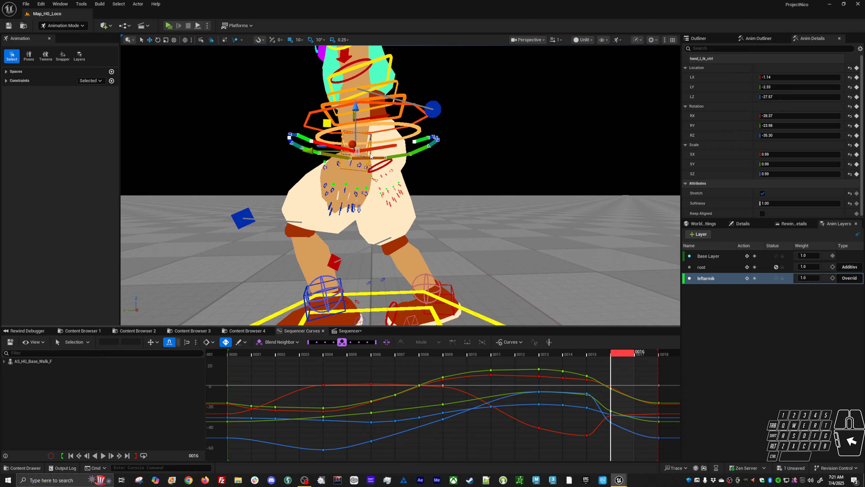
drag(356, 126, 366, 142)
middle_drag(422, 226, 422, 222)
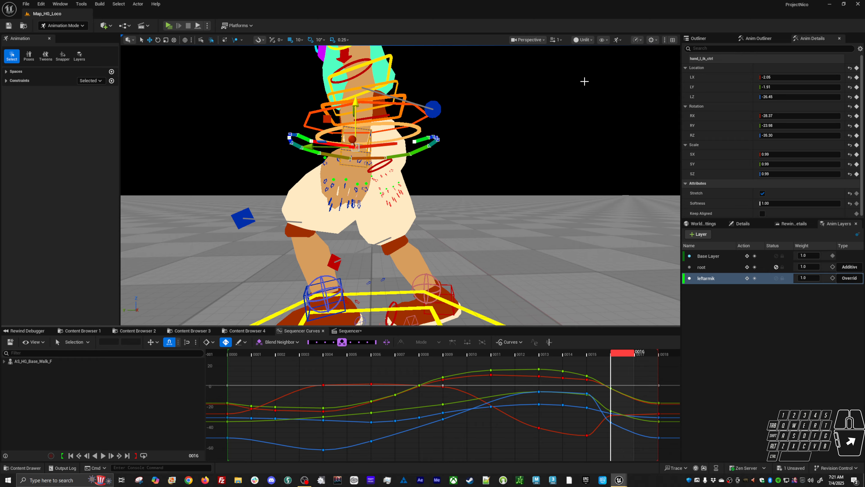
Step: Turn off Controls As Overlay for the rig and check the left hand's swing up to frame 18
click(617, 39)
click(634, 66)
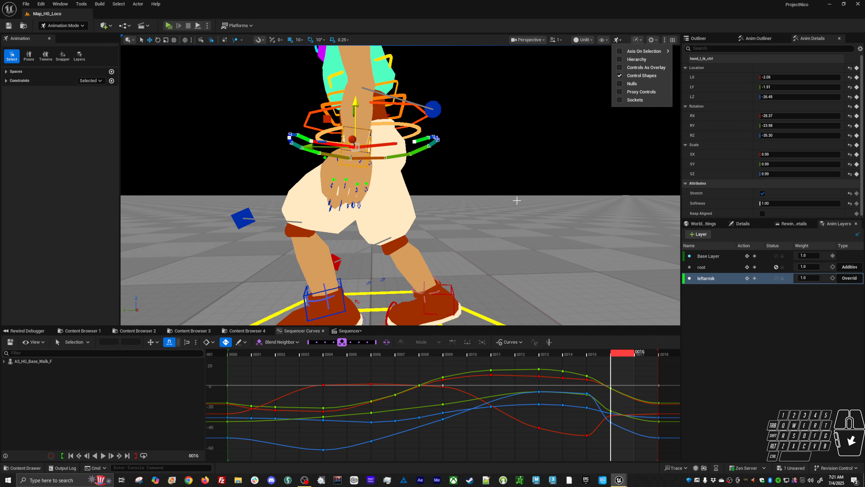
key(comma)
key(period)
key(period)
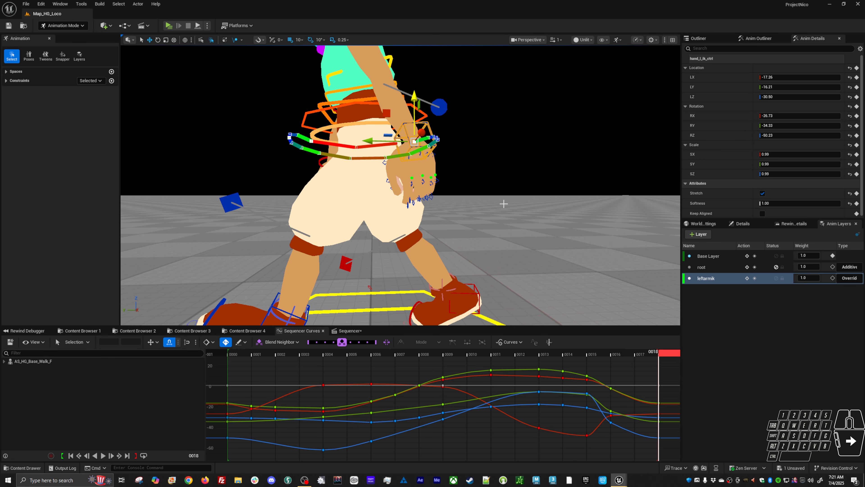
Step: Set the left hand's location on frame 18 to about (-17.7, -14.3, -28)
key(comma)
key(period)
key(period)
middle_drag(470, 190, 460, 177)
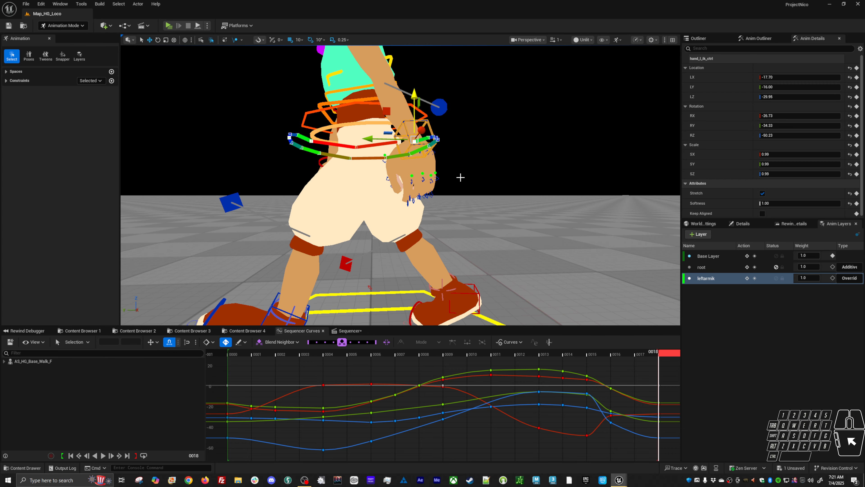
drag(392, 115, 434, 167)
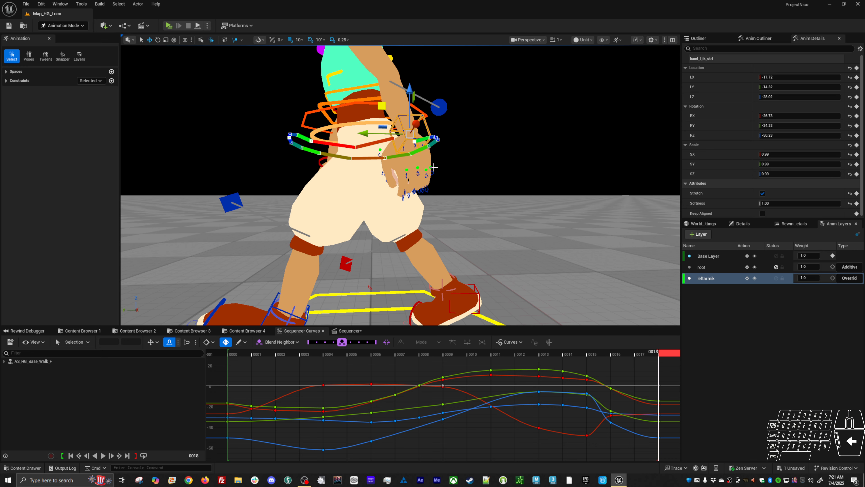
Step: Match the left hand's frame 0 location to frame 18 and raise it on frames 1 and 2, to about (-25.2, -19.2, -28.9) on frame 2
click(238, 355)
key(Left)
key(Right)
key(Right)
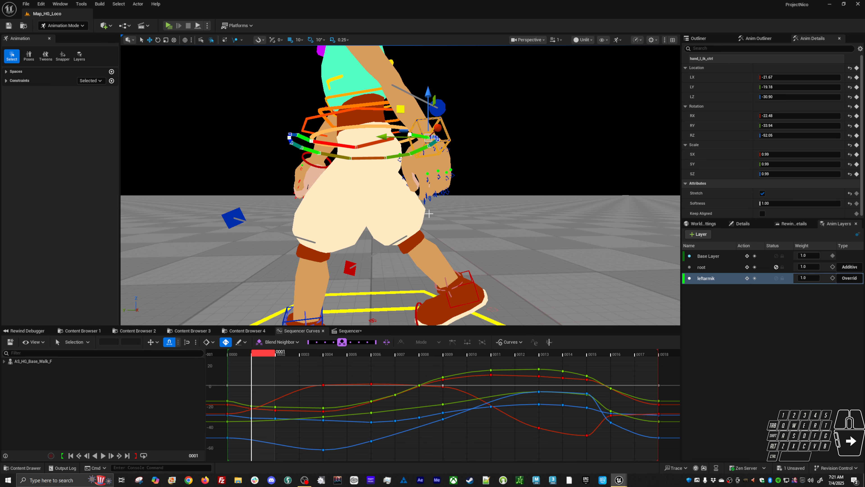
middle_drag(437, 216, 447, 200)
key(Right)
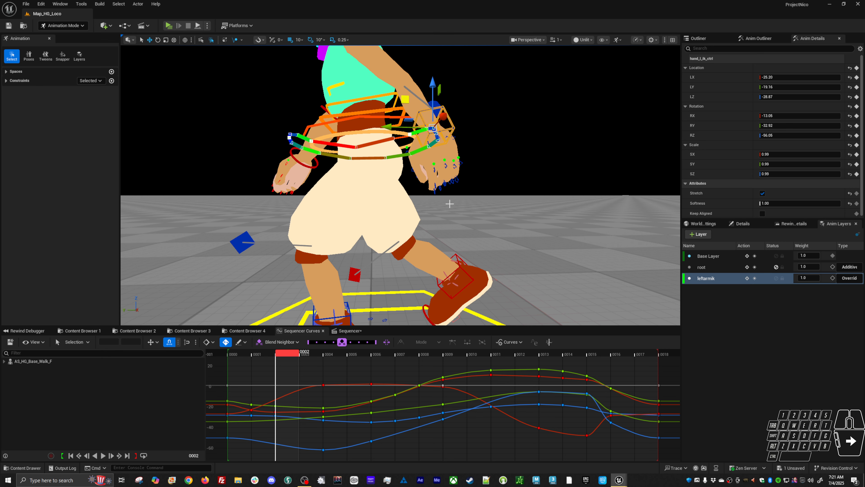
Step: Move the left hand to about (-26.5, -20.5, -30.9) on frame 4 and refine frame 2 to an X location of about -25.6
key(Right)
key(Right)
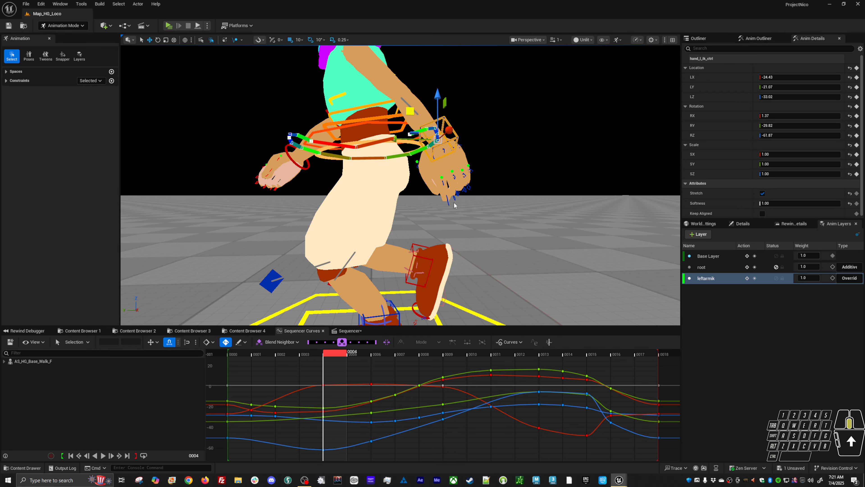
middle_drag(455, 204, 454, 195)
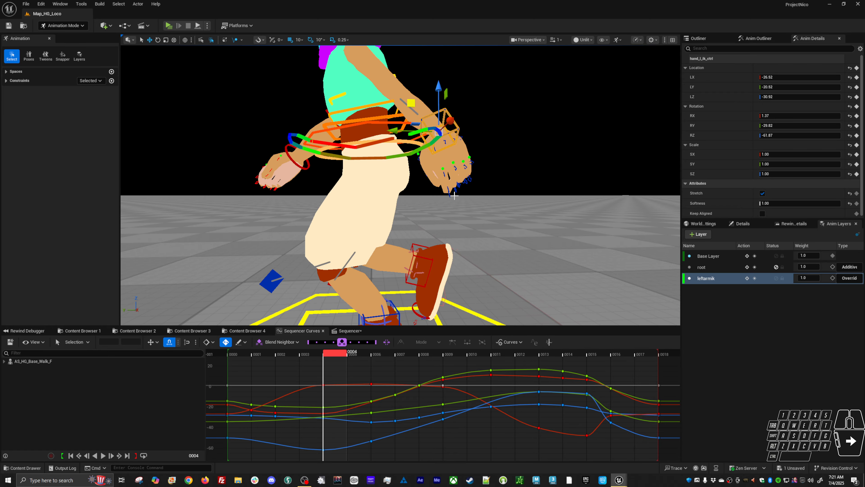
key(Left)
key(Left)
key(Right)
key(Right)
key(Left)
key(Left)
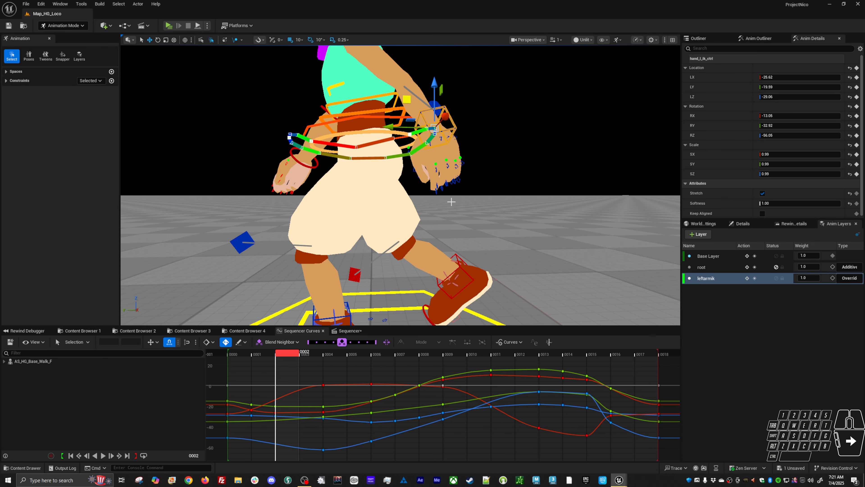
Step: Set the left hand's location to about (-25, -19.7, -31) on frame 4 and (-17.6, -14.4, -33.3) on frame 6
key(Left)
key(Right)
key(Right)
key(Right)
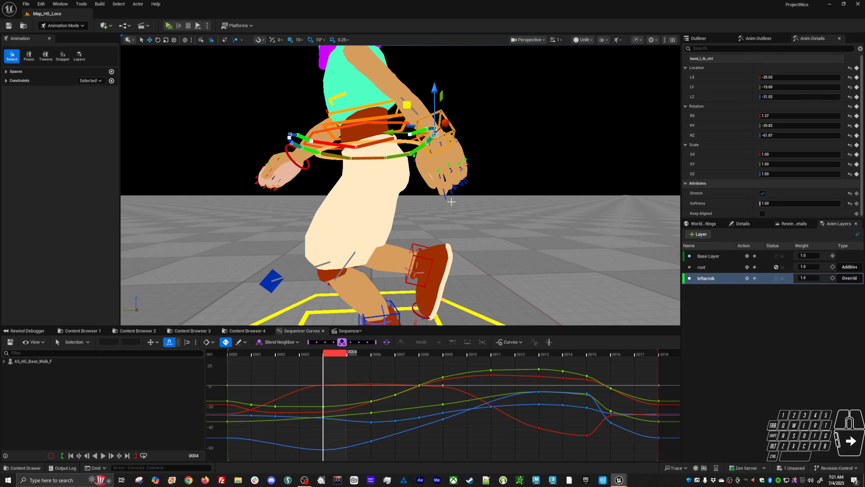
key(Right)
key(Right)
middle_drag(451, 202, 453, 203)
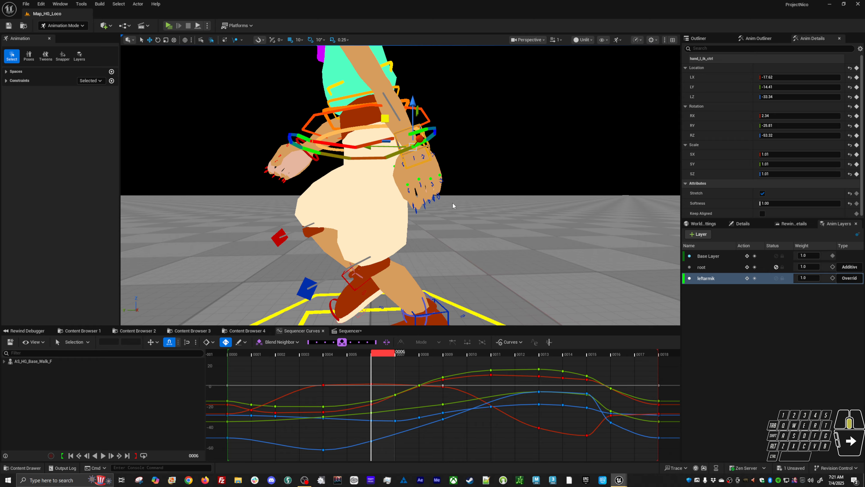
Step: Step back and forth through frames 0 to 7 and examine the left hand's backswing and spacing
key(Right)
key(Left)
key(Left)
key(Left)
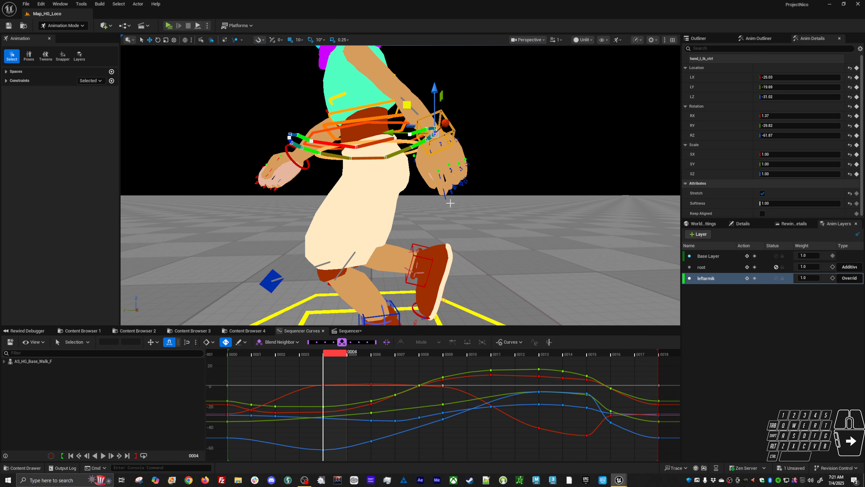
key(Left)
key(Left)
key(Left)
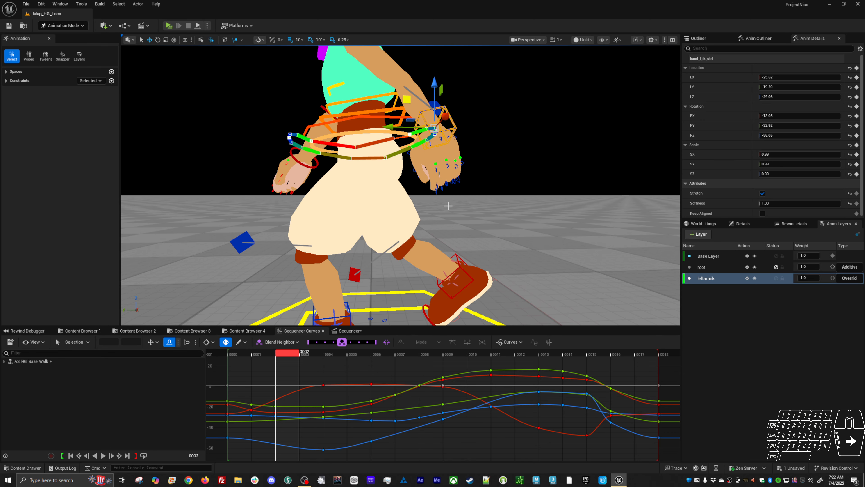
key(Left)
key(Left)
key(Right)
key(Right)
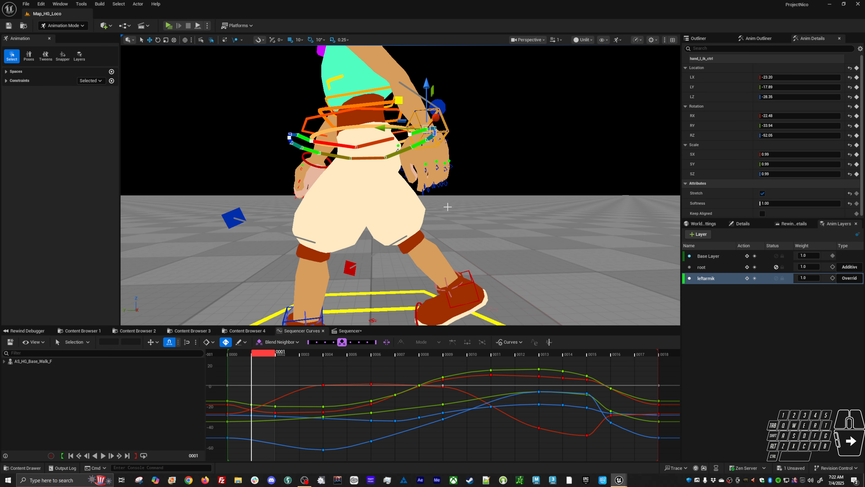
key(Right)
key(Right)
key(Right)
key(Right)
key(Right)
key(Right)
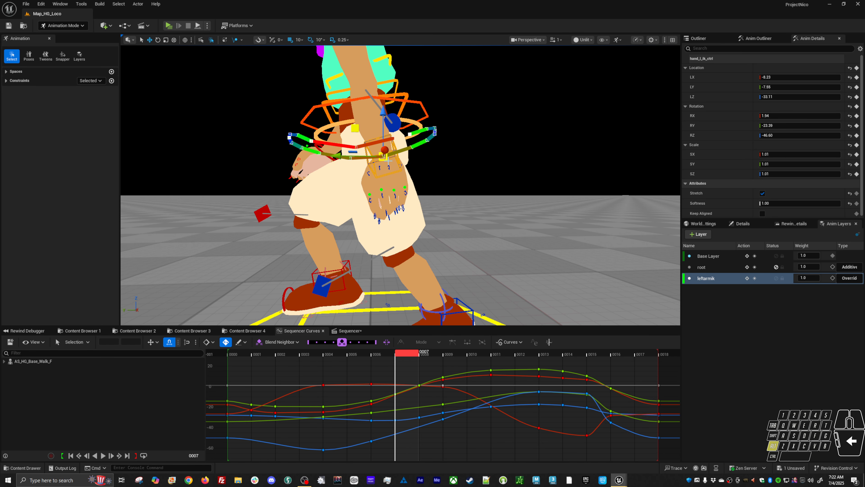
Step: Try hiding the marks on the left hand's motion trail from a closer angle and switch them back on
mouse_move(389, 161)
alt+right_down()
mouse_move(416, 161)
mouse_move(392, 161)
alt+right_up()
mouse_move(392, 161)
alt+mouse_down()
mouse_move(364, 167)
mouse_move(387, 157)
alt+mouse_up()
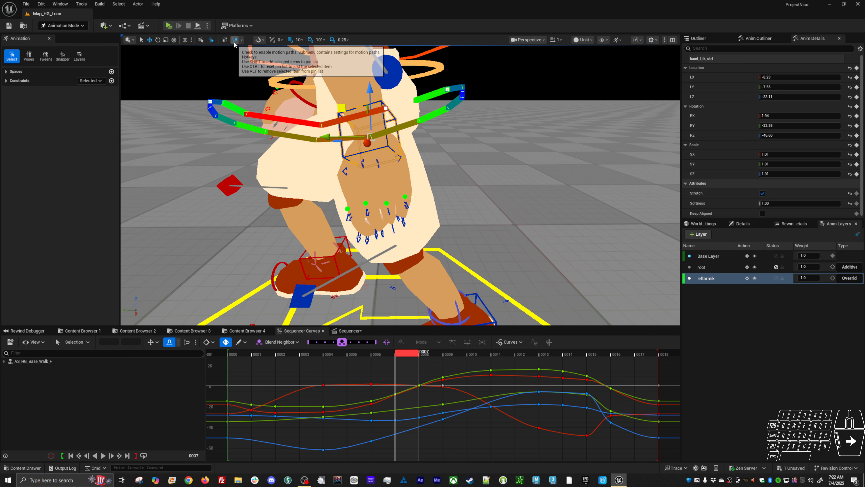
click(242, 41)
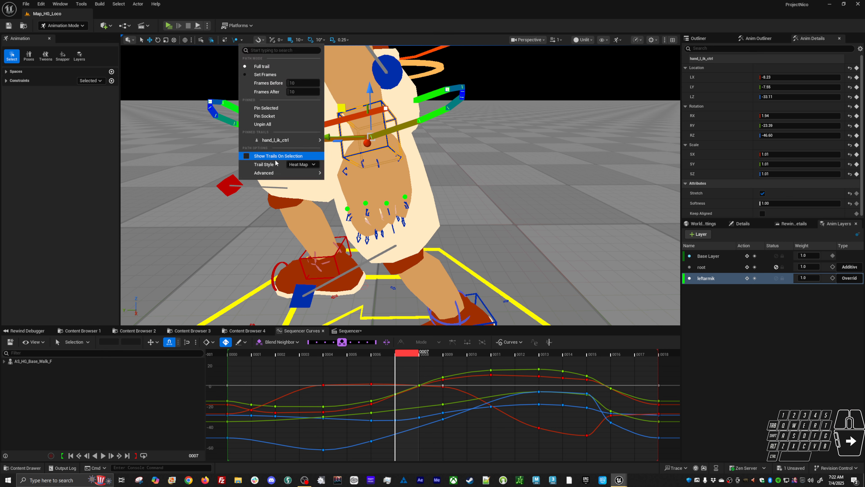
mouse_move(292, 174)
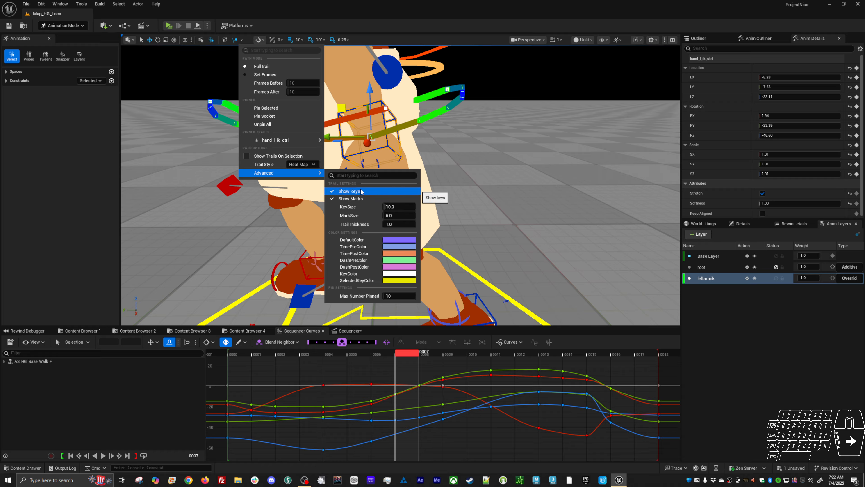
click(358, 202)
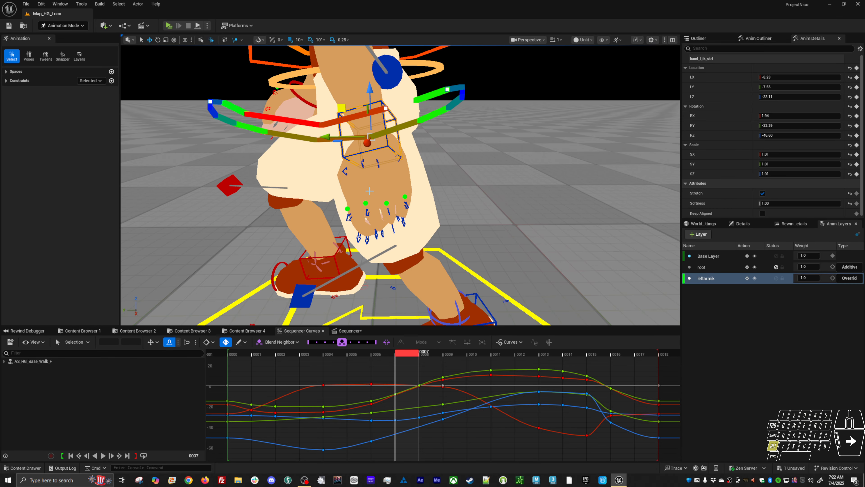
alt+drag(369, 191, 342, 156)
click(237, 40)
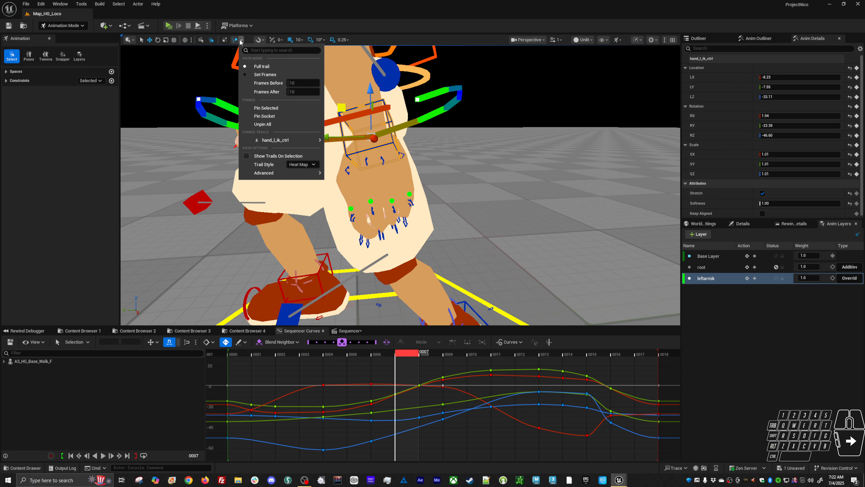
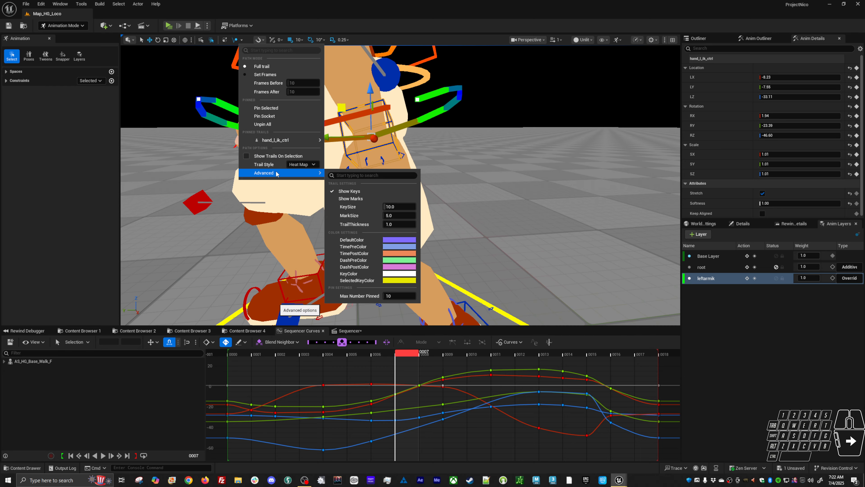
click(349, 199)
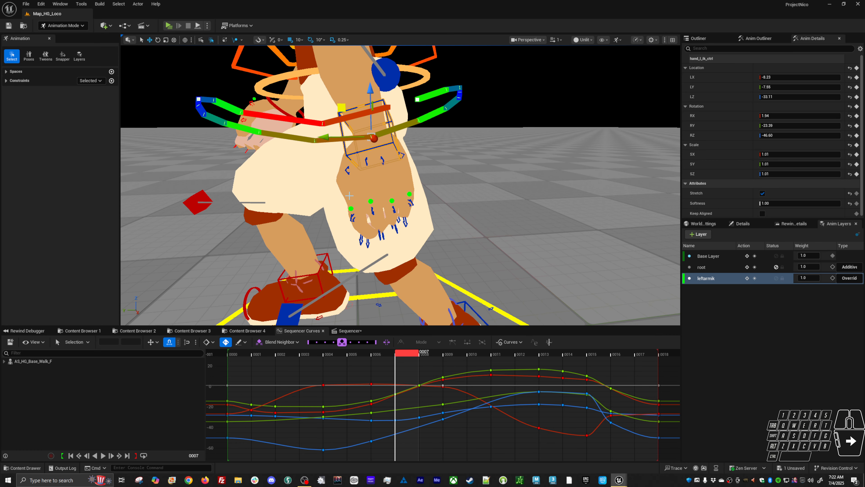
Step: Enlarge the key markers on the left hand's motion trail to a key size of about 24
click(238, 41)
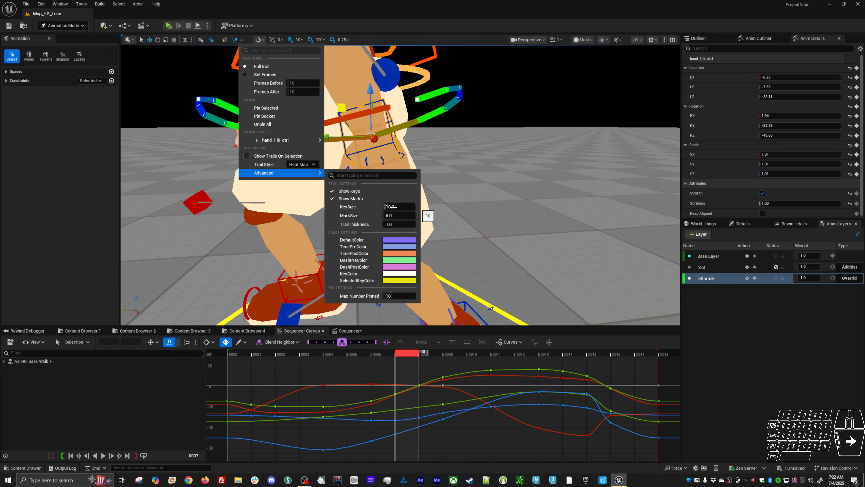
click(391, 206)
drag(386, 208, 389, 206)
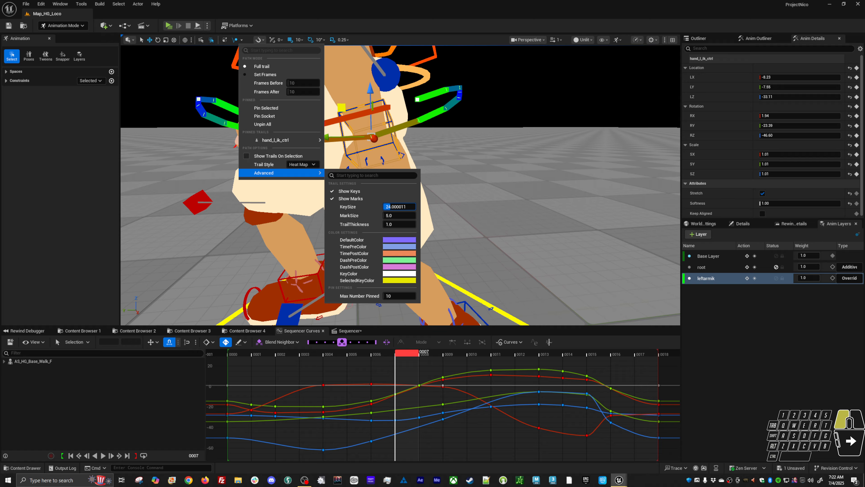
drag(388, 207, 403, 186)
text(25)
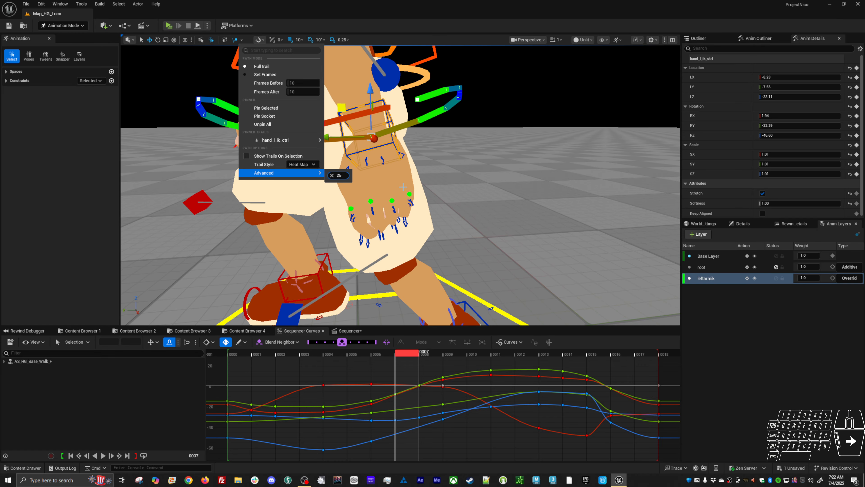
click(315, 175)
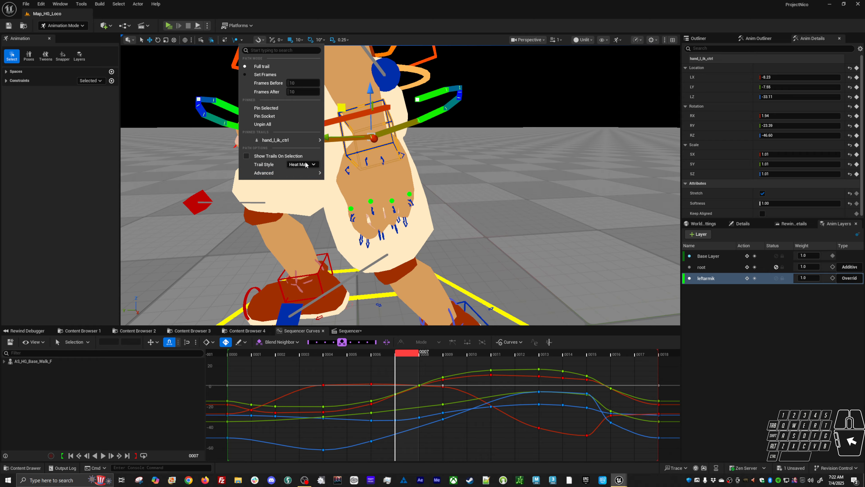
mouse_move(286, 175)
click(398, 207)
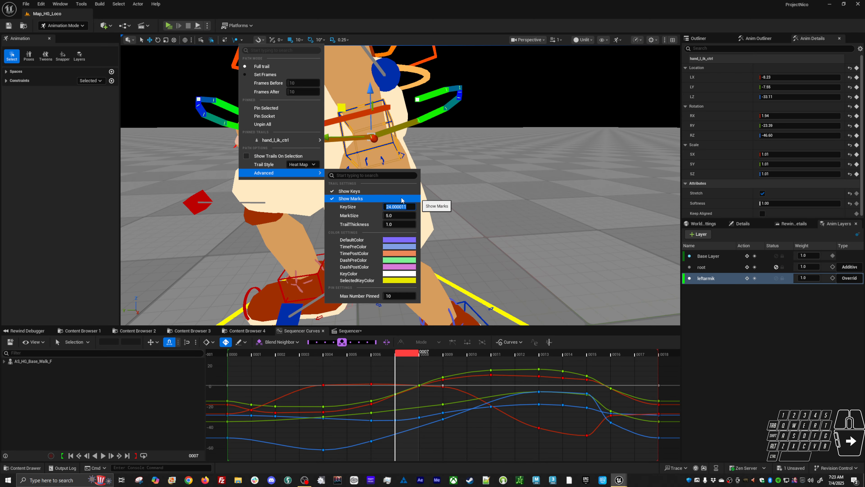
click(446, 217)
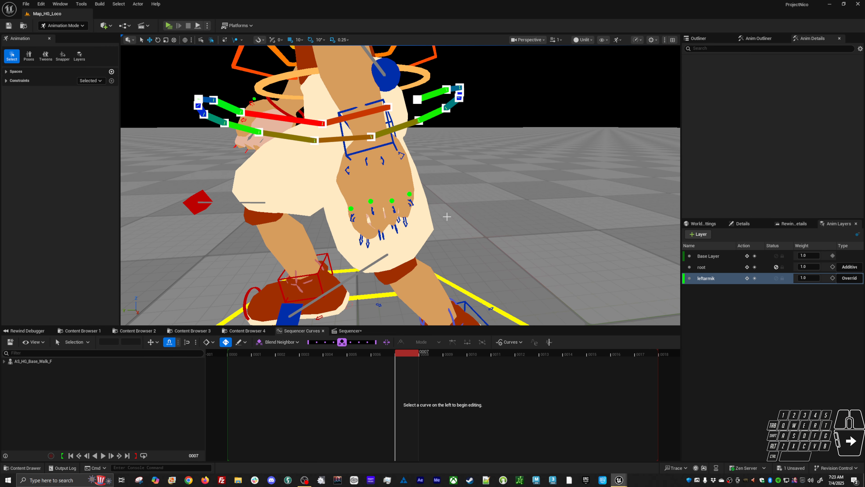
Step: Nudge the keys at the lower middle and front end of the left hand's motion trail directly in the viewport
alt+drag(446, 217, 378, 209)
alt+right_drag(444, 217, 401, 145)
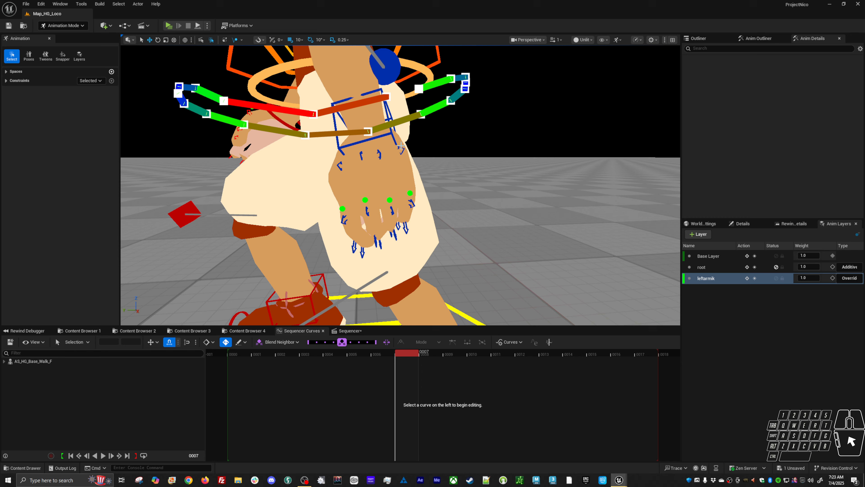
click(371, 132)
mouse_move(368, 84)
mouse_down()
mouse_move(379, 87)
mouse_move(360, 76)
mouse_up()
click(391, 97)
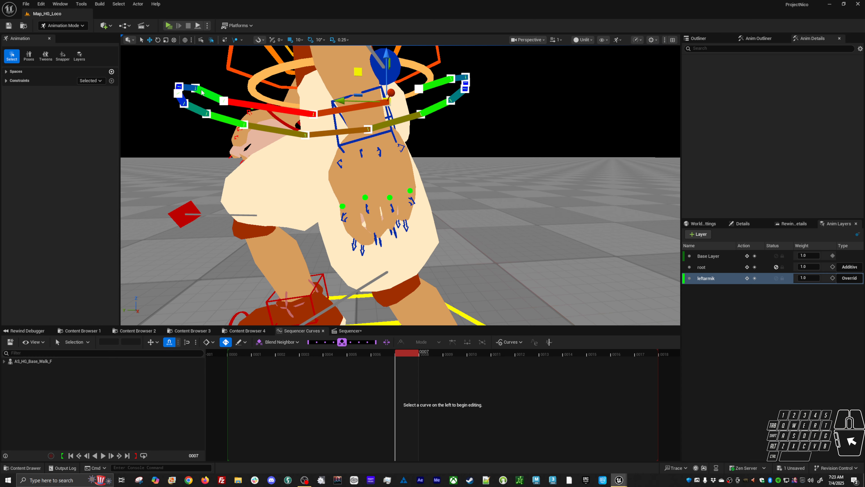
click(180, 86)
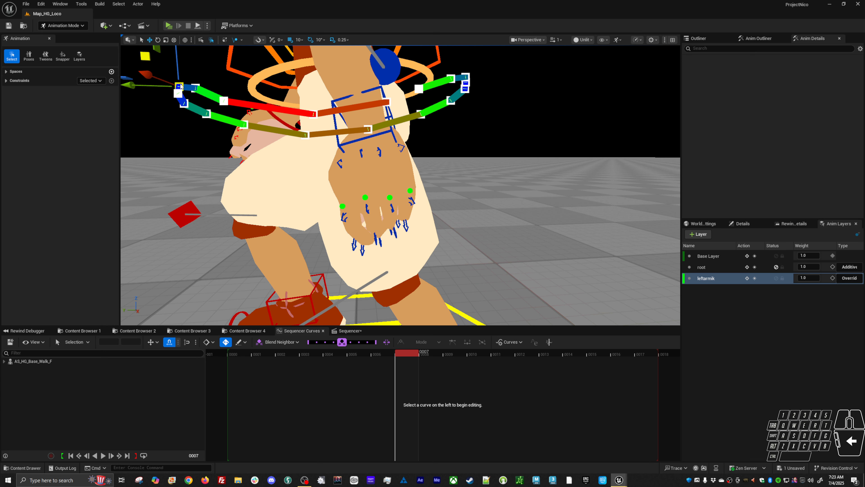
drag(147, 60, 181, 81)
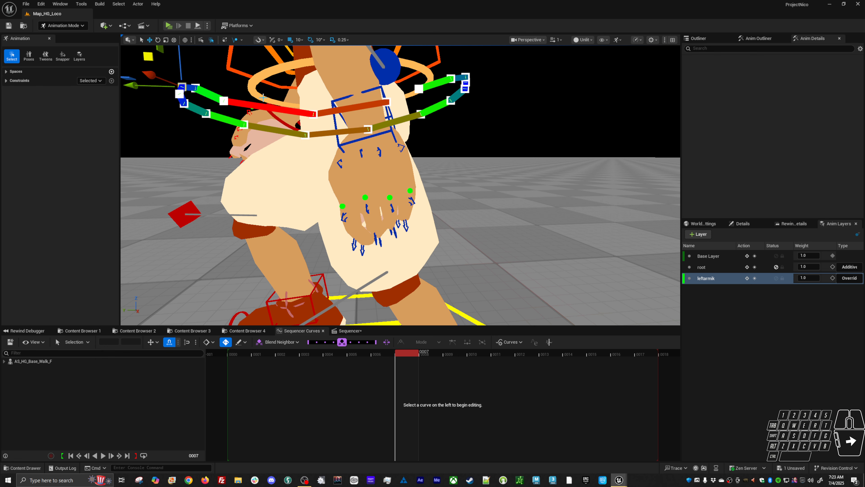
Step: Adjust the two neighbouring keys at the rear end of the left hand's motion trail to smooth the loop
alt+drag(478, 83, 447, 71)
click(473, 82)
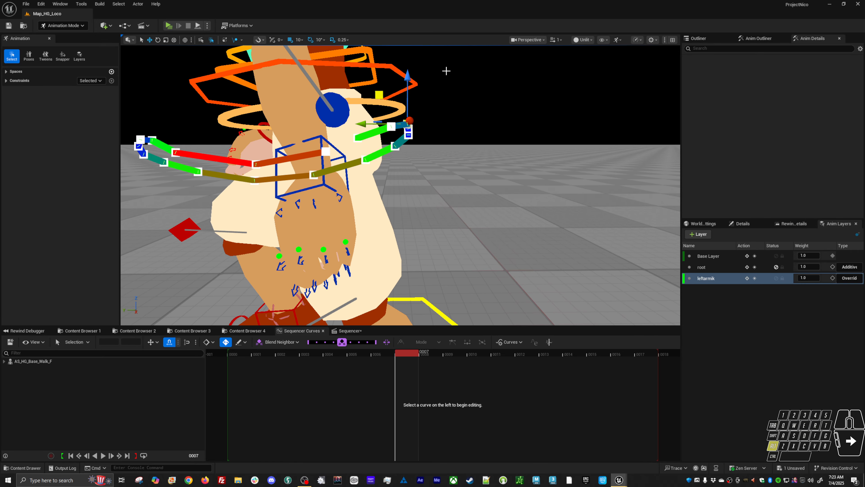
click(377, 97)
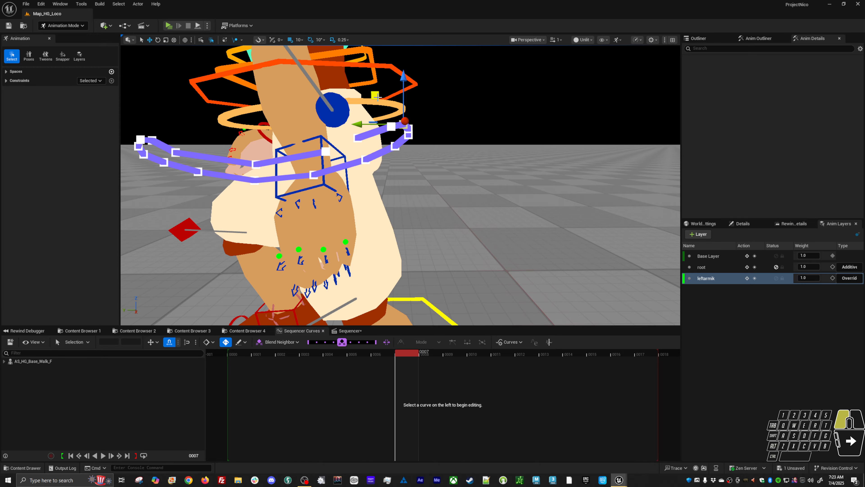
click(411, 134)
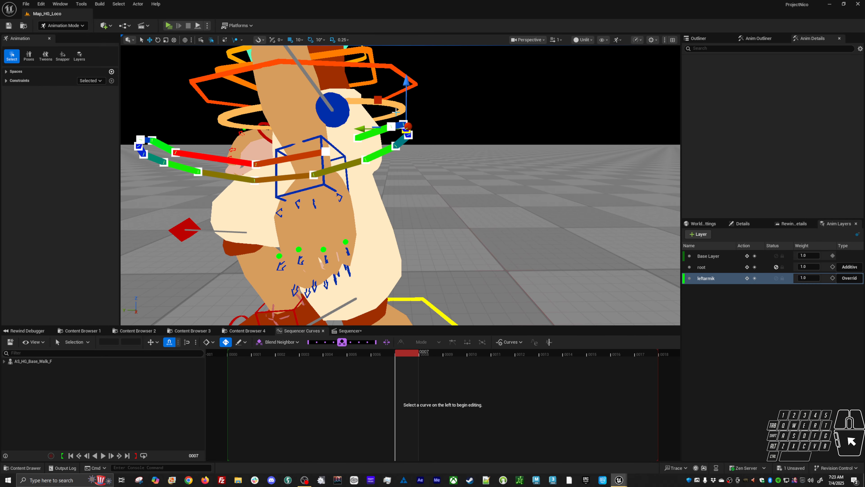
click(381, 100)
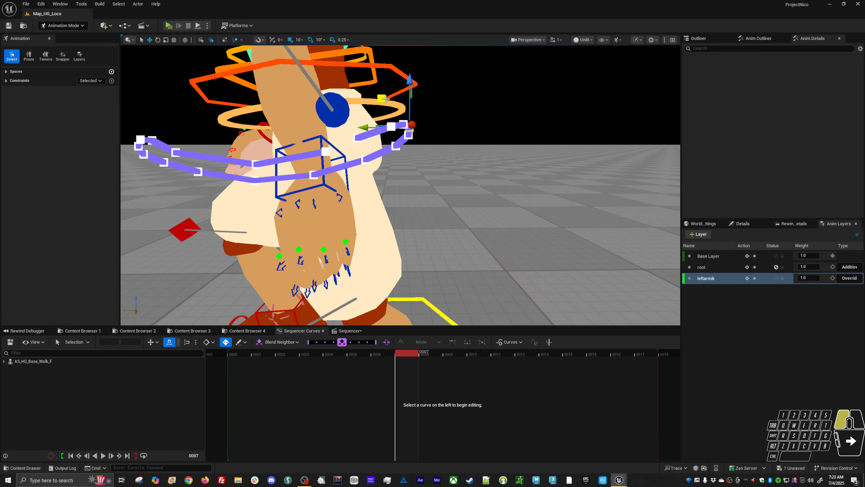
Step: Play the walk cycle from several angles and examine the left arm's swing
alt+drag(383, 99, 378, 82)
alt+right_drag(378, 82, 334, 85)
alt+drag(334, 85, 336, 74)
alt+right_drag(365, 191, 389, 191)
alt+middle_drag(388, 191, 424, 156)
key(space)
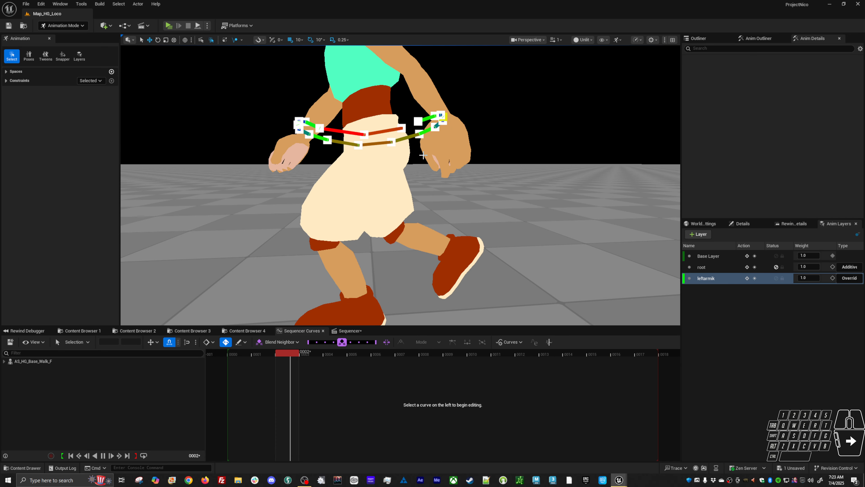
alt+right_drag(423, 155, 392, 155)
alt+drag(392, 155, 415, 142)
key(space)
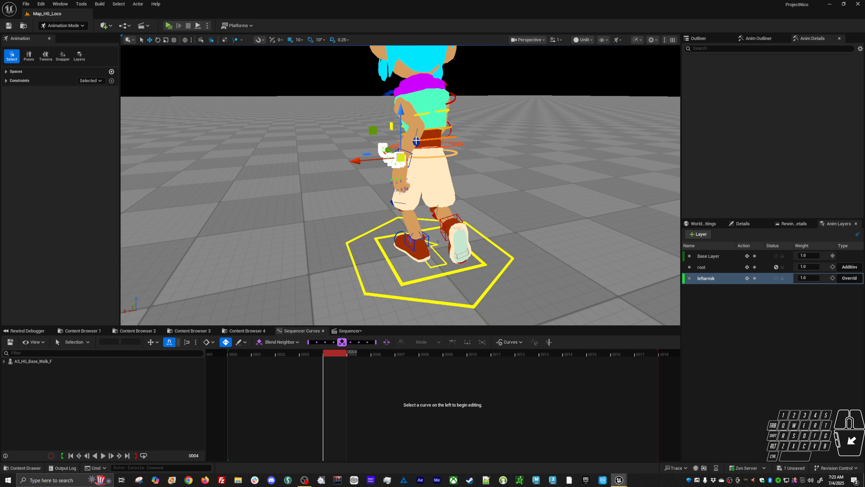
Step: Move the left arm's pole vector control behind the elbow to about (-27.3, -23, -0.3) on frame 4 and check frame 5
click(415, 142)
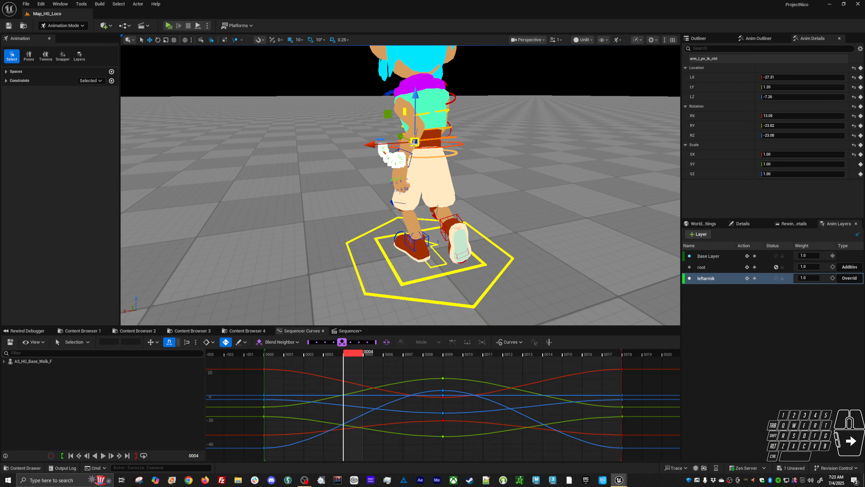
click(452, 355)
click(361, 354)
alt+drag(375, 286, 443, 263)
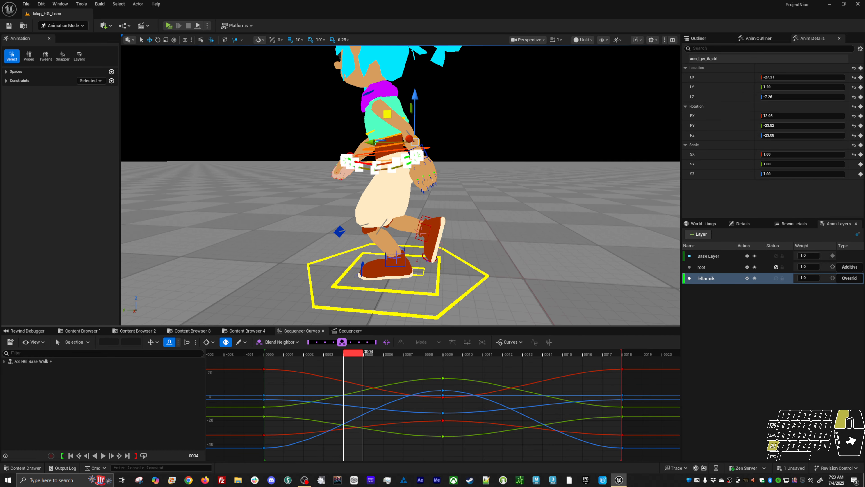
alt+drag(442, 105, 440, 101)
drag(387, 115, 422, 105)
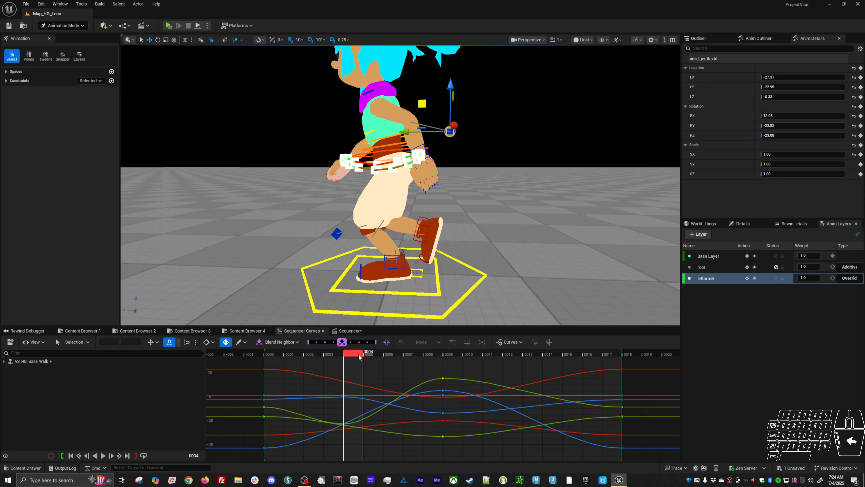
drag(359, 357, 379, 357)
alt+drag(426, 232, 419, 157)
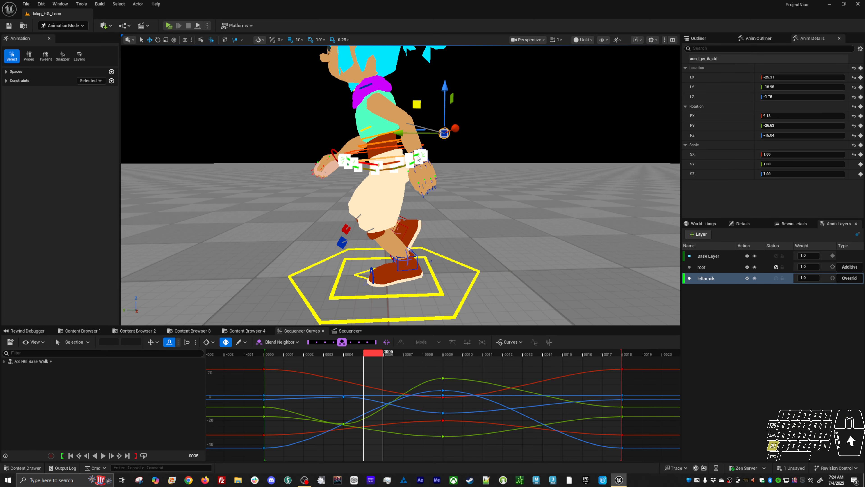
Step: Select the left hand IK control and lower the hand to about (-23.8, -20.9, -31.8) on frame 3
click(420, 146)
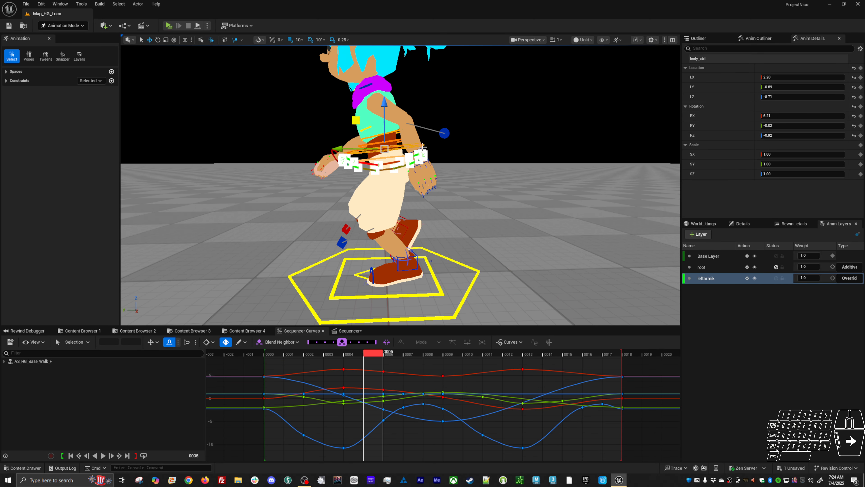
key(Escape)
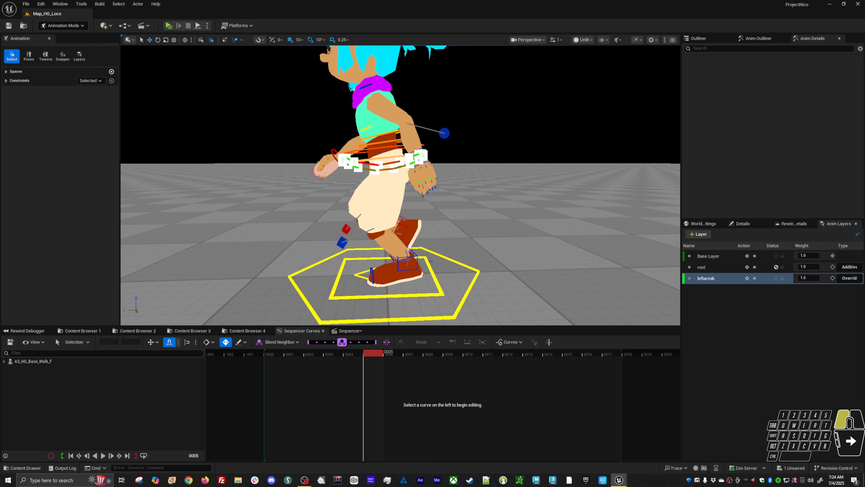
click(419, 152)
alt+right_drag(419, 151, 427, 137)
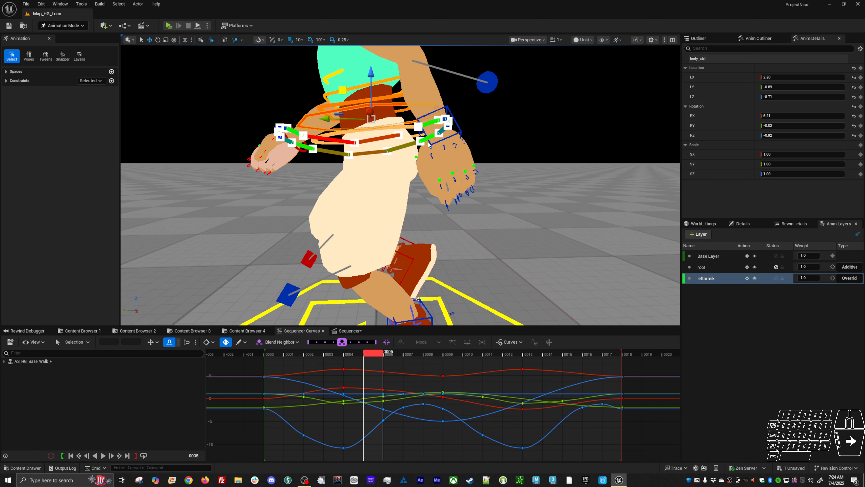
click(430, 145)
alt+right_drag(472, 185, 473, 188)
alt+drag(473, 187, 468, 196)
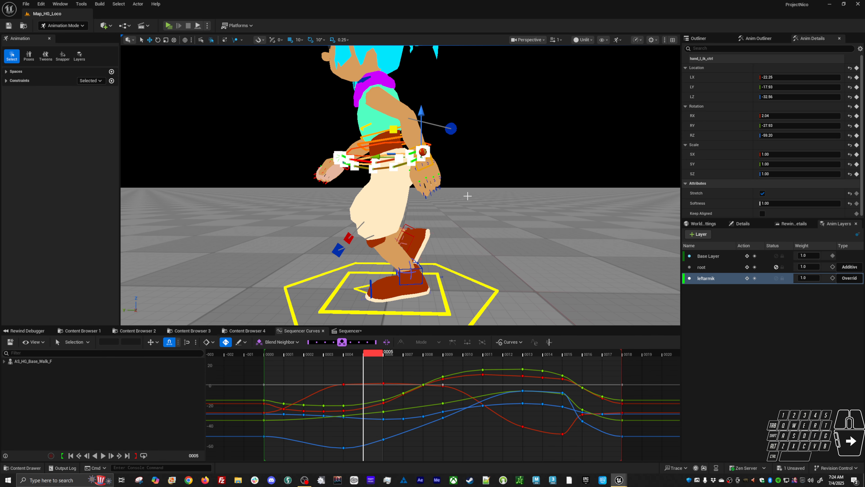
key(Left)
key(Left)
key(Left)
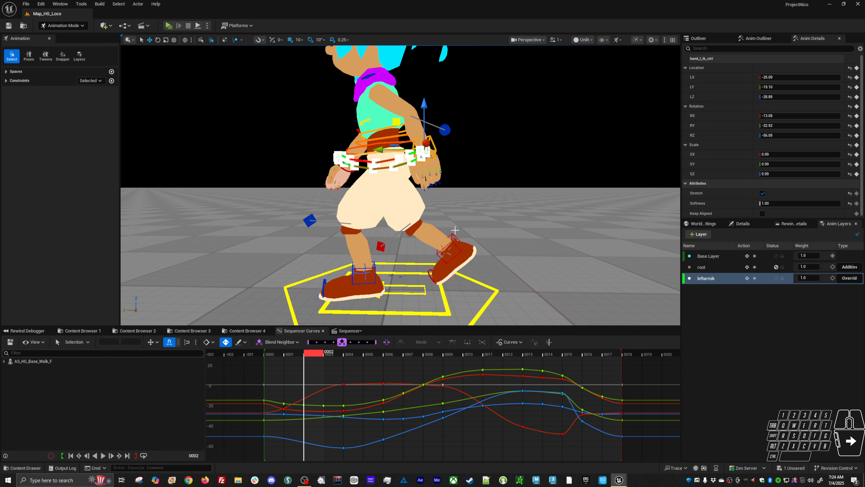
key(Right)
drag(426, 123, 425, 136)
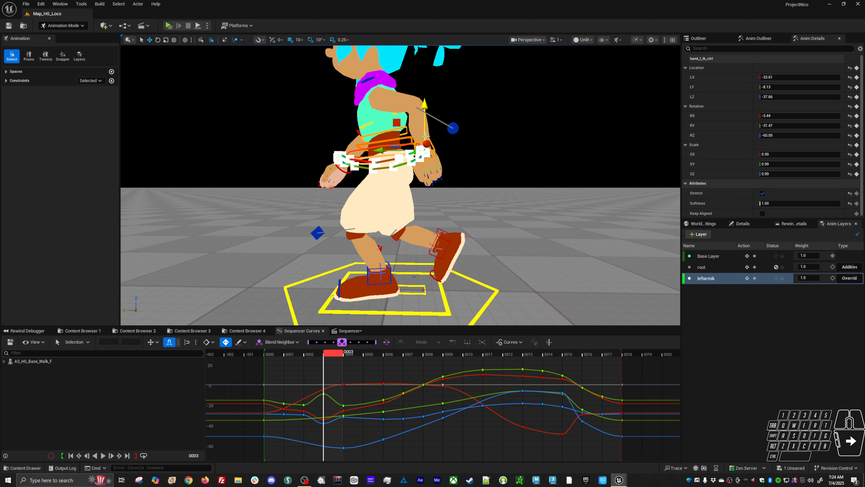
key(ctrl+z)
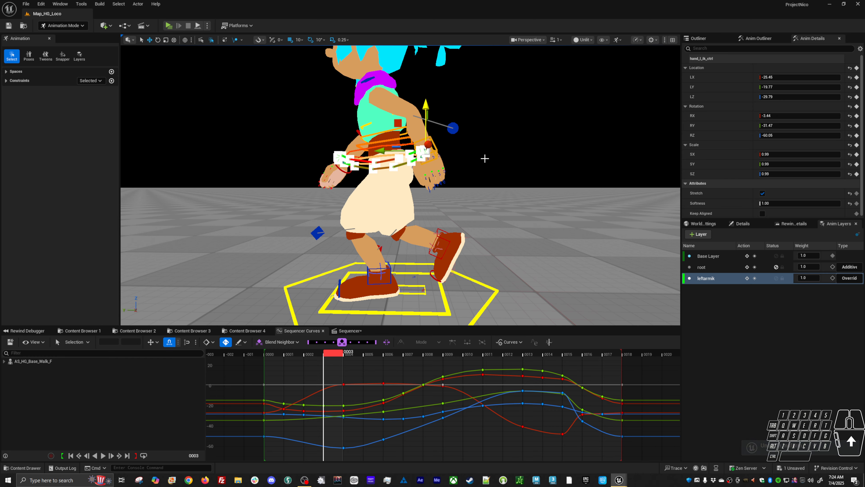
middle_drag(484, 159, 484, 163)
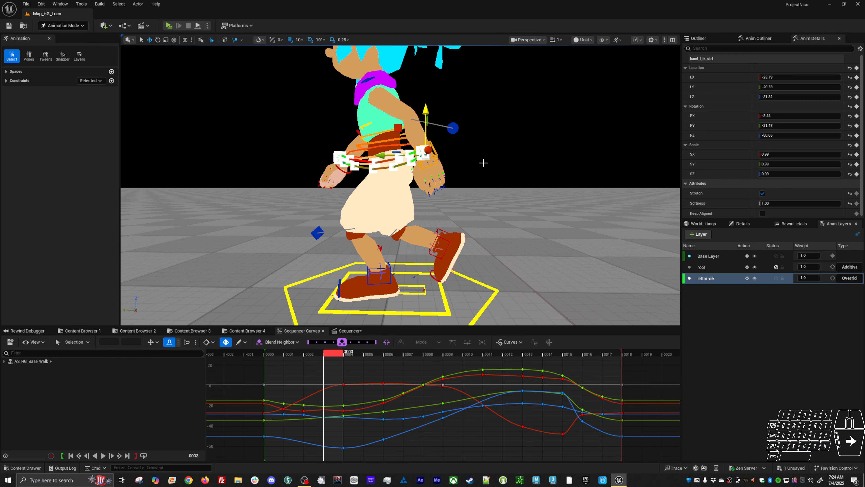
Step: Lower the left hand to about (-22.7, -20.8, -33.9) on frame 4 and (-16.5, -14.4, -34.2) on frame 6
key(Right)
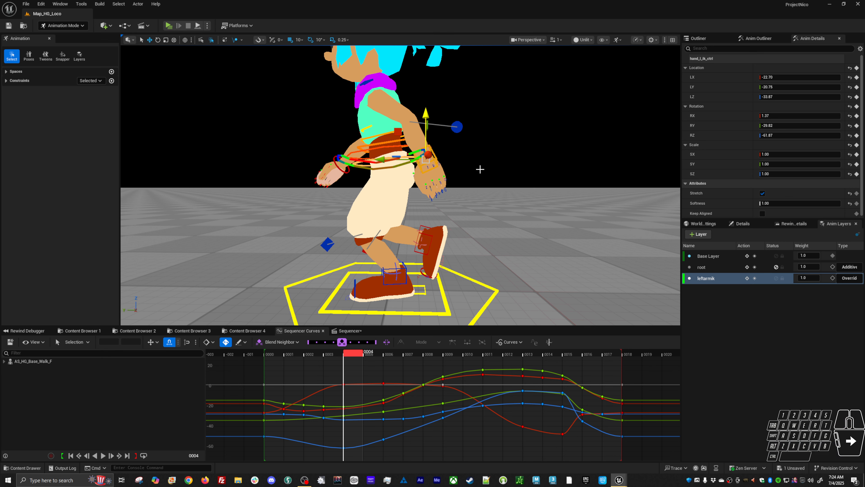
key(Right)
key(Right)
middle_drag(481, 170, 480, 172)
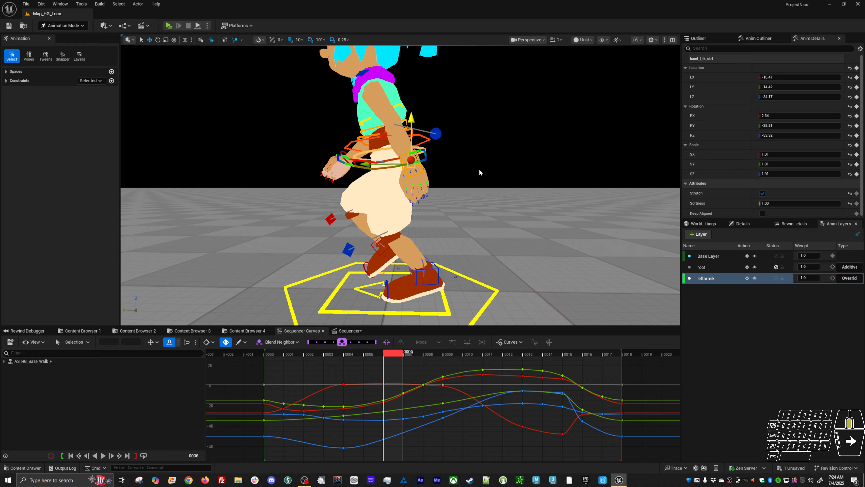
Step: Step back through frames 7 to 2 to compare the hand's spacing, and pull the left hand farther back on frame 3
key(Right)
key(Left)
key(Left)
key(Left)
key(Left)
key(Left)
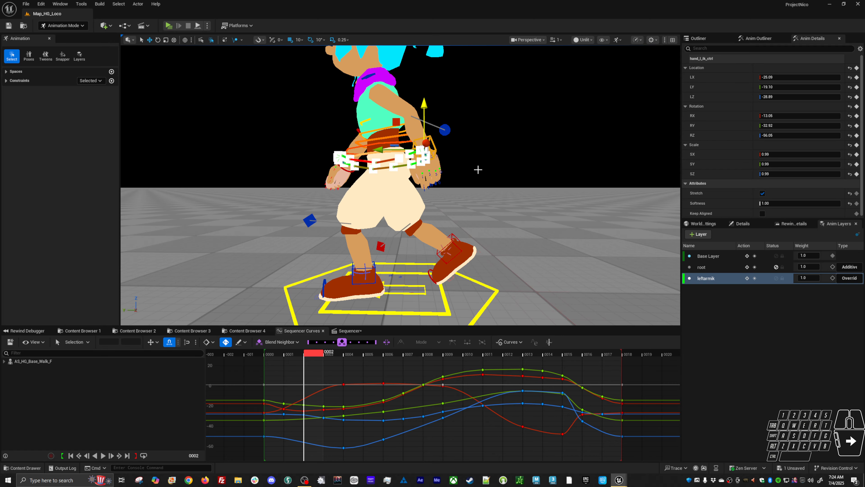
key(Right)
drag(400, 131, 404, 132)
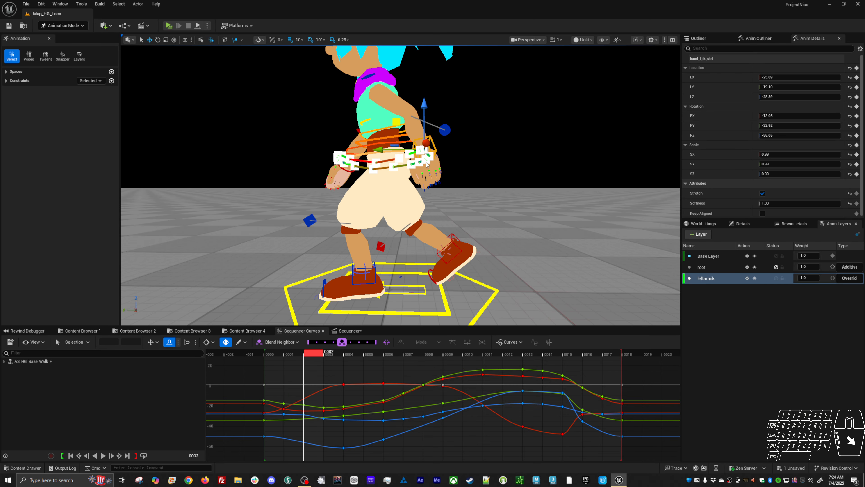
Step: Fine-tune the left hand's location to about (-25.6, -19.6, -29.1) on frame 2 and (-25.7, -22.3, -32.5) on frame 3
key(Left)
key(Left)
key(Right)
key(Left)
key(Right)
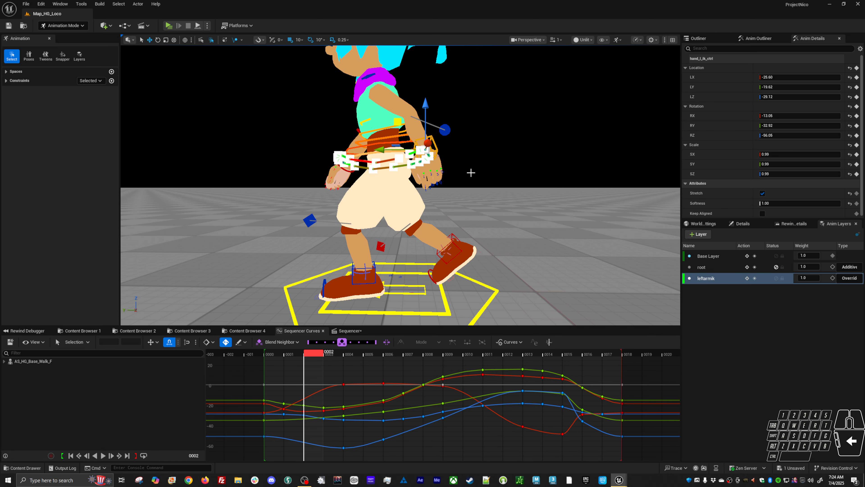
key(Right)
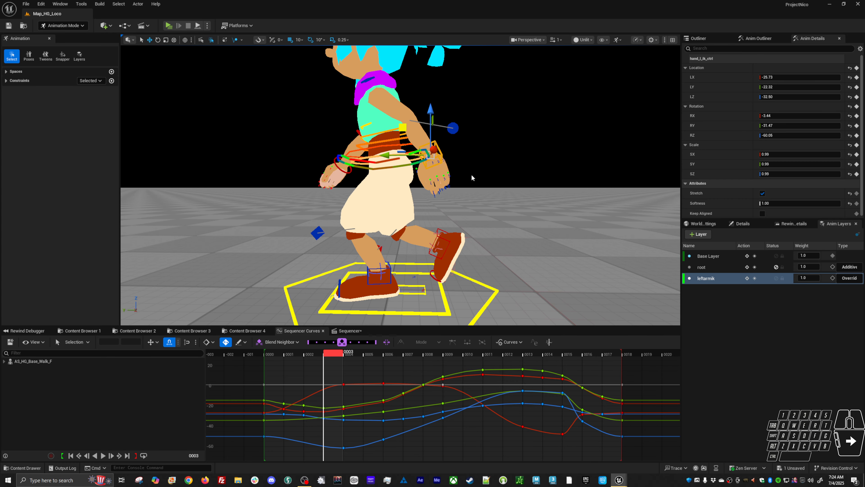
Step: Move the left hand back and down on frame 4 to about (-23.4, -22, -35.5)
key(Left)
key(Right)
key(Right)
middle_drag(470, 176, 473, 182)
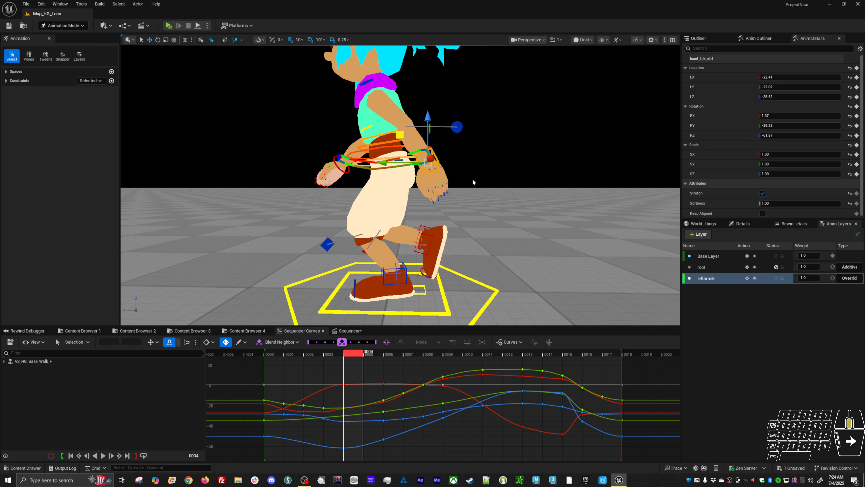
Step: Step back and forth through frames 4 to 17 to examine the left hand's arc and spacing along its motion trail
key(Right)
key(Right)
key(Right)
key(Right)
key(Right)
key(Right)
key(Right)
key(Right)
key(Right)
key(Right)
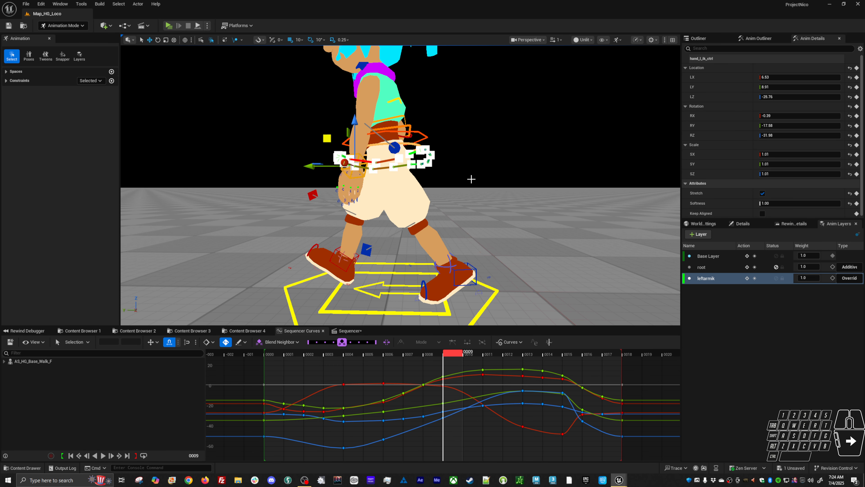
key(Left)
key(Left)
key(Left)
key(Left)
key(Left)
key(Left)
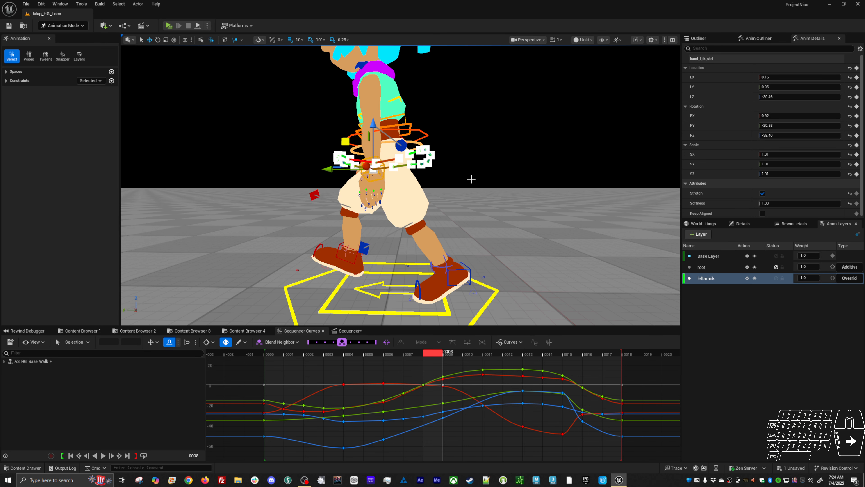
key(Right)
key(Right)
key(Right)
key(Right)
key(Right)
key(Right)
key(Right)
key(Right)
Step: Nudge the left hand IK control on frame 15 to about (7.6, 10, -21.6)
key(Left)
key(Left)
key(Left)
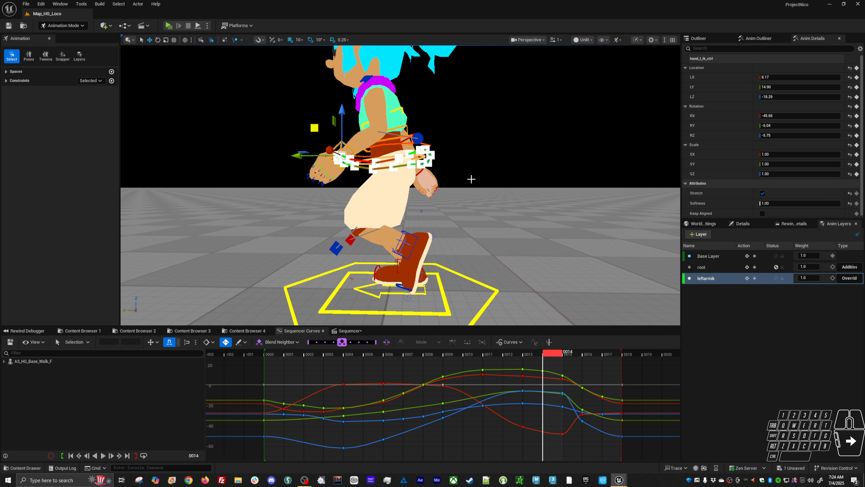
key(Right)
key(Right)
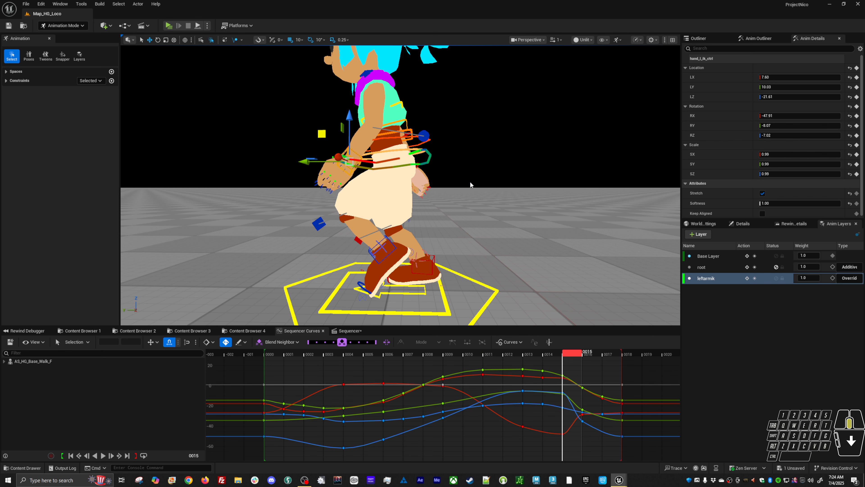
Step: Compare the hand's spacing around frames 9 to 13 and move the left hand forward on frame 13 to about (14.1, 17.4, -19.5)
key(Left)
key(Left)
key(Left)
key(Left)
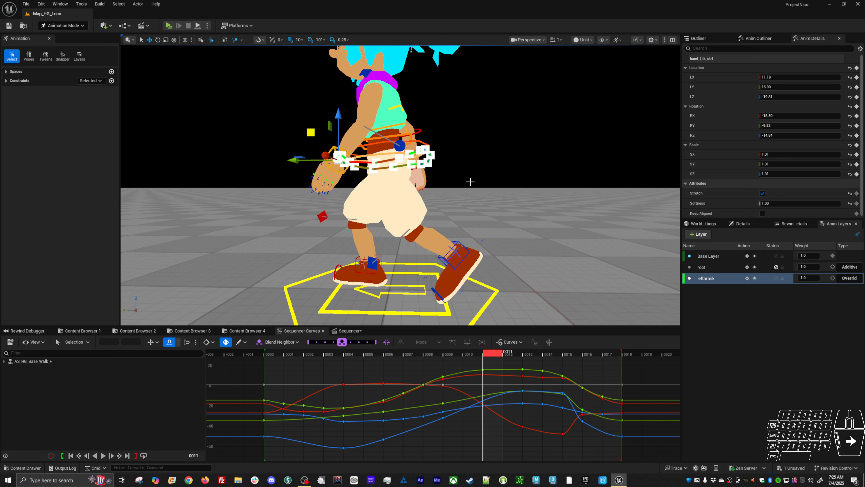
key(Right)
key(Right)
key(Left)
key(Left)
key(Left)
key(Left)
key(Right)
key(Right)
key(Right)
key(Right)
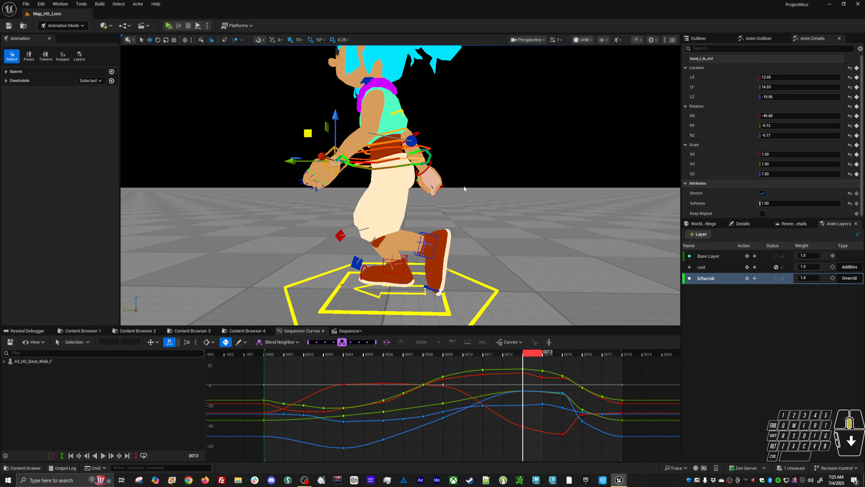
Step: Move the left hand forward on frame 14 to about (13.2, 18.2, -18.1), comparing it with frames 11 to 13
key(Left)
key(Left)
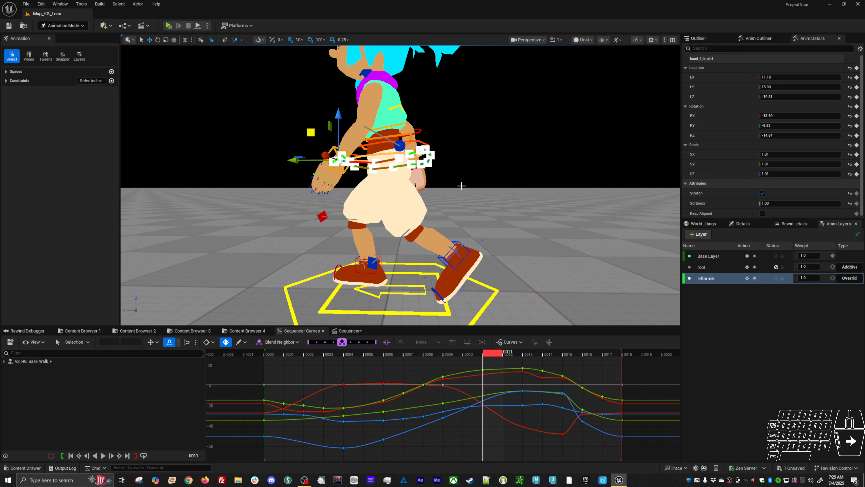
key(Right)
key(Right)
key(Right)
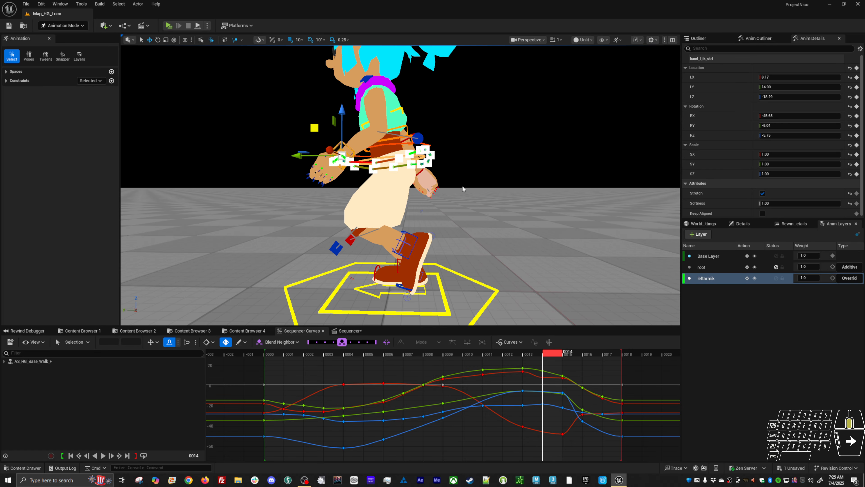
key(Left)
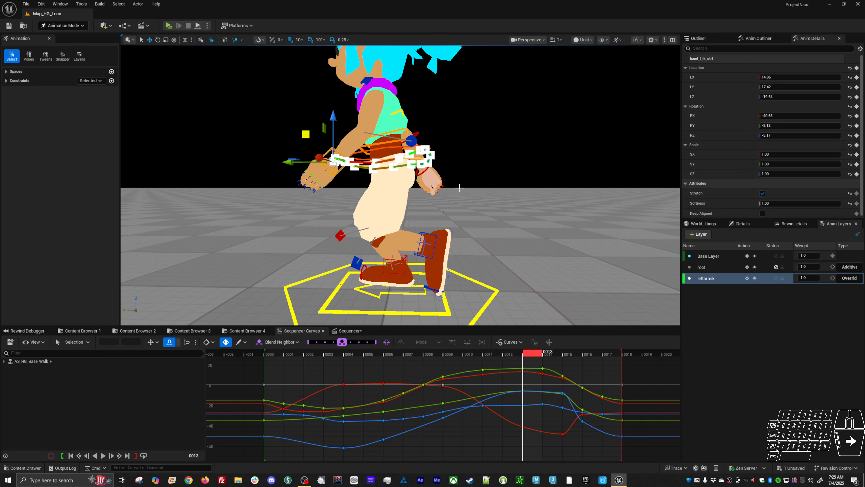
key(Right)
key(Left)
key(Right)
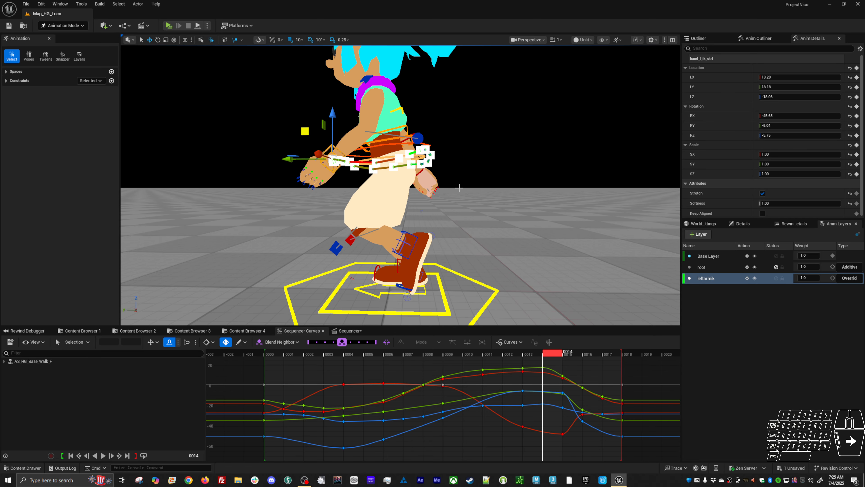
Step: Step from frame 14 across the loop point to frame 1 and back to compare the left hand's backward spacing
key(Right)
key(Right)
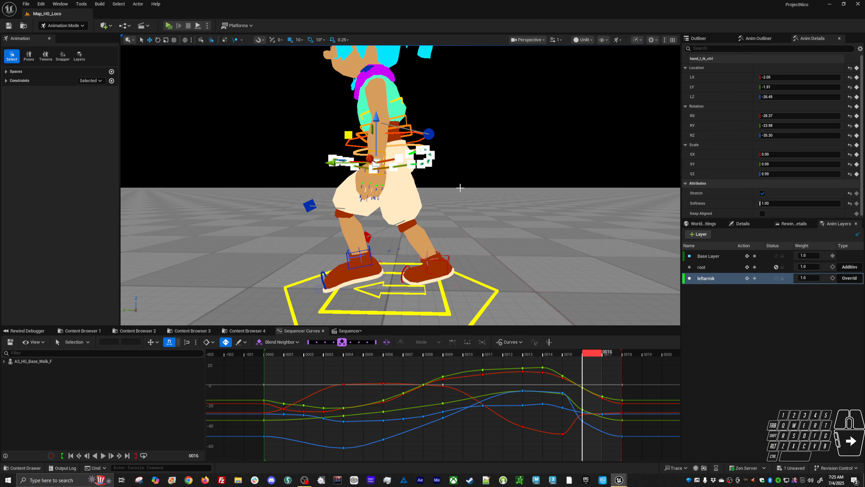
key(Left)
key(Right)
middle_click(460, 190)
key(Right)
key(Right)
key(Right)
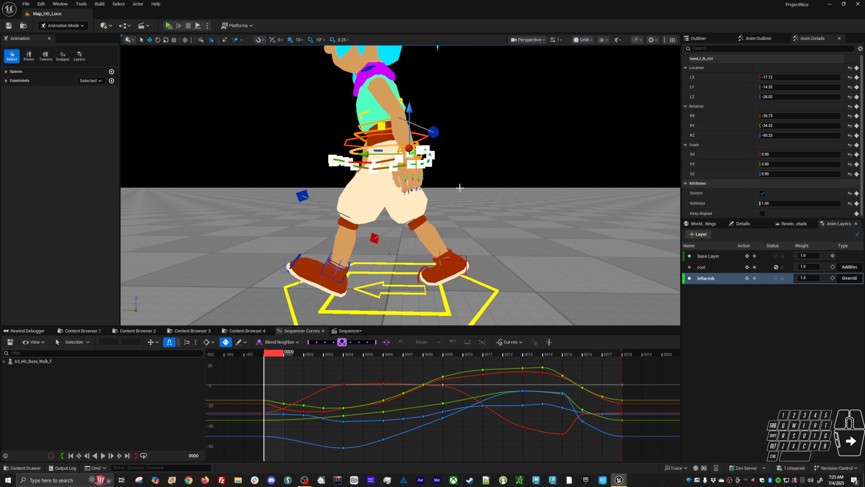
key(Left)
key(Right)
key(Right)
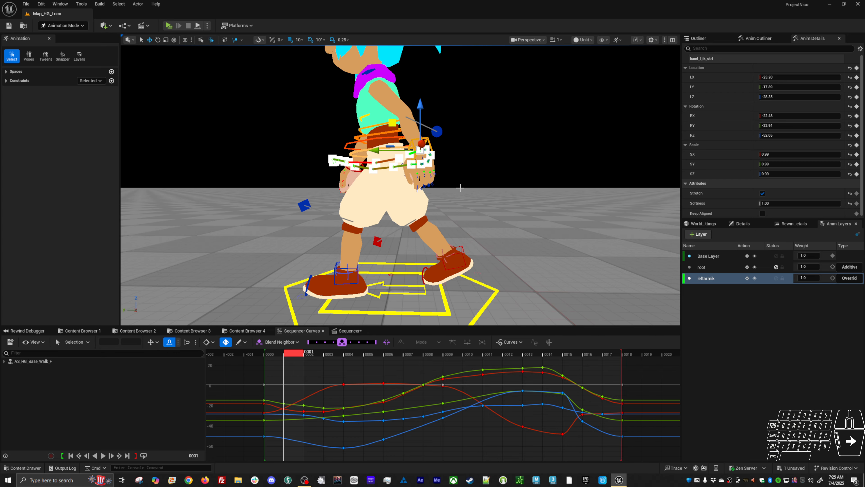
key(Left)
key(Left)
key(Left)
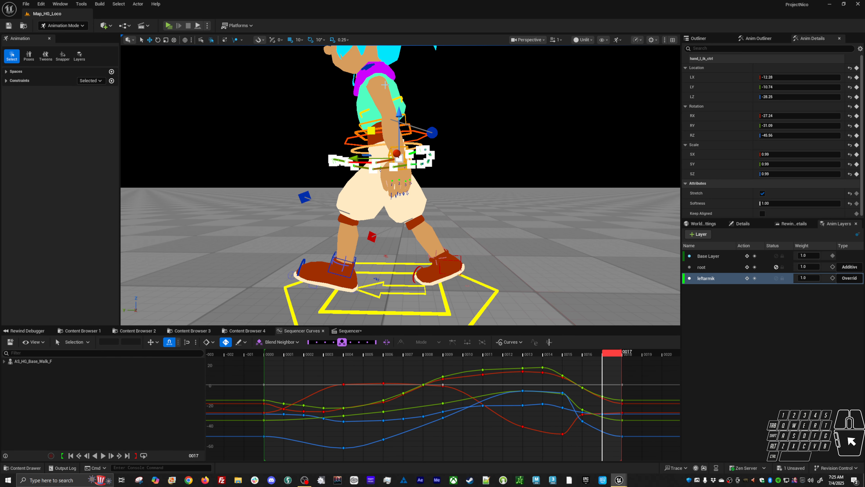
Step: Lower the left hand on frame 0 to about (-17.1, -14.6, -28.7) and match its pose on frame 18
key(Right)
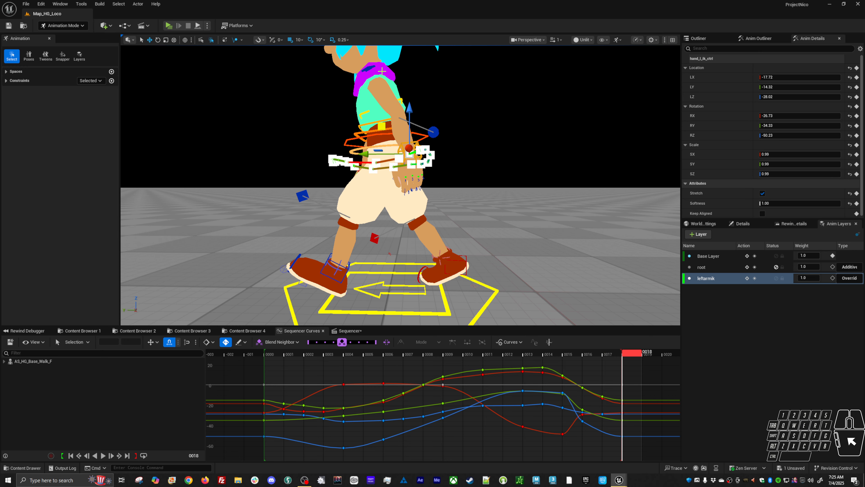
key(Right)
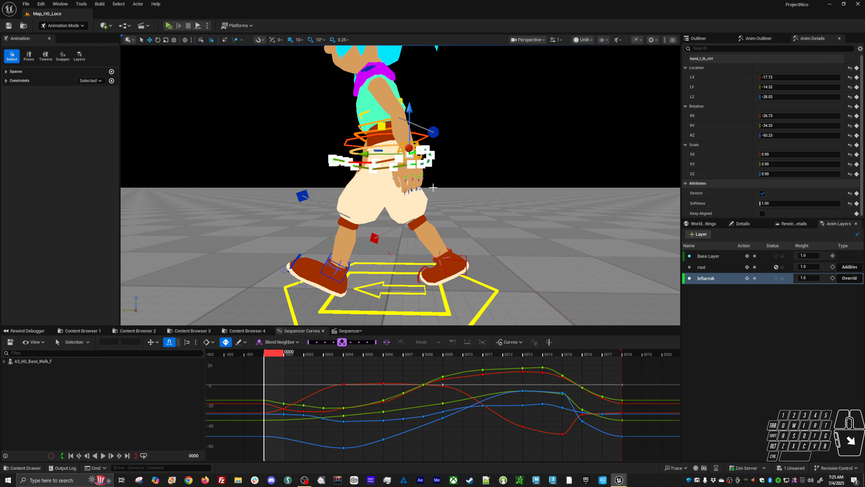
key(Right)
key(Left)
drag(409, 129, 410, 131)
key(Left)
key(Right)
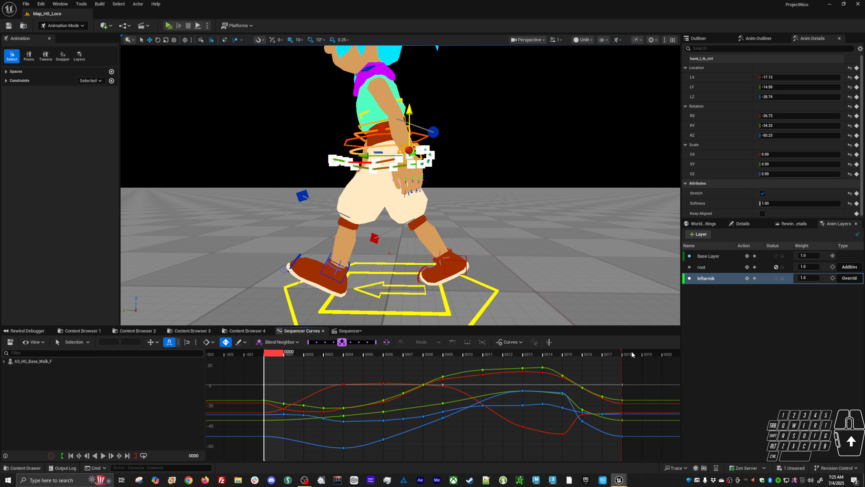
Step: Step back through the cycle and play the walk without rig controls from a closer view to review the left arm's swing
key(Left)
key(Left)
key(Left)
key(Left)
key(Left)
key(Left)
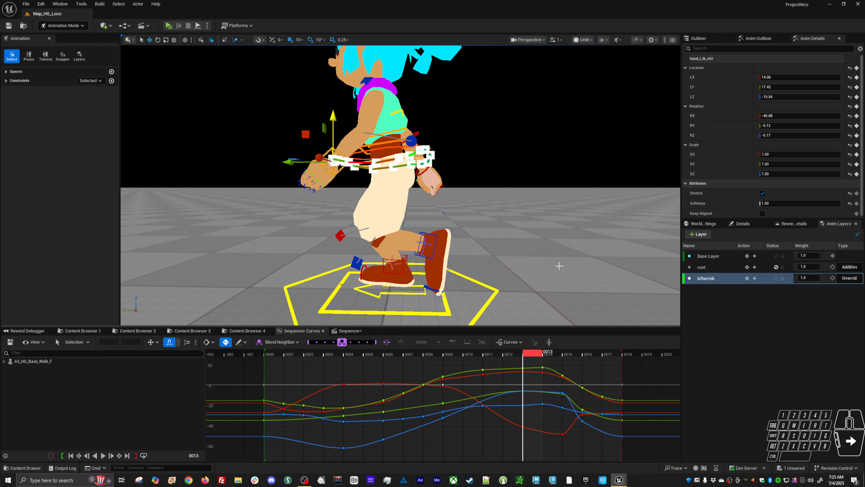
key(Left)
key(Left)
key(Left)
key(Left)
key(Left)
key(Left)
key(Left)
key(alt+v)
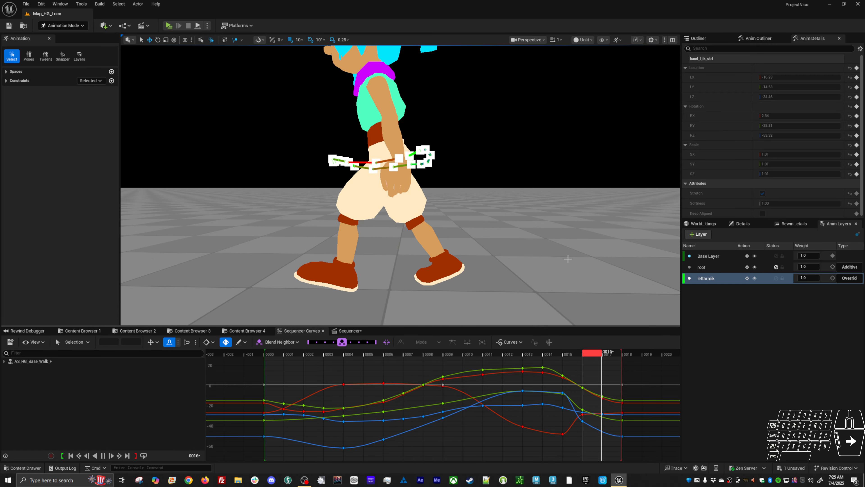
alt+drag(560, 255, 489, 83)
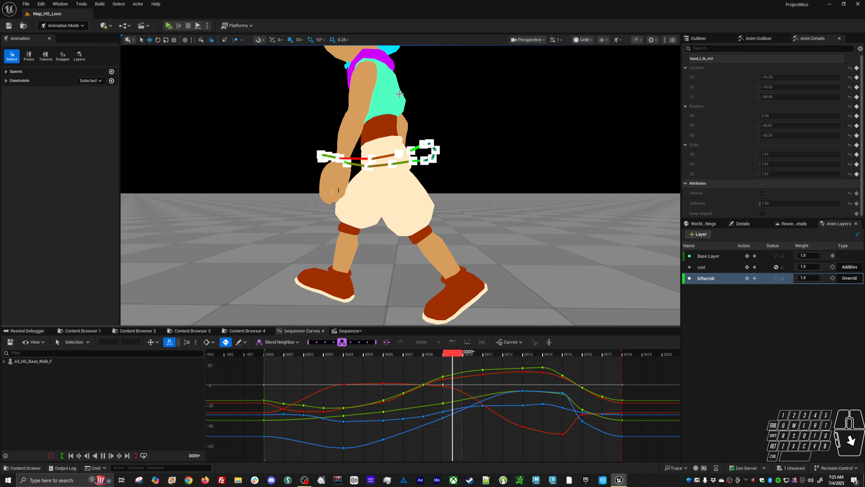
key(space)
Step: Compare frames 0 and 1, and lower the left hand on frame 1 to about (-22.5, -18.2, -29.2)
key(Left)
key(Left)
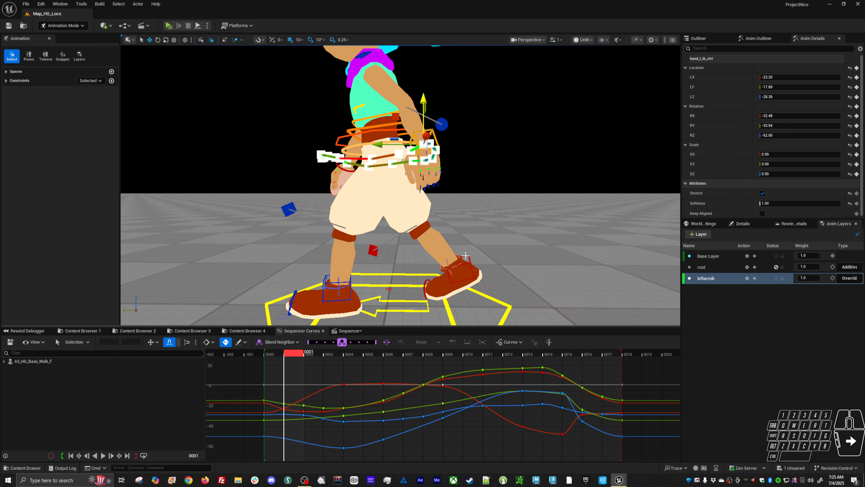
key(Left)
key(Right)
key(Left)
key(Right)
key(Left)
key(Right)
click(426, 127)
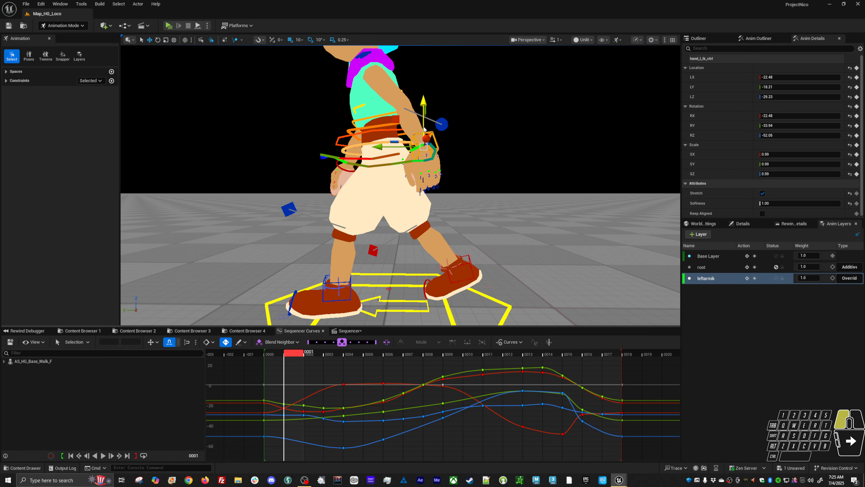
Step: Raise the left hand slightly on frame 18 to about (-17.4, -14.5, -28.4), checking it against frame 17 and the loop start
key(Left)
key(Left)
key(Left)
key(Right)
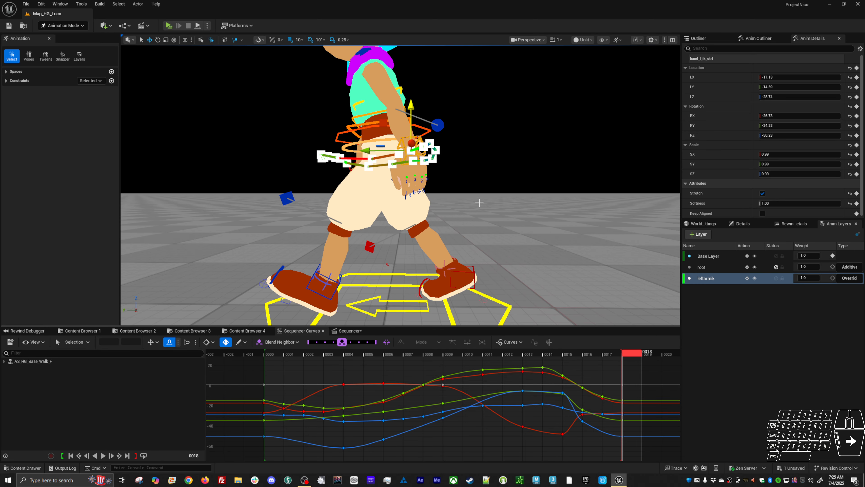
key(Left)
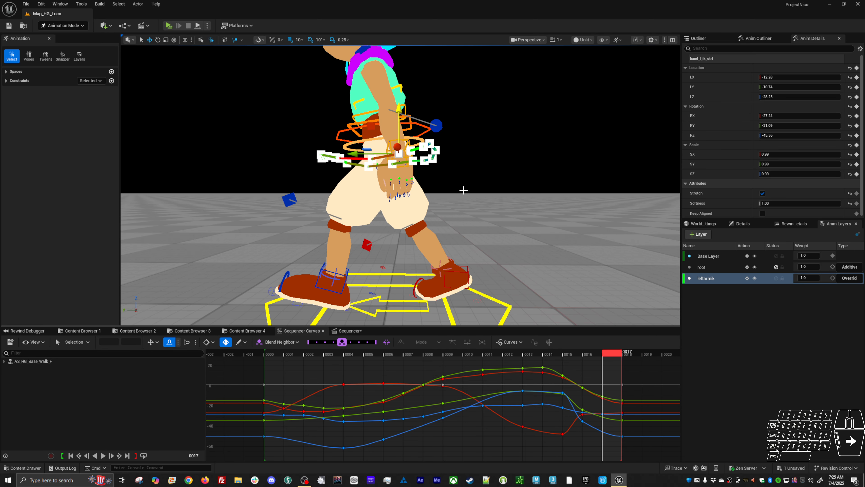
key(Right)
key(Right)
key(Left)
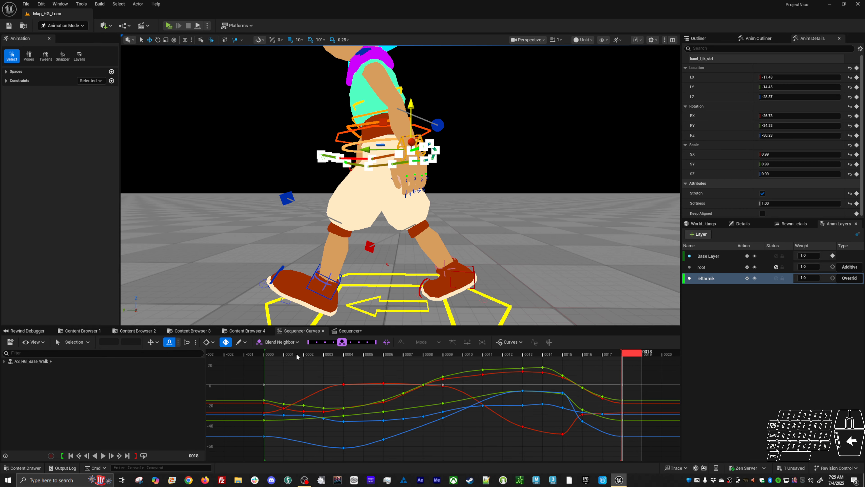
Step: Compare the hand's spacing on frames 1 to 3 and nudge the left hand slightly down and back on frame 2
key(Right)
key(Right)
key(Right)
key(Right)
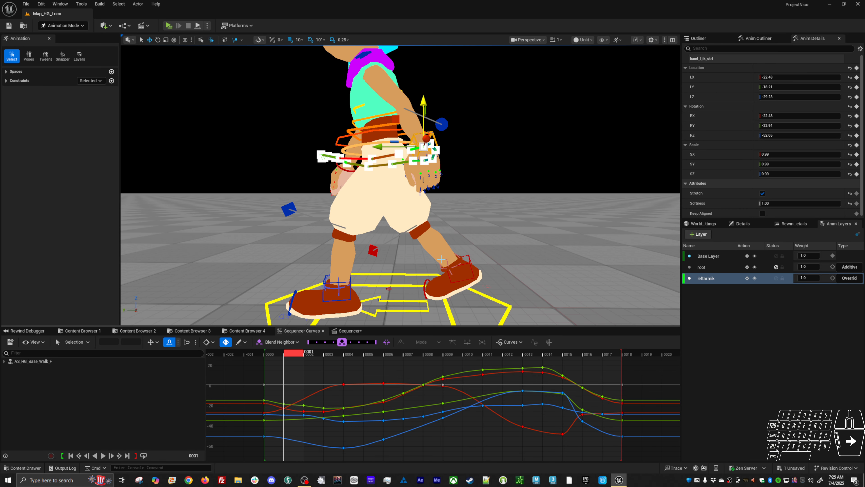
key(Left)
key(Right)
key(Left)
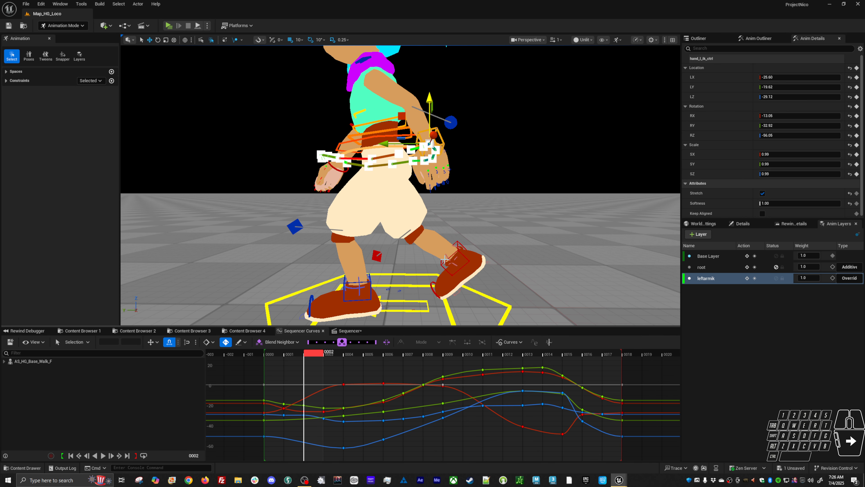
key(Right)
key(Left)
key(Left)
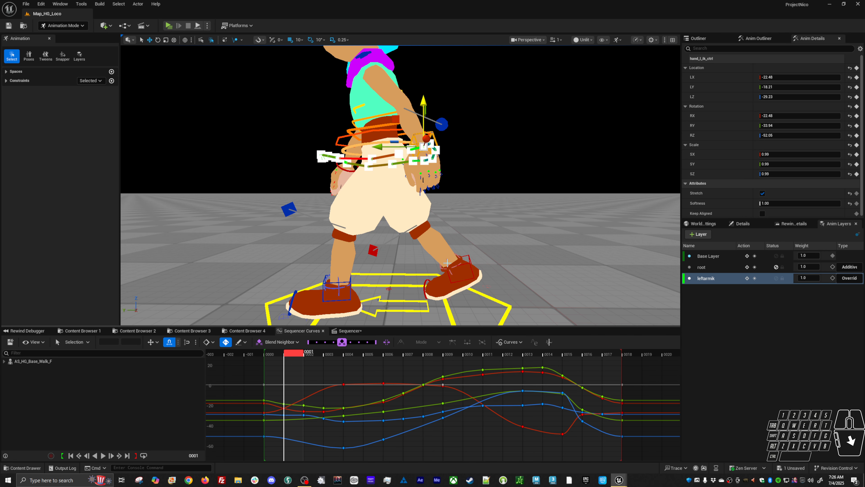
key(Right)
drag(405, 118, 408, 121)
key(Left)
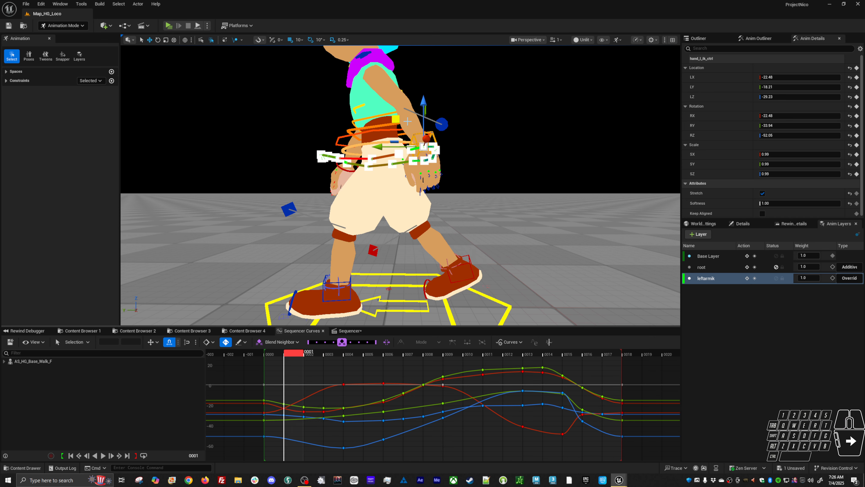
Step: Move the left hand slightly back and down on frame 3 to about (-25.9, -22.6, -32.7), comparing it with the neighbouring frames
key(Right)
key(Right)
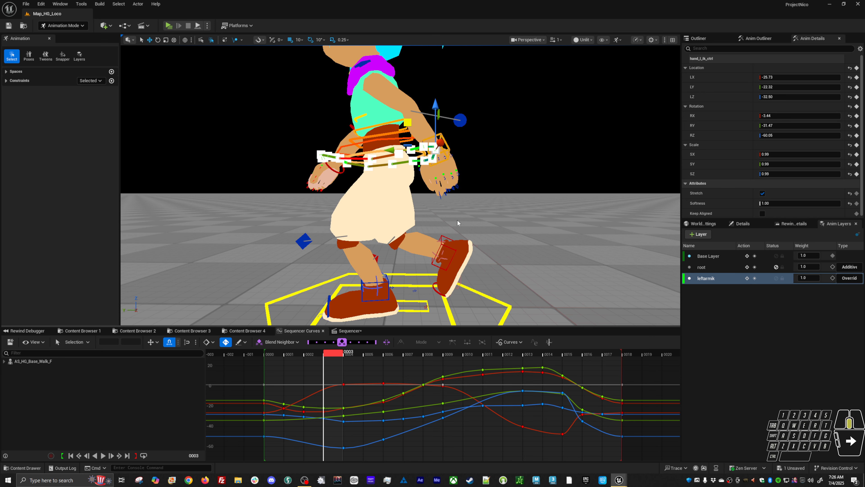
middle_drag(458, 221, 458, 221)
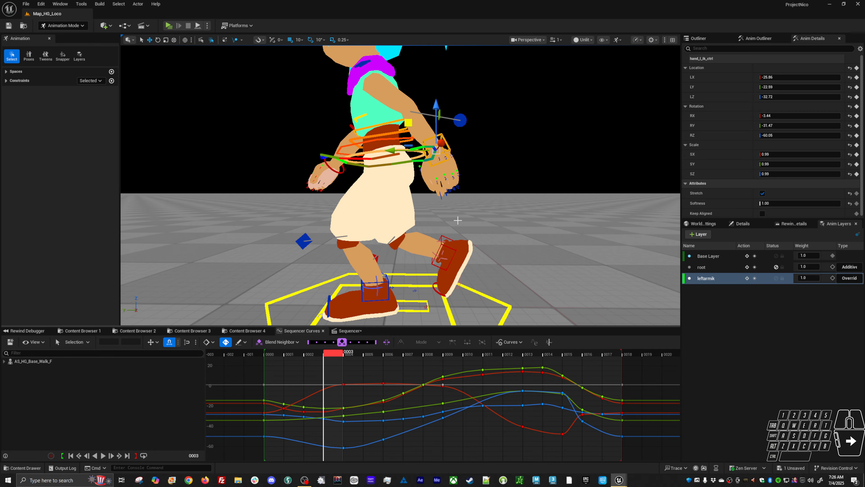
key(Left)
key(Left)
key(Right)
key(Right)
key(Right)
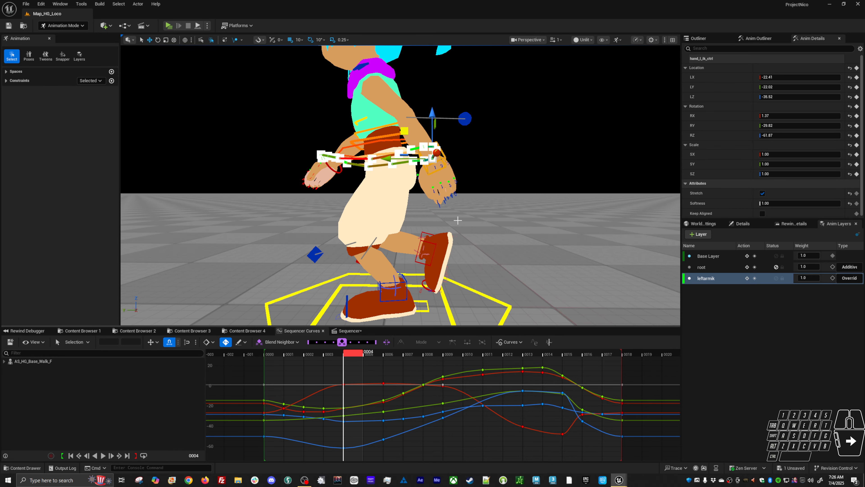
Step: Step forward from frame 4 to frame 12 to examine the left hand's spacing on the forward swing
key(Right)
key(Right)
key(Right)
key(Right)
key(Right)
key(Right)
key(Right)
key(Right)
key(Right)
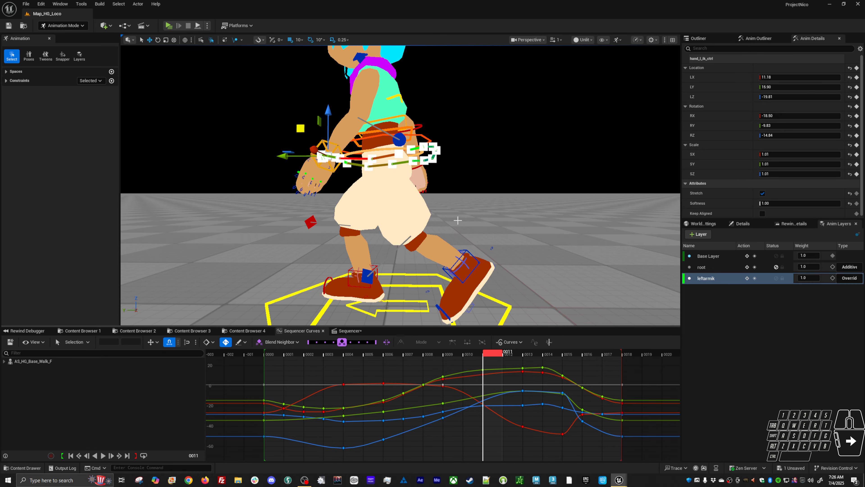
key(Right)
key(Left)
key(Left)
key(Left)
Step: Pull the left hand back slightly on frame 14 to about (12.1, 17.1, -18.6) and compare it with frames 11 to 13
key(Right)
key(Right)
key(Right)
key(Right)
key(Left)
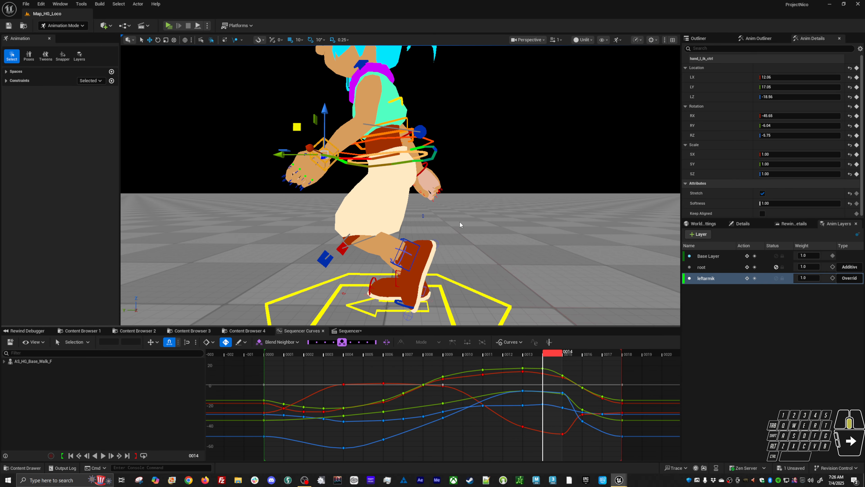
key(Left)
key(Left)
key(Left)
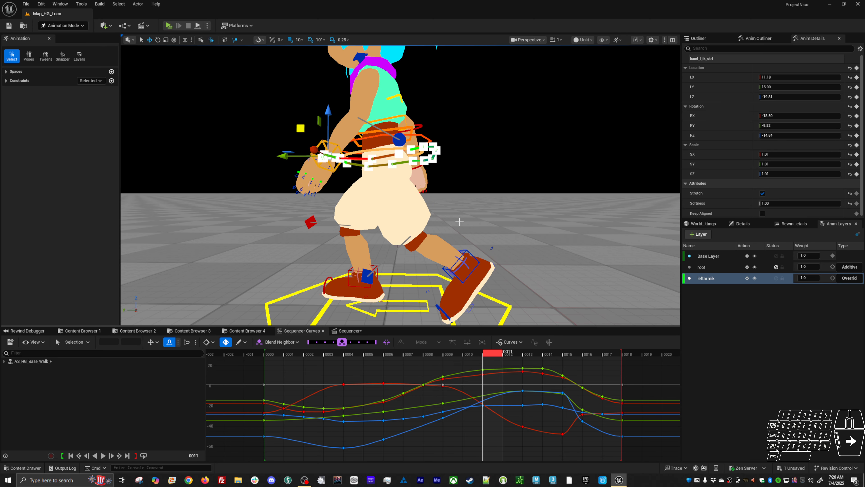
Step: Compare the left hand's spacing on frames 9 to 11 and nudge it slightly forward and up on frame 9 to about (6.3, 9.2, -25.3)
key(Left)
key(Left)
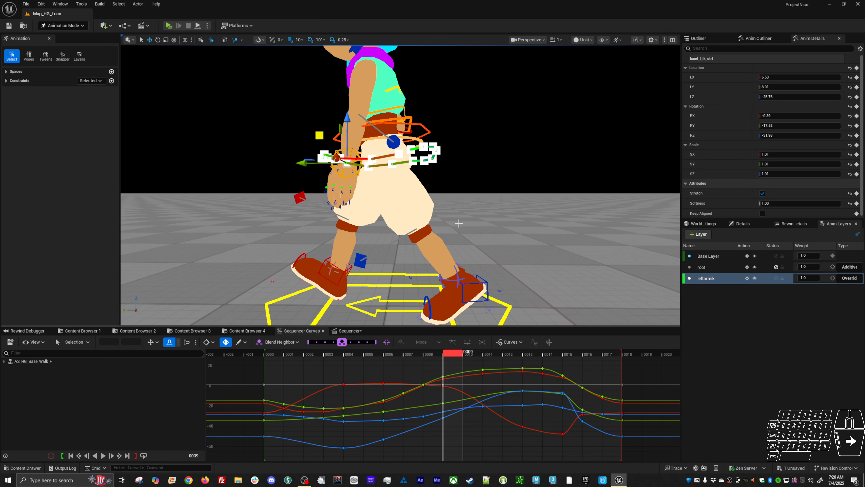
key(Right)
key(Right)
key(Left)
key(Left)
middle_drag(459, 223, 459, 222)
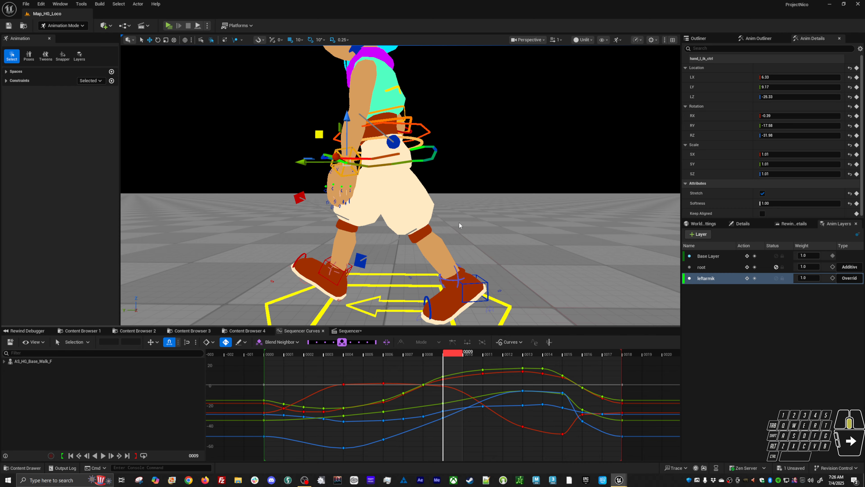
Step: Shift the left hand slightly outward and down on frame 11 to about (11.9, 15.9, -20.3), comparing it with the preceding frames
key(Left)
key(Right)
key(Right)
key(Right)
key(Right)
key(Right)
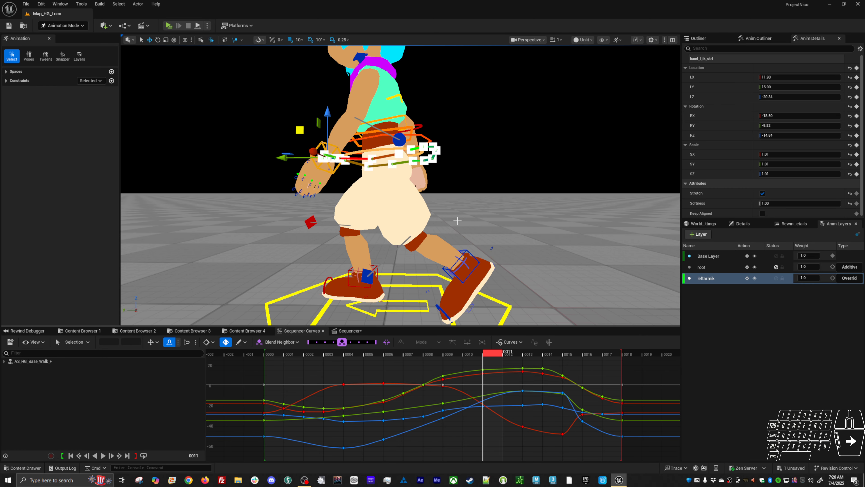
Step: Check the left hand's spacing through frame 16 and move it slightly outward and forward on frame 14 to about (12.8, 17.4, -18.7)
key(Right)
key(Right)
key(Right)
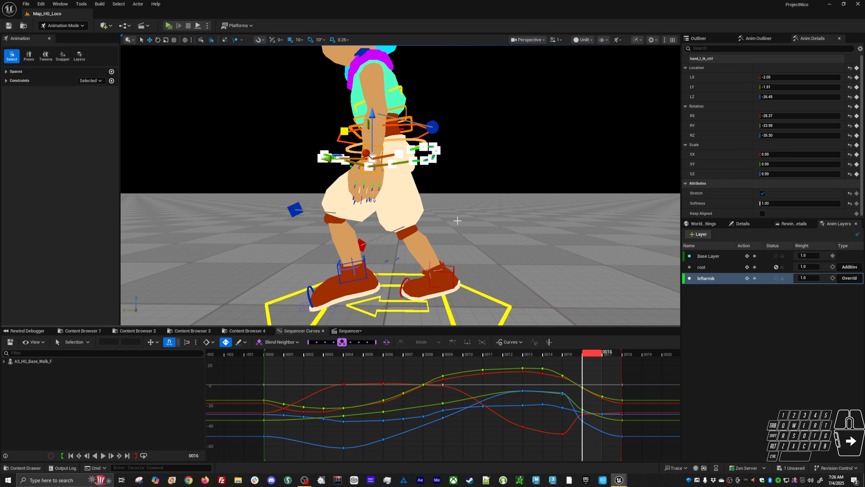
key(Left)
key(Left)
key(Left)
key(Right)
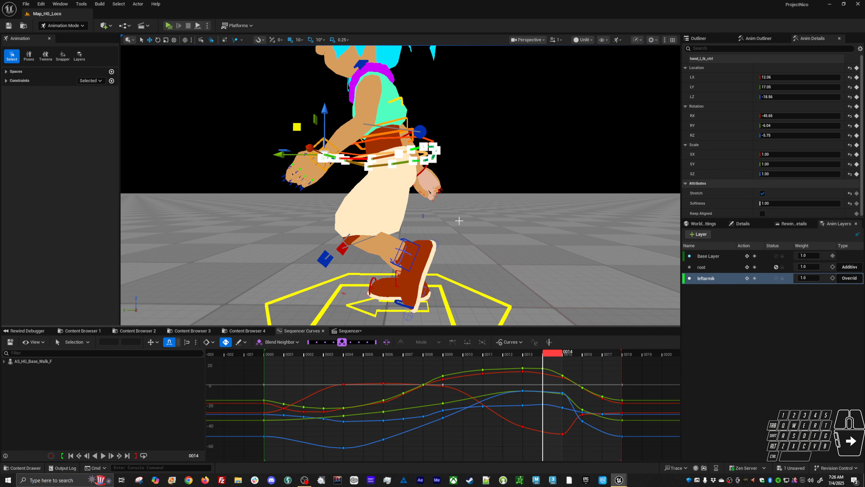
key(Right)
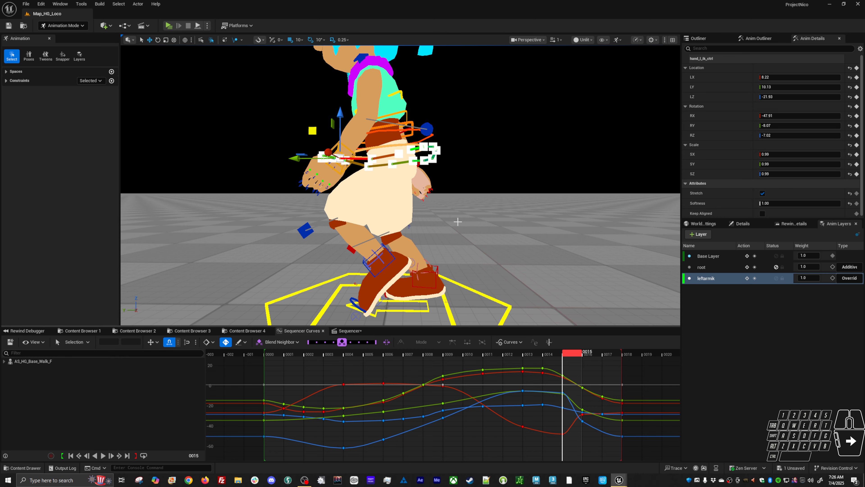
key(Left)
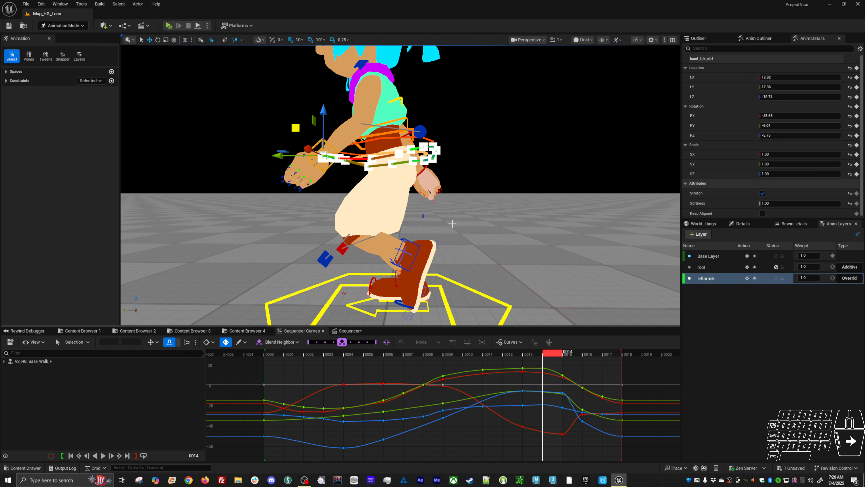
Step: Step back through the keys to frame 8, then play the walk cycle and review the left hand's motion trail from a closer view
key(comma)
key(comma)
key(comma)
key(comma)
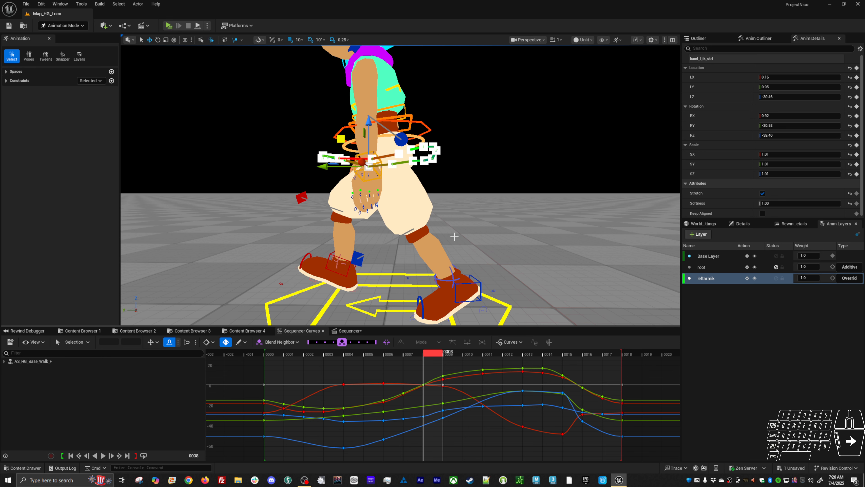
key(alt+v)
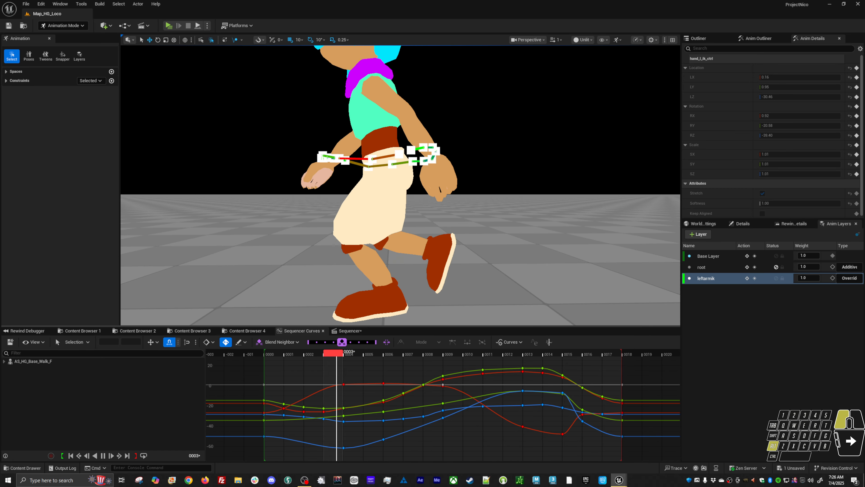
alt+click(452, 239)
mouse_move(452, 239)
alt+right_down()
mouse_move(439, 240)
mouse_move(463, 240)
alt+right_up()
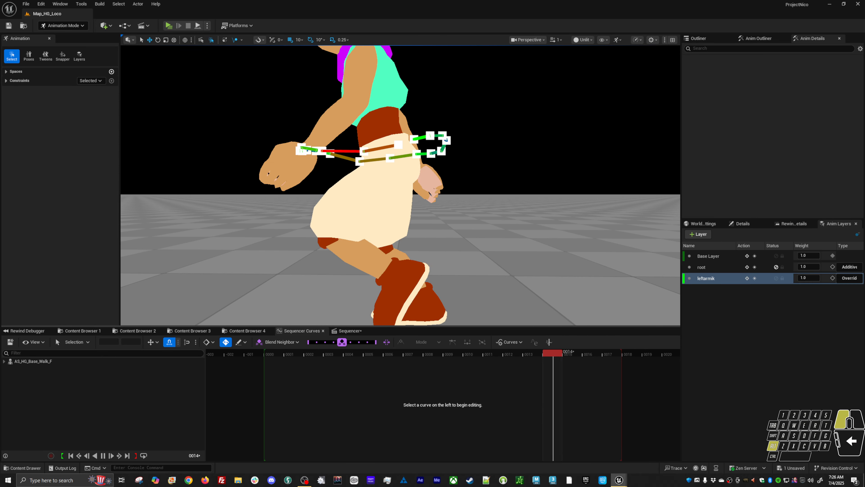
Step: View the playing walk cycle from behind and from the side to examine the left arm's swing, and stop playback
alt+drag(454, 240, 365, 260)
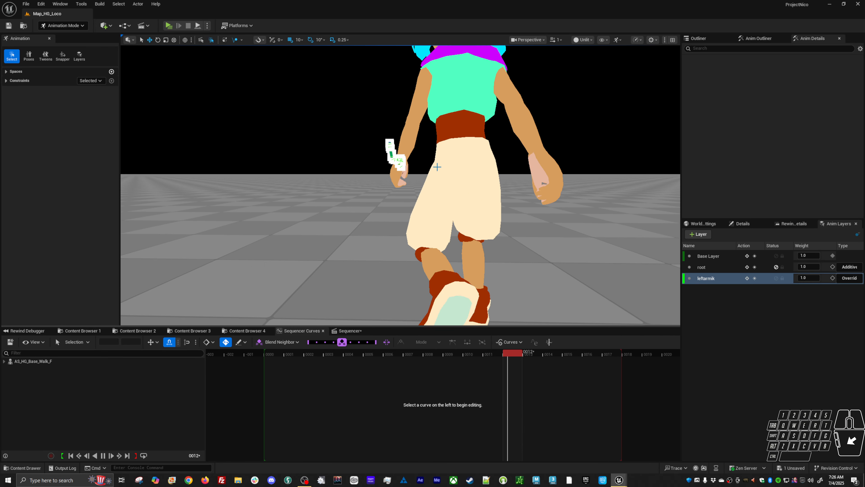
alt+drag(392, 169, 603, 172)
key(space)
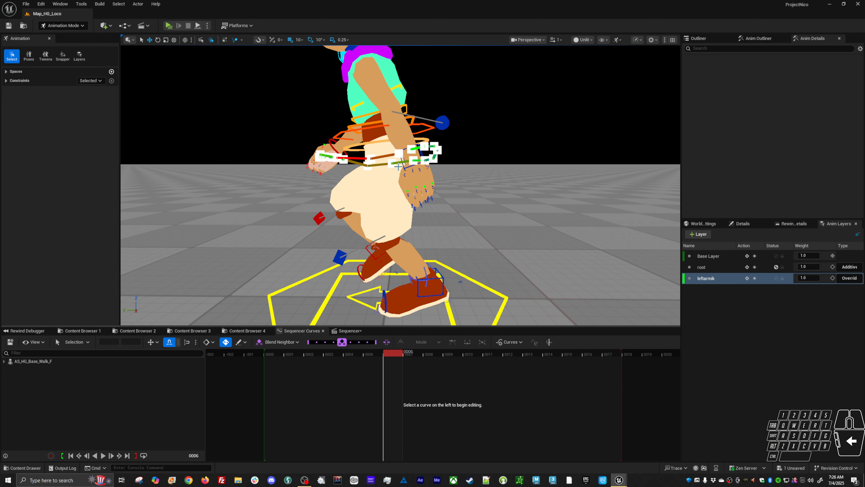
Step: Go back to frame 3 and select the left hand IK control
click(405, 166)
click(405, 205)
key(Left)
key(Left)
key(Left)
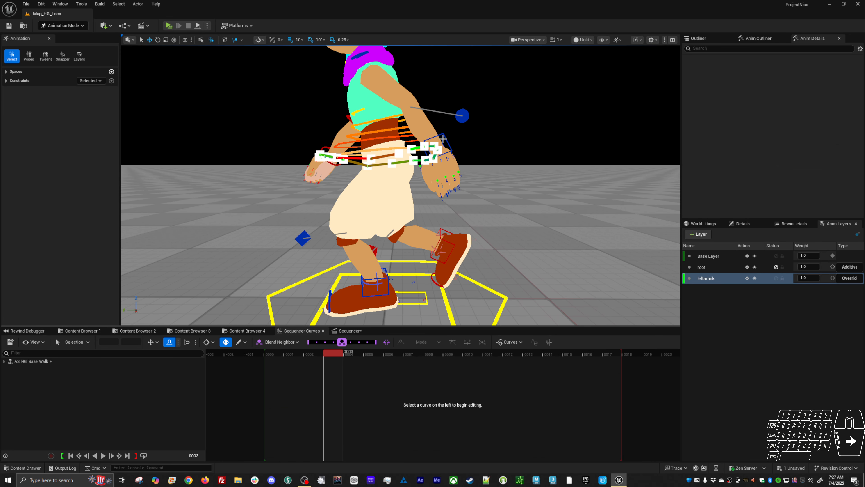
click(443, 138)
Step: Step between frames 0 and 7 and replay the start of the walk to examine the left hand's path
key(Right)
key(Right)
key(Right)
key(Right)
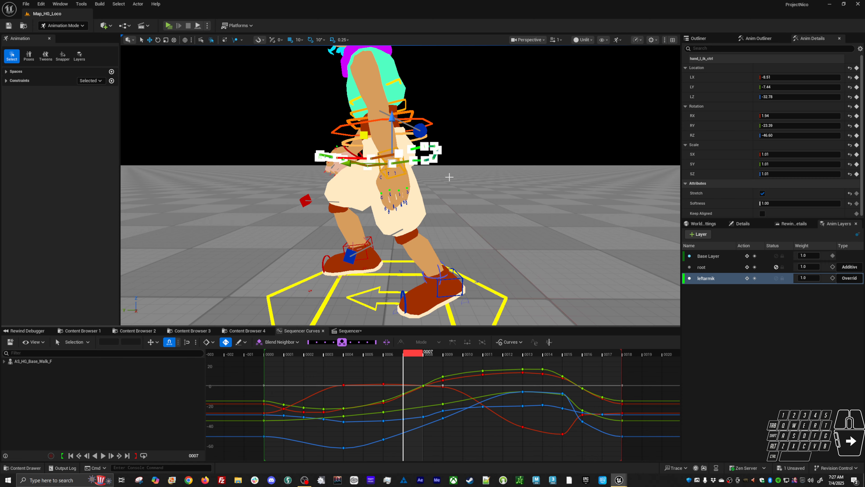
key(Left)
key(Left)
key(Left)
key(Left)
key(Left)
key(Left)
key(Left)
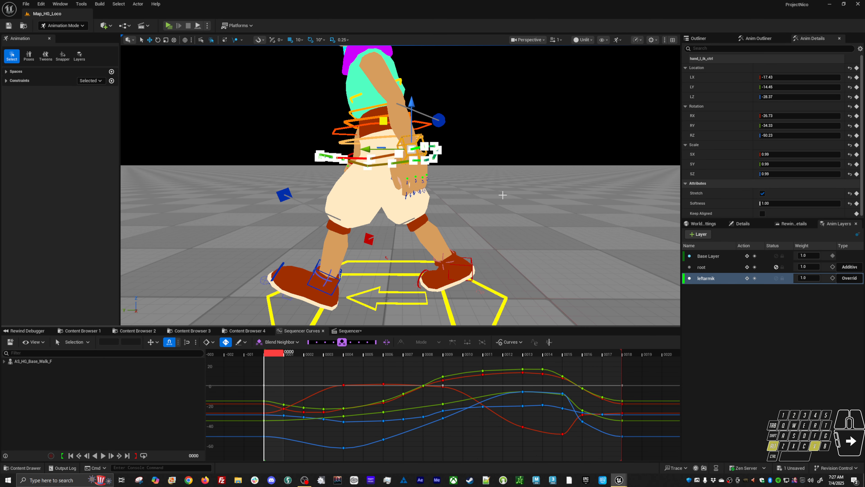
key(alt+v)
alt+drag(492, 195, 494, 187)
key(alt+v)
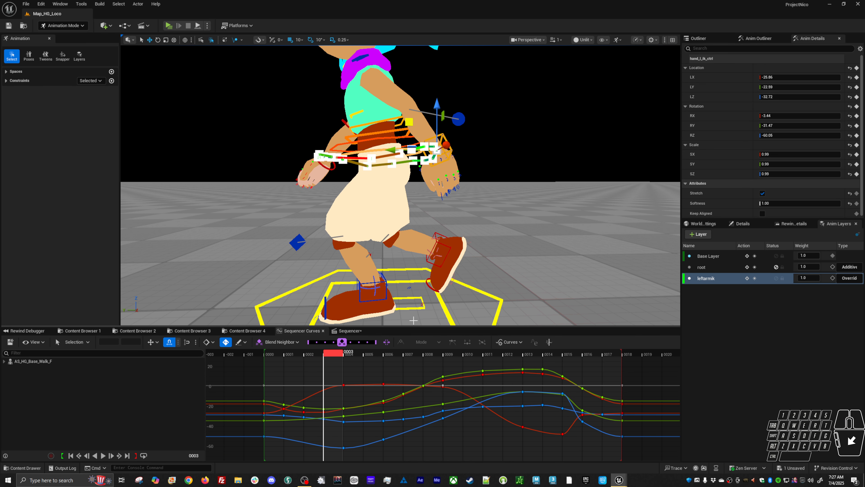
Step: At frame 8, raise the left hand IK control slightly to about LX -0.88, LY 1.42, LZ -29.20
click(271, 355)
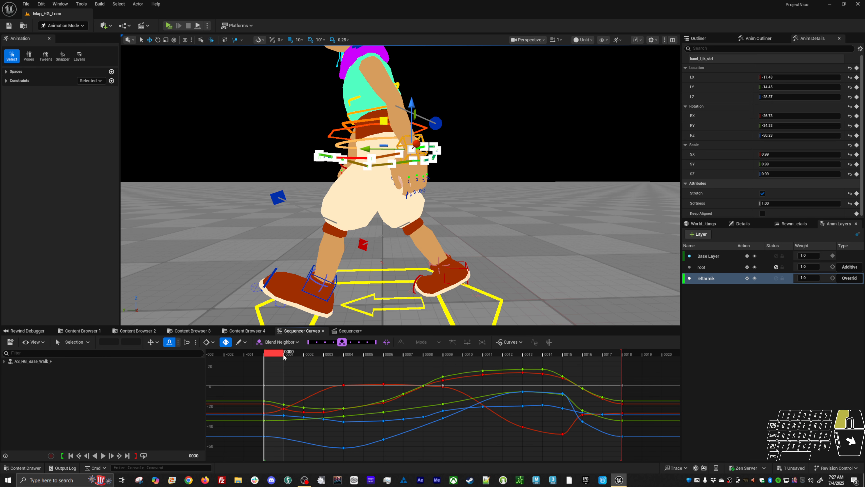
drag(284, 357, 435, 353)
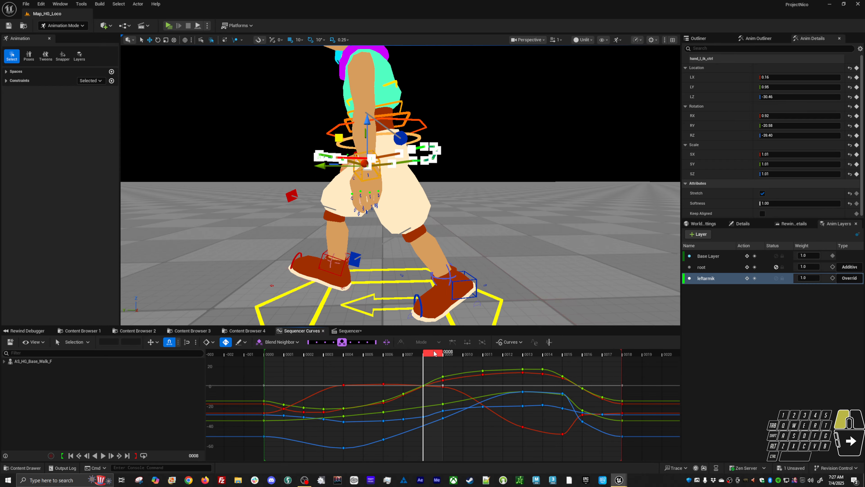
drag(368, 147, 377, 143)
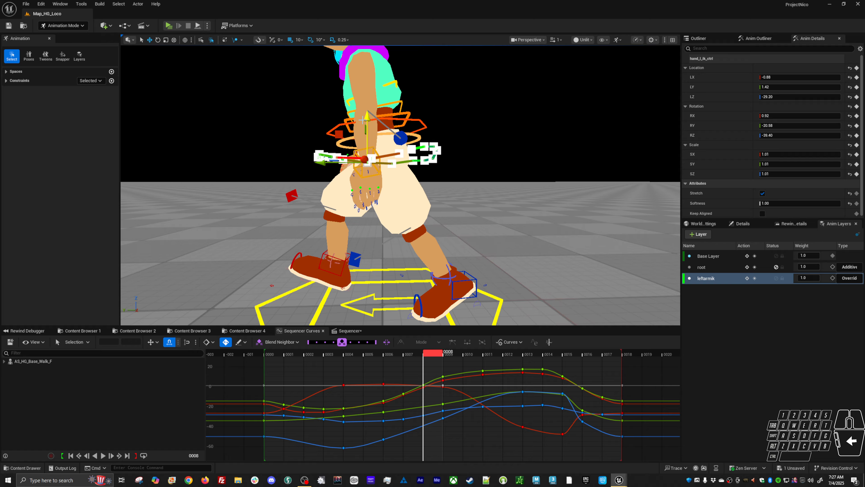
Step: Try lowering the body control at frame 8 to about LZ -4.53, undo it, and reselect the left hand IK control
click(380, 128)
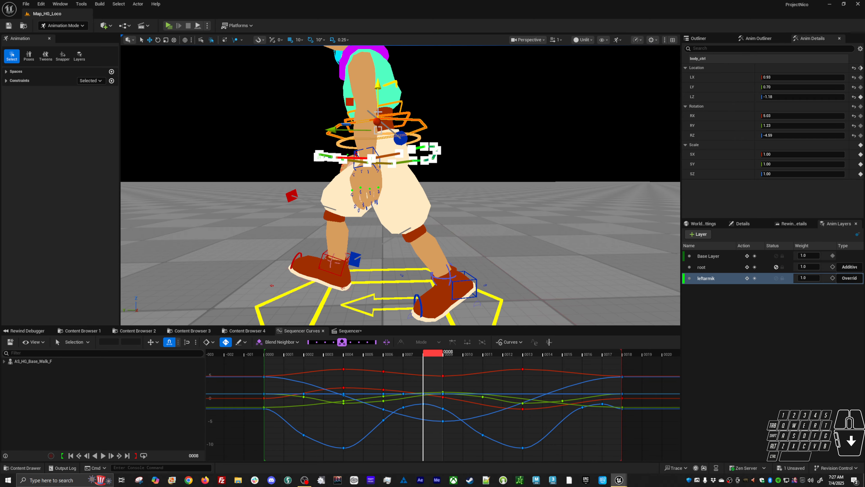
mouse_move(381, 128)
mouse_down()
mouse_move(380, 160)
mouse_move(382, 112)
mouse_up()
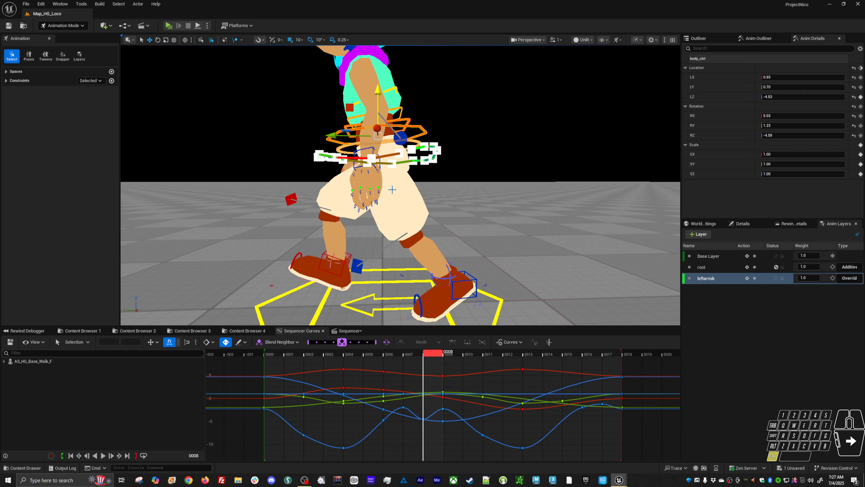
key(ctrl+z)
click(376, 149)
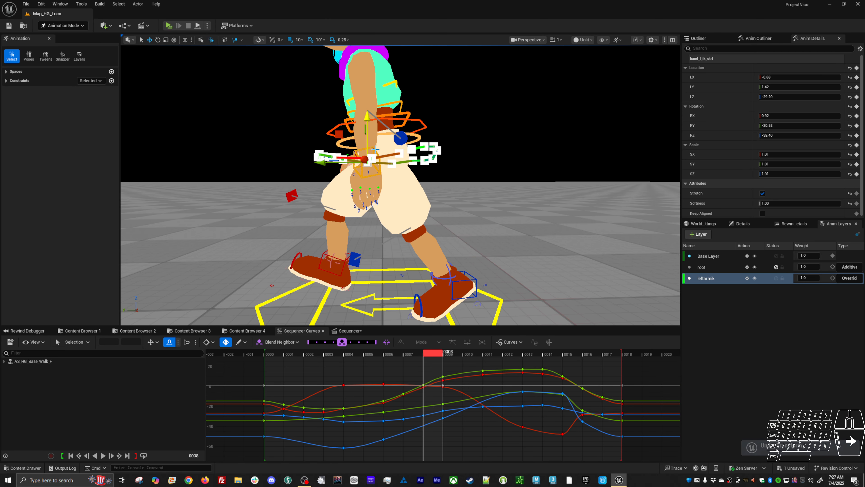
Step: Replay the walk from frame 0 and step forward to frame 13 to review the left hand's forward swing
key(Left)
key(Left)
key(Right)
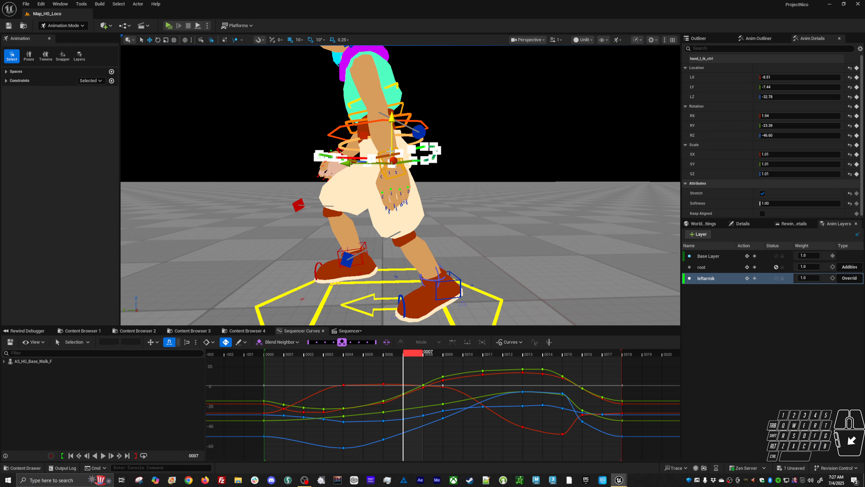
drag(293, 351, 277, 356)
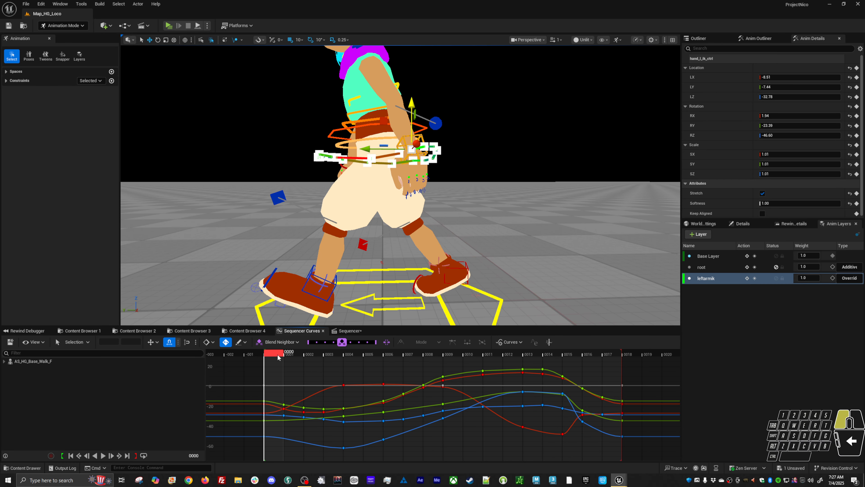
key(space)
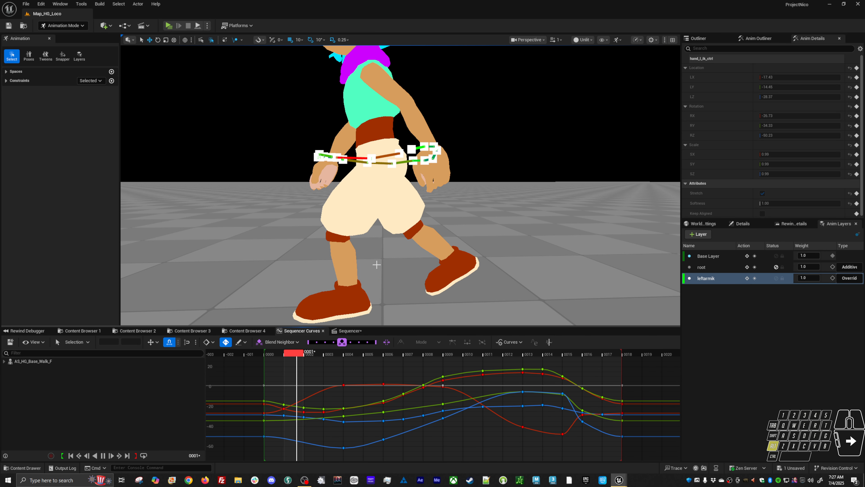
key(space)
key(Left)
key(Right)
key(Right)
key(Right)
key(Right)
key(Right)
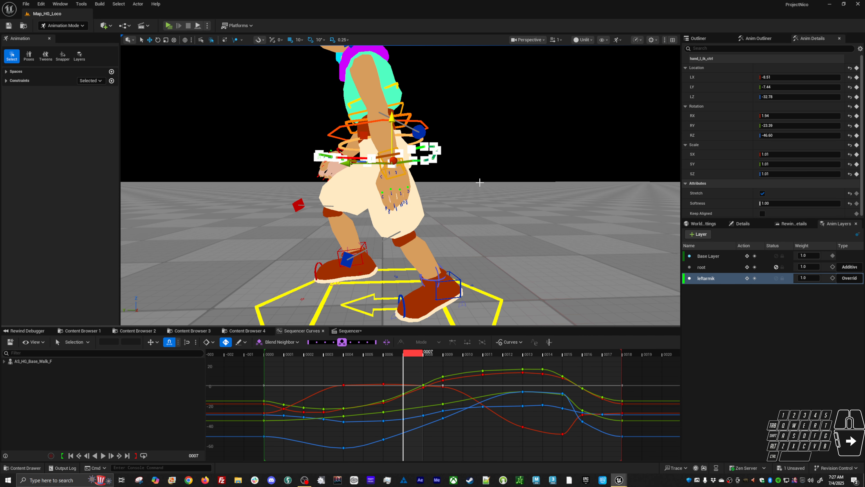
key(Right)
key(Right)
key(Right)
key(Right)
key(Right)
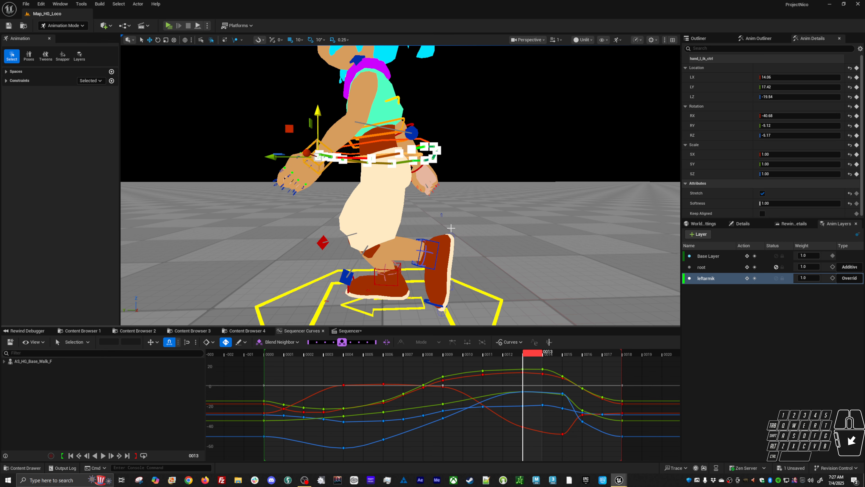
Step: Step back and forth between frames 11 and 16 to examine the left hand's spacing around its forward extreme
key(Right)
key(Right)
key(Left)
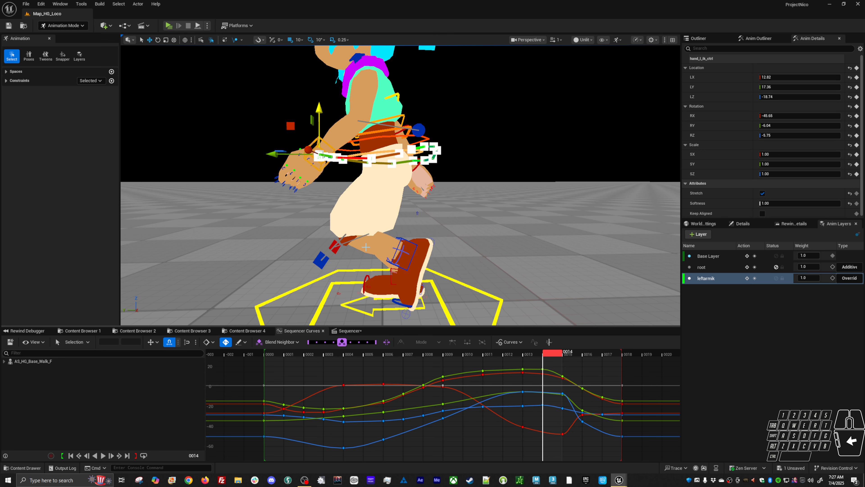
key(Left)
key(Right)
key(Right)
key(Right)
key(Left)
key(Left)
key(Right)
key(Left)
key(Left)
key(Left)
key(Left)
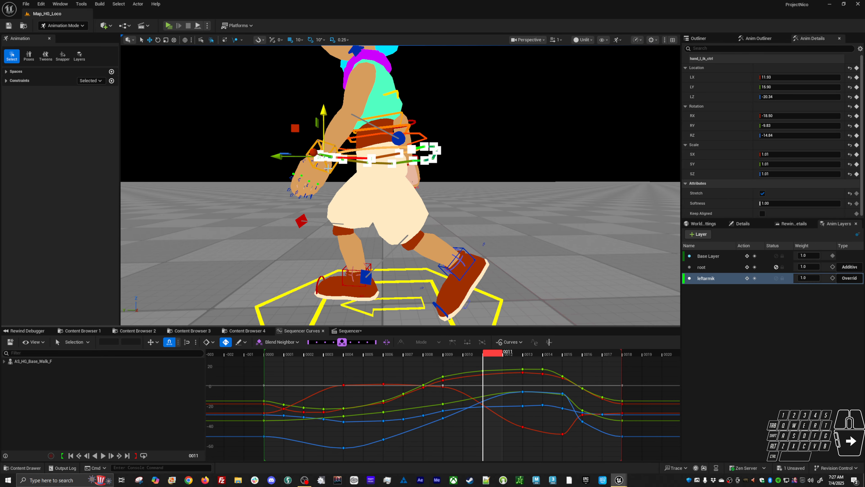
Step: At frame 14, pull the left hand IK control back to about LX 10.55, LY 15.41, LZ -19.38
key(Right)
key(Right)
key(Right)
key(Right)
key(Left)
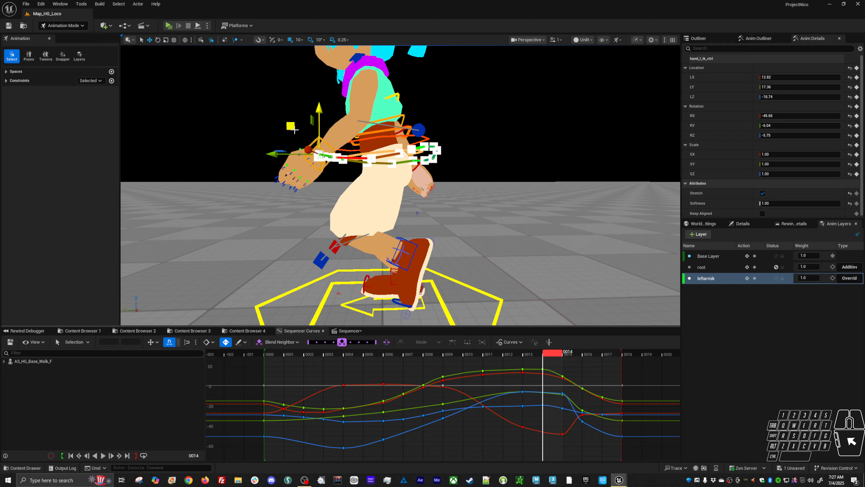
key(Left)
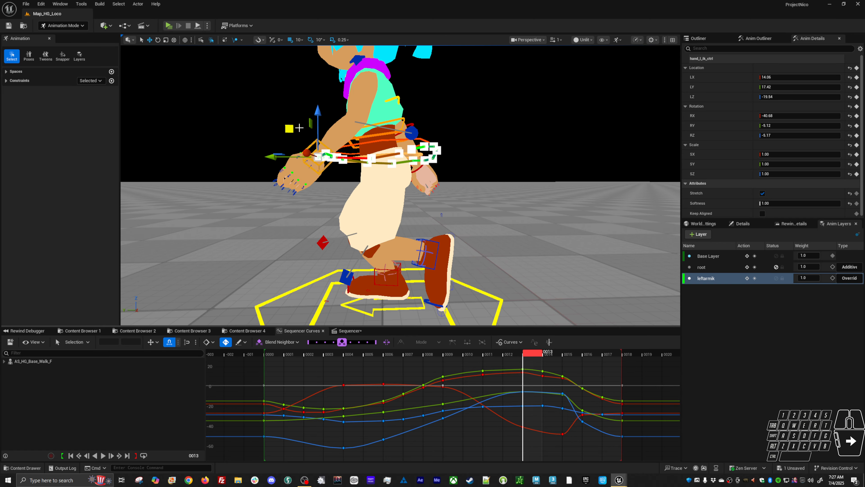
Step: At frame 15, move the left hand IK control back and down to about LX 4.47, LY 6.93, LZ -22.96
key(Right)
key(Right)
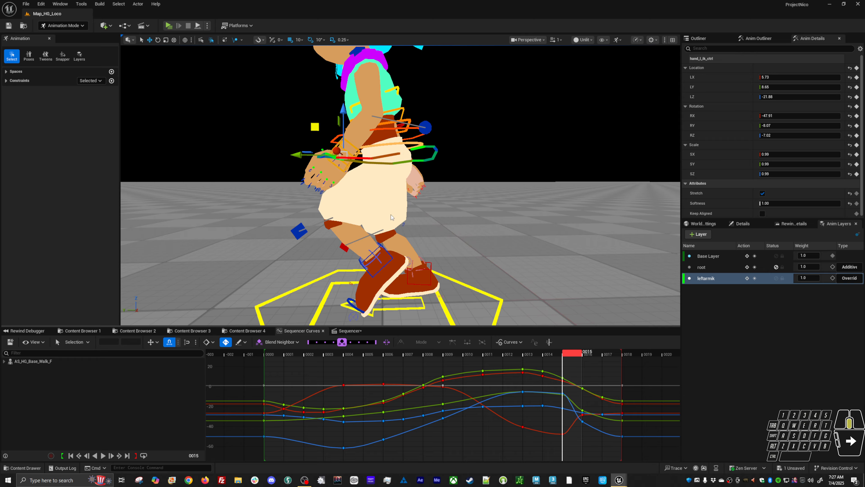
middle_drag(392, 214, 394, 214)
key(Left)
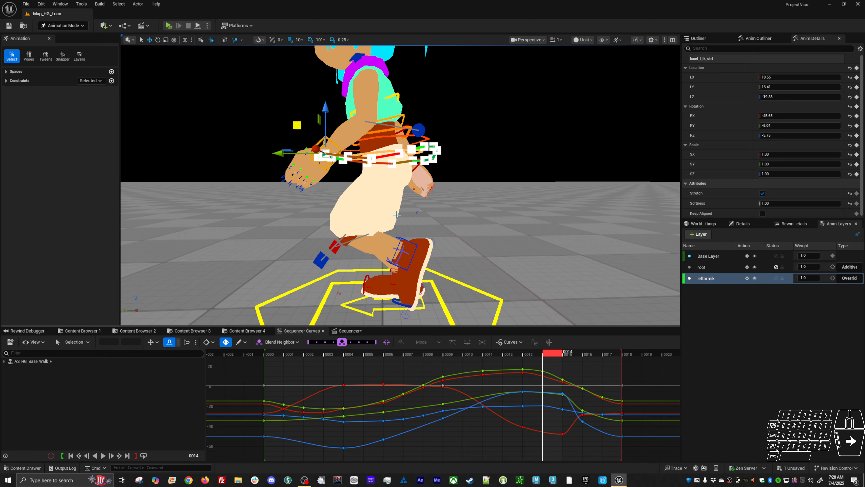
key(Right)
key(Right)
key(Right)
key(Left)
key(Left)
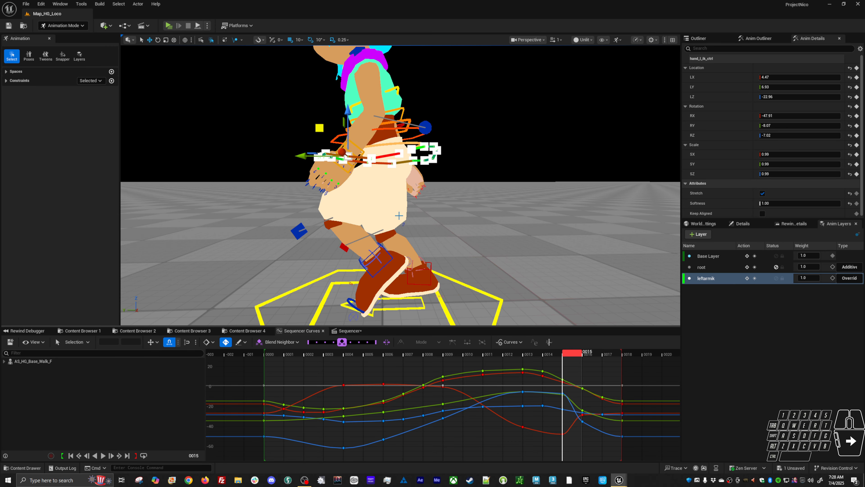
Step: Flip repeatedly between frames 14 and 17 to examine how the left hand travels into its backward swing
key(Right)
key(Left)
key(Right)
key(Left)
key(Left)
key(Right)
key(Right)
key(Left)
key(Right)
key(Left)
key(Right)
key(Left)
key(Right)
key(Right)
key(Left)
key(Left)
key(Right)
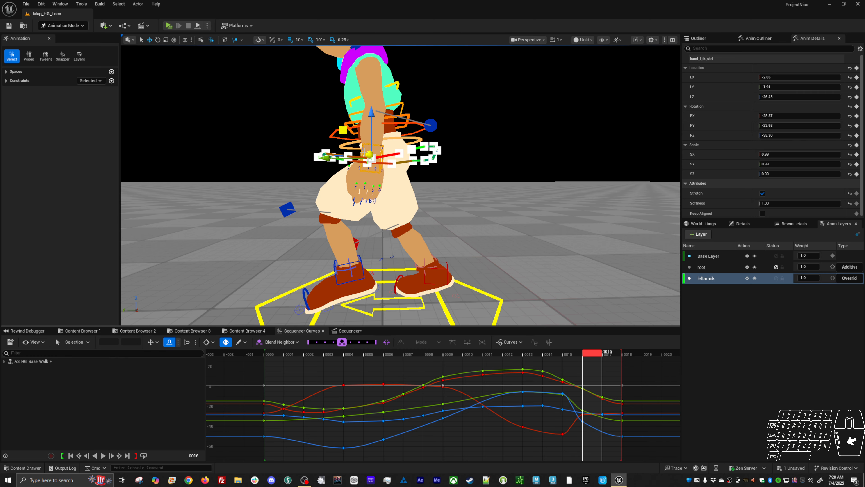
Step: At frame 16, move the left hand IK control farther back to about LX -5.28, LY -4.24, LZ -26.86
click(350, 133)
drag(351, 133, 353, 130)
key(Left)
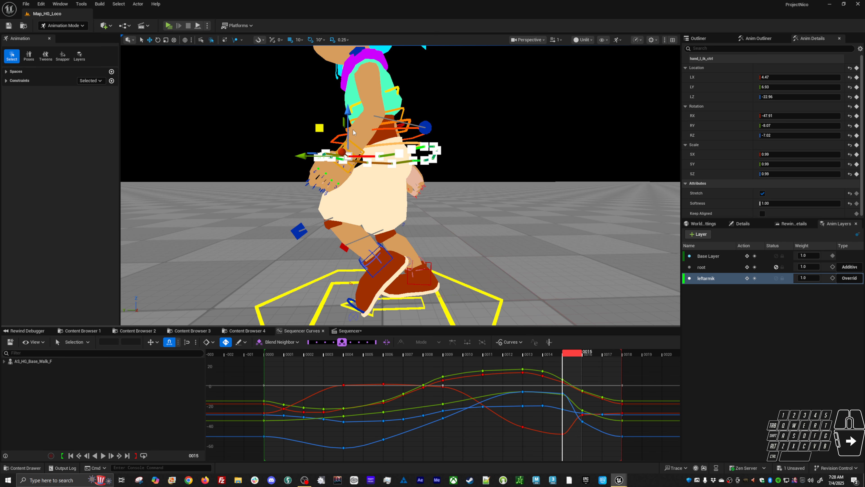
Step: Step through frames 15 to 18 to check the left hand's spacing toward the end of the loop
key(Right)
key(Right)
key(Right)
key(Left)
key(Left)
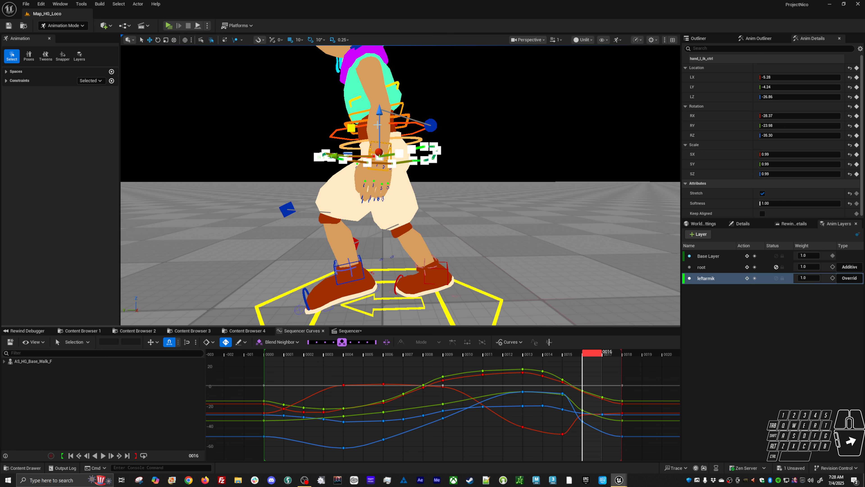
key(Right)
key(Left)
key(Left)
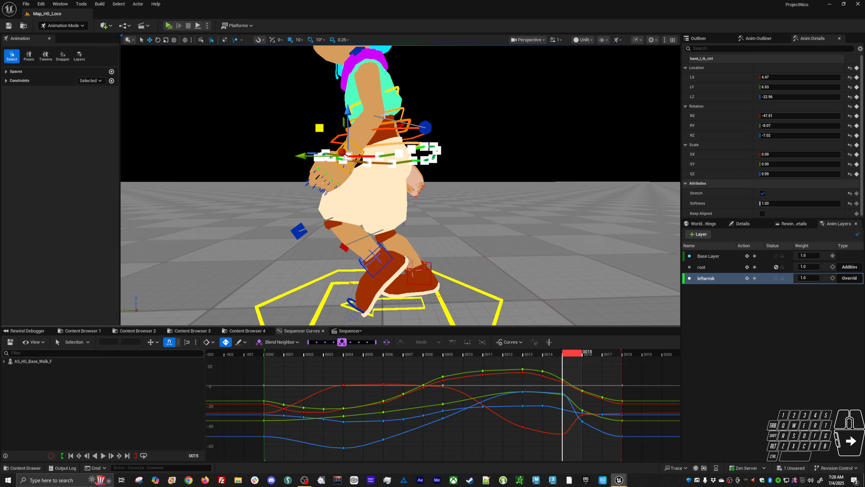
key(Right)
key(Right)
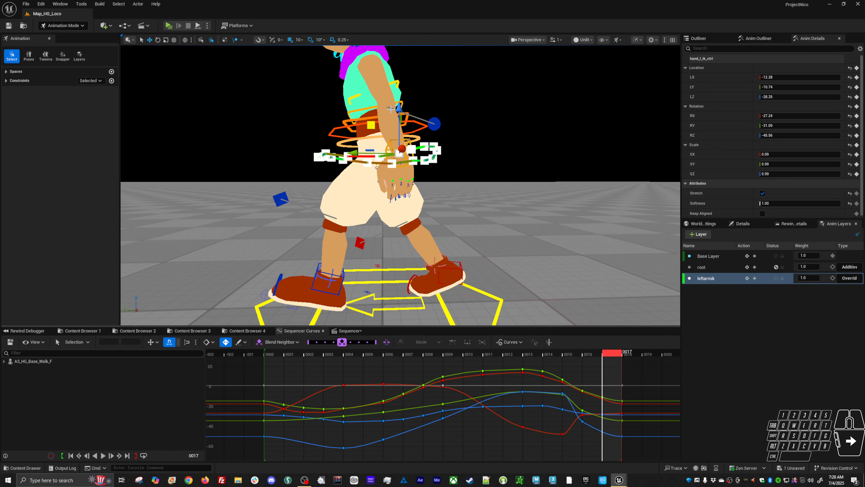
key(Right)
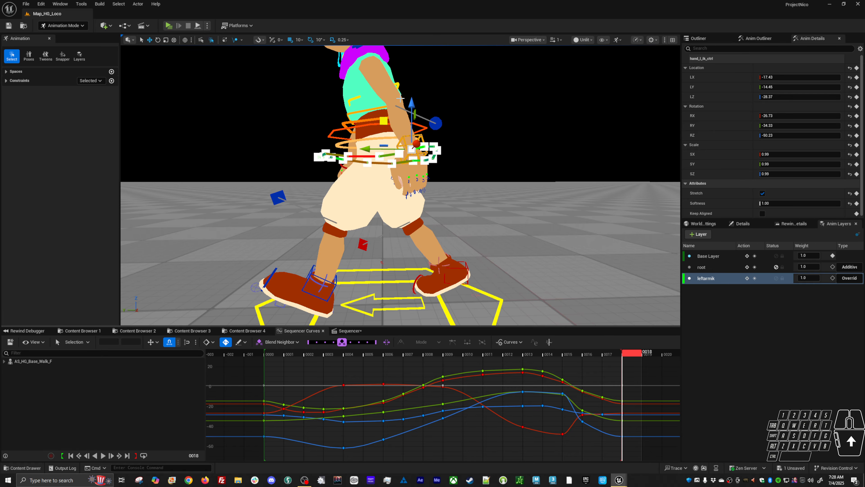
key(Left)
key(Left)
key(Left)
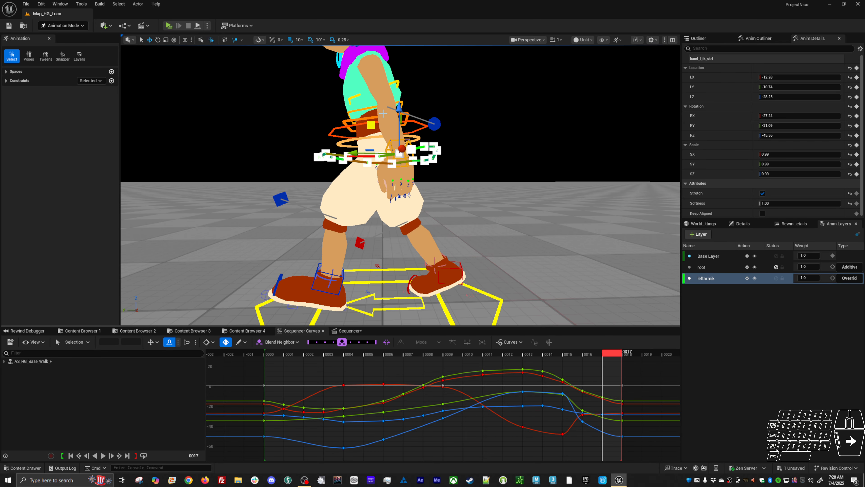
key(Right)
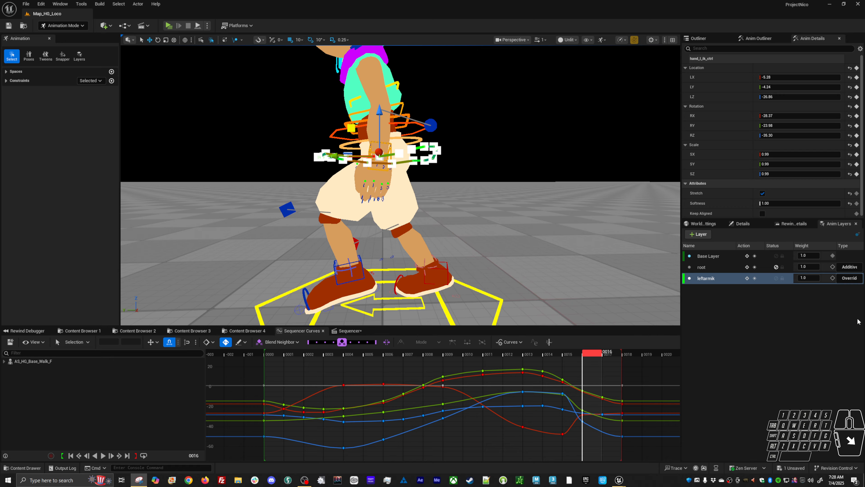
Step: Capture a Snipping Tool snip of the character's torso and arm, and draw a red swing arc with spacing ticks over it
key(super+shift+s)
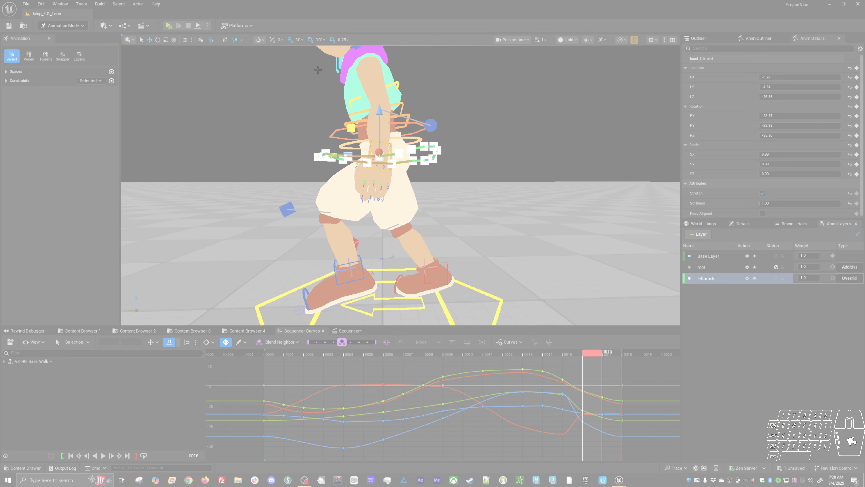
drag(293, 45, 483, 238)
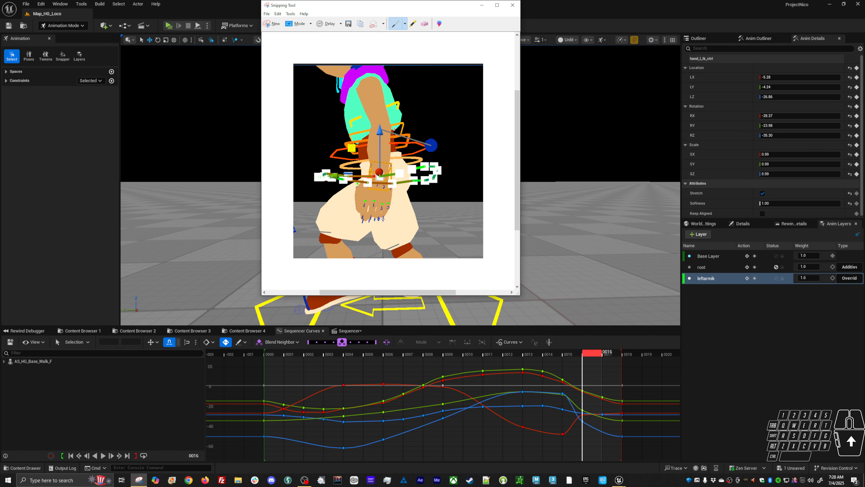
click(404, 24)
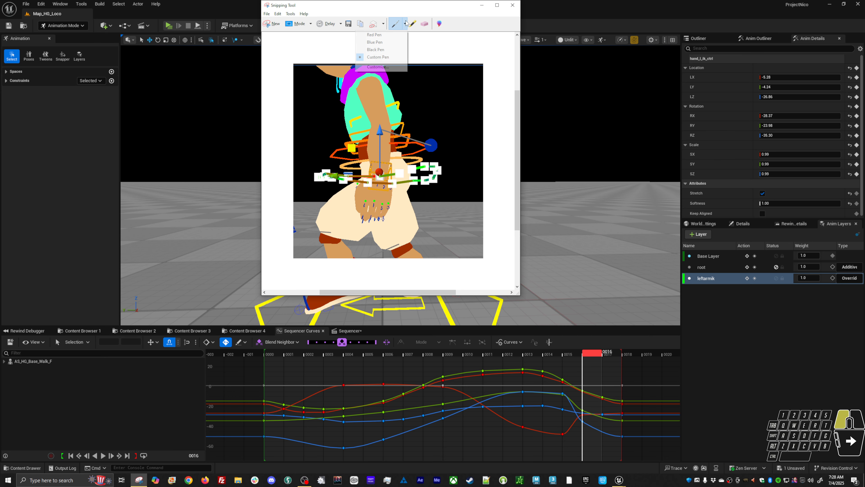
click(377, 67)
click(350, 75)
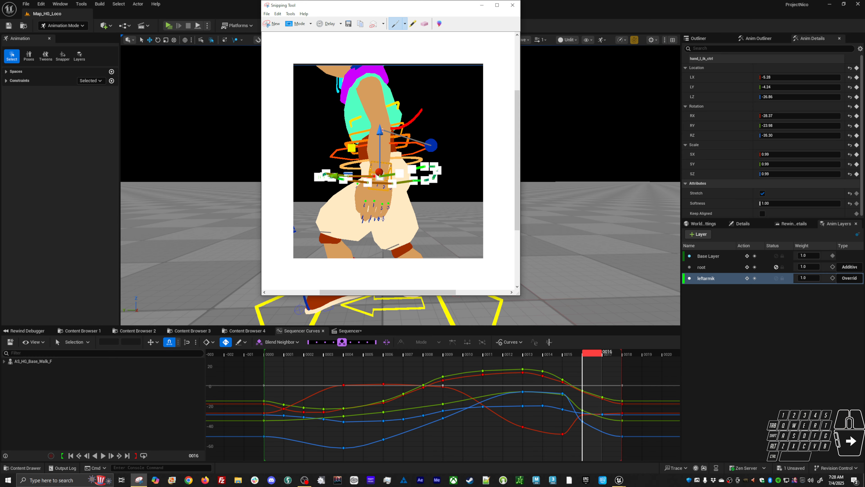
drag(382, 130, 422, 98)
drag(416, 105, 423, 111)
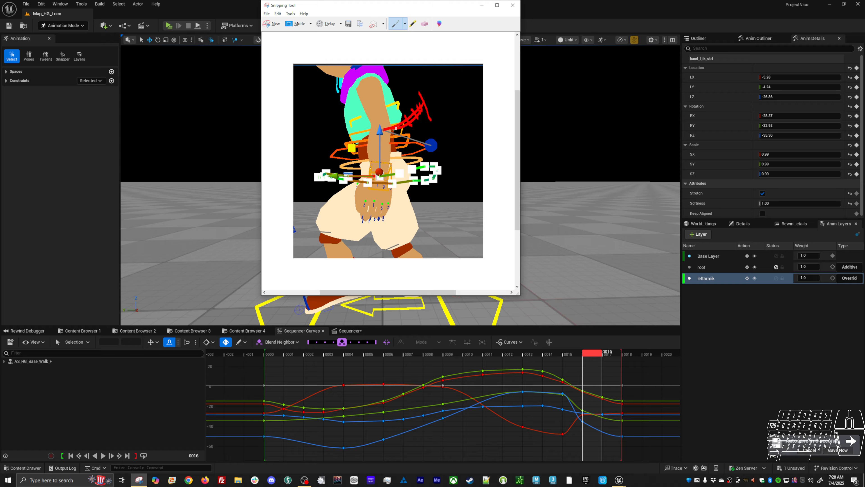
Step: Set the custom pen colour to Fuchsia, draw a second arc with spacing marks beside the red one, and close the snip
click(405, 23)
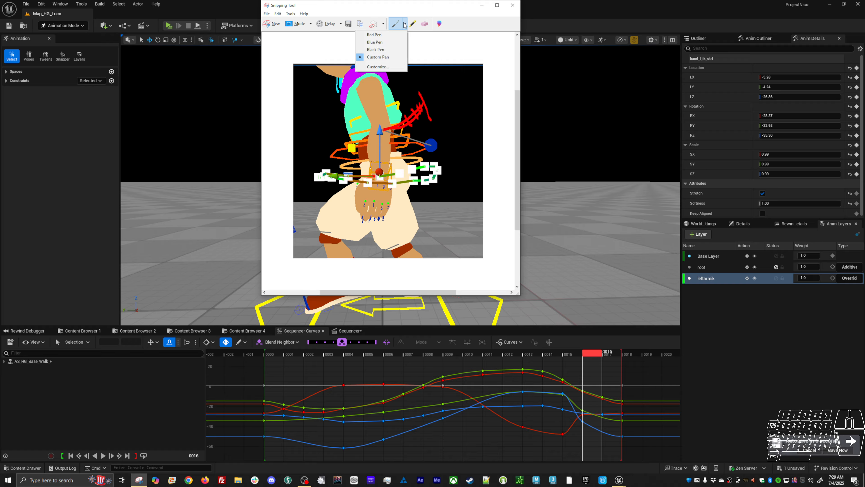
click(380, 67)
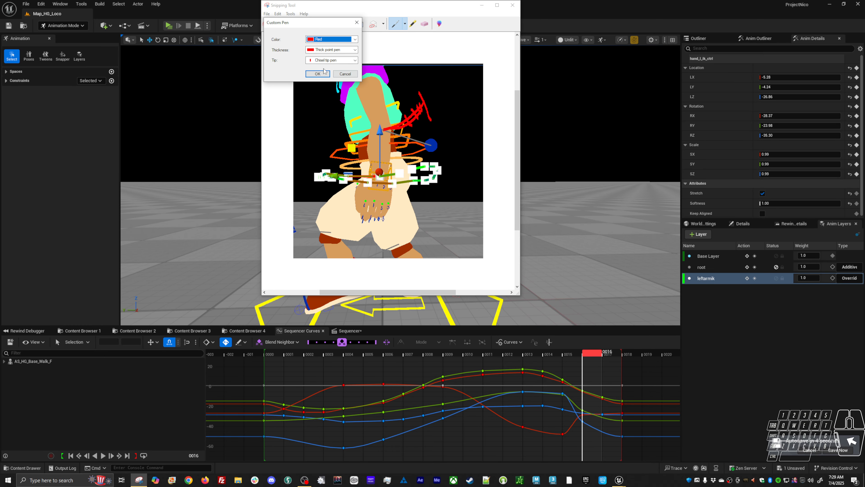
click(331, 60)
click(334, 67)
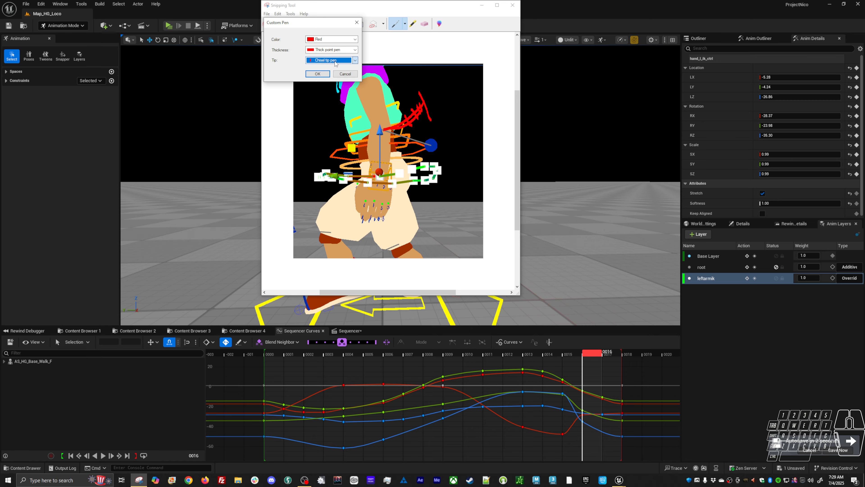
click(338, 39)
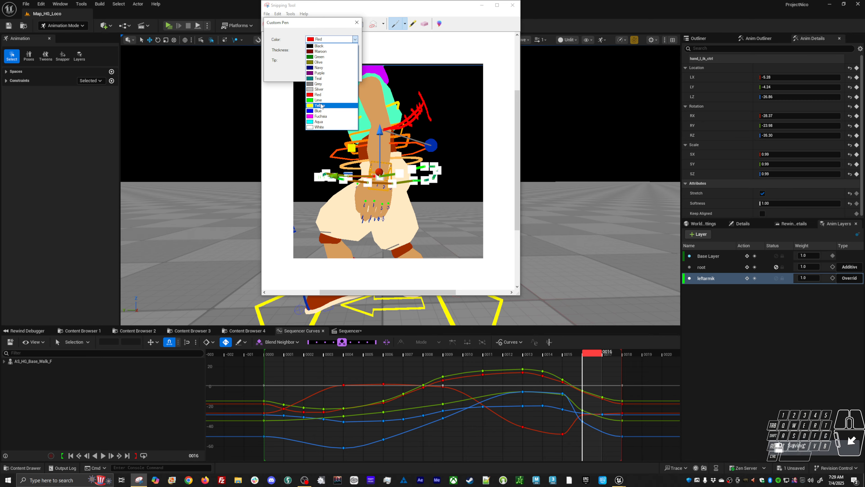
click(321, 117)
click(328, 74)
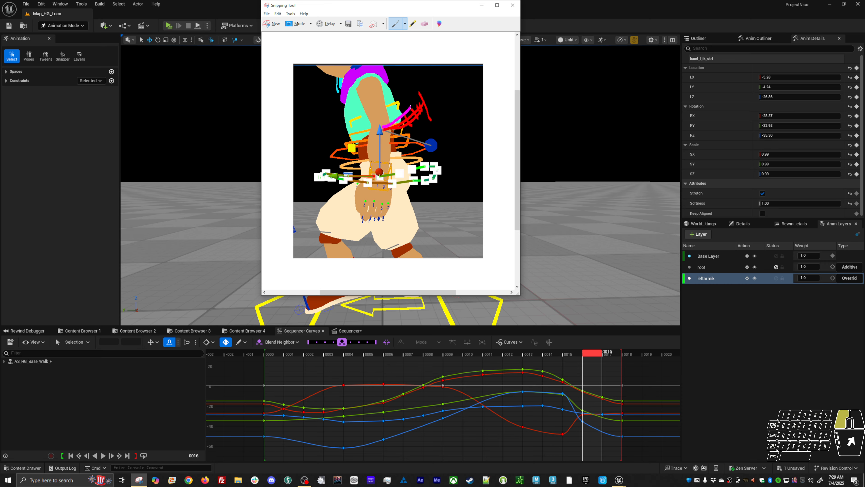
mouse_move(417, 90)
mouse_down()
mouse_move(425, 107)
mouse_move(402, 125)
mouse_move(413, 114)
mouse_up()
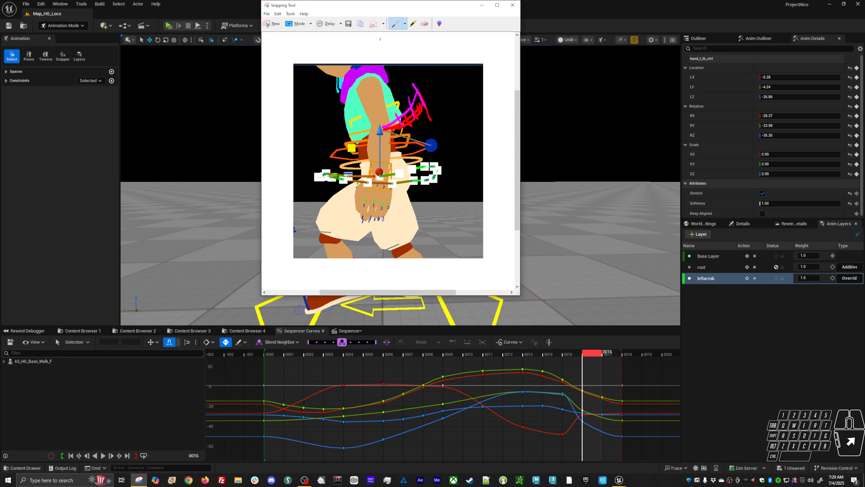
click(422, 29)
click(396, 26)
drag(414, 92, 419, 101)
click(512, 4)
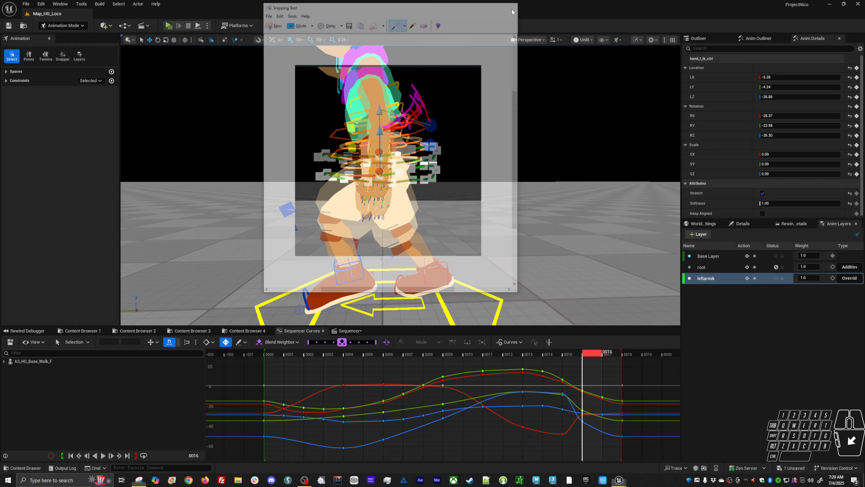
Step: Play the walk loop, and step through frames 14 to 18 to check the left hand's spacing
key(space)
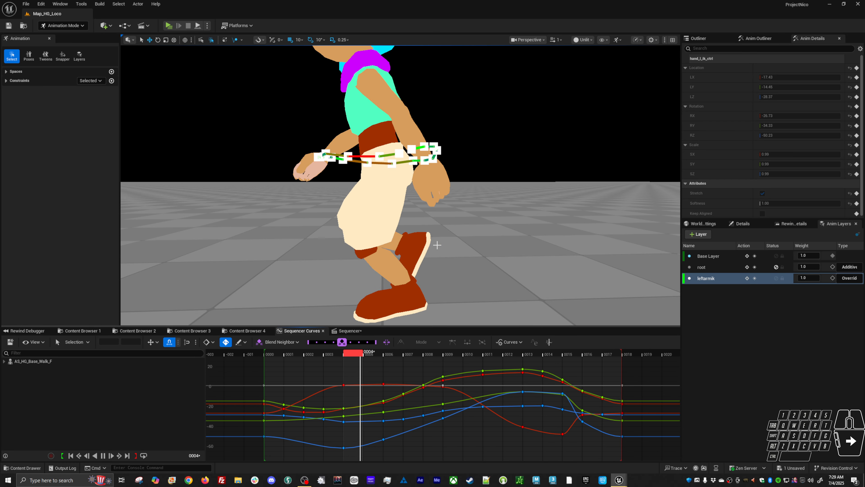
key(space)
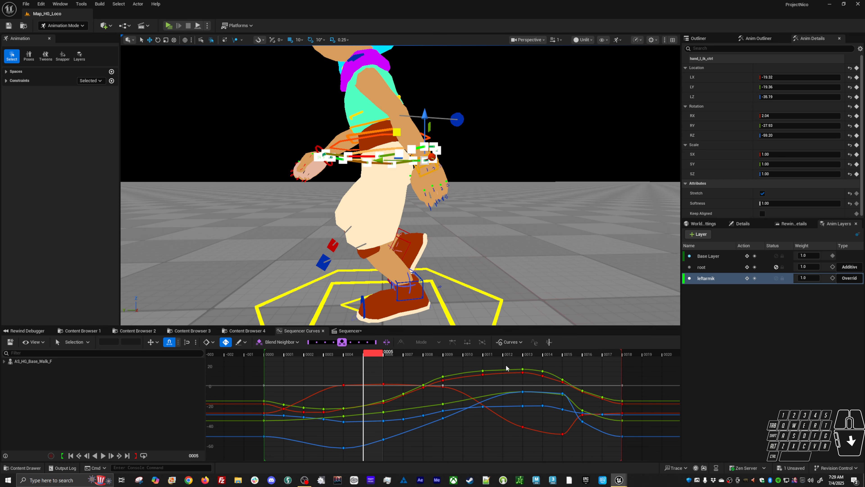
drag(464, 353, 524, 345)
key(Right)
key(Right)
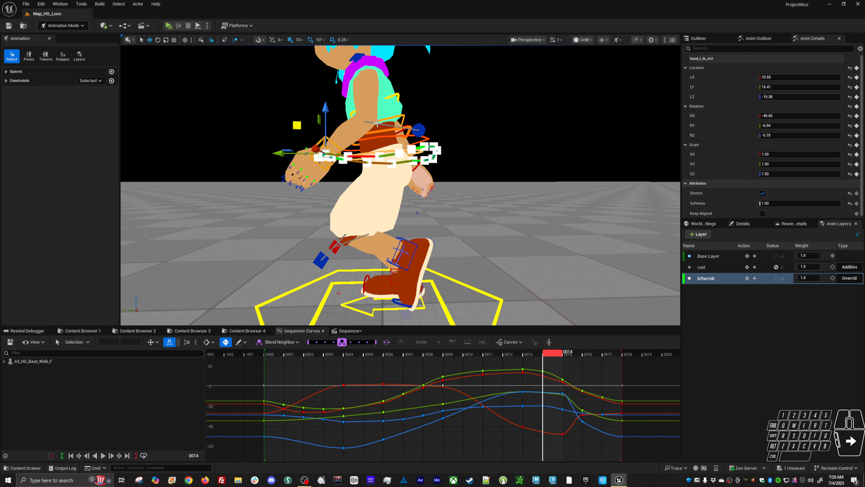
key(Right)
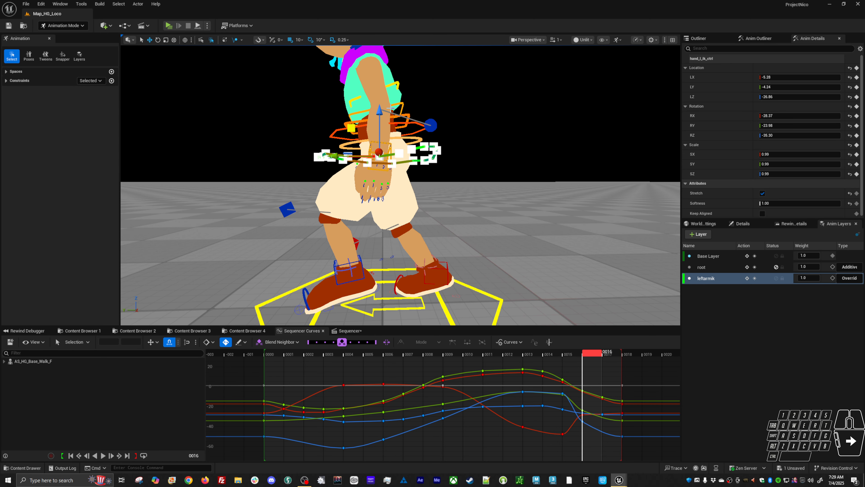
key(Right)
key(Right)
key(Left)
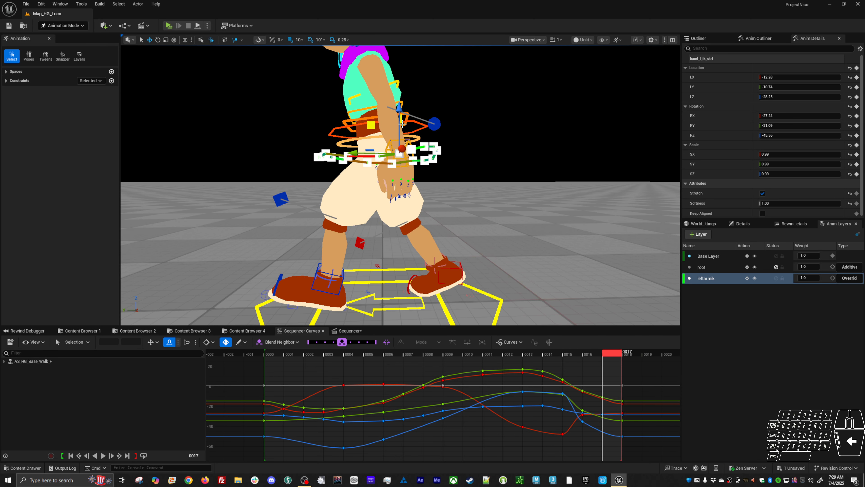
Step: At frame 17, nudge the left hand IK control up and back to about LX -12.97, LY -10.42, LZ -27.40
drag(403, 123, 401, 132)
key(ctrl+z)
key(Left)
key(Right)
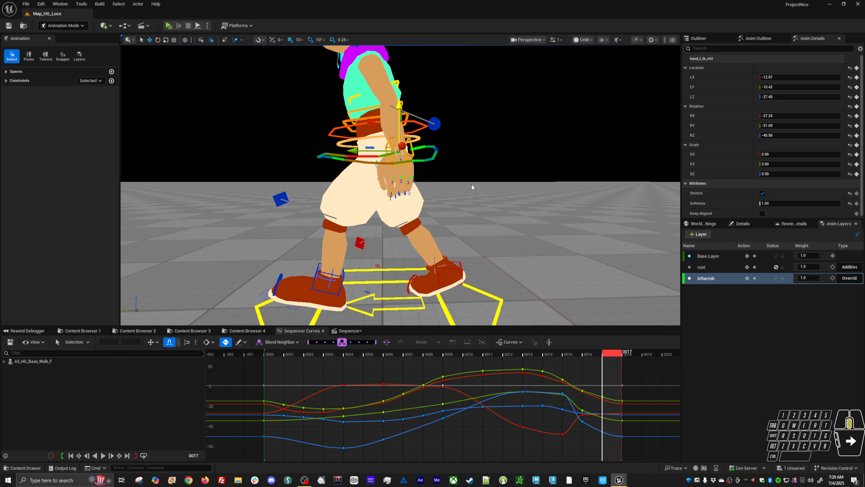
Step: Flip between frames 16 and 18 and across the loop point to frame 1 to examine the left hand's arc
key(Left)
key(Right)
key(Right)
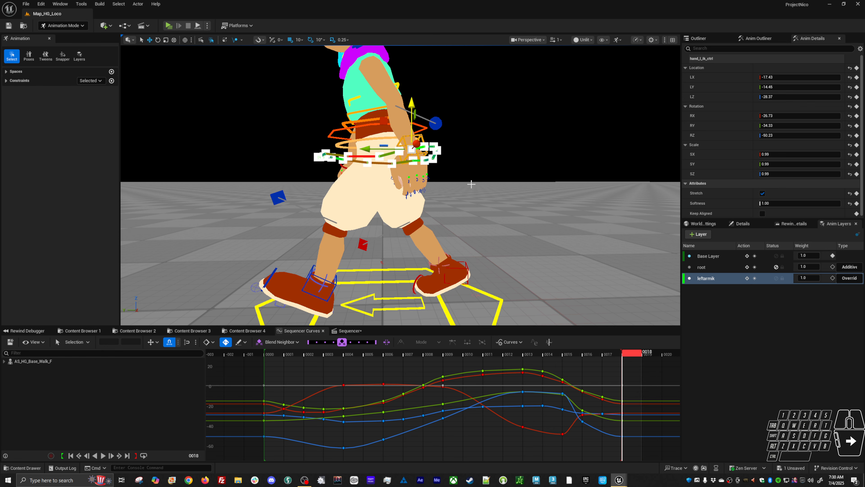
key(Right)
key(Right)
key(Left)
key(Left)
key(Left)
key(Right)
key(Right)
key(Right)
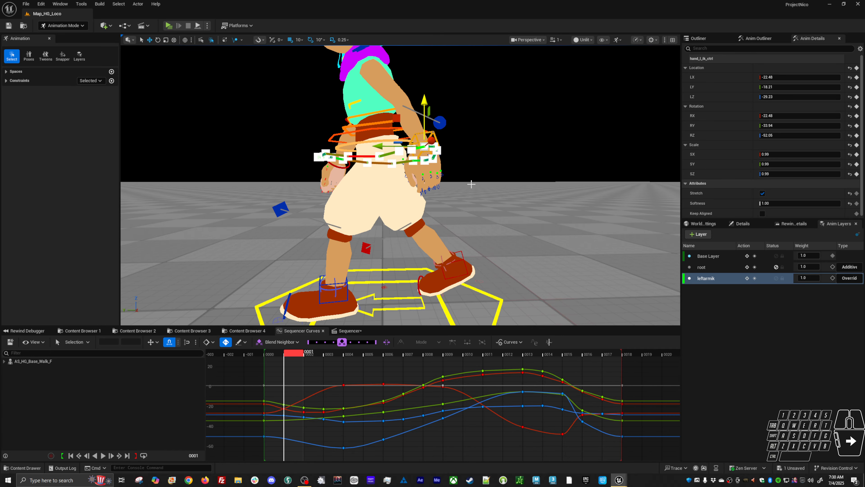
key(Left)
key(Right)
key(Left)
key(Right)
key(Left)
key(Right)
key(Left)
key(Left)
key(Left)
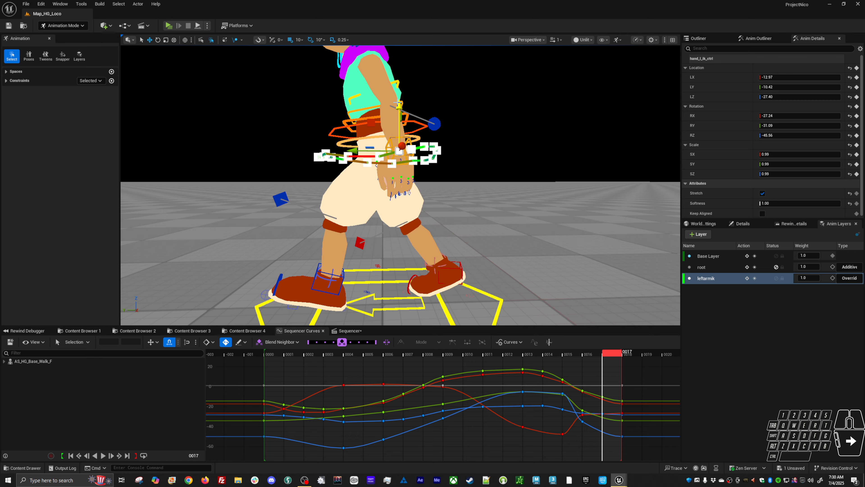
Step: At frame 18, move the left hand IK control to about LX -19.11, LY -14.97, LZ -27.78, and key the same pose at frame 0
key(Right)
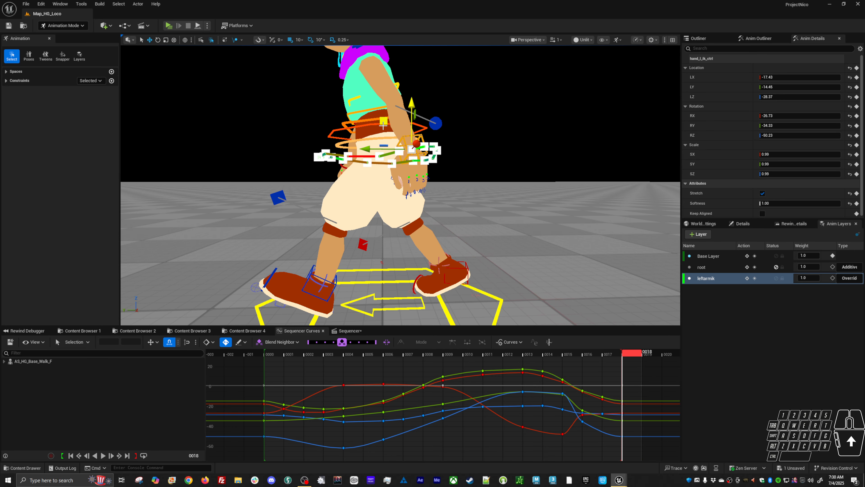
drag(384, 125, 386, 122)
click(275, 355)
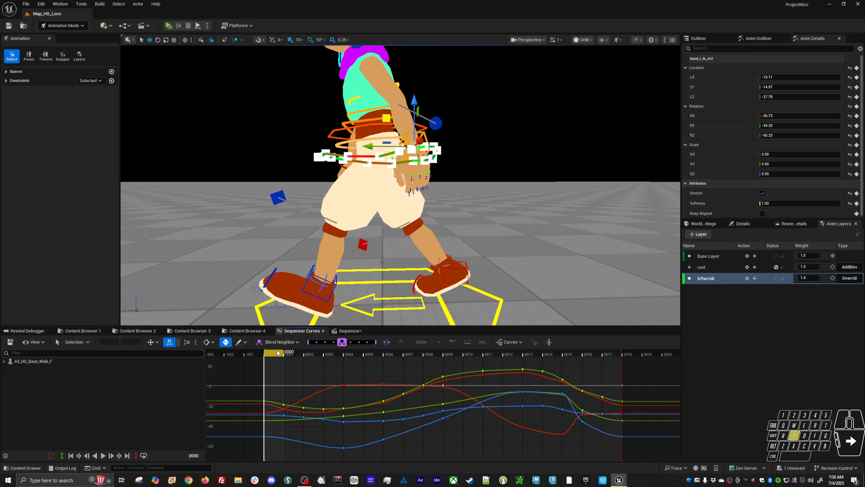
Step: Step back and forth through the first frames and across the loop point to check the left hand's spacing
key(Right)
key(Right)
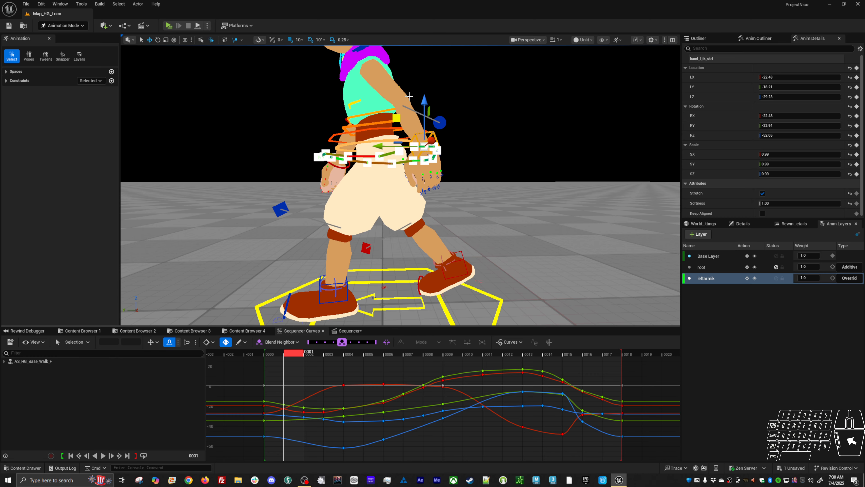
key(Left)
key(Right)
key(Right)
key(Left)
key(Left)
key(Left)
key(Right)
key(Right)
key(Right)
key(Right)
key(Right)
key(Right)
Step: Play the walk loop while viewing the character from several angles and distances to review the left arm swing
key(alt+v)
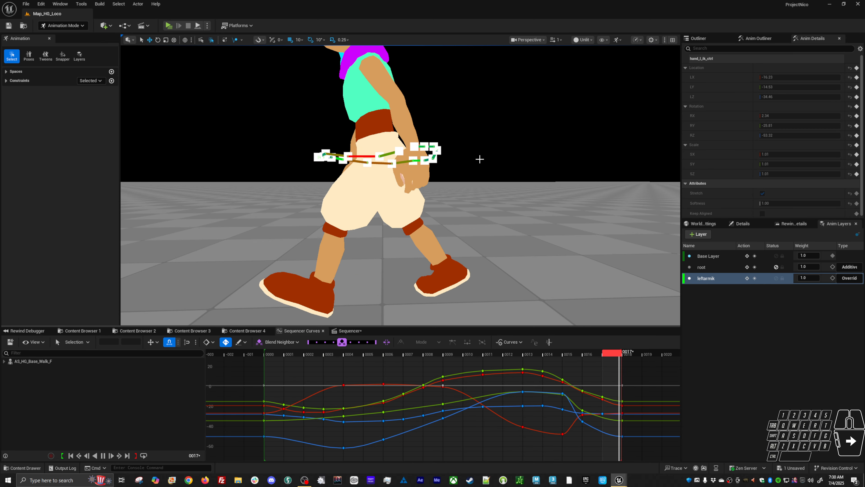
alt+drag(479, 159, 548, 180)
alt+drag(480, 176, 488, 164)
alt+middle_drag(479, 176, 532, 187)
alt+scroll(443, 195, up, 2)
alt+drag(442, 195, 416, 222)
alt+scroll(423, 214, down, 3)
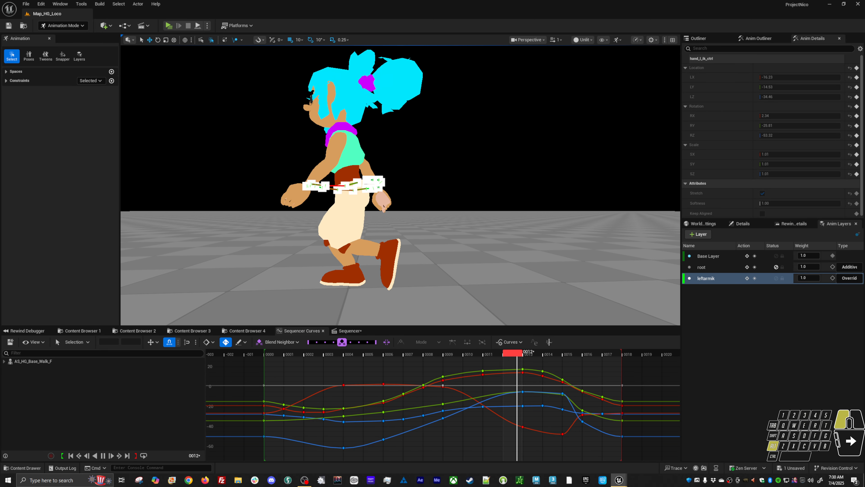
alt+middle_drag(415, 222, 399, 214)
alt+scroll(378, 218, up, 2)
key(alt+v)
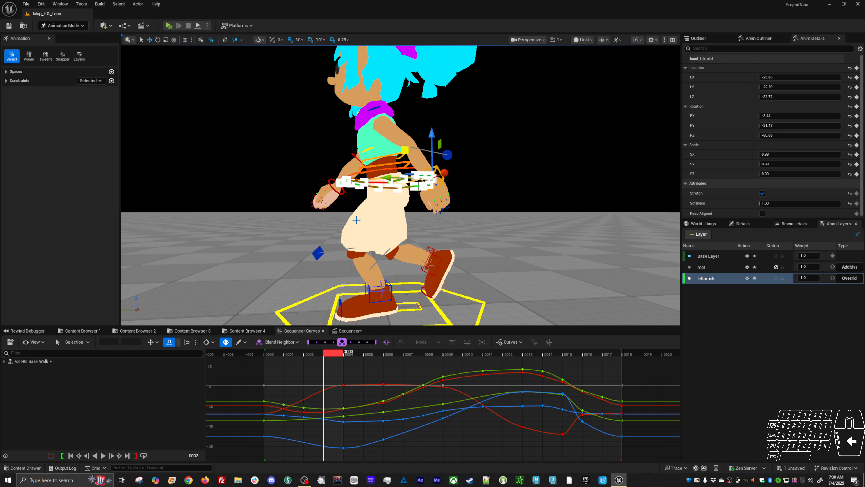
Step: Add further left arm controls to the hand IK selection, and create a new additive animation layer from them
mouse_move(356, 219)
alt+mouse_down()
mouse_move(446, 228)
mouse_move(348, 221)
alt+mouse_up()
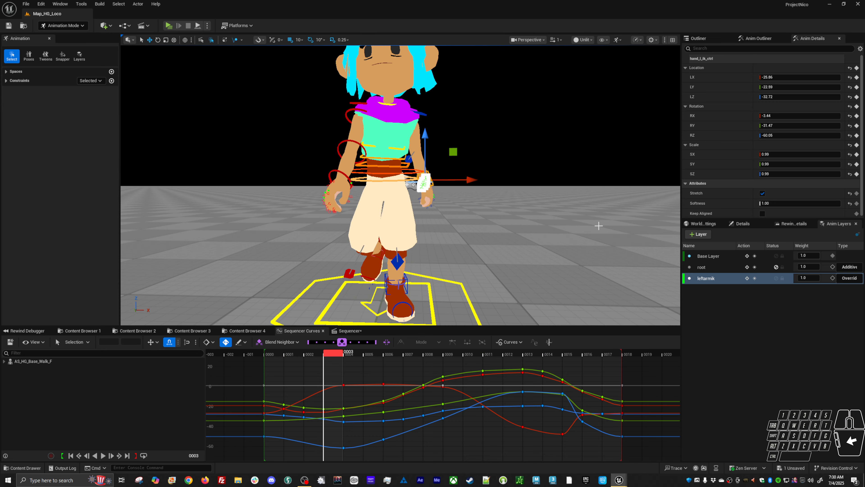
alt+drag(576, 232, 514, 215)
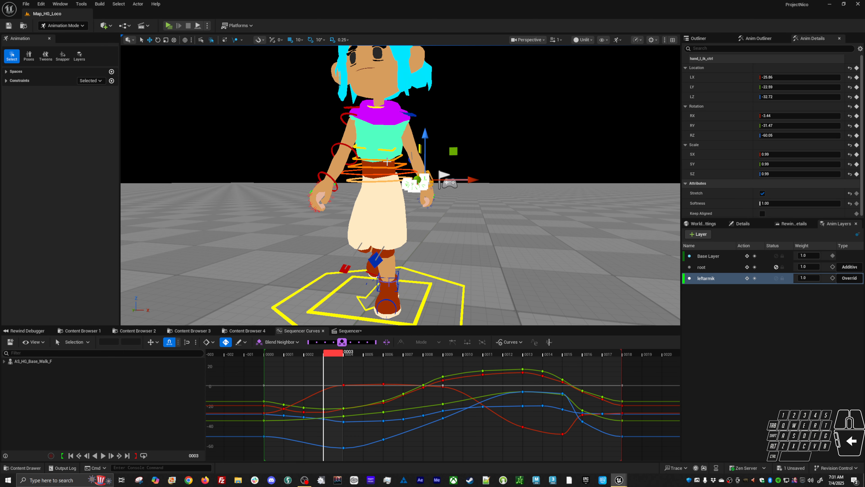
shift+click(407, 145)
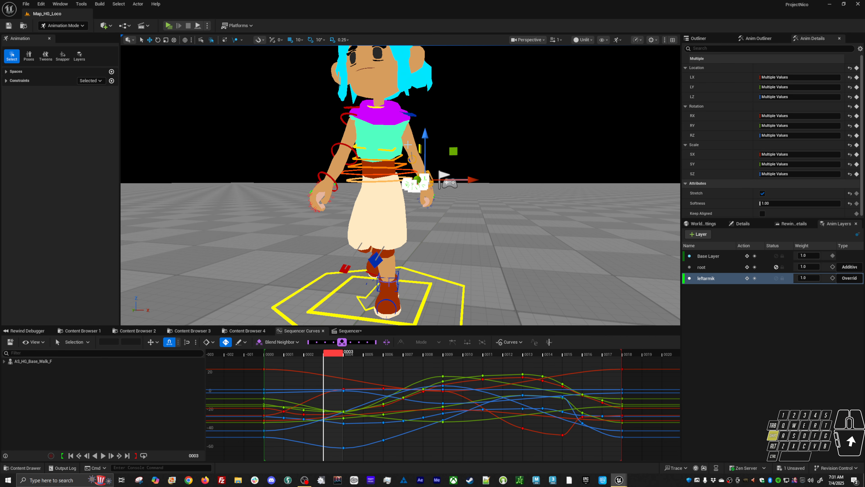
shift+click(414, 119)
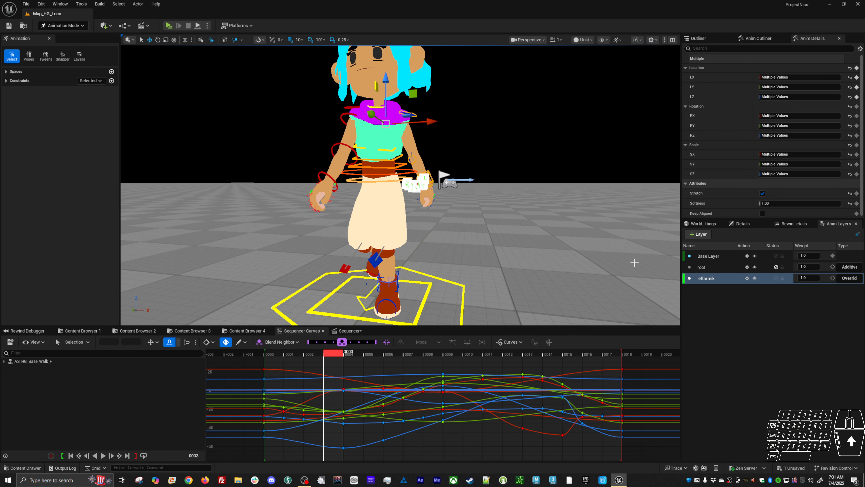
click(697, 235)
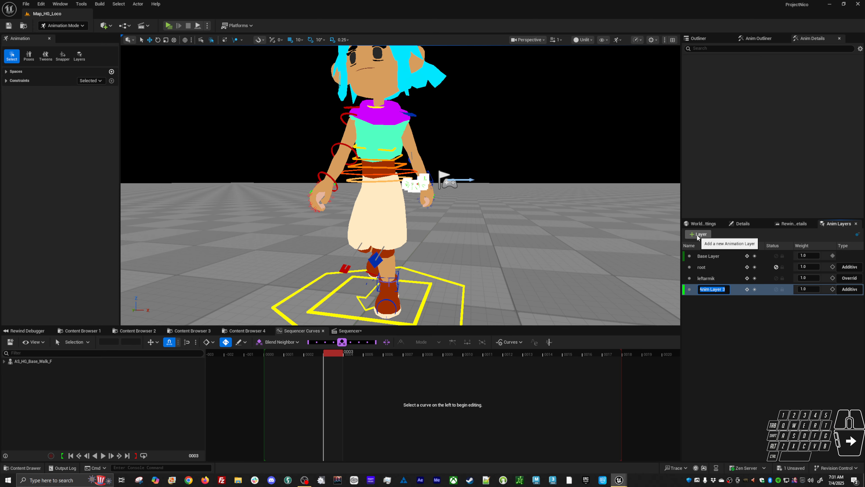
Step: Select the left hand IK control, and play the walk loop from the front to review the arm's side-to-side motion
mouse_move(494, 232)
alt+mouse_down()
mouse_move(471, 232)
mouse_move(483, 224)
alt+mouse_up()
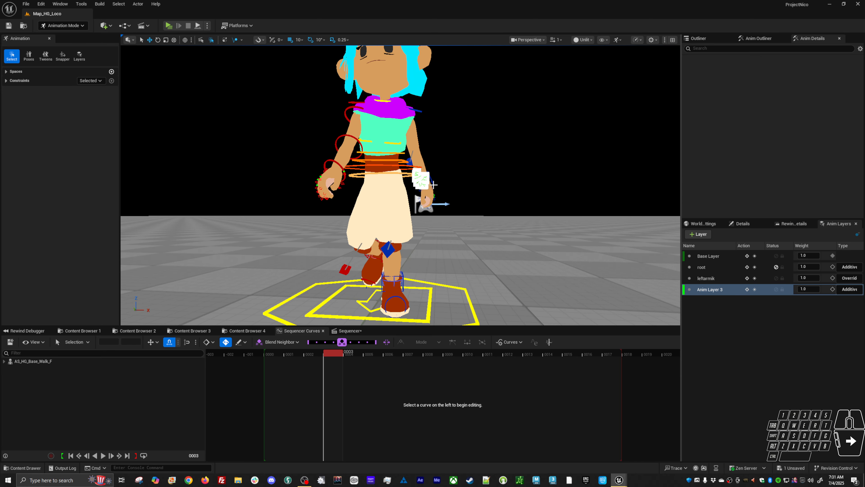
click(424, 181)
key(space)
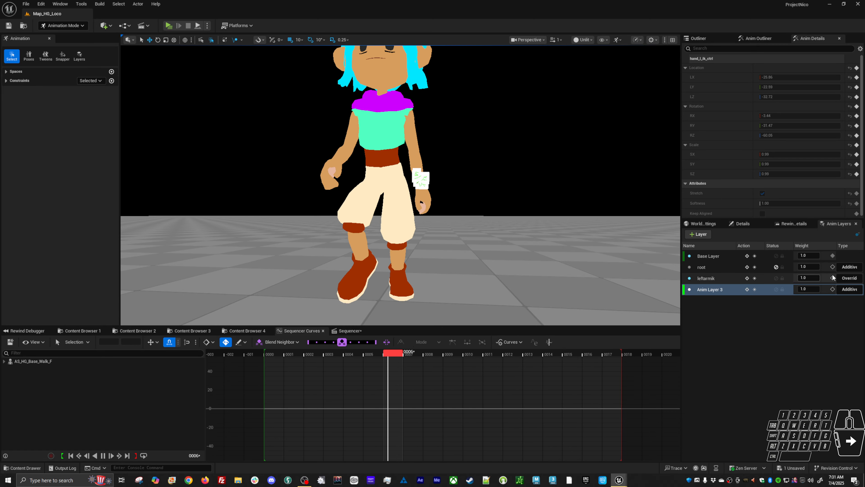
key(alt+v)
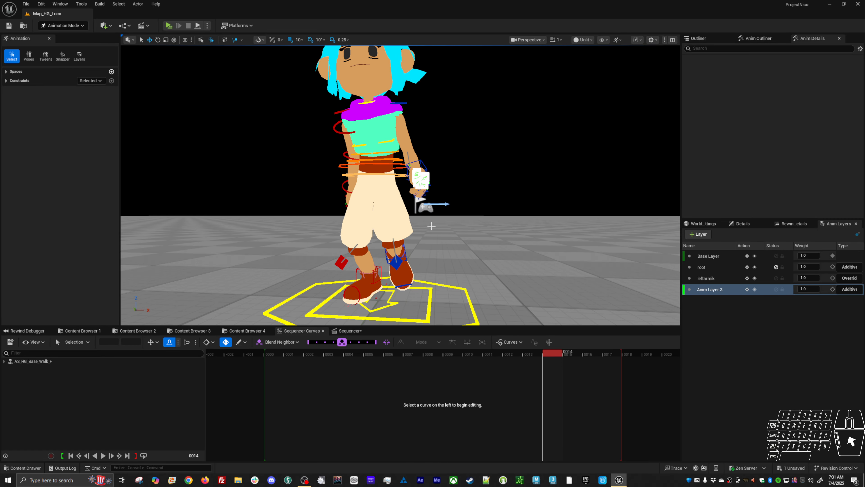
Step: Select the left hand IK control and key it on the new additive layer at frames 9, 0 and 18
click(422, 180)
alt+drag(421, 260, 410, 262)
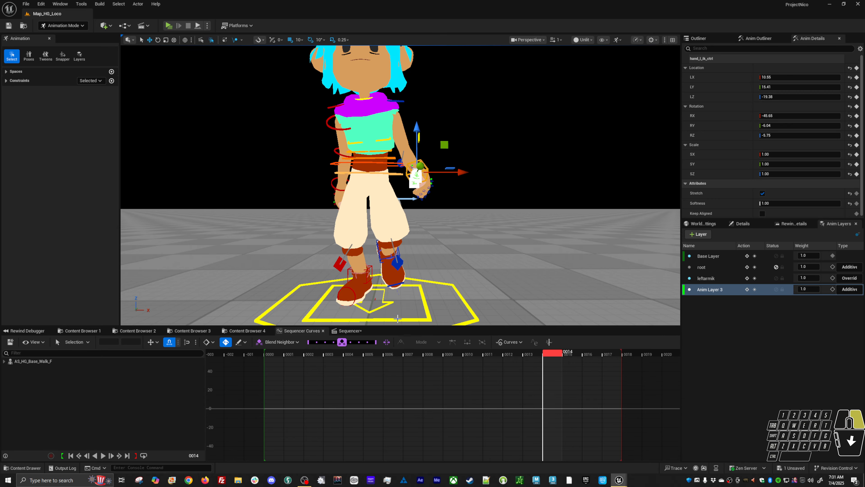
right_drag(411, 263, 404, 299)
alt+right_drag(407, 208, 406, 205)
key(f)
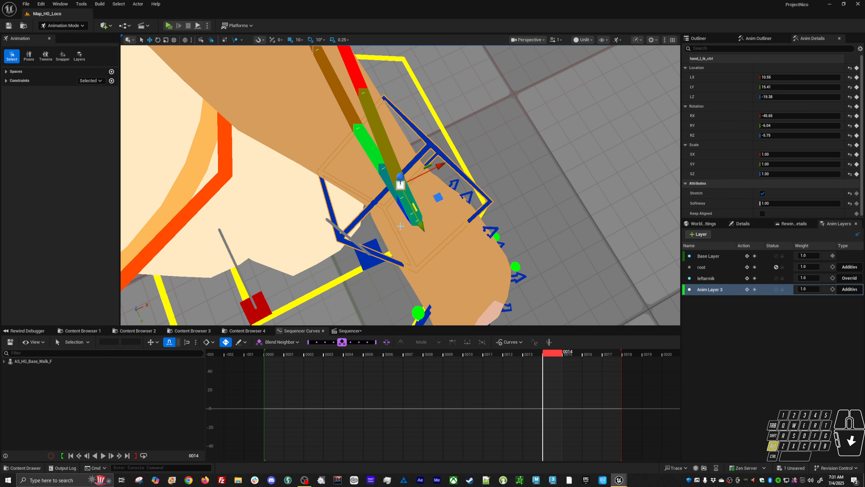
alt+drag(405, 205, 403, 219)
alt+right_drag(402, 219, 400, 231)
alt+drag(400, 231, 400, 191)
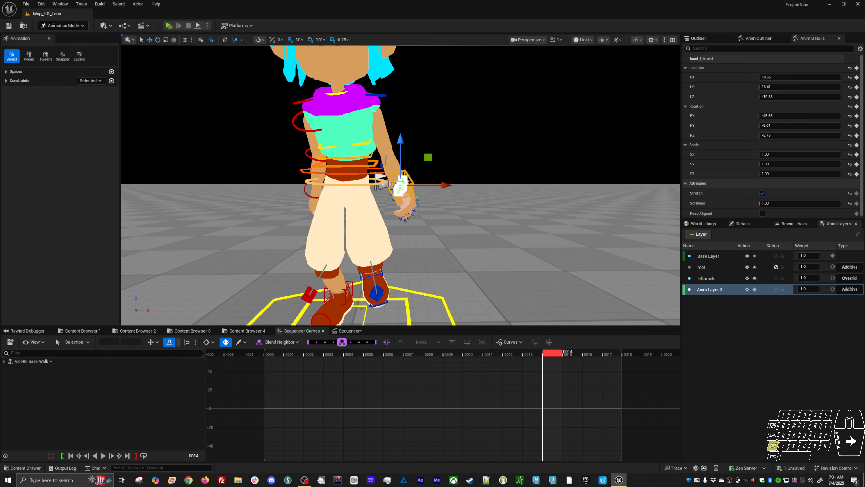
click(449, 352)
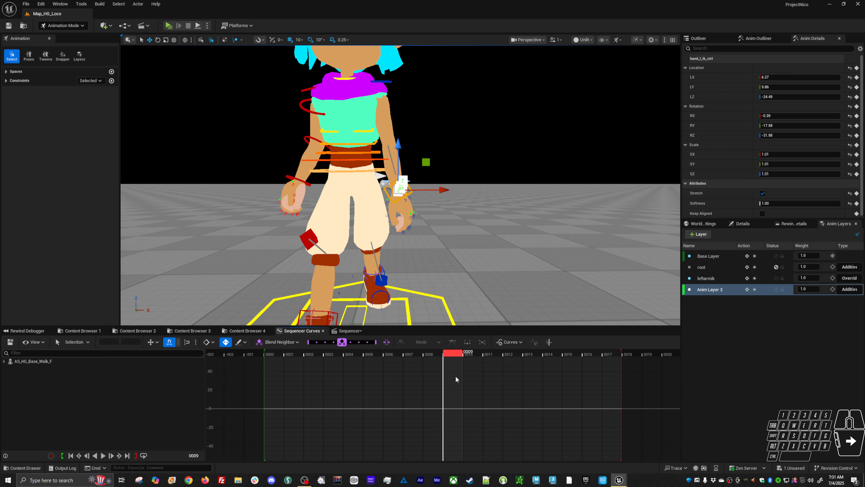
drag(451, 354, 265, 357)
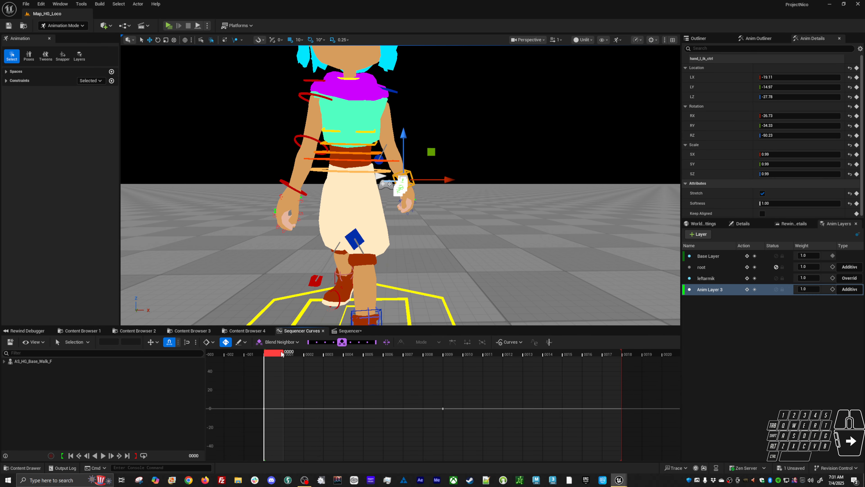
click(572, 368)
click(625, 361)
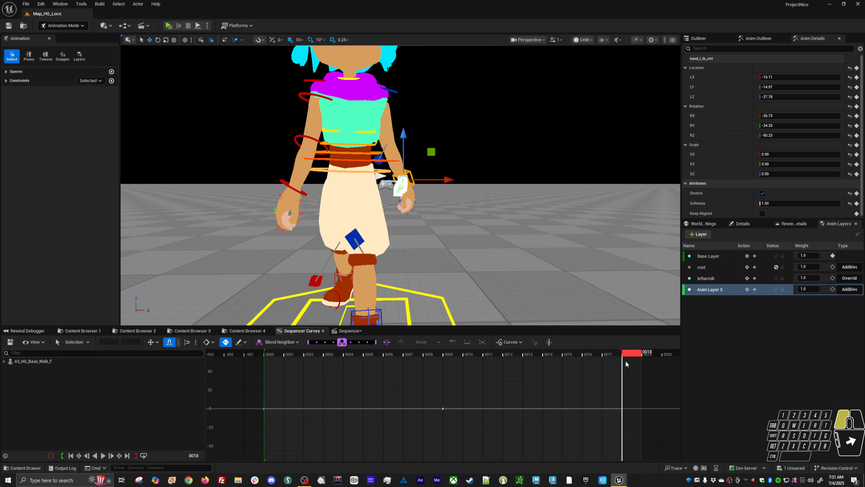
Step: Key the left hand IK control on the additive layer at frame 4, and move it slightly outward at frame 7
click(454, 353)
alt+drag(405, 271, 421, 267)
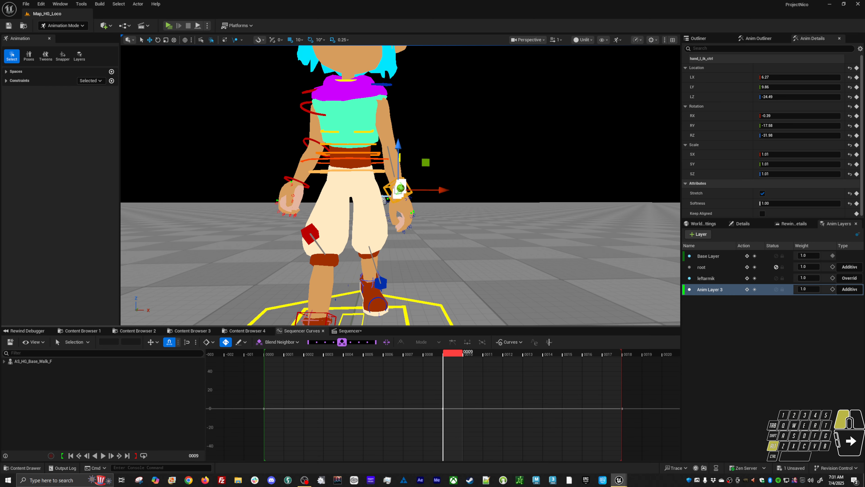
alt+click(405, 319)
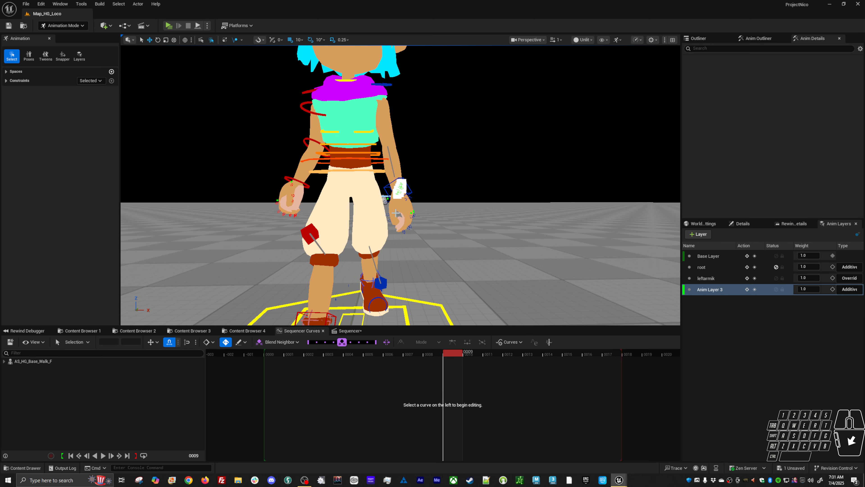
click(410, 195)
drag(360, 352, 409, 356)
drag(426, 194, 431, 197)
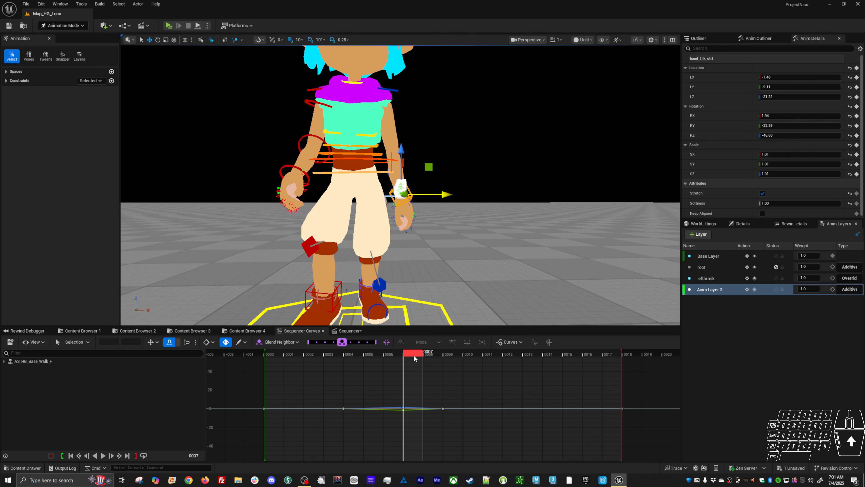
Step: Move the left hand IK control inward toward the body at frames 16 and 13, and rotate the hand at frame 13
drag(413, 356, 590, 363)
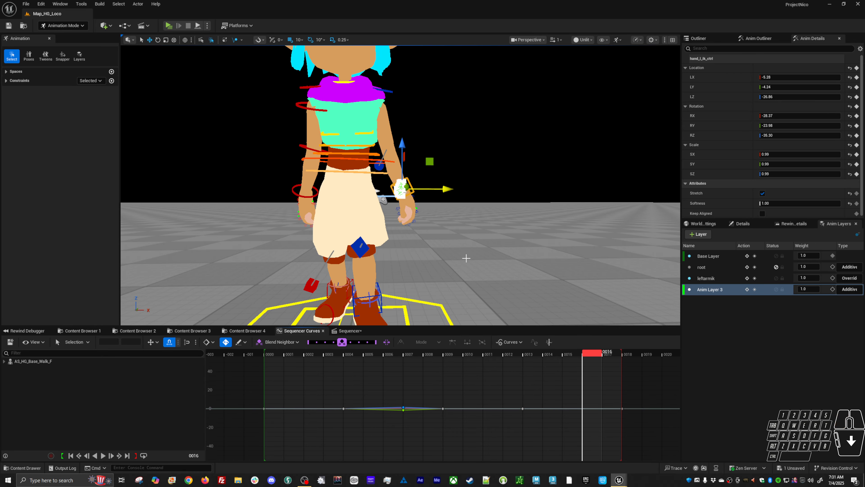
middle_drag(474, 260, 441, 248)
click(533, 353)
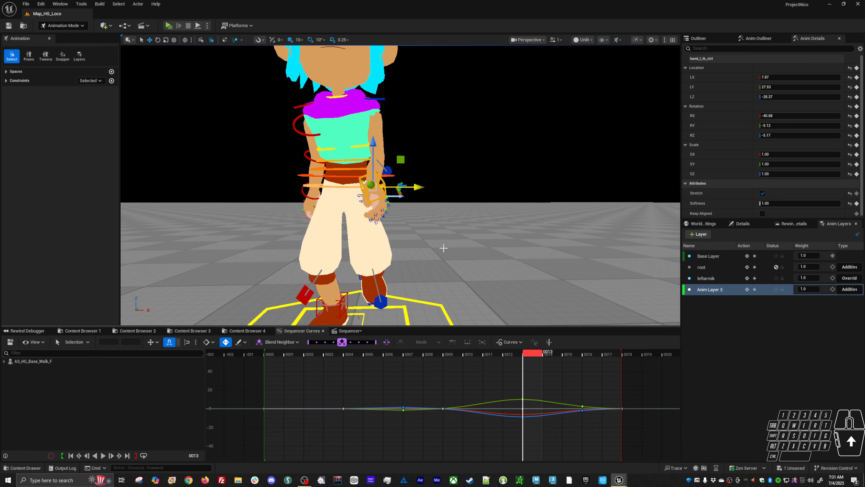
key(e)
middle_drag(399, 195, 409, 214)
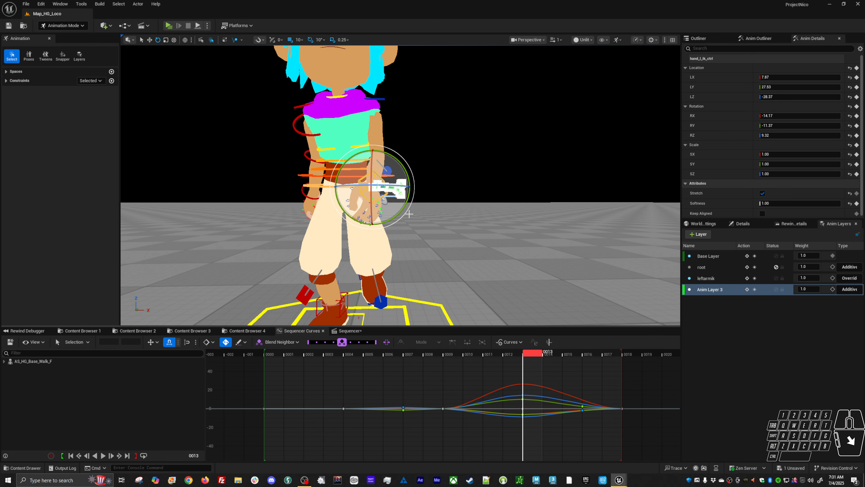
Step: At frame 4, move the left hand IK control inward toward the body and rotate the hand to match
key(period)
key(period)
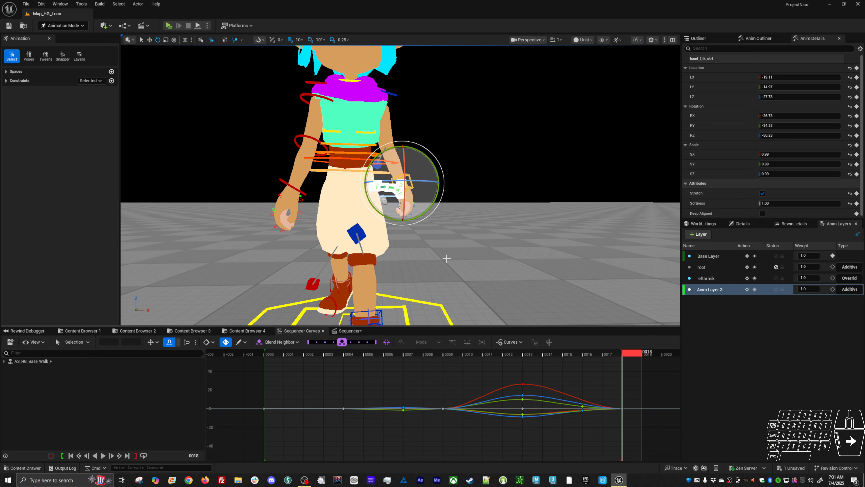
key(Right)
key(Right)
key(Right)
key(Right)
key(Right)
key(w)
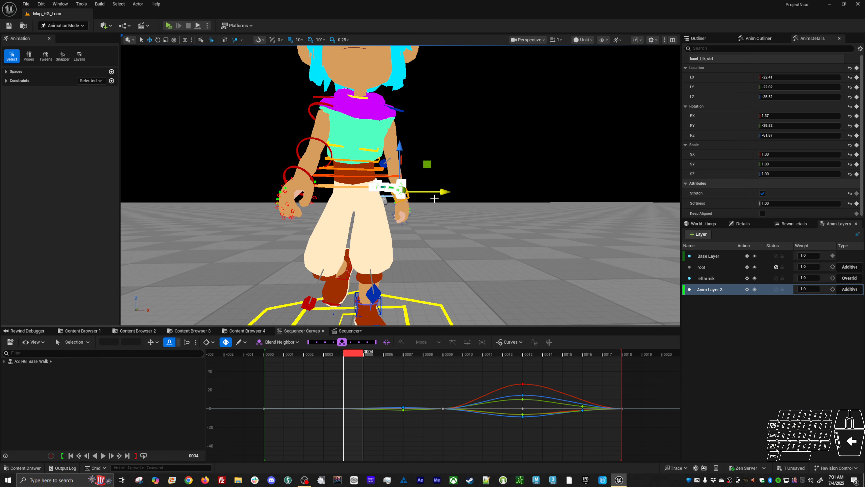
drag(430, 192, 431, 181)
key(e)
Step: At frame 7, rotate the left hand IK control inward to a rotation of about 3.6, -37.6, -47.8
key(Right)
key(Right)
key(Right)
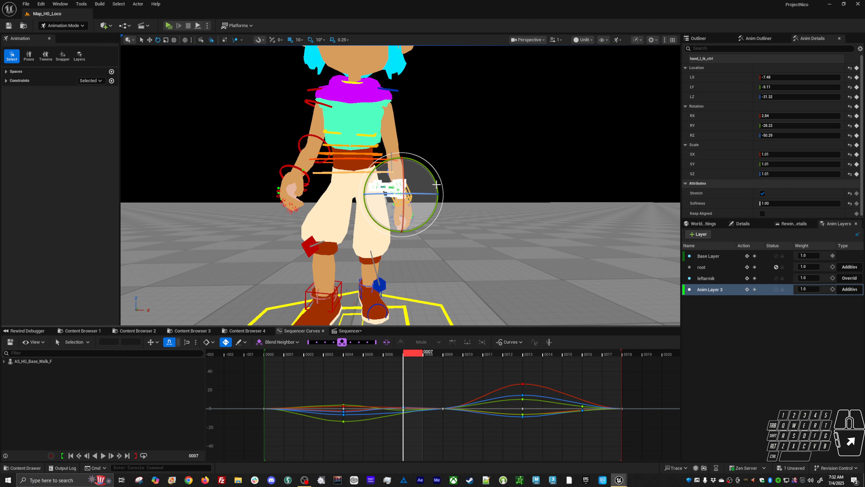
click(434, 178)
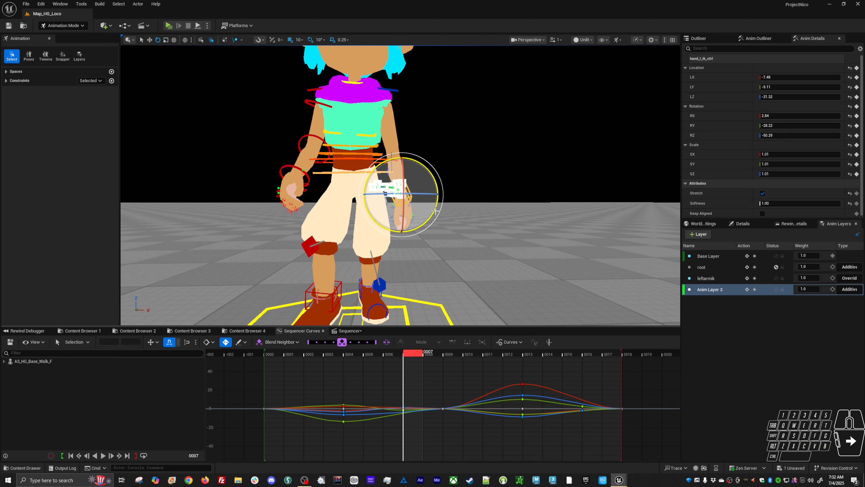
drag(436, 211, 433, 217)
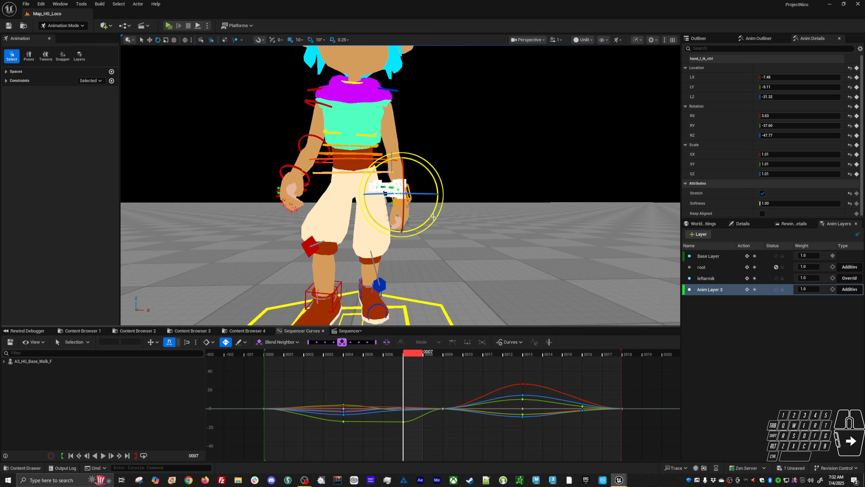
Step: At frame 16, rotate the left hand IK control to a rotation of about -6.0, -15.2, -19.8
key(Right)
key(Right)
key(Right)
key(Right)
key(Right)
key(Right)
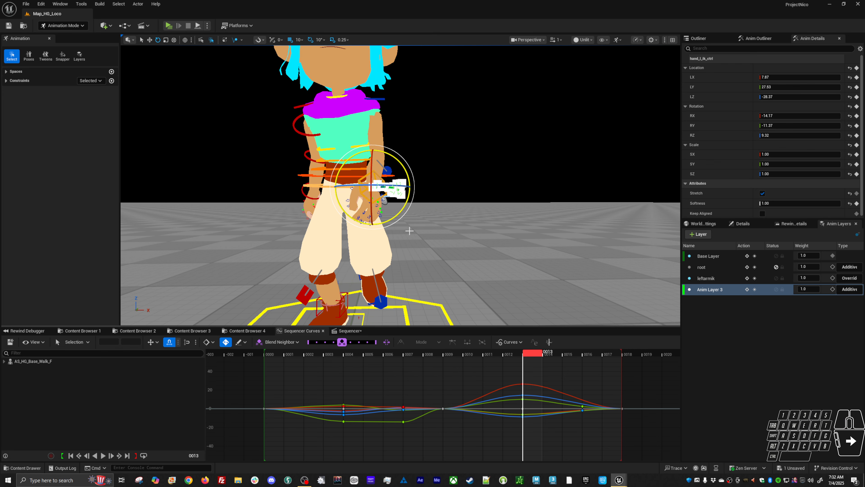
key(Right)
key(Right)
key(Right)
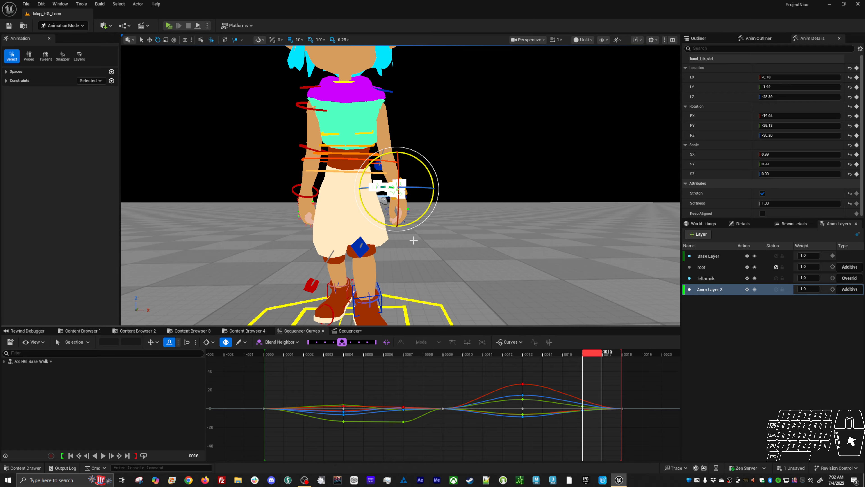
drag(413, 177, 410, 204)
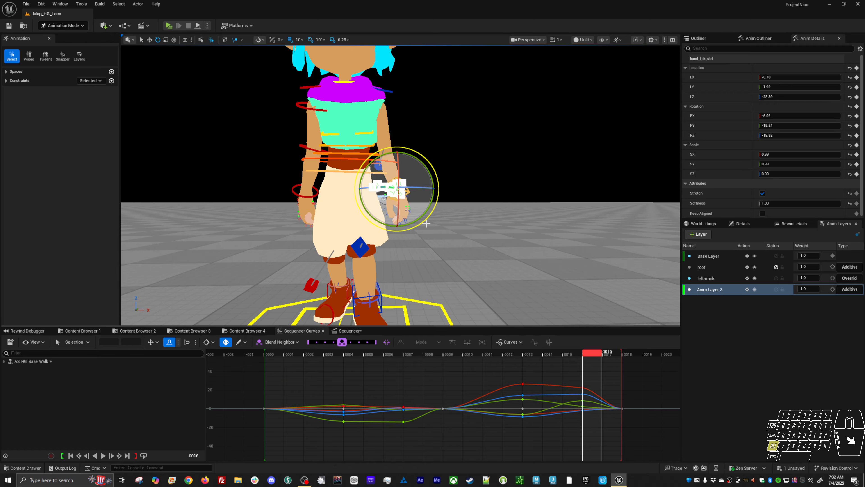
Step: Review the loop from behind, move the left hand IK control inward at frame 18, and key the same pose at frame 0
key(space)
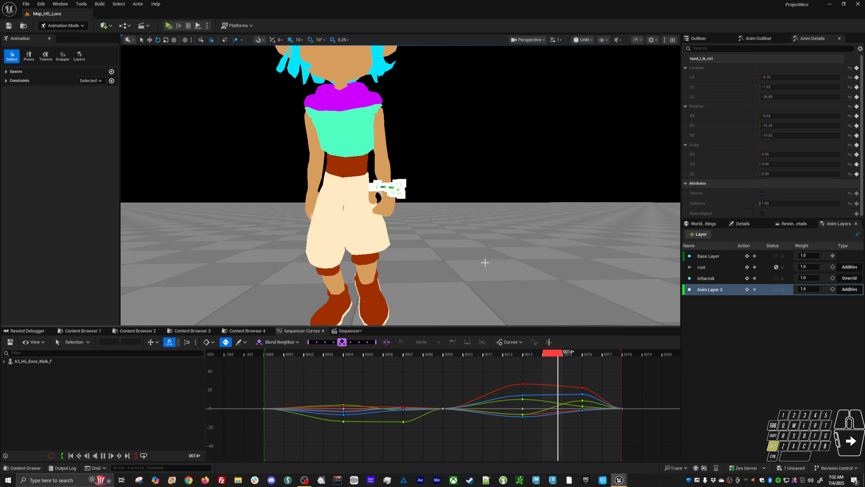
alt+drag(485, 262, 327, 261)
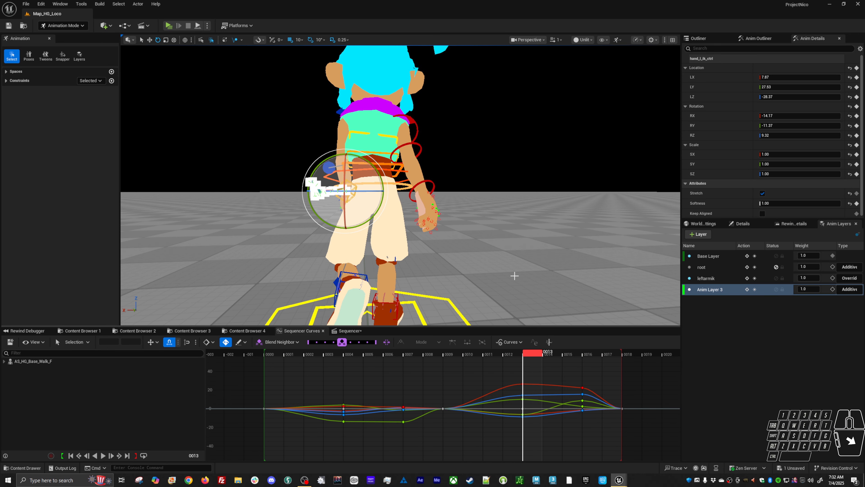
key(w)
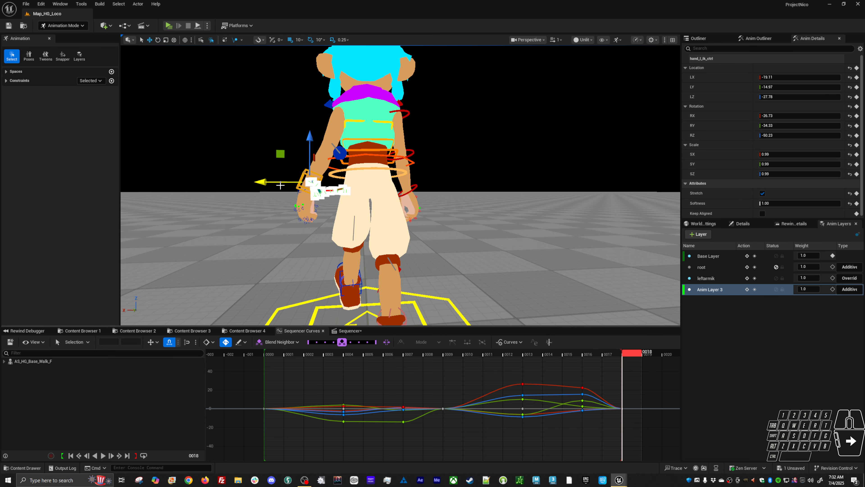
drag(281, 183, 303, 182)
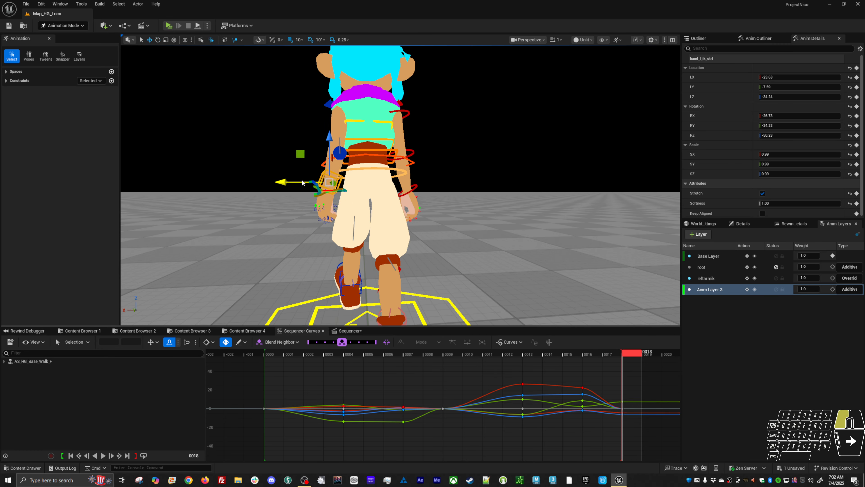
click(272, 354)
key(s)
Step: Play the walk loop with Anim Layer 3 muted and unmuted to compare the left arm motion
click(776, 290)
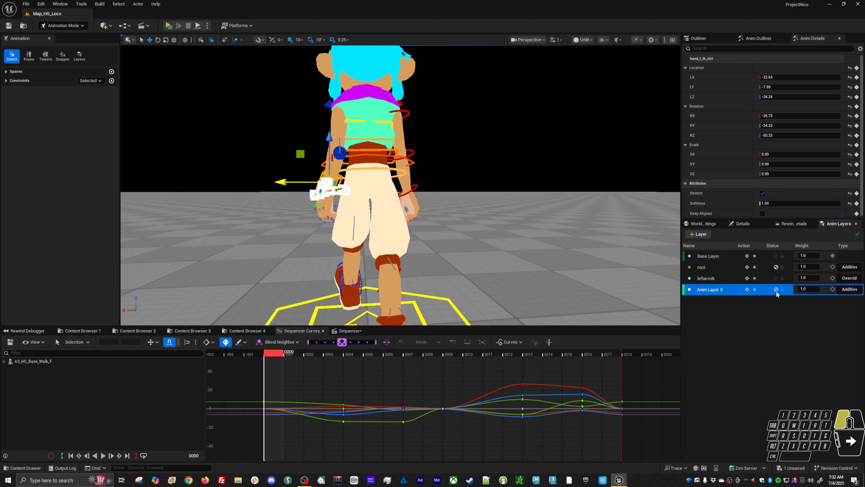
key(space)
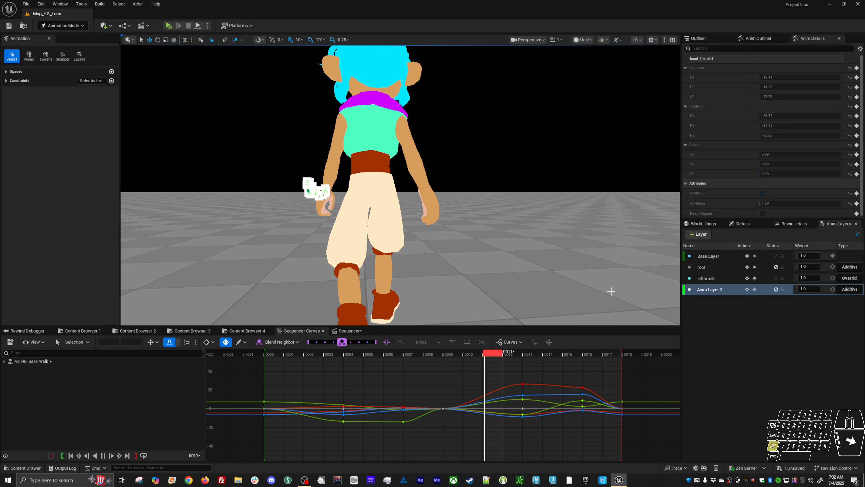
key(space)
click(776, 289)
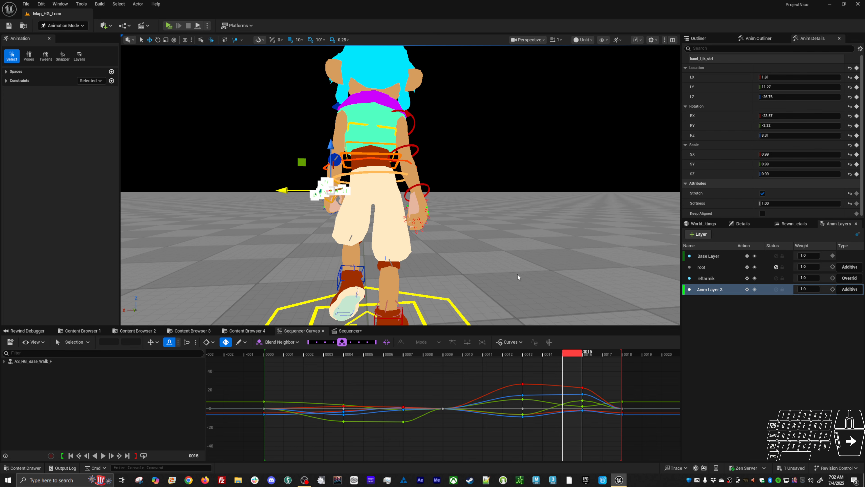
key(space)
key(space)
Step: Select the leftarmik layer together with Anim Layer 3, open their layer commands, and replay the walk loop from behind
ctrl+click(722, 280)
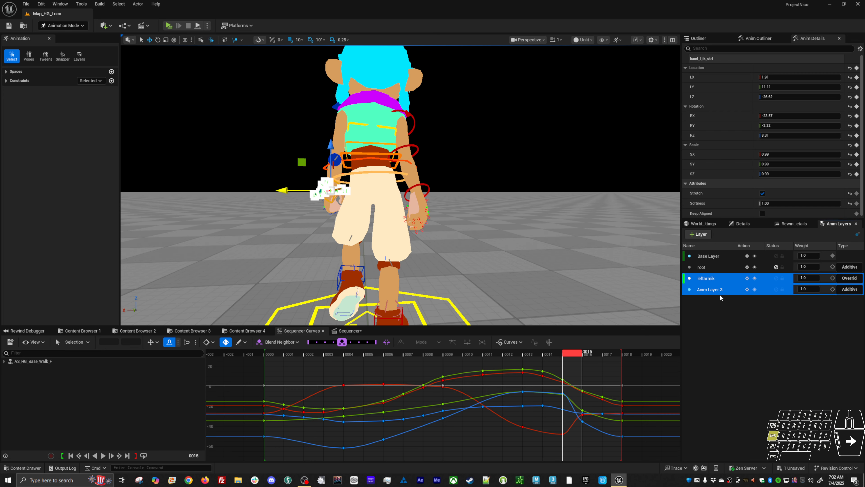
right_click(722, 294)
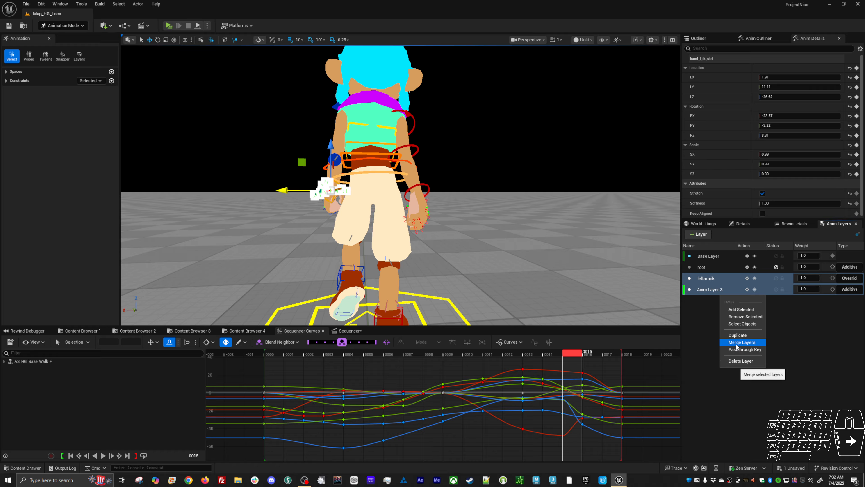
alt+click(512, 245)
key(space)
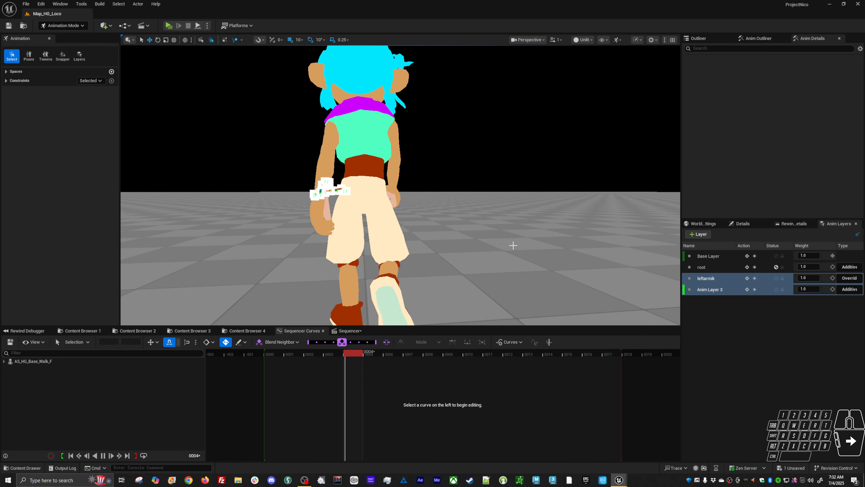
key(space)
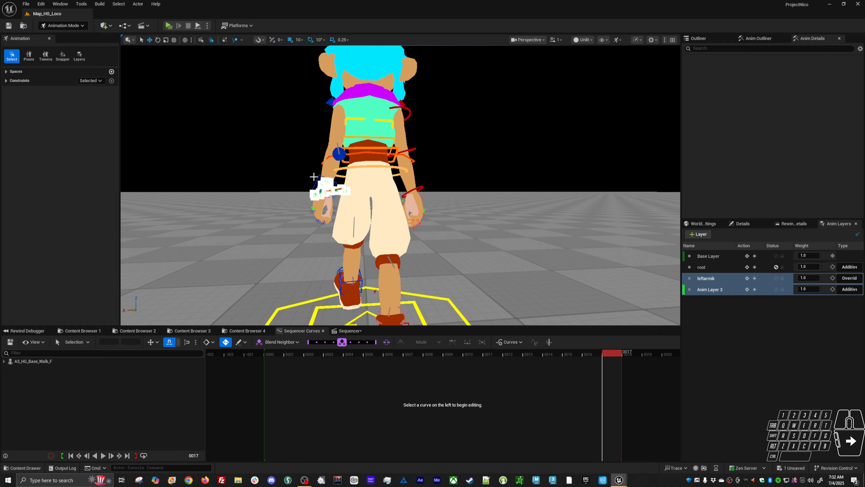
Step: Select the left hand IK control and step from frame 17 across the loop point to frame 4 to check its pose
click(319, 175)
click(321, 185)
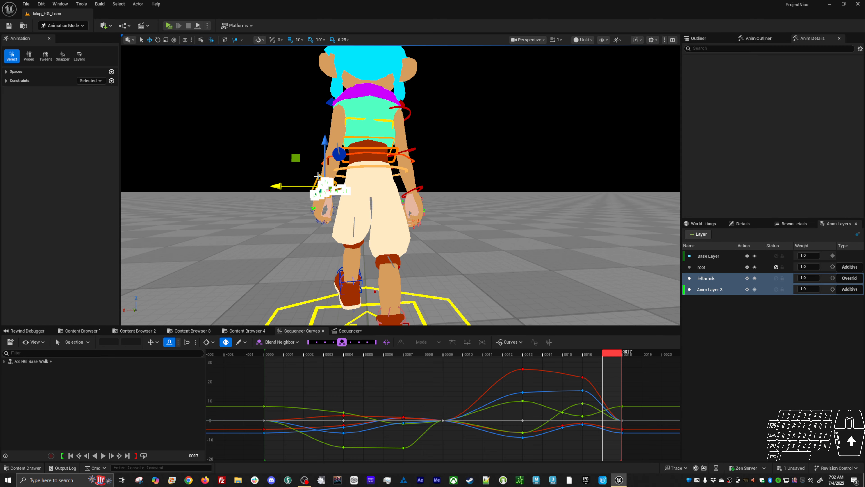
key(s)
key(period)
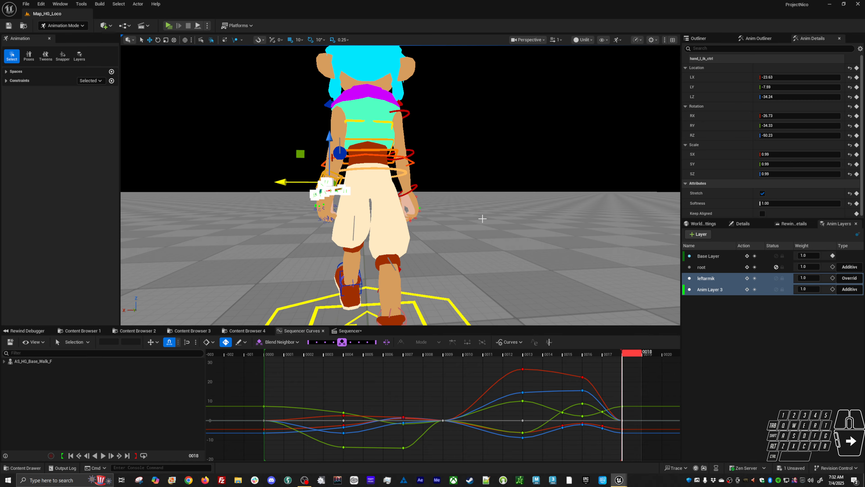
key(period)
key(period)
key(period)
key(period)
key(period)
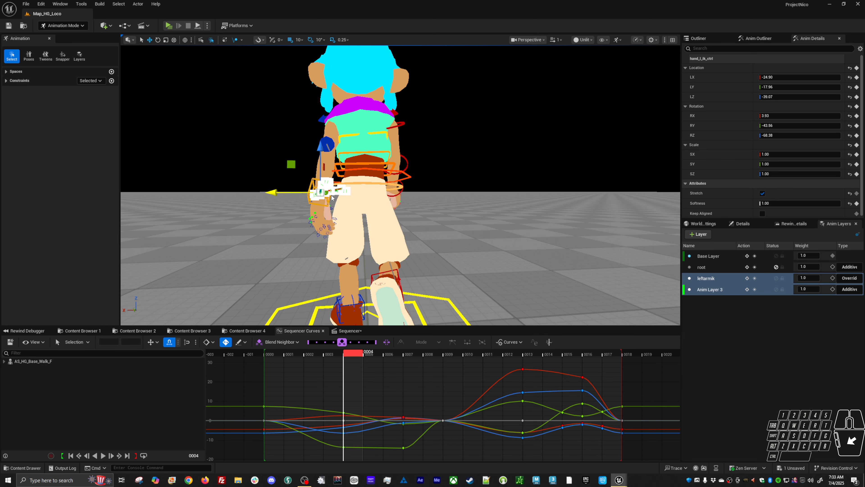
click(296, 197)
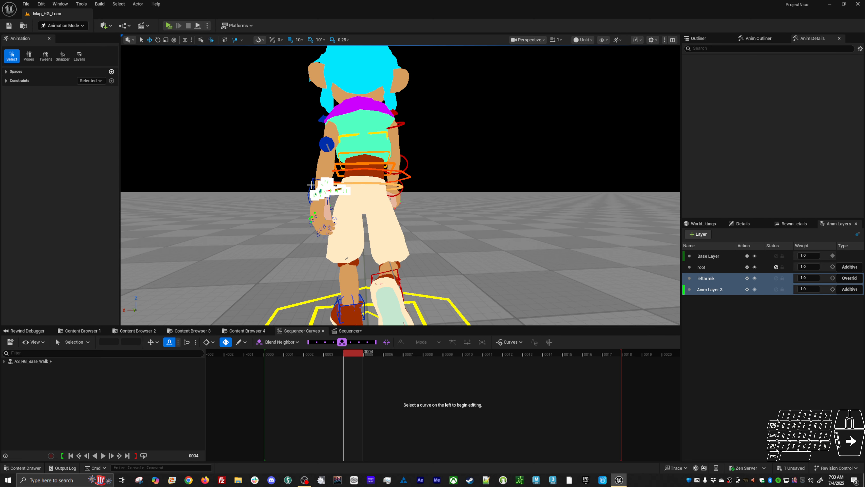
Step: Select the left hand IK control, nudge it sideways at frame 4, and shift it outward from the body at frame 7
click(312, 185)
click(297, 196)
click(311, 185)
drag(300, 193, 294, 193)
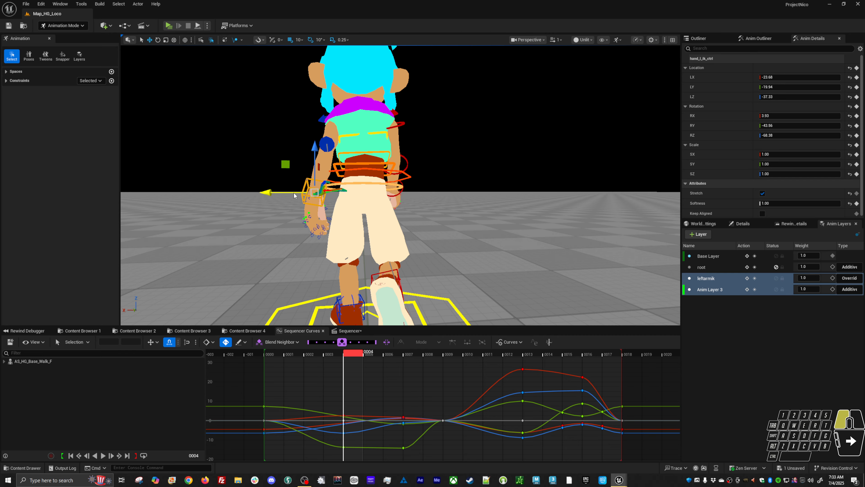
key(comma)
key(comma)
key(comma)
key(comma)
key(period)
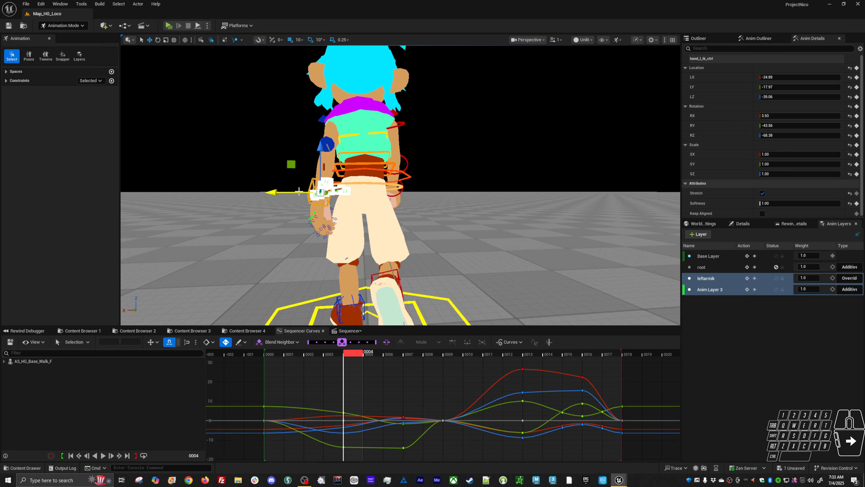
key(period)
key(period)
key(period)
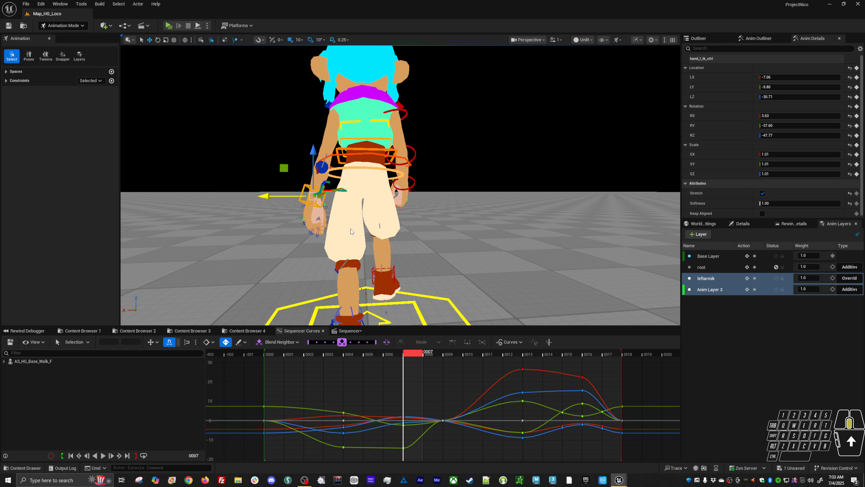
Step: Check the left hand's pose back to frame 0, and move its IK control slightly inward toward the body at frame 4
key(comma)
key(comma)
key(comma)
key(comma)
key(comma)
key(comma)
key(comma)
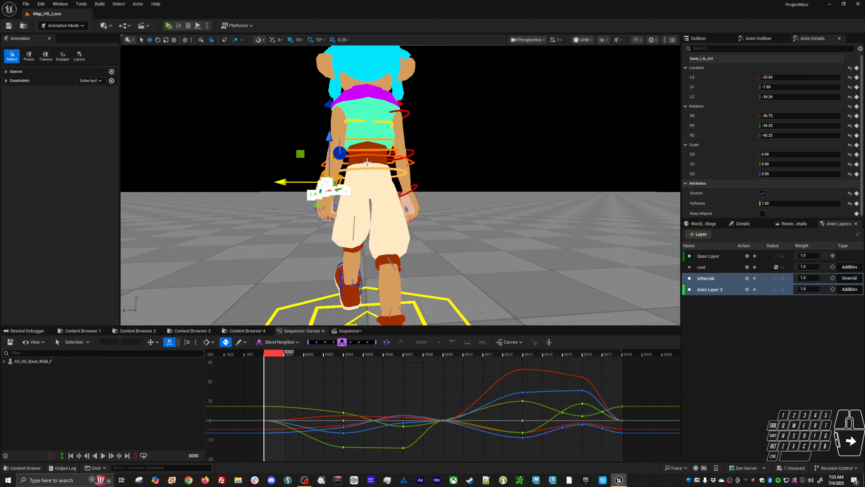
key(period)
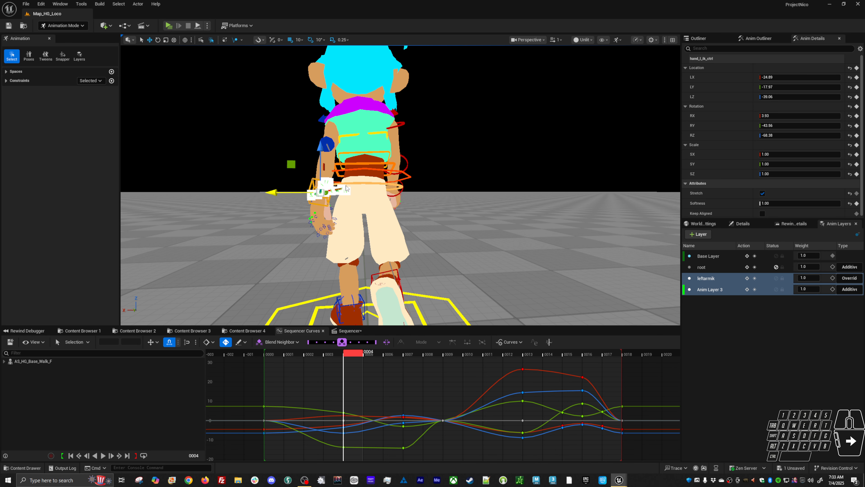
key(comma)
key(period)
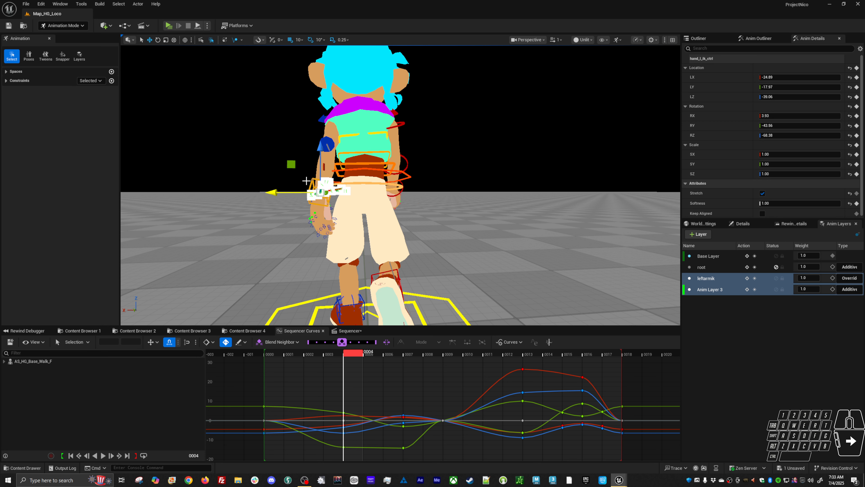
drag(298, 193, 301, 192)
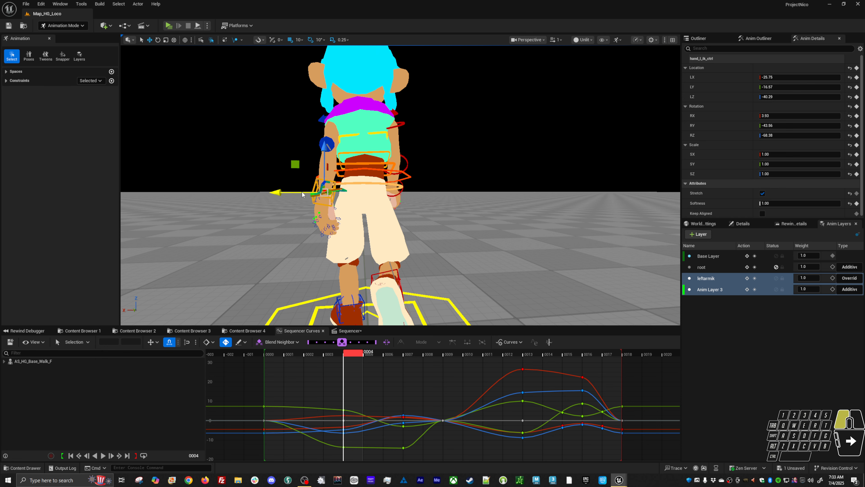
Step: Shift the left hand IK control outward at frame 9 and refine its sideways placement on the poses from frame 13 to frame 17
key(period)
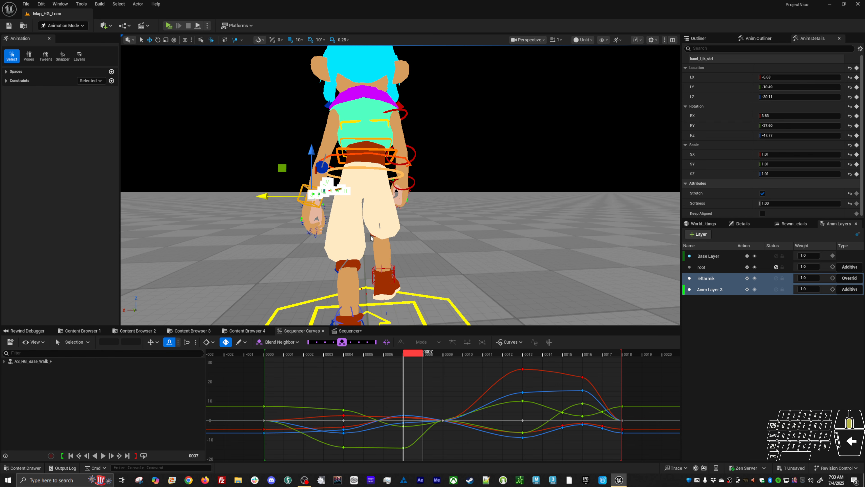
key(period)
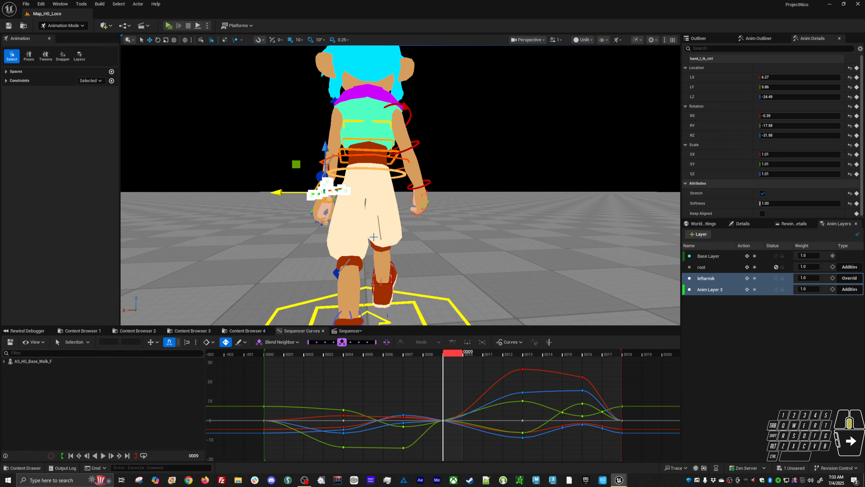
middle_drag(373, 237, 398, 236)
key(period)
key(period)
key(comma)
key(period)
key(comma)
key(period)
key(period)
key(period)
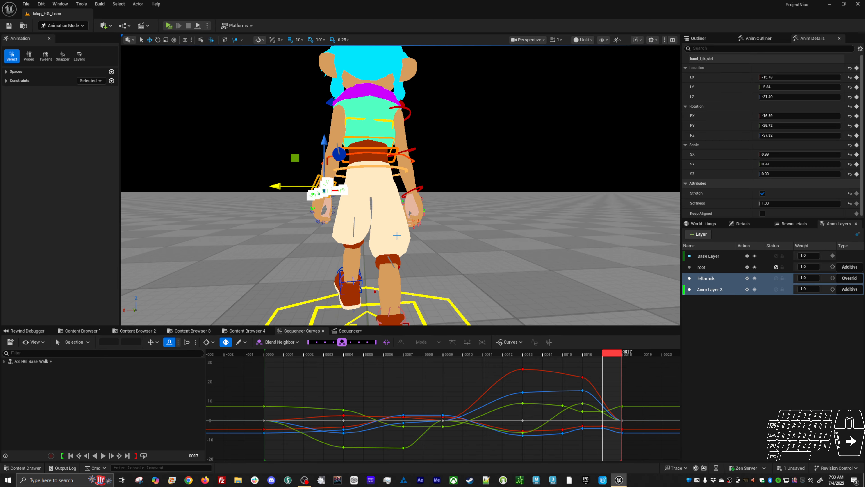
Step: Play the walk loop and examine the left hand's motion trail from above and from the side
key(period)
key(period)
key(space)
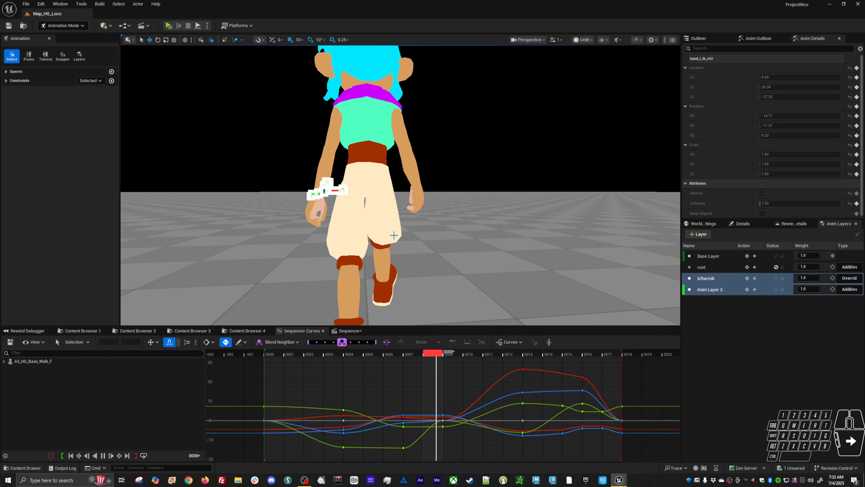
alt+drag(394, 236, 246, 126)
key(space)
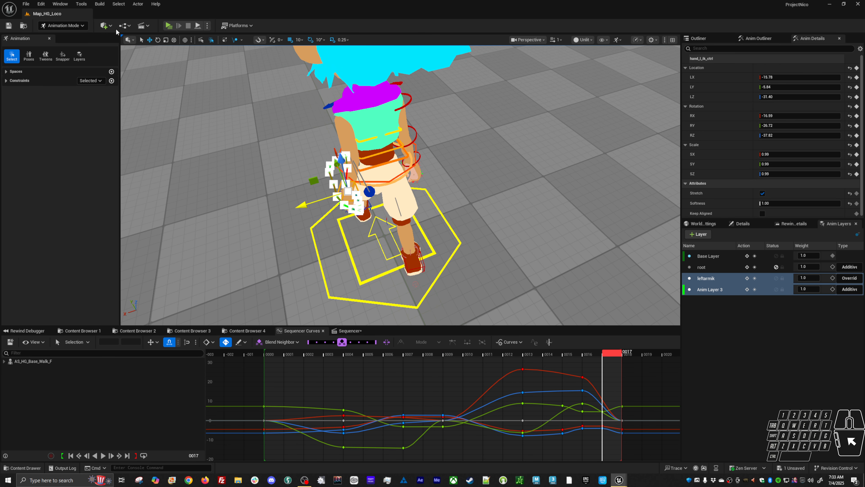
click(235, 40)
click(235, 41)
alt+drag(300, 178, 243, 110)
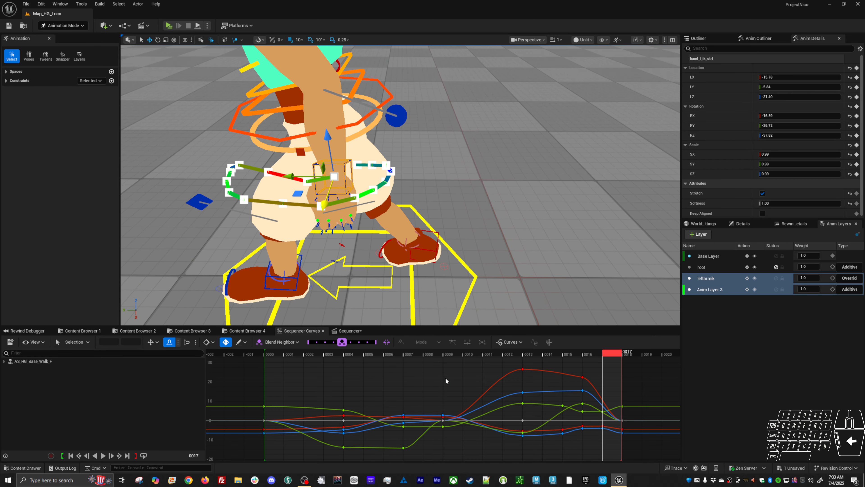
alt+drag(478, 307, 481, 310)
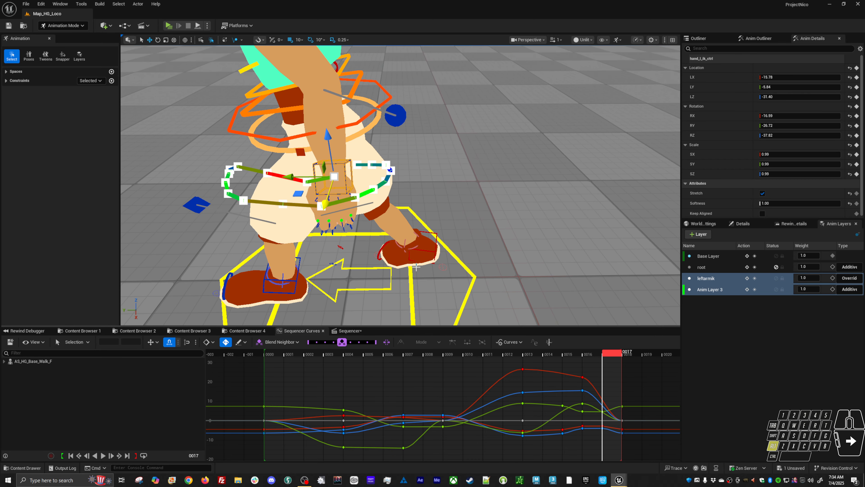
Step: Select only Anim Layer 3 and view the left hand's motion trail from above and behind
click(707, 290)
click(707, 290)
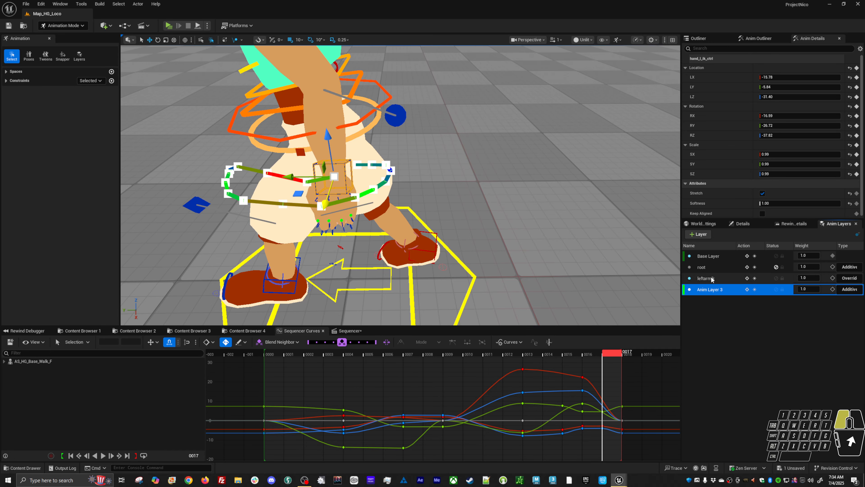
click(707, 278)
click(712, 290)
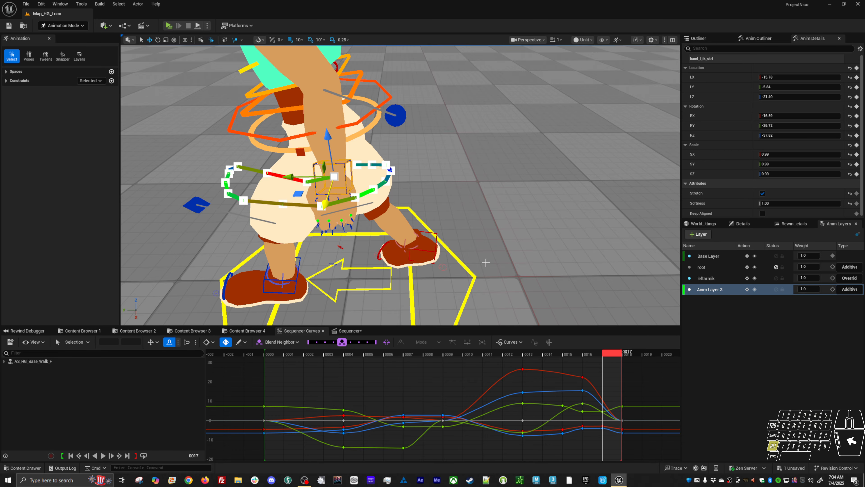
alt+drag(482, 261, 523, 253)
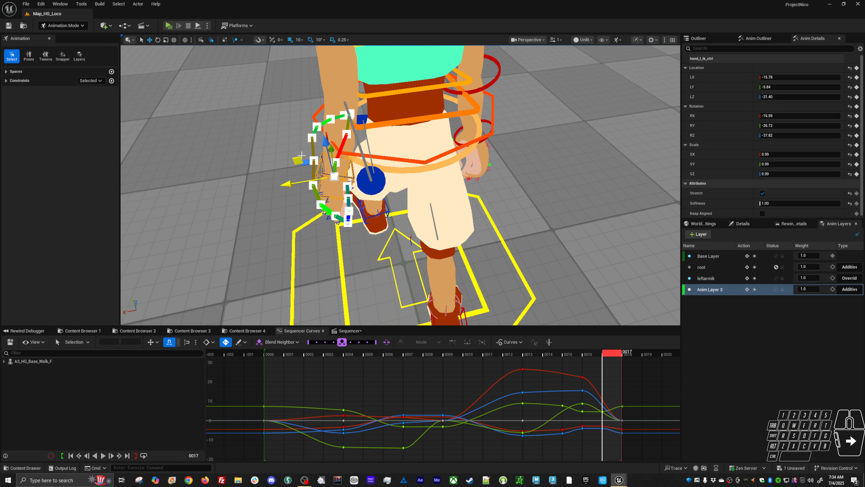
key(space)
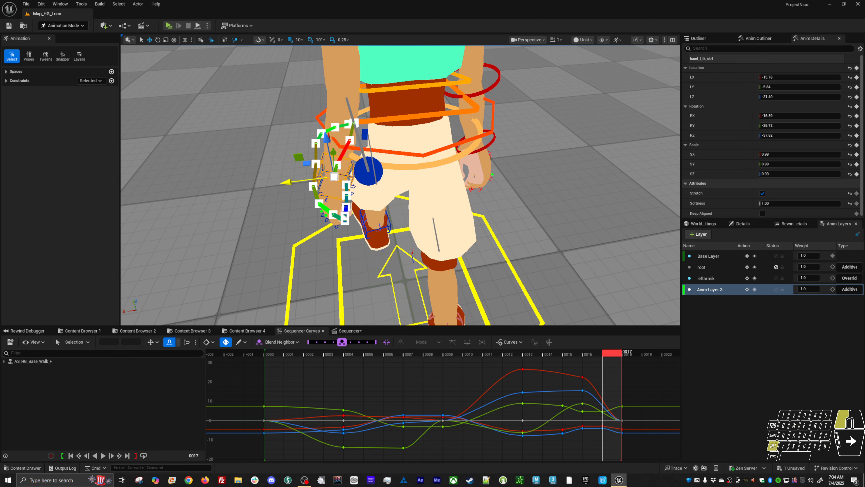
mouse_move(437, 242)
alt+mouse_down()
mouse_move(446, 264)
mouse_move(435, 261)
mouse_move(423, 232)
alt+mouse_up()
key(alt+v)
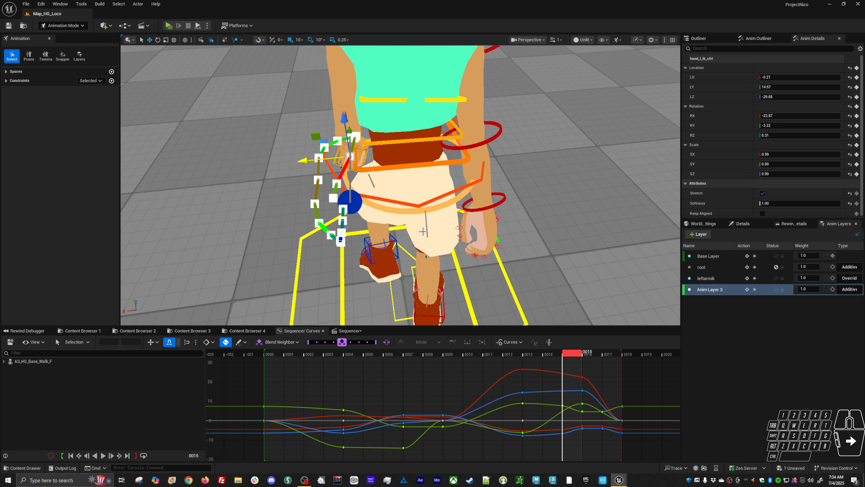
Step: Move the left hand IK control slightly inward at frame 2 to smooth its motion trail
key(period)
key(period)
key(period)
key(period)
key(period)
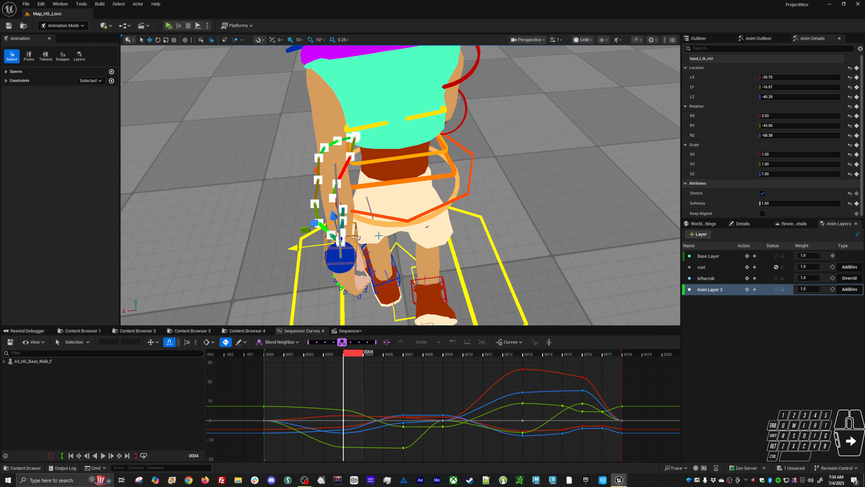
key(Left)
key(Left)
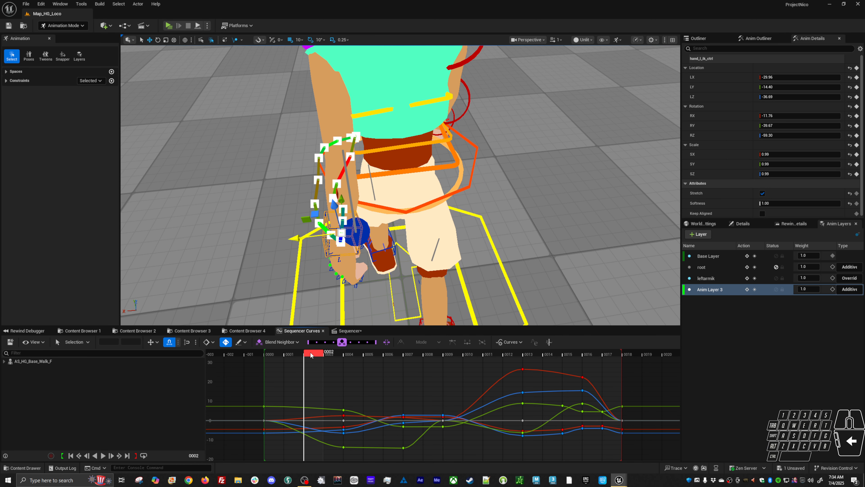
drag(312, 234, 328, 244)
middle_drag(375, 265, 376, 265)
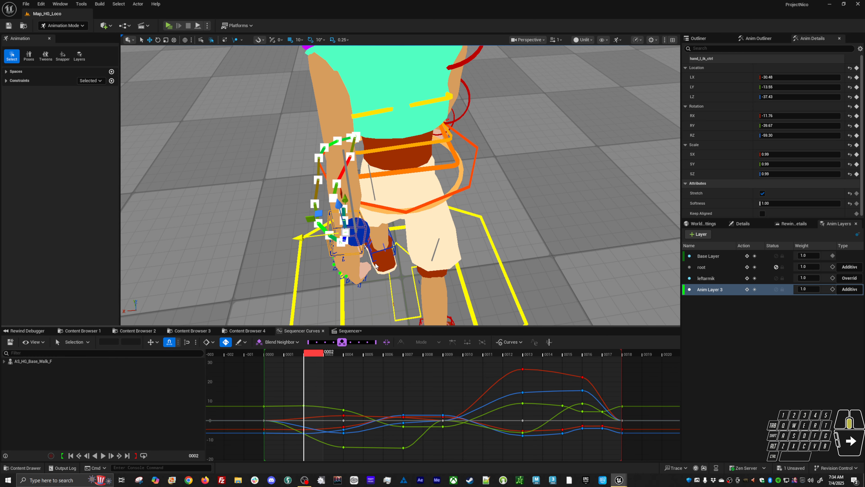
Step: Compare the left hand's poses between frames 4 and 9, and shift its IK control slightly outward at frame 7
key(Right)
key(Right)
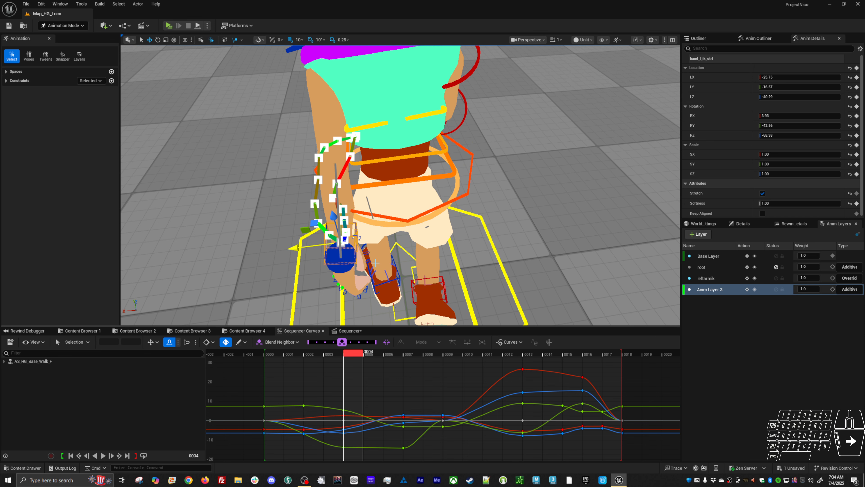
key(Right)
key(Right)
key(Right)
key(Right)
key(Right)
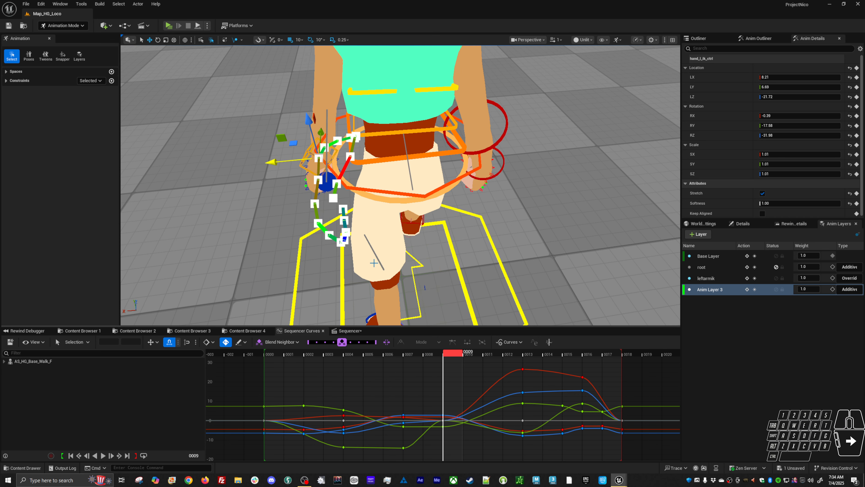
key(Left)
key(Left)
key(Up)
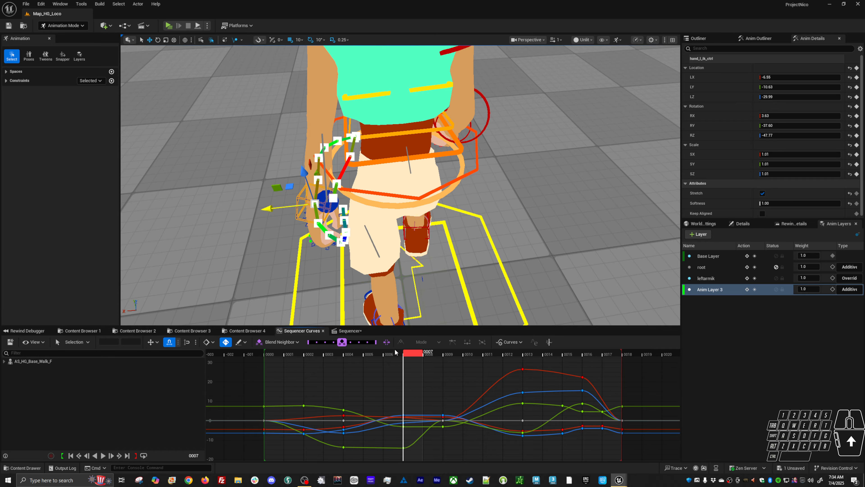
middle_drag(376, 263, 386, 272)
Step: Move the left hand IK control outward at frames 6 and 8 to round out the motion trail's outer side
key(Left)
key(Right)
key(Right)
key(Right)
key(Right)
key(Right)
key(Right)
key(Right)
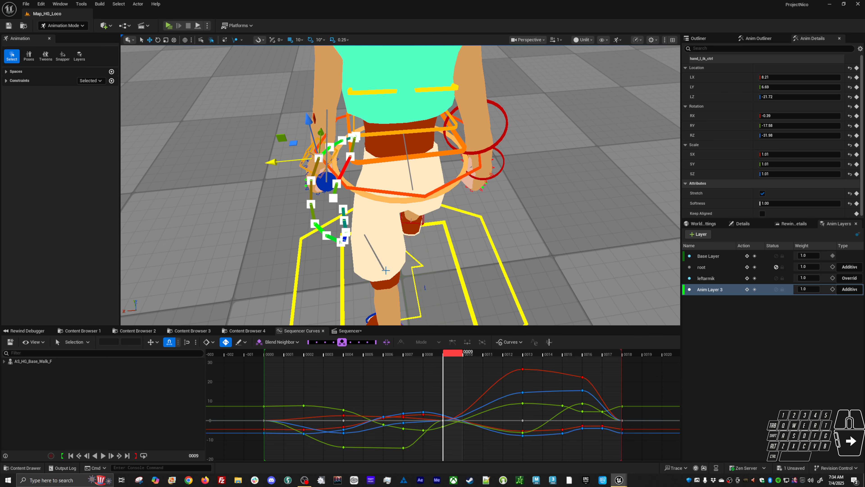
Step: Shift the left hand IK control outward at frames 11 and 13 to widen the front of its motion trail
key(comma)
key(Right)
key(Right)
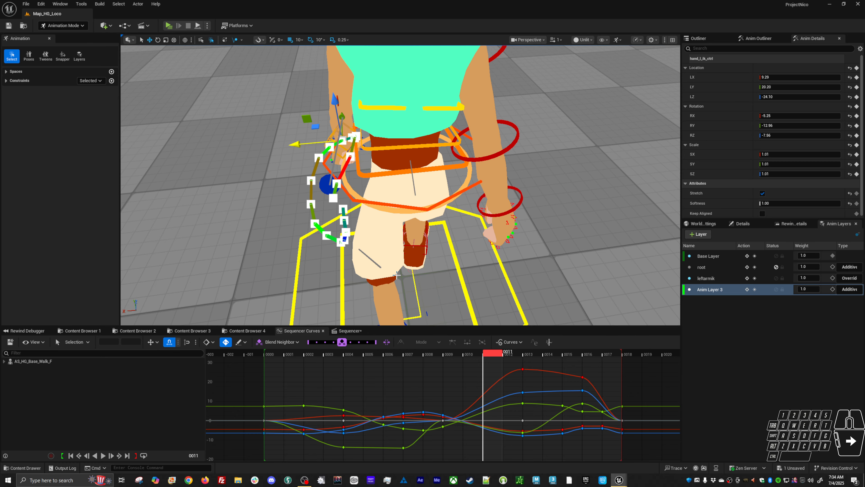
middle_drag(396, 275, 392, 276)
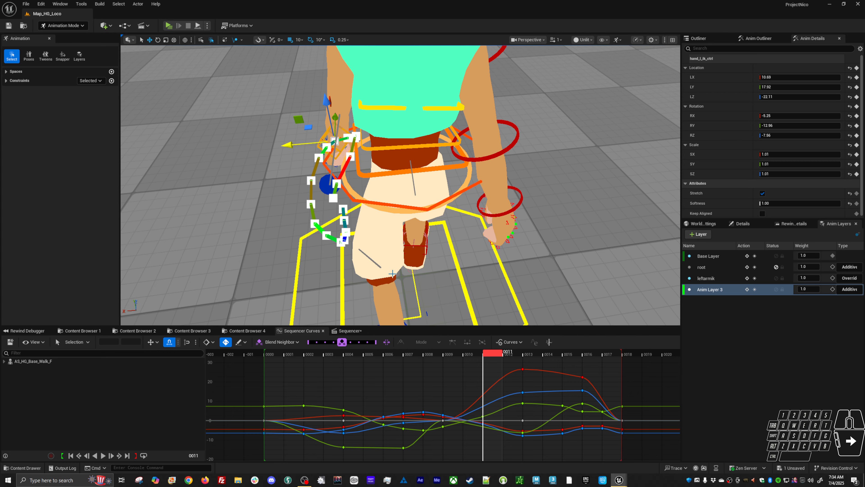
key(period)
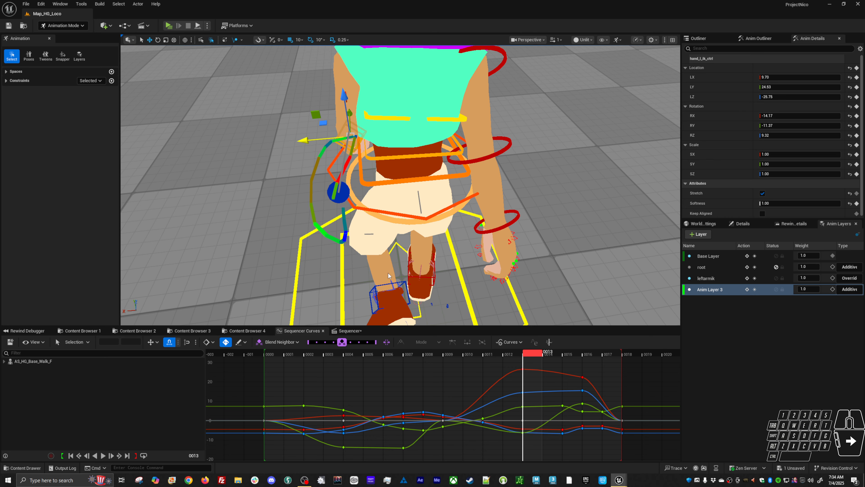
middle_drag(390, 275, 384, 274)
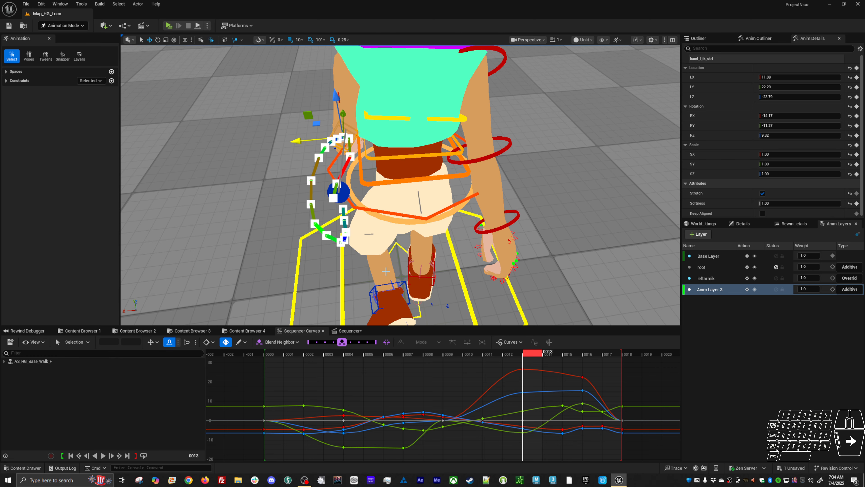
Step: Fine-tune the left hand IK control around frames 14 and 15, and check its path through frames 17 and 18
key(Right)
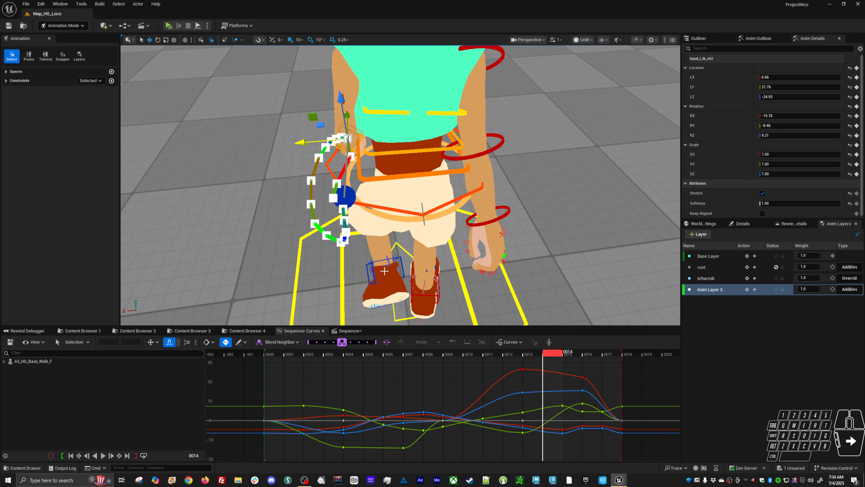
key(Right)
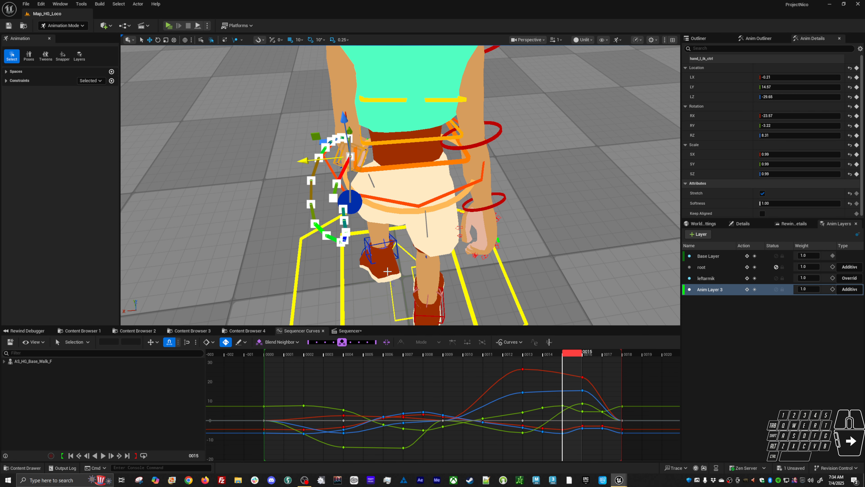
key(Left)
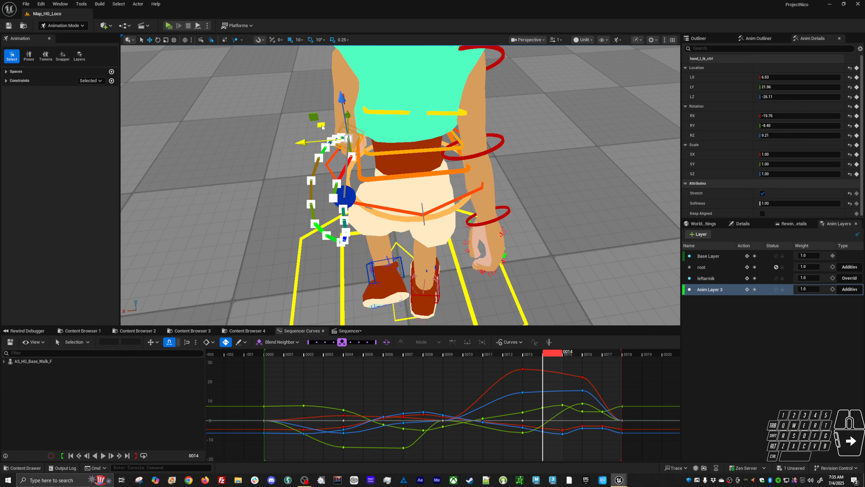
key(Right)
key(Right)
key(Right)
key(Right)
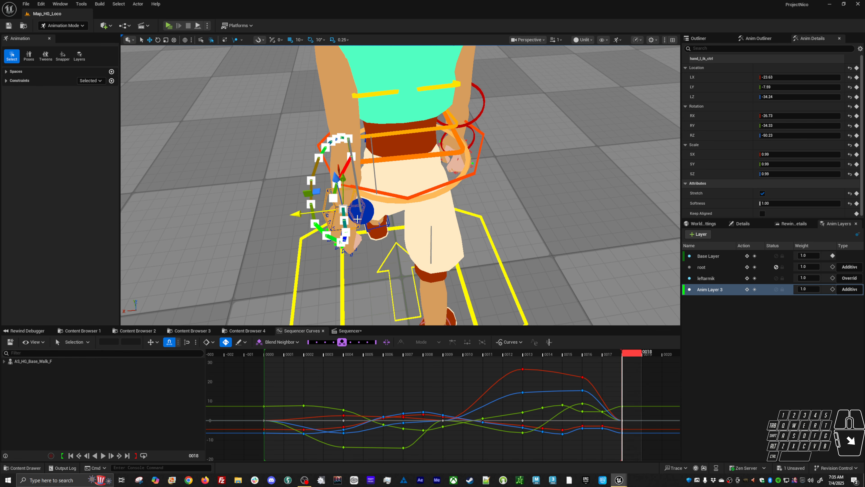
scroll(384, 241, down, 1)
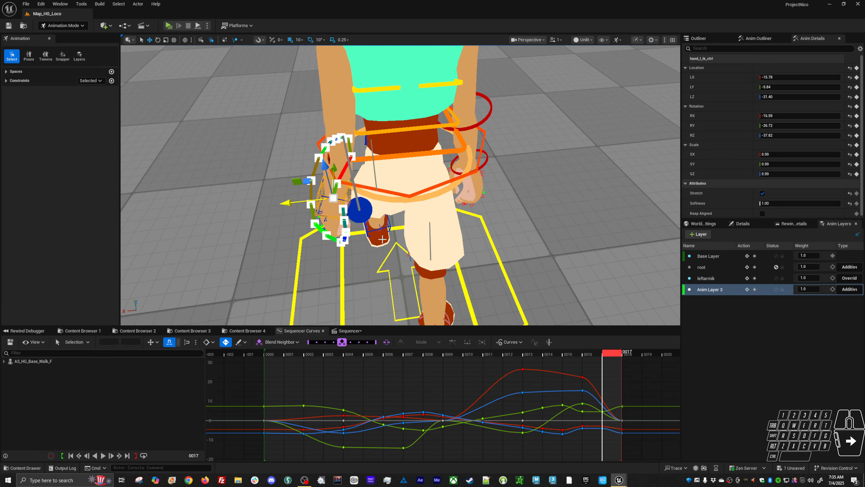
Step: Check the left hand's path at frames 17, 18 and 2 from above and behind, and play the walk cycle
scroll(384, 240, down, 1)
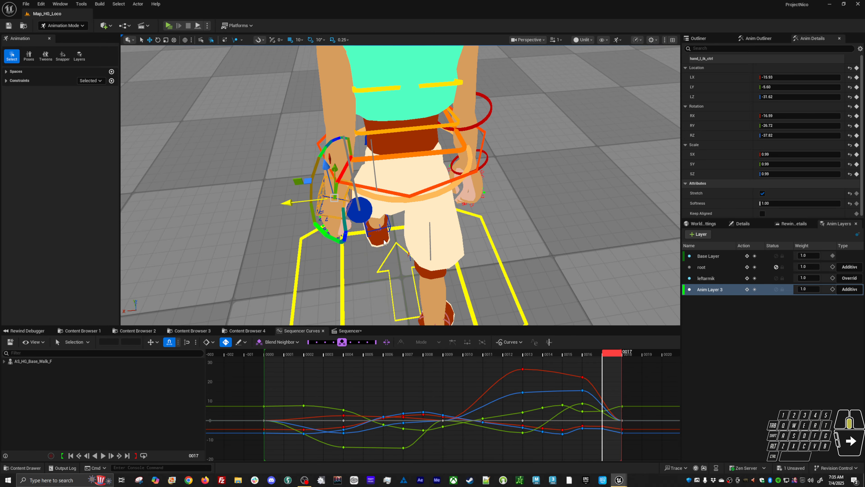
scroll(383, 240, up, 1)
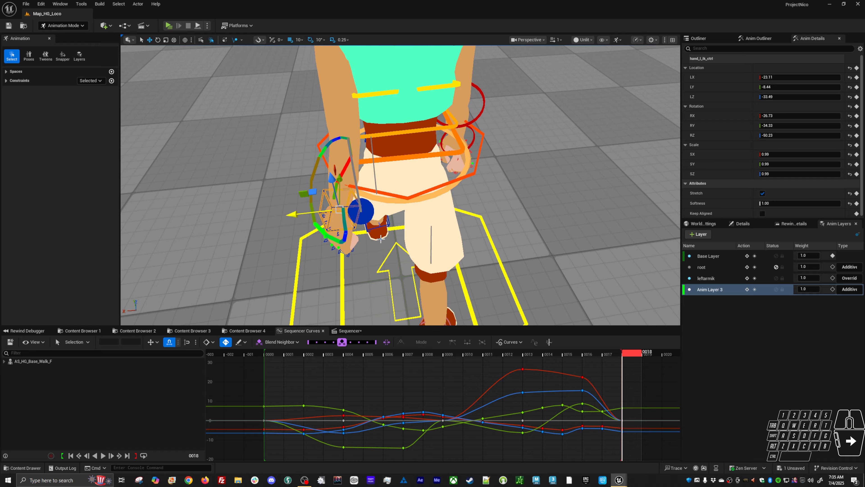
click(274, 355)
scroll(394, 221, up, 2)
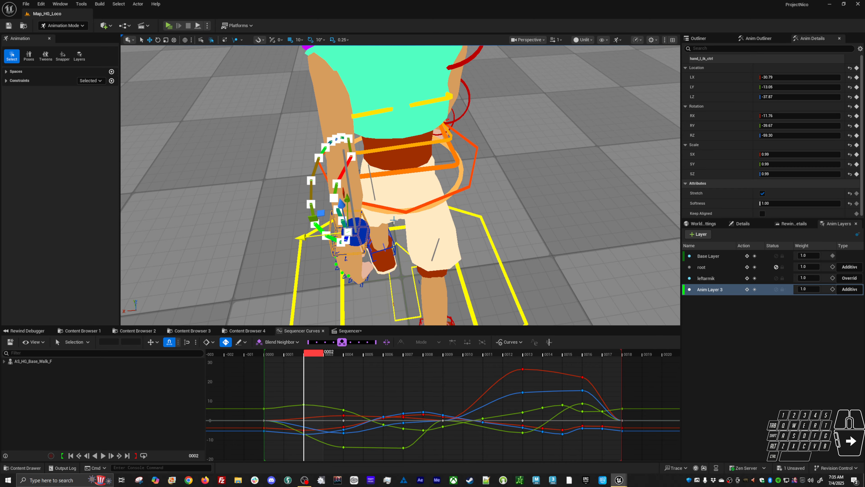
scroll(393, 220, down, 1)
scroll(393, 221, up, 1)
key(space)
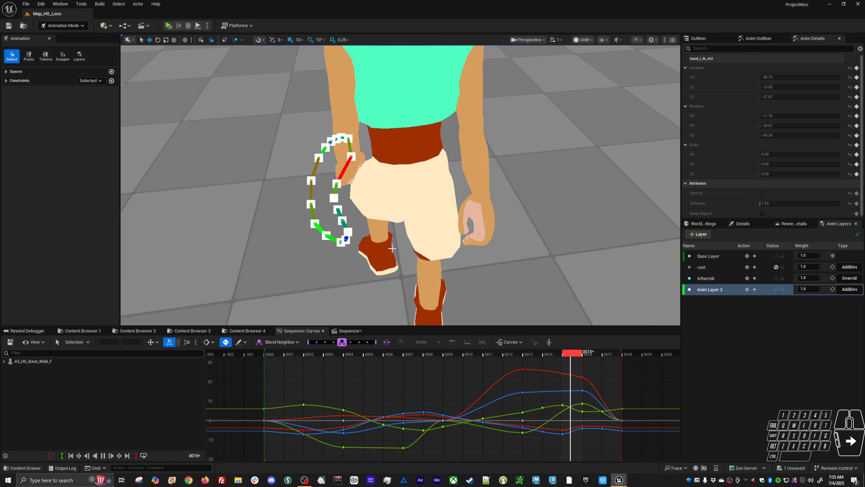
Step: Review the left arm's swing from the front in playback, scrubbing the early frames around frame 4
alt+drag(362, 273, 287, 290)
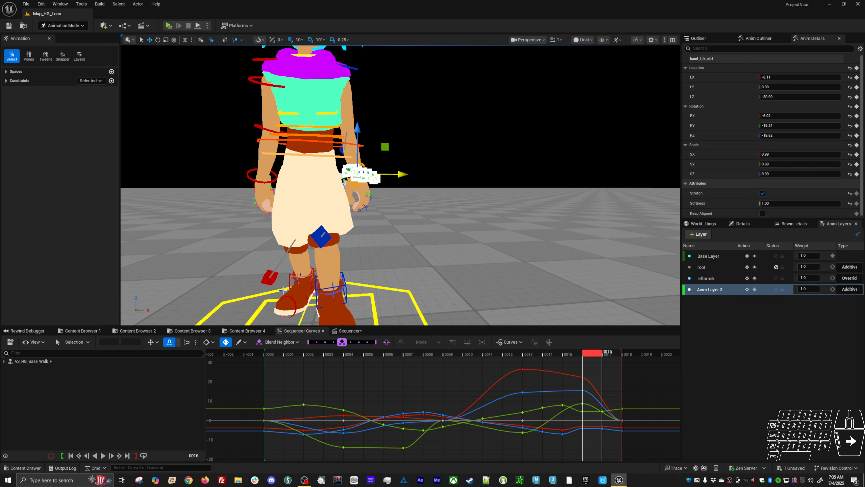
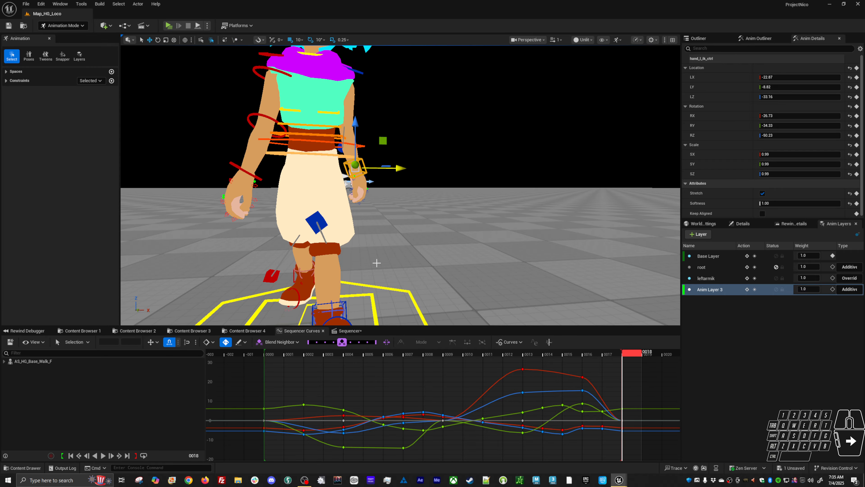
key(space)
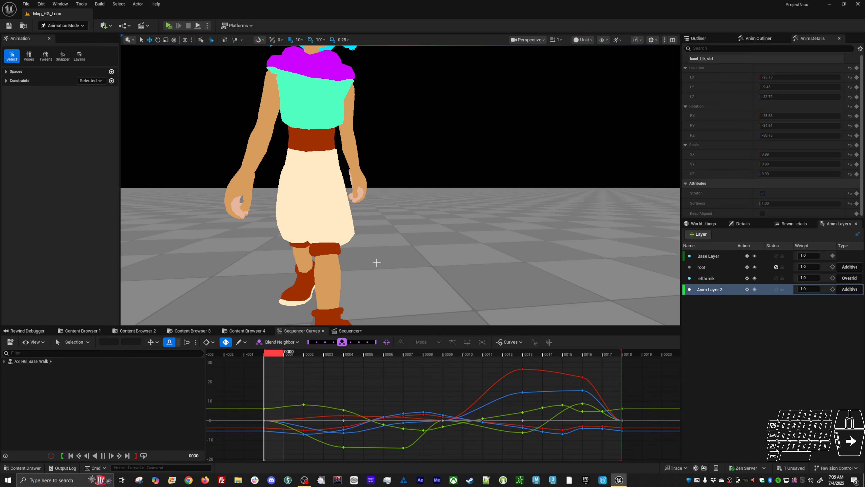
alt+right_drag(377, 262, 383, 288)
key(alt+v)
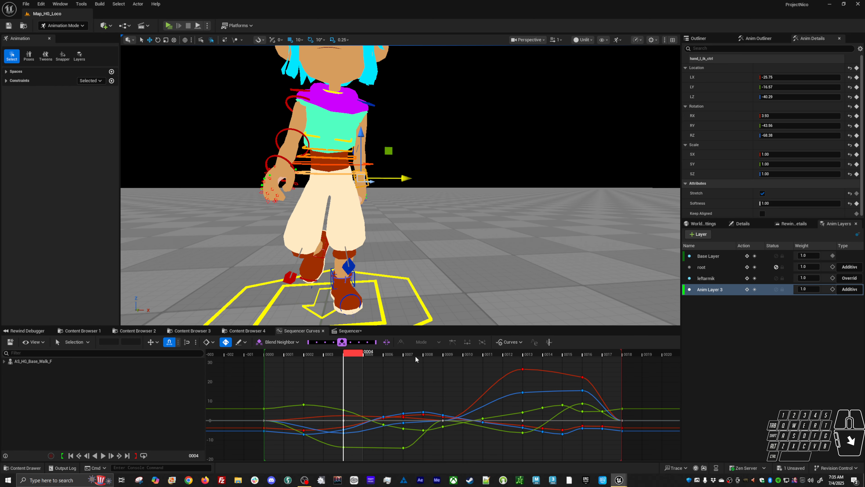
drag(358, 358, 293, 363)
key(alt+v)
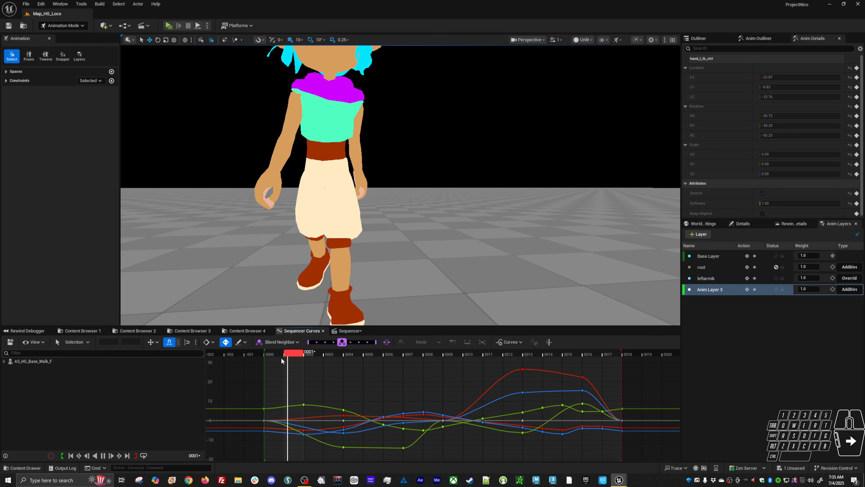
alt+right_drag(353, 303, 317, 303)
mouse_move(353, 304)
alt+mouse_down()
mouse_move(363, 299)
mouse_move(353, 301)
alt+mouse_up()
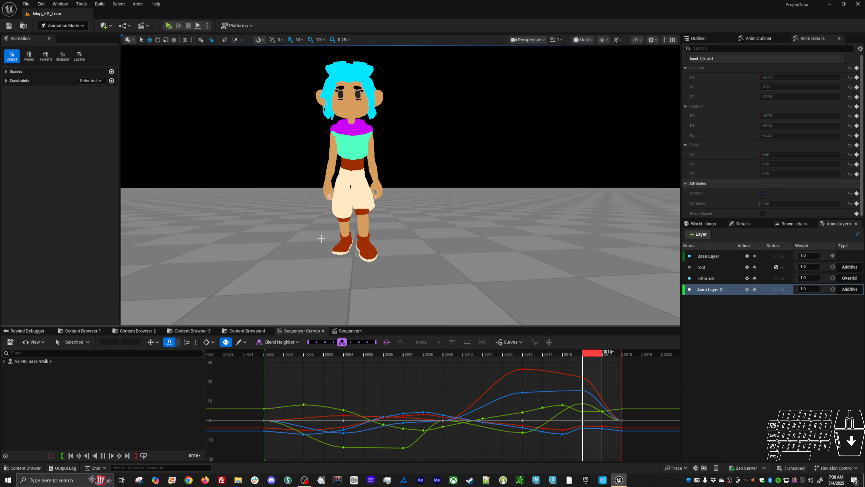
alt+drag(323, 243, 407, 248)
alt+right_drag(407, 248, 374, 238)
alt+drag(375, 239, 259, 223)
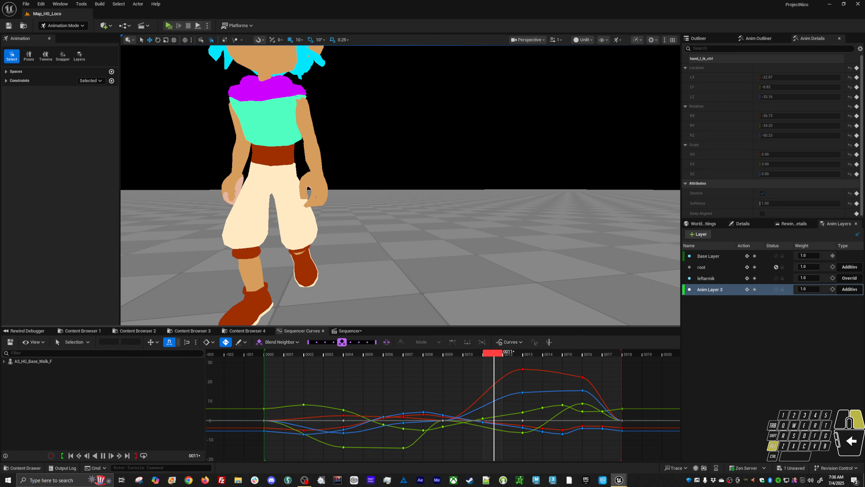
Step: Review the walk cycle from the left side in playback, and reselect the left hand IK control
alt+right_drag(348, 224, 342, 222)
alt+click(335, 227)
alt+drag(335, 226, 236, 231)
alt+middle_drag(335, 227, 366, 235)
alt+drag(337, 244, 320, 246)
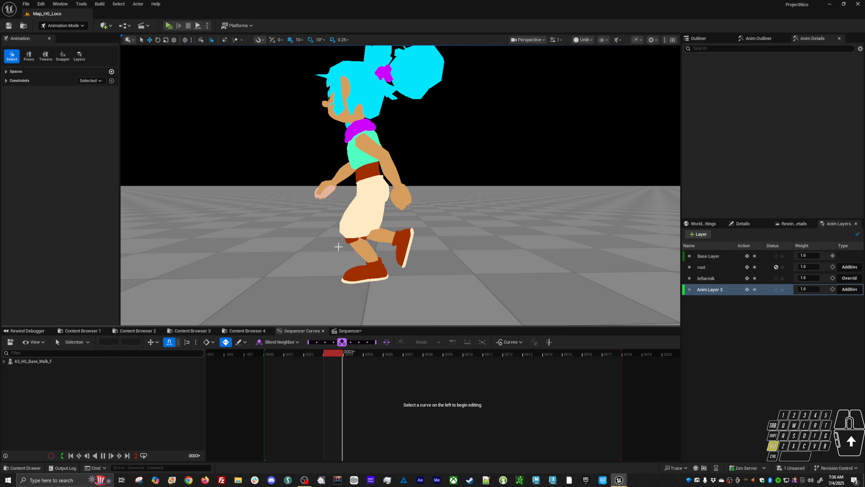
alt+right_drag(338, 246, 350, 250)
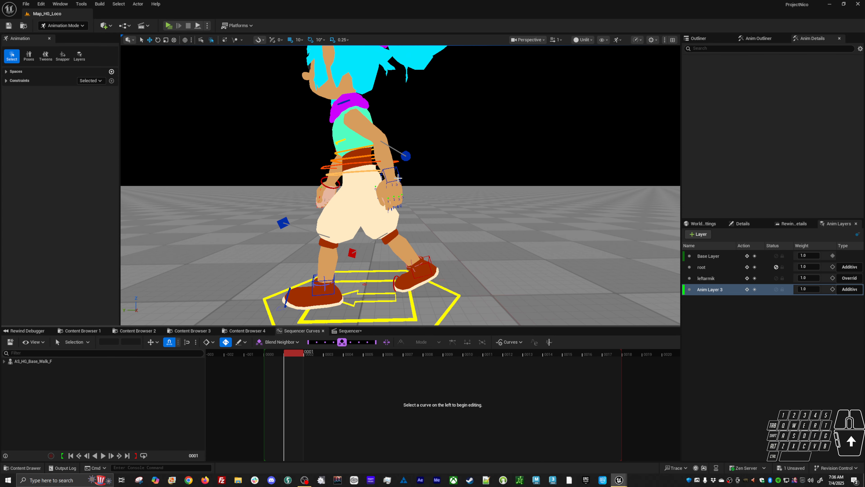
click(399, 177)
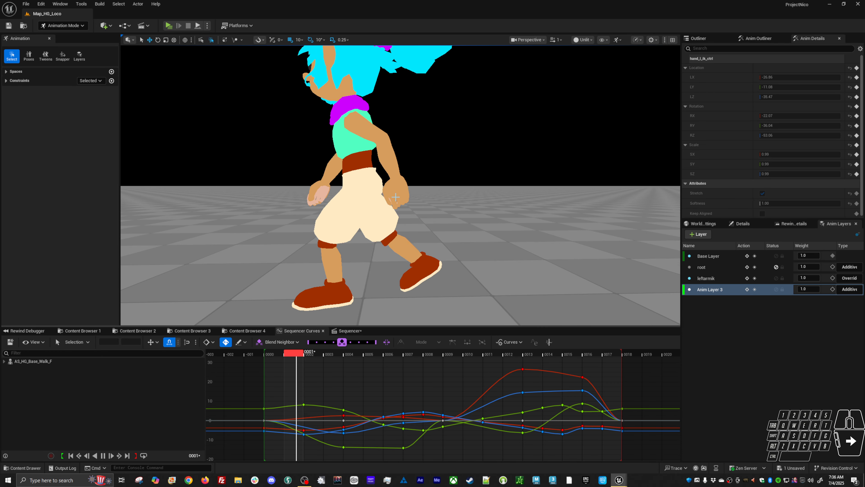
alt+drag(395, 197, 419, 208)
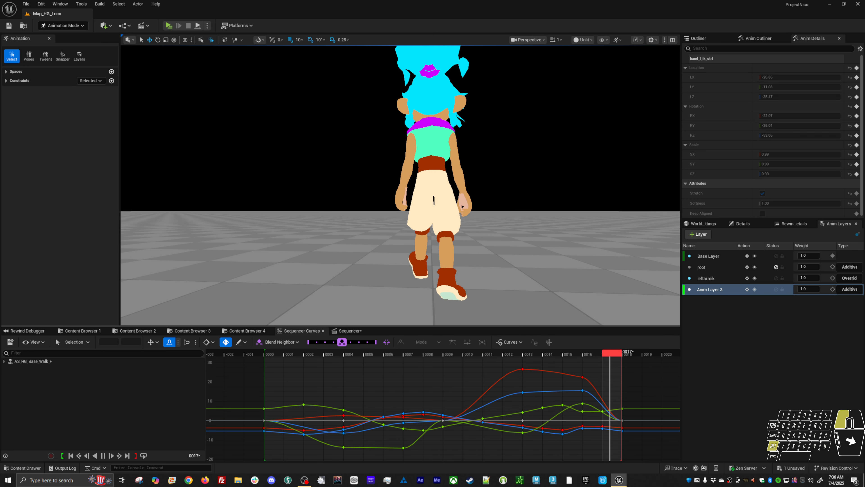
Step: Watch the walk from behind, and compare the left hand's pose at the loop's last and first frames
alt+drag(318, 202, 328, 206)
alt+middle_drag(319, 203, 284, 203)
alt+right_drag(318, 202, 347, 203)
alt+middle_drag(319, 203, 297, 204)
alt+drag(303, 207, 311, 211)
key(space)
click(421, 366)
key(Up)
key(ctrl+Up)
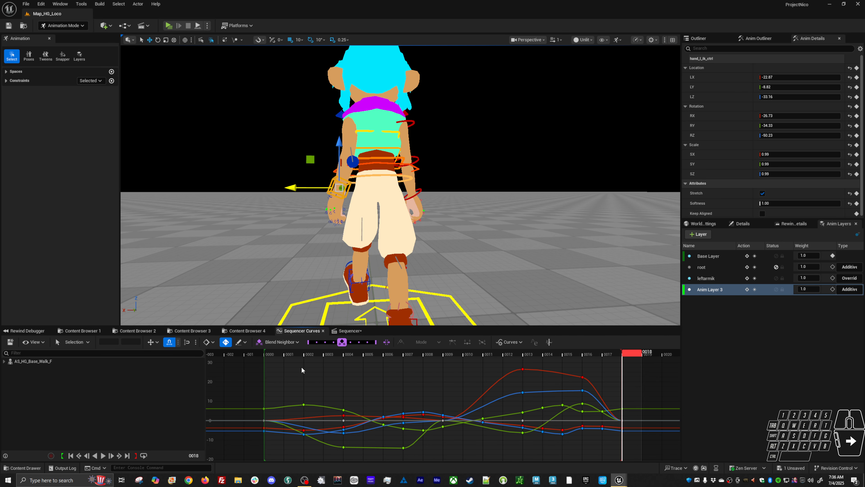
key(Left)
key(Right)
click(272, 350)
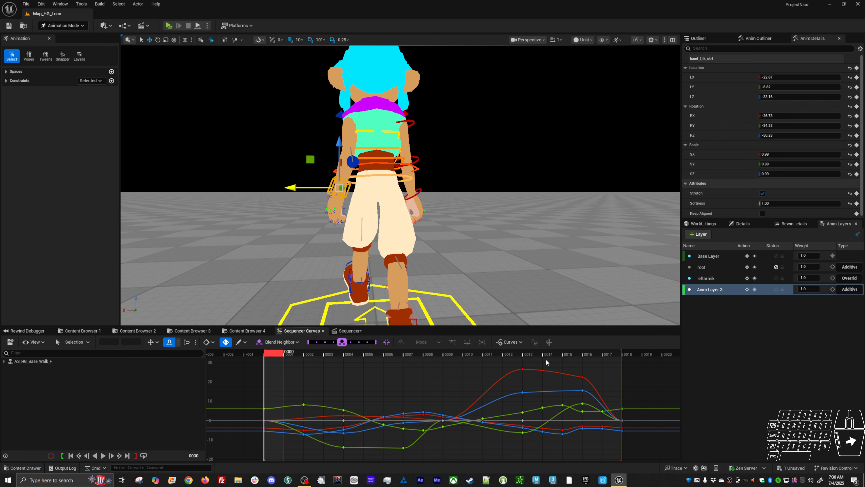
Step: Replay and scrub the loop from behind to judge the left hand's path between frames 17, 2 and 4
mouse_move(453, 257)
alt+mouse_down()
mouse_move(442, 258)
mouse_move(464, 259)
alt+mouse_up()
key(space)
key(space)
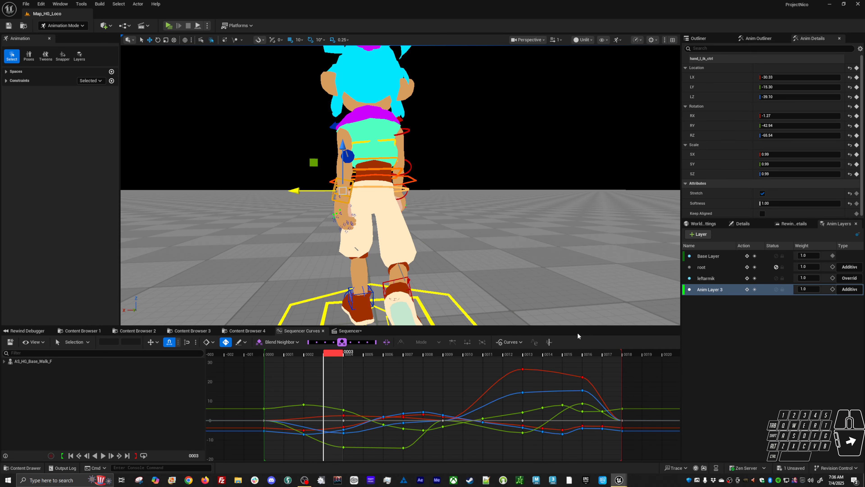
drag(624, 354, 306, 381)
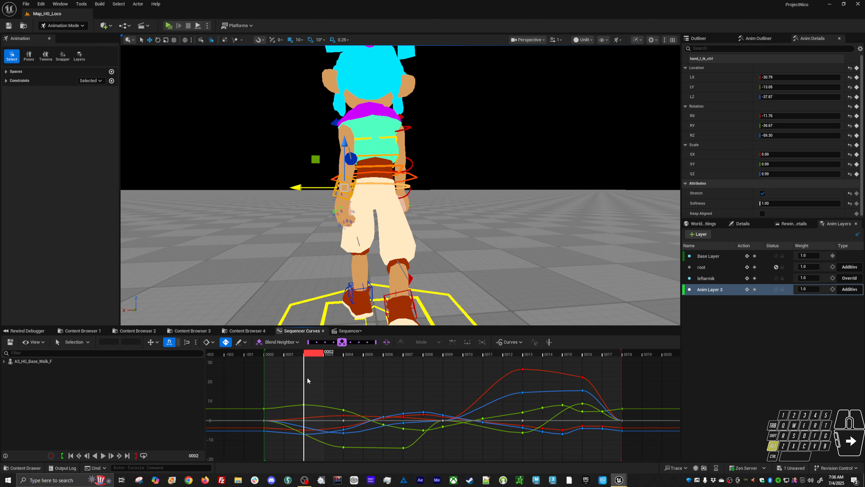
key(space)
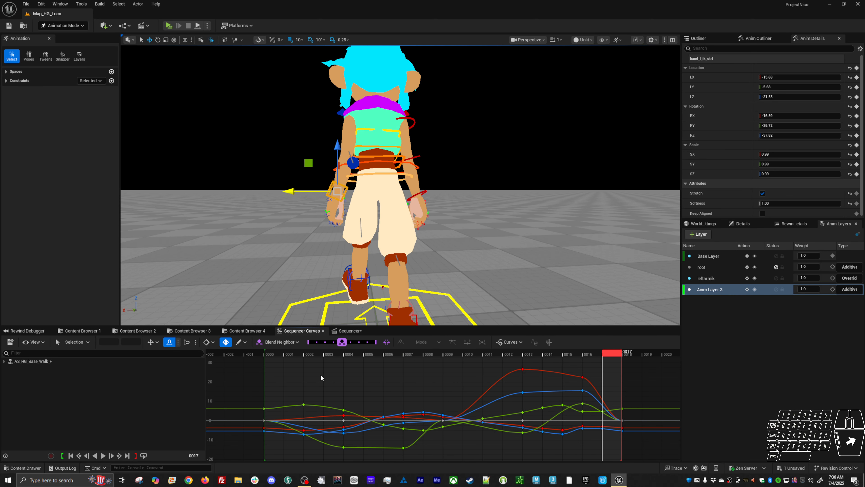
mouse_move(343, 356)
mouse_down()
mouse_move(311, 353)
mouse_move(354, 353)
mouse_move(305, 353)
mouse_move(343, 345)
mouse_up()
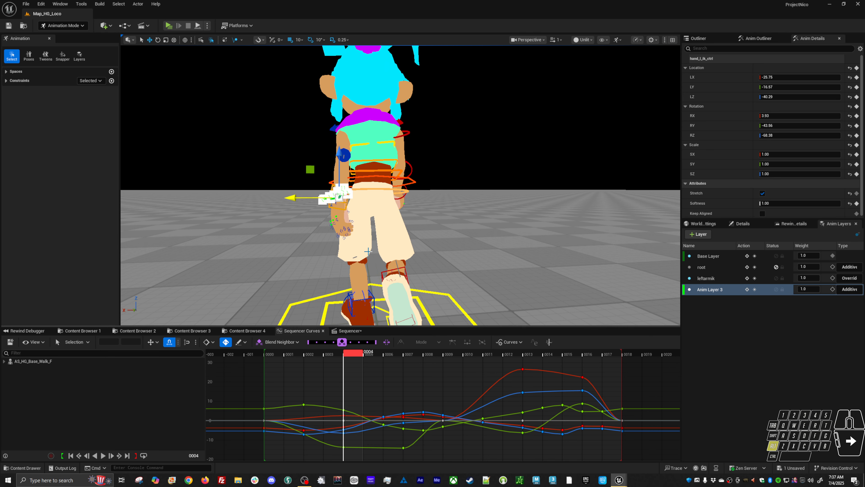
Step: Reduce the motion trail's key size in its advanced settings so the hand's path is easier to read
click(244, 47)
right_click(235, 41)
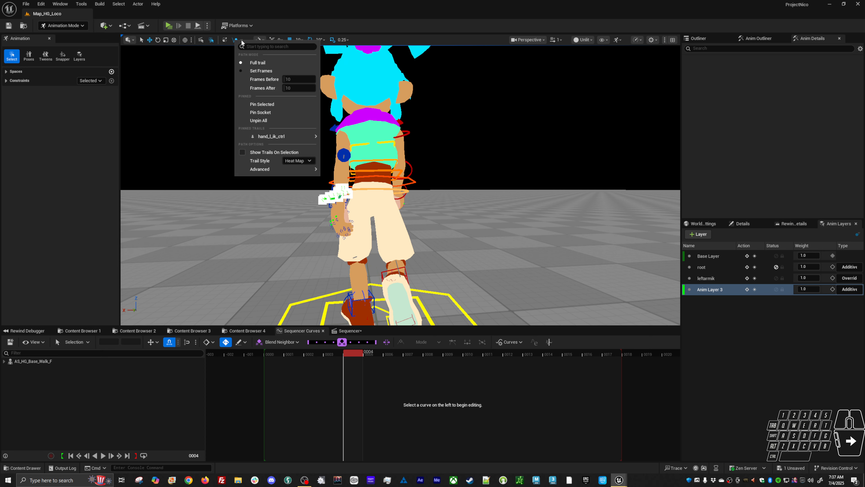
click(242, 41)
mouse_move(289, 172)
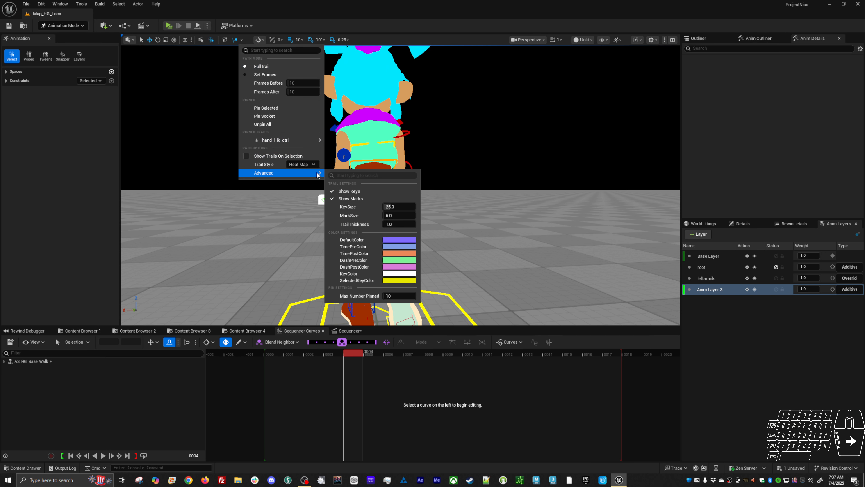
click(410, 207)
text(1)
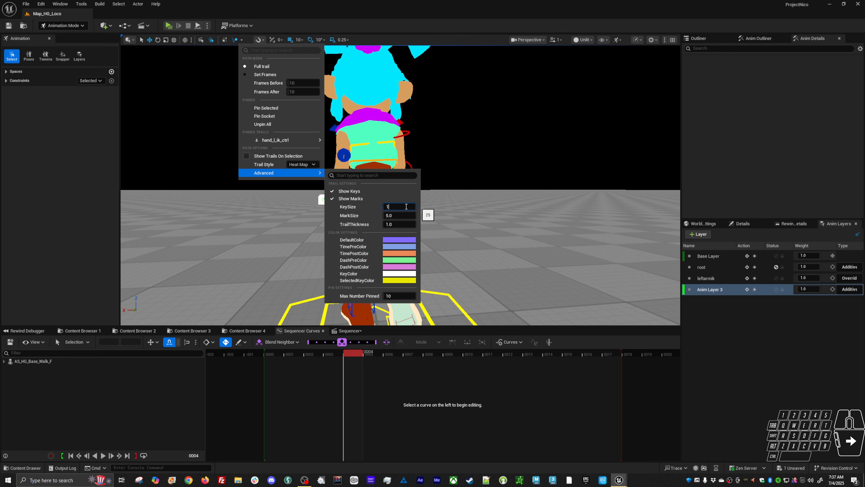
text(.0)
key(Return)
click(417, 147)
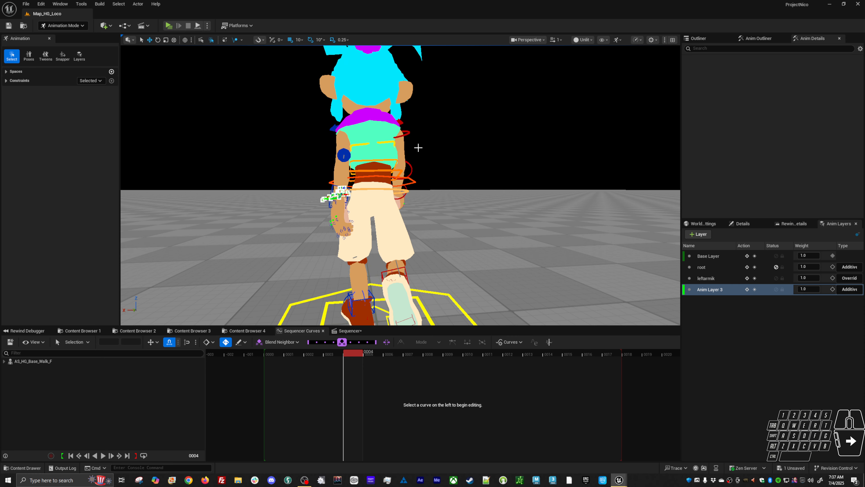
Step: Play the loop with the smaller trail keys, and reselect the left hand IK control close up at frame 17
drag(357, 356, 302, 352)
key(alt+v)
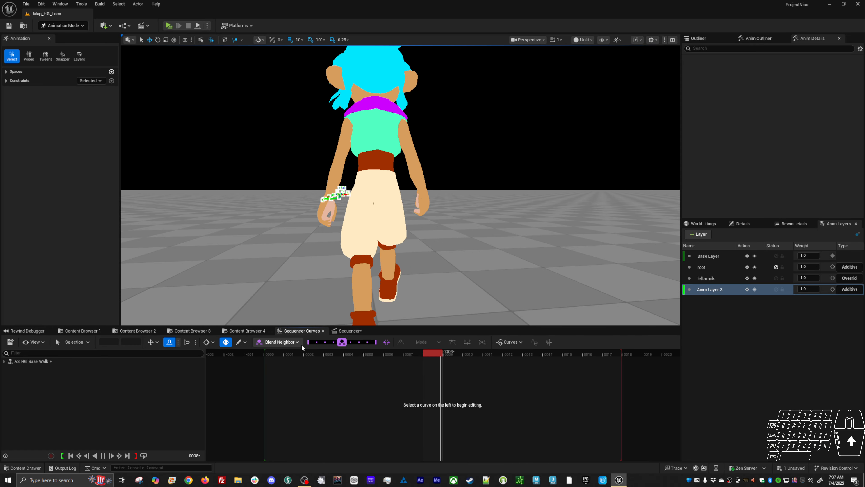
alt+right_drag(343, 248, 368, 251)
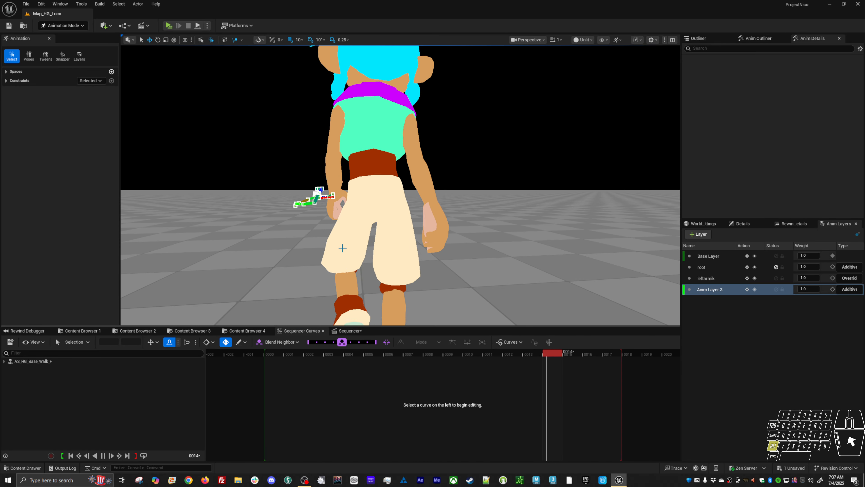
key(alt+v)
click(305, 192)
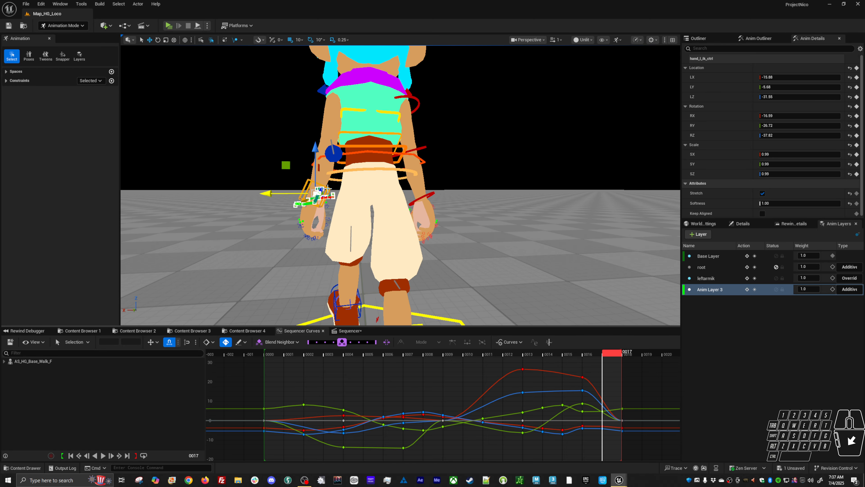
alt+drag(321, 196, 351, 236)
alt+right_drag(328, 199, 368, 205)
alt+drag(328, 199, 395, 175)
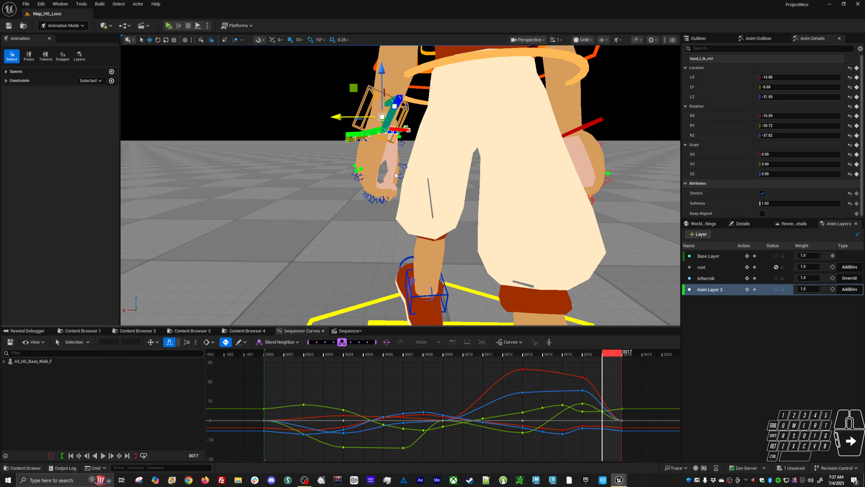
Step: Examine the left hand's path along its motion trail frame by frame from frame 13 through the loop to frame 4
key(Left)
key(Left)
key(Left)
key(Left)
key(Right)
key(Right)
key(Right)
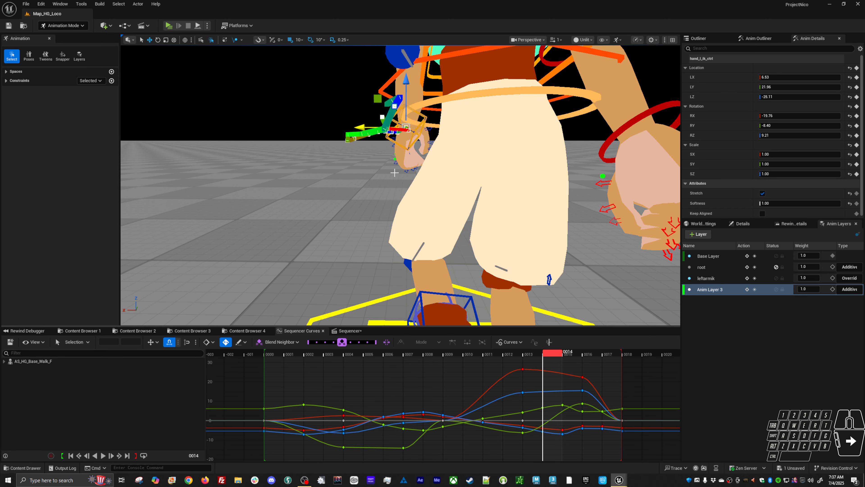
key(Right)
key(Right)
key(Right)
key(Right)
key(Right)
key(Right)
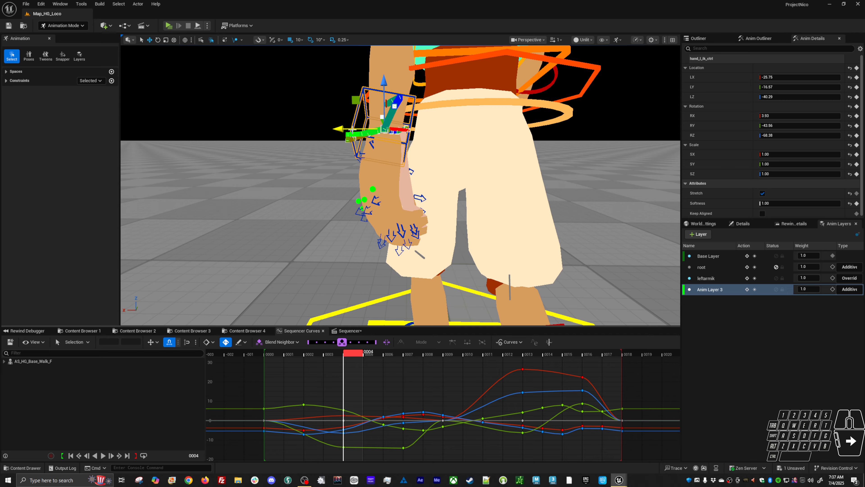
Step: Undo a trial inward shift at frame 4, and move the left hand IK control slightly inward at frame 3 instead
drag(352, 129, 407, 183)
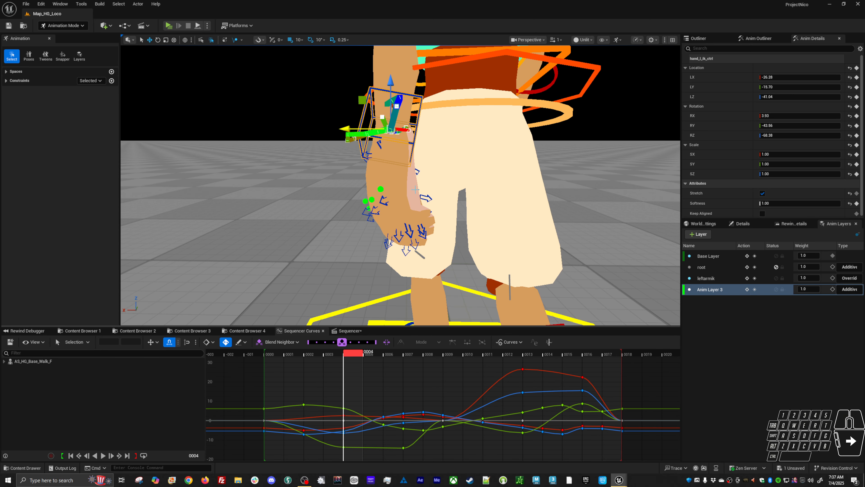
key(ctrl+z)
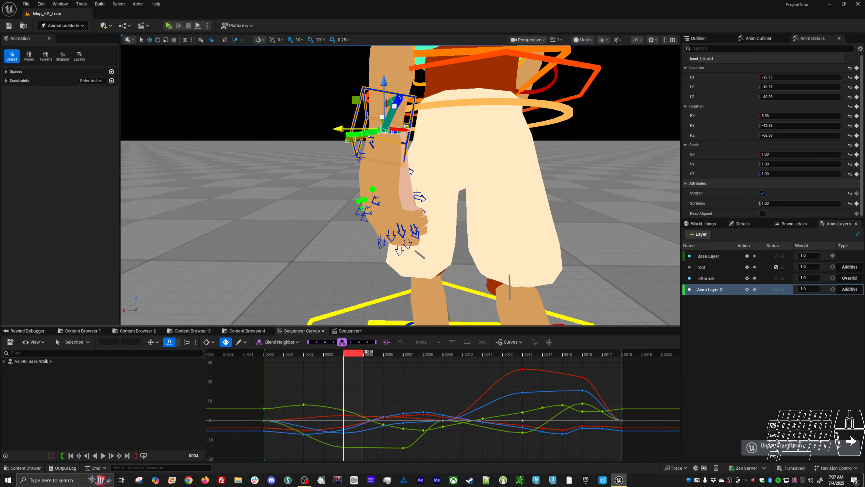
key(Left)
drag(362, 77, 373, 82)
key(Left)
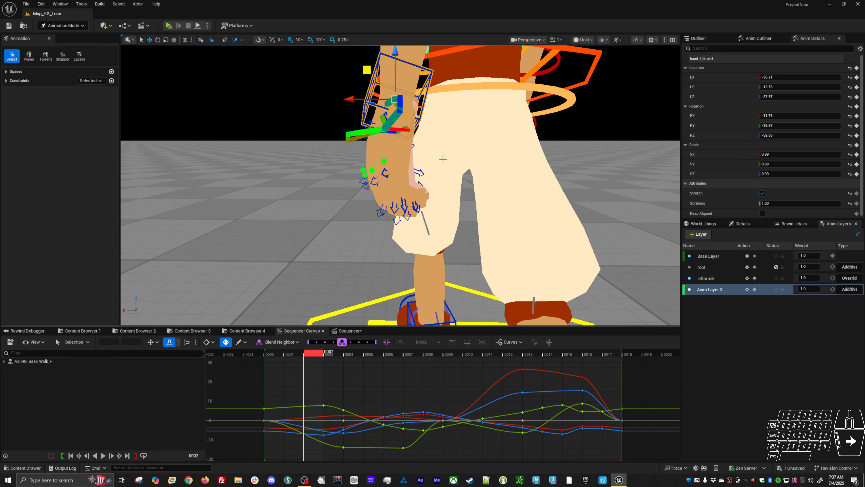
key(Left)
key(Left)
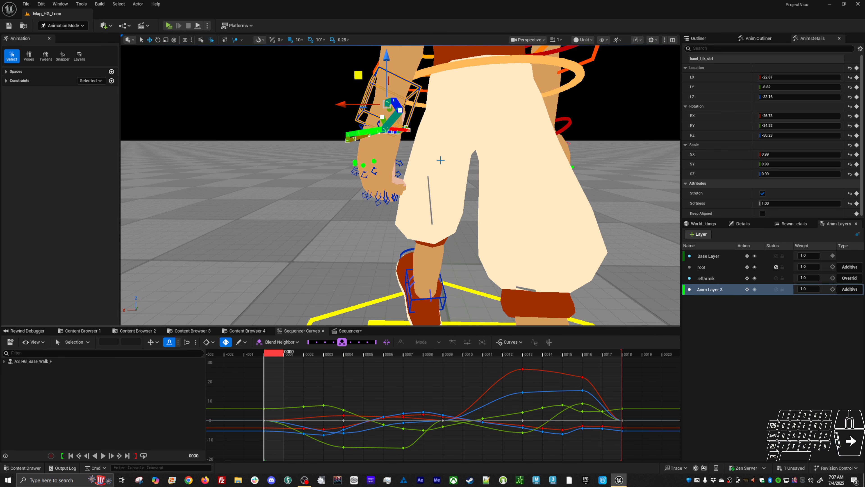
Step: Nudge the left hand IK control slightly at frame 4 to smooth the rear end of its motion trail
key(Right)
key(Right)
key(Left)
key(Left)
key(Right)
key(Right)
key(Right)
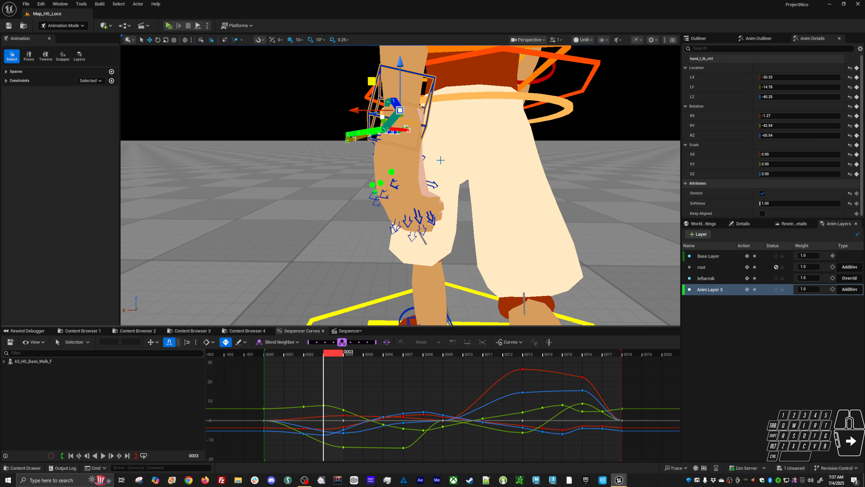
key(Right)
key(Right)
key(Right)
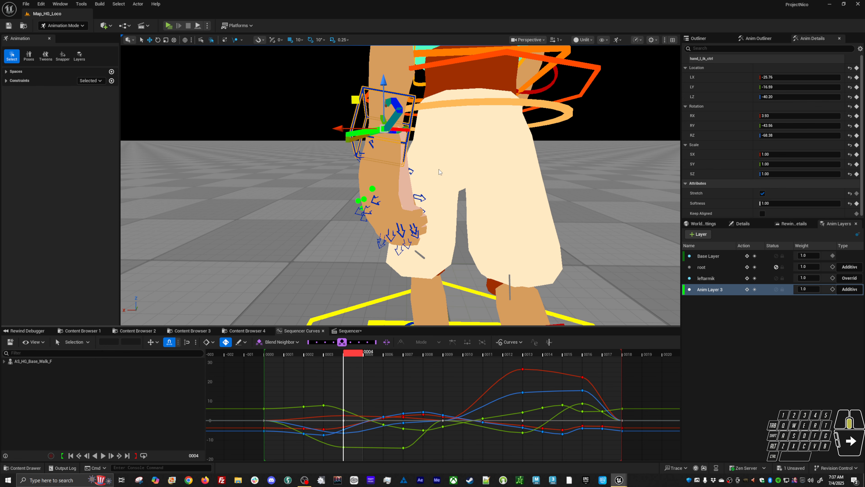
middle_drag(439, 169, 456, 172)
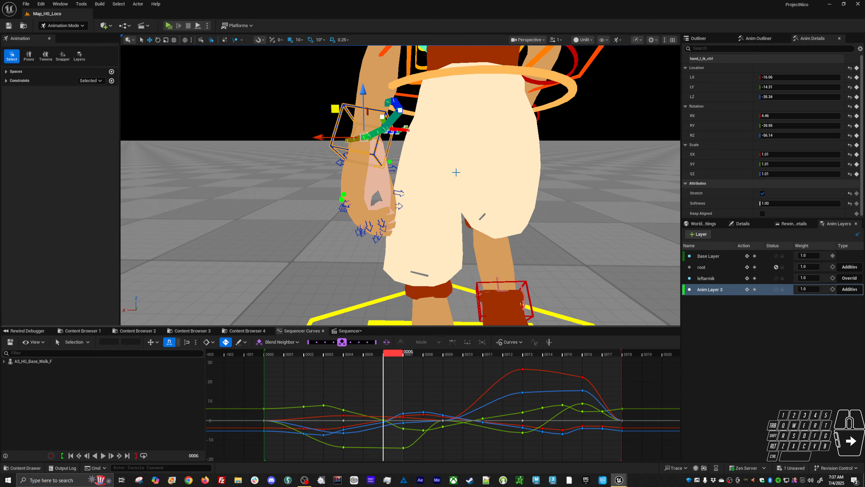
Step: Check the hand's path from frame 6 through frame 10, and lower the left hand IK control slightly at frame 6
key(comma)
key(period)
key(period)
key(period)
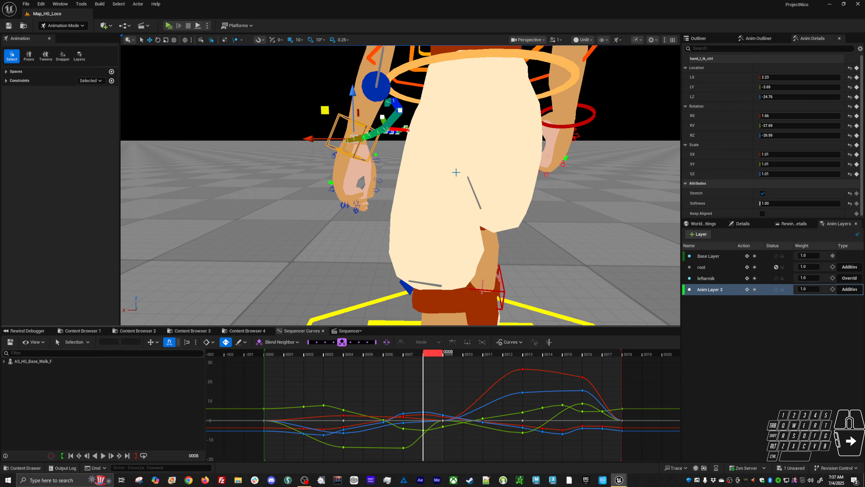
key(period)
key(period)
mouse_move(404, 167)
alt+mouse_down()
mouse_move(417, 196)
mouse_move(385, 170)
mouse_move(403, 168)
alt+mouse_up()
key(comma)
key(comma)
key(comma)
key(comma)
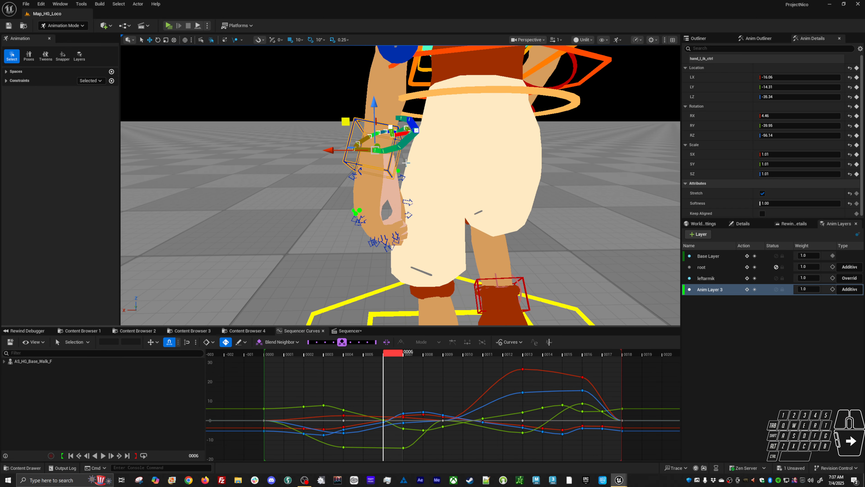
key(comma)
key(period)
drag(376, 123, 375, 124)
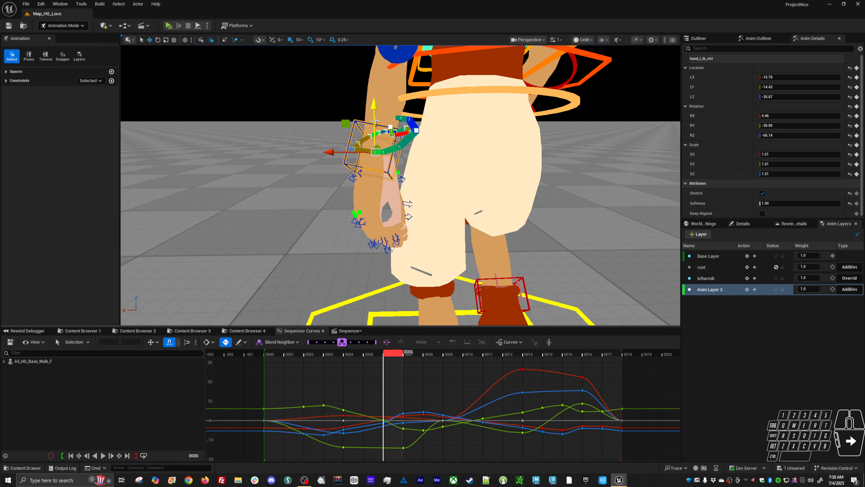
Step: Raise the left hand IK control slightly at frame 5, and shift it slightly inward at frame 7
key(comma)
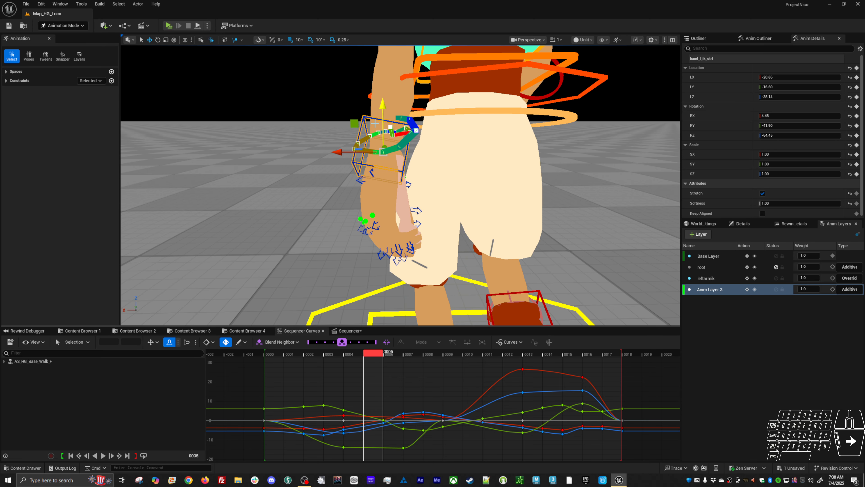
drag(381, 124, 385, 124)
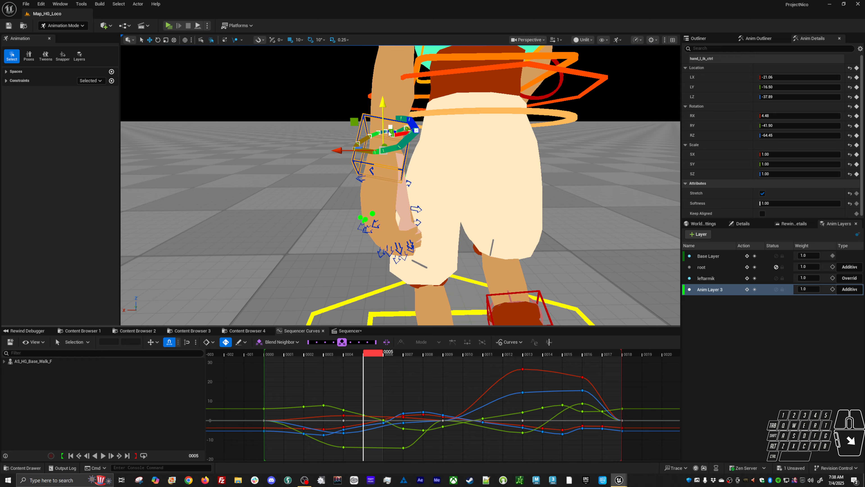
key(Right)
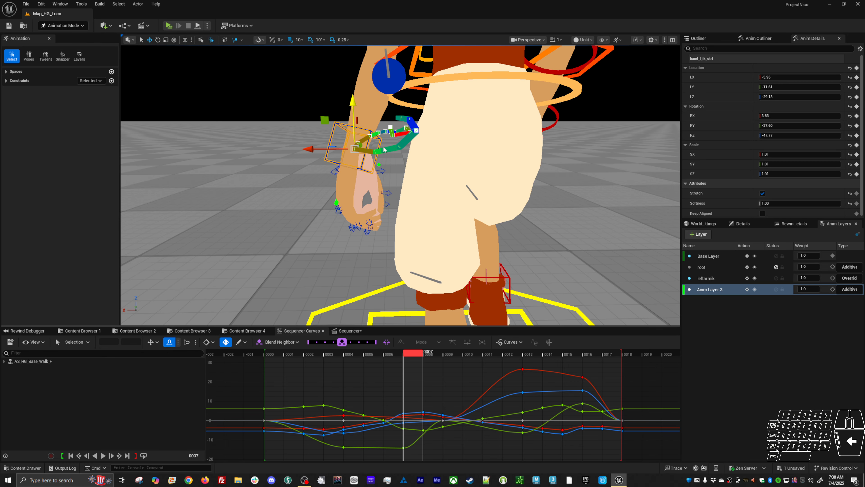
drag(322, 149, 329, 152)
Step: Nudge the left hand IK control slightly within the horizontal plane at frame 11 to round the front of the trail
key(Right)
key(Right)
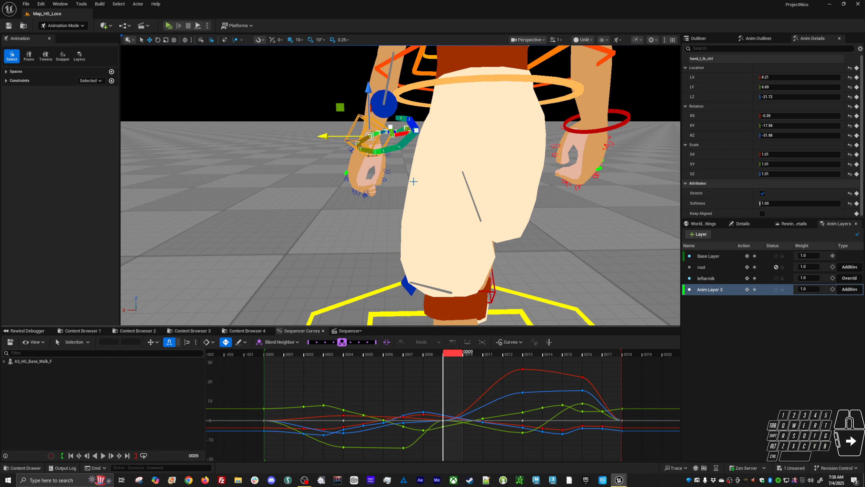
drag(353, 136, 354, 139)
key(Right)
key(Right)
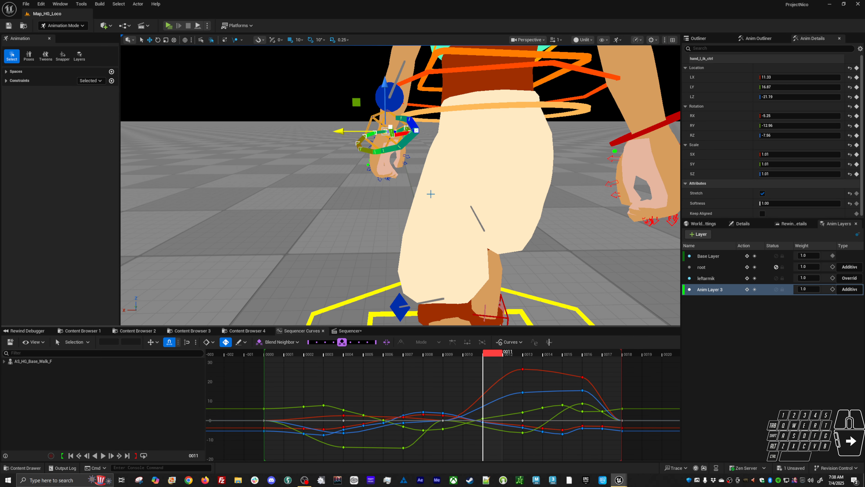
alt+drag(430, 193, 366, 133)
key(Right)
key(Right)
key(Right)
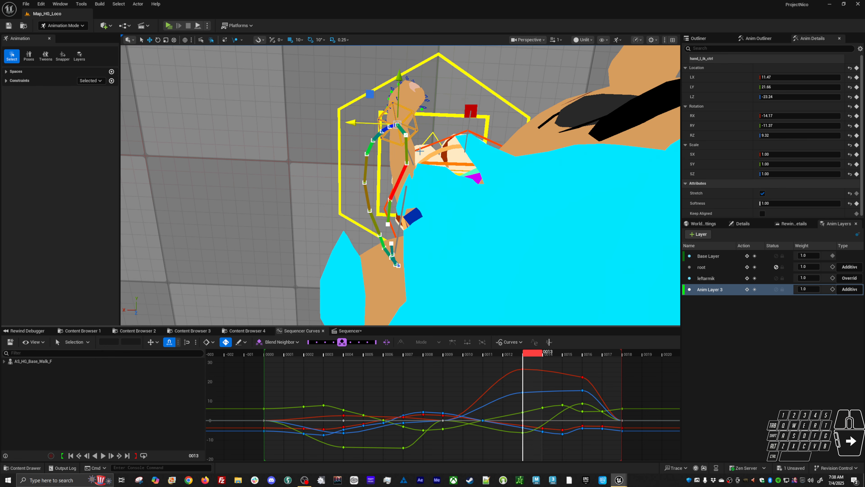
key(Left)
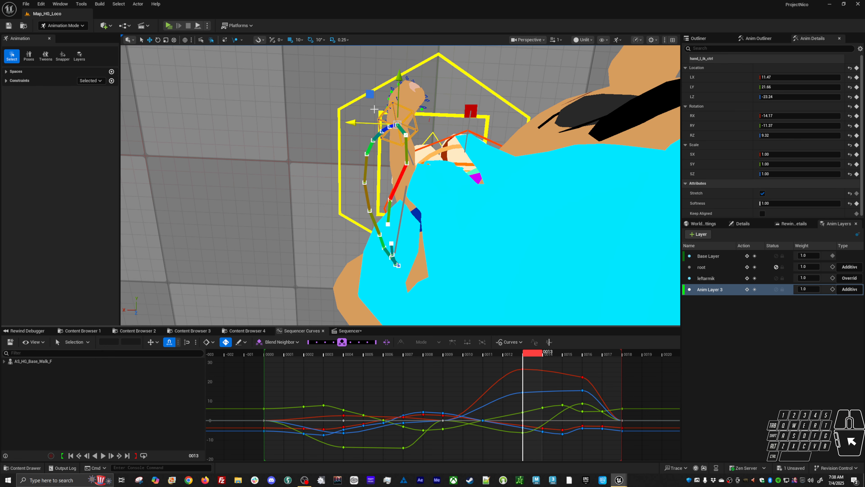
click(370, 97)
key(Left)
key(Left)
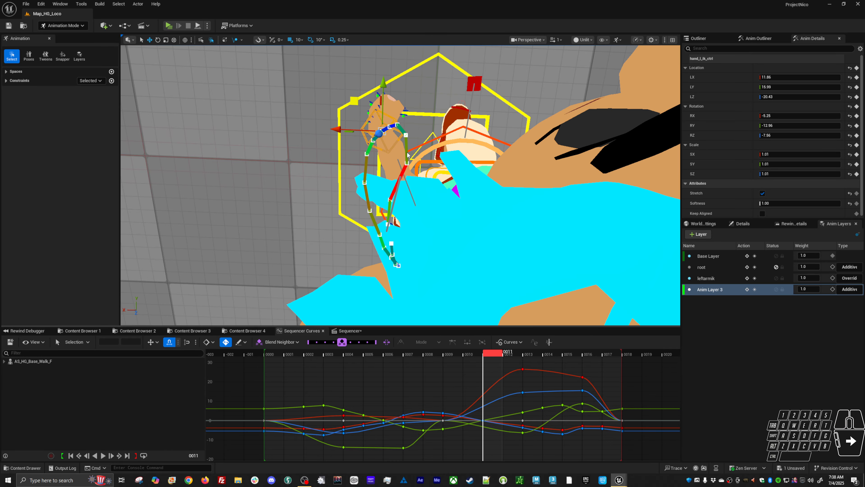
click(355, 103)
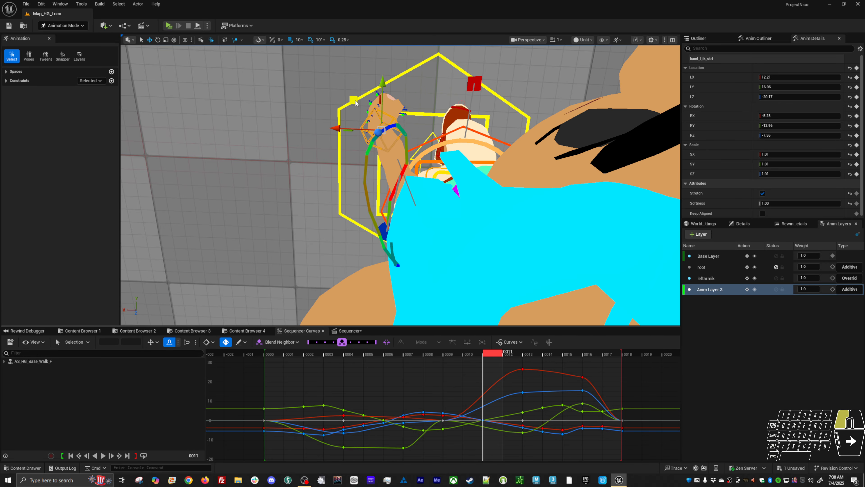
Step: Move the left hand IK control slightly inward and forward at frame 16
key(Right)
key(Right)
key(Right)
key(Right)
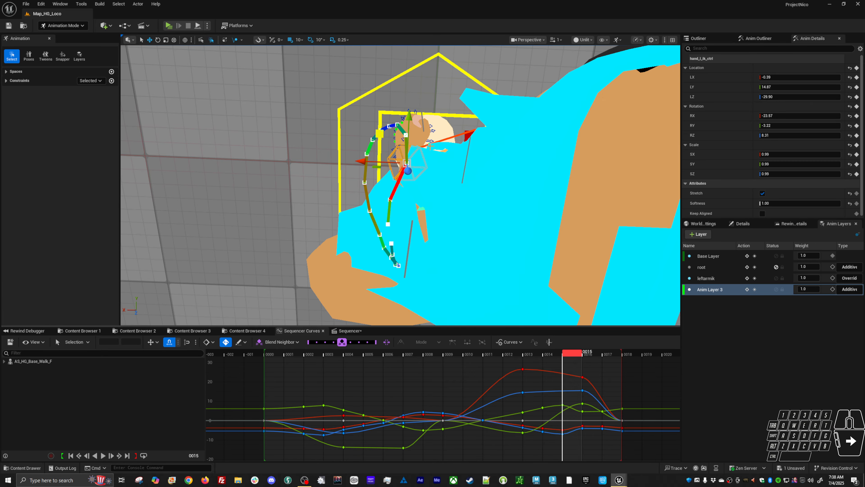
key(Right)
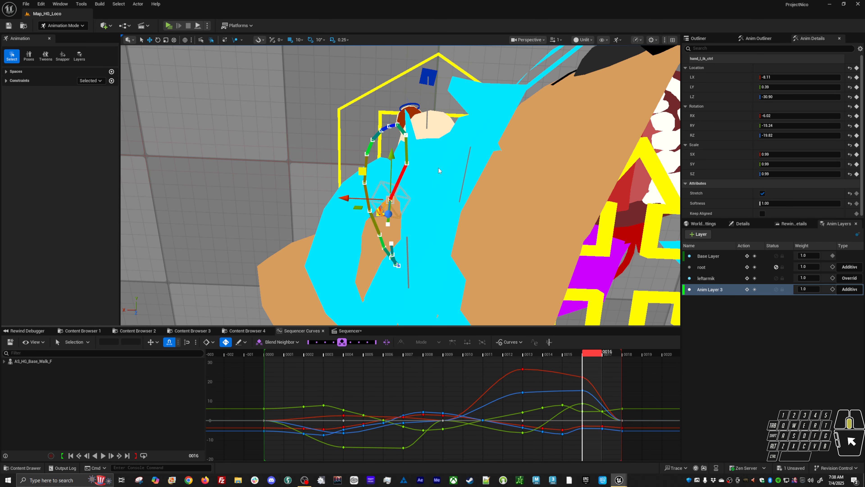
middle_drag(439, 171, 444, 162)
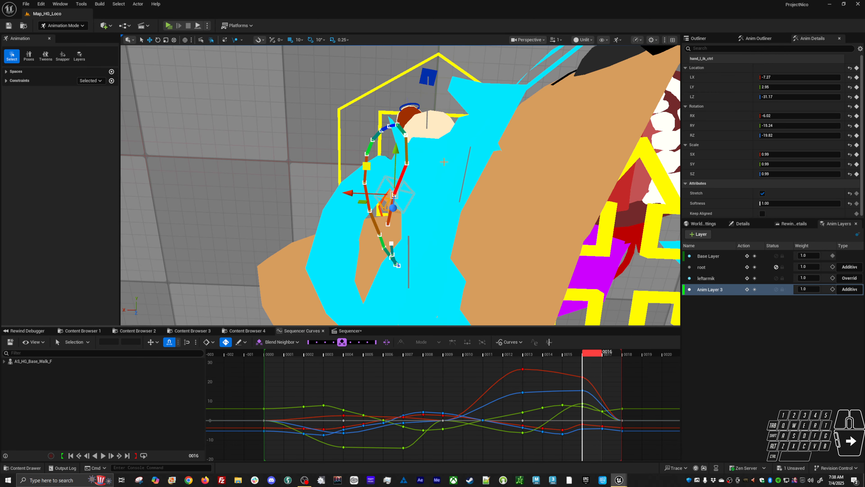
Step: Examine the left hand's path from above, frame by frame from frame 17 through the loop restart to frame 6
key(Right)
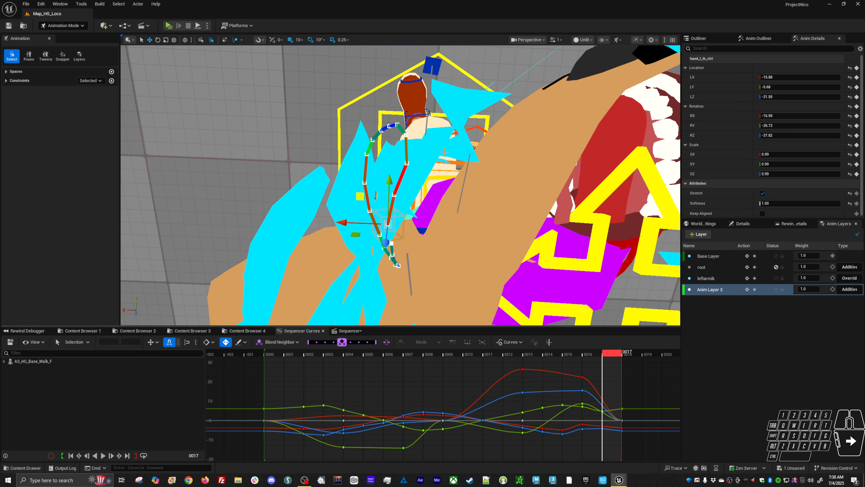
key(Right)
key(Left)
key(Up)
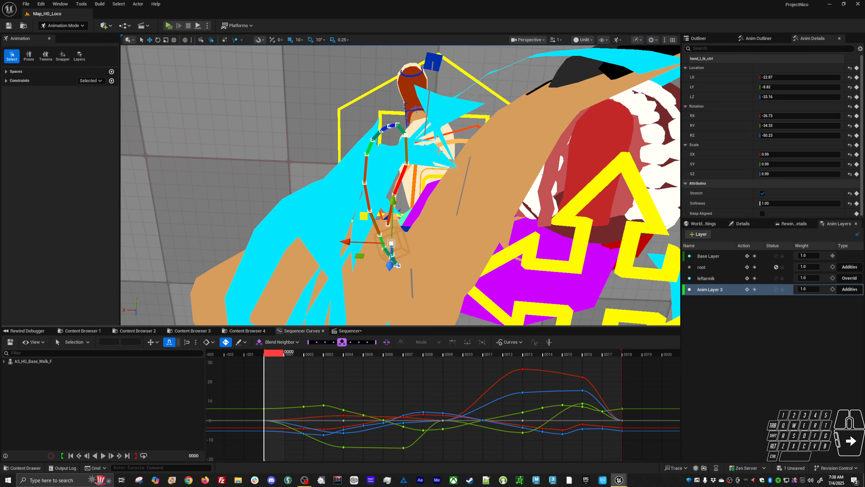
key(Right)
key(Right)
key(Left)
key(Left)
key(Right)
key(Right)
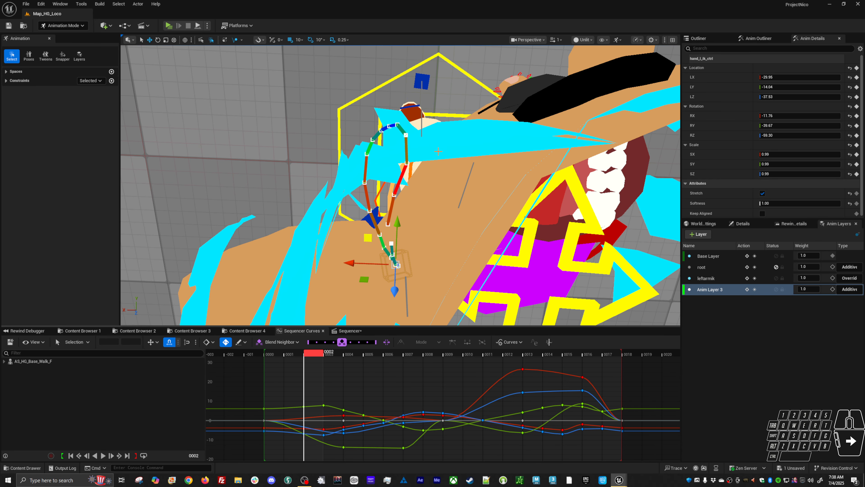
key(Right)
key(Right)
key(Right)
key(Right)
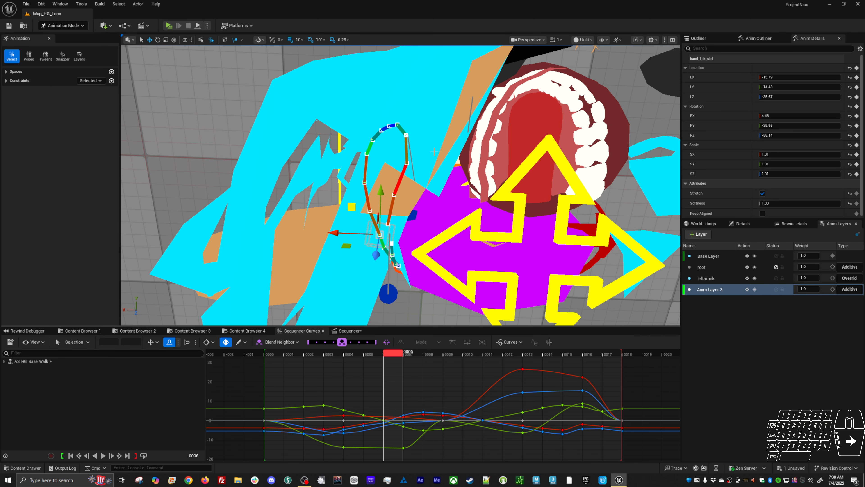
Step: Move the left hand IK control slightly outward at frame 6, and check the trail against frame 7
key(Right)
key(Left)
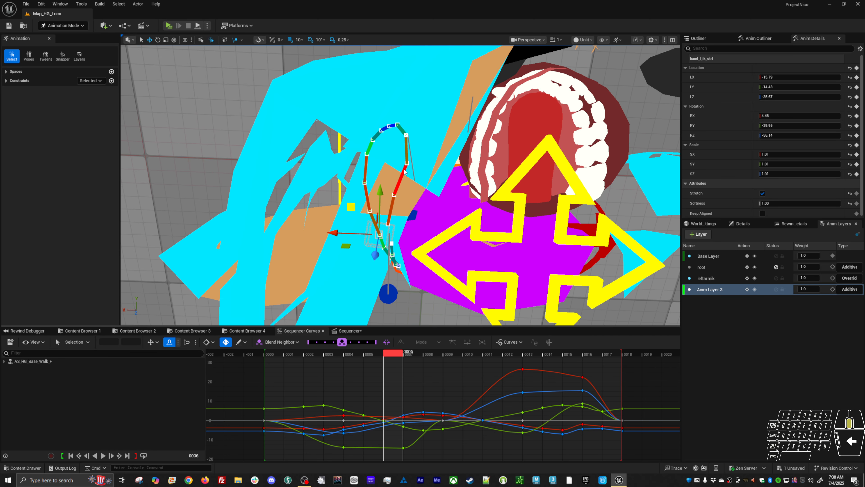
key(Right)
key(Down)
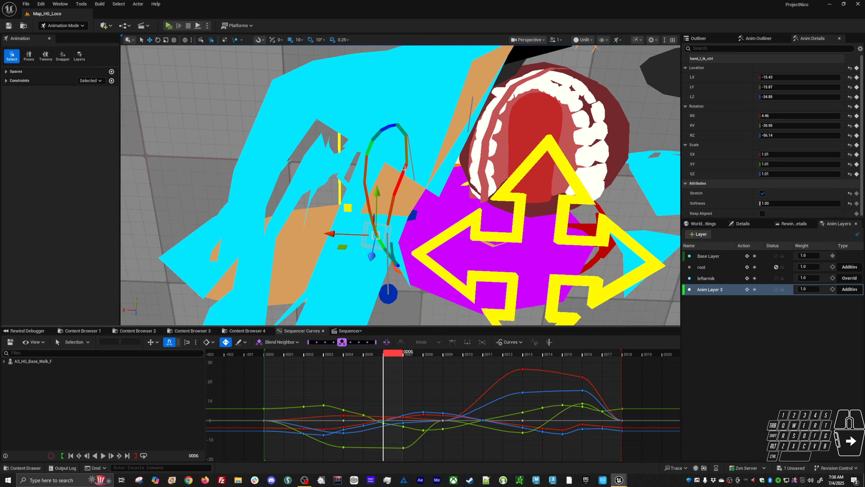
key(Right)
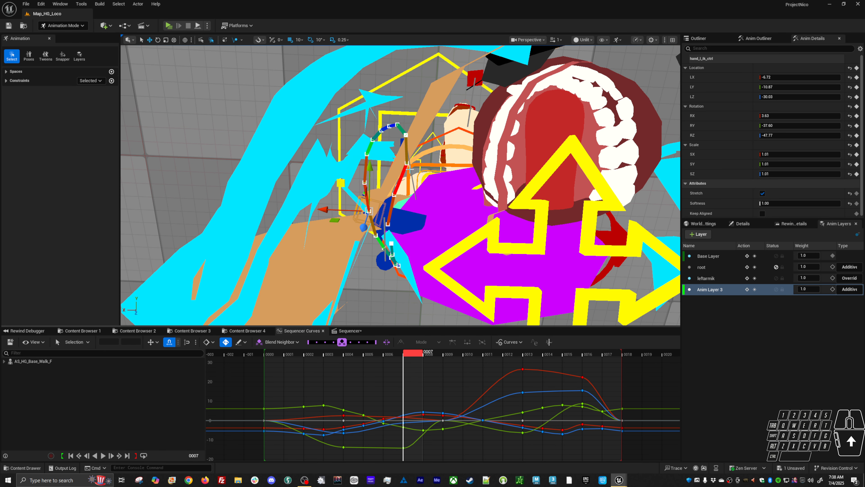
Step: Shift the left hand IK control slightly outward at frames 5 and 4 to widen the rear curve of the trail
key(Left)
key(Left)
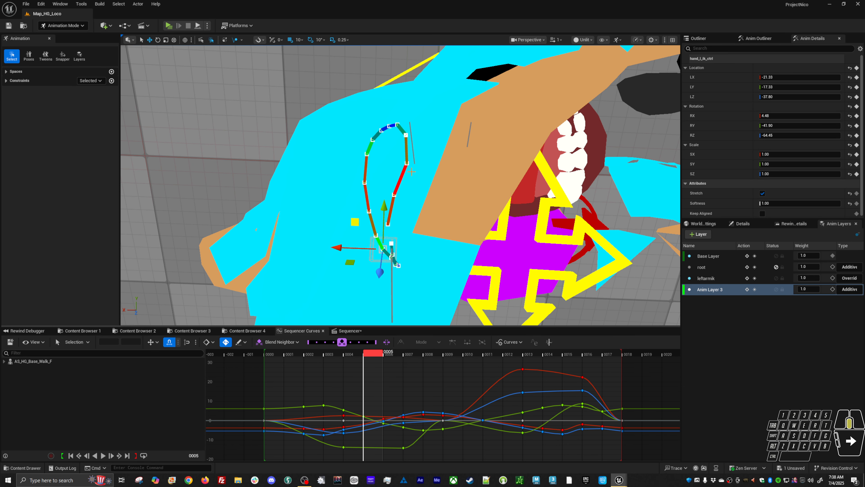
key(Left)
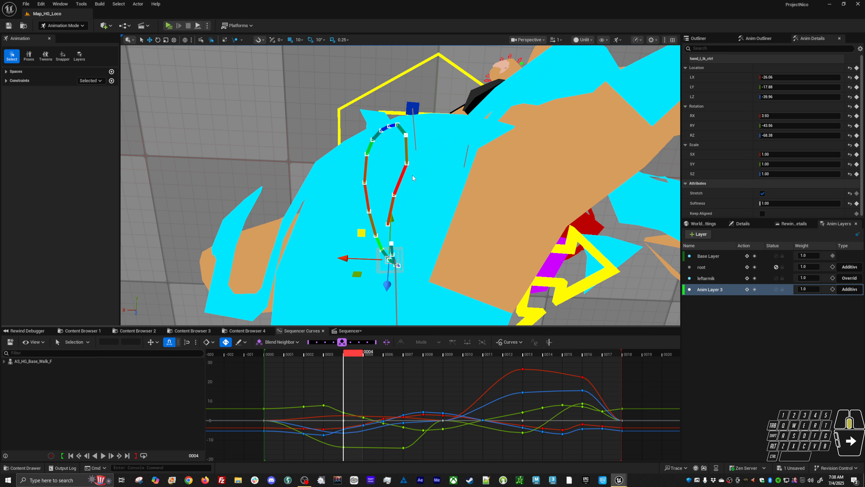
key(Left)
key(Left)
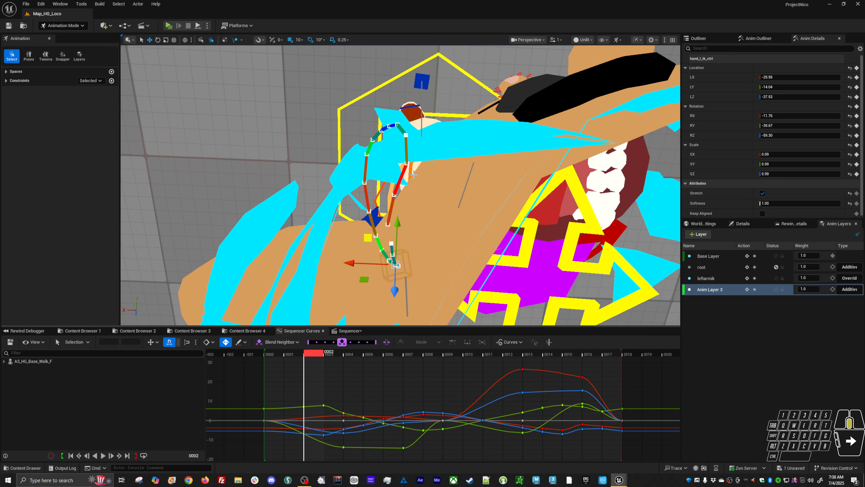
Step: Move the left hand IK control slightly inward and forward at frame 2, comparing it with frames 1 and 3
middle_drag(414, 175, 419, 170)
key(Right)
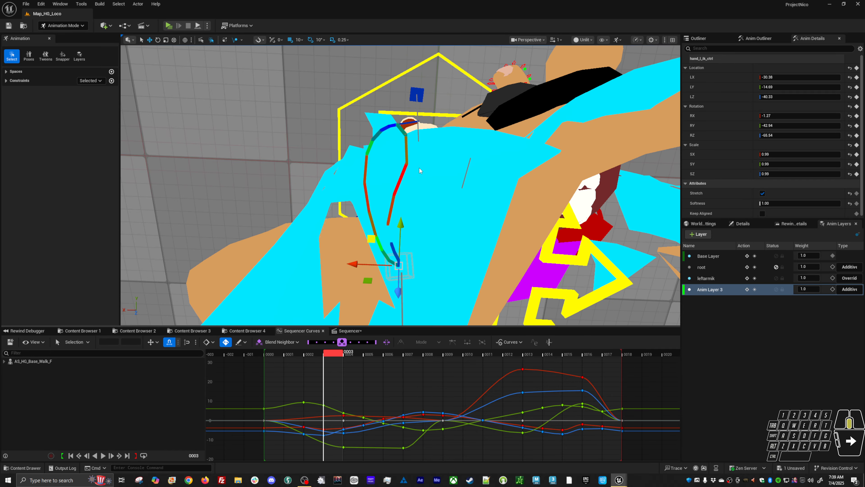
key(Left)
key(Left)
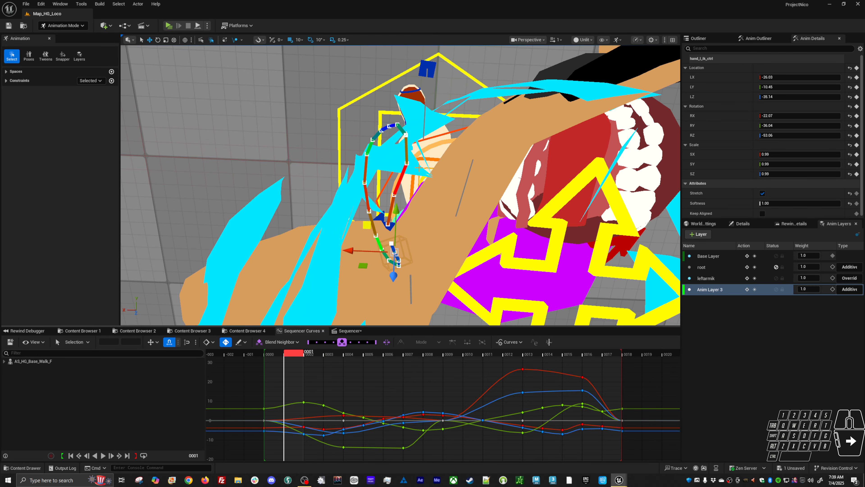
key(Right)
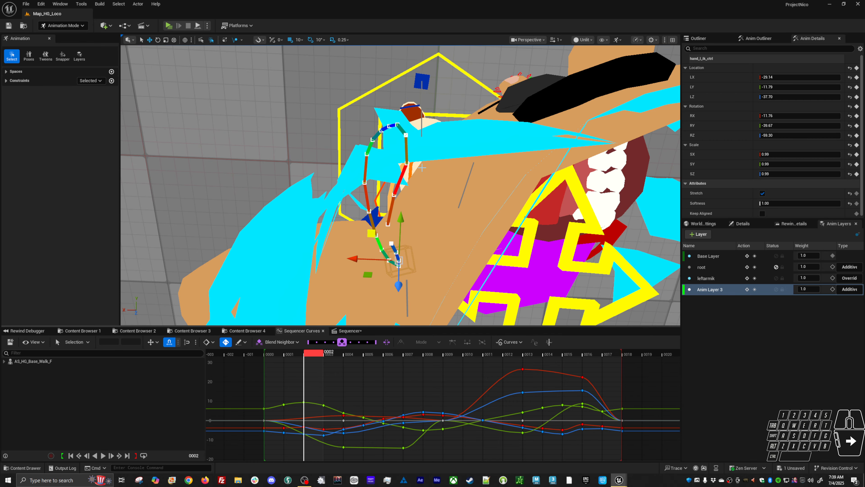
Step: Move the left hand IK control slightly outward at frame 3, and check the rear curve at frames 2 and 4
key(Right)
key(Right)
key(Left)
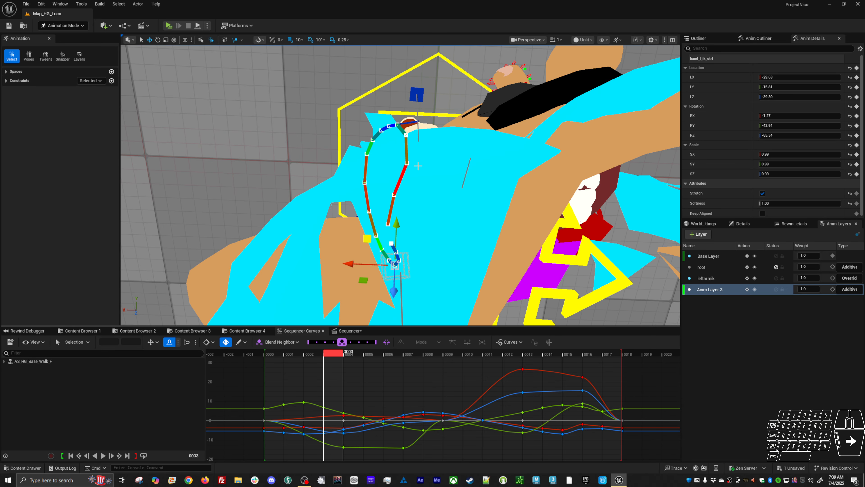
key(Left)
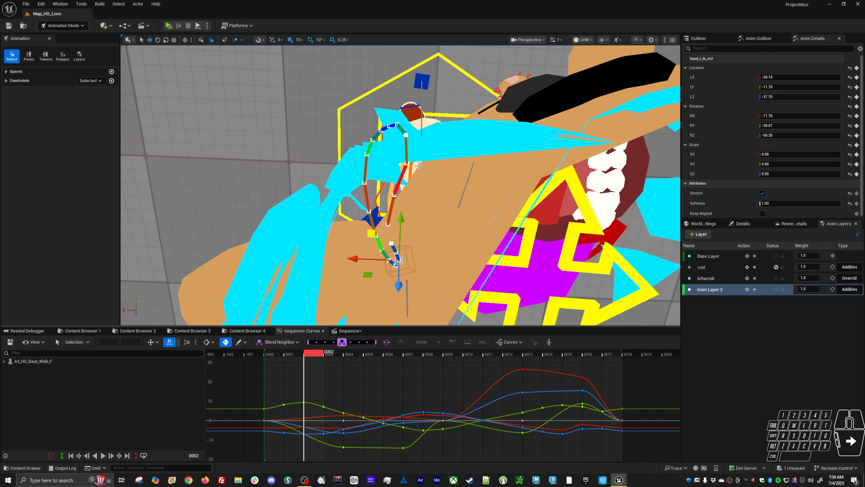
key(Right)
key(Right)
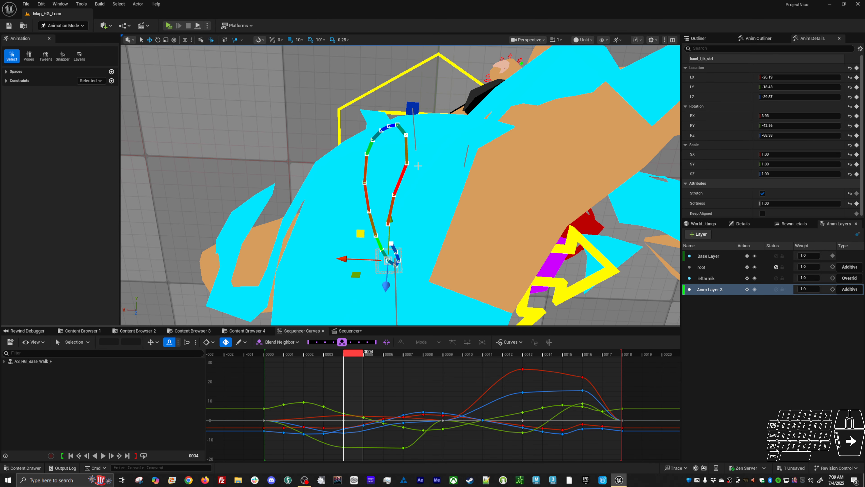
Step: Play the walk loop with nothing selected, and examine the left arm's swing from in front of the character
alt+drag(417, 162, 498, 76)
alt+middle_drag(417, 162, 465, 90)
alt+middle_drag(393, 245, 402, 225)
alt+drag(393, 244, 280, 244)
key(space)
alt+right_drag(393, 245, 334, 273)
alt+drag(388, 247, 409, 250)
alt+right_drag(389, 247, 436, 248)
alt+click(403, 254)
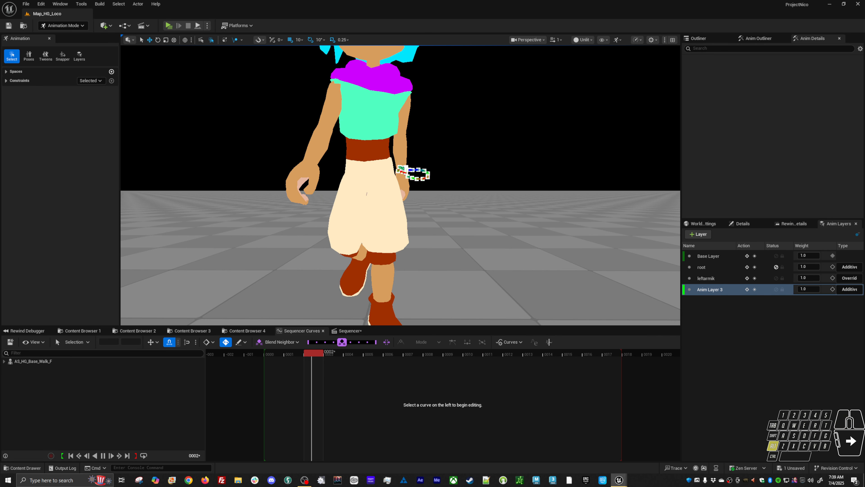
Step: Step back through the walk loop to frame 15, and select the left hand IK control
key(alt+v)
key(Left)
key(Left)
key(Left)
key(Left)
key(Left)
key(Left)
key(Left)
key(Left)
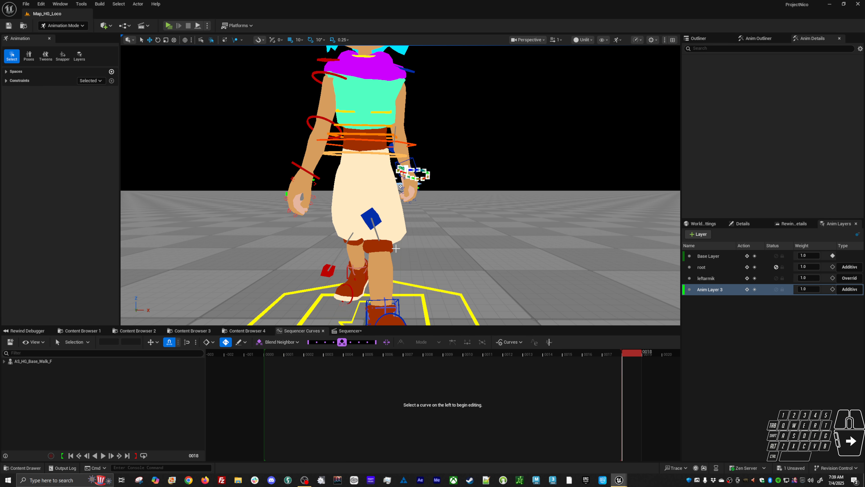
click(402, 159)
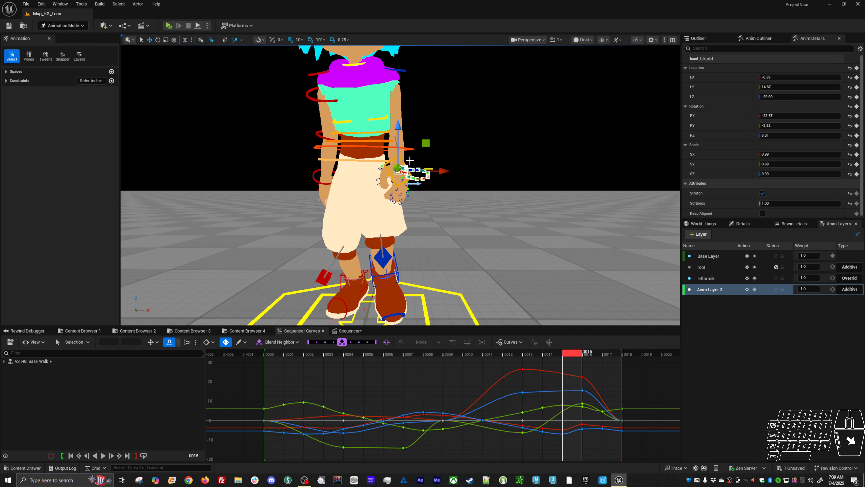
Step: Play the walk loop, and compare the left hand's position between frames 0 and 2 from the front
key(space)
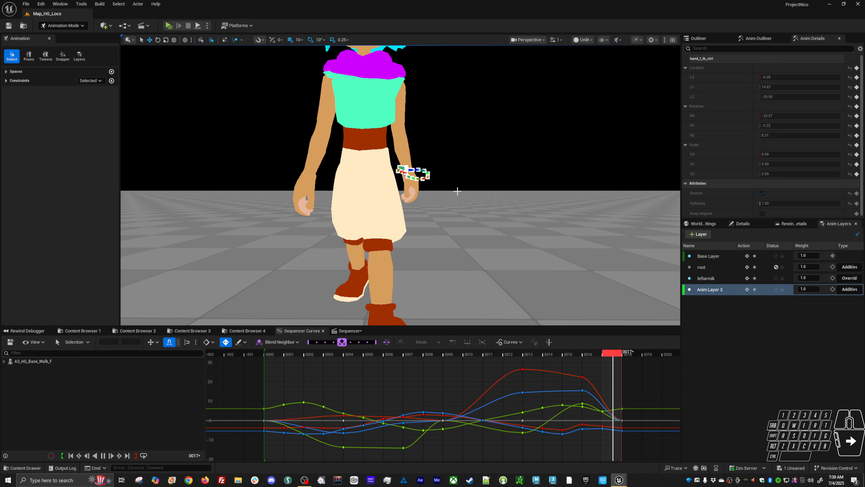
key(space)
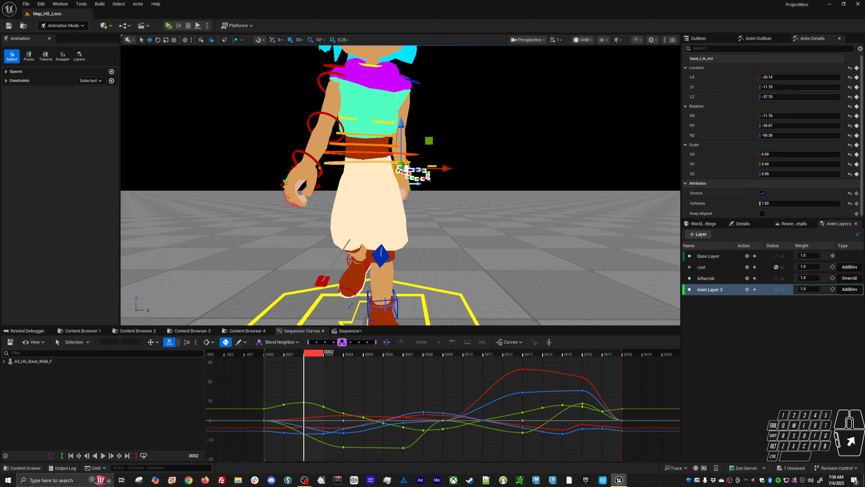
key(Left)
key(Left)
key(Right)
key(Right)
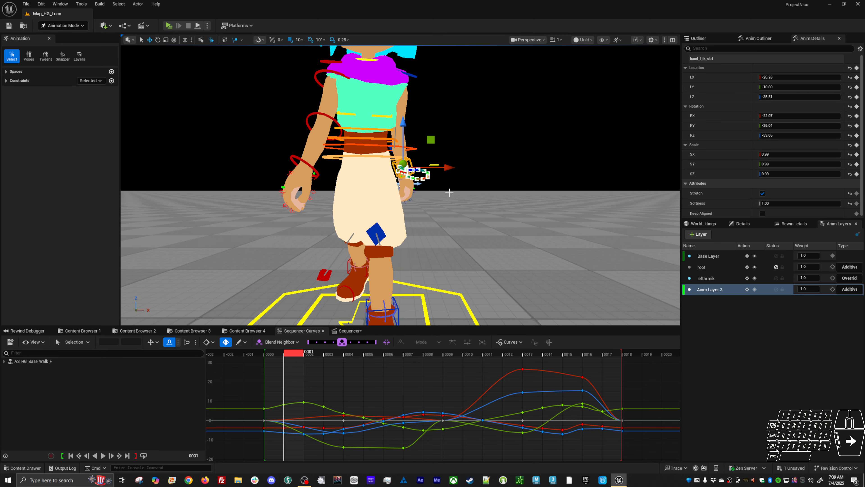
Step: Isolate the left hand IK control's Location Y curve, and select all of its keys
click(708, 77)
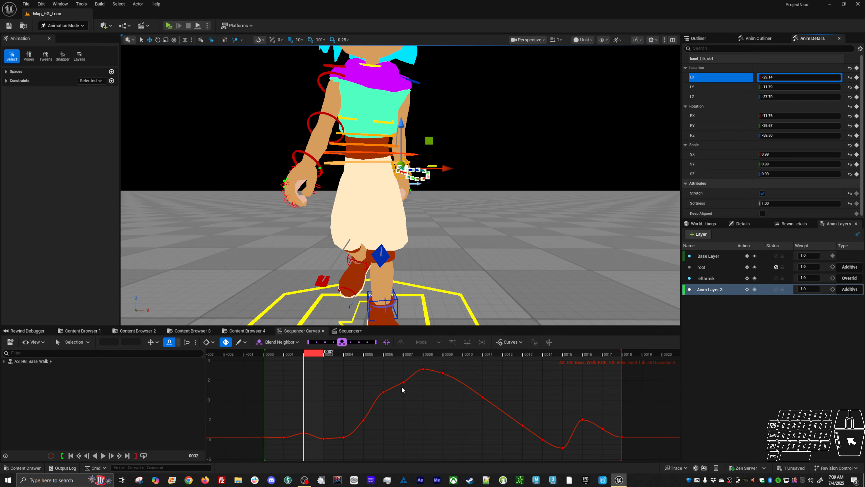
click(709, 89)
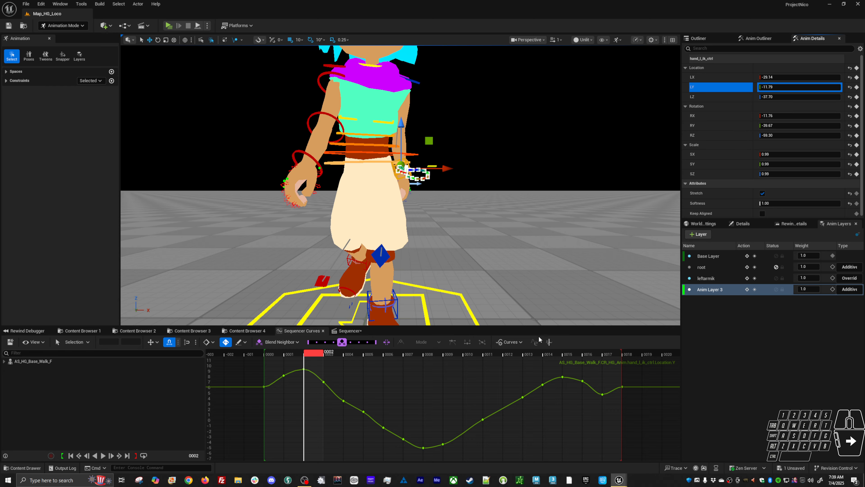
click(463, 431)
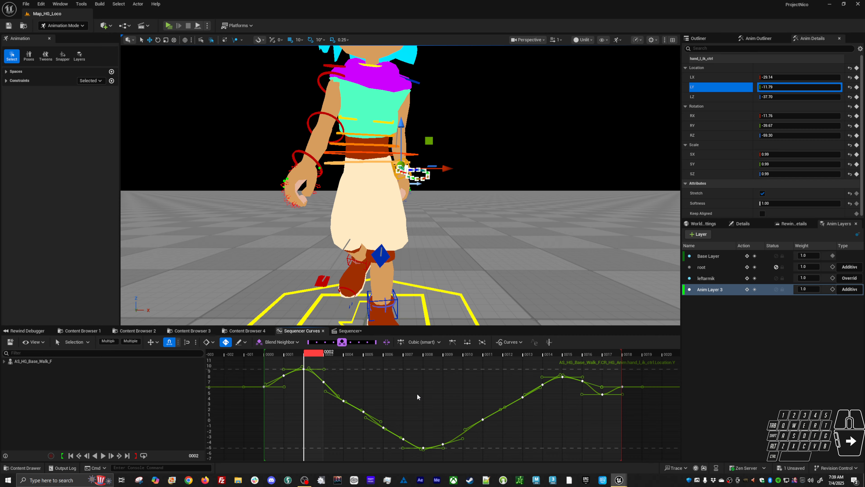
shift+middle_drag(435, 396, 451, 435)
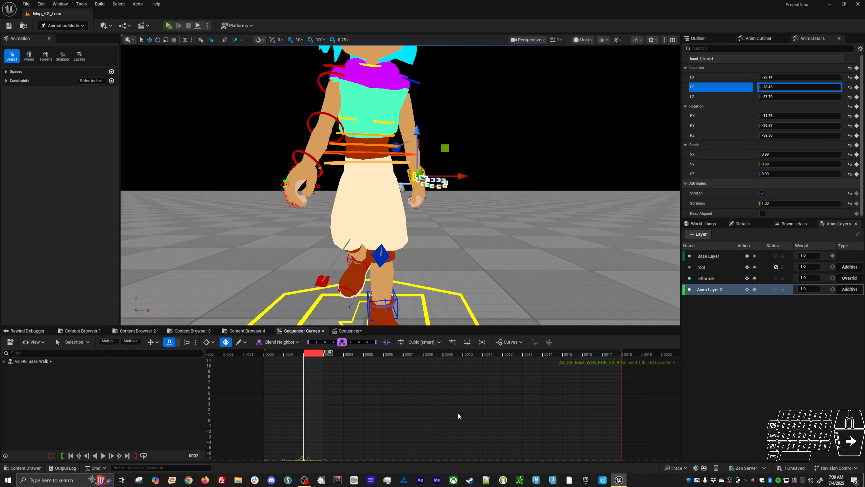
key(ctrl+z)
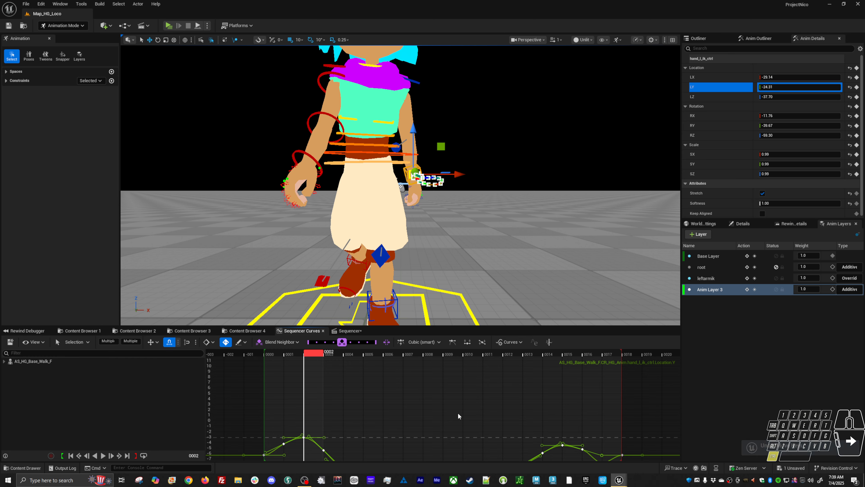
key(ctrl+z)
key(ctrl+z)
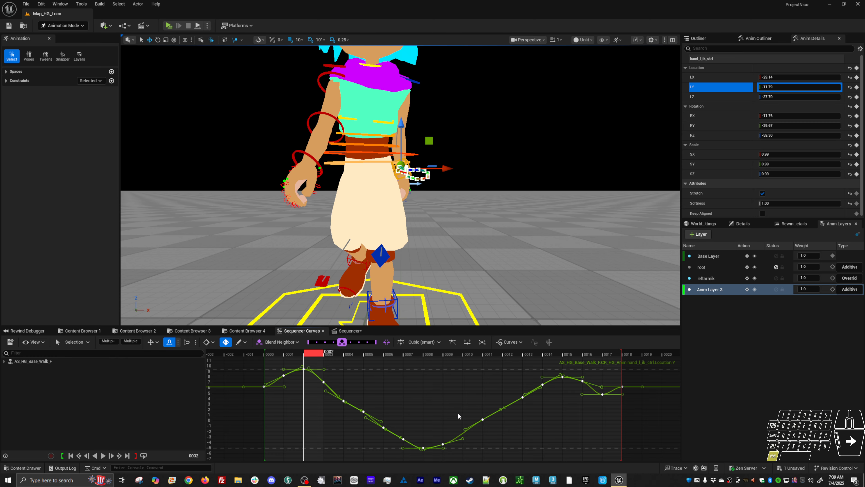
Step: Scale the Location Y keys down from their lower bound with the Transform tool until the upper bound is about 4.06
key(ctrl+t)
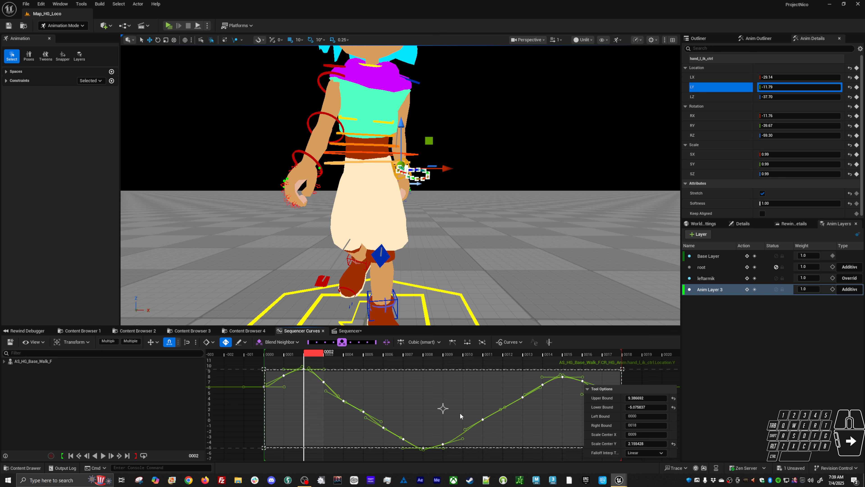
drag(444, 408, 443, 447)
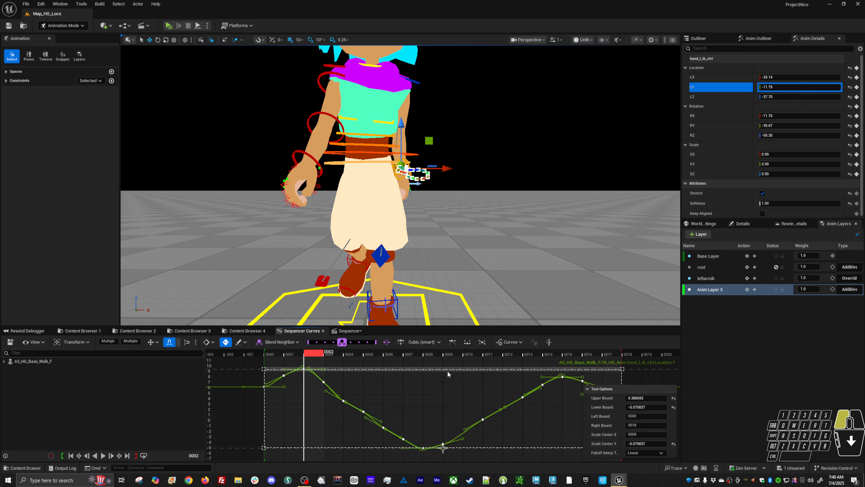
drag(448, 370, 448, 399)
Step: Play the walk loop and scrub from frame 0 to frame 16, examining the left arm's swing from the side
key(space)
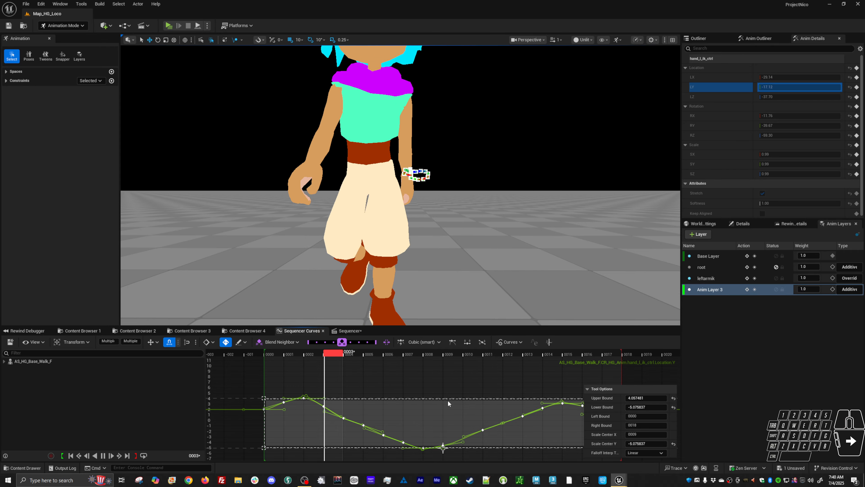
alt+drag(511, 290, 495, 266)
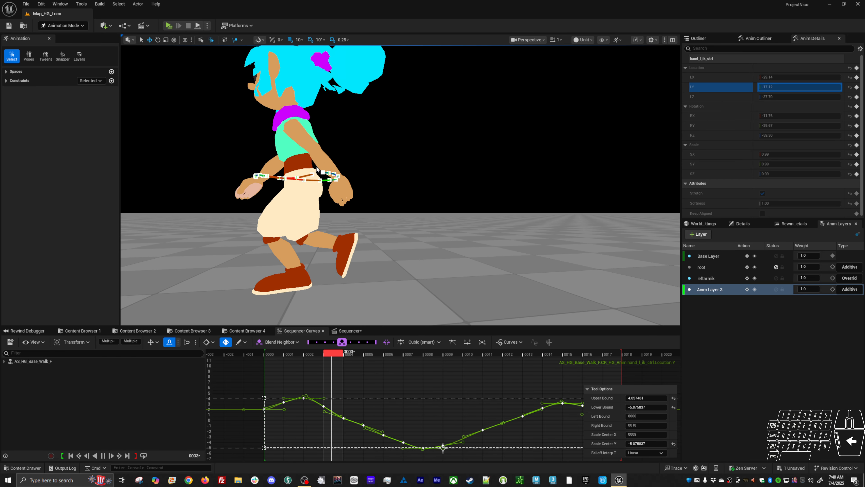
alt+middle_drag(348, 191, 359, 187)
alt+right_drag(359, 187, 374, 212)
alt+drag(375, 211, 374, 229)
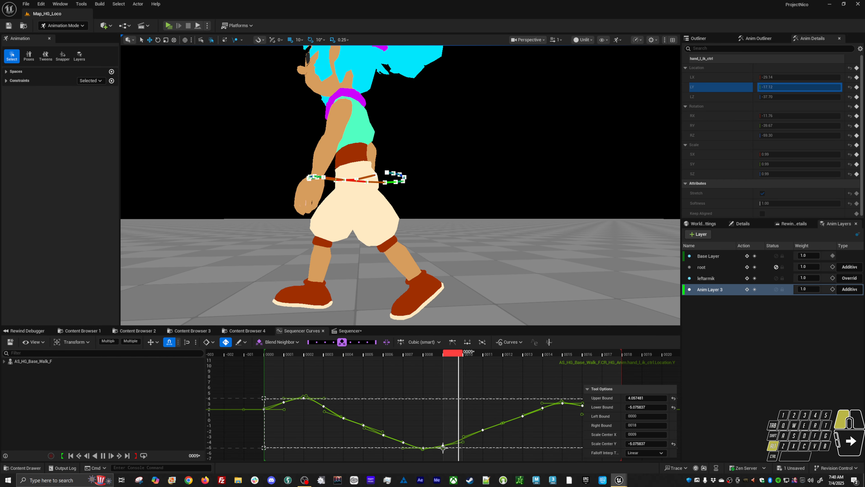
key(space)
drag(385, 353, 280, 343)
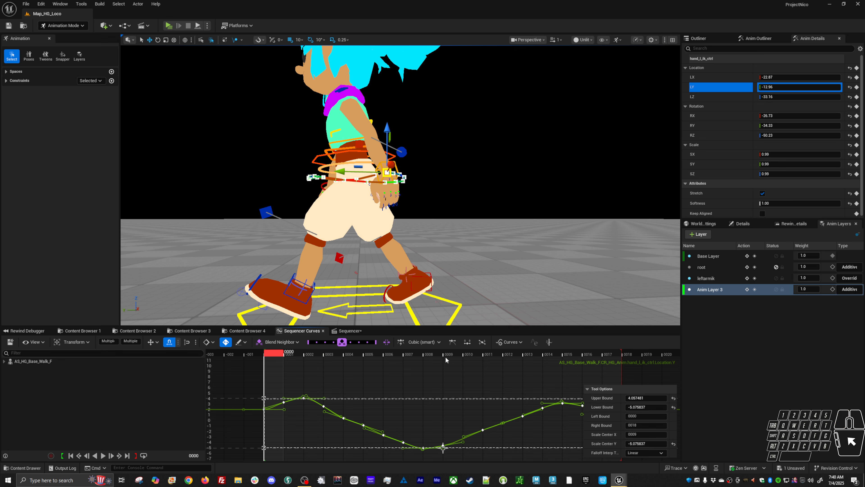
drag(449, 355, 593, 358)
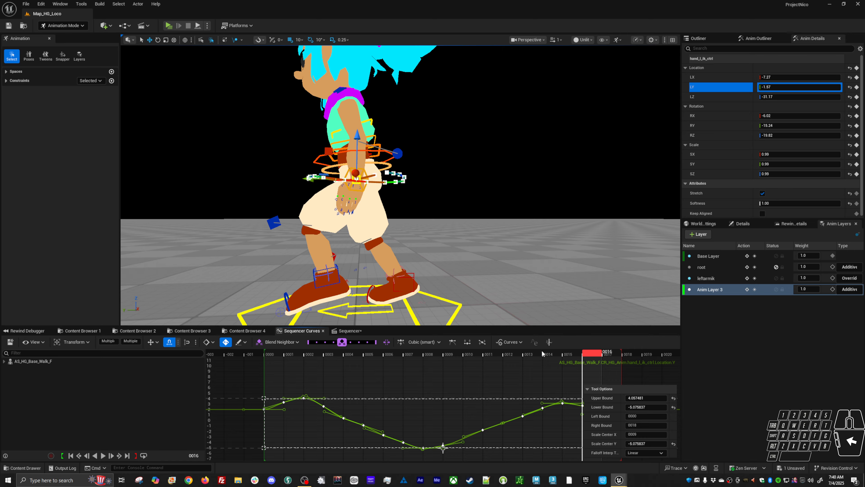
Step: Move the left hand IK control forward at frame 16 to about 0.9 in Y, comparing it with the neighbouring frames
mouse_move(589, 354)
mouse_down()
mouse_move(569, 361)
mouse_move(593, 357)
mouse_up()
key(Left)
key(Right)
key(Right)
key(Left)
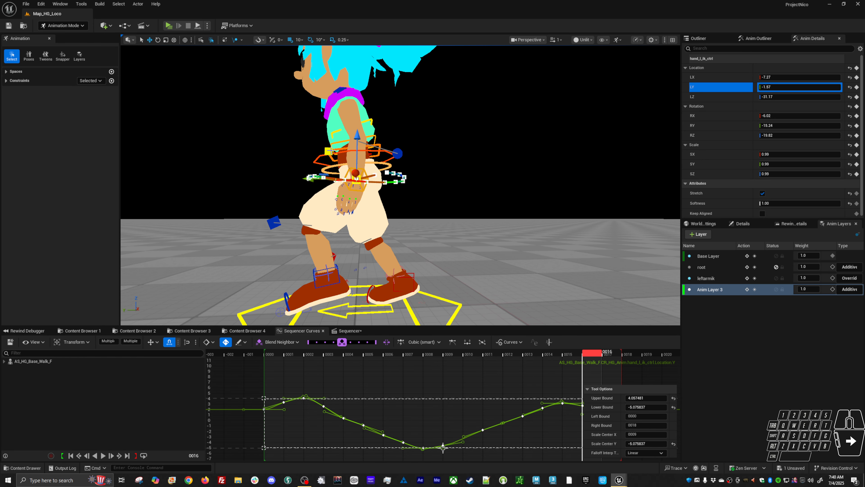
key(Left)
key(Left)
key(Right)
key(Right)
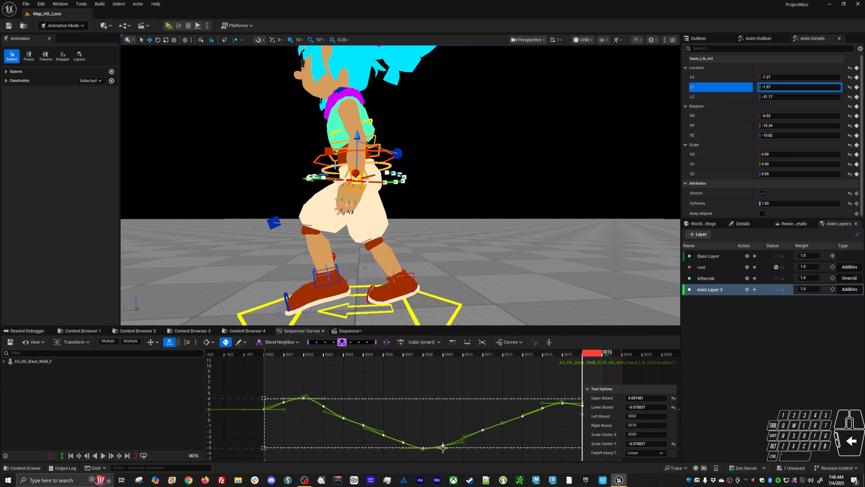
drag(311, 182, 322, 155)
Step: Examine the spacing of the left hand's forward-to-back swing frame by frame between frames 13 and 17
key(Left)
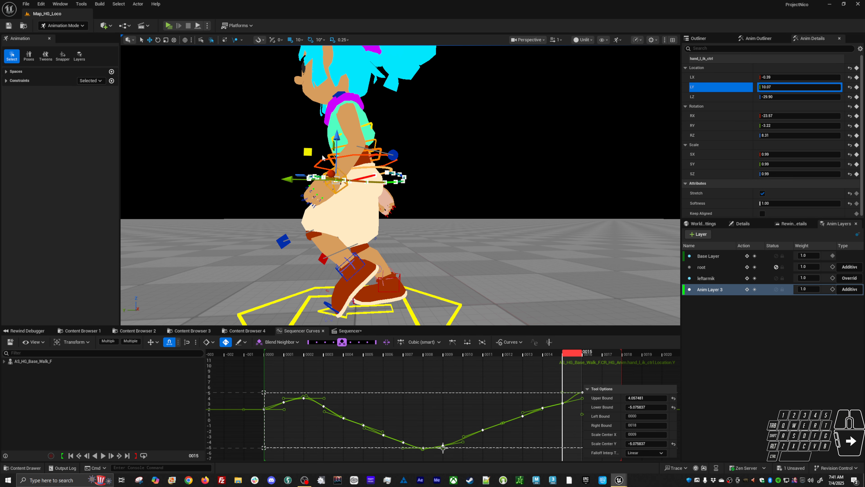
key(Right)
key(Right)
key(Right)
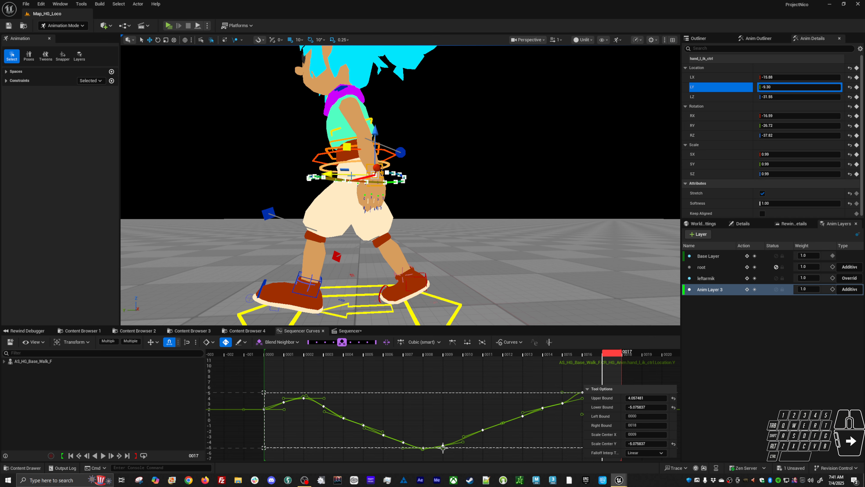
key(Left)
key(Left)
key(Right)
key(Left)
key(Left)
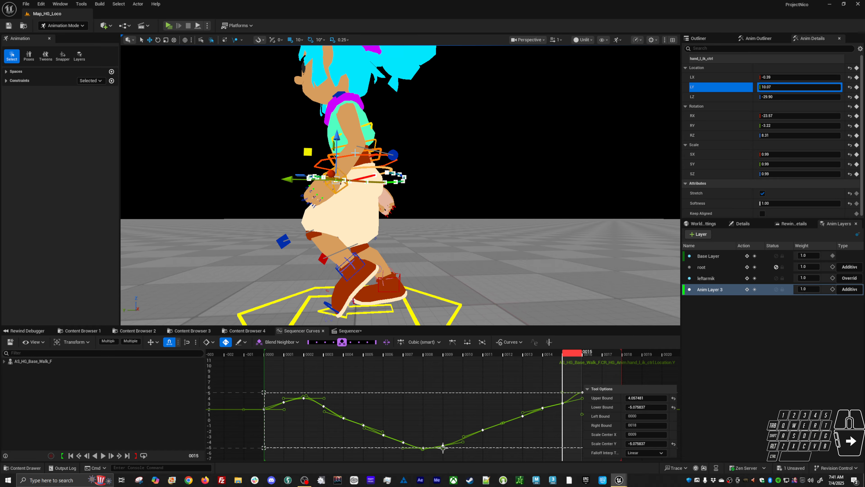
key(Left)
key(Right)
key(Left)
key(Left)
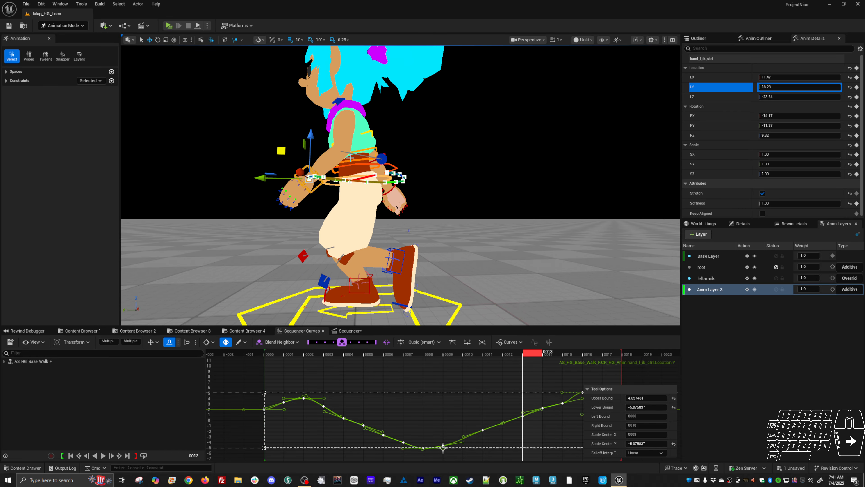
Step: Move the left hand IK control forward to about 18.4 in Y at frame 14 and about 12.9 in Y at frame 15
key(Right)
drag(288, 151, 286, 153)
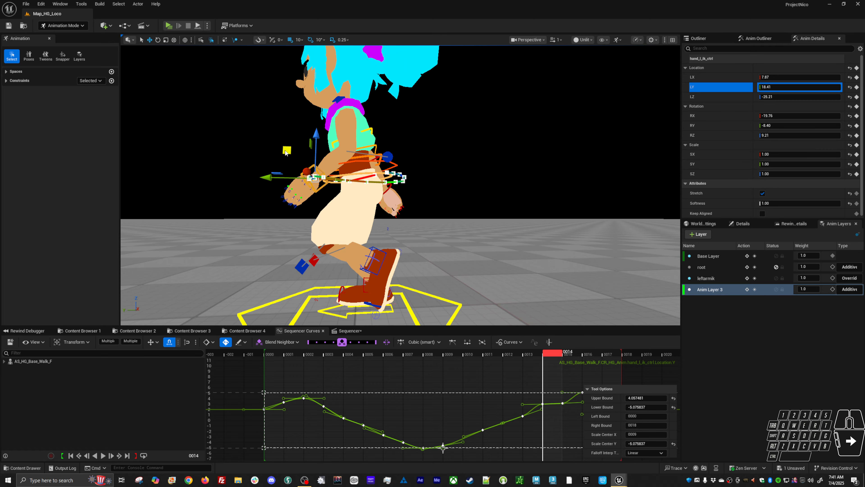
key(Right)
drag(306, 156, 300, 154)
key(Left)
key(Right)
Step: Move the left hand IK control backward at frame 16 to about -2 in Y
key(Right)
key(Right)
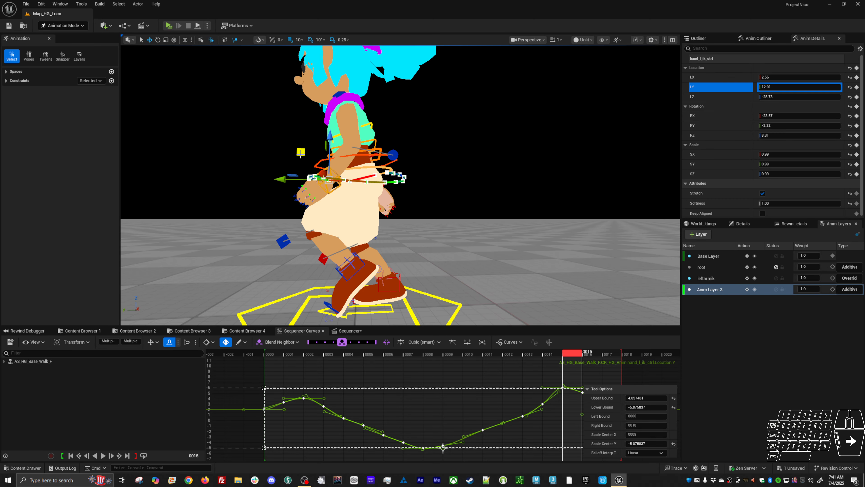
key(Left)
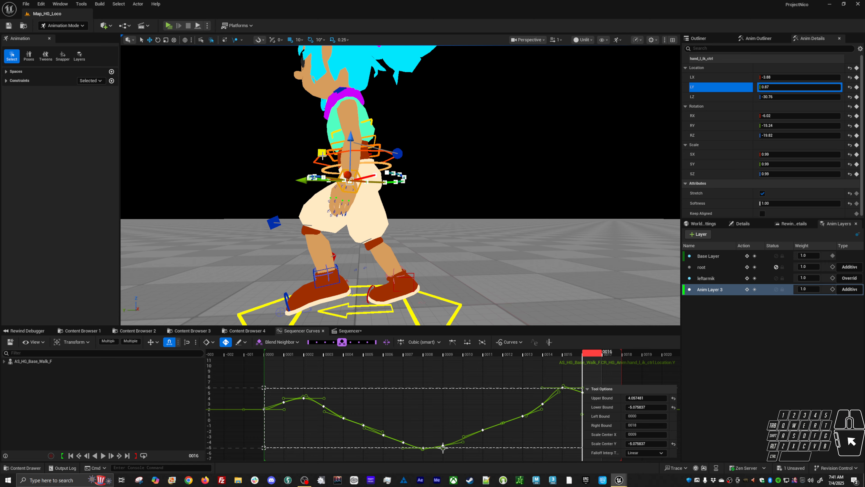
drag(322, 156, 325, 158)
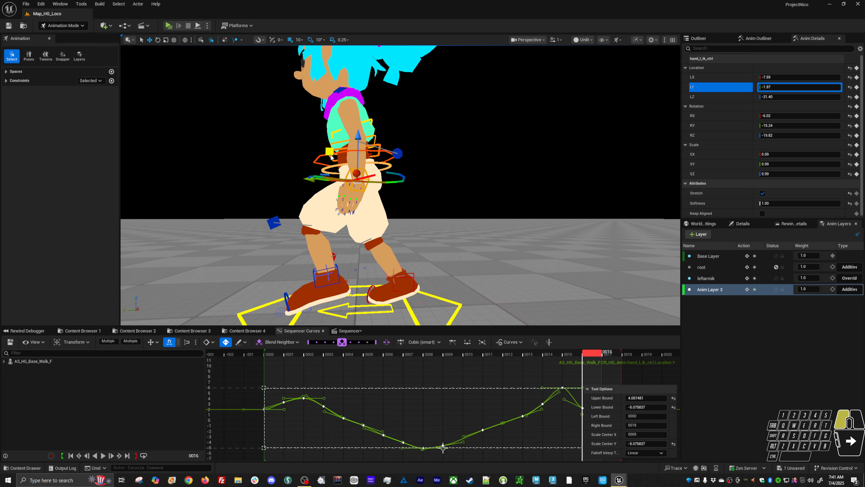
Step: Step back from frame 18 to frame 11, replay the walk loop, and examine the left arm's swing back to frame 8
key(Right)
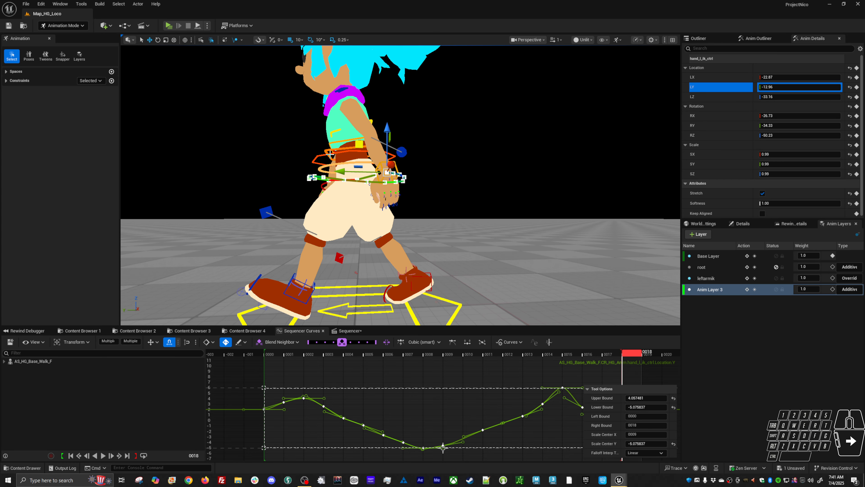
key(Left)
key(Left)
key(Left)
key(Left)
key(Left)
key(Left)
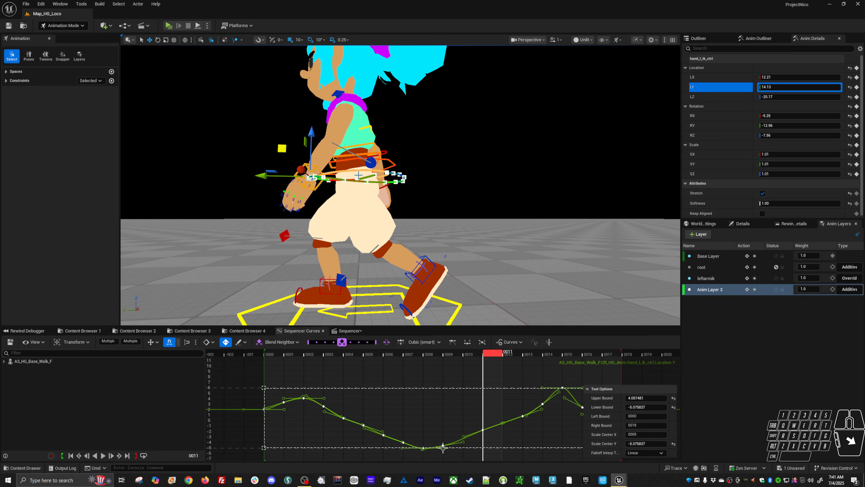
key(space)
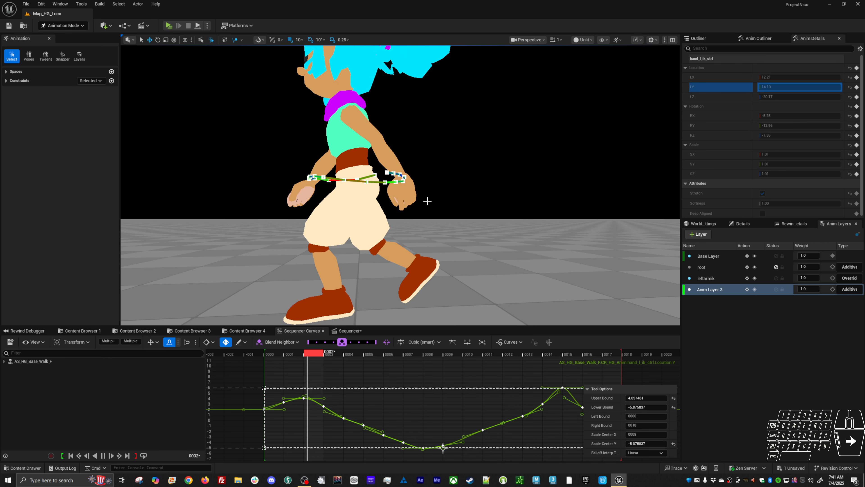
key(space)
key(Left)
key(Left)
key(Left)
key(Left)
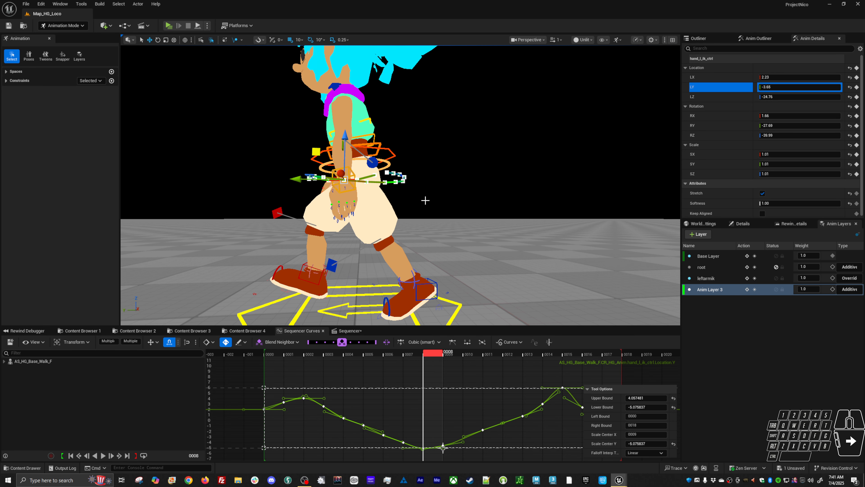
Step: Move the left hand IK control forward at frame 13 to about 19.8 in Y, comparing it with frame 14
key(Right)
key(Right)
key(Right)
key(Right)
key(Right)
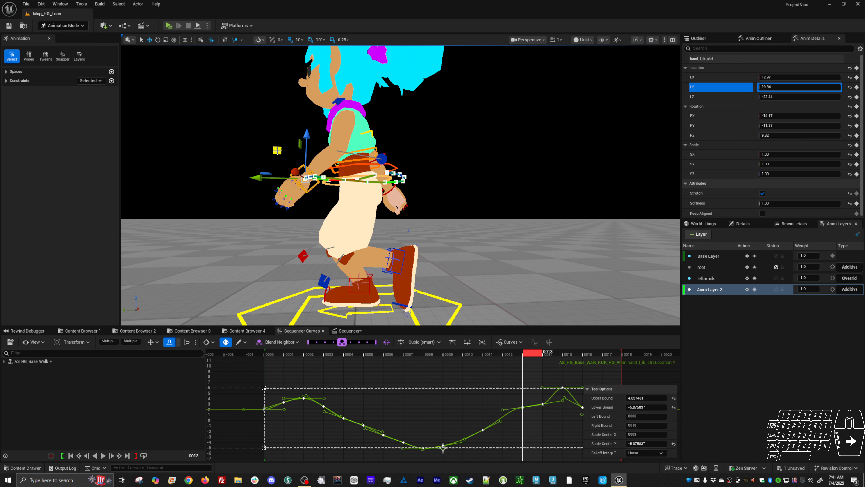
key(Right)
key(Left)
key(Right)
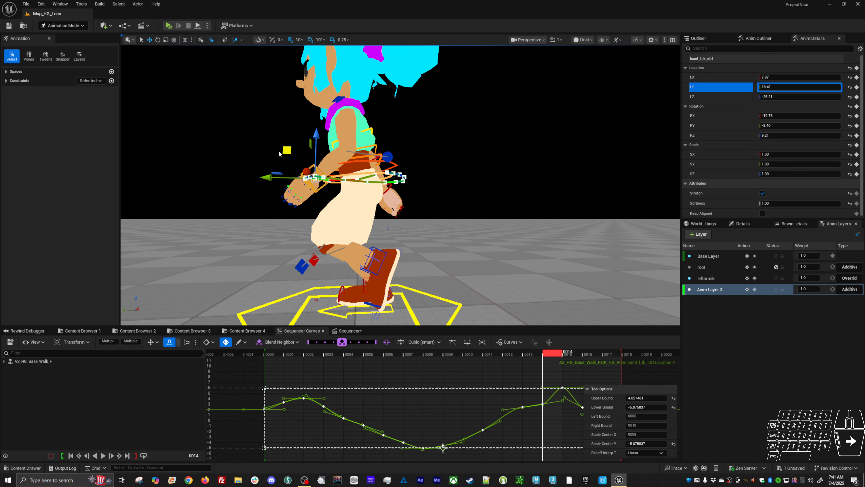
key(Right)
key(Left)
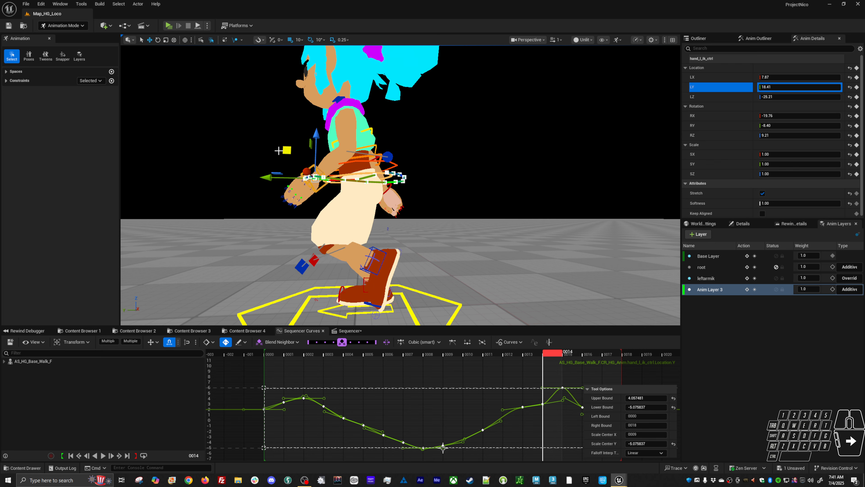
Step: Move the left hand IK control forward at frame 14 to about 19.7 in Y, comparing it with the neighbouring frames
key(Left)
key(Left)
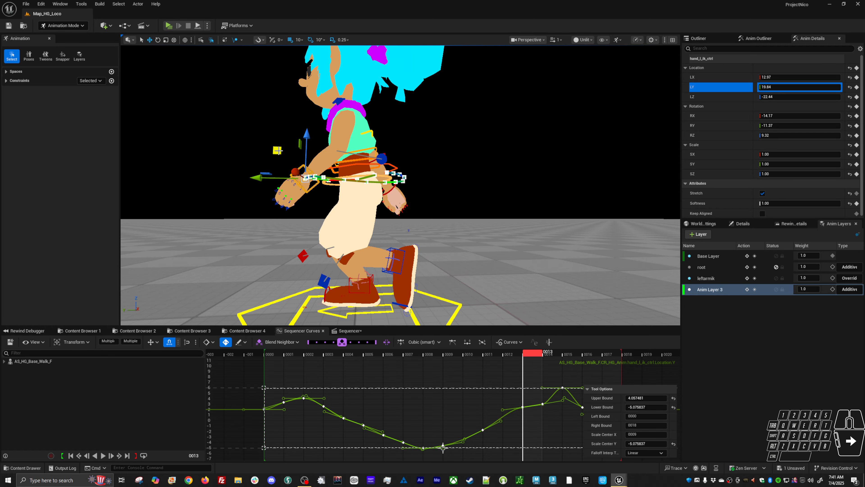
key(Right)
key(Left)
key(Right)
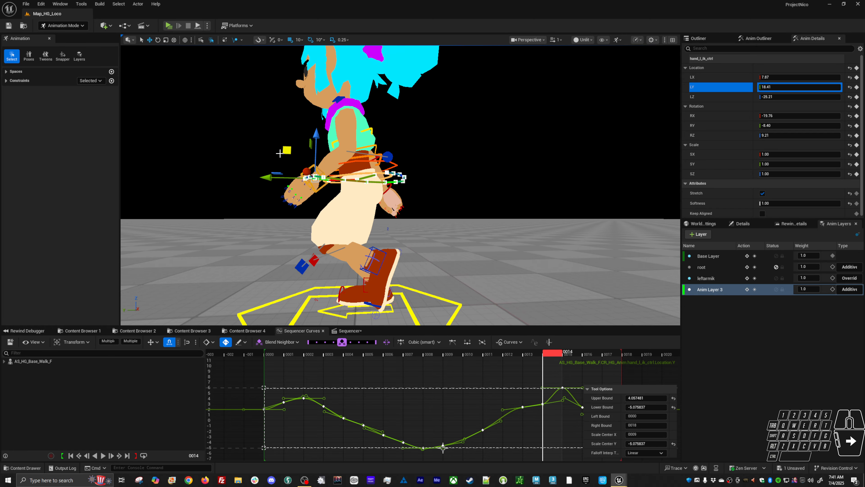
key(Left)
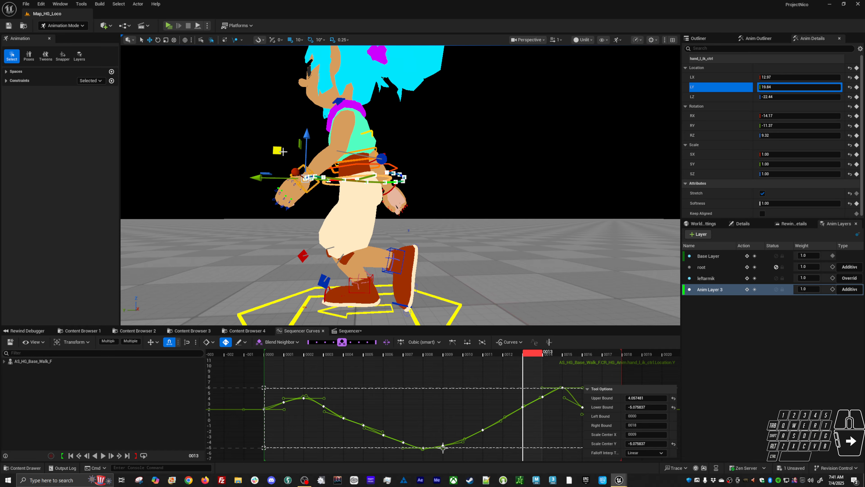
key(Right)
key(Right)
key(Right)
key(Left)
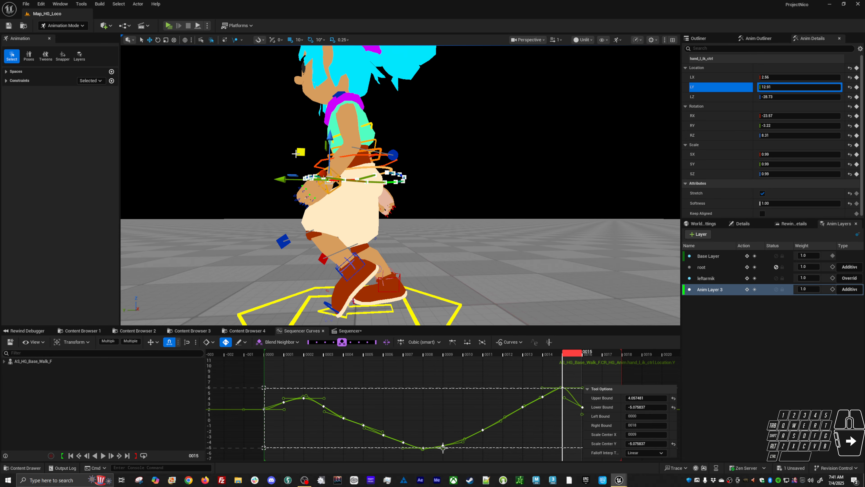
Step: Move the left hand IK control slightly further forward at frame 15, comparing it with frames 13 and 14
key(Left)
key(Right)
key(Left)
key(Left)
key(Right)
key(Right)
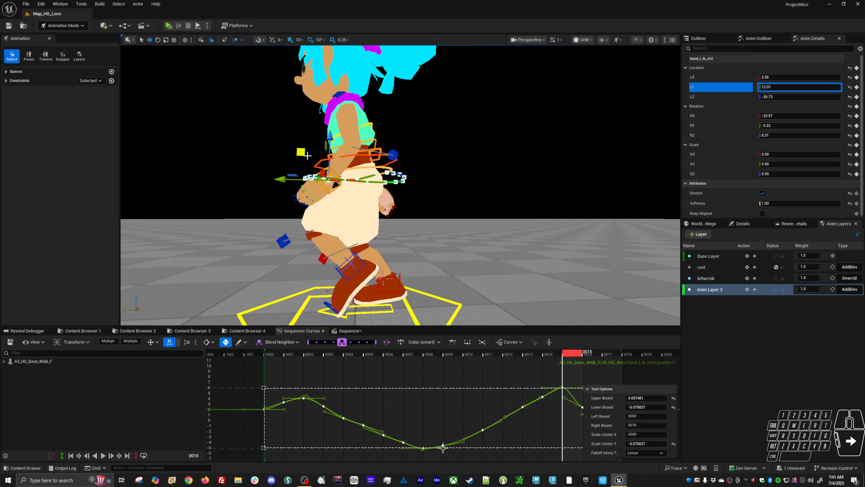
drag(318, 155, 305, 155)
key(Left)
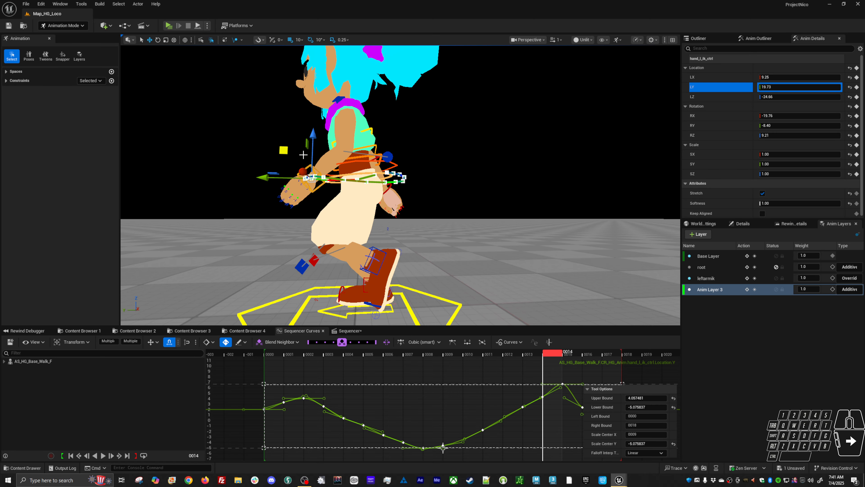
key(Right)
Step: Replay the walk from behind, and on the leftarmik layer move the left arm pole vector inward at frame 4 to about -36.2 in X
key(space)
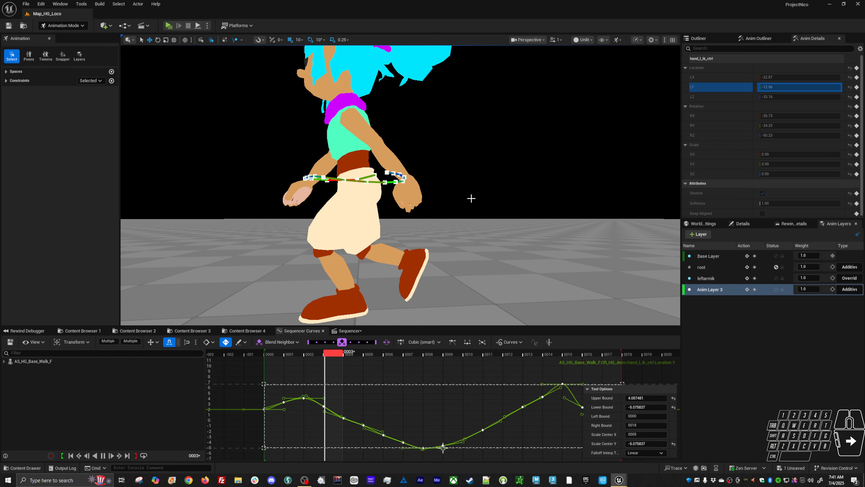
alt+drag(442, 209, 232, 232)
scroll(245, 231, up, 3)
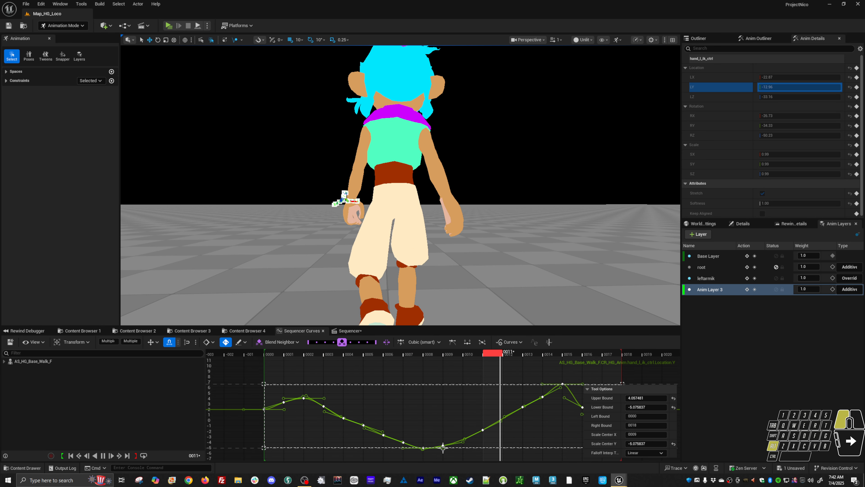
key(space)
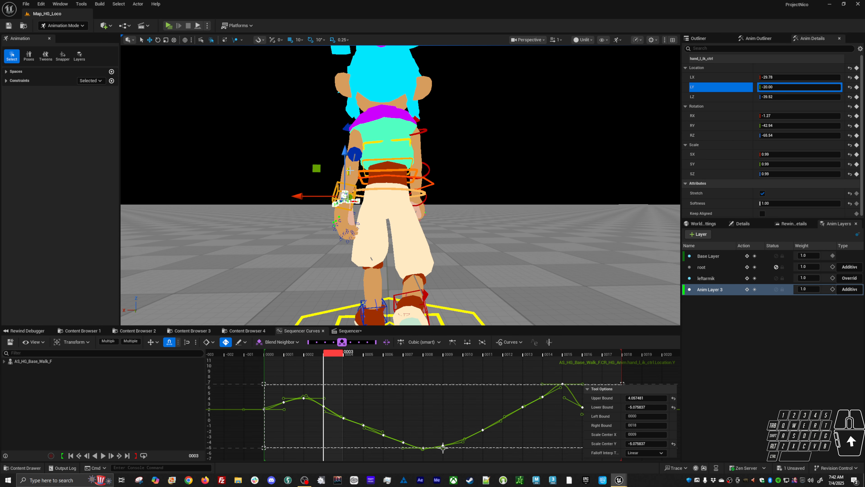
click(352, 152)
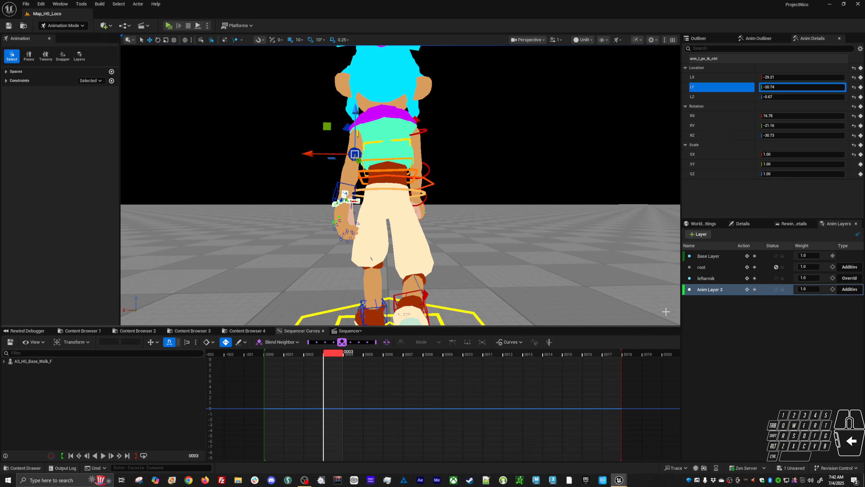
click(710, 279)
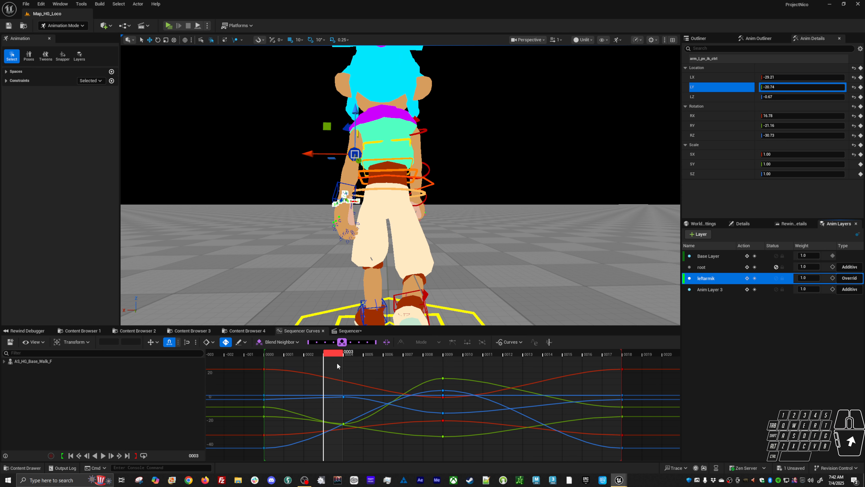
drag(325, 353, 314, 356)
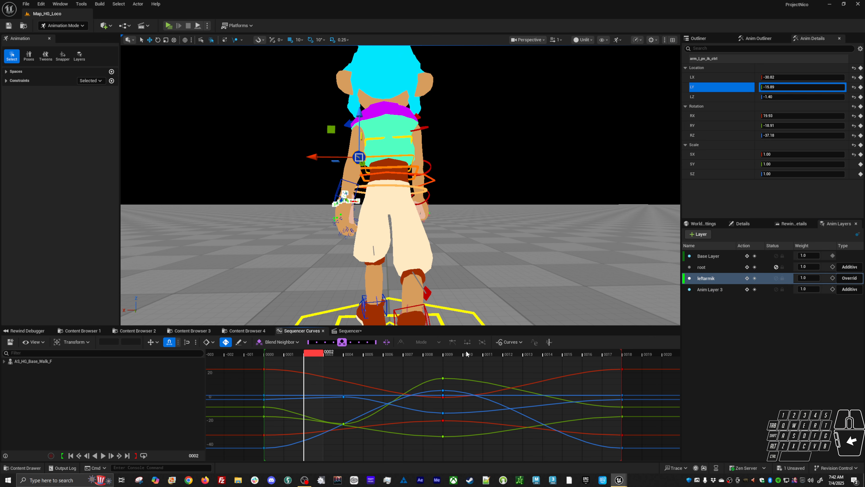
drag(303, 354, 353, 357)
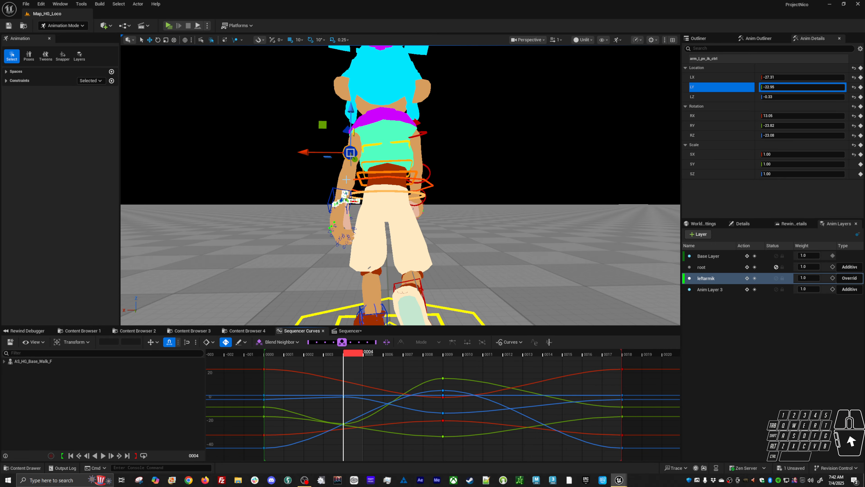
drag(324, 128, 345, 132)
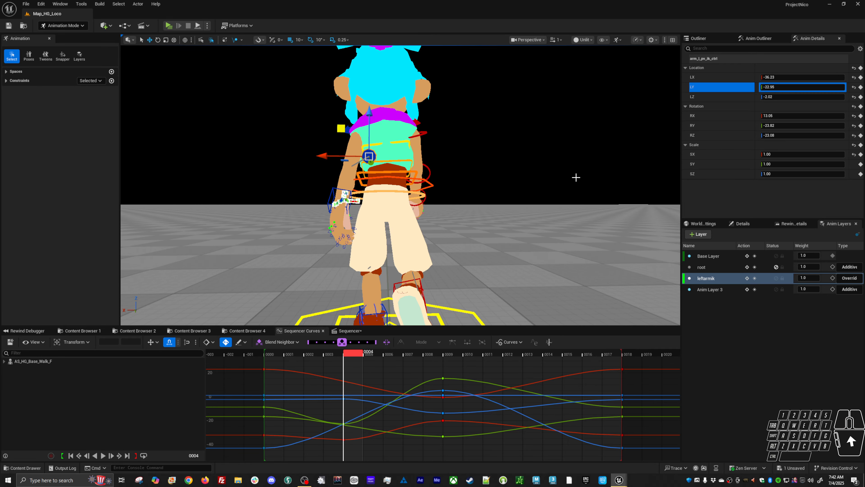
Step: Switch the viewport's view mode to Lit Wireframe and set the wireframe opacity to about 0.98
click(583, 40)
mouse_move(596, 88)
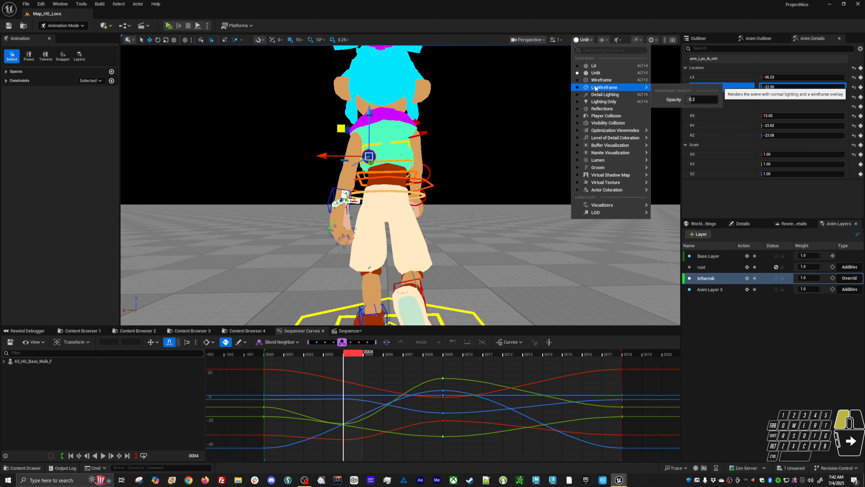
click(595, 88)
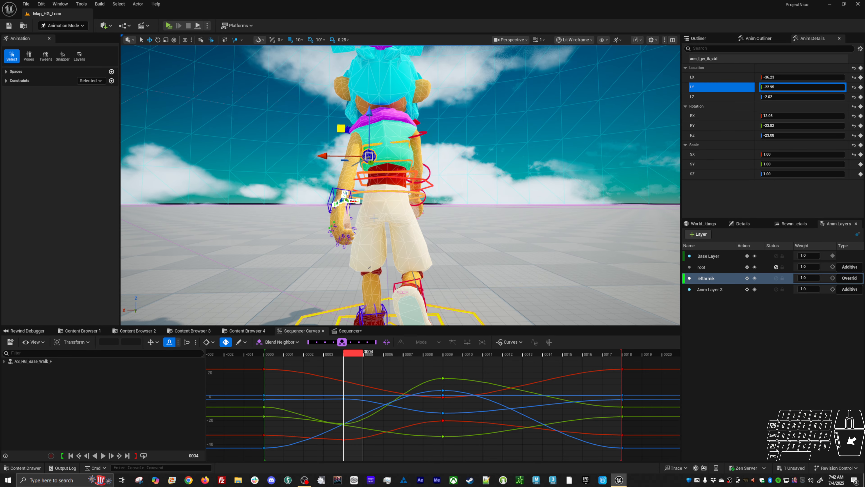
drag(341, 130, 344, 129)
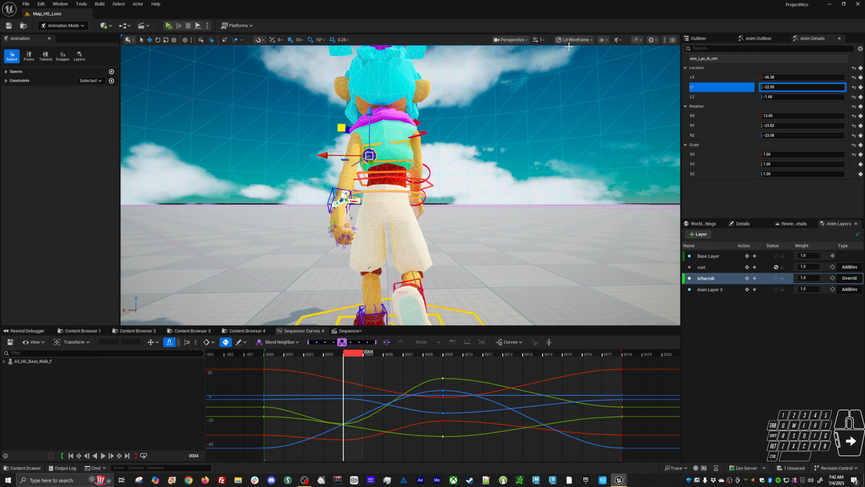
click(576, 40)
mouse_move(629, 88)
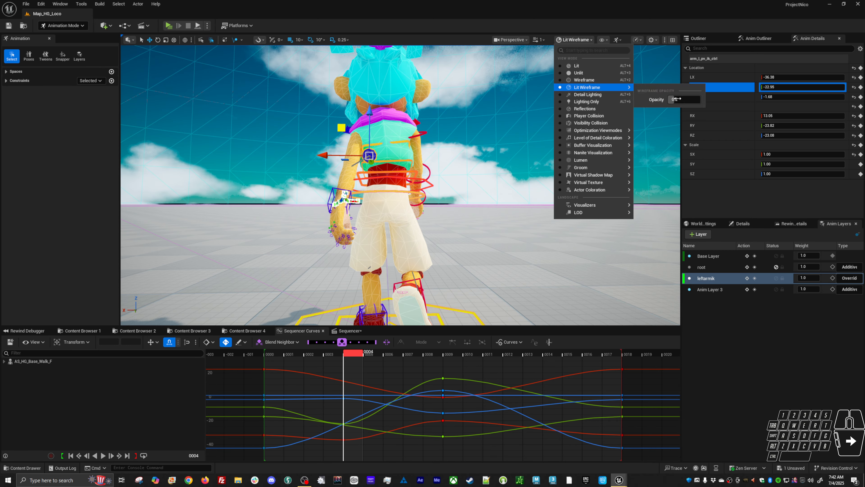
drag(684, 100, 699, 100)
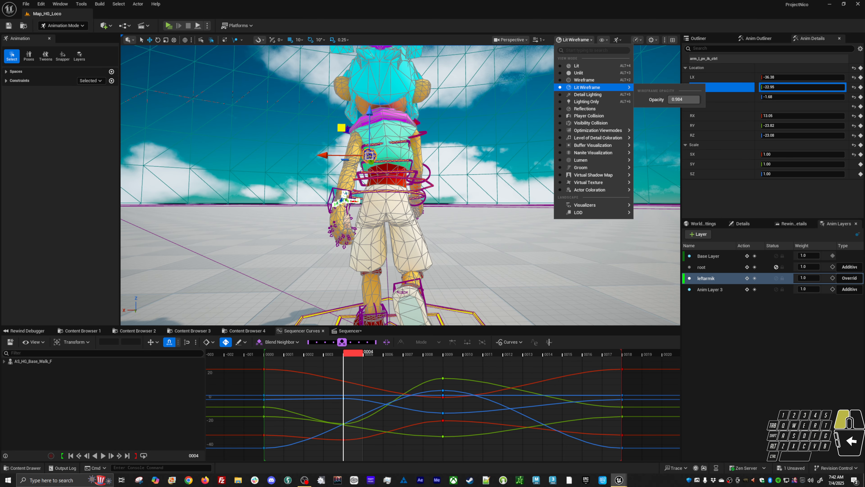
click(439, 224)
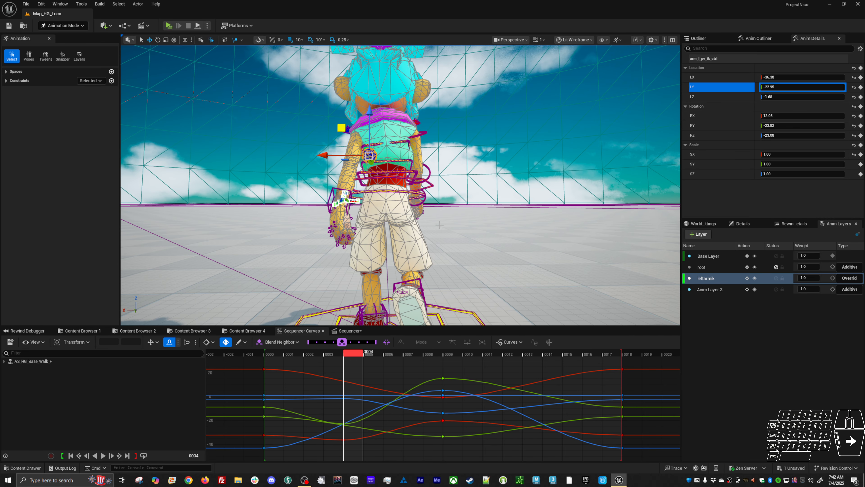
Step: Replay the walk from behind and move the left arm pole vector further inward at frame 4, to about -42 in X
key(space)
alt+right_drag(439, 225, 405, 225)
alt+click(439, 225)
alt+drag(338, 160, 349, 169)
key(alt+v)
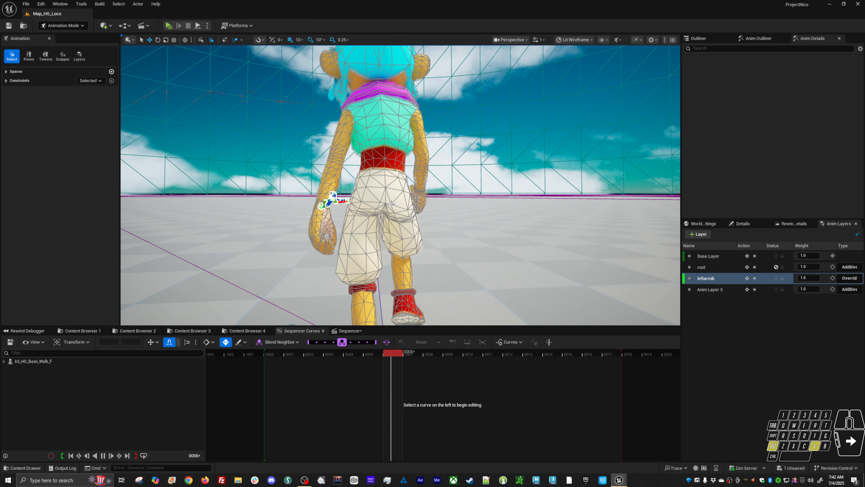
click(351, 164)
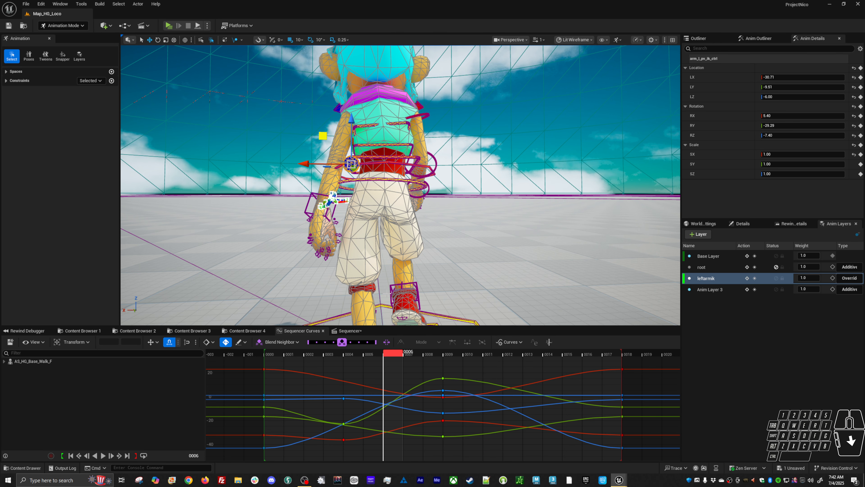
drag(395, 355, 348, 368)
drag(337, 125, 352, 127)
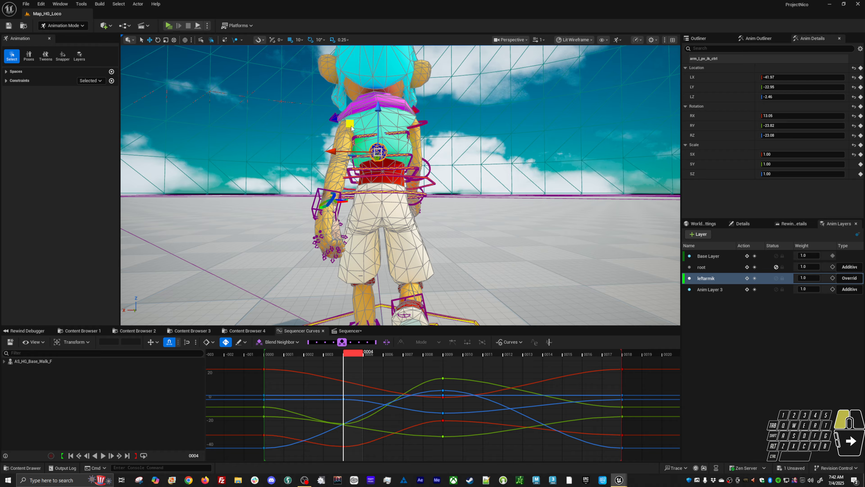
Step: Move the left arm pole vector outward to about -22.5 in X at frame 7 and about -16.9 in X at frame 9
drag(371, 360, 410, 364)
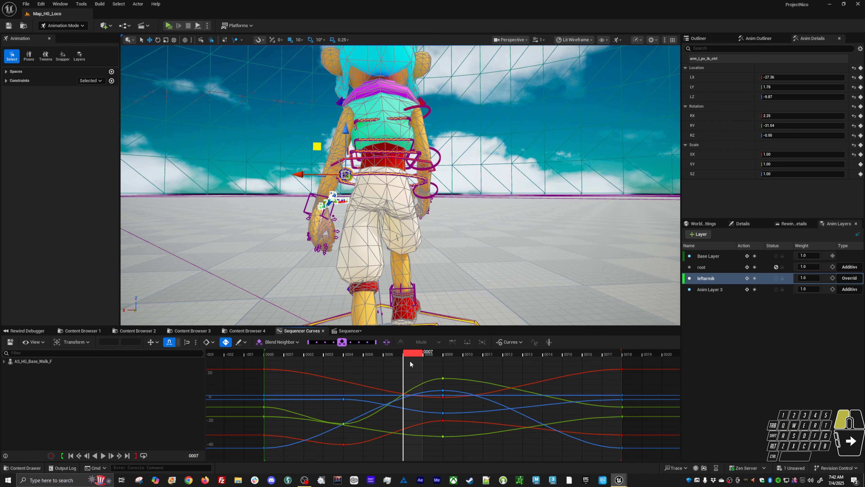
mouse_move(386, 254)
middle_down()
mouse_move(357, 246)
mouse_move(376, 252)
middle_up()
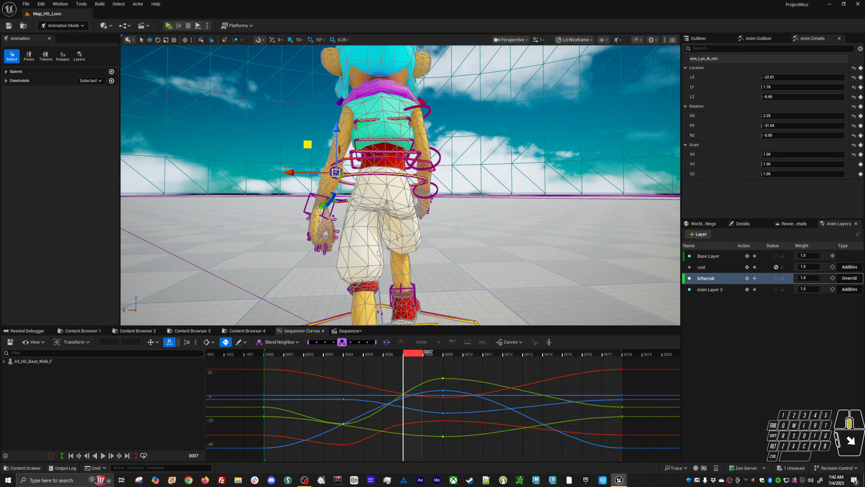
key(period)
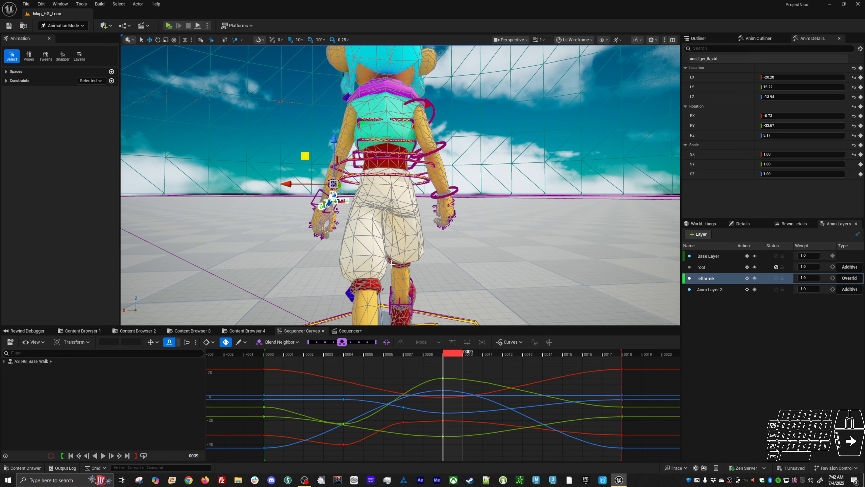
middle_drag(403, 262, 397, 262)
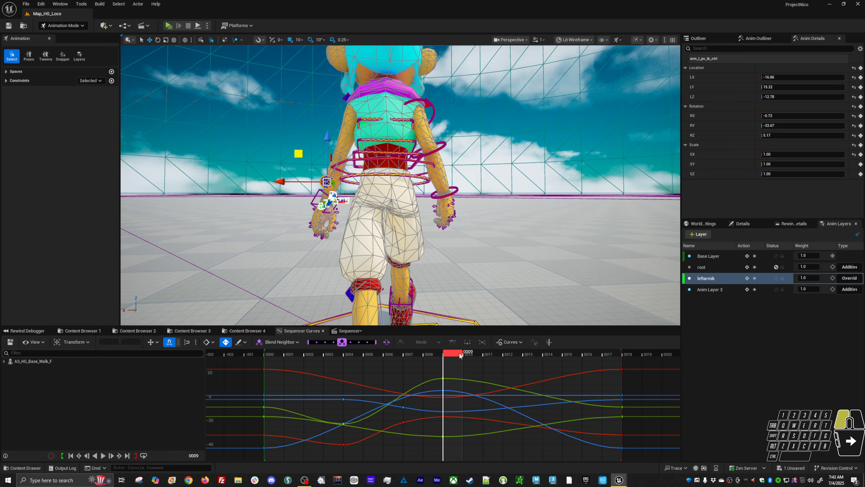
Step: Move the left arm pole vector inward to about -19.1 in X at frame 13 and about -31 in X at frame 16
drag(459, 355, 531, 356)
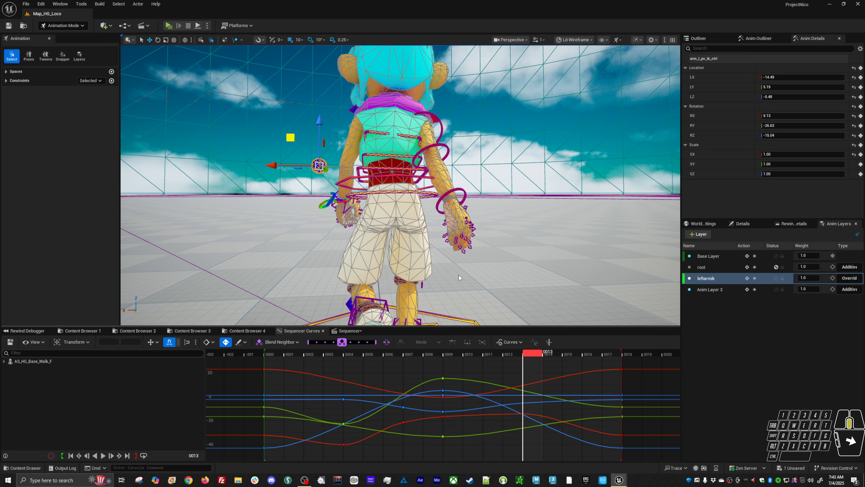
middle_drag(459, 275, 466, 276)
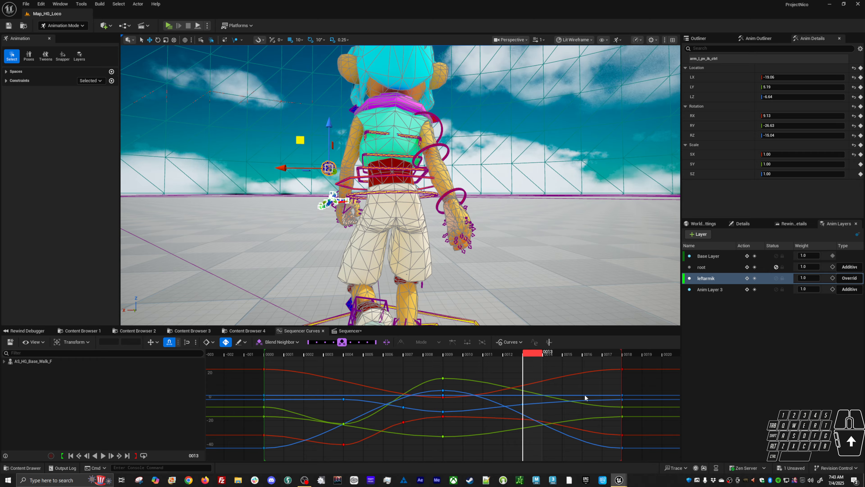
drag(537, 356, 583, 357)
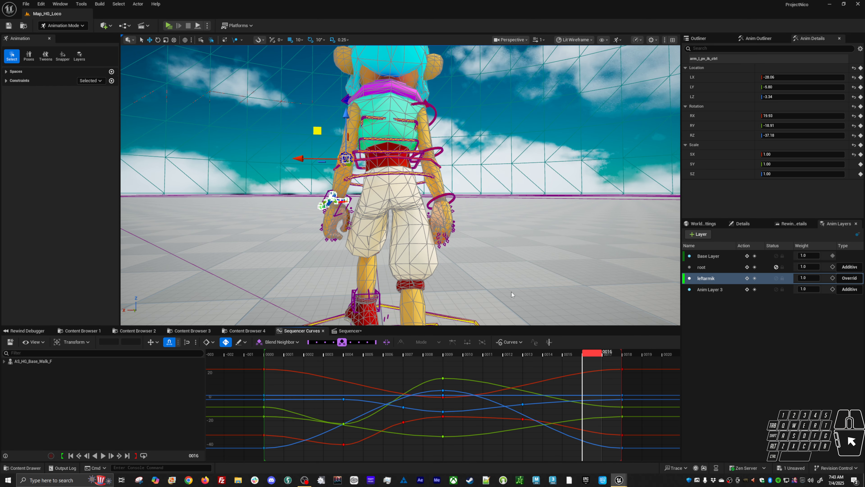
mouse_move(512, 292)
middle_down()
mouse_move(484, 281)
mouse_move(514, 288)
middle_up()
key(period)
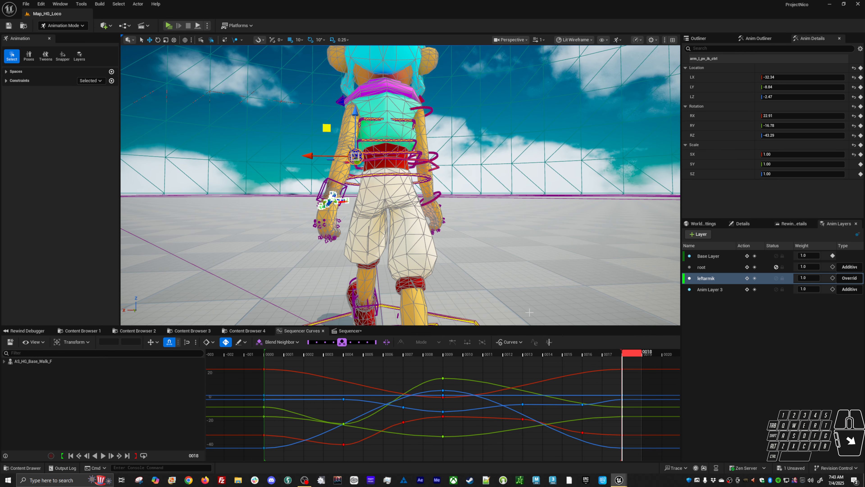
Step: Scrub and replay the walk loop, examining the left elbow's motion from the side and from behind
key(Up)
drag(278, 359, 511, 364)
key(space)
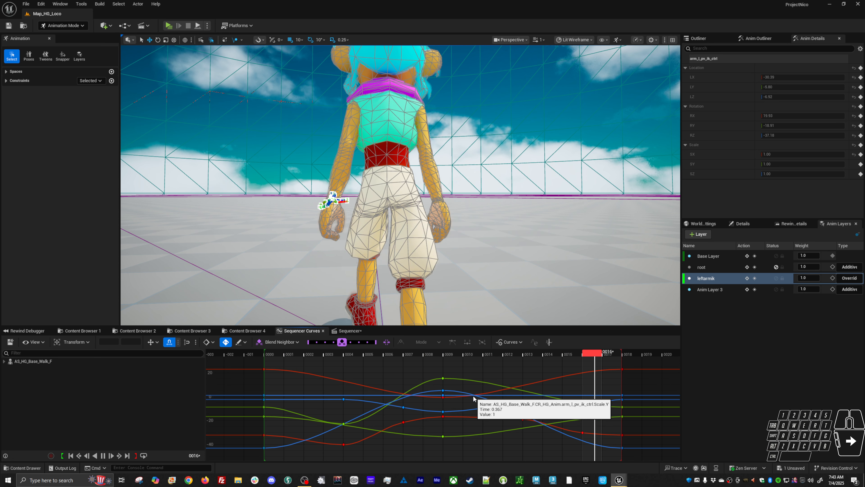
alt+drag(477, 235, 576, 232)
alt+right_drag(477, 235, 402, 235)
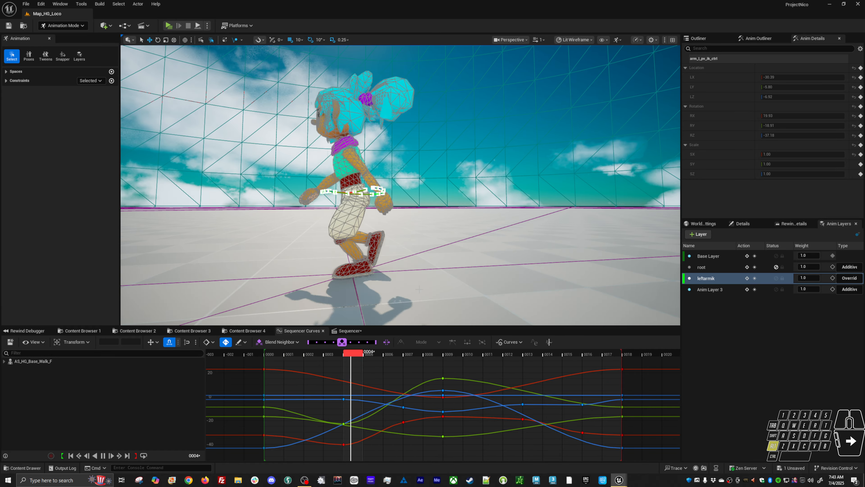
drag(416, 326, 466, 332)
alt+drag(463, 273, 424, 268)
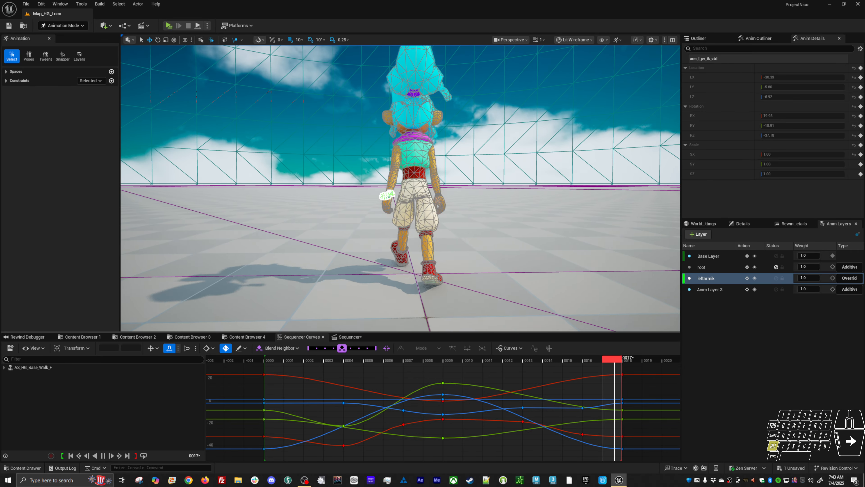
alt+right_drag(424, 267, 446, 268)
alt+drag(446, 268, 467, 278)
key(alt+v)
alt+drag(378, 141, 381, 140)
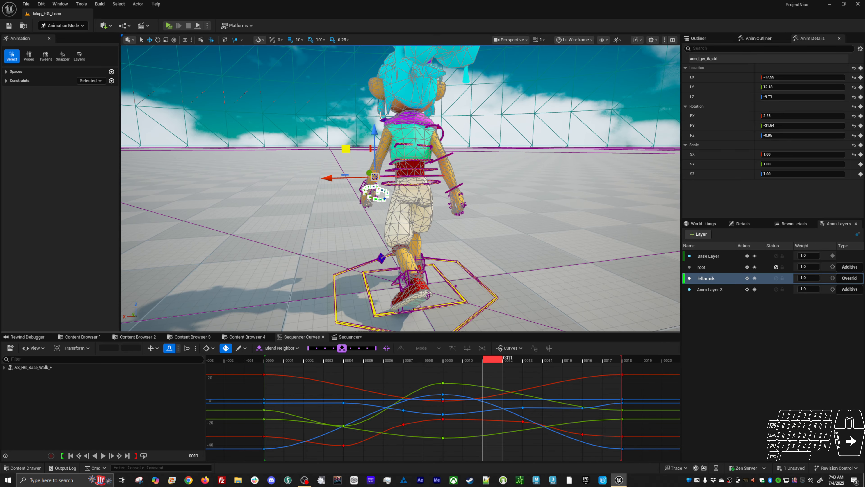
Step: Try rotating the left clavicle control at frame 9 to about 9 in Y and 20.65 in Z
click(384, 120)
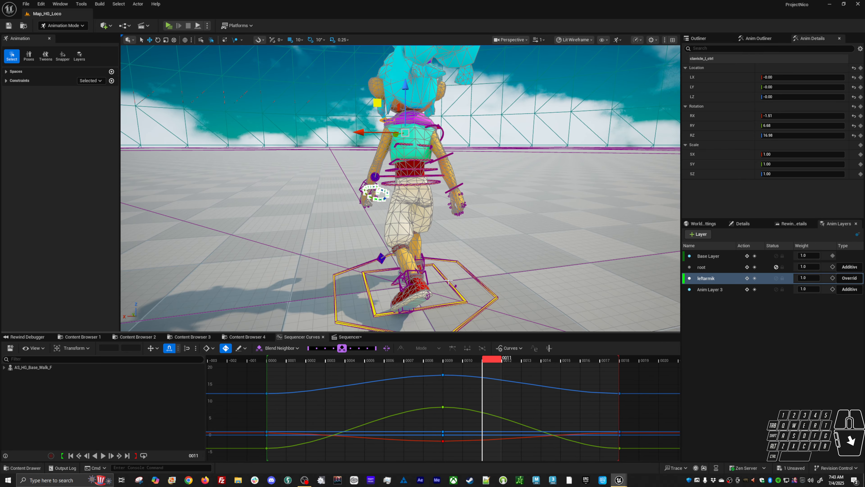
click(454, 361)
alt+drag(362, 212, 364, 207)
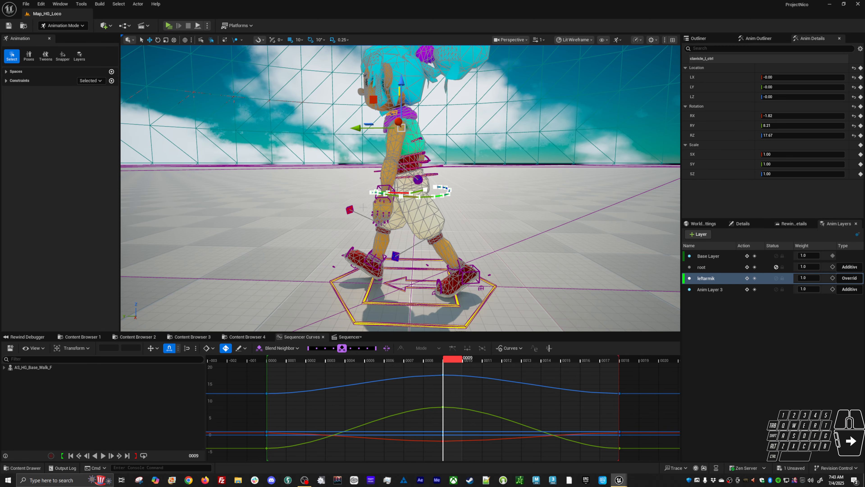
drag(402, 135, 417, 135)
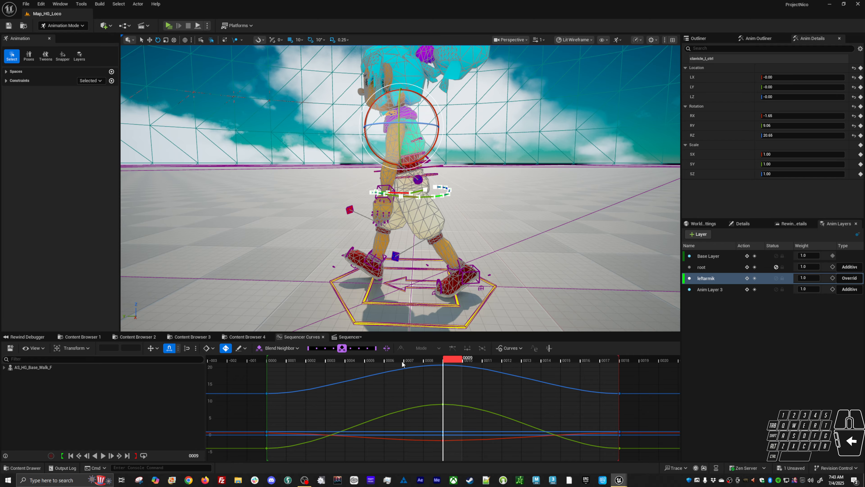
alt+drag(381, 218, 356, 137)
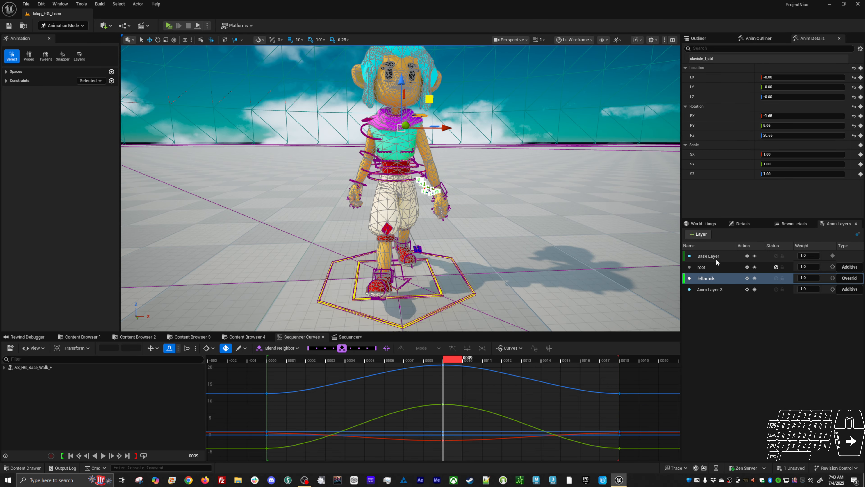
Step: Set passthrough keys for the left clavicle control on the leftarmik layer at frames 9, 2, 4, 6 and 8
click(754, 280)
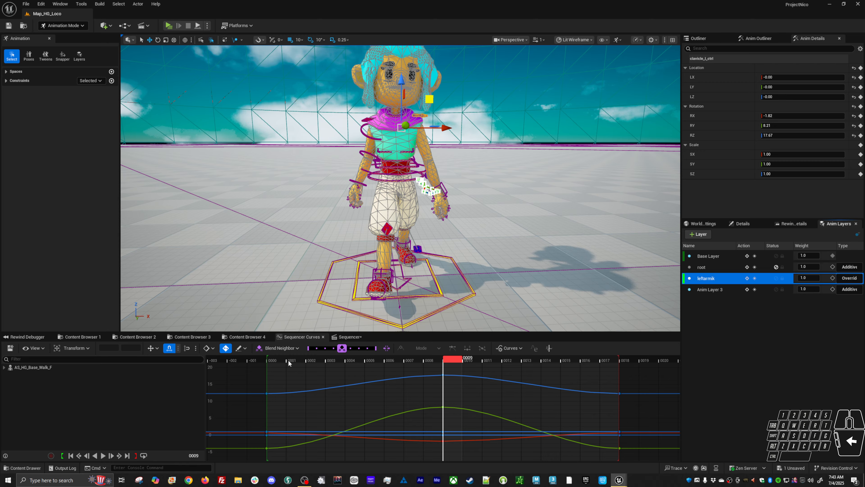
drag(288, 362, 319, 365)
click(755, 278)
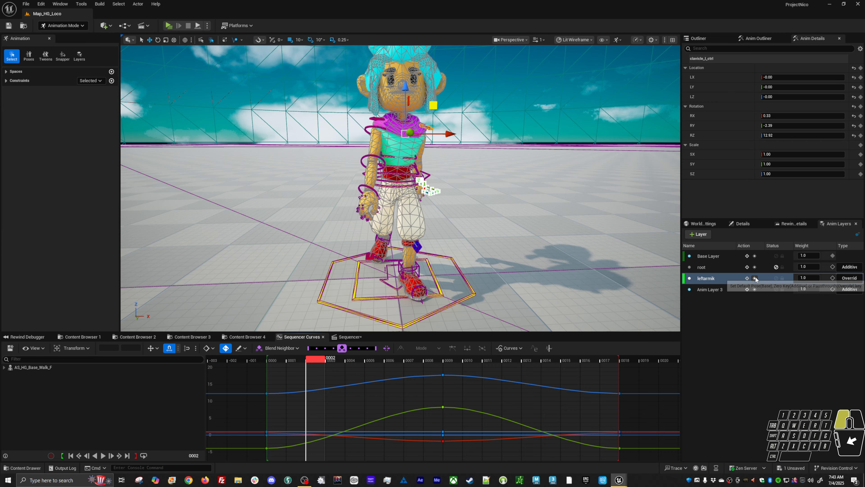
key(Right)
key(Right)
click(755, 278)
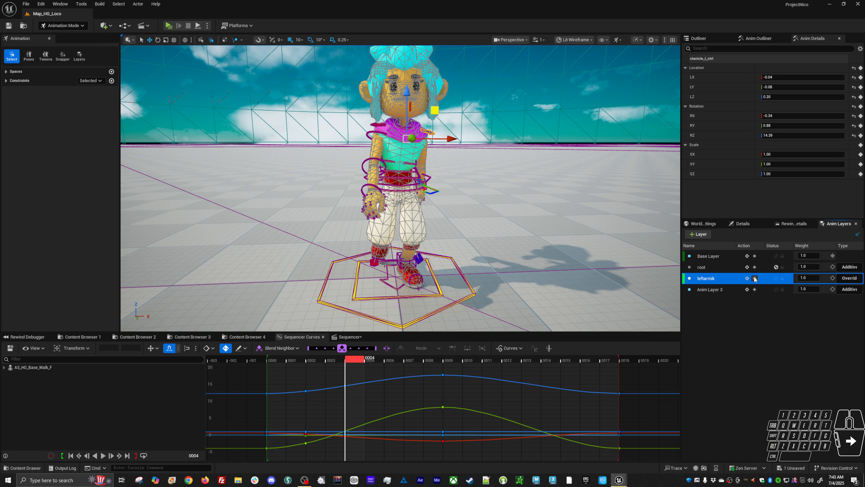
key(Right)
key(Right)
click(755, 278)
key(Right)
key(Right)
click(755, 279)
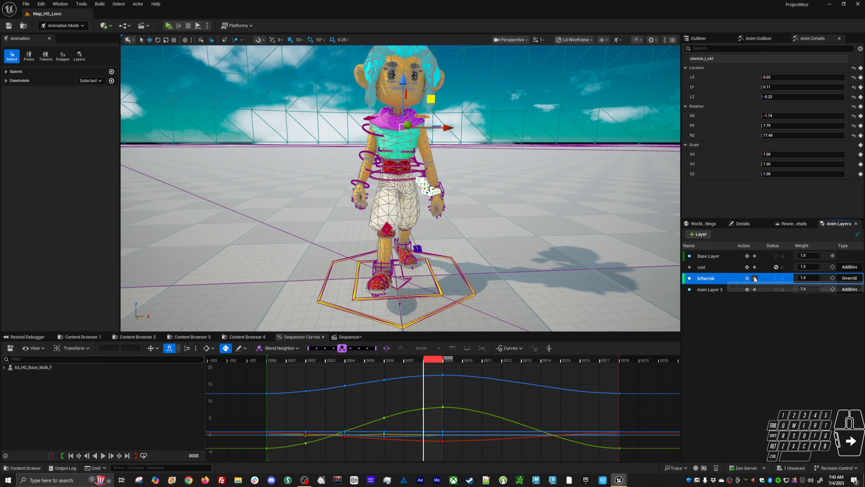
Step: Set passthrough keys for the left clavicle control on the leftarmik layer at frames 10, 12, 14 and 16
key(Right)
key(Right)
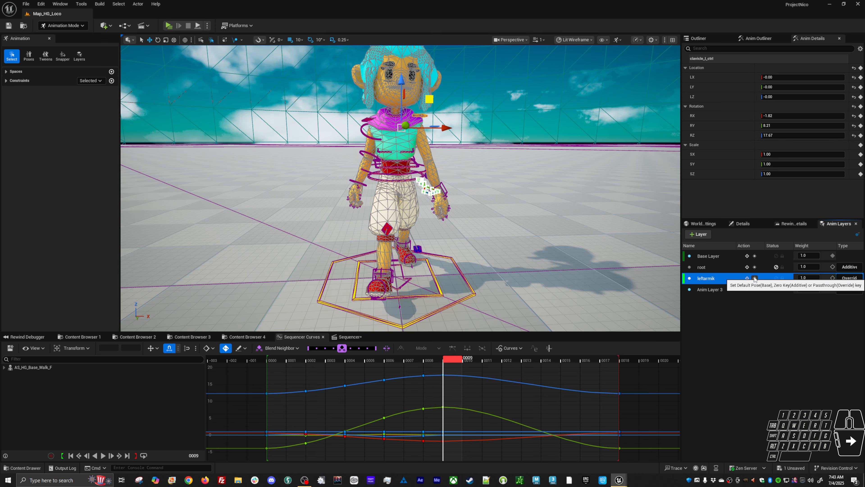
click(755, 278)
key(Right)
key(Right)
click(755, 279)
key(Right)
key(Right)
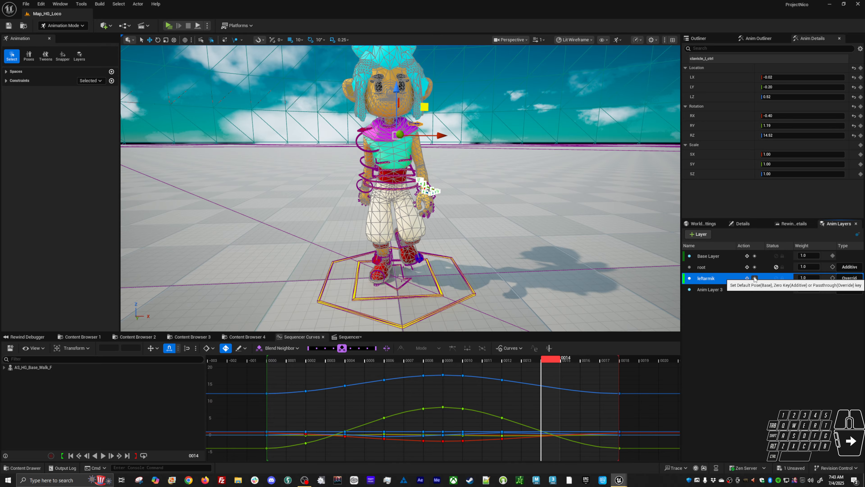
click(755, 278)
key(Right)
key(Right)
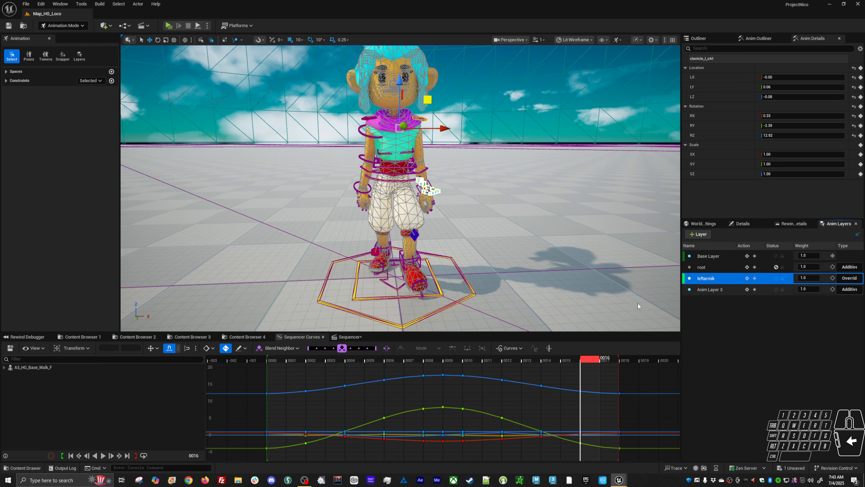
Step: Replay the walk loop with the Base Layer active, examining the left arm's swing from the side and from behind
alt+drag(613, 299, 504, 261)
key(space)
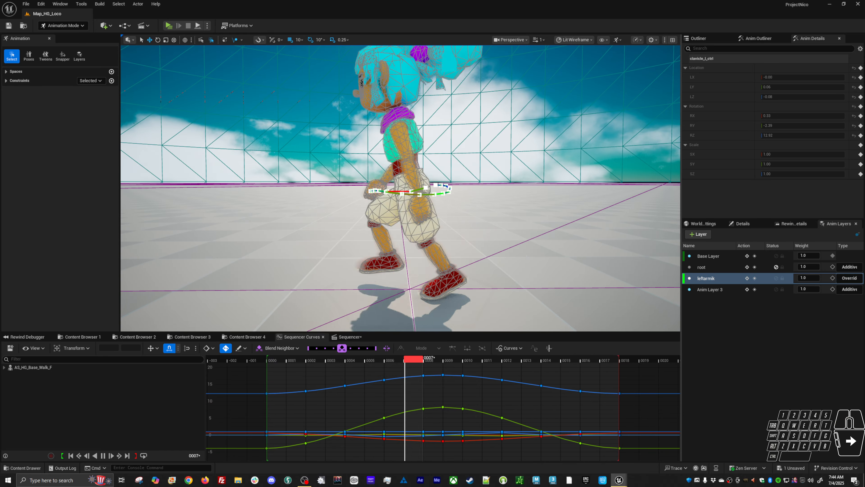
key(space)
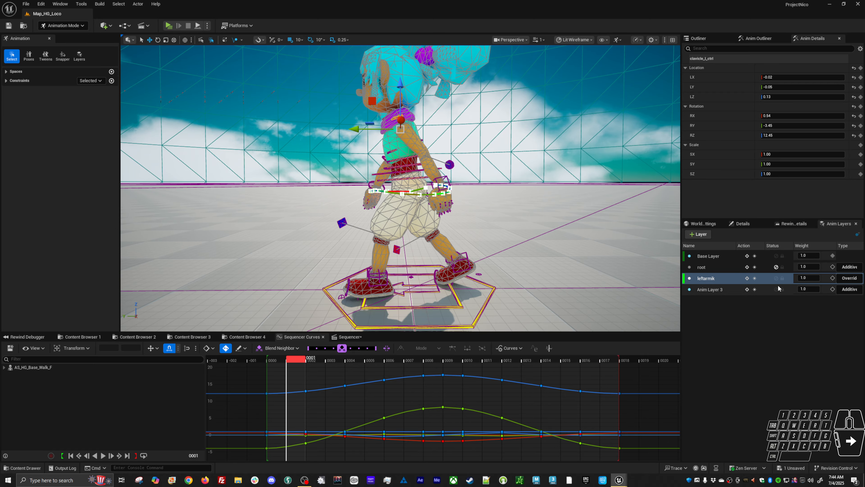
click(721, 257)
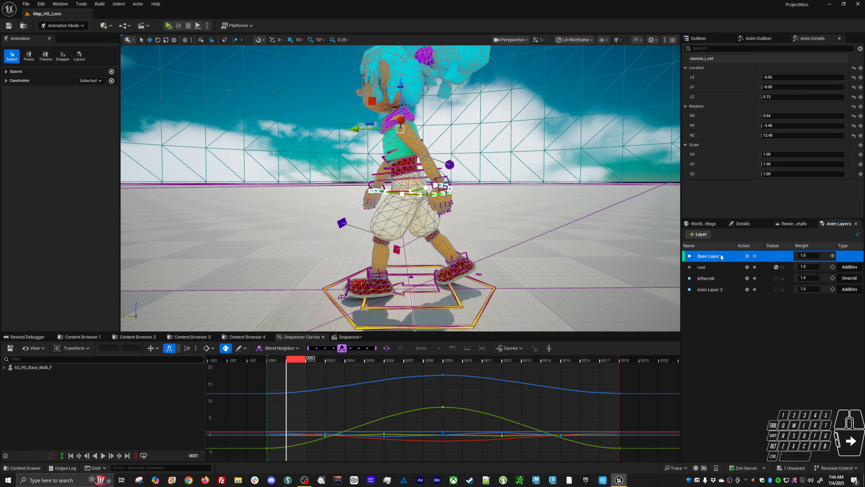
key(space)
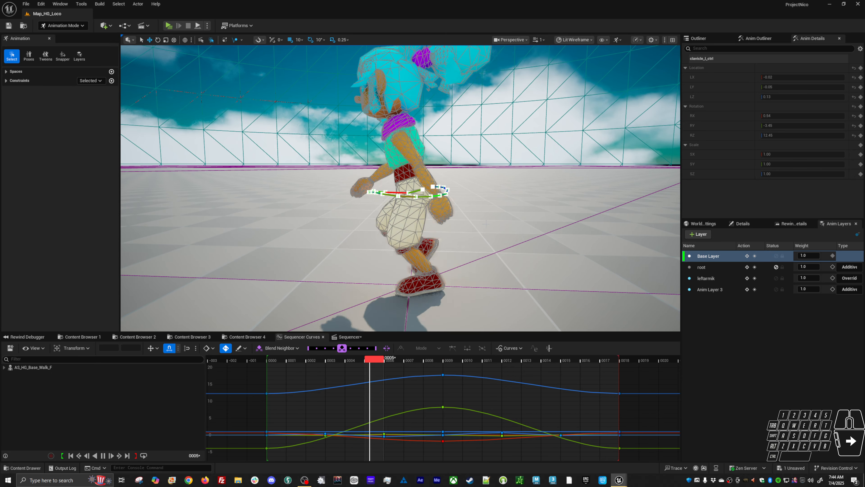
alt+drag(486, 224, 620, 215)
alt+drag(386, 241, 317, 223)
key(alt+v)
alt+right_drag(243, 74, 317, 73)
key(alt+v)
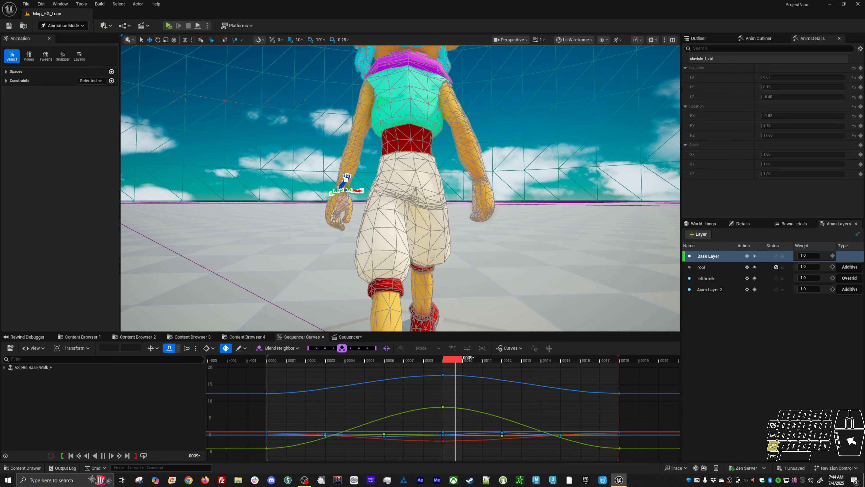
alt+drag(243, 74, 205, 82)
key(alt+v)
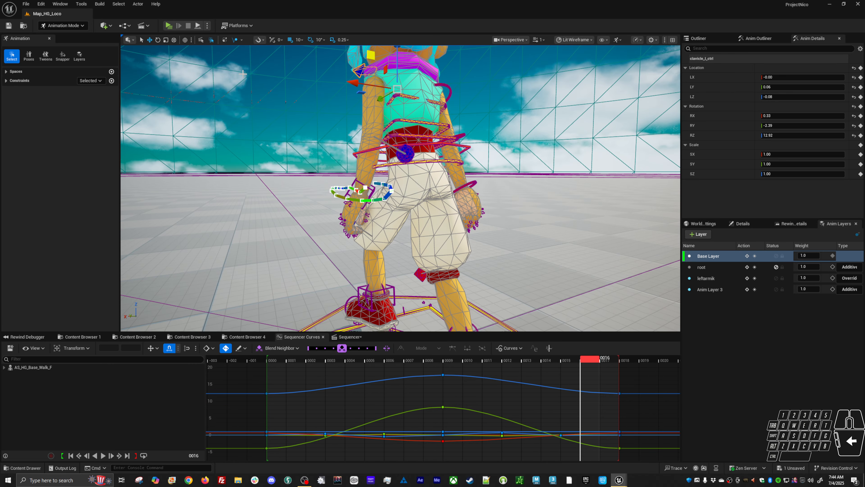
Step: Hide the left hand's motion trail and switch the viewport to Unlit shading
click(235, 41)
click(575, 40)
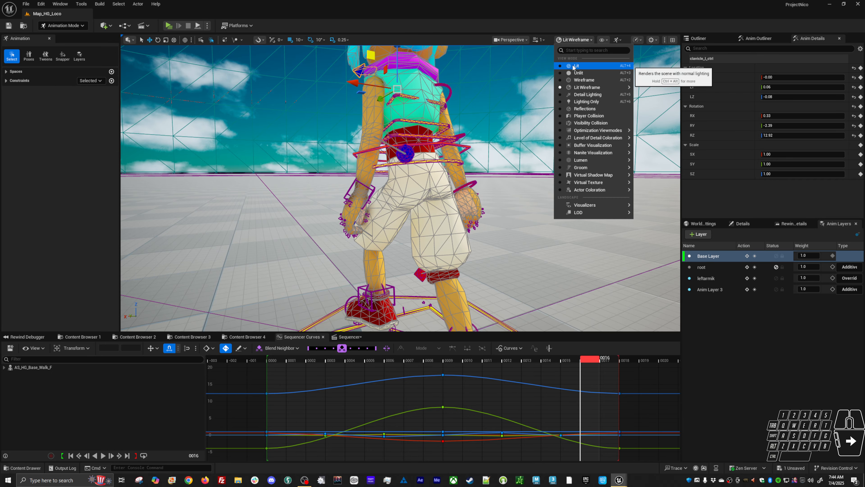
click(604, 67)
Step: Play the walk loop in profile with flat shading, examining the silhouette of the arm swing
alt+drag(490, 191, 557, 186)
key(alt+v)
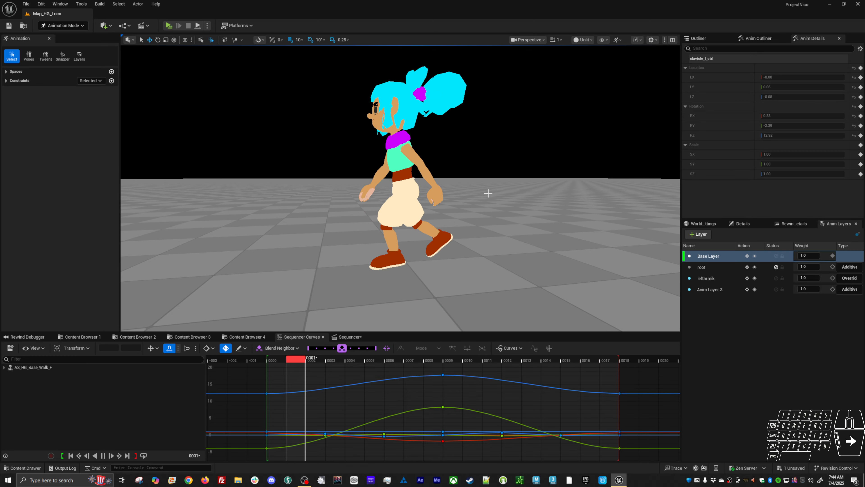
mouse_move(490, 211)
alt+mouse_down()
mouse_move(493, 223)
mouse_move(491, 203)
alt+mouse_up()
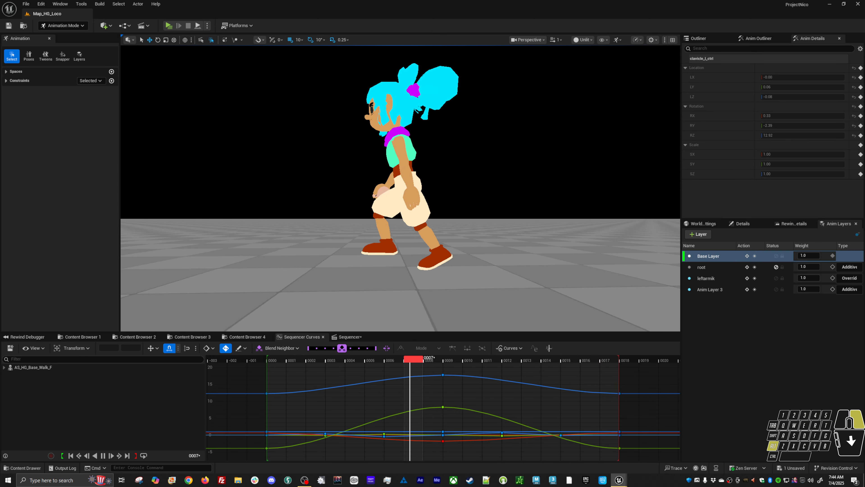
alt+right_drag(490, 208, 502, 207)
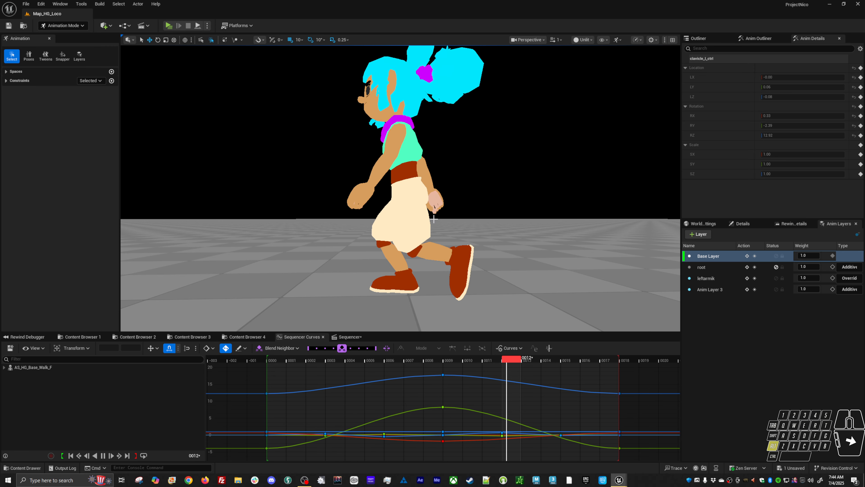
key(alt+v)
Step: Inspect the left hand IK control on the leftarmik layer frame by frame through the backswing, ending at frame 4
click(458, 184)
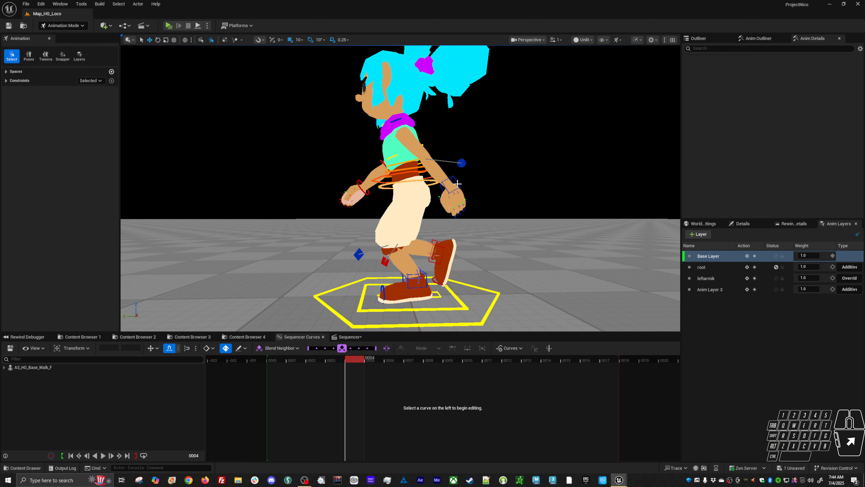
click(459, 182)
key(Left)
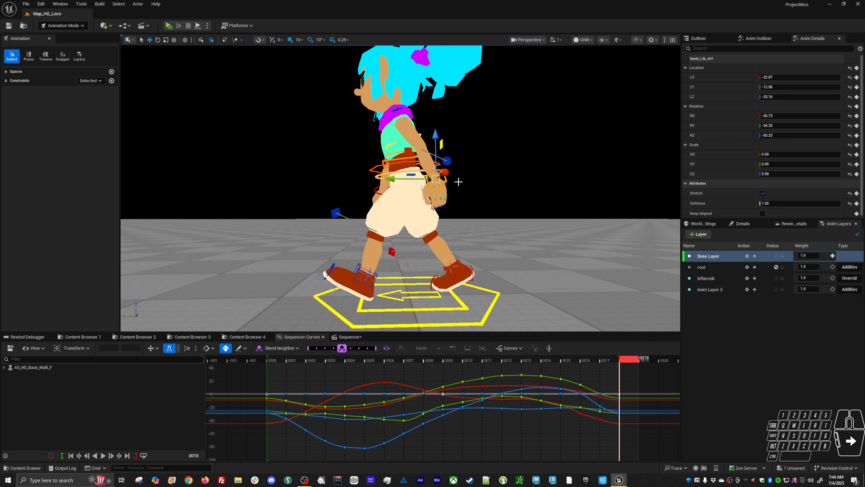
click(706, 279)
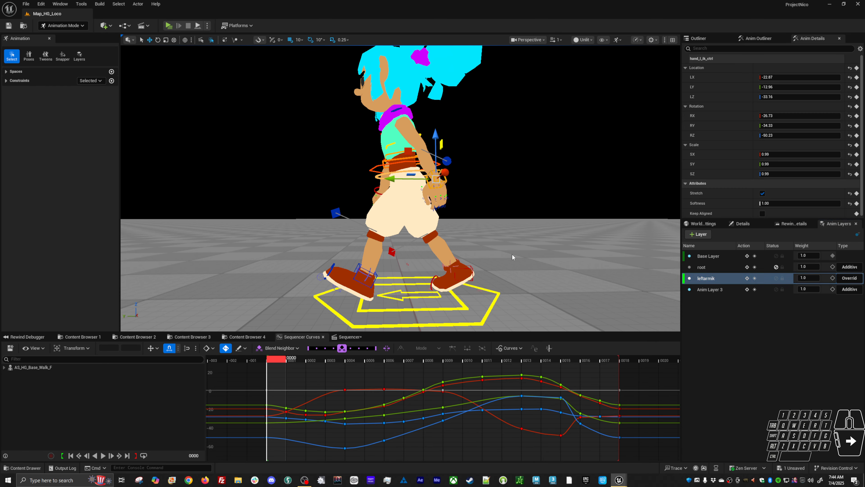
key(Right)
key(Left)
key(Right)
key(Right)
key(Right)
key(Right)
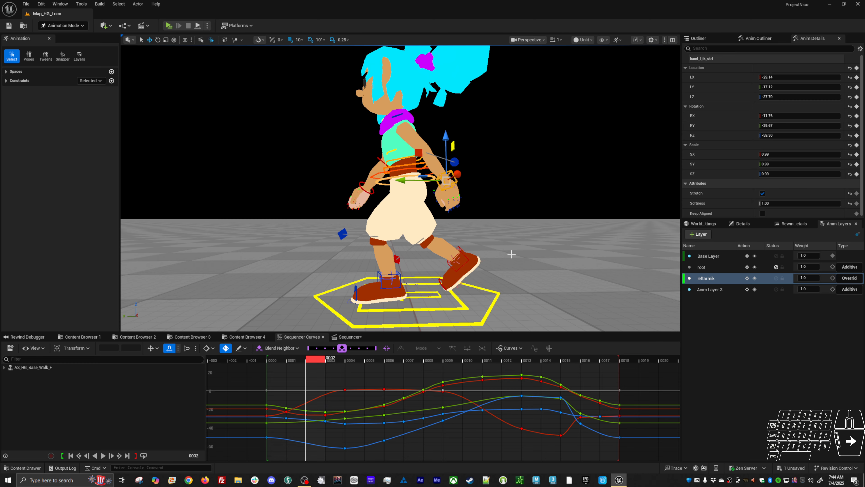
key(Left)
key(Down)
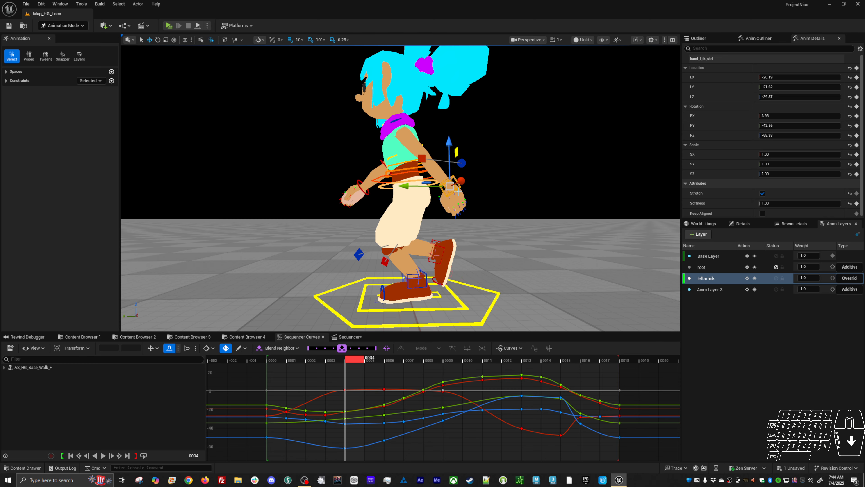
Step: Create a new additive animation layer for the left hand IK control and key it at frames 0, 9 and 18
click(719, 291)
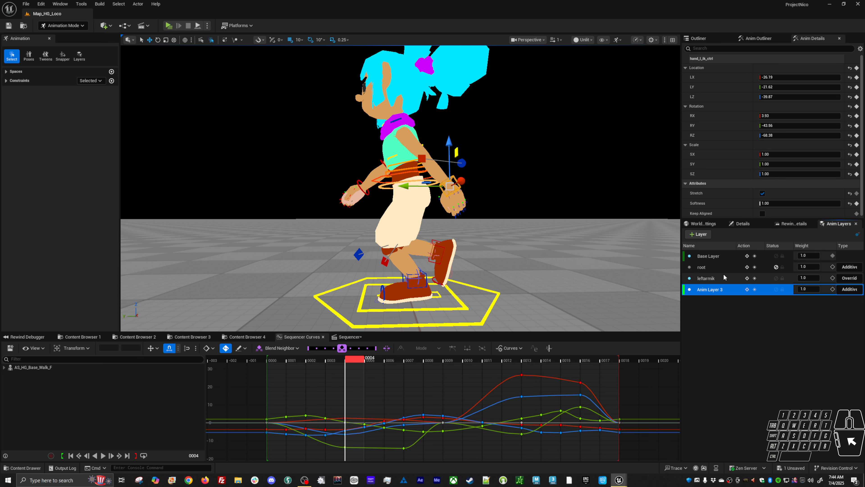
click(705, 236)
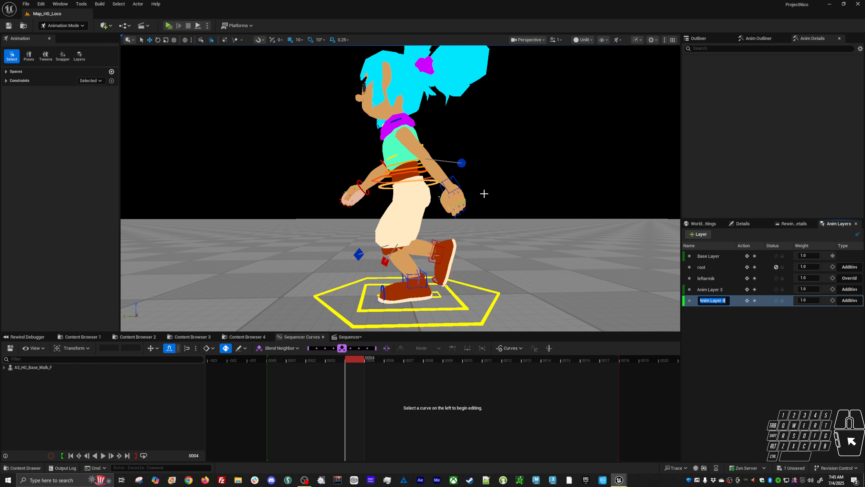
click(458, 181)
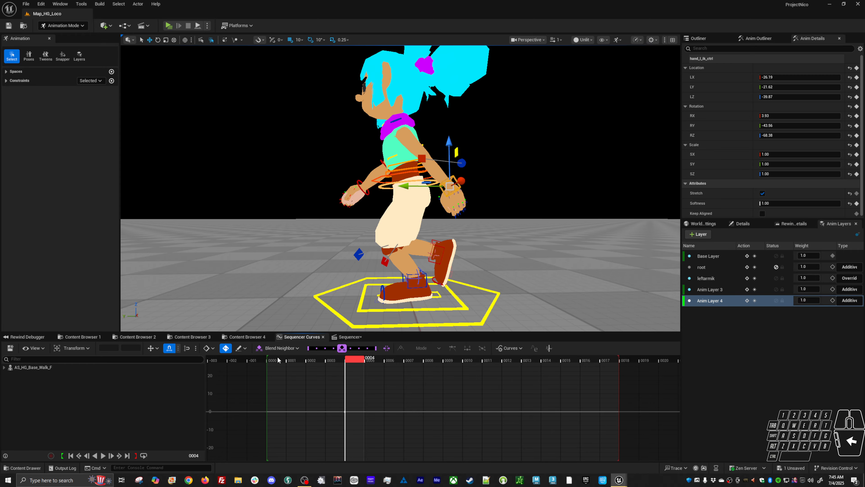
drag(278, 360, 352, 367)
Step: Rotate the left hand control backward at frame 4 on the new layer, offsetting it about 12 in X and -15 in Z
key(e)
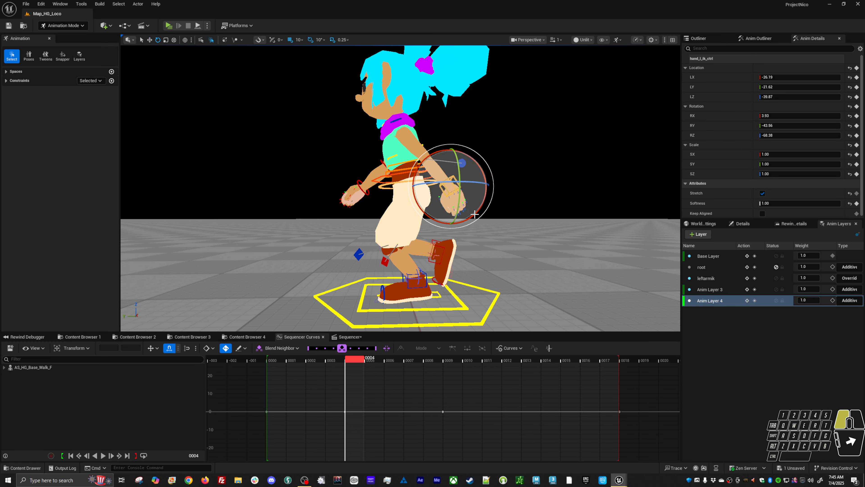
click(476, 215)
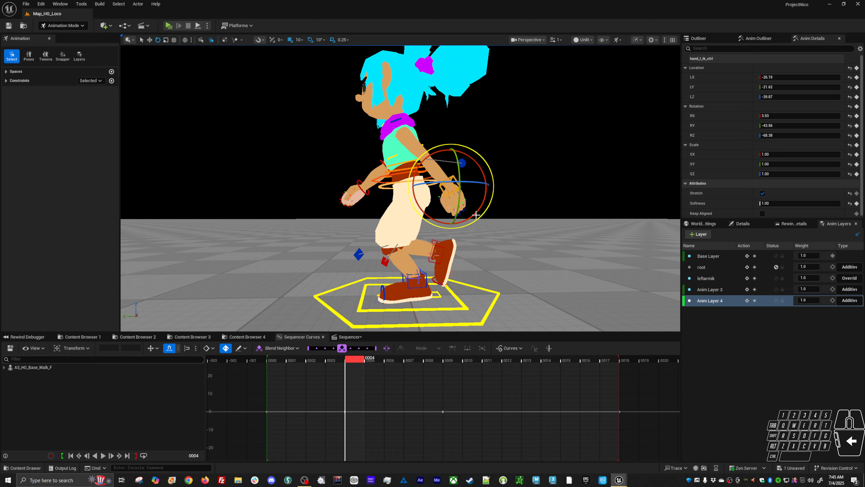
drag(477, 215, 469, 219)
Step: Rotate the left hand control backward at frame 7 to about 14.3 in X and -60.7 in Z, and replay the walk
drag(355, 362, 414, 359)
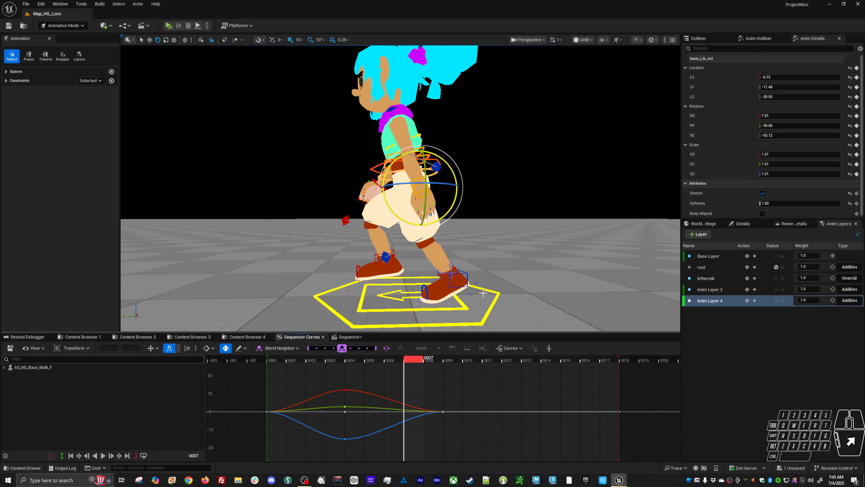
middle_click(495, 287)
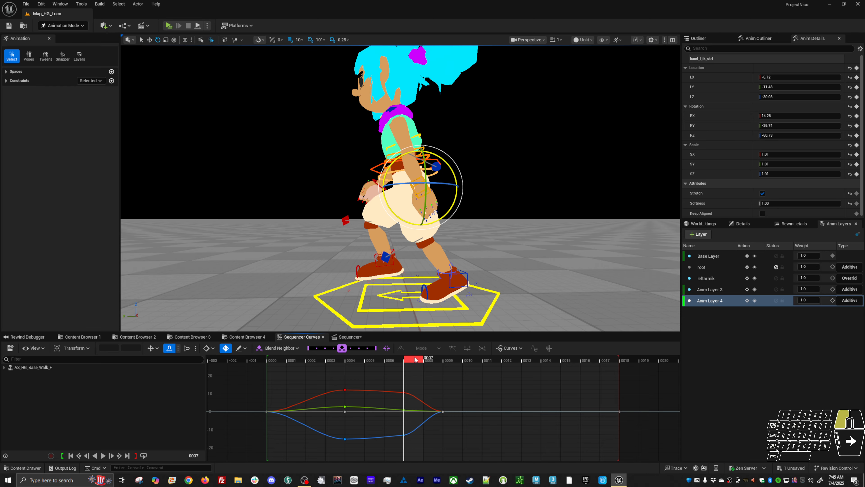
drag(415, 359, 577, 357)
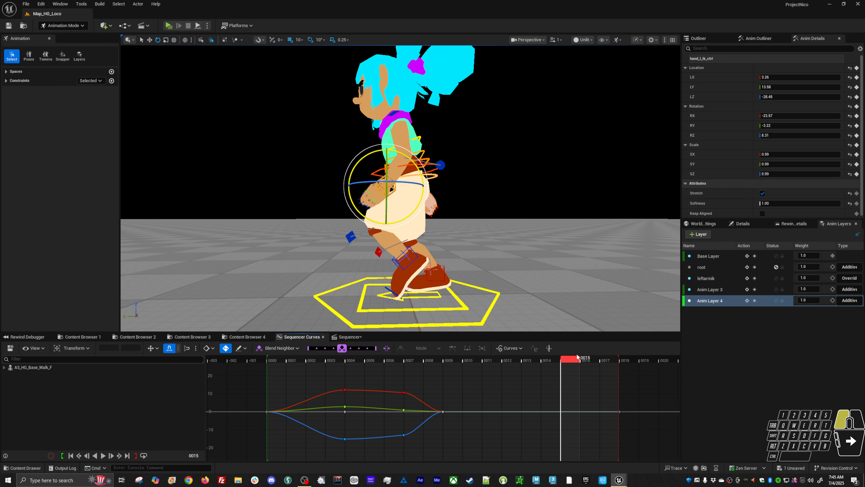
key(space)
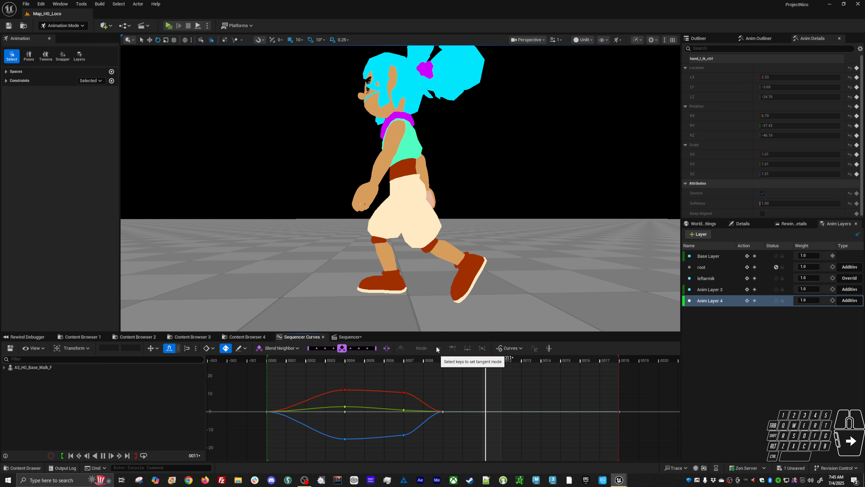
Step: Rotate the left hand IK control at frame 2 on Anim Layer 4, offsetting it about 11 in X and -7 in Y and Z
alt+drag(501, 265, 416, 299)
key(space)
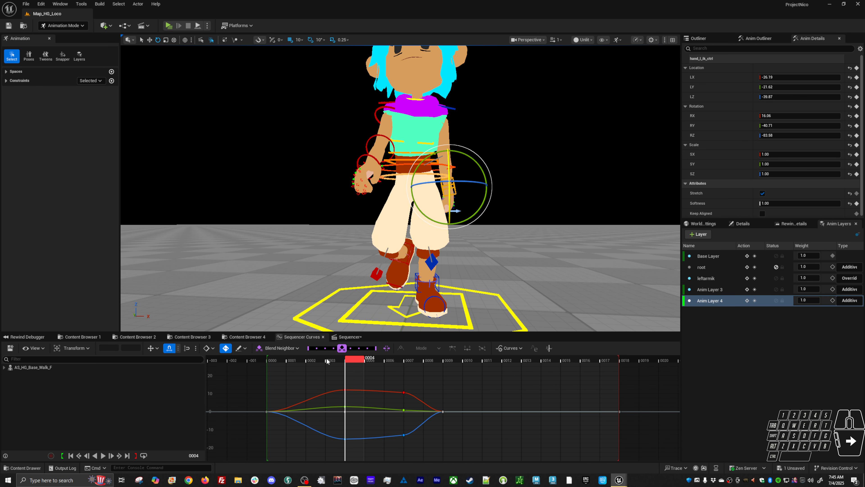
mouse_move(326, 360)
mouse_down()
mouse_move(290, 360)
mouse_move(433, 363)
mouse_move(261, 361)
mouse_move(316, 364)
mouse_up()
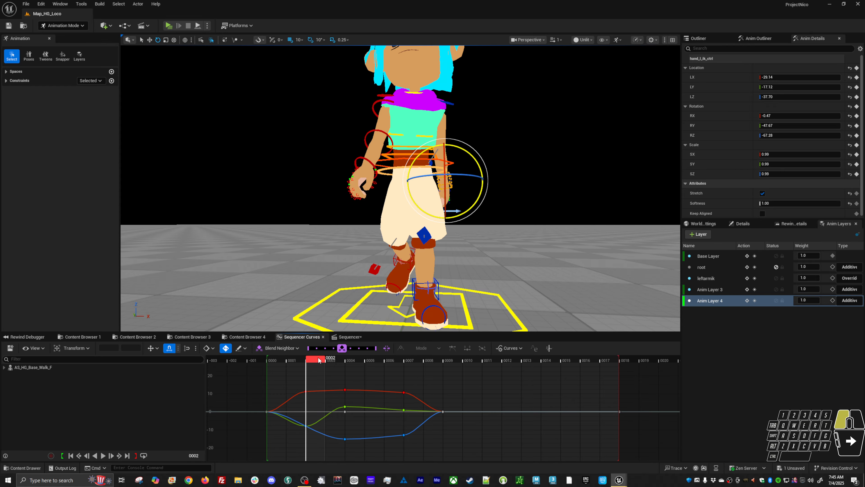
Step: Rotate and key the left hand control at frames 5 and 4, offsetting both about 20 in X and -17 in Z, and replay the walk
drag(318, 360, 382, 370)
key(s)
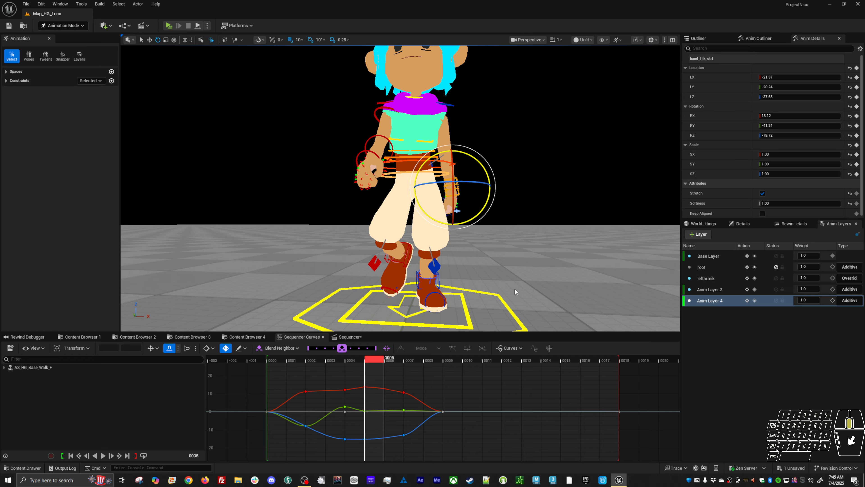
key(comma)
key(comma)
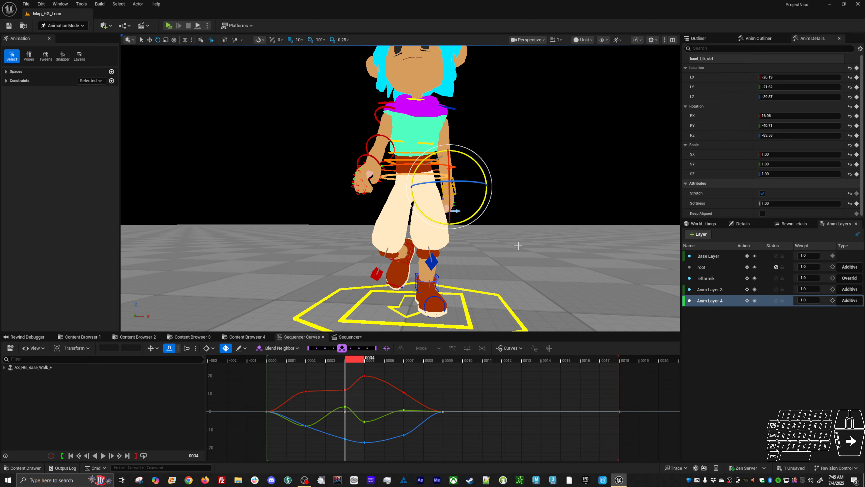
key(period)
key(comma)
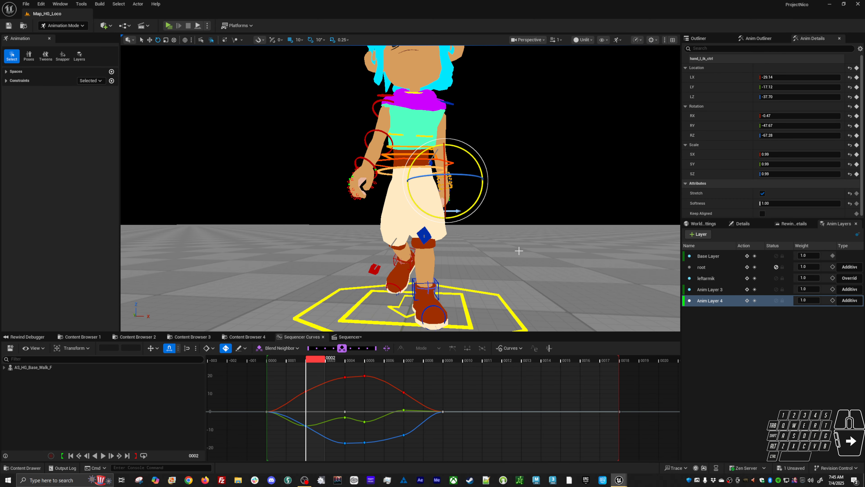
key(comma)
key(period)
key(comma)
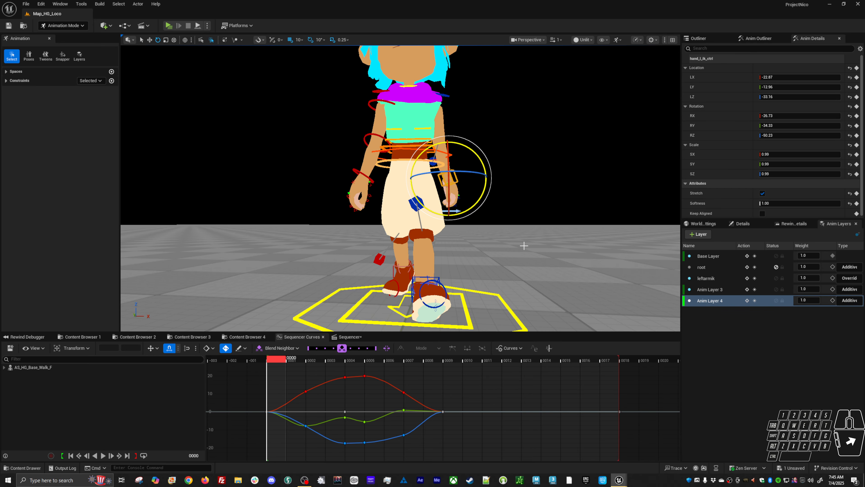
key(space)
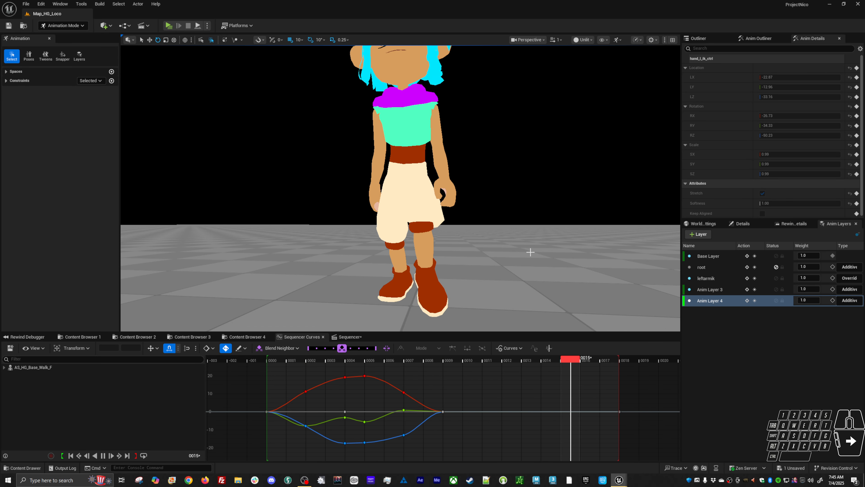
alt+drag(527, 252, 317, 254)
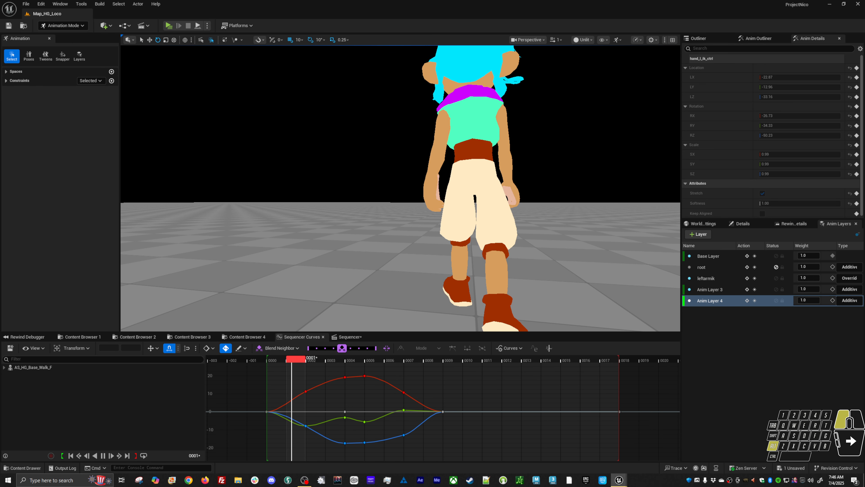
Step: Try rotating the left hand control at frame 13 to about -7.8 in X, -22.9 in Y and -2.3 in Z, and replay the walk
key(space)
drag(435, 358, 541, 366)
alt+drag(511, 293, 613, 275)
alt+right_drag(511, 293, 538, 295)
alt+middle_drag(452, 220, 413, 225)
alt+drag(452, 221, 455, 216)
alt+right_drag(451, 221, 472, 218)
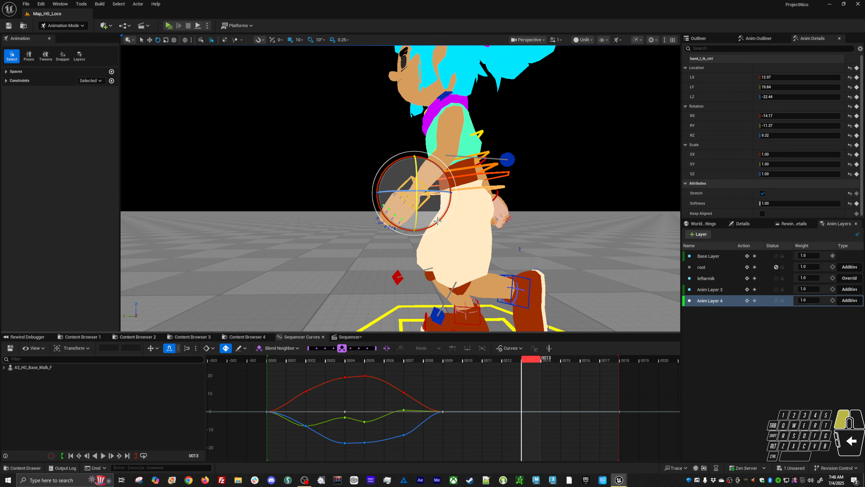
drag(433, 222, 457, 225)
key(space)
mouse_move(456, 225)
alt+right_down()
mouse_move(439, 218)
mouse_move(446, 216)
alt+right_up()
alt+drag(446, 217, 456, 282)
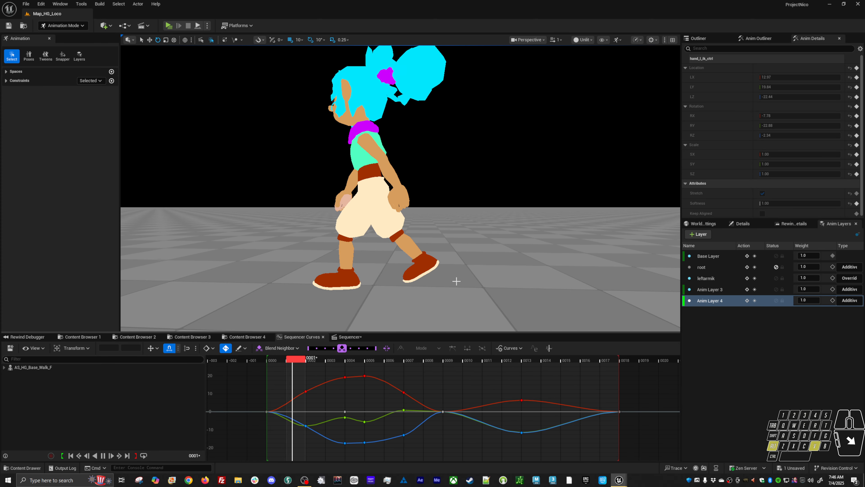
Step: Delete the left hand's frame 13 rotation keys from Anim Layer 4 and replay the walk
key(space)
drag(516, 442, 516, 443)
key(Delete)
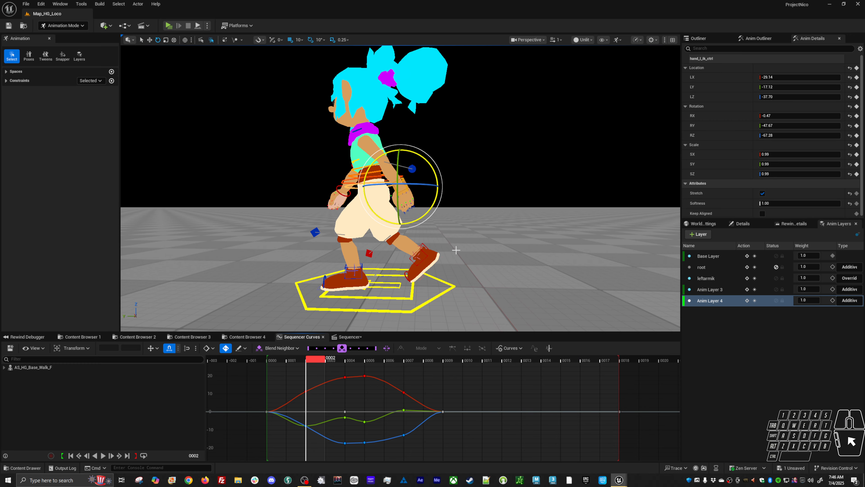
mouse_move(458, 250)
alt+mouse_down()
mouse_move(434, 218)
mouse_move(455, 247)
alt+mouse_up()
key(space)
key(space)
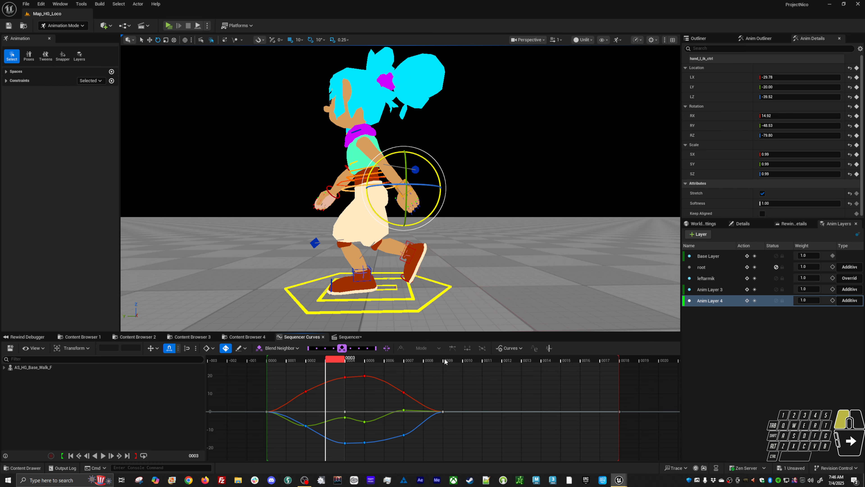
Step: On the leftarmik layer, move the left hand control at frame 14 to about X 10.3, Y 19.6, Z -25.6
drag(445, 362, 591, 371)
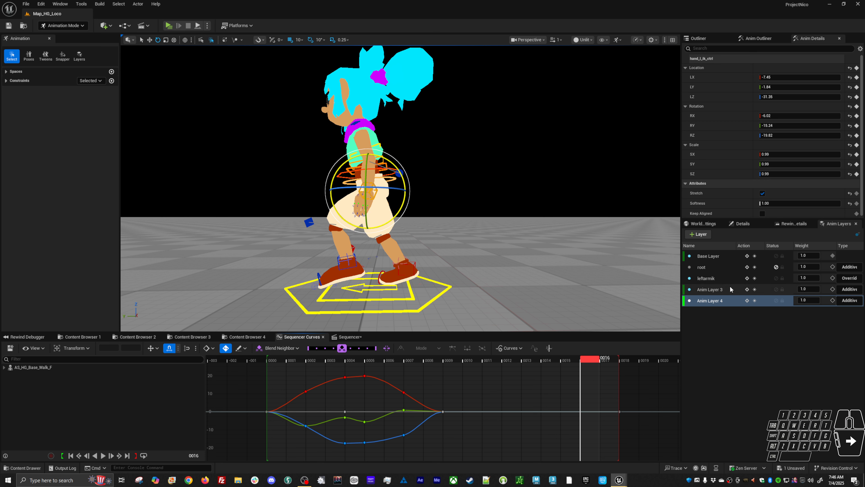
click(722, 282)
key(Left)
key(Left)
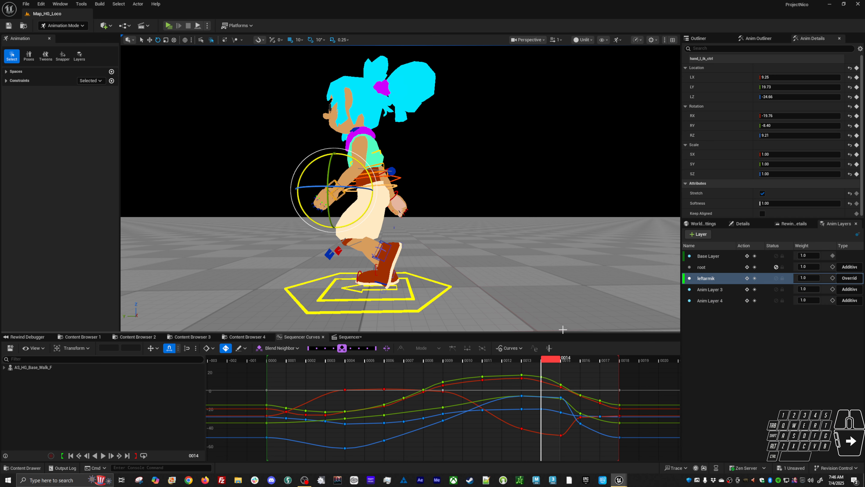
key(Right)
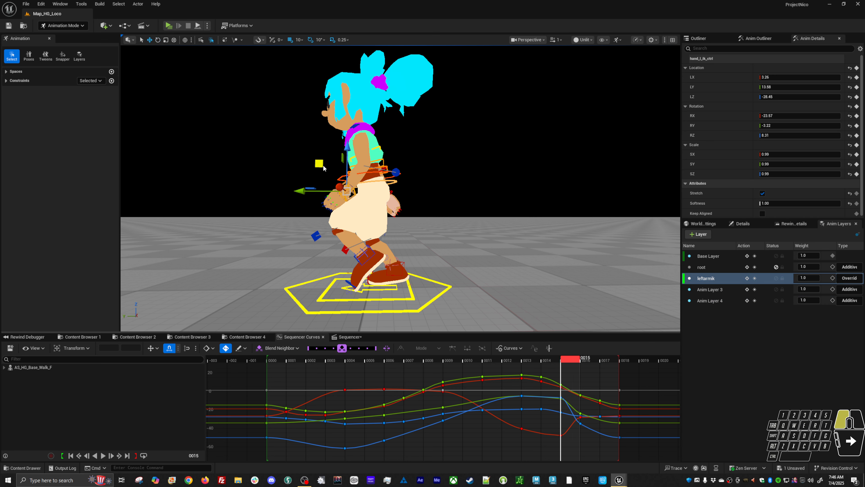
key(Left)
key(Left)
key(Right)
key(Right)
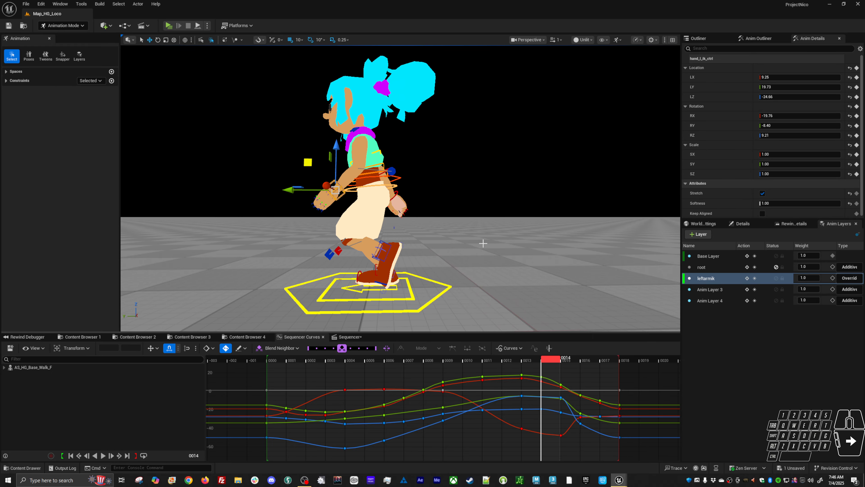
key(Left)
key(Left)
key(Right)
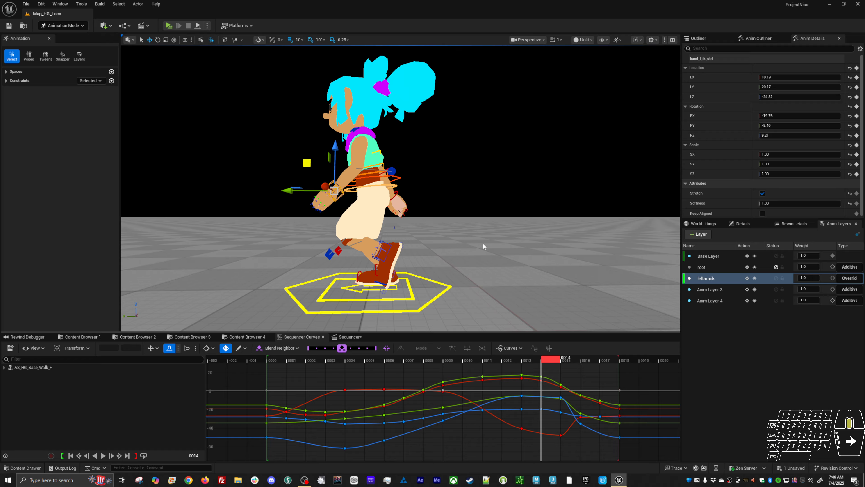
key(Left)
key(Right)
key(Right)
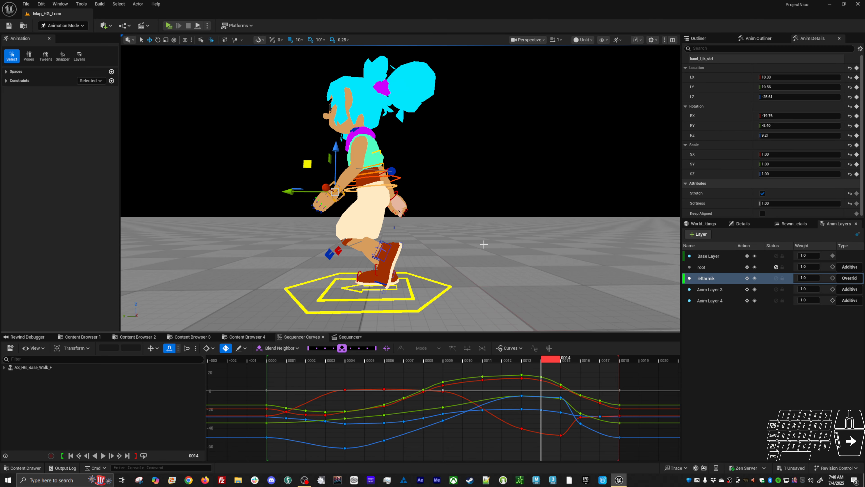
Step: Move the left hand control at frame 15 to about X 3.9, Y 12.5, Z -30.2, checking it against the neighbouring frames
middle_drag(485, 245, 481, 247)
key(Right)
key(Right)
key(Left)
key(Left)
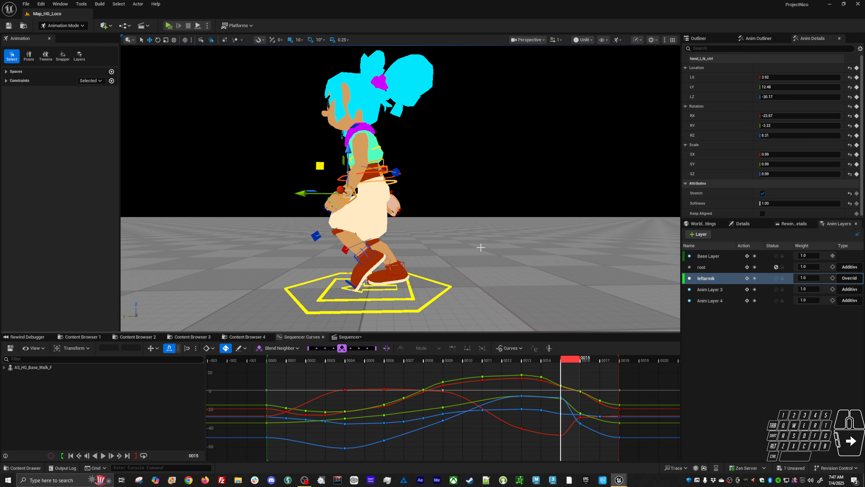
Step: Move the left hand control at frame 17 to about X -13.8, Y -7.7, Z -31.2
key(Right)
key(Right)
key(Right)
key(Left)
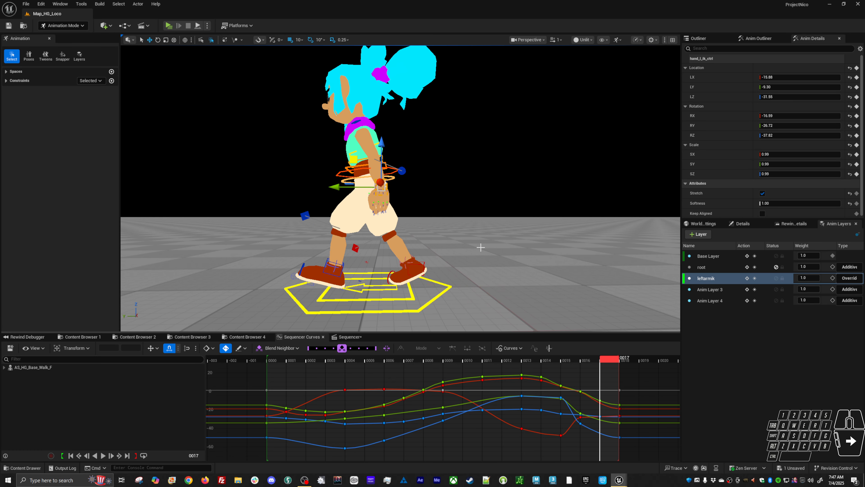
middle_drag(480, 247, 478, 248)
Step: Examine the left hand's spacing frame by frame across the loop seam, from the final frames through frame 2
key(Left)
key(Right)
key(Right)
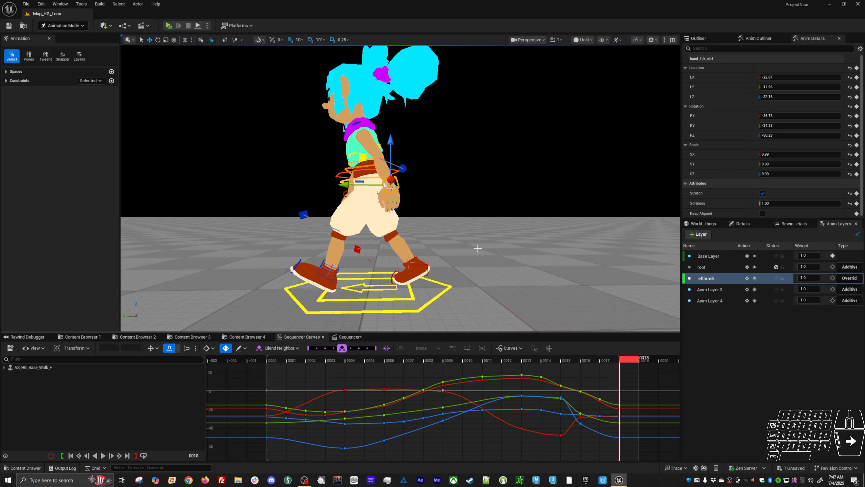
key(Up)
key(Right)
key(Right)
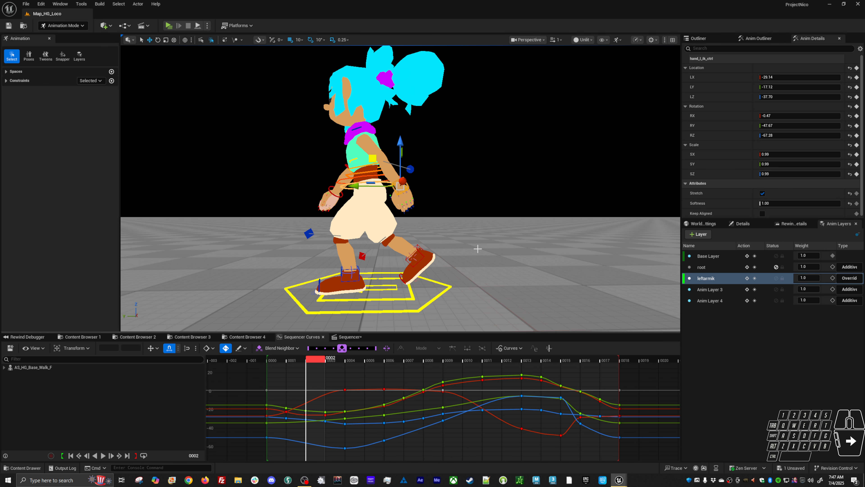
key(Left)
key(Left)
key(Down)
key(Up)
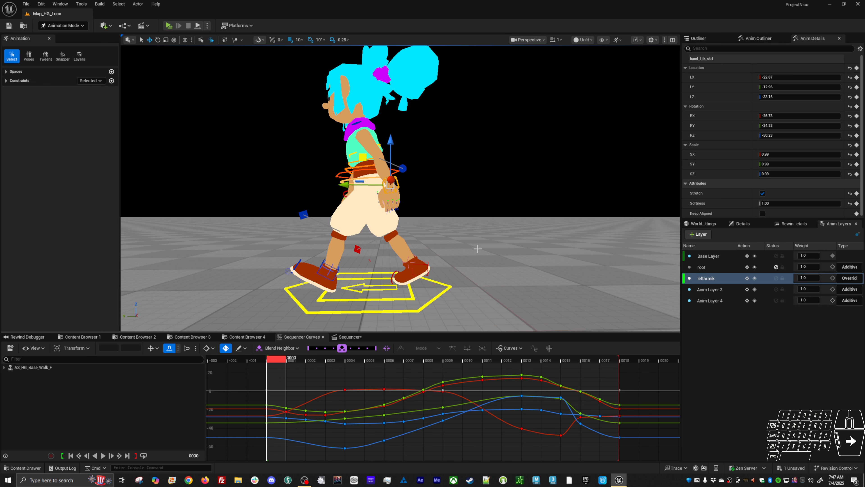
key(Right)
key(Left)
Step: Move the left hand control at frame 18 to about X -21.6, Y -12.4, Z -33.4, and carry that pose over to frame 0
key(Down)
key(Left)
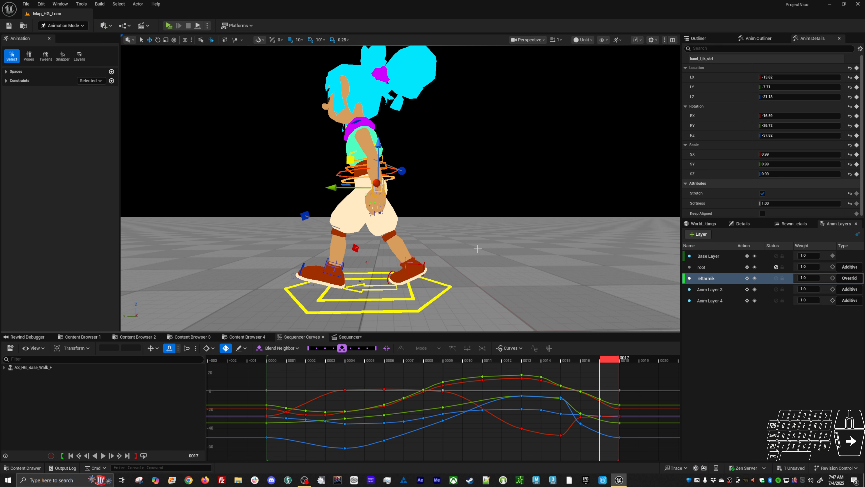
key(Right)
key(Left)
key(Right)
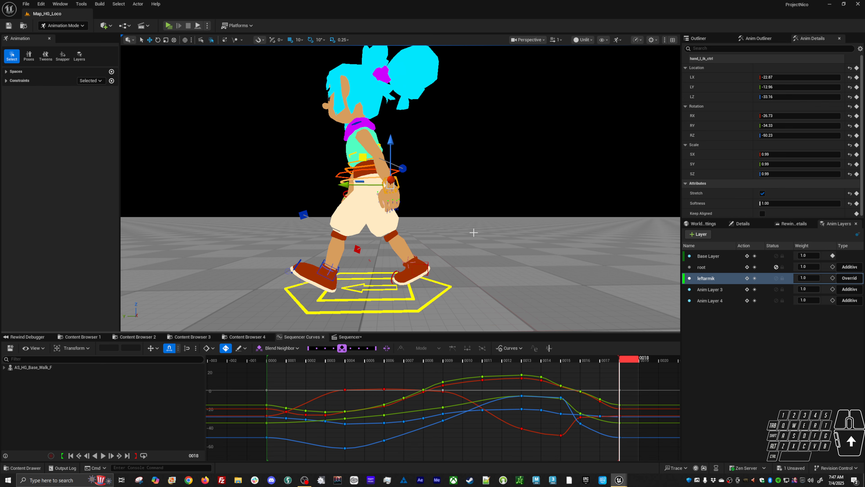
key(Left)
key(Left)
key(Right)
key(Right)
key(Left)
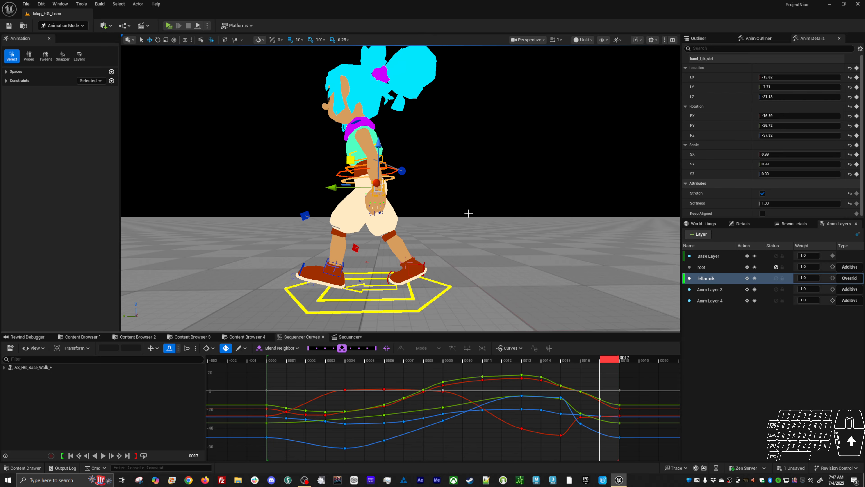
key(Right)
middle_drag(468, 209, 466, 211)
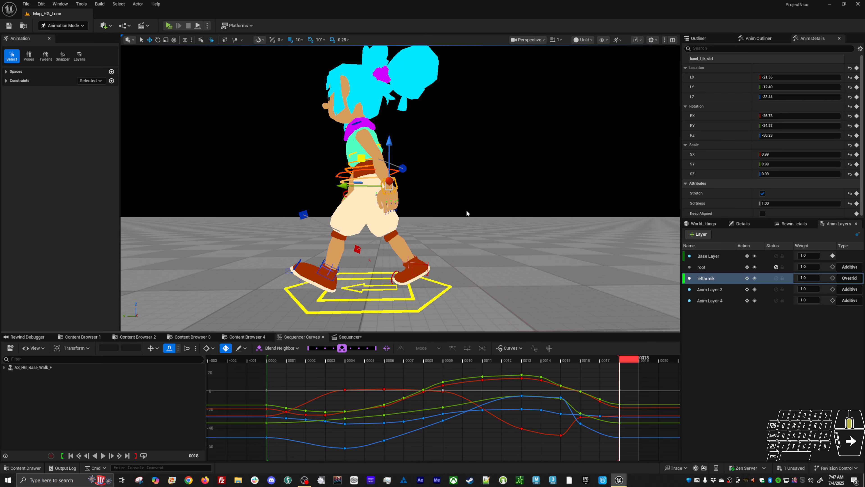
click(281, 361)
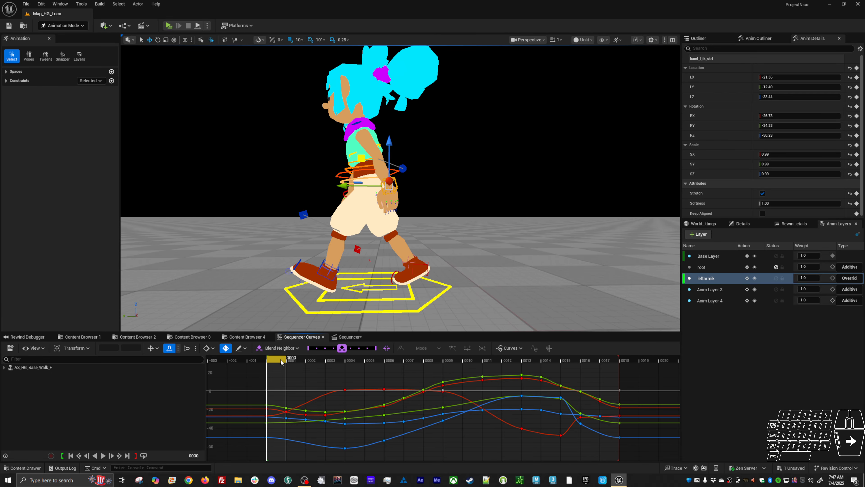
Step: Step through the first frames of the arm swing, and replay the walk to review it from behind
key(Right)
key(Right)
key(Right)
key(Right)
key(Right)
key(Right)
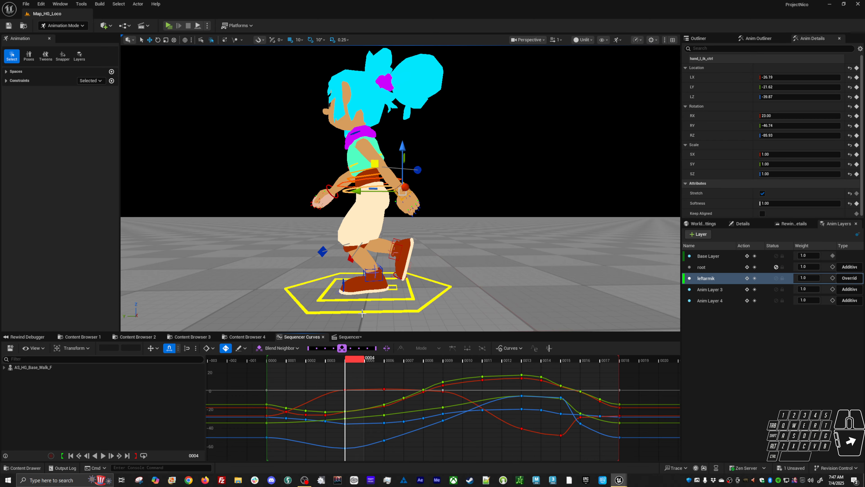
key(space)
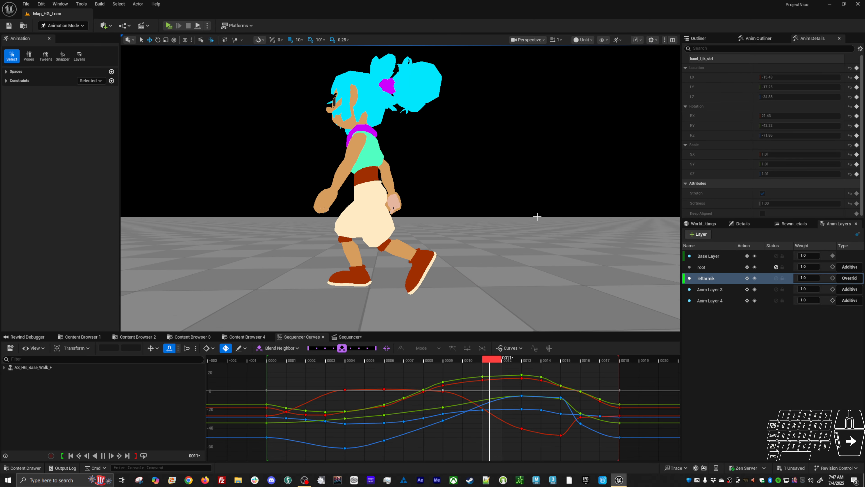
alt+drag(537, 217, 375, 222)
alt+drag(491, 232, 482, 239)
alt+scroll(493, 234, up, 4)
alt+scroll(490, 235, down, 4)
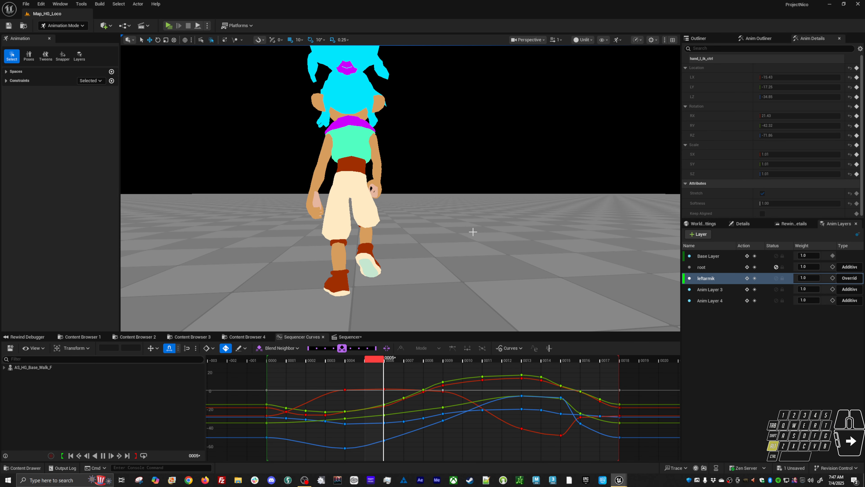
alt+middle_drag(473, 231, 482, 240)
scroll(465, 234, up, 5)
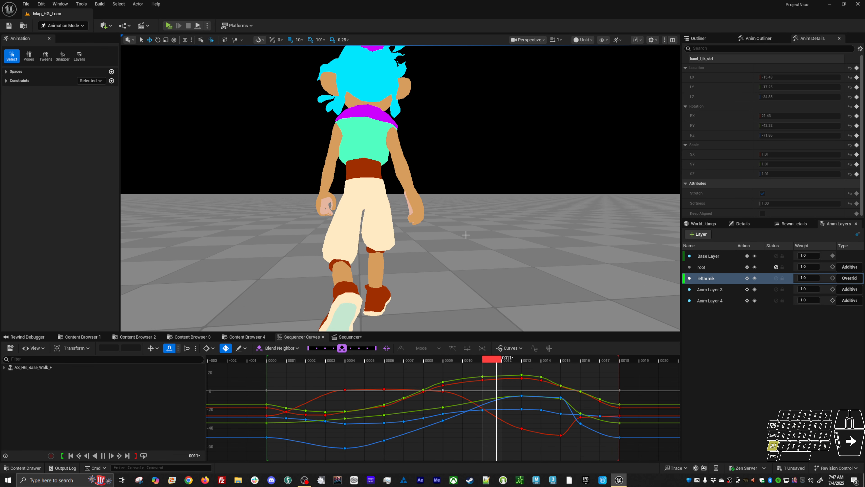
Step: Examine the left hand's backswing path from behind, frame by frame between frames 17 and 4
key(space)
key(Left)
key(Left)
key(Left)
key(Left)
key(Left)
key(Left)
key(Left)
key(Left)
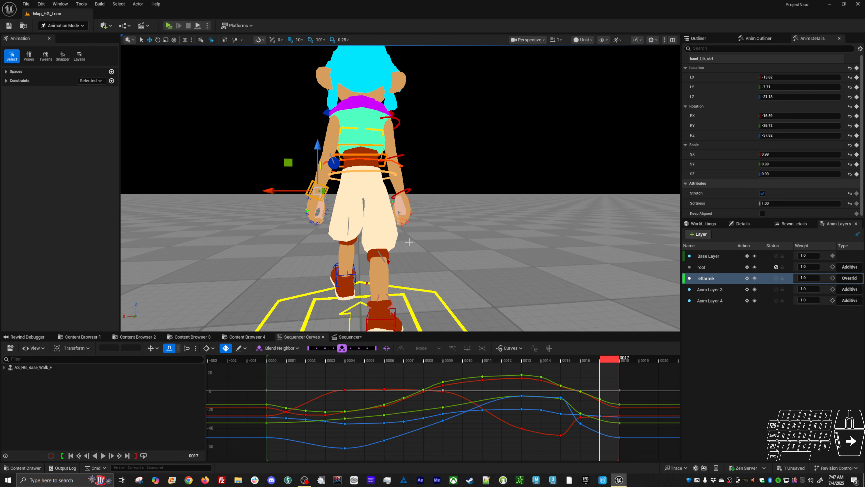
key(Right)
key(Right)
key(Right)
key(Right)
key(Right)
key(Right)
key(Right)
key(Right)
key(Right)
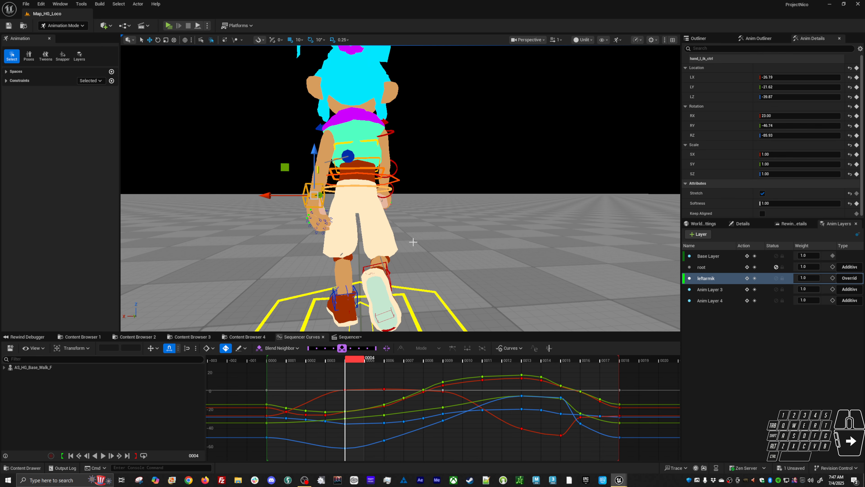
key(Left)
key(Left)
key(Left)
key(Left)
key(Left)
key(Left)
key(Left)
key(Left)
key(Right)
key(Right)
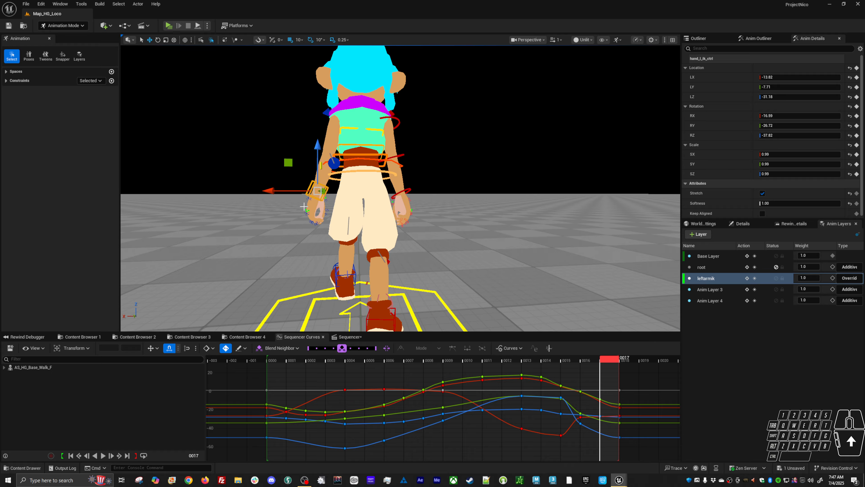
Step: Replay the walk from behind to review the left arm swing, and park the playhead on frame 18
key(space)
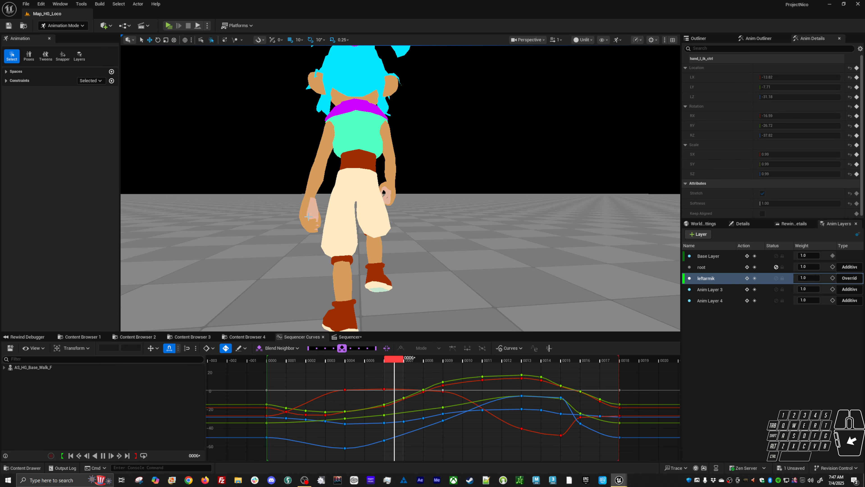
key(Down)
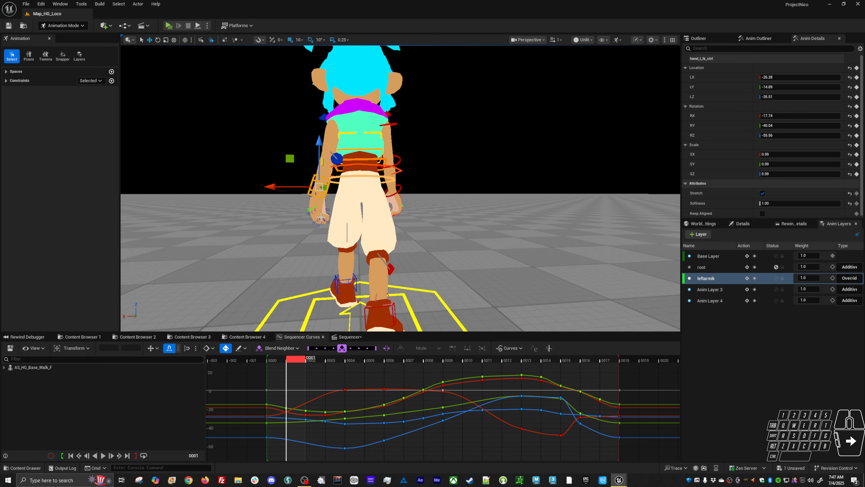
key(space)
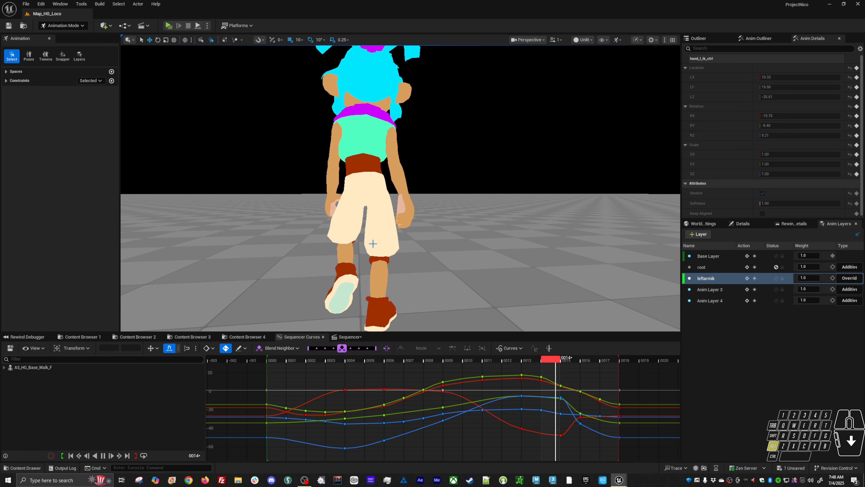
key(Down)
drag(384, 362, 620, 360)
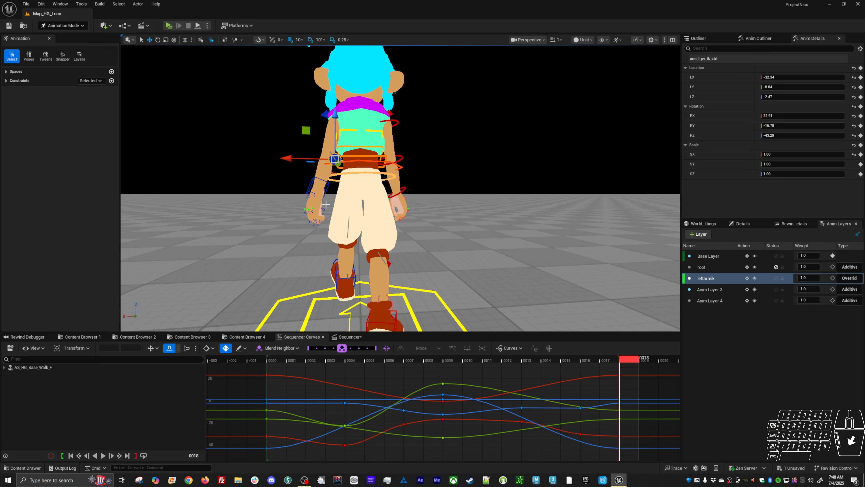
Step: Activate Anim Layer 3 and examine the left hand's motion frame by frame between frames 14 and 18
click(709, 289)
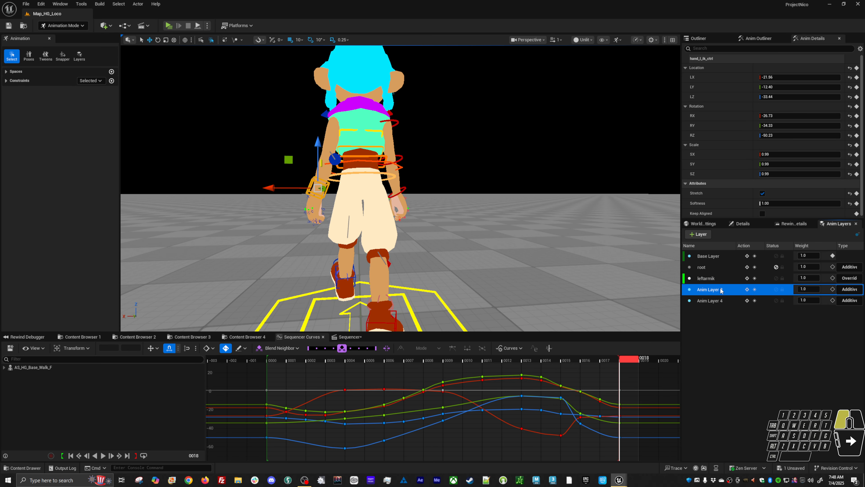
key(Left)
key(Left)
key(Left)
key(Left)
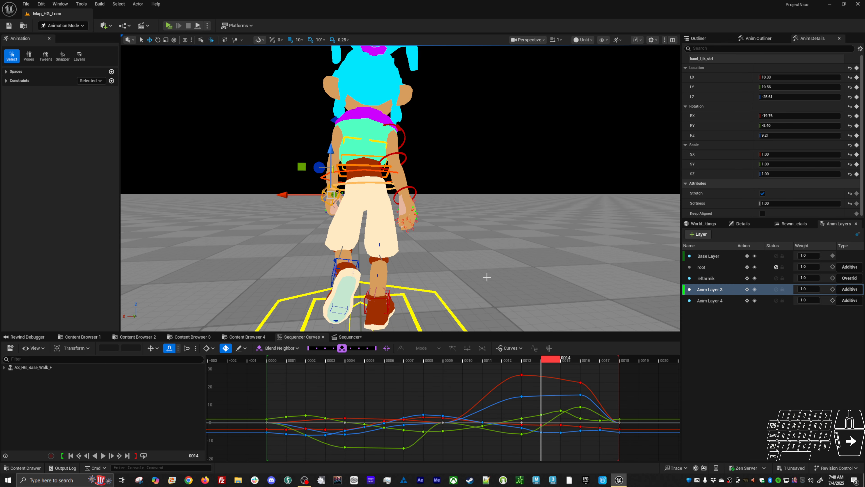
key(Right)
key(Right)
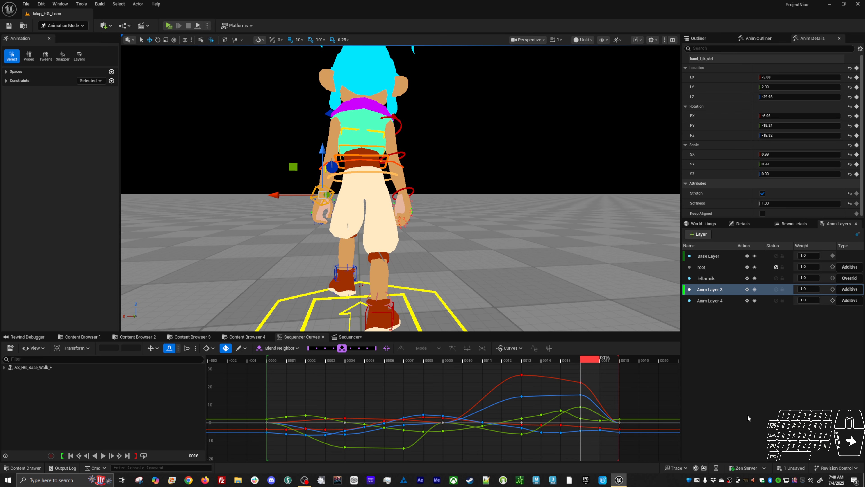
key(Left)
key(Right)
key(Right)
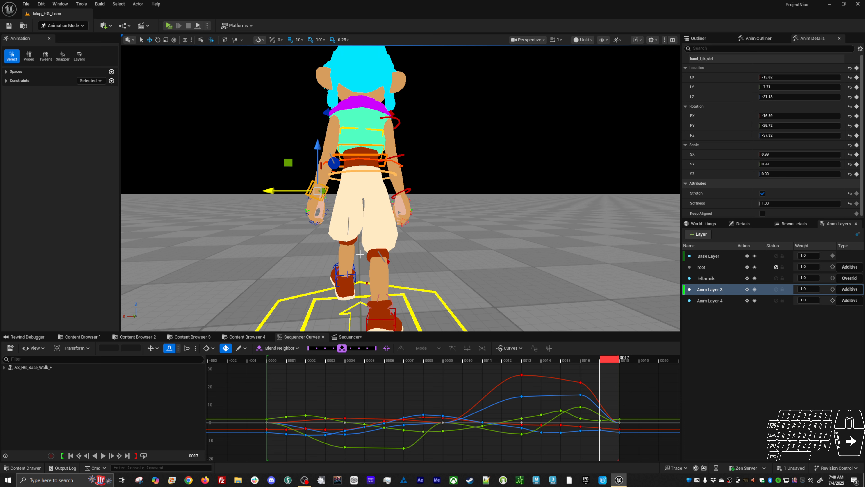
Step: Select the leftarmik, Anim Layer 3 and Anim Layer 4 layers together and open the merge settings for them
click(706, 278)
shift+click(715, 301)
right_click(719, 301)
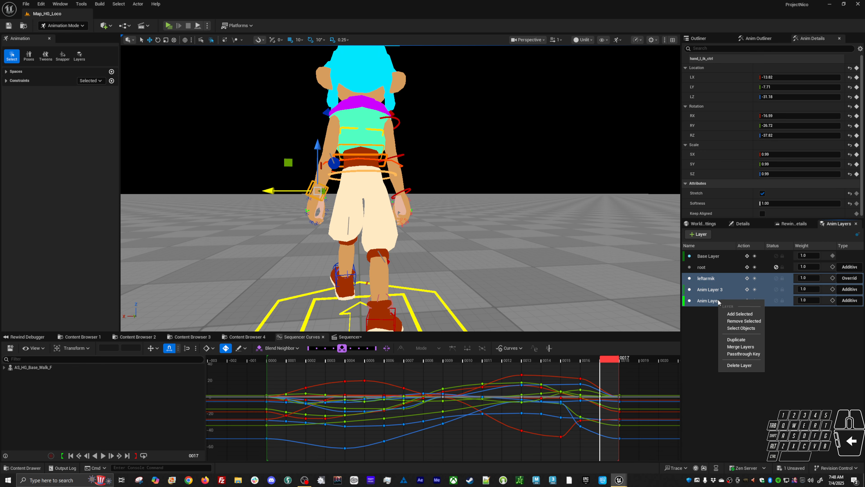
click(736, 347)
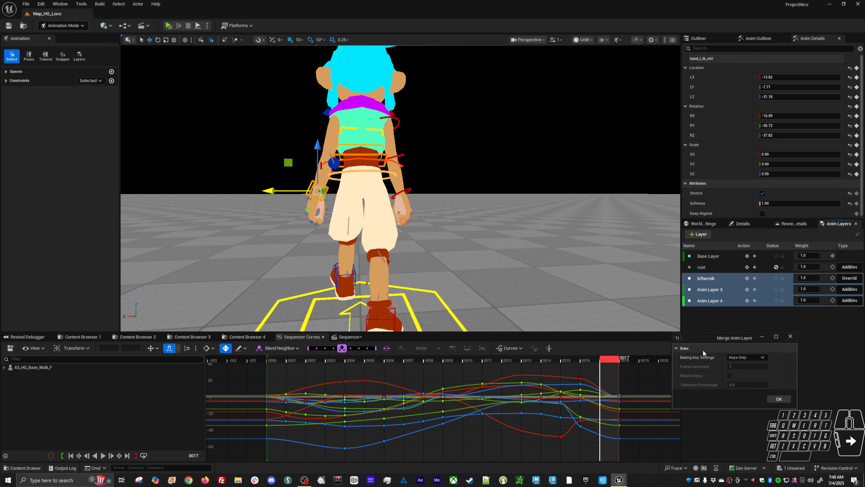
Step: Merge the leftarmik, Anim Layer 3 and Anim Layer 4 layers with Keys Only baking, and play the walk with the left hand IK control selected
click(780, 399)
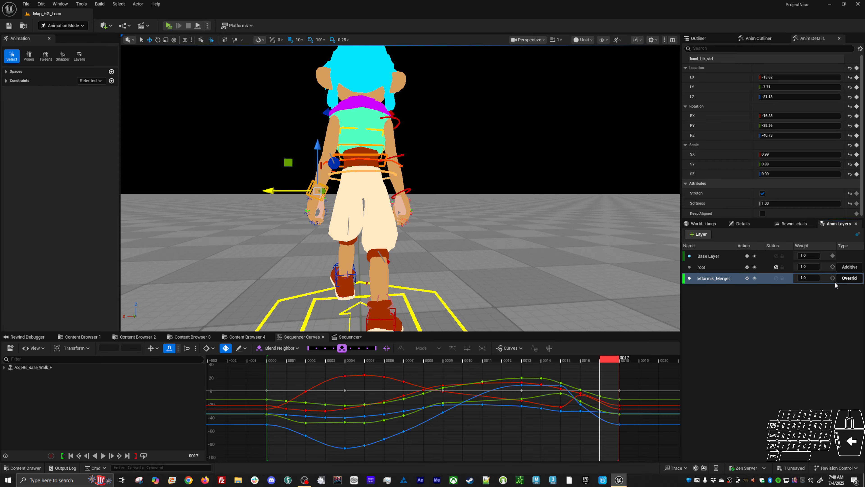
click(529, 286)
key(space)
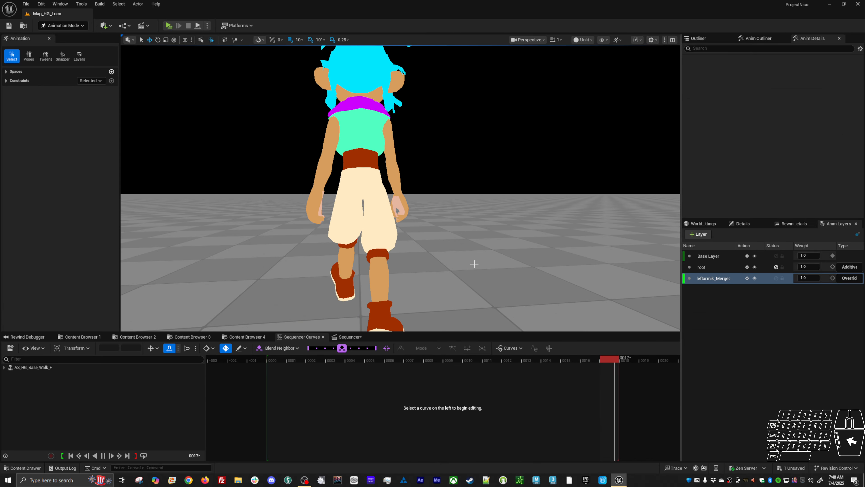
key(space)
click(316, 196)
key(space)
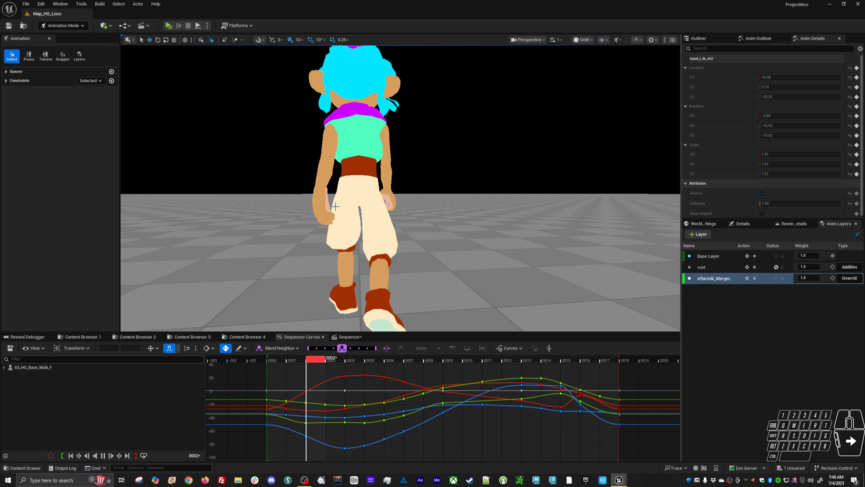
Step: Examine the left hand's motion from the front, stepping back and forth through frames 9 to 16 of the walk
alt+drag(409, 239, 599, 282)
alt+drag(410, 220, 413, 225)
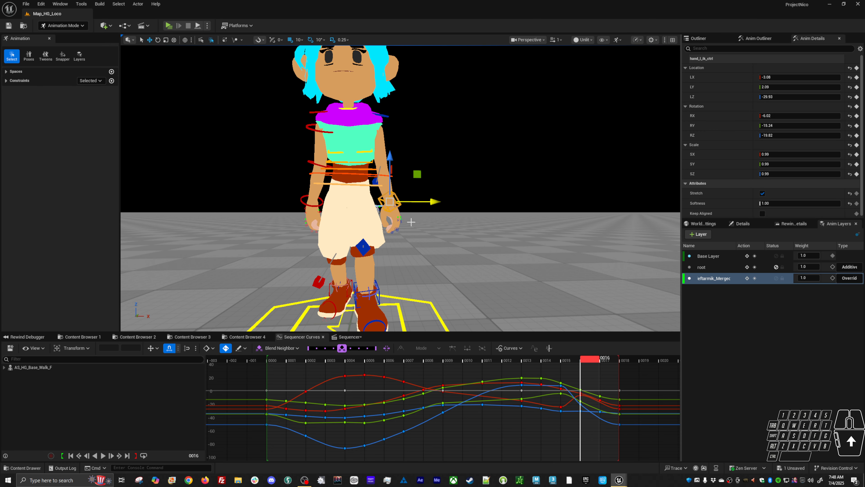
key(Left)
key(Left)
key(Left)
key(Right)
key(Right)
key(Left)
key(Left)
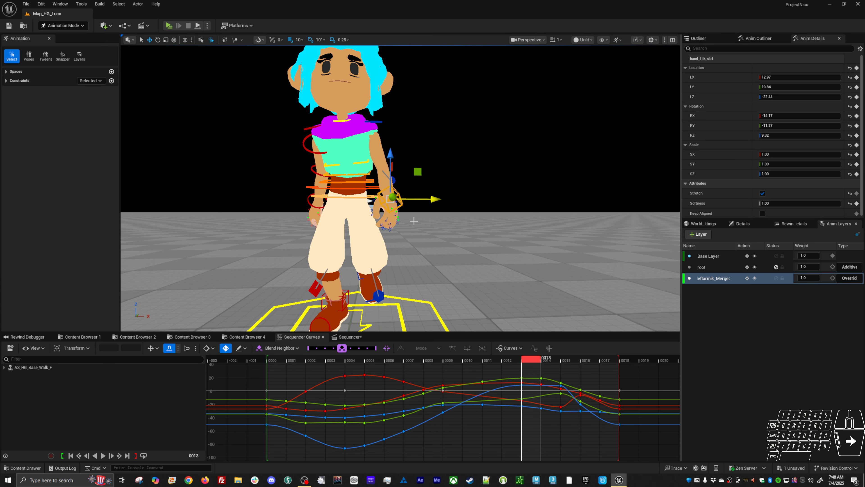
key(Left)
key(Right)
key(Right)
key(Right)
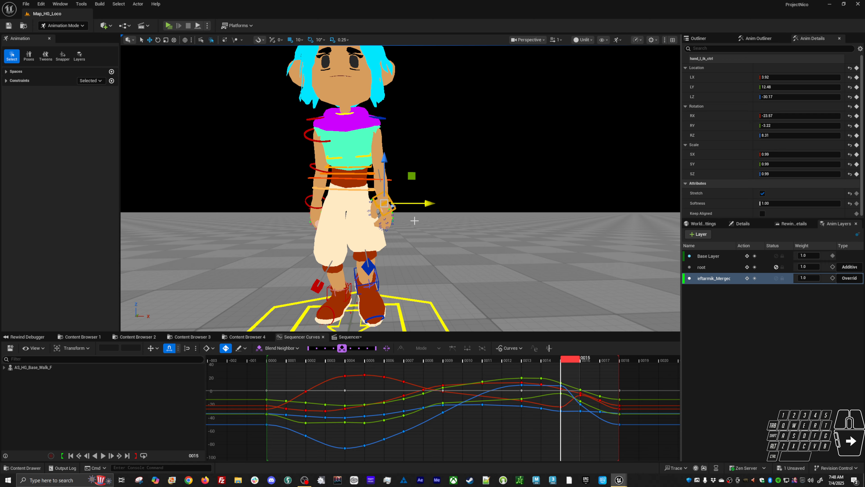
key(Left)
key(Left)
key(Left)
key(Left)
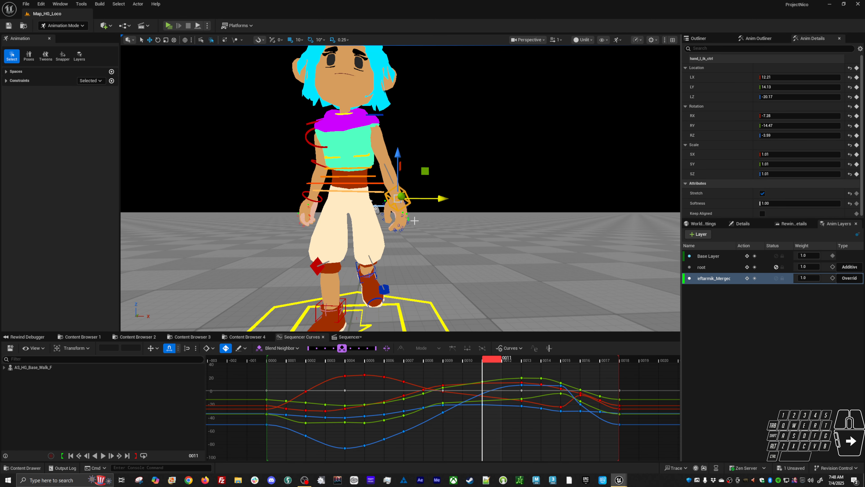
key(Left)
key(Left)
key(Right)
key(Right)
Step: Try rotating the left hand IK control at frame 11 on the merged layer and compare it with the neighbouring frames
key(e)
drag(416, 204, 430, 184)
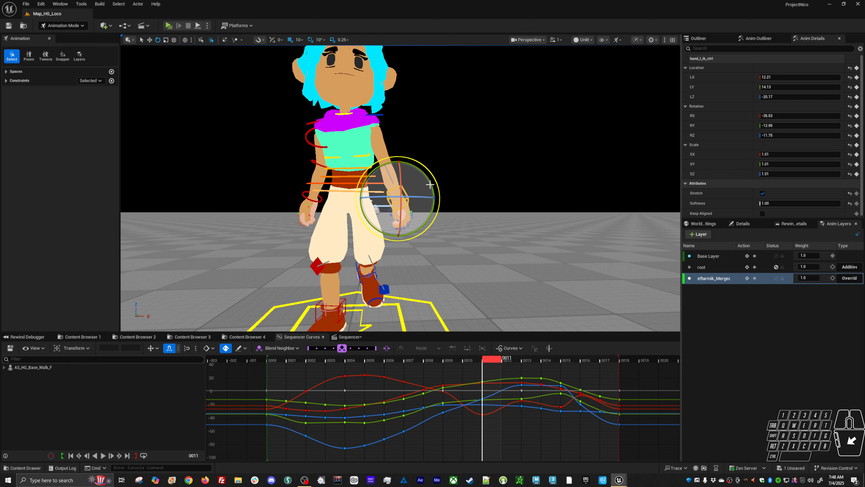
key(Left)
key(Left)
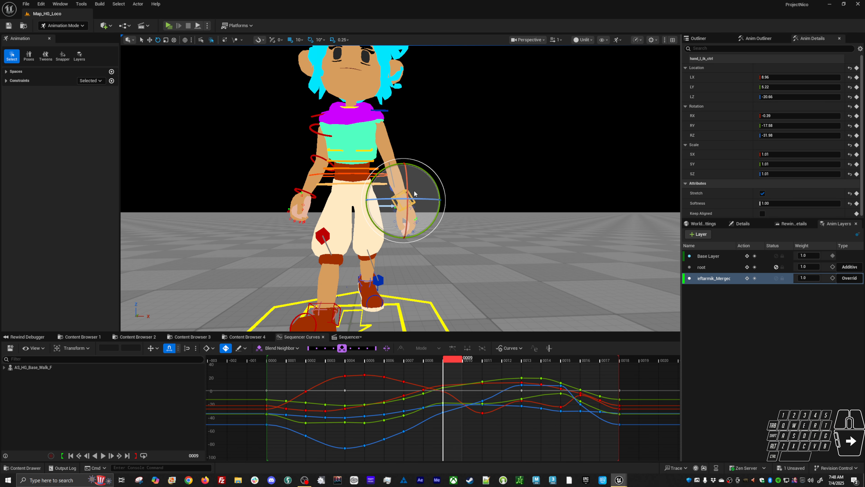
key(Right)
key(Right)
key(Left)
key(Left)
key(Left)
key(Left)
key(Right)
key(Right)
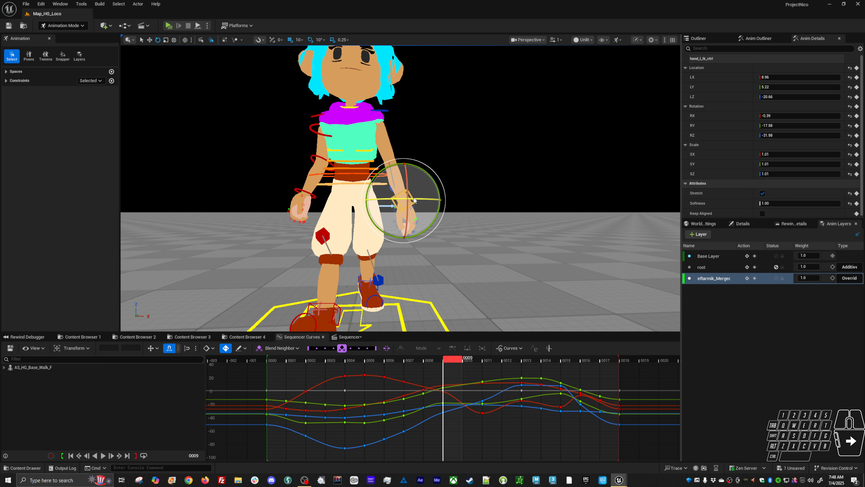
key(Right)
key(Right)
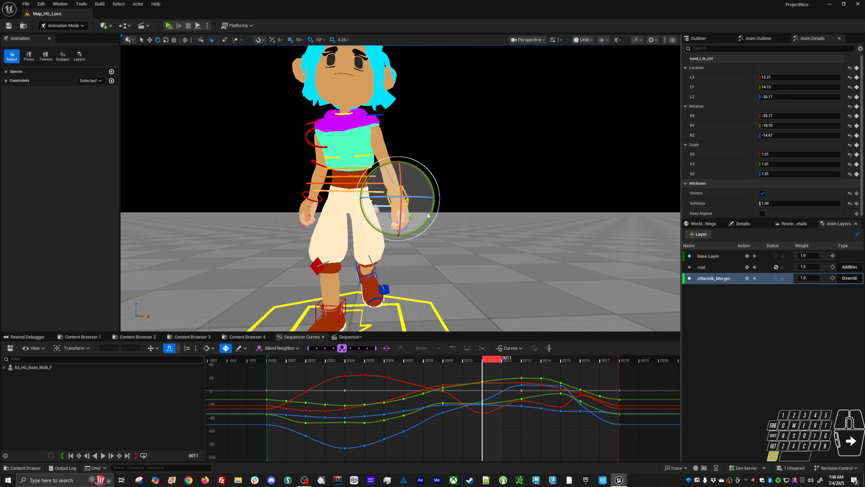
Step: Undo the left hand rotations made at frame 11 on the merged layer
key(ctrl+z)
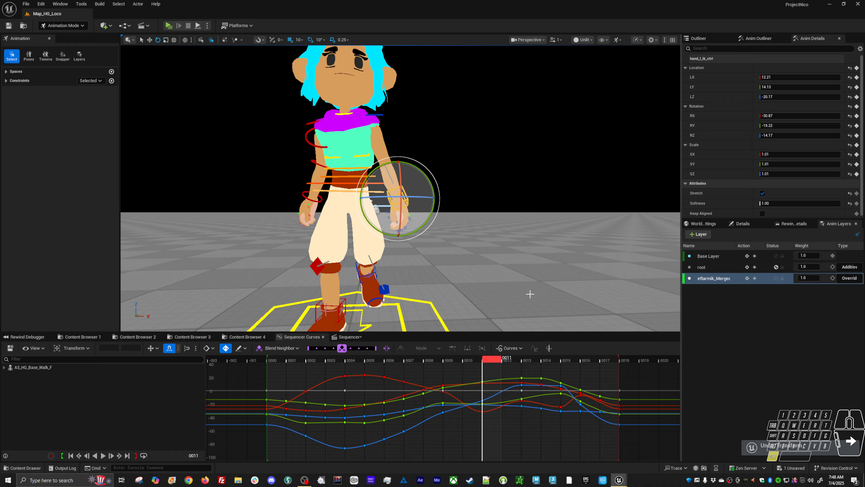
key(ctrl+z)
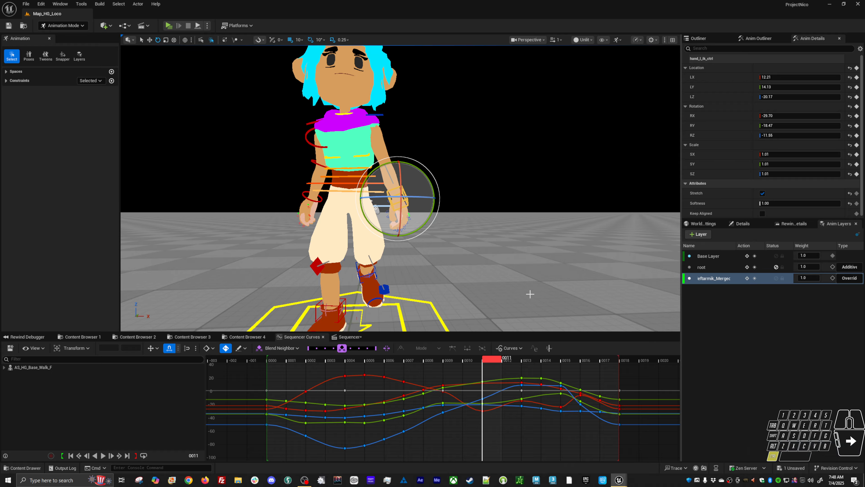
key(ctrl+z)
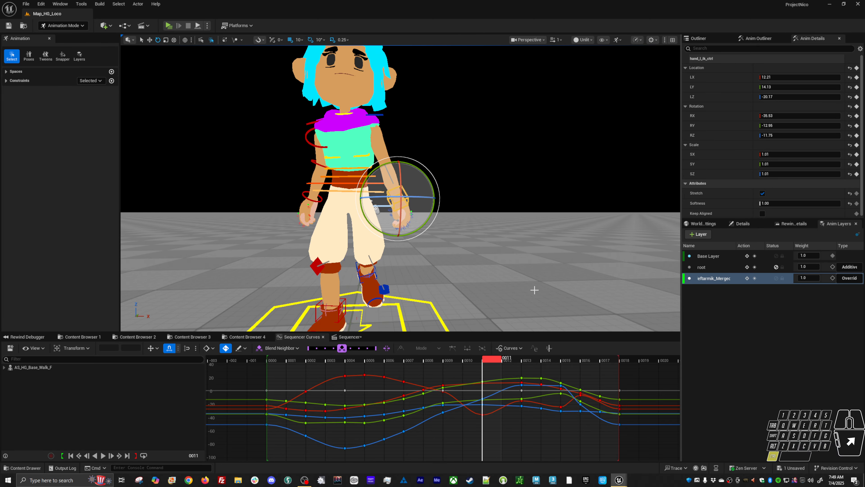
key(ctrl+z)
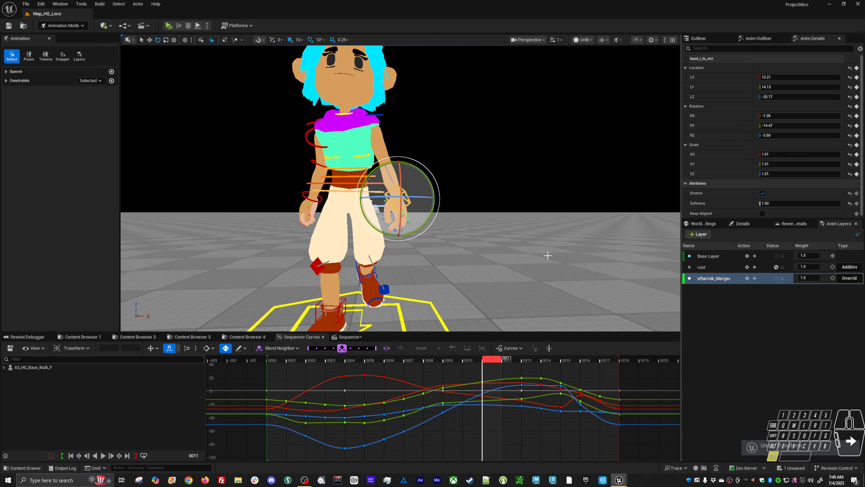
Step: Add a new additive animation layer for the left hand IK control
click(548, 255)
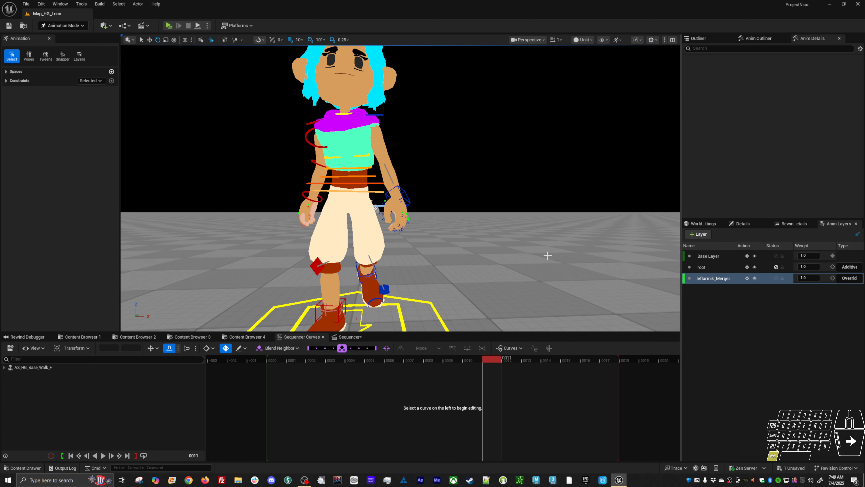
click(409, 200)
click(699, 234)
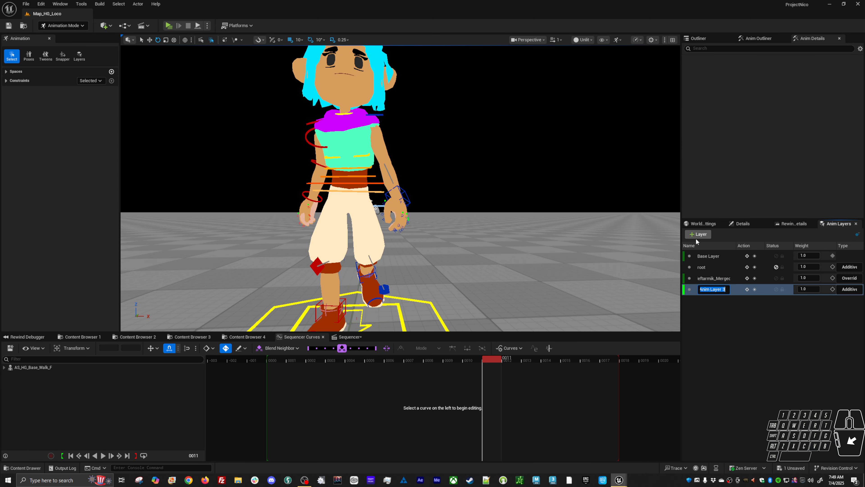
click(407, 200)
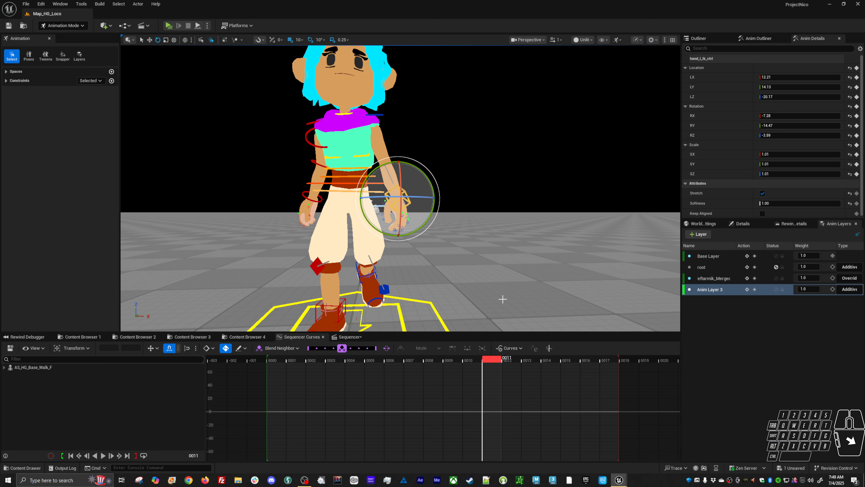
Step: Key the left hand neutrally on the new layer at frames 11 and 18, and rotate it at frame 16
drag(494, 361, 585, 364)
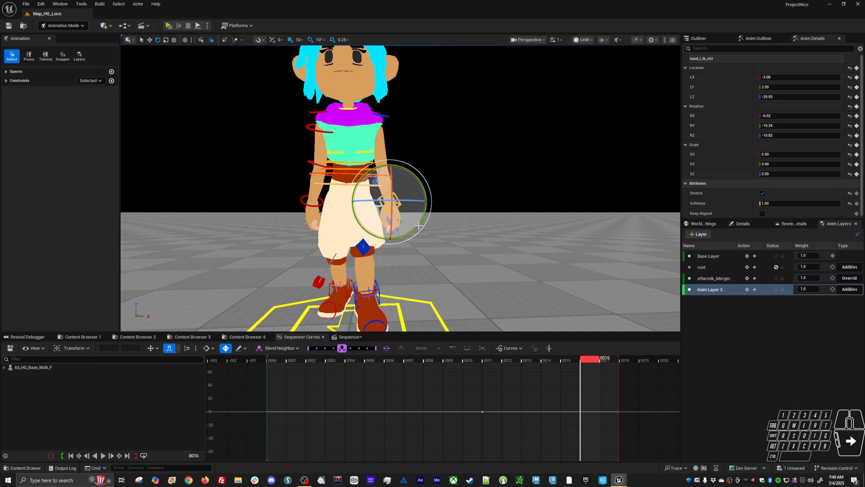
alt+drag(414, 228, 431, 246)
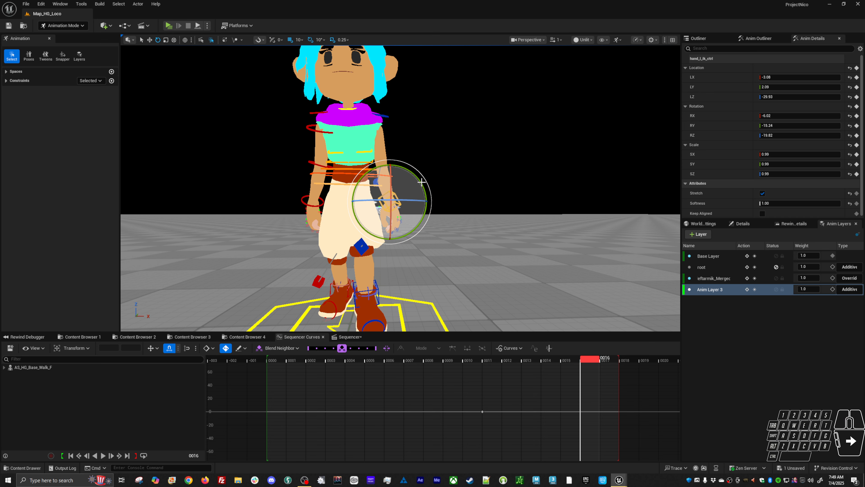
drag(423, 182, 404, 226)
mouse_move(587, 361)
mouse_down()
mouse_move(628, 361)
mouse_move(525, 360)
mouse_move(593, 357)
mouse_move(551, 361)
mouse_move(574, 363)
mouse_up()
click(752, 290)
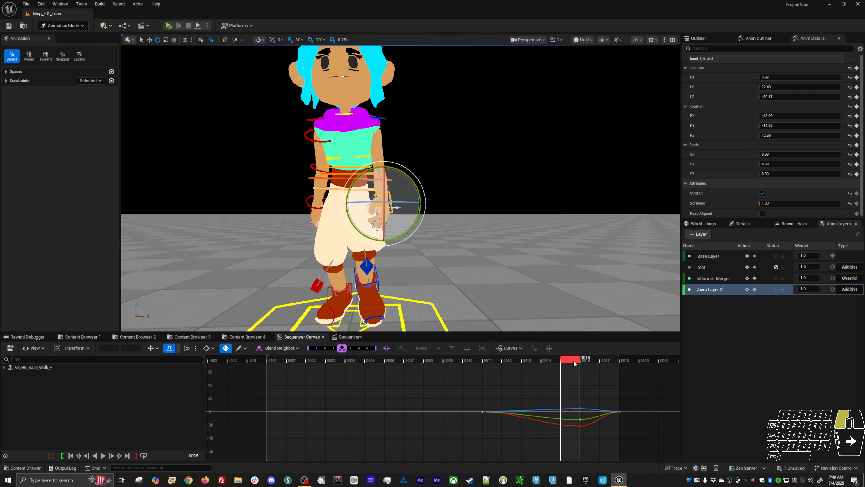
Step: Rotate the left hand at frame 15 to about RX -36, RY -14, RZ 18 and play the walk
drag(402, 197, 404, 207)
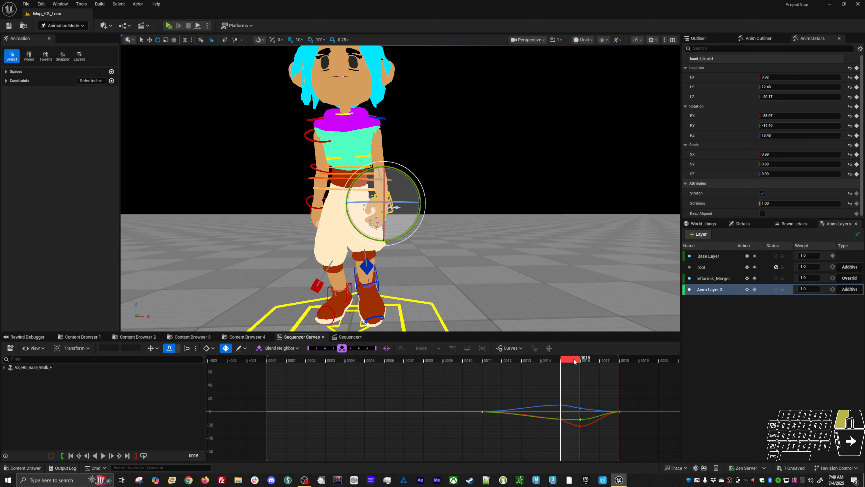
drag(574, 361, 286, 354)
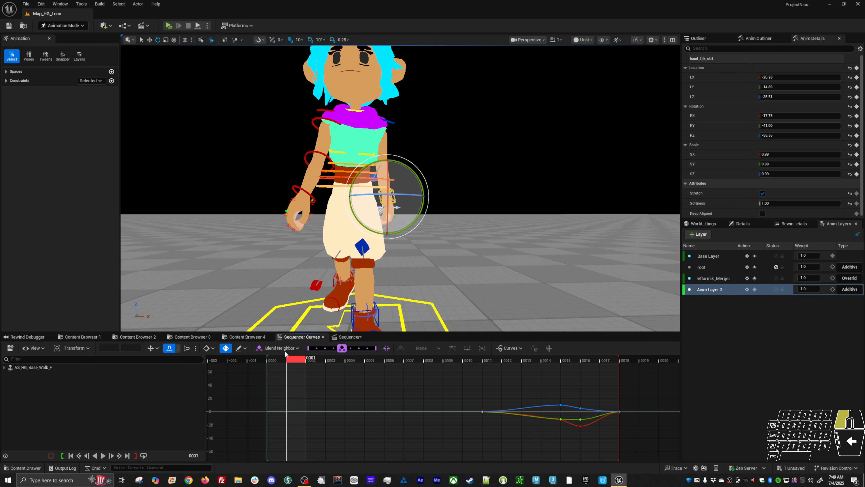
key(space)
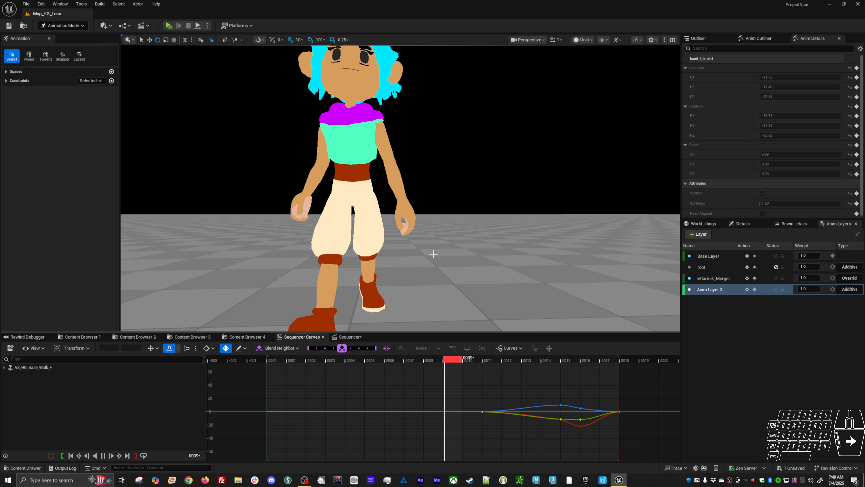
key(space)
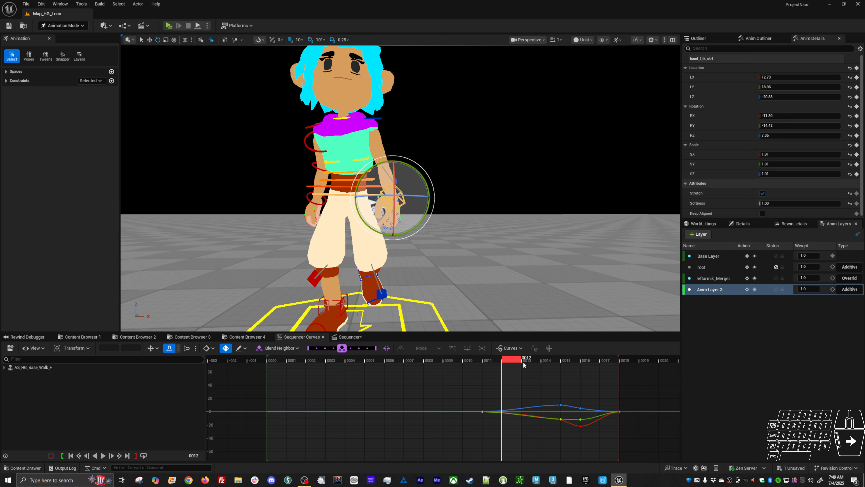
Step: Rotate the left hand at frame 11 on the additive layer and set neutral keys at frames 0 and 9
drag(524, 365, 492, 366)
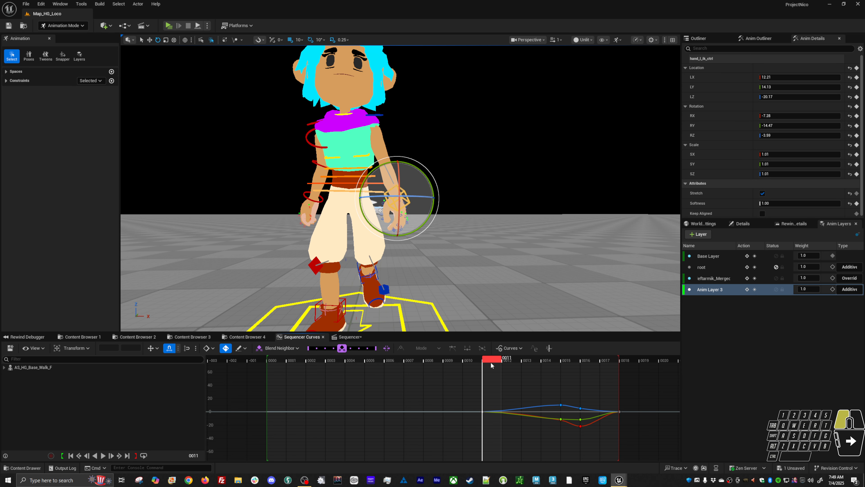
drag(408, 201, 422, 190)
click(276, 360)
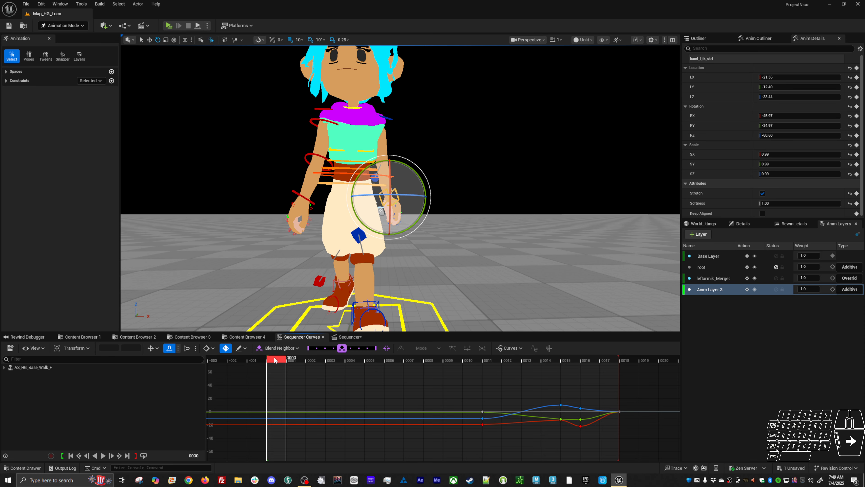
click(690, 291)
click(441, 361)
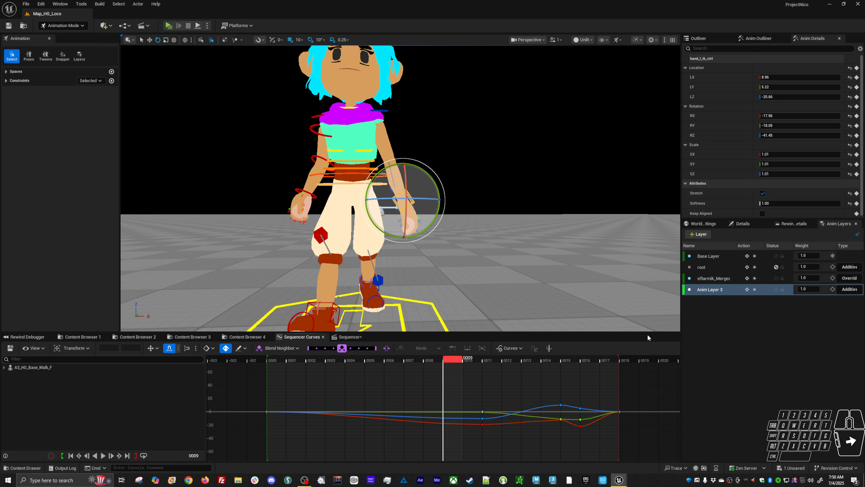
Step: Review the walk from behind and rotate the left hand at frame 3 to about RX -1, RY -45, RZ -74
key(space)
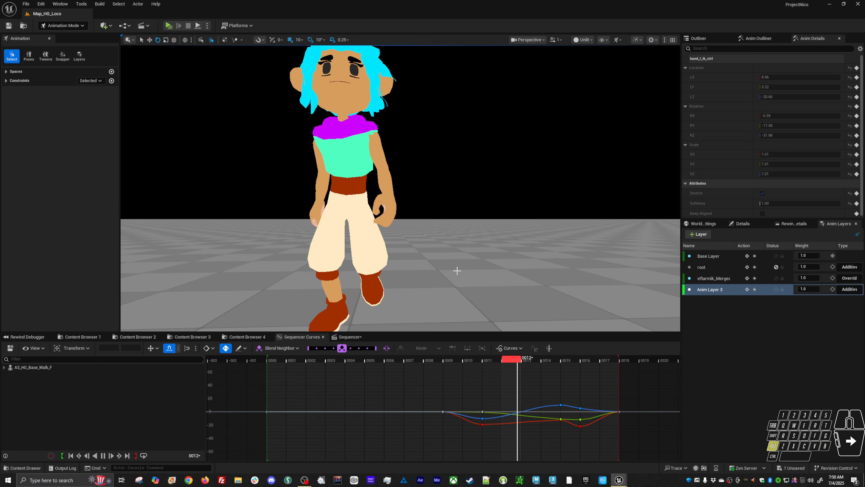
alt+drag(458, 275, 649, 247)
key(space)
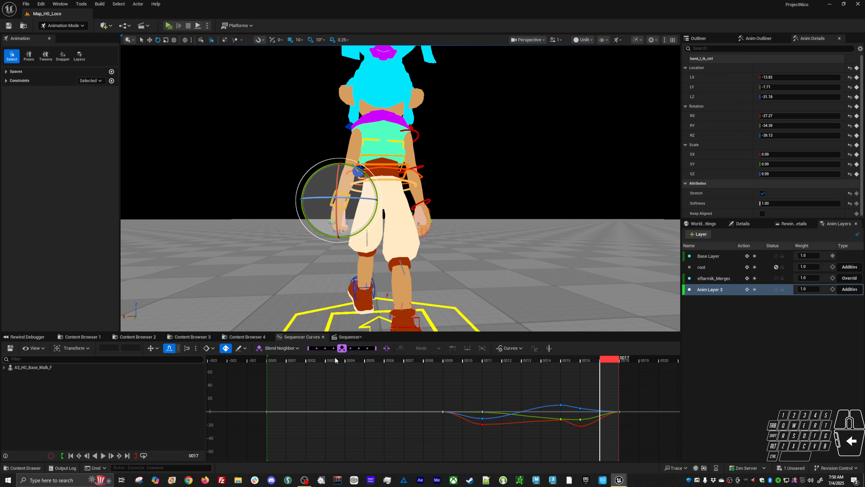
drag(251, 359, 330, 363)
drag(373, 209, 368, 208)
drag(374, 209, 361, 200)
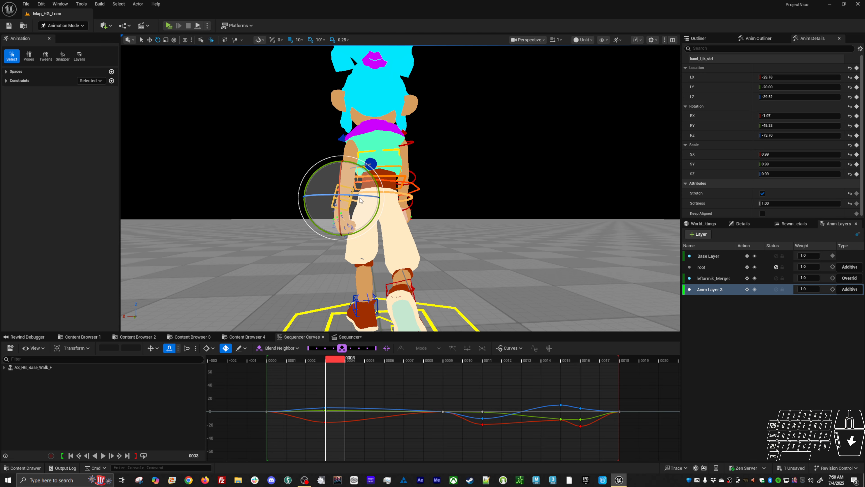
Step: Rotate the left hand to about RX 24, RY -45, RZ -67 at frame 6 and RX 15, RY -39, RZ -40 at frame 9
drag(332, 364, 385, 362)
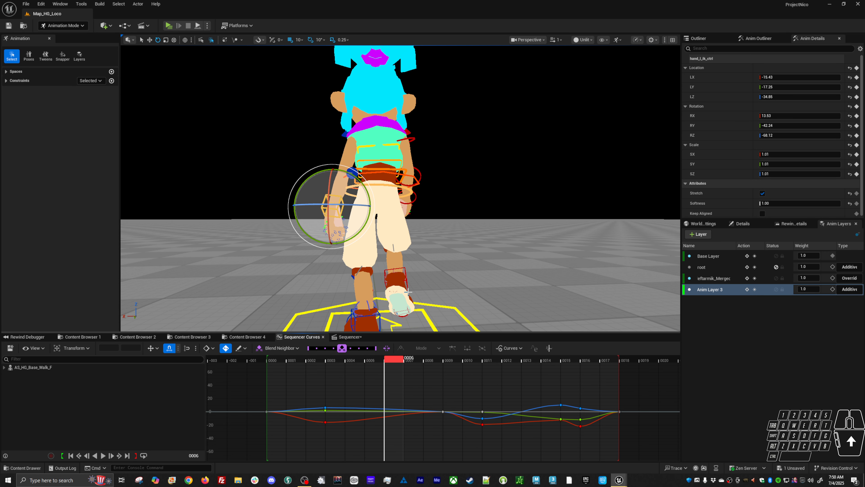
middle_drag(418, 288, 411, 289)
drag(337, 222, 354, 221)
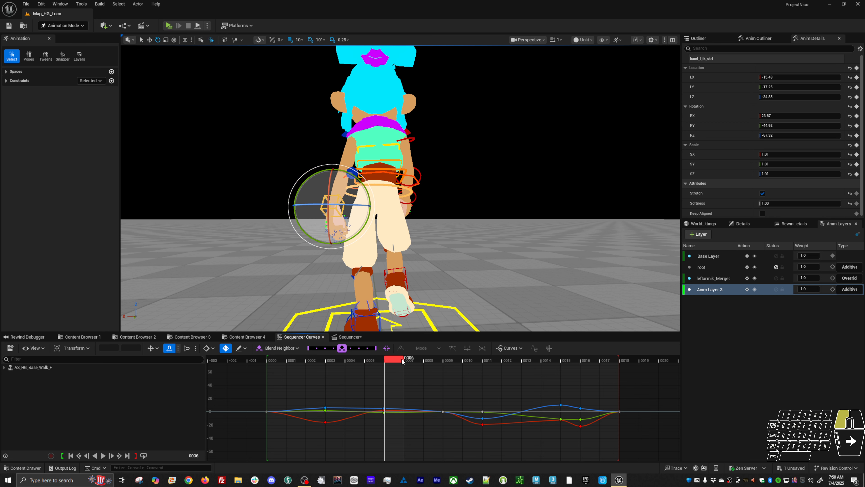
drag(399, 359, 459, 360)
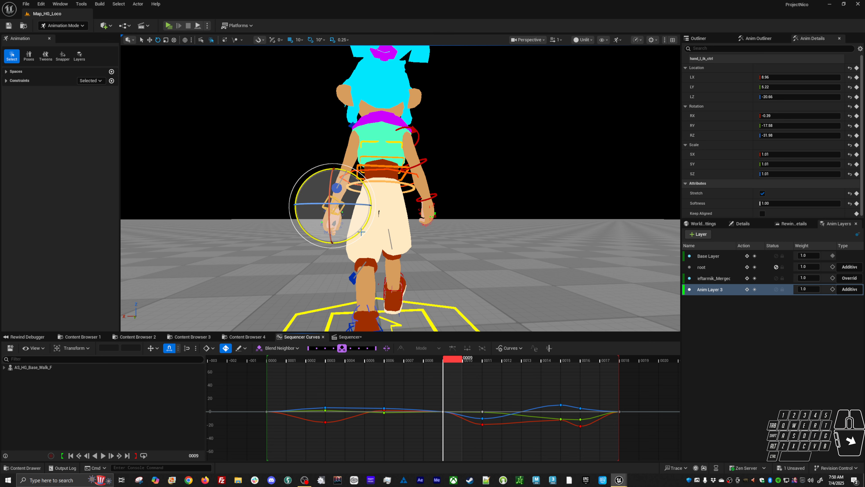
drag(365, 209, 347, 208)
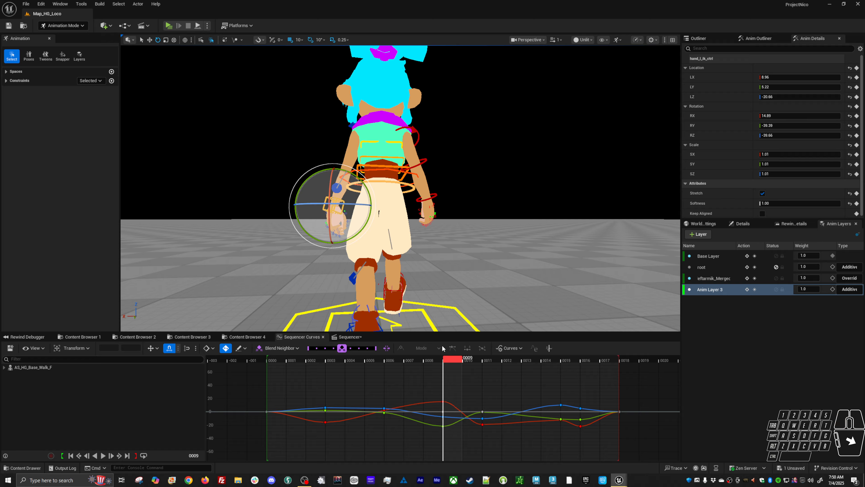
Step: Delete the left hand's frame 11 keys on the additive layer and rotate it there to about RX -5, RY -13, RZ -28
drag(452, 361, 532, 365)
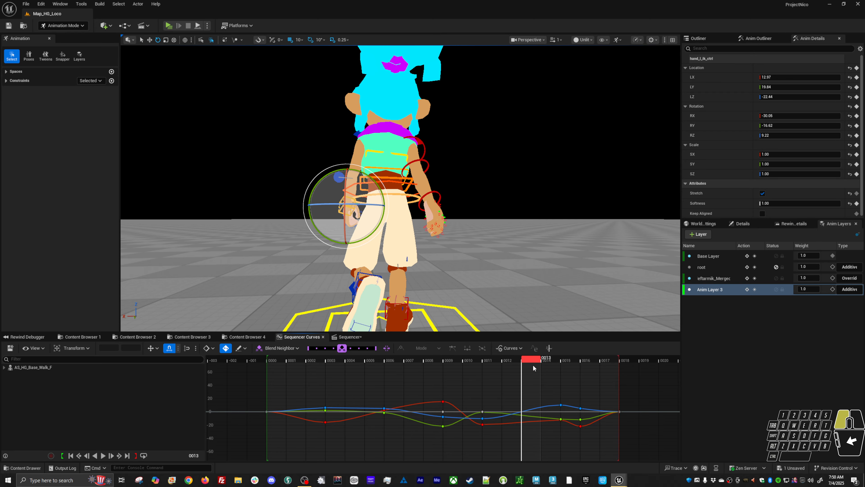
key(comma)
drag(500, 399, 476, 433)
key(Delete)
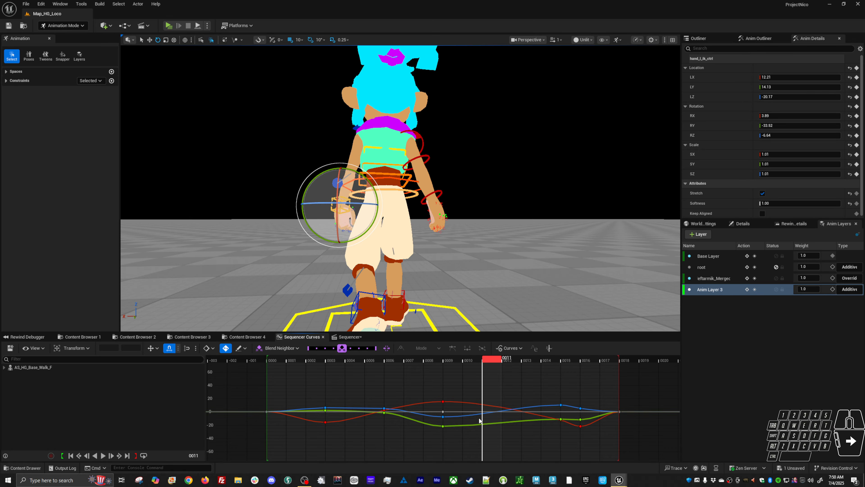
drag(356, 218, 367, 231)
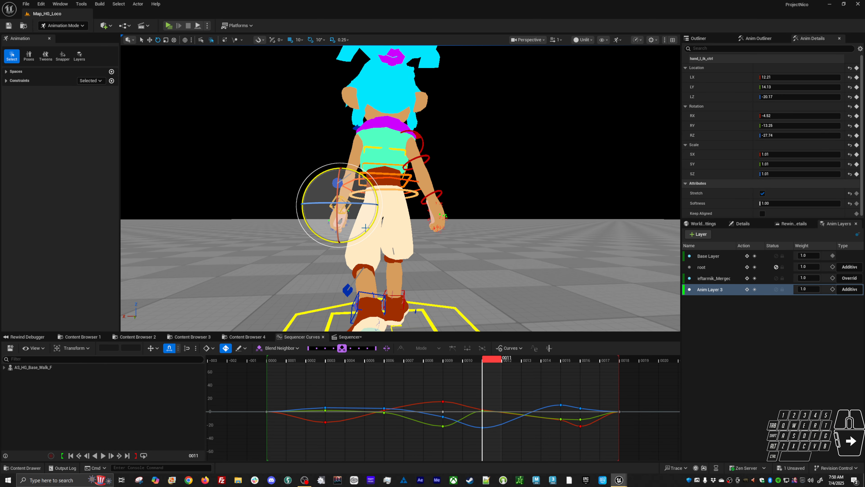
Step: Rotate the left hand at frame 13 on the additive layer to about RX -24, RY -14, RZ -9
key(period)
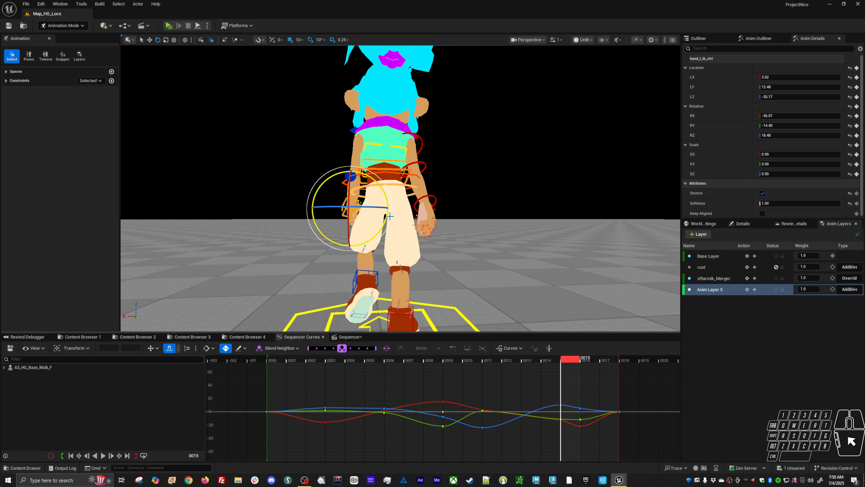
key(Left)
key(Left)
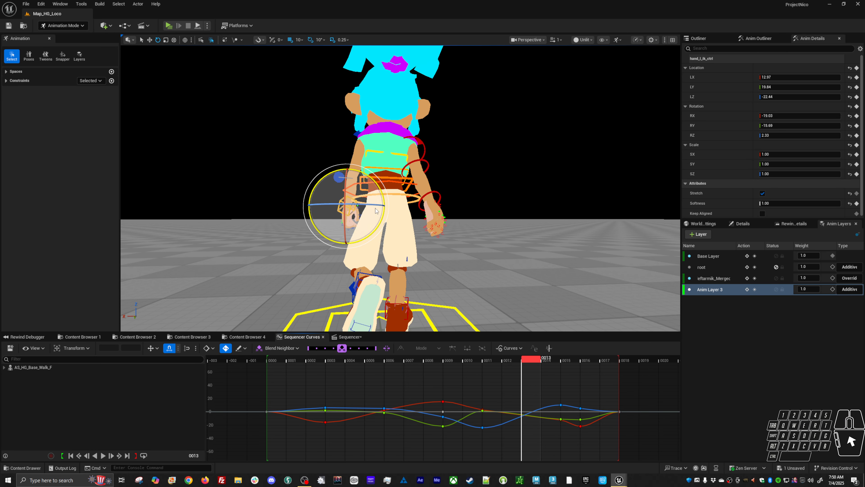
drag(372, 195, 358, 232)
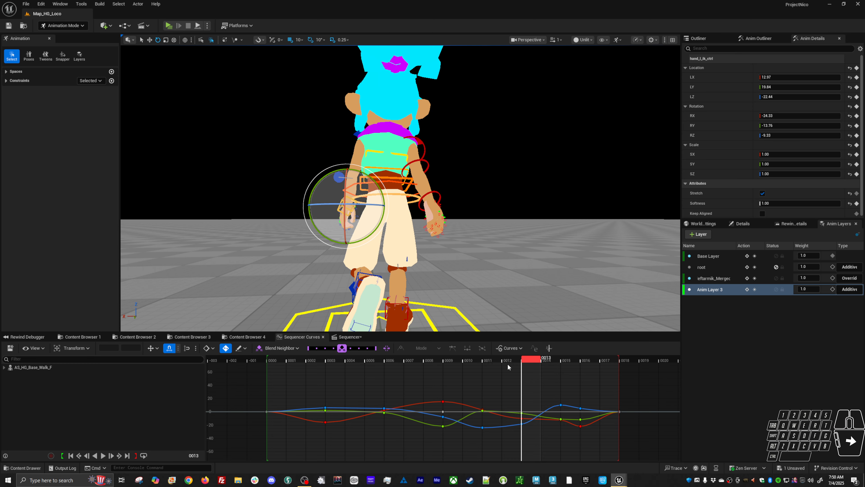
drag(524, 363, 552, 381)
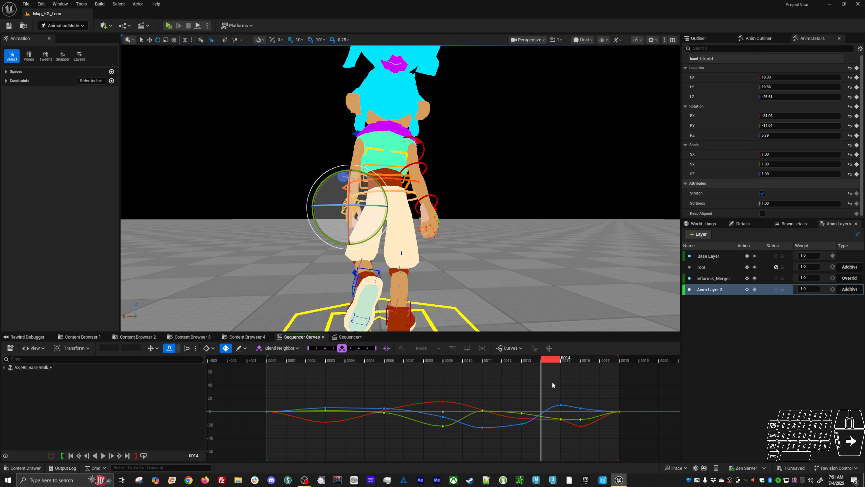
Step: On the merged left arm layer, move the left hand at frame 15 to about LX 2.7, LY 13.9, LZ -30.6
click(727, 278)
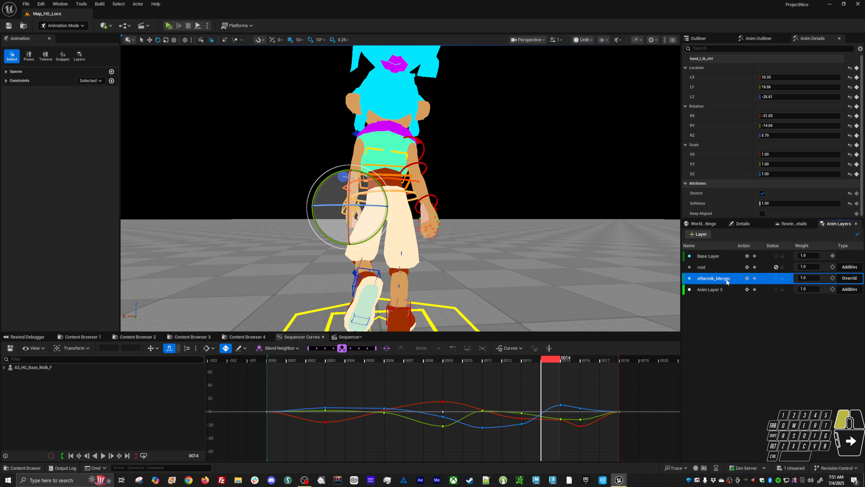
key(Left)
key(Right)
key(Right)
key(Right)
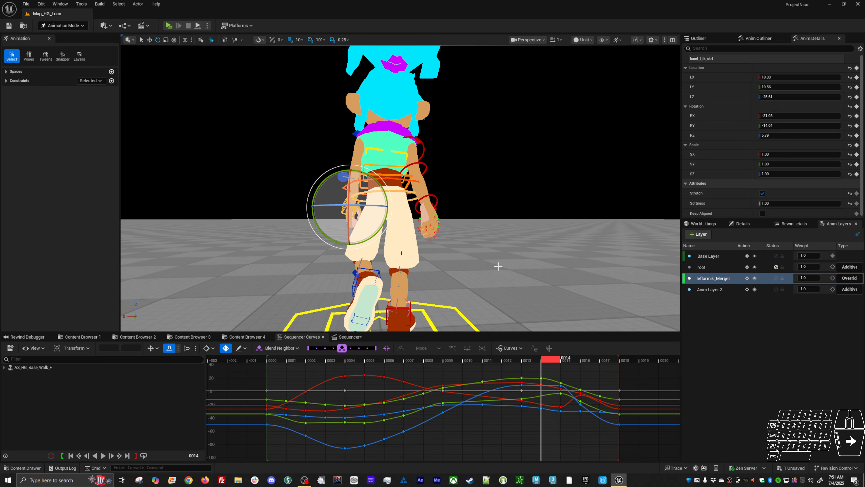
key(Left)
key(Left)
key(Left)
key(Left)
key(Left)
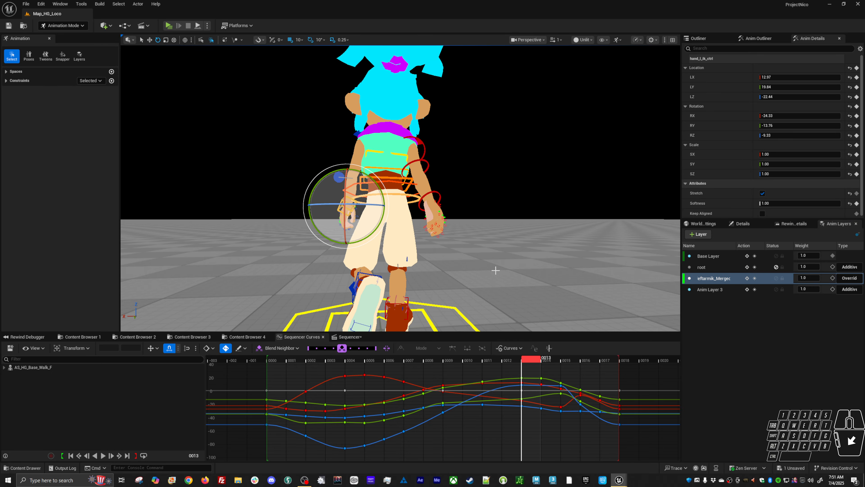
key(Right)
key(Right)
key(Right)
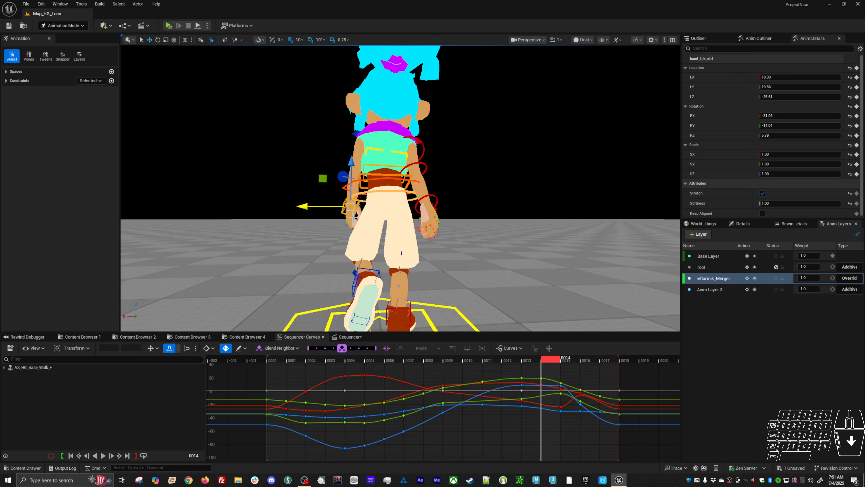
key(Right)
drag(334, 211, 337, 211)
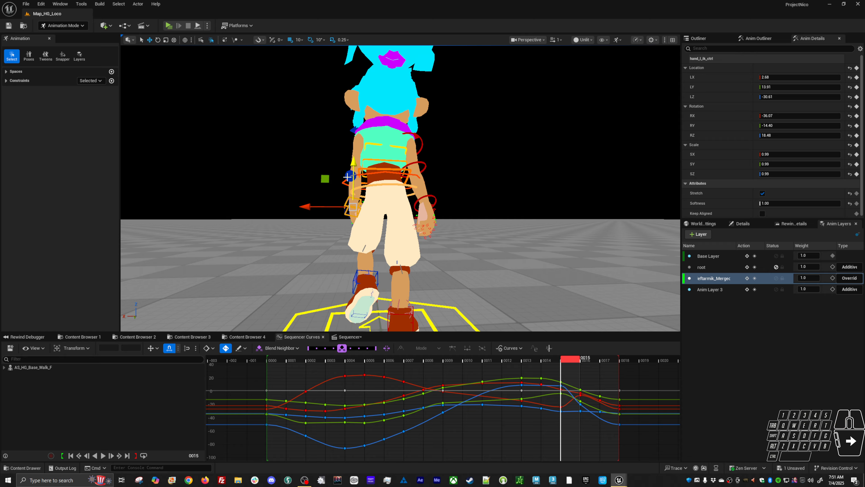
Step: Move the left arm's pole vector outward to about LX -19 at frame 15 and LX -21 at frame 16, and play the walk
click(347, 177)
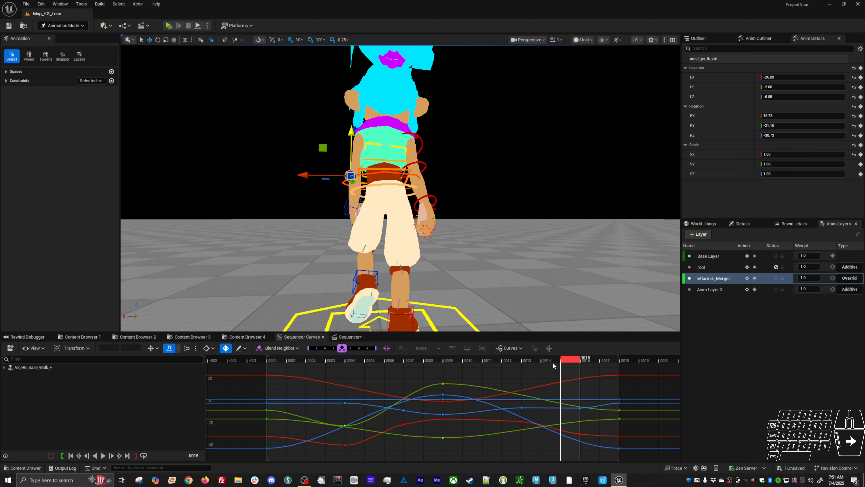
mouse_move(549, 360)
mouse_down()
mouse_move(534, 360)
mouse_move(592, 358)
mouse_move(562, 360)
mouse_up()
drag(322, 150, 310, 150)
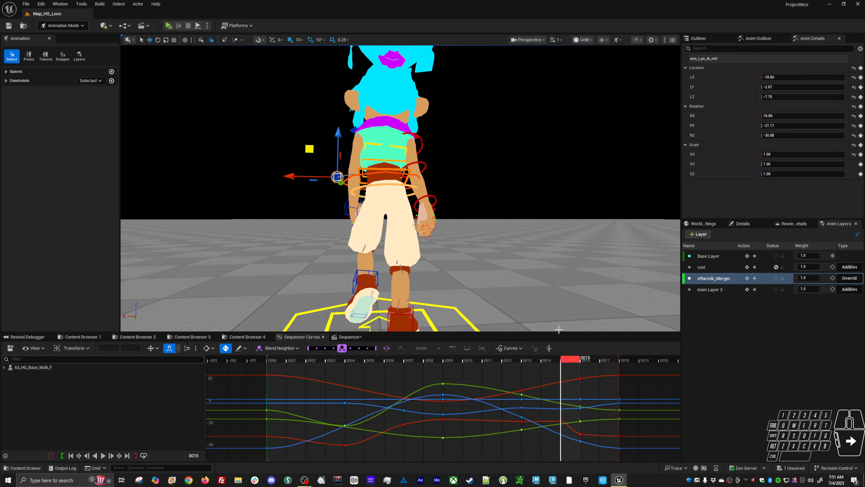
drag(571, 360, 592, 368)
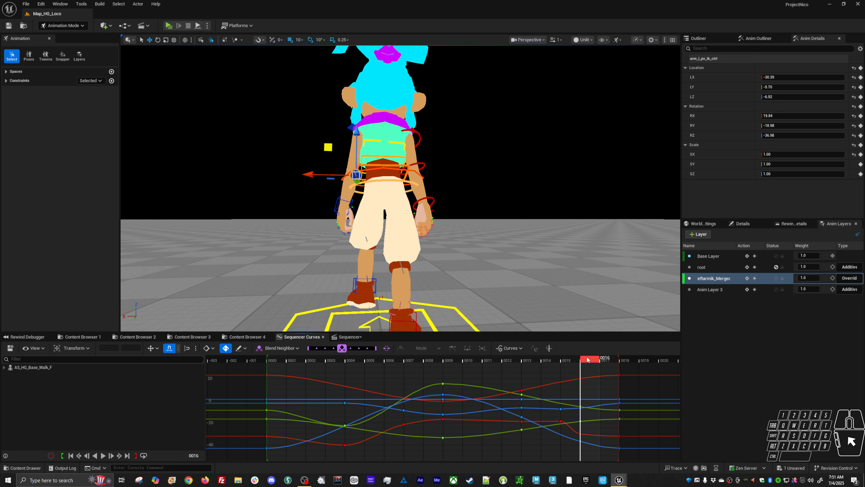
middle_drag(527, 294, 513, 293)
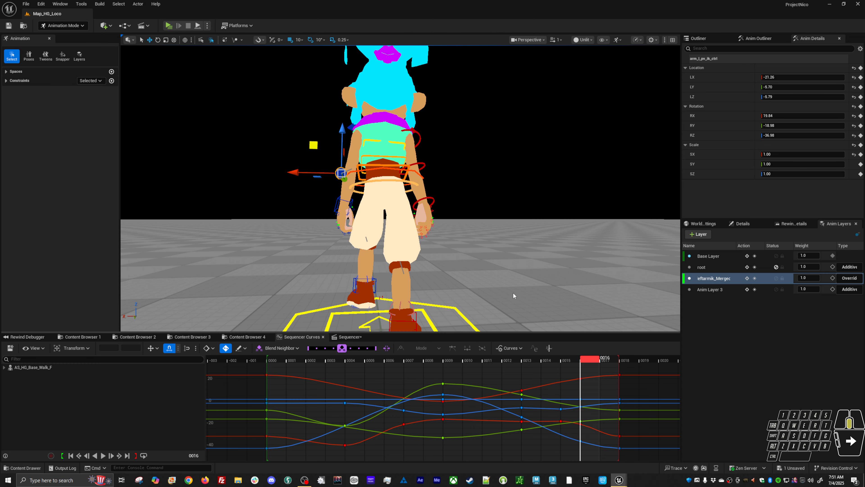
key(space)
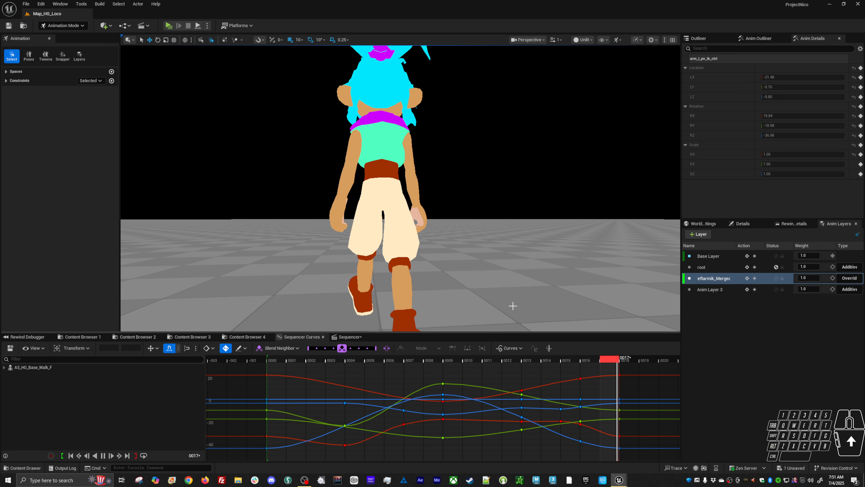
key(space)
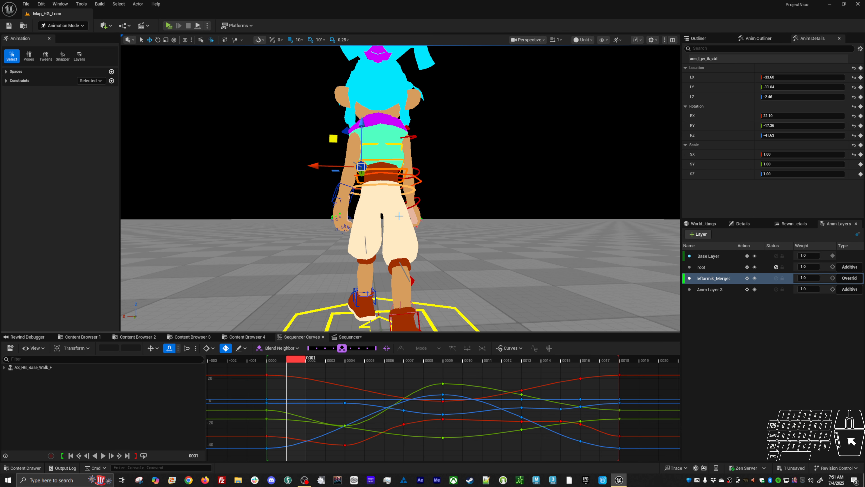
Step: Nudge the left hand at frame 15 to about LX 2.8, LY 13.7, LZ -30.5 on the merged layer
click(341, 196)
key(j)
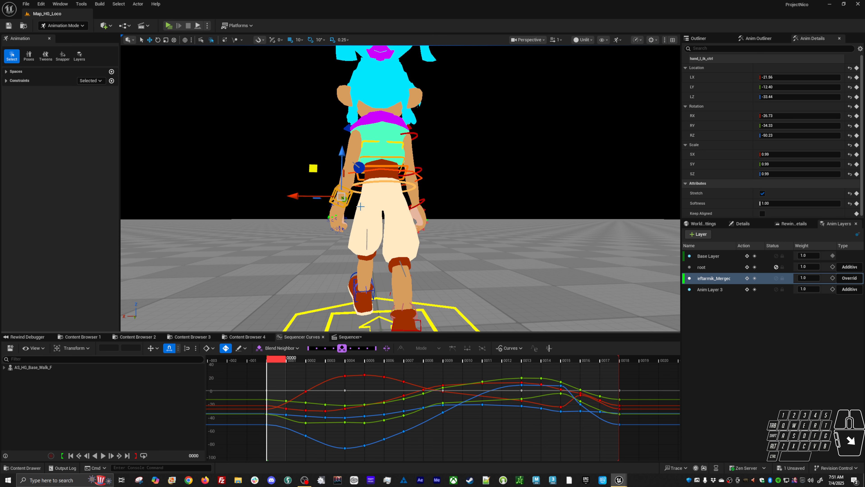
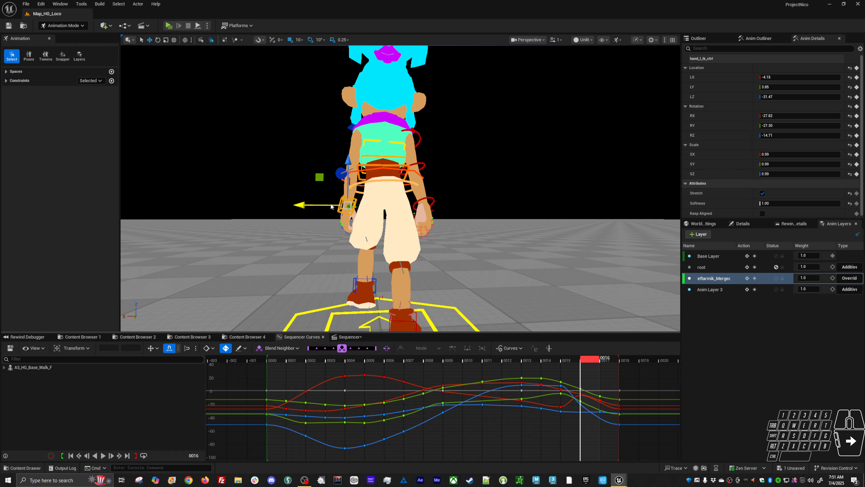
key(Right)
key(Right)
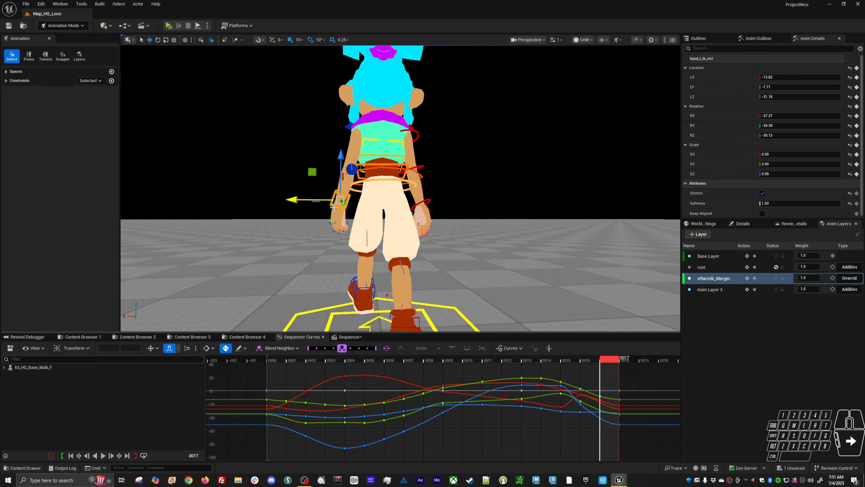
key(Left)
key(Left)
key(Left)
key(Left)
key(Right)
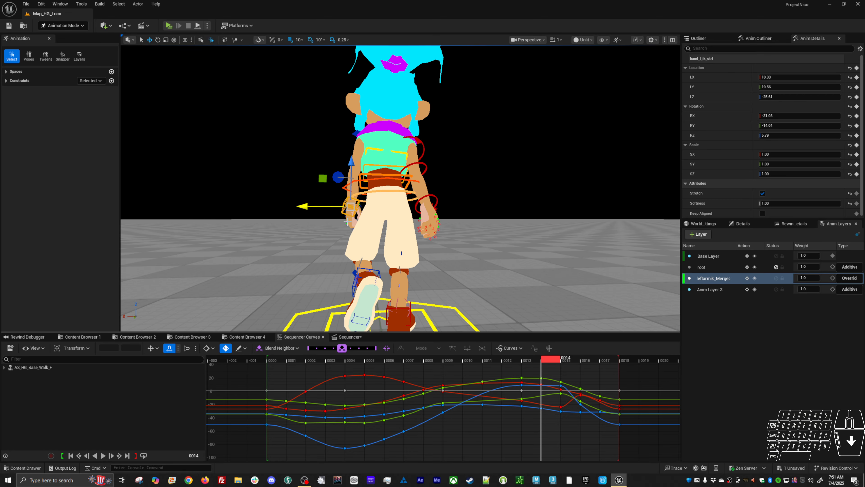
key(Right)
click(333, 210)
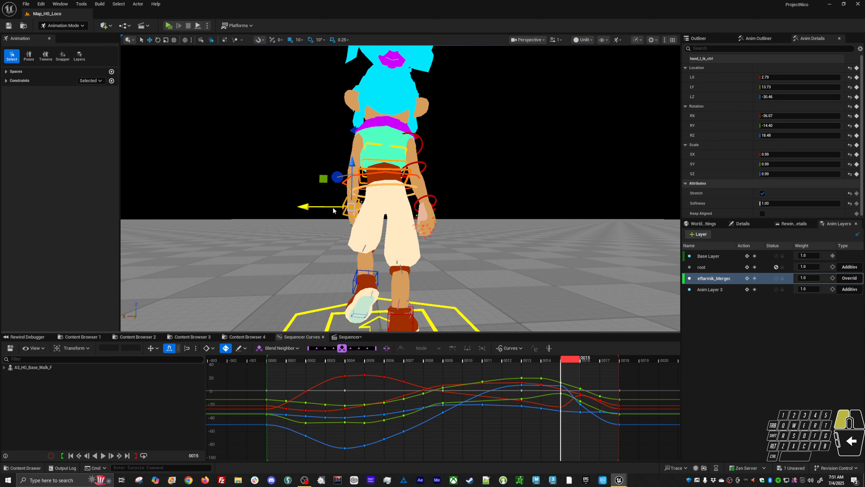
Step: Adjust the left arm's pole vector at frame 14 and move it inward to about LX -24 at frame 15
key(Left)
key(Left)
key(Right)
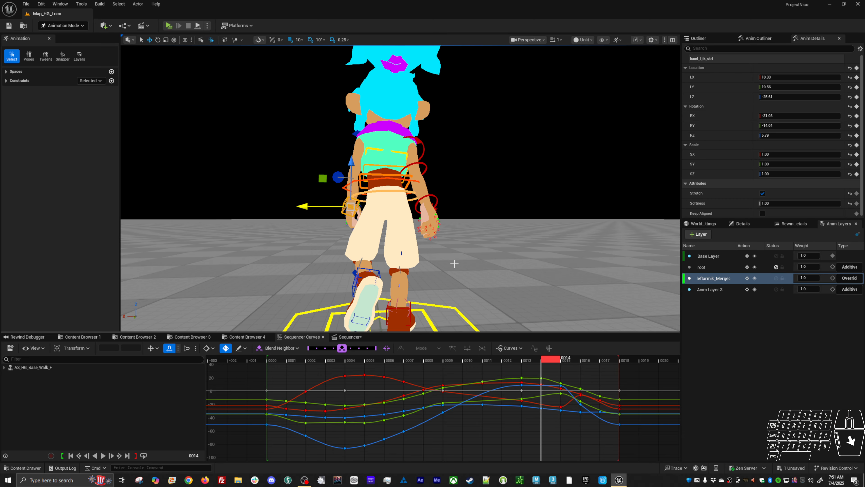
key(Left)
key(Left)
key(Left)
key(Right)
key(Right)
key(Right)
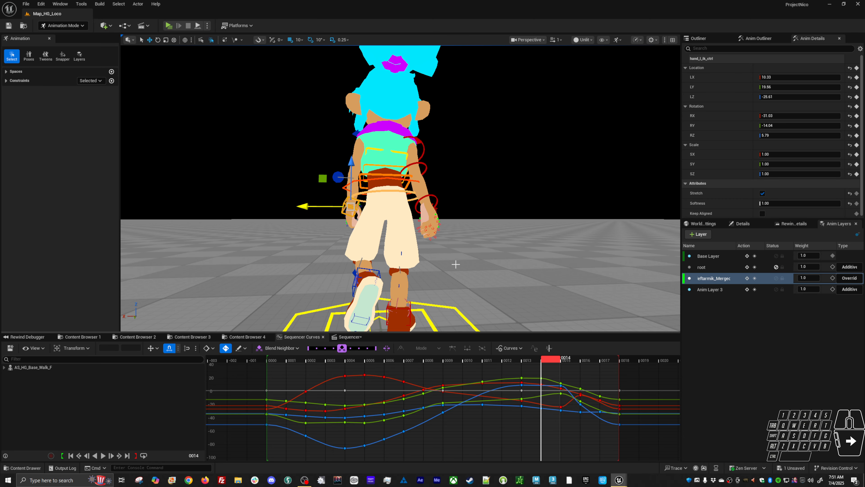
click(311, 149)
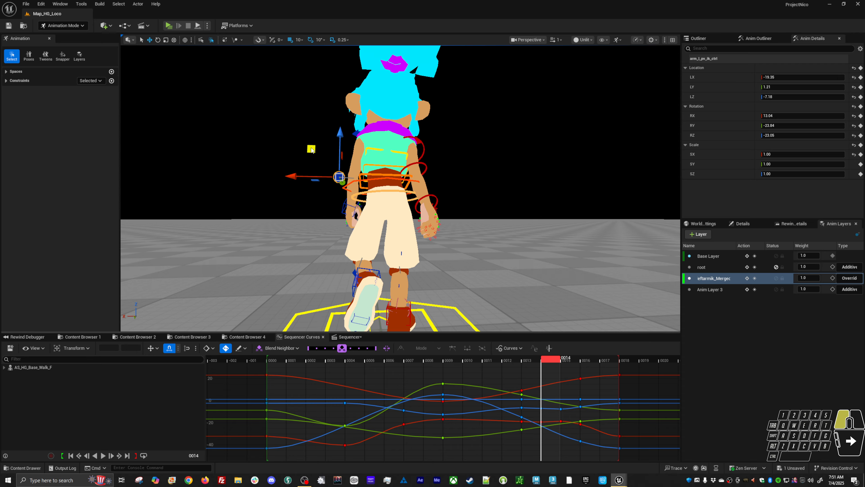
key(Right)
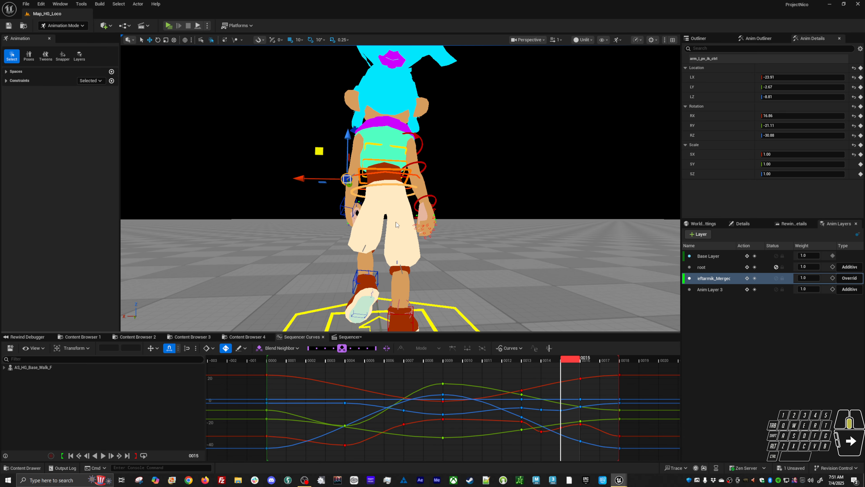
Step: Move the left hand at frame 16 to about LX -3, LY 2 and slightly adjust its rotation
key(Right)
click(334, 200)
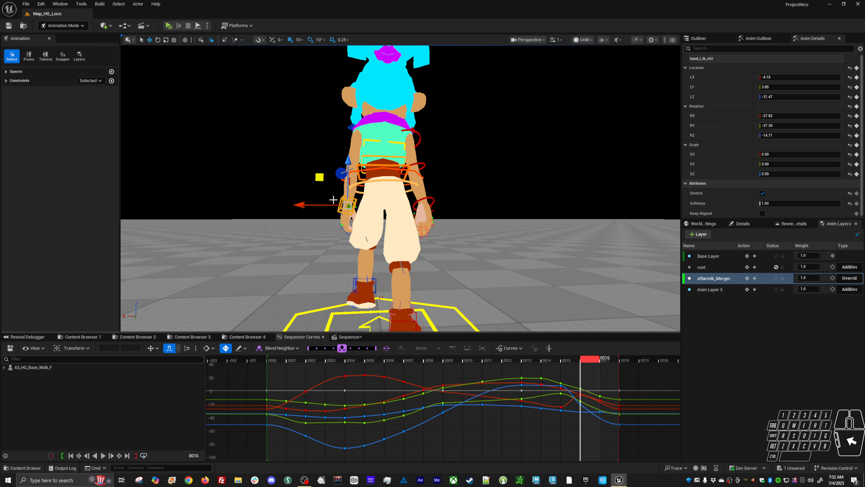
drag(333, 199, 324, 203)
key(e)
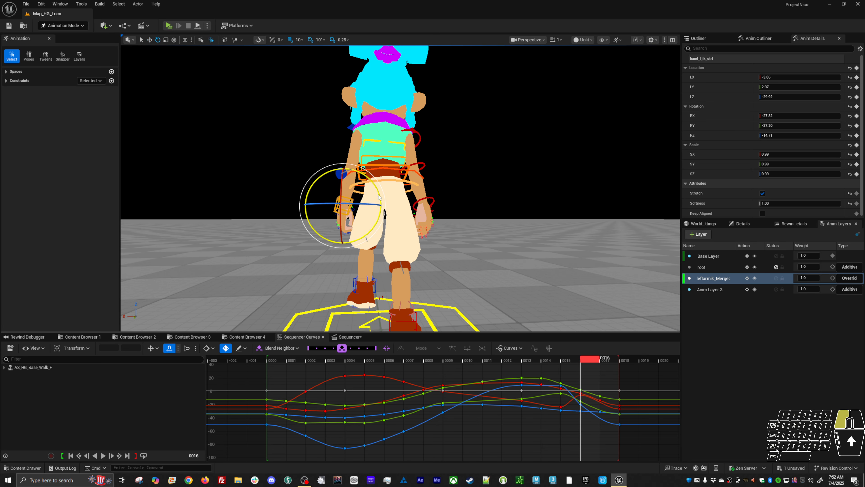
drag(379, 195, 376, 194)
key(Right)
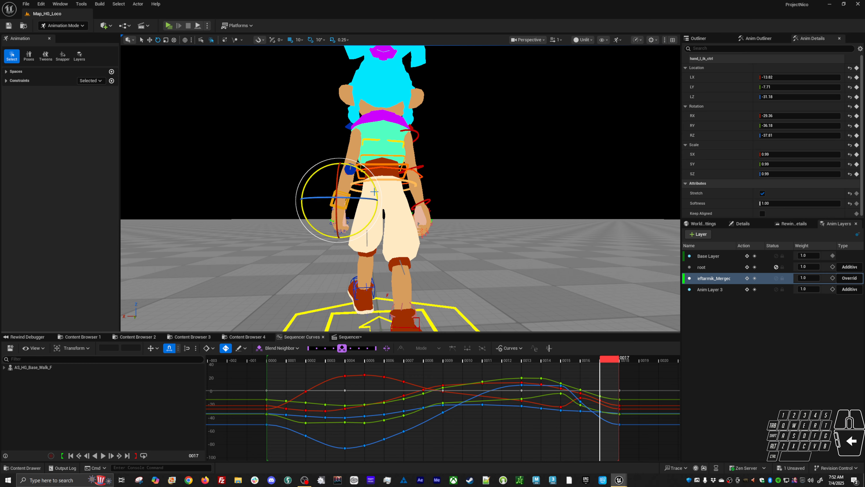
Step: Step back and forth through frames 13 to 17 to check the left hand's motion
key(Right)
key(Right)
key(Left)
key(Left)
key(Left)
key(Left)
key(Left)
key(Left)
key(Left)
key(Left)
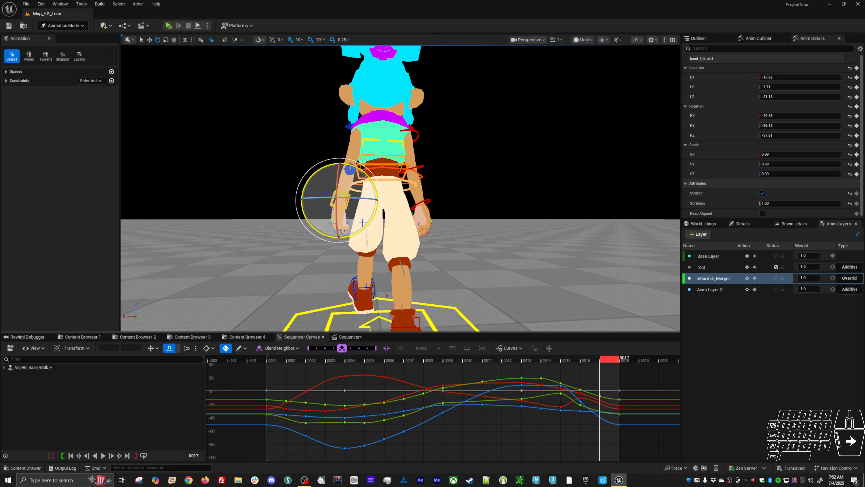
key(Right)
key(Right)
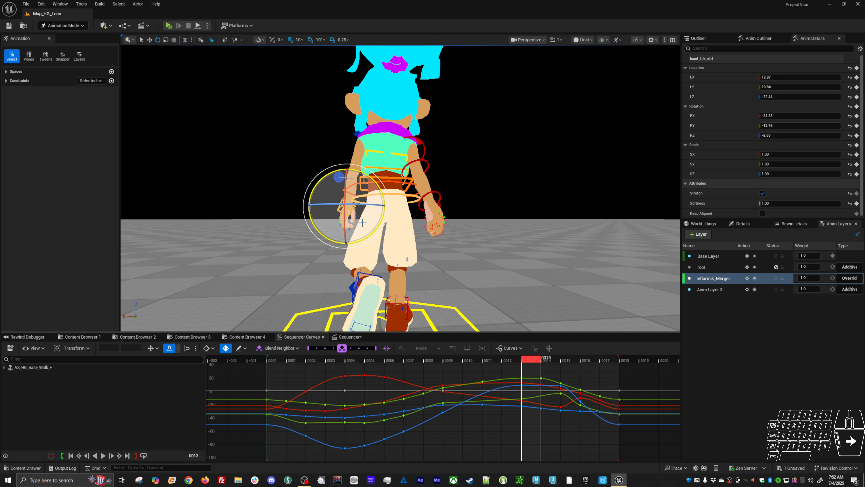
key(Left)
key(Left)
key(Right)
key(Right)
key(Right)
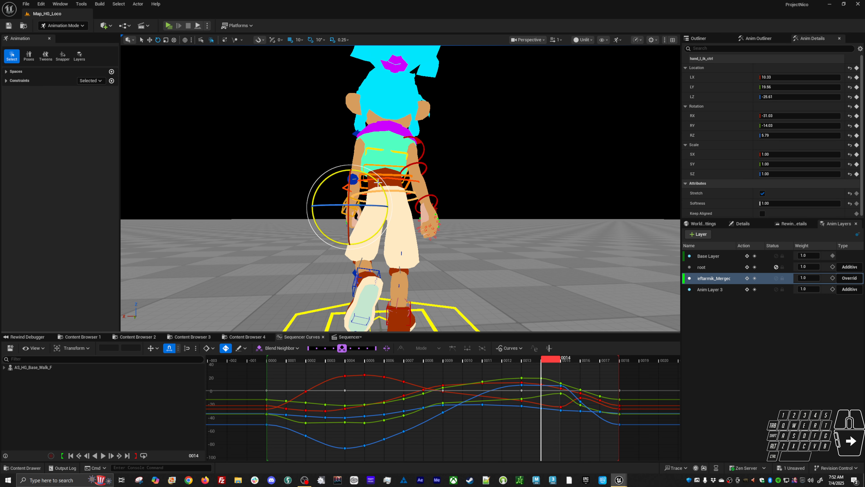
Step: Rotate the left hand at frame 14, and at frame 13 to about RX -25, RY -13, RZ -24, on the merged layer
drag(371, 193, 377, 198)
key(Left)
key(Left)
key(Left)
key(Right)
key(Right)
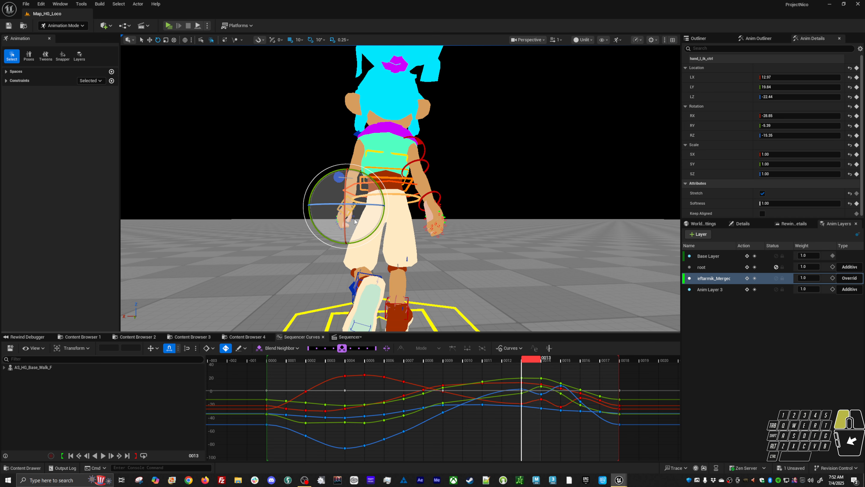
key(Left)
key(Left)
key(Right)
key(Right)
key(Right)
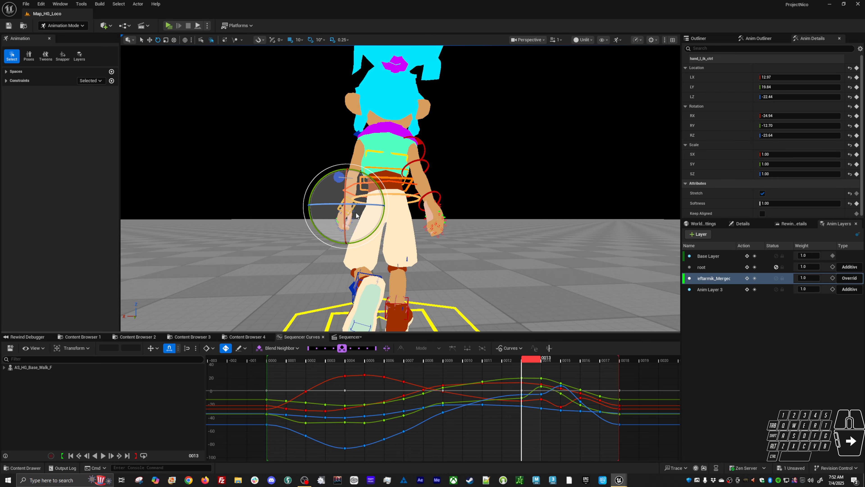
Step: Inspect the left hand's swing from the side by moving back and forth between frames 7 and 15
key(Right)
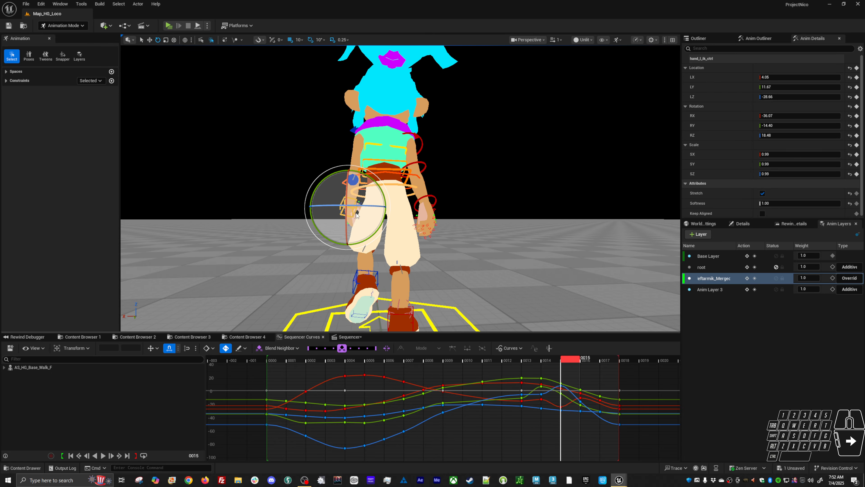
key(Right)
alt+drag(358, 219, 457, 227)
key(Left)
key(Left)
key(Left)
key(Left)
key(Left)
key(Left)
key(Left)
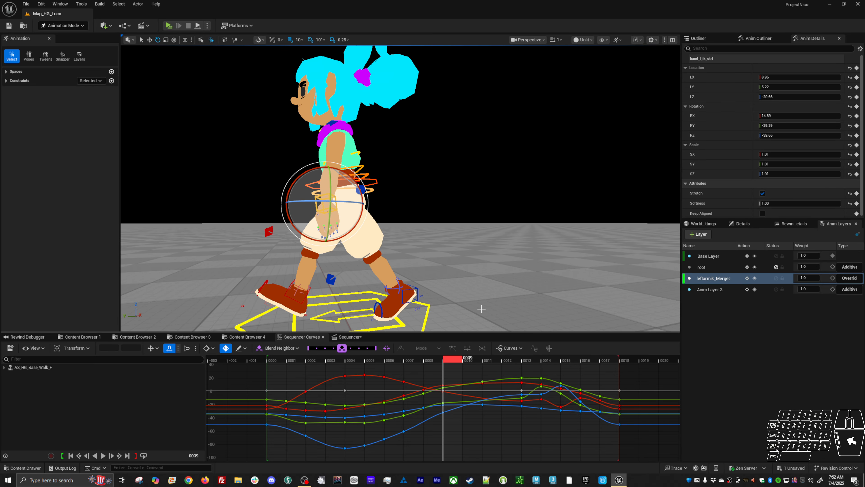
key(Right)
key(Right)
key(Right)
key(Right)
key(Right)
key(Right)
key(Right)
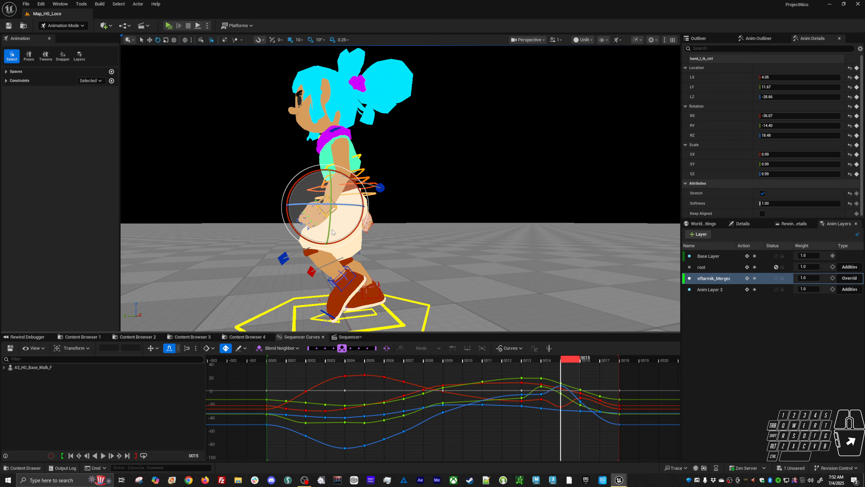
key(Left)
key(Left)
key(Left)
key(Left)
key(Left)
key(Left)
key(Left)
key(Left)
key(Left)
key(Left)
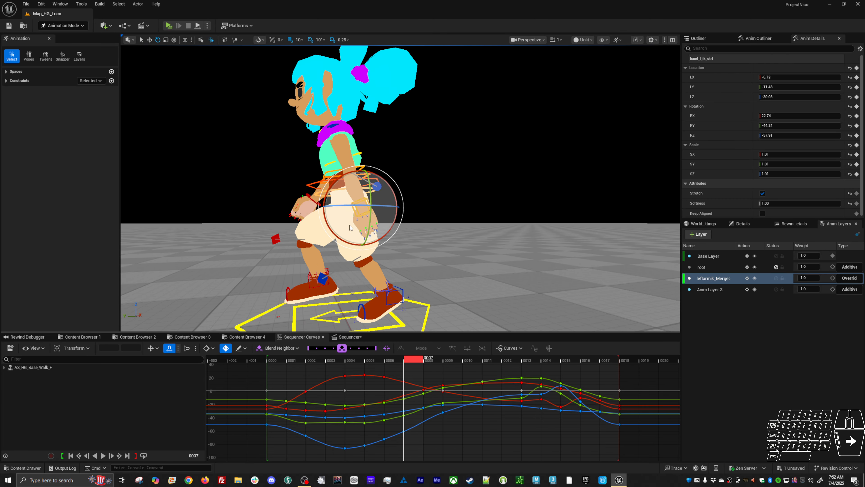
Step: Run through the full walk cycle frame by frame and in playback to examine the left arm swing from the side
key(Right)
key(Right)
key(Right)
key(Right)
key(Right)
key(Right)
key(Right)
key(Right)
key(Right)
key(Right)
key(Right)
key(Right)
key(Right)
key(Right)
key(Right)
key(Right)
key(Right)
key(Right)
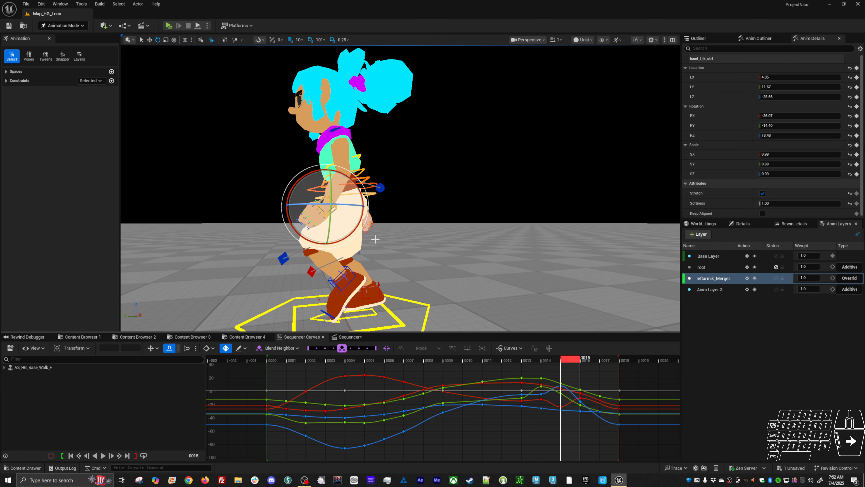
key(Right)
key(Right)
key(Right)
key(Right)
key(Right)
key(Right)
key(Right)
key(Right)
key(Right)
key(Right)
key(Right)
key(Right)
key(Right)
key(Right)
key(Right)
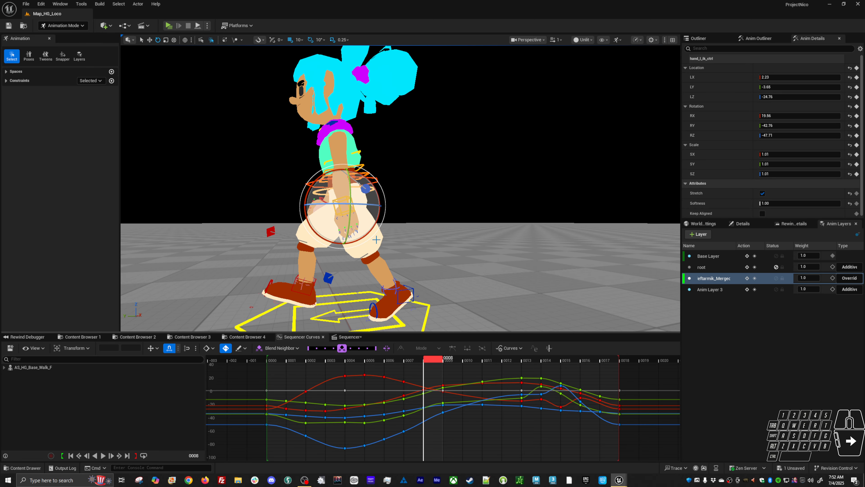
key(Right)
key(Right)
key(Right)
key(Right)
key(Right)
key(Right)
key(Right)
key(Right)
key(Right)
key(Right)
key(Right)
key(Right)
key(Right)
key(Right)
key(Right)
key(Right)
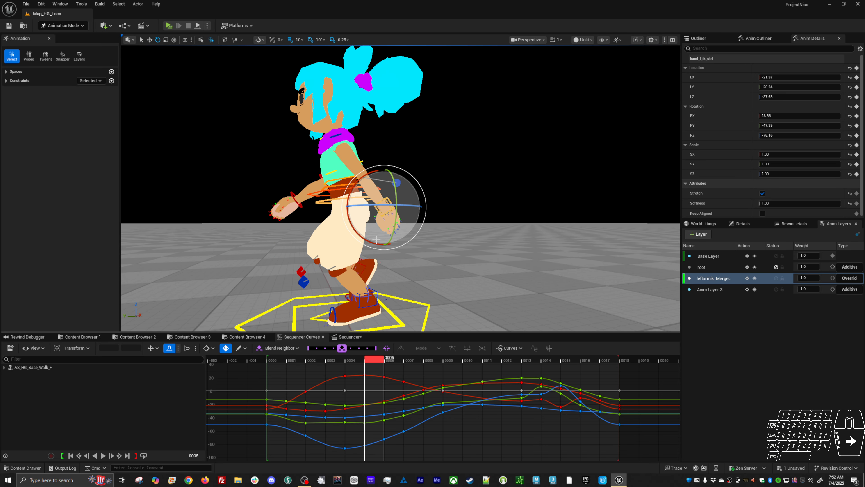
key(Right)
key(Right)
key(Right)
key(Right)
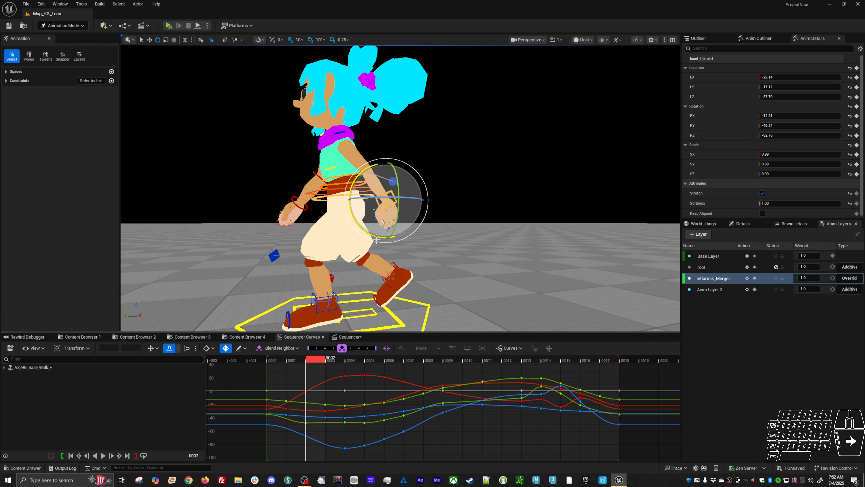
key(space)
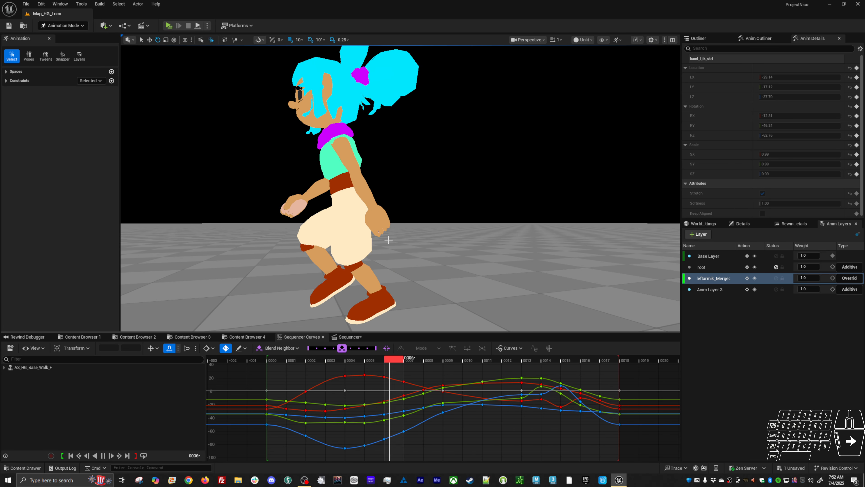
alt+drag(373, 233, 367, 229)
Step: Stop playback and compare the left hand's poses across frames 11 to 14
key(alt+v)
key(Left)
key(Left)
key(Left)
key(Left)
key(Left)
key(Left)
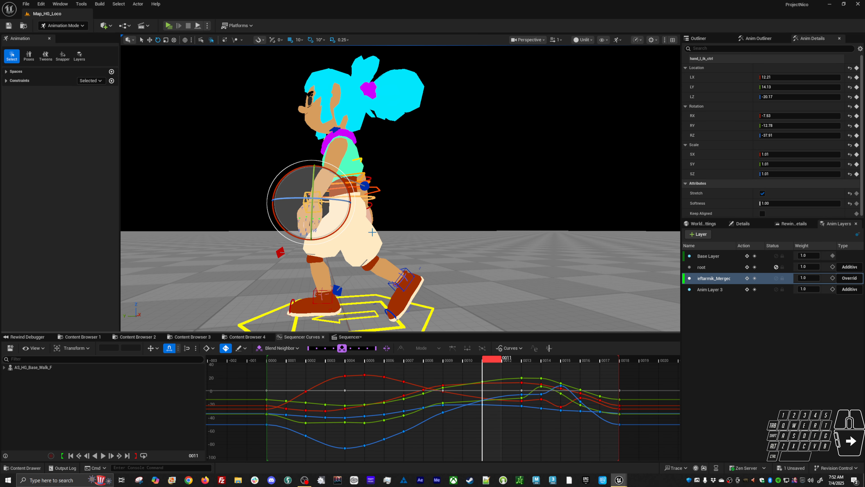
key(Right)
key(Right)
key(Right)
key(Right)
key(Right)
key(Right)
key(Right)
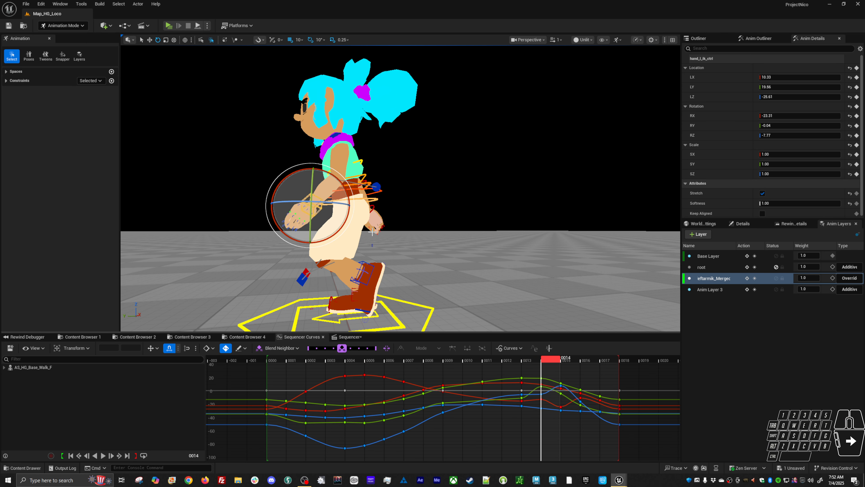
key(Left)
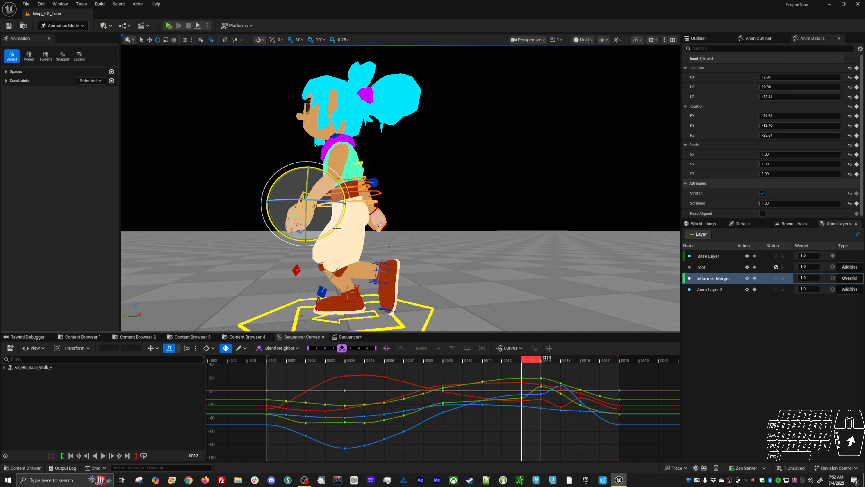
Step: Try a new left hand rotation around frames 13 and 14, about RX -28, RY 7, RZ -2 at frame 14, and review it in playback
drag(337, 229, 333, 236)
key(Right)
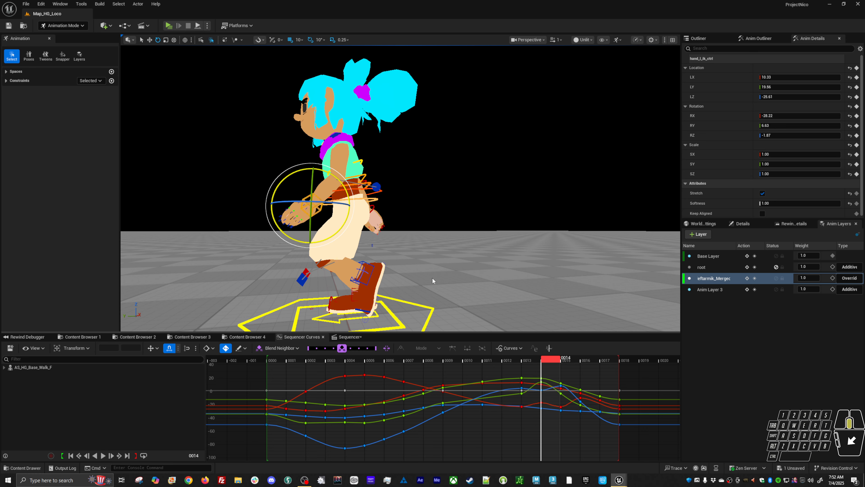
key(Right)
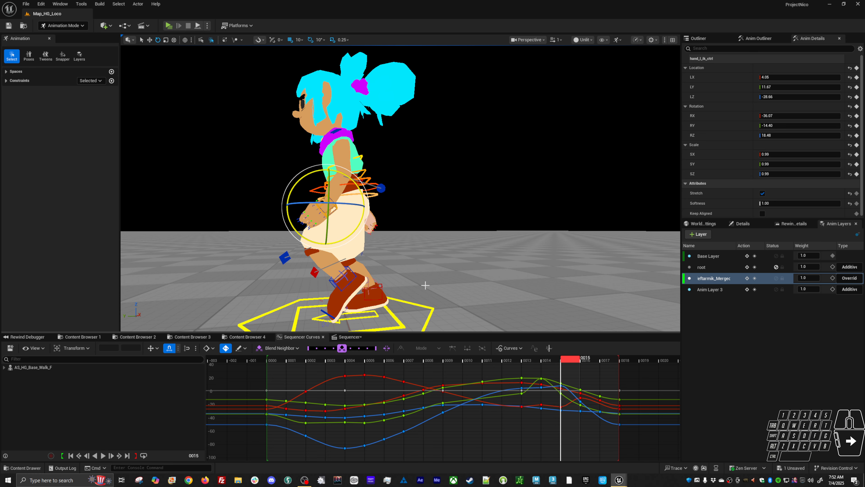
key(space)
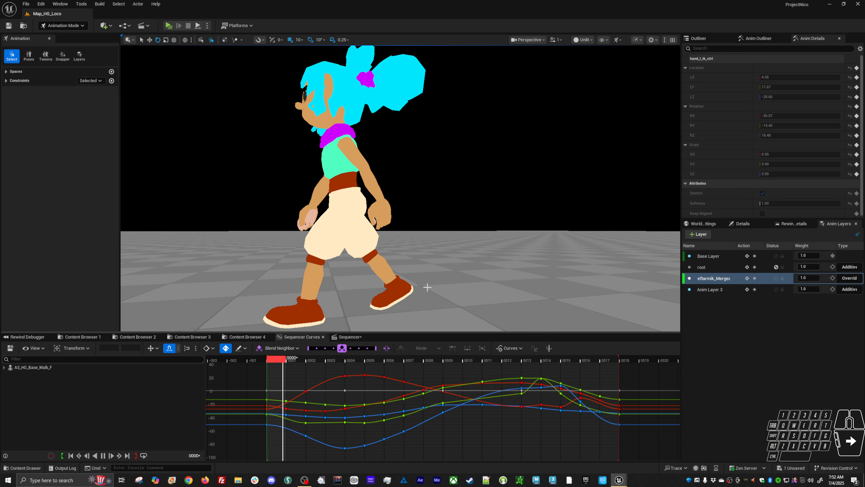
key(alt+v)
key(comma)
key(comma)
key(comma)
key(comma)
key(comma)
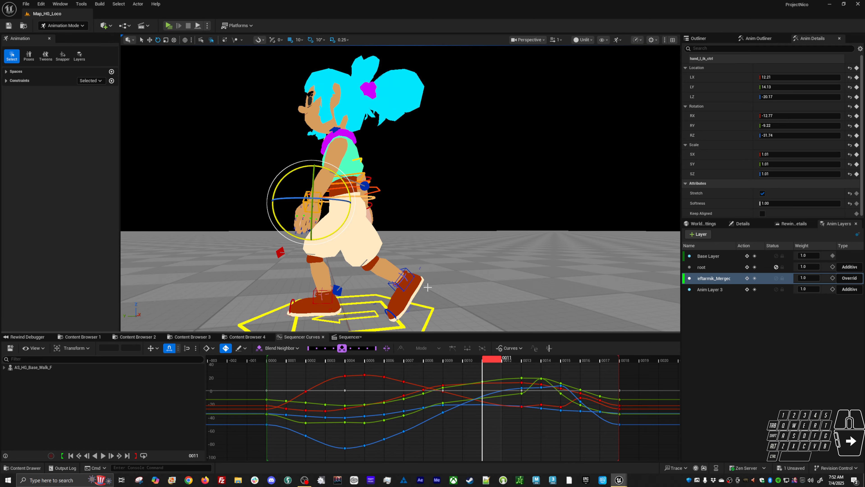
Step: Slightly rotate the left hand at frame 13 to about RX -23, RY -14, RZ -26 on the merged layer
key(period)
key(comma)
key(comma)
key(period)
key(period)
mouse_move(471, 268)
middle_down()
mouse_move(449, 279)
mouse_move(465, 254)
mouse_move(459, 260)
middle_up()
key(period)
key(comma)
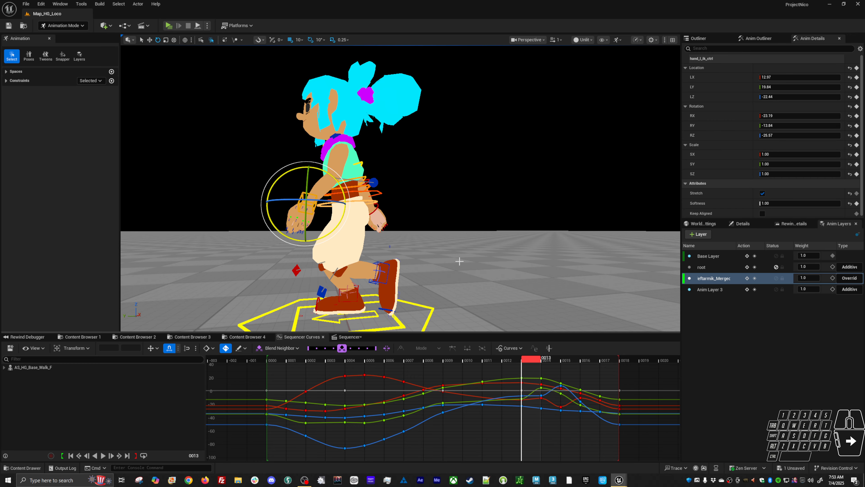
Step: Refine the left hand rotation to about RX -24, RY 0.5, RZ -7 at frame 14 and RX -35, RY -18, RZ 15 at frame 15
key(period)
key(period)
key(comma)
key(comma)
key(comma)
key(comma)
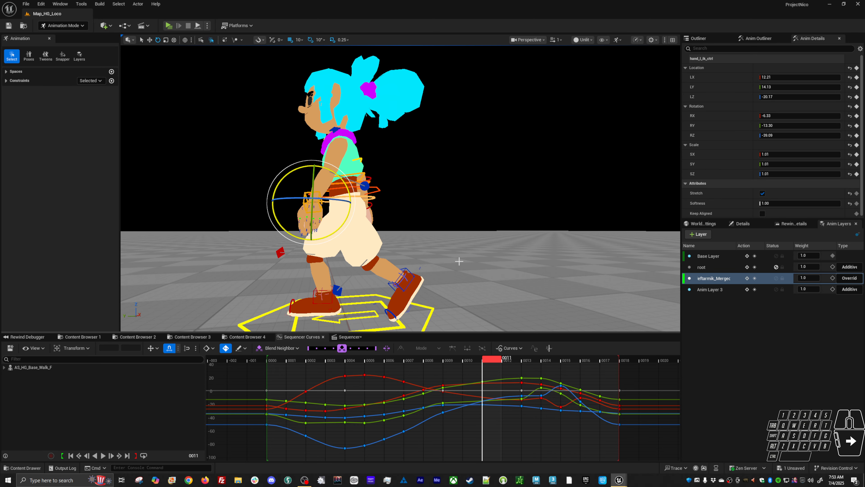
key(period)
key(period)
key(period)
key(period)
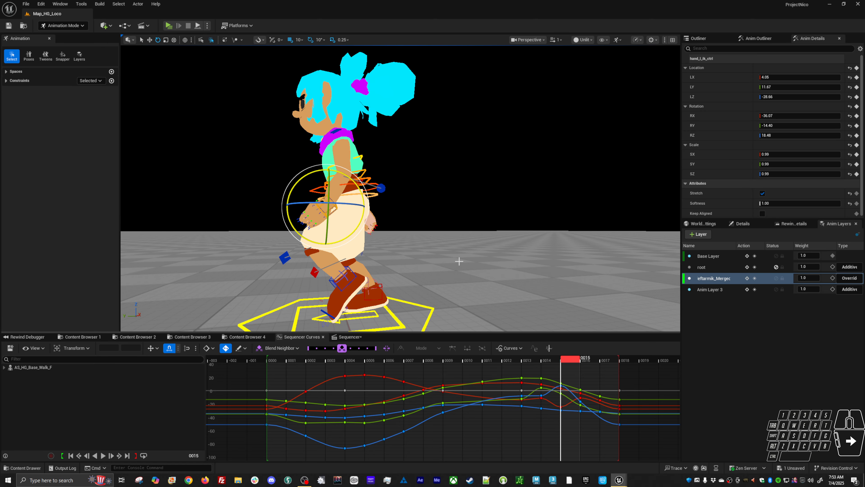
key(comma)
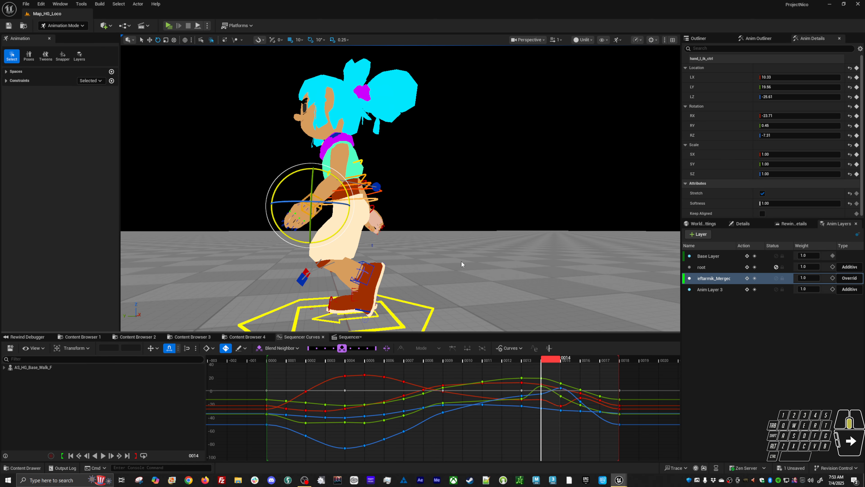
key(period)
Step: Play the walk cycle and examine the arm swing from the front of the character
key(space)
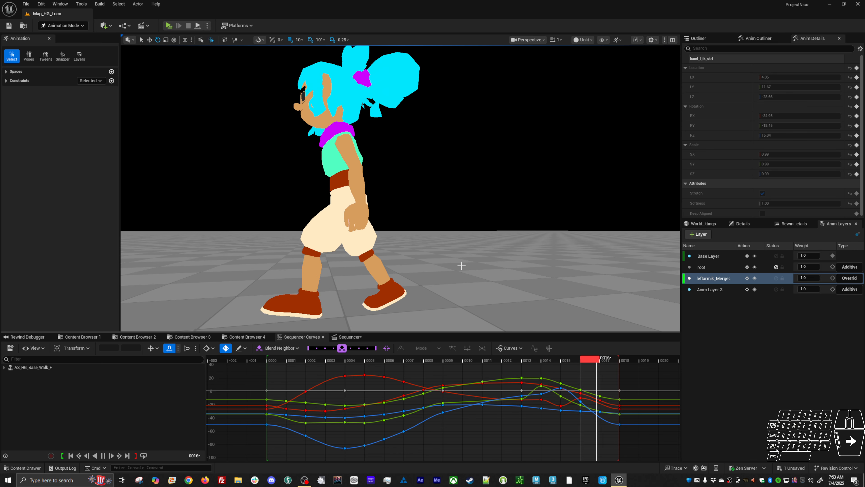
alt+drag(437, 274, 550, 276)
alt+drag(368, 278, 374, 279)
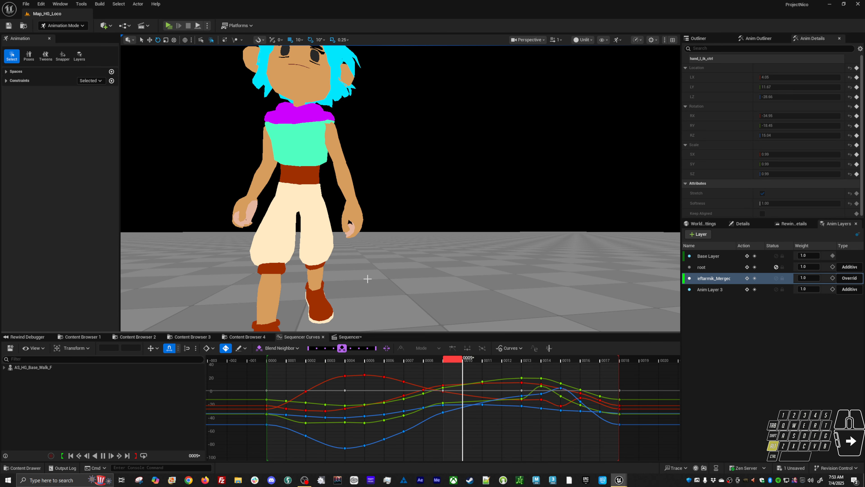
key(space)
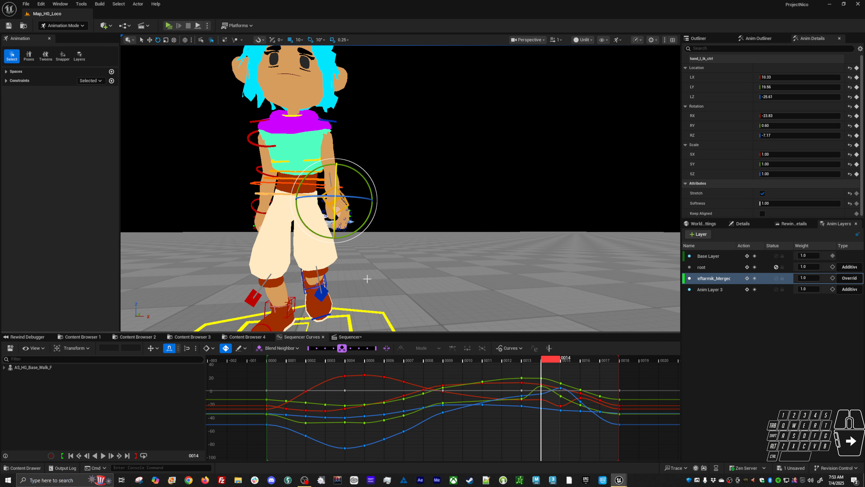
Step: Compare the left hand's pose at frames 14 and 15 from the front
key(Right)
key(Right)
key(Right)
key(Right)
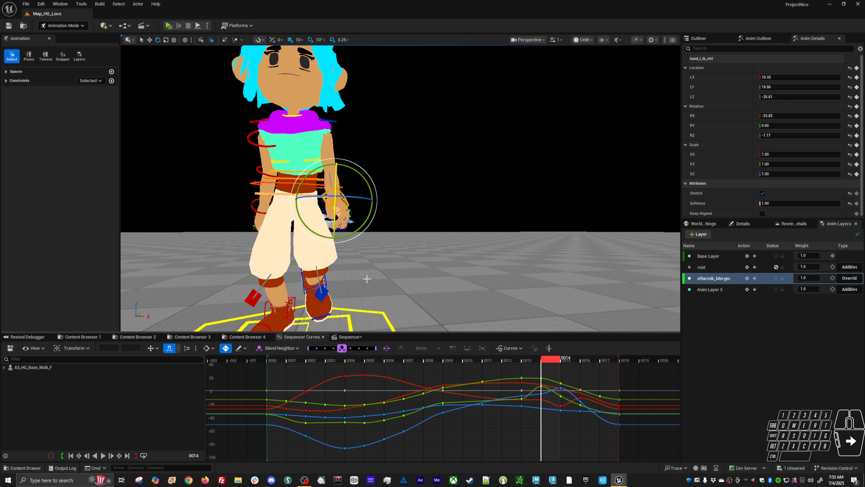
key(Right)
key(Right)
key(Left)
key(Right)
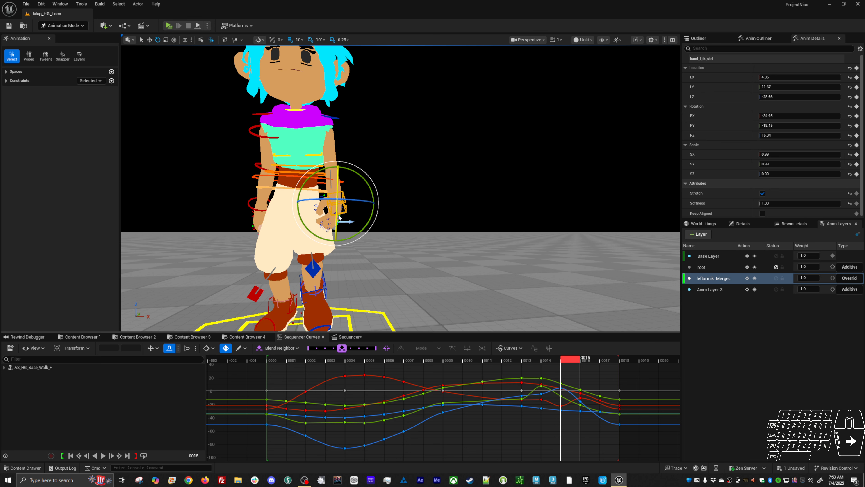
Step: Step back and forth between frames 9 and 15 to check the left hand's rotation from the front
key(Left)
key(Left)
key(Left)
key(Left)
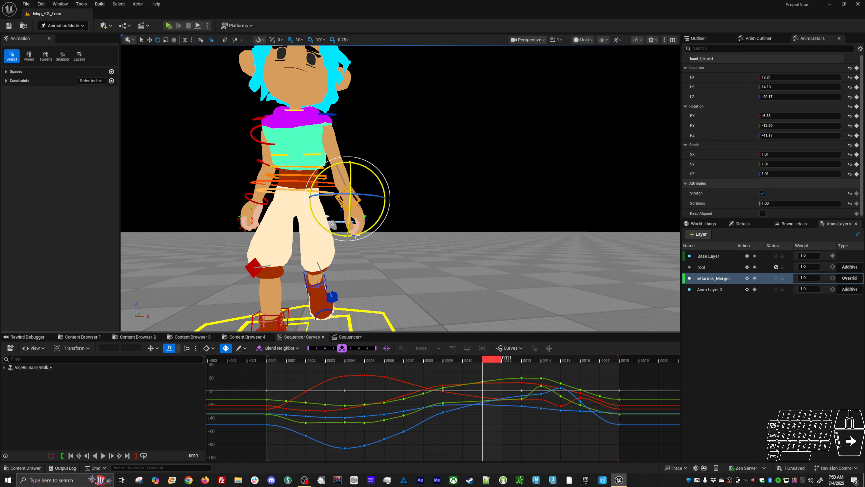
key(Left)
key(Left)
key(Right)
key(Right)
key(Right)
key(Right)
key(Right)
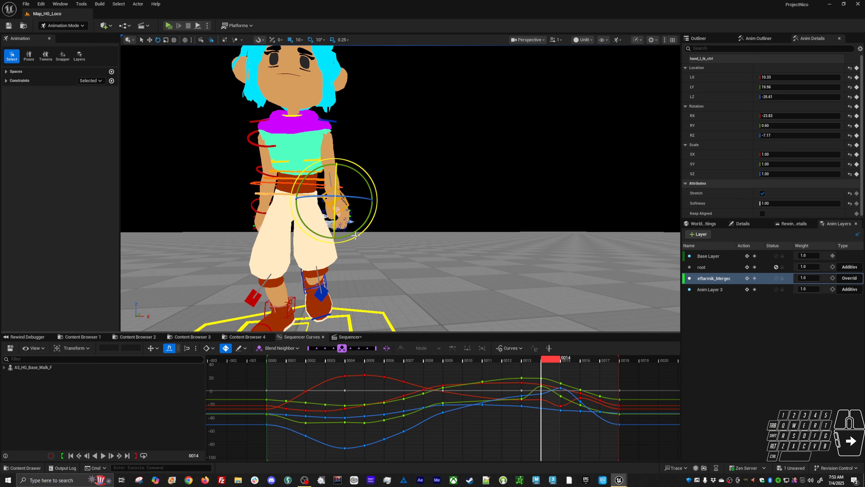
key(Left)
key(Left)
key(Left)
key(Left)
key(Left)
key(Right)
key(Right)
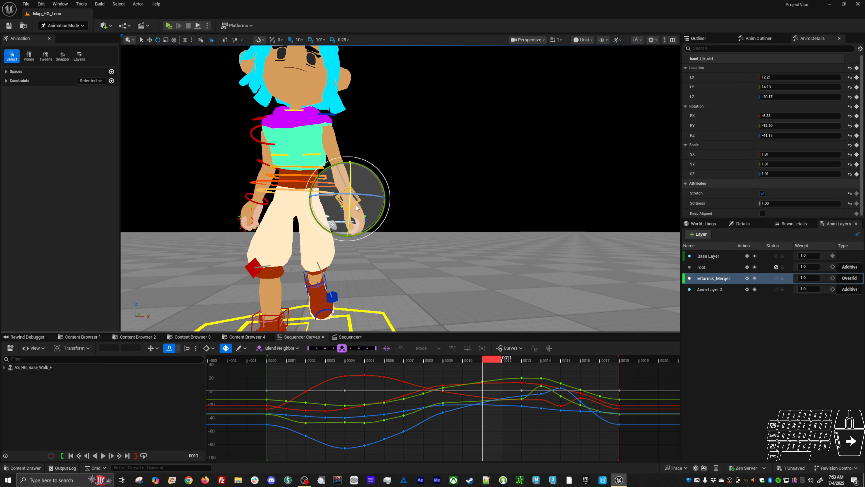
Step: Step back and forth around frame 11 to check the left hand's path from the front
key(w)
key(Left)
key(Left)
key(Right)
key(Right)
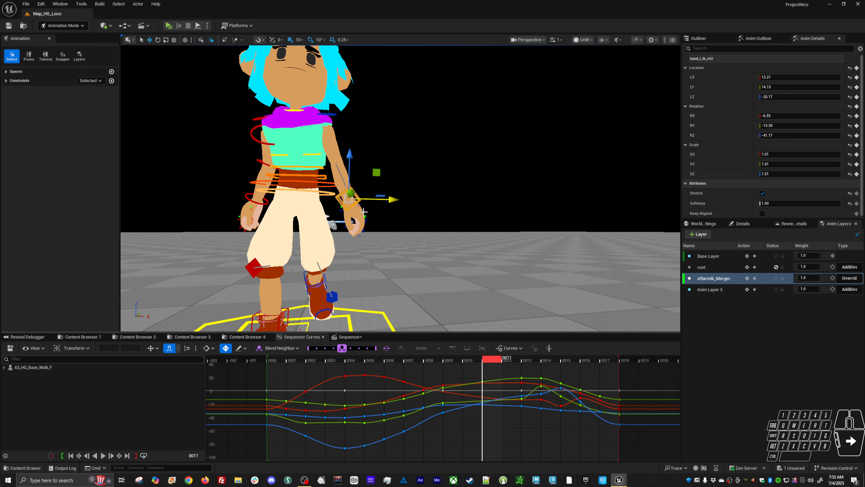
key(Right)
key(Right)
key(Left)
key(Left)
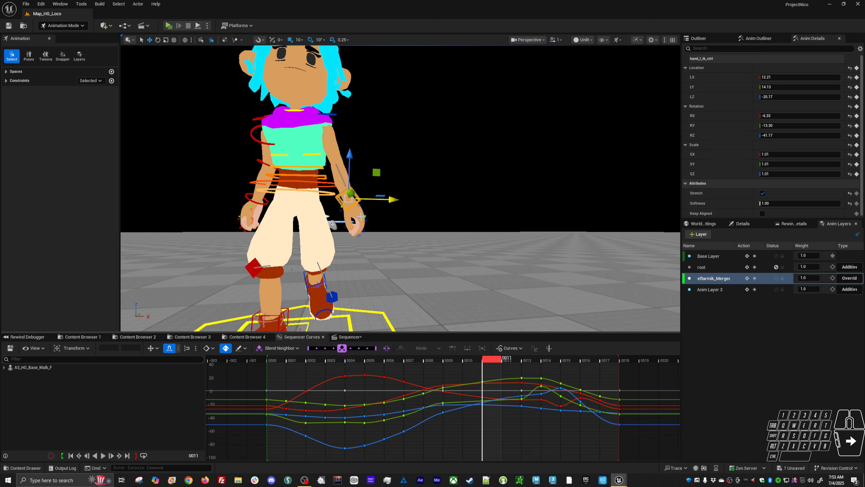
Step: Pin a motion trail to the selected left hand control and limit it to a set number of frames around the current one
click(235, 40)
mouse_move(278, 157)
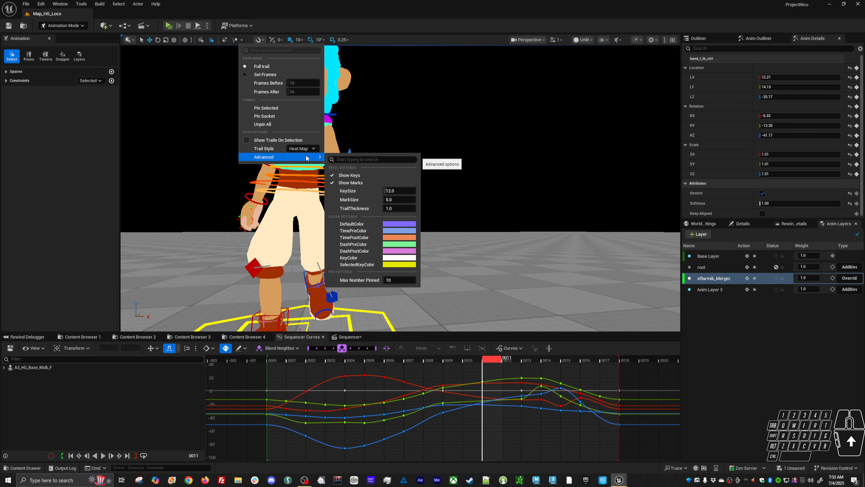
click(265, 109)
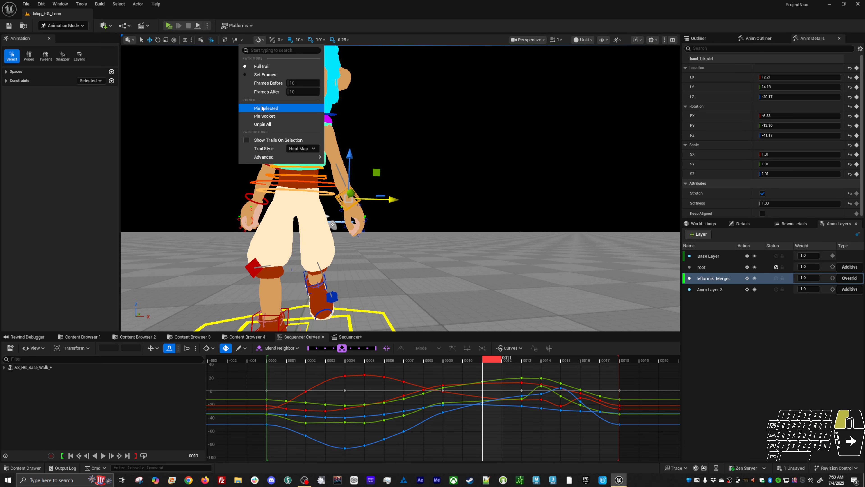
click(239, 41)
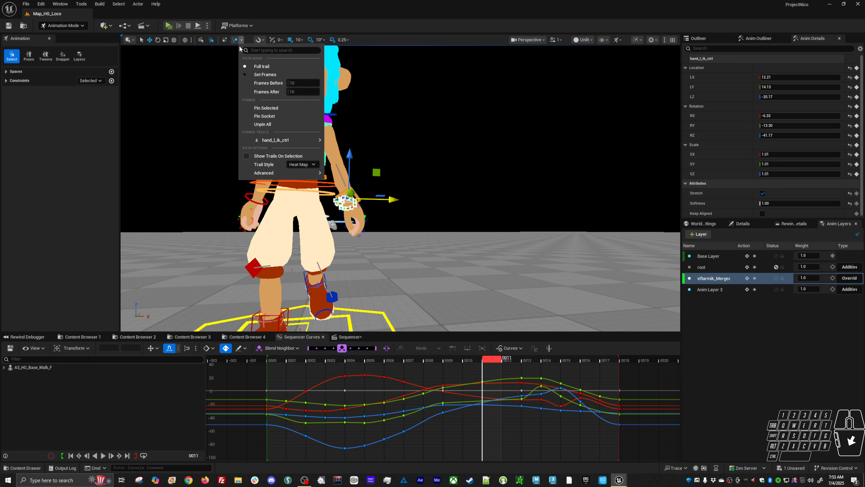
click(252, 75)
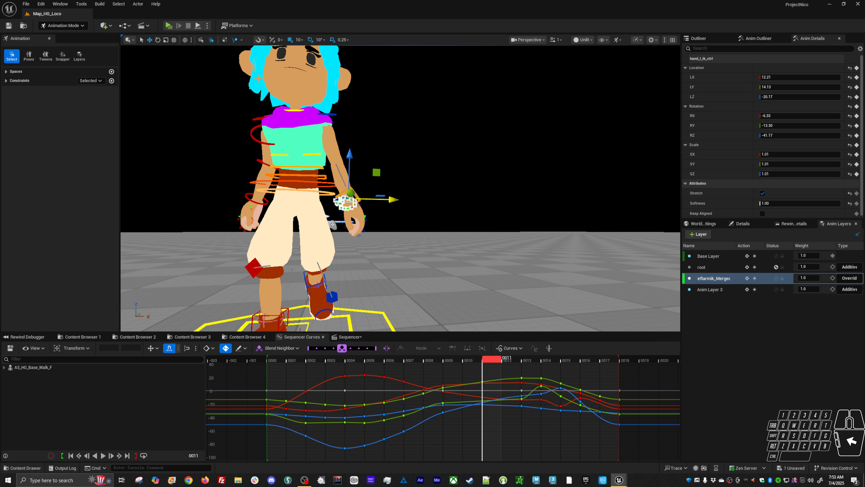
click(239, 41)
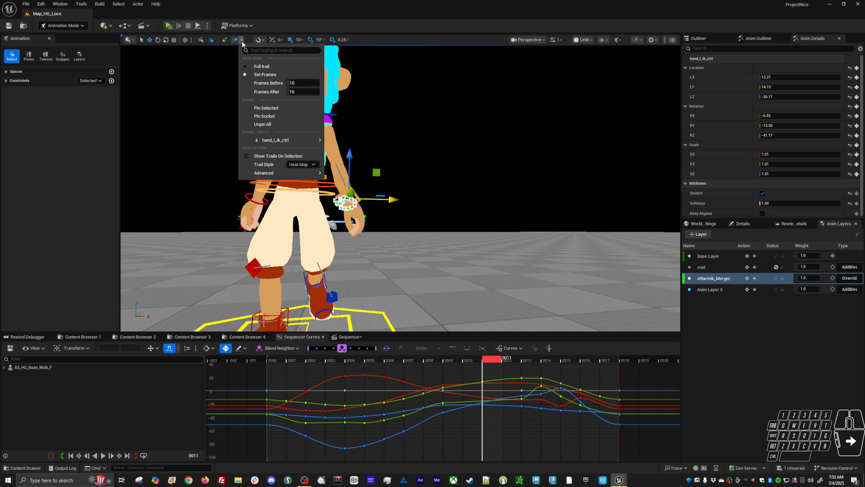
click(300, 83)
middle_click(414, 96)
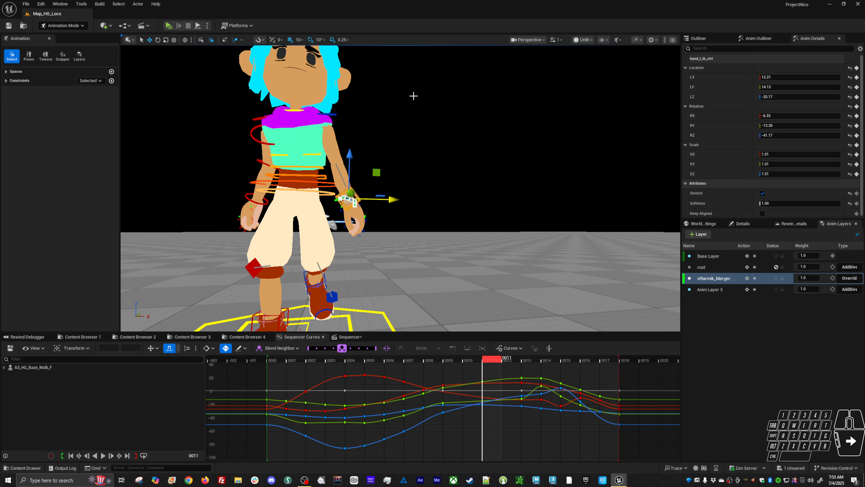
Step: Step between frames 8 and 14 from a closer angle to examine the left hand's arc against its motion trail
alt+drag(415, 98, 437, 197)
key(Right)
key(Right)
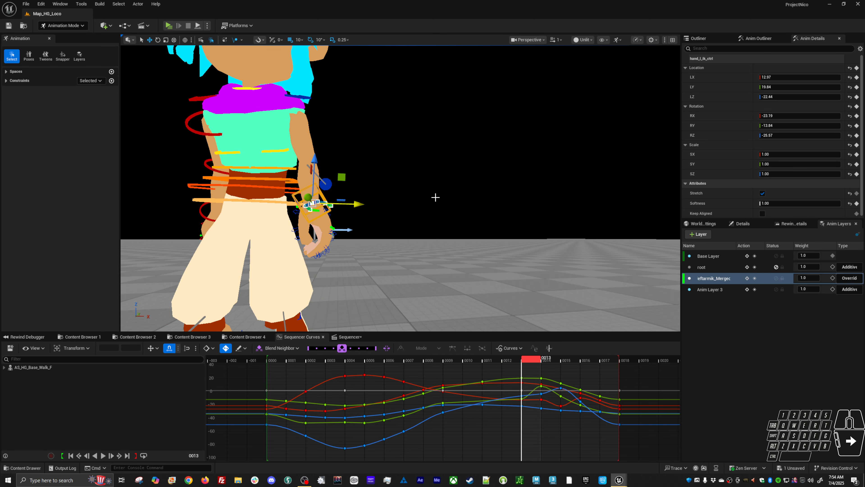
key(Right)
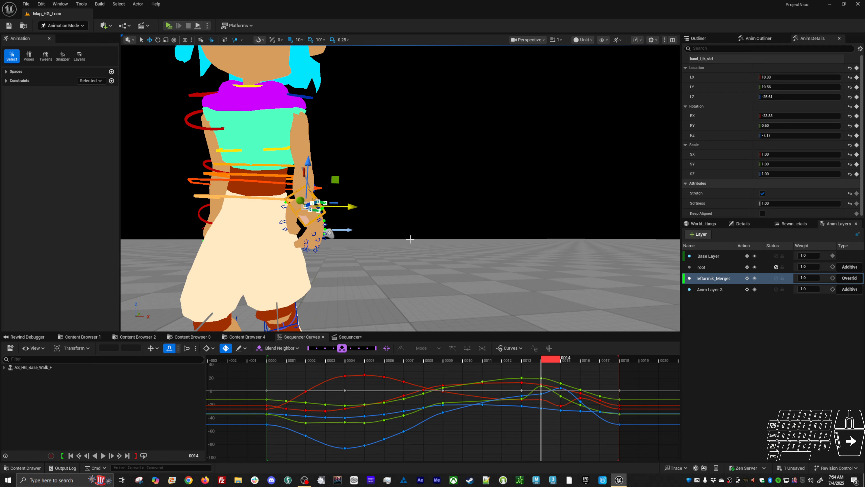
alt+drag(371, 254, 372, 254)
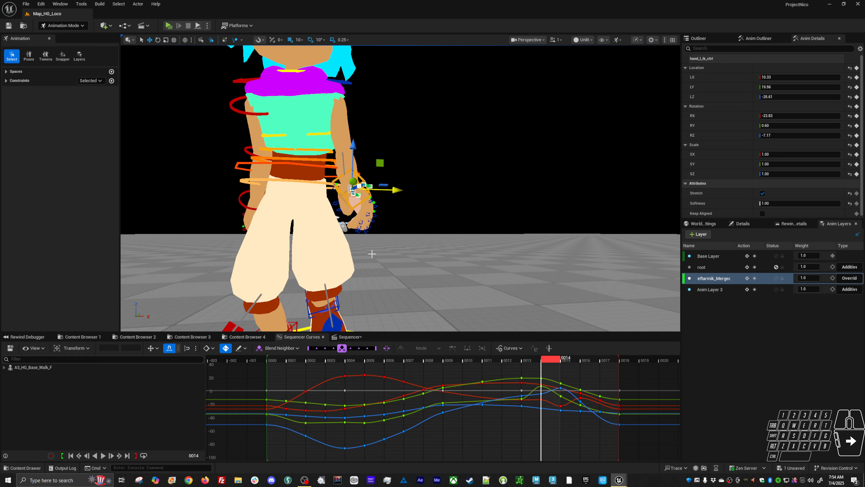
key(Left)
key(Left)
key(Left)
key(Left)
key(Left)
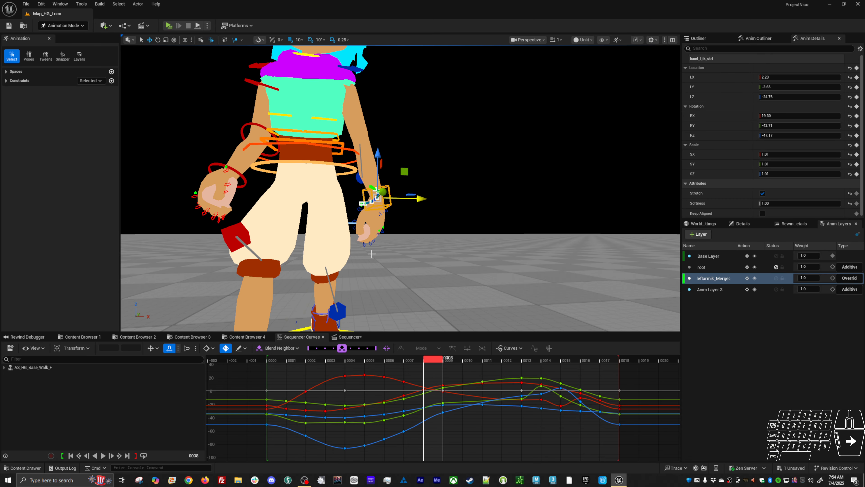
key(Right)
key(Right)
key(Right)
key(Right)
key(Right)
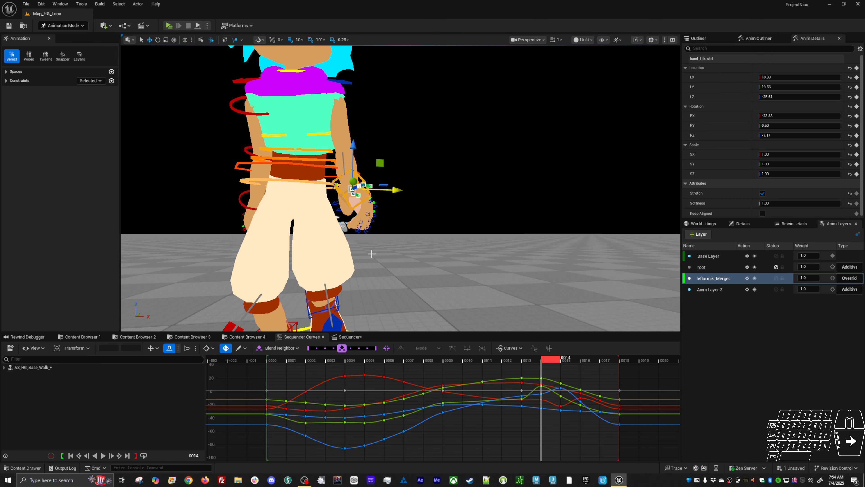
Step: Shift the left hand control at frame 14 to about LX 10.6, LY 19, LZ -25 to smooth its trail
key(Right)
key(Left)
key(Right)
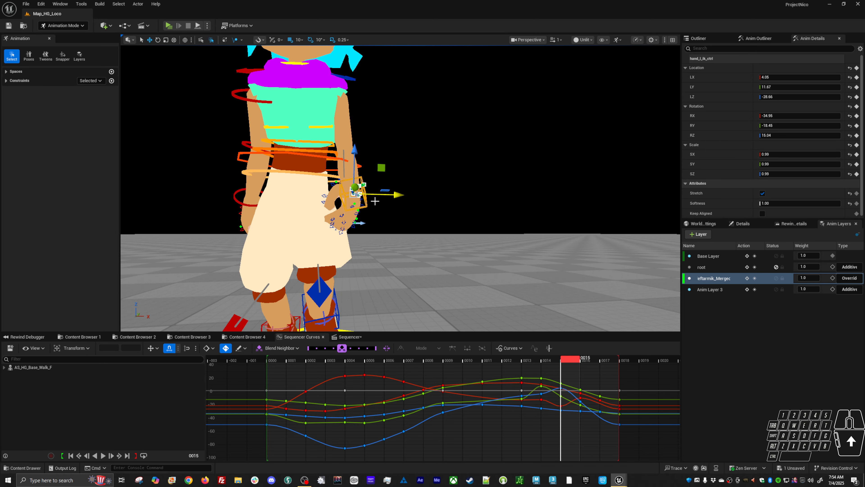
key(Left)
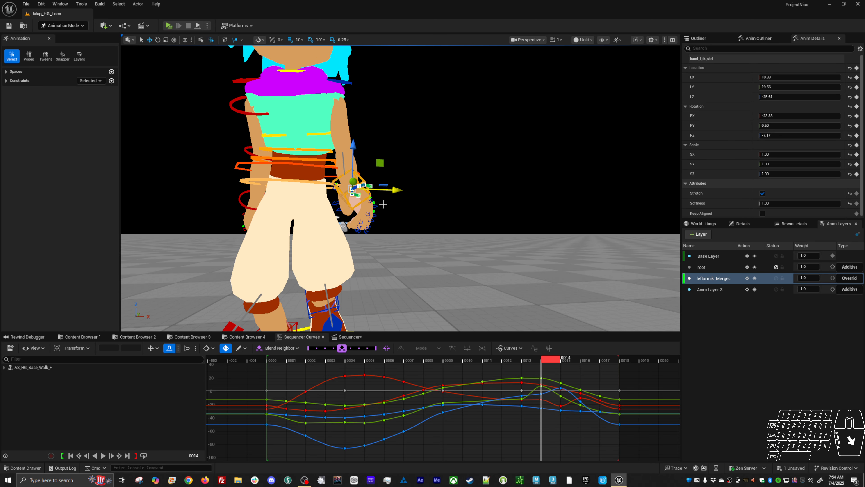
drag(381, 188, 383, 192)
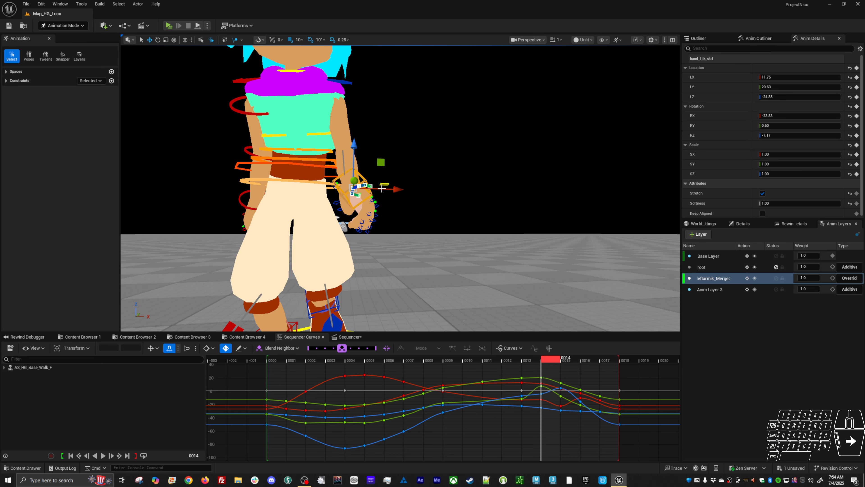
key(ctrl+z)
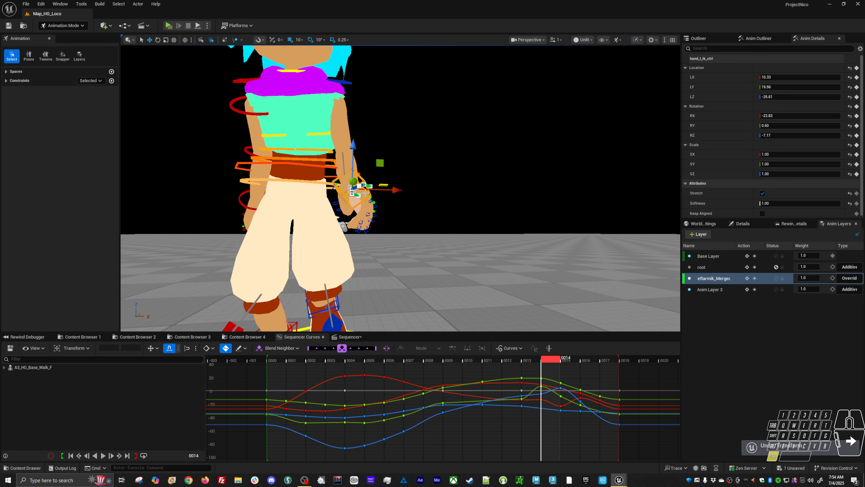
drag(391, 191, 395, 191)
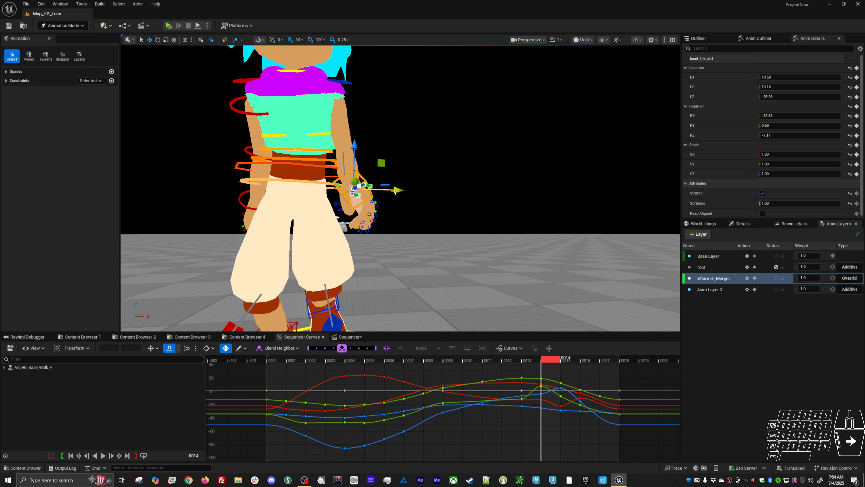
drag(358, 166, 355, 168)
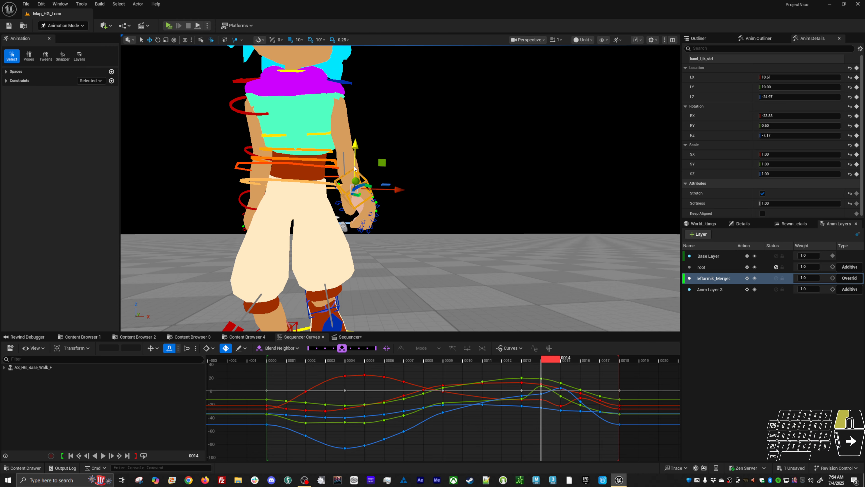
Step: Step through the earlier frames, play the walk cycle, and recheck the left hand's motion around frame 14
key(Left)
key(Left)
key(Left)
key(Left)
key(Left)
key(Left)
key(Left)
key(Left)
key(Left)
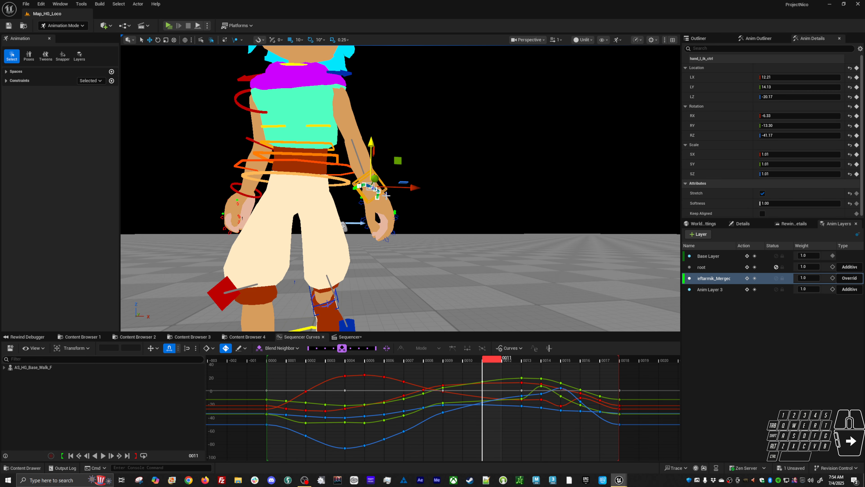
key(space)
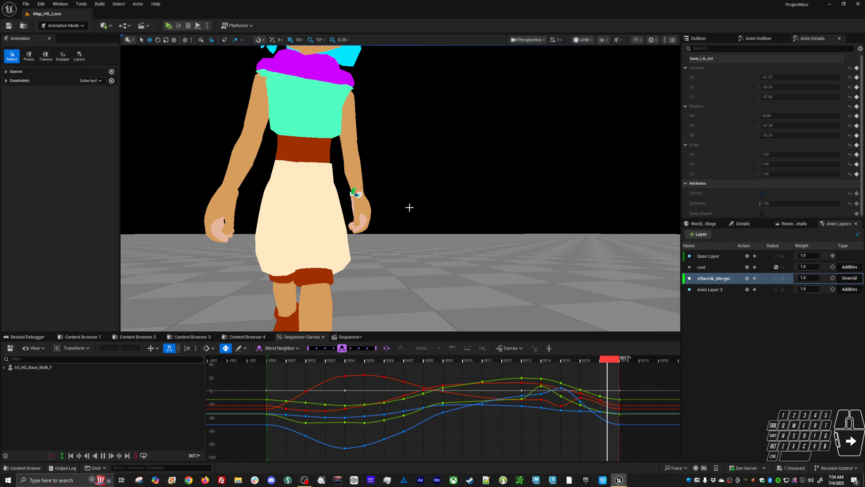
key(space)
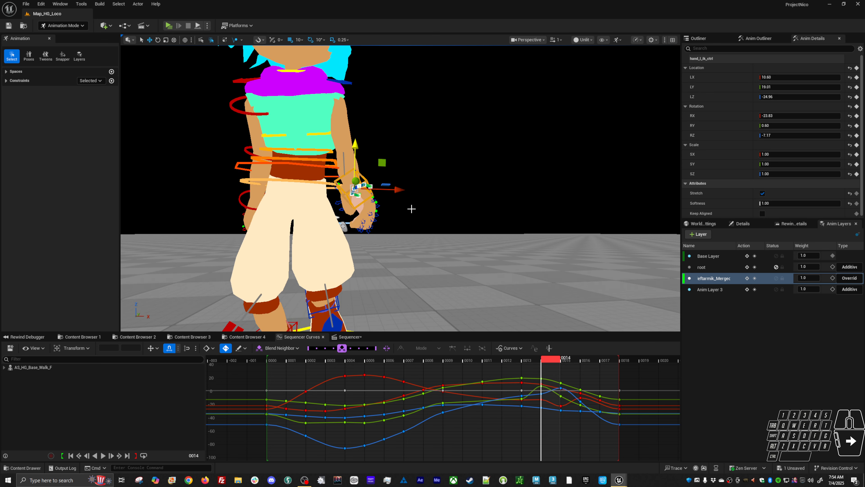
key(Right)
key(Right)
key(Left)
key(Left)
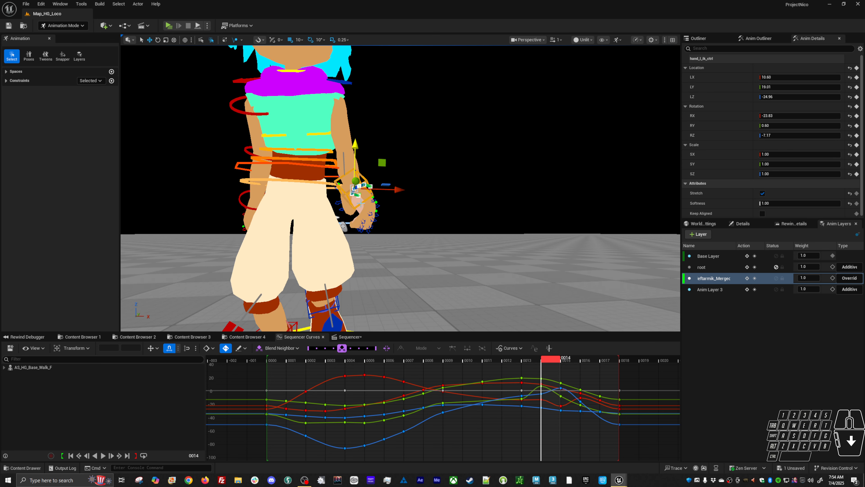
Step: Adjust the left hand at frame 15 to about LX 3.8, LY 12.1, LZ -25 with rotation RX -22.6, RY -2.7, RZ -2.9
key(Right)
drag(378, 218, 399, 217)
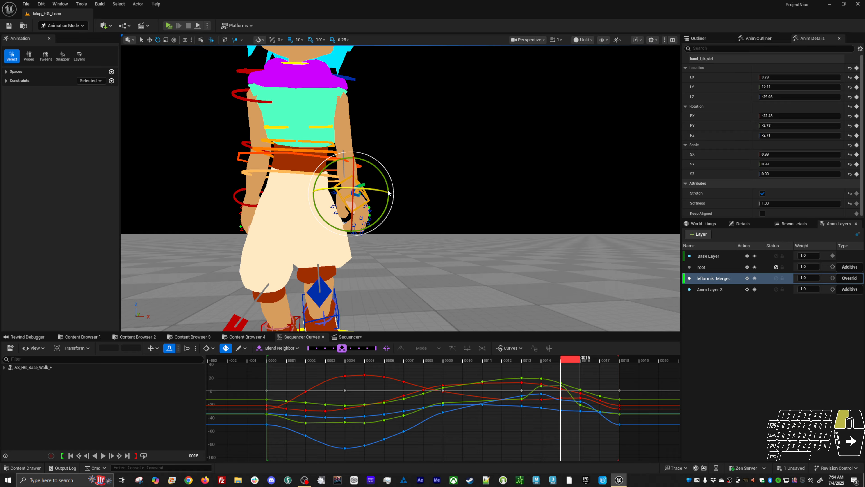
key(Left)
key(Left)
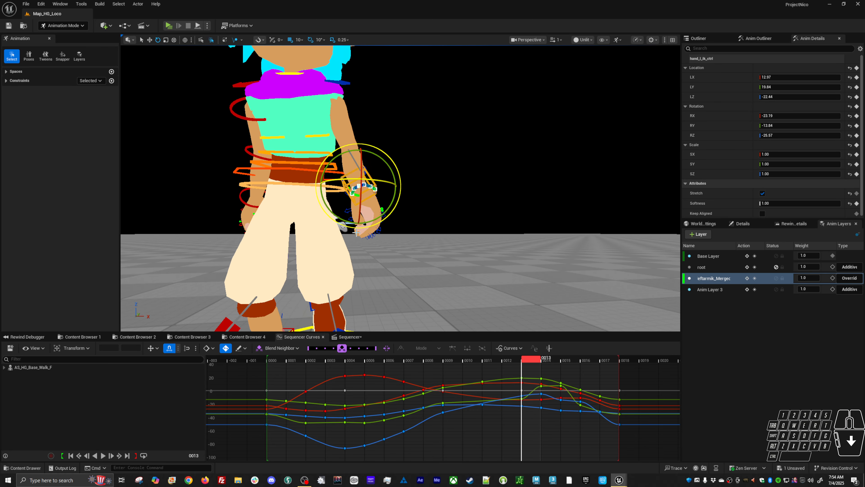
key(Right)
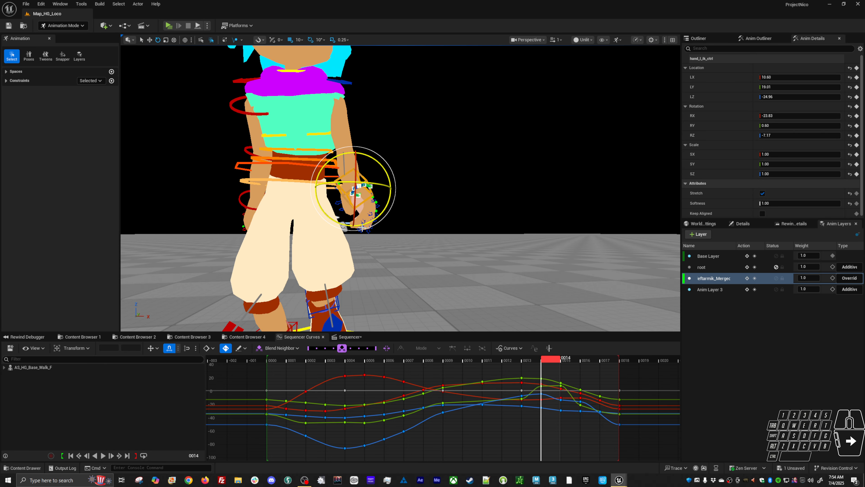
Step: Rotate the left hand at frame 16 to about RX -29, RY -24, RZ -17
key(Right)
key(Right)
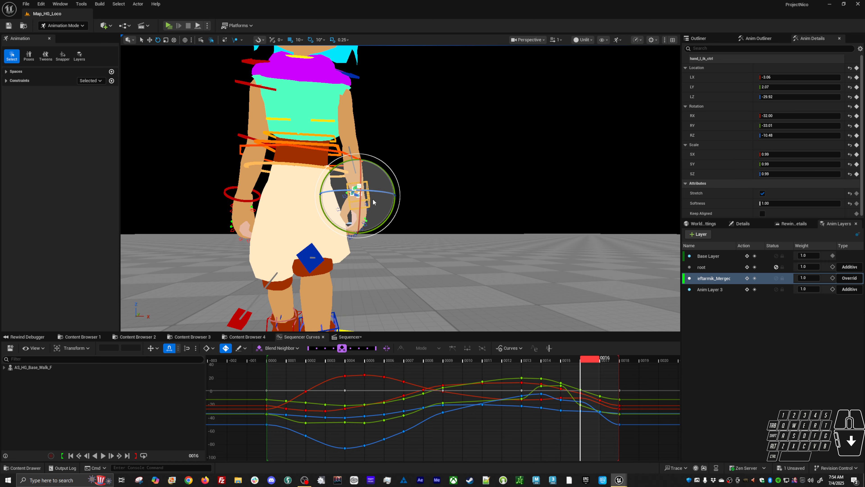
drag(377, 225, 384, 227)
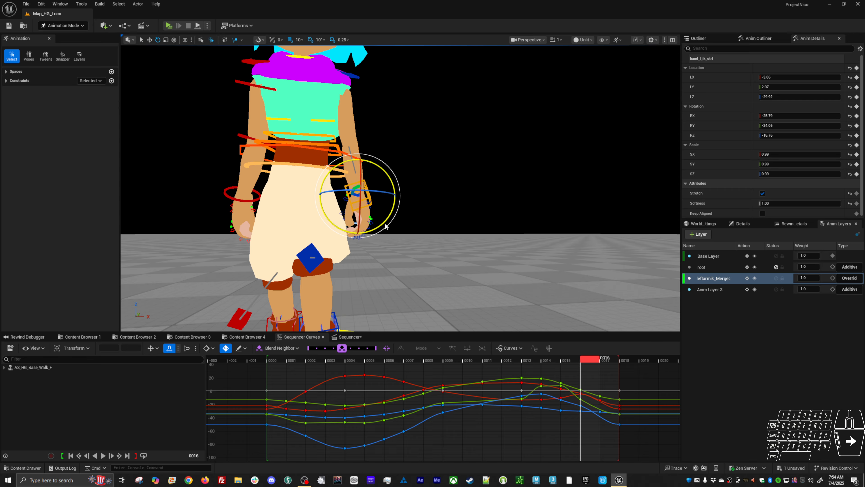
key(Left)
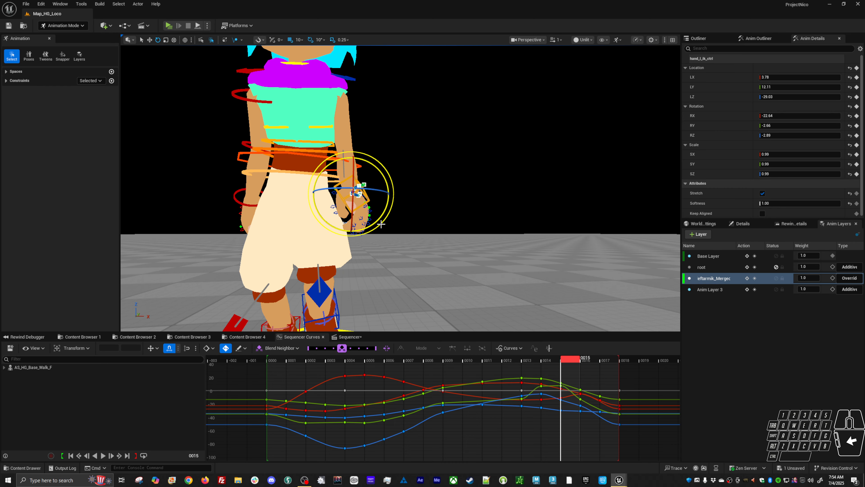
key(Right)
Step: Compare the hand pose across frames 14 to 16 and refine its frame 16 rotation to about RX -24, RY -24.3, RZ -15.6
mouse_move(394, 246)
alt+mouse_down()
mouse_move(667, 228)
mouse_move(408, 228)
mouse_move(393, 256)
alt+mouse_up()
key(Left)
key(Left)
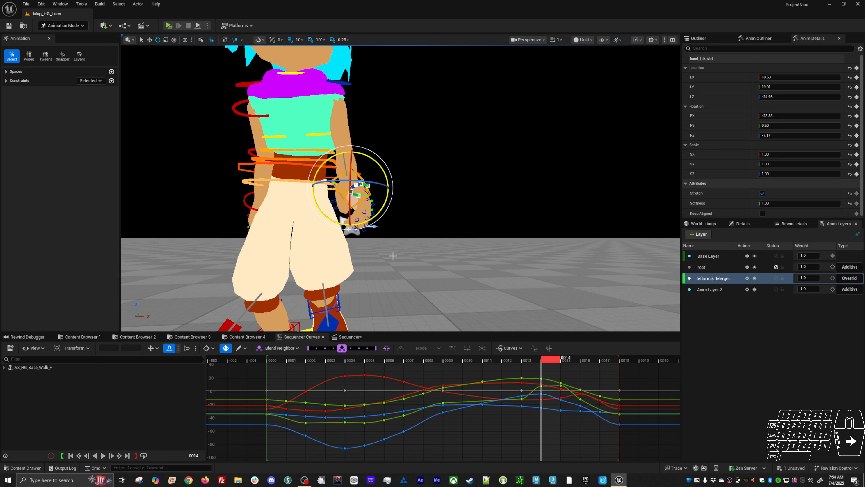
key(Right)
key(Right)
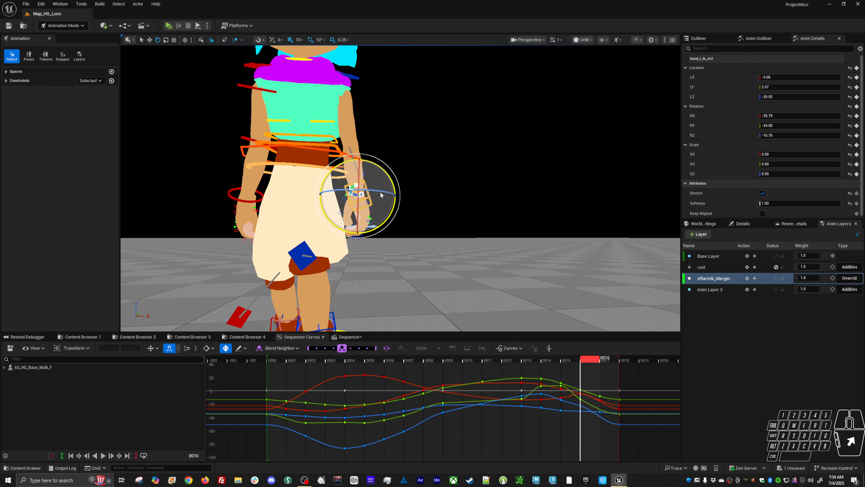
drag(380, 195, 379, 194)
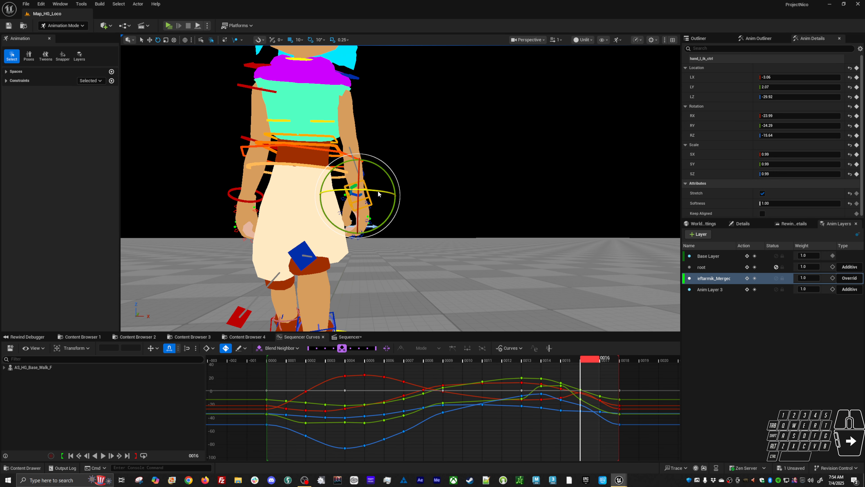
Step: Rotate the left hand at frame 17 to about RX -12.5, RY -31.8, RZ -30.5 and compare it with the neighbouring frames
key(Right)
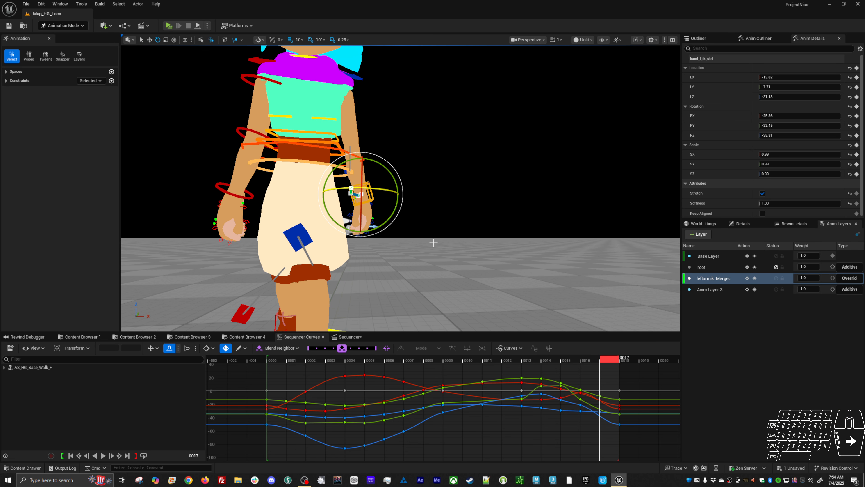
middle_drag(433, 243, 413, 249)
key(Left)
key(Right)
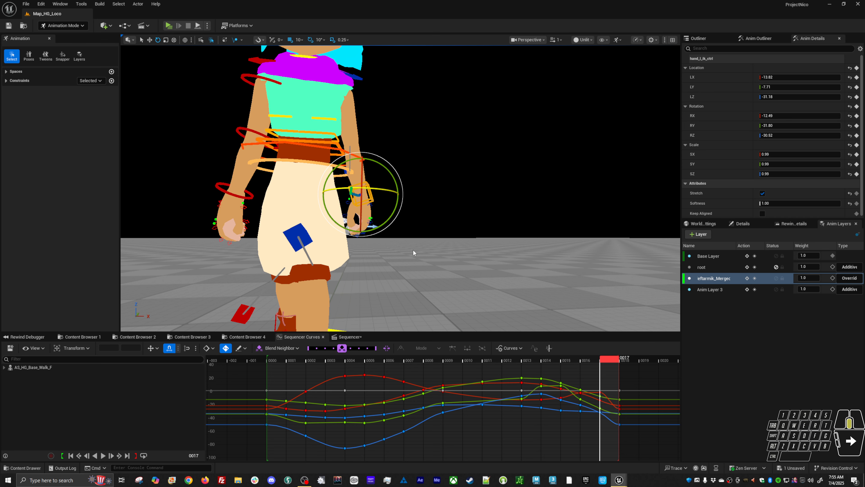
key(Left)
key(Right)
key(Right)
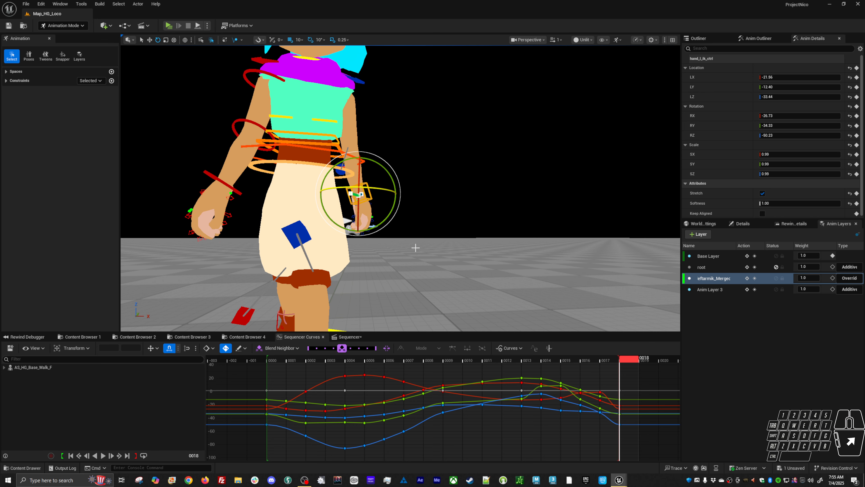
Step: Rotate the left hand at frame 18 to about RX -15, RY -30, RZ -44 and compare it with the previous frame
middle_drag(415, 248, 393, 252)
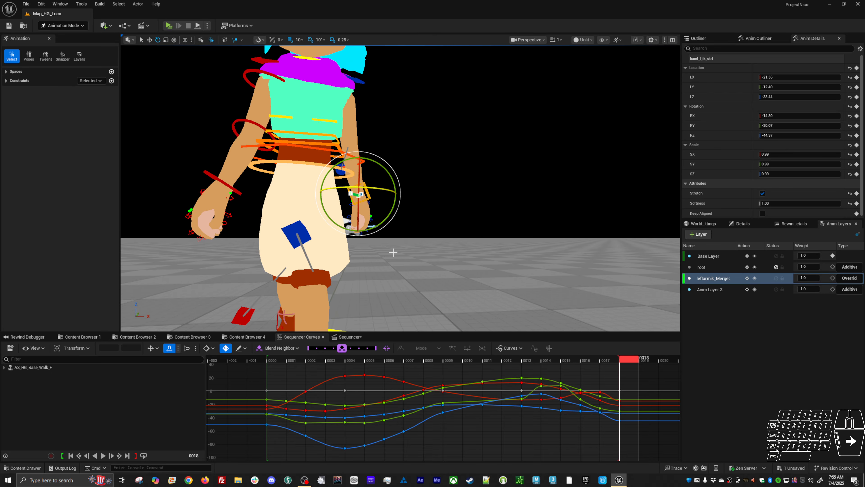
key(Left)
scroll(394, 252, down, 3)
key(Right)
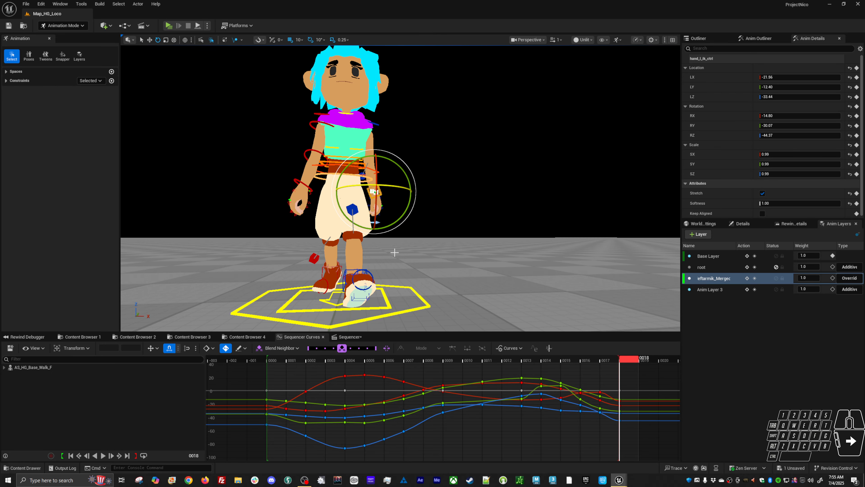
Step: Step through the walk cycle from frame 0 to frame 14 and back to examine the left hand's motion up close
click(274, 361)
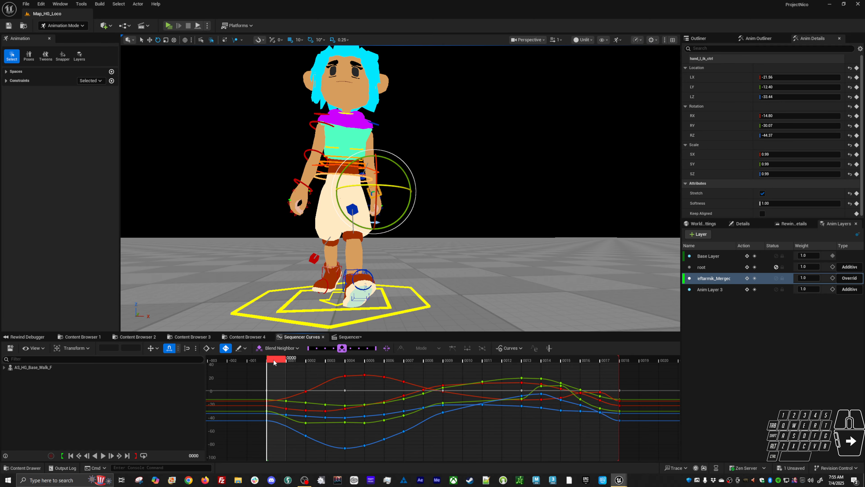
key(f)
click(426, 216)
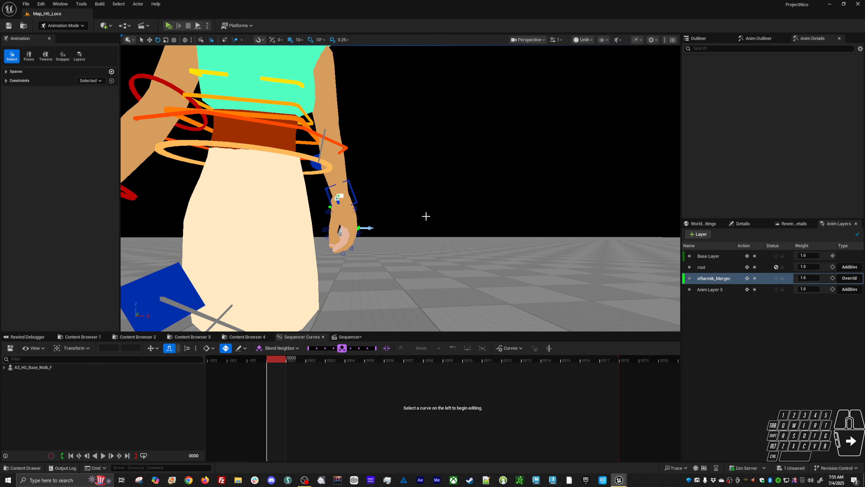
key(Right)
key(Right)
key(Right)
key(Right)
key(Right)
key(Right)
key(Right)
key(Right)
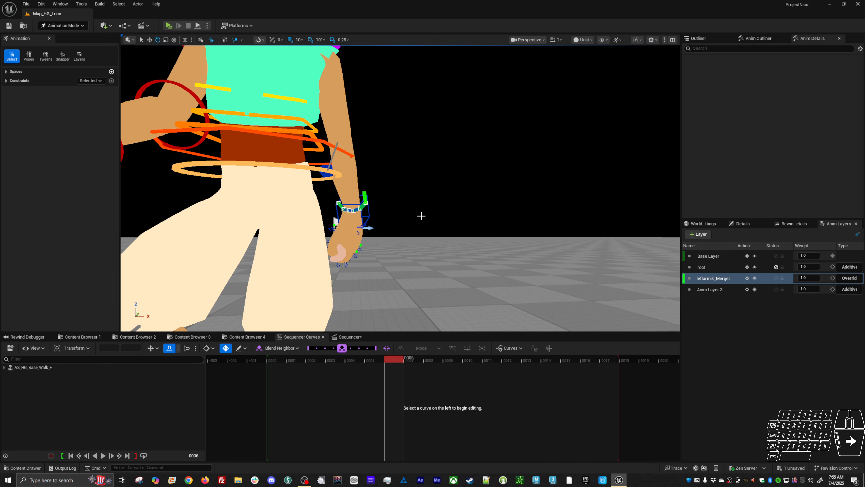
key(Right)
key(Right)
key(Right)
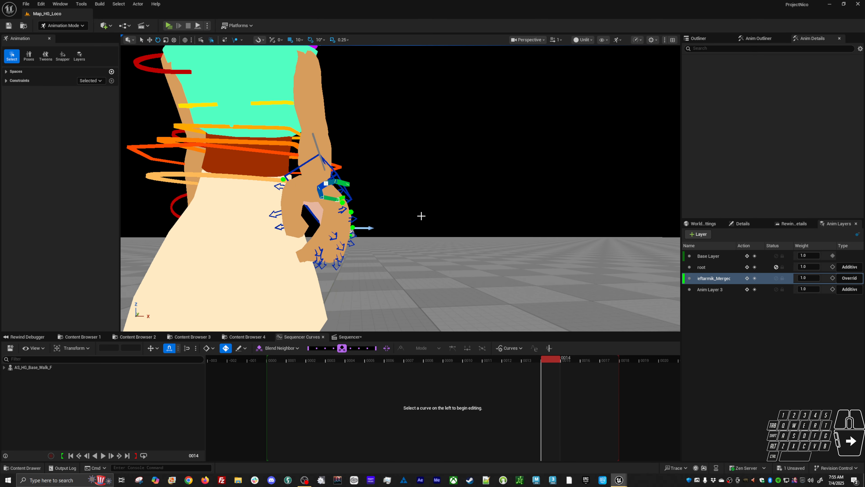
key(Left)
key(Left)
key(Left)
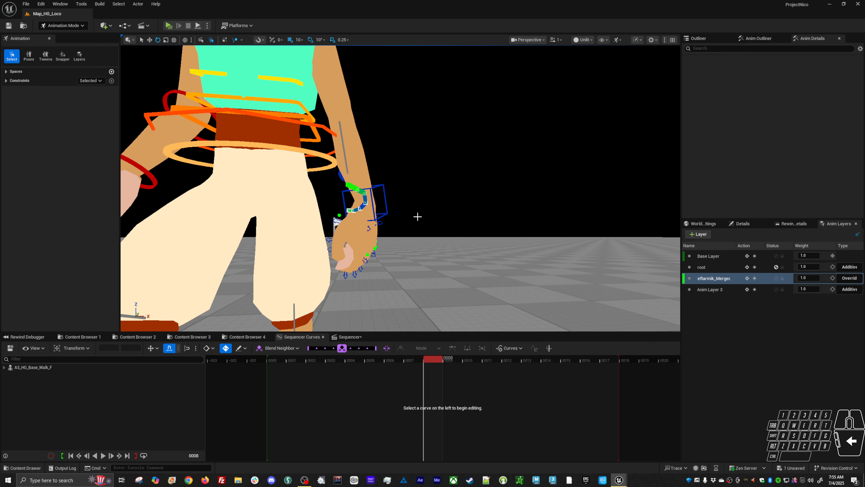
Step: Select the left hand control and rotate it at frame 8 to about RX 14.6, RY -44.1, RZ -47.9
click(373, 210)
key(Down)
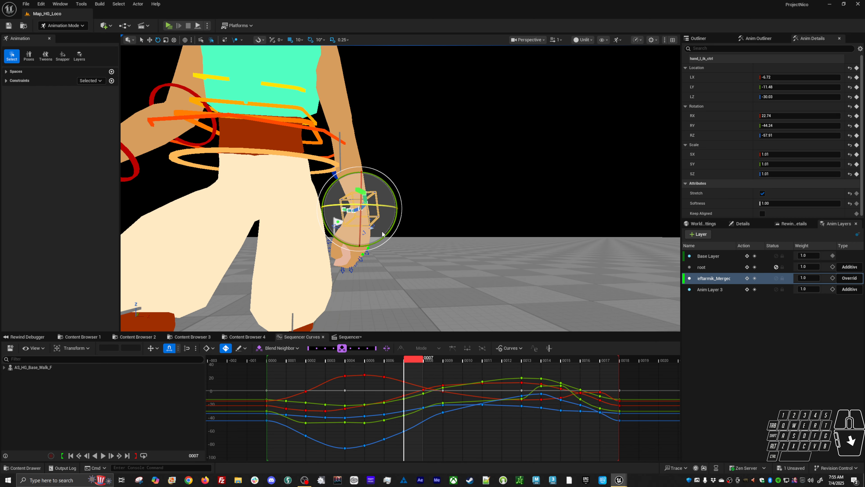
key(Right)
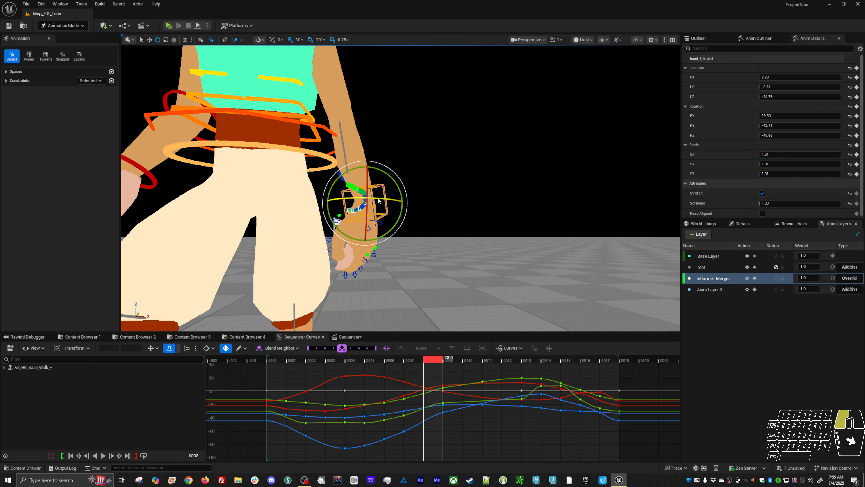
key(Left)
key(Right)
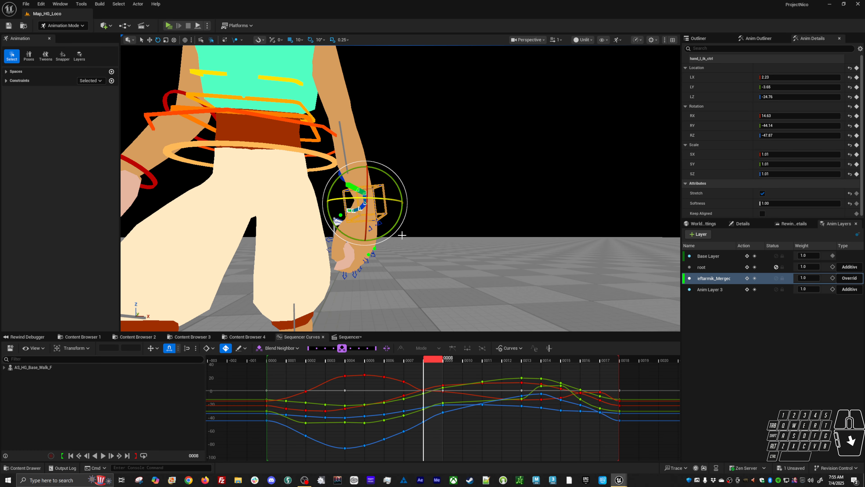
Step: Check the hand over frames 9 to 11 and rotate it at frame 9 to about RX 8.2, RY -30.9, RZ -44.8
key(Right)
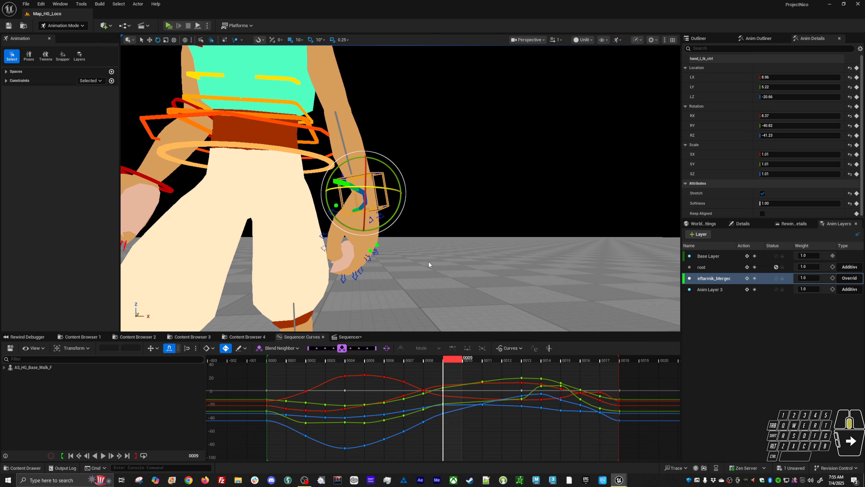
key(Right)
key(Right)
key(Left)
key(Left)
drag(381, 226, 391, 227)
Step: Rotate the left hand at frame 11 to about RX -8.9, RY -18.4, RZ -40.9 and compare it with the preceding frames
key(Right)
key(Right)
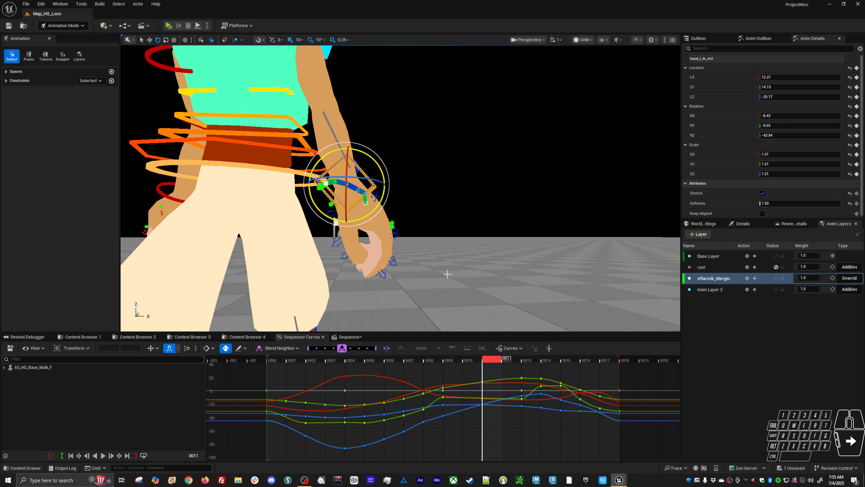
drag(453, 268, 442, 278)
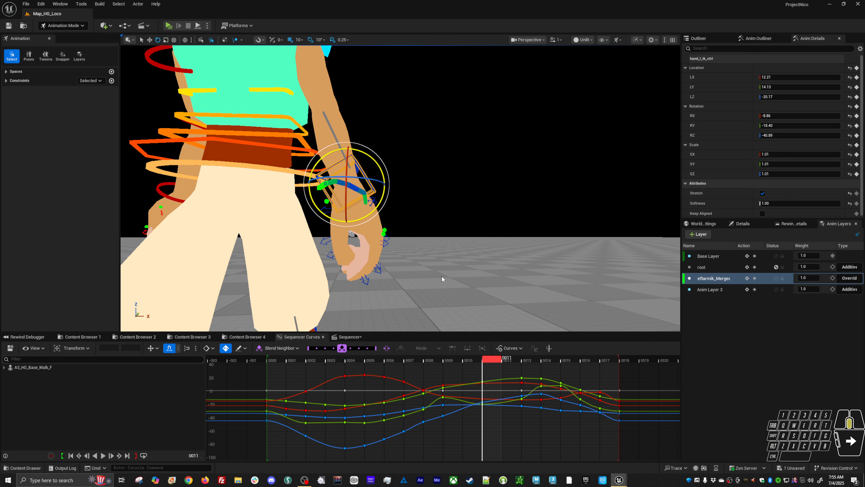
key(Left)
key(Left)
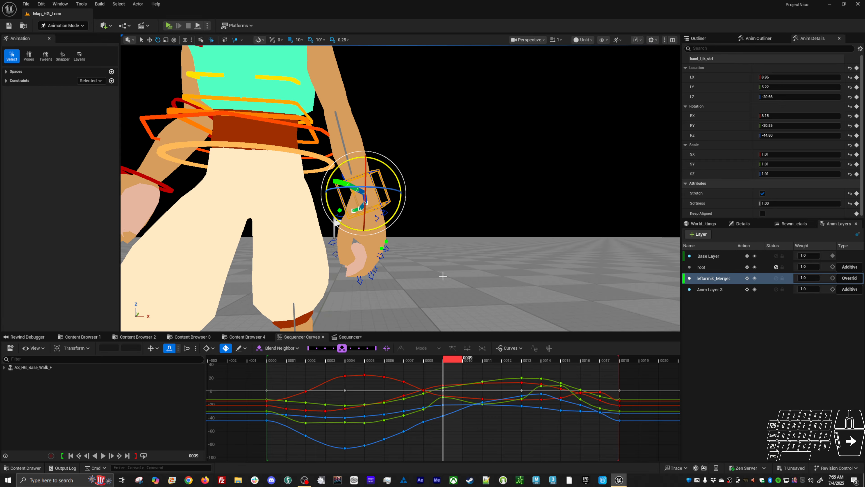
key(Right)
key(Right)
key(Left)
key(Left)
key(Left)
Step: Step through the second half of the cycle to frame 18 and past the loop point to examine the hand's rotation
key(Right)
key(Right)
key(Right)
key(Right)
key(Right)
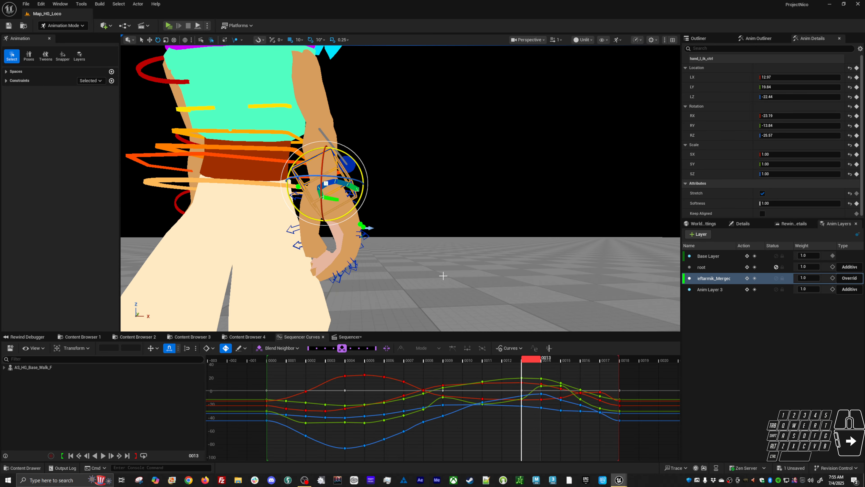
key(Right)
key(Right)
key(Right)
key(Left)
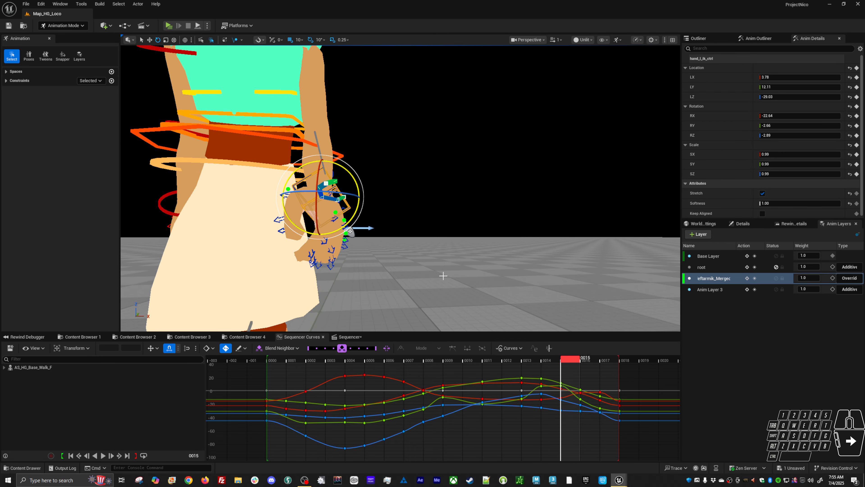
key(Left)
key(Left)
key(Right)
key(Right)
key(Right)
key(Right)
key(Right)
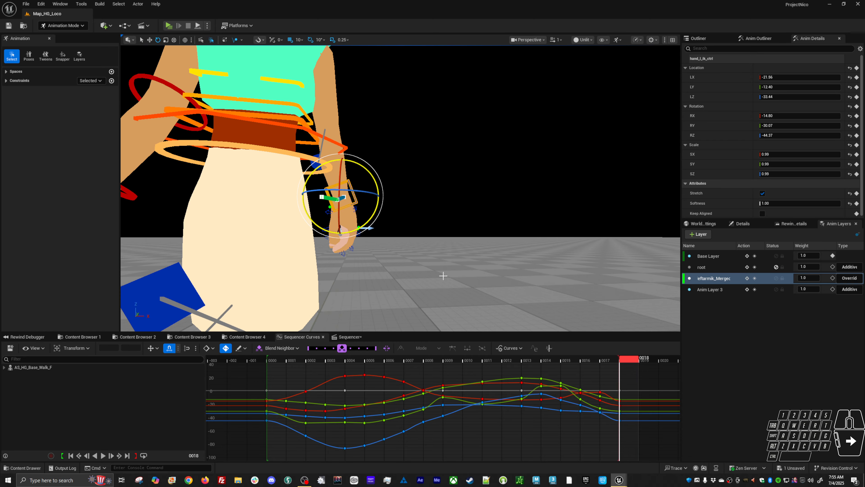
key(Right)
key(Right)
key(Right)
key(Right)
Step: Play back the walk cycle and view the whole character from the front and the side
key(space)
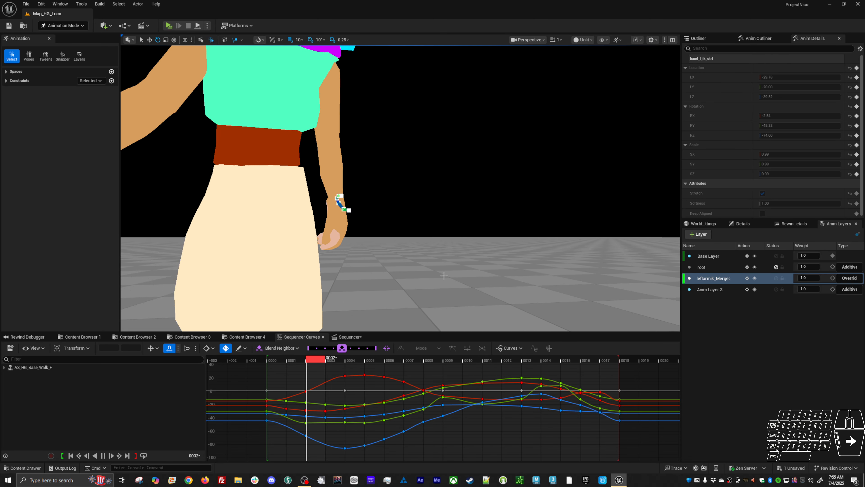
scroll(444, 276, down, 10)
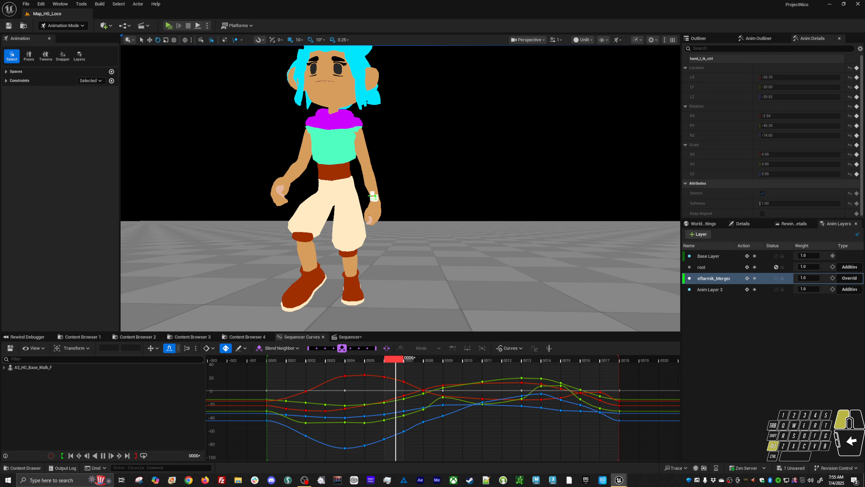
alt+drag(441, 267, 357, 264)
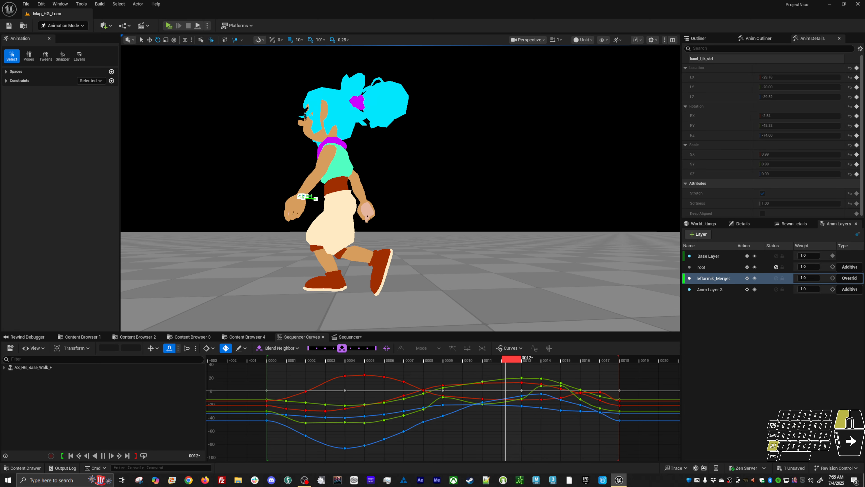
alt+right_drag(441, 267, 412, 258)
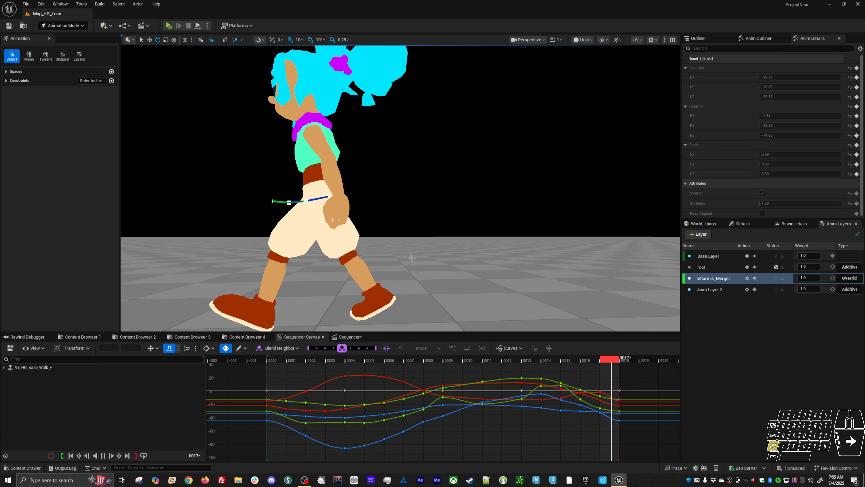
key(space)
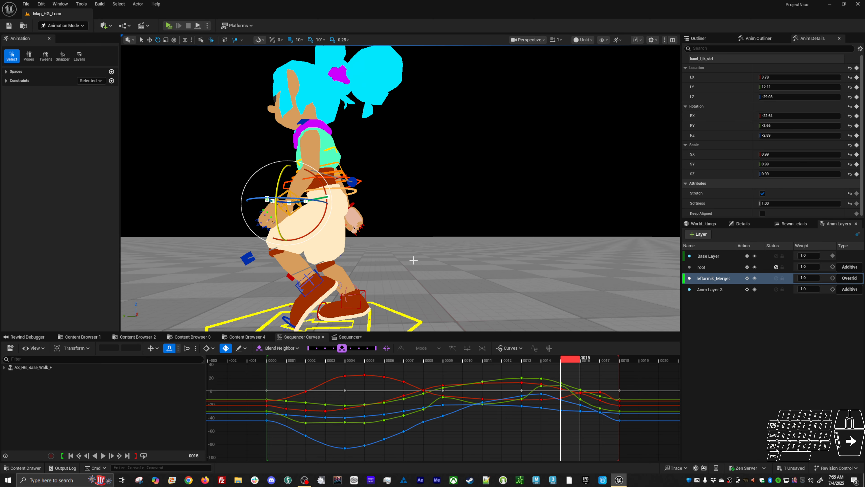
Step: Step back and forth around frames 14 and 15 in side view to examine the spacing of the left hand's swing
key(comma)
key(comma)
key(comma)
key(comma)
key(comma)
key(period)
key(period)
key(period)
key(period)
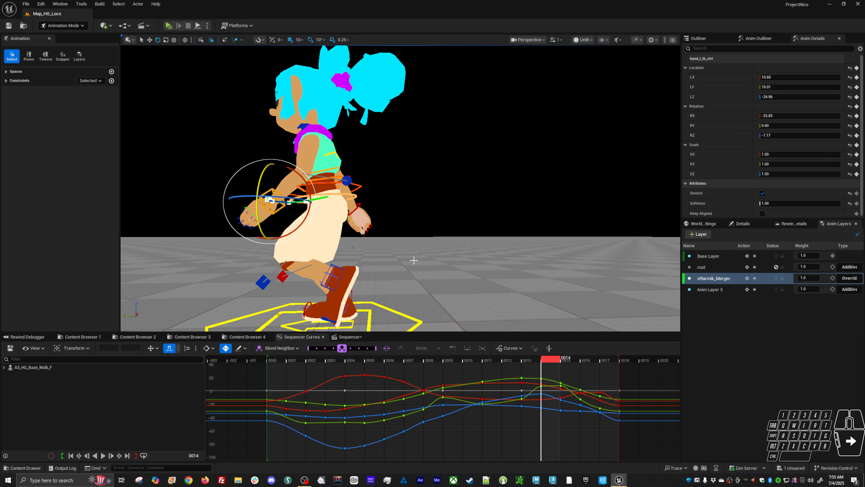
key(period)
key(comma)
key(period)
key(comma)
key(period)
key(comma)
key(period)
key(comma)
key(period)
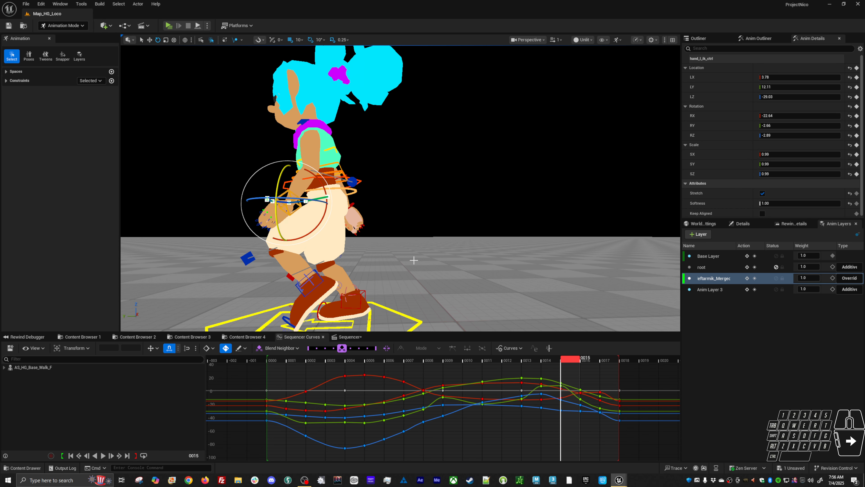
Step: Move the left hand at frame 15 to about LX 5.9, LY 14.6, LZ -27.7, checking it against frame 14 and the motion trail
key(w)
key(comma)
key(comma)
key(period)
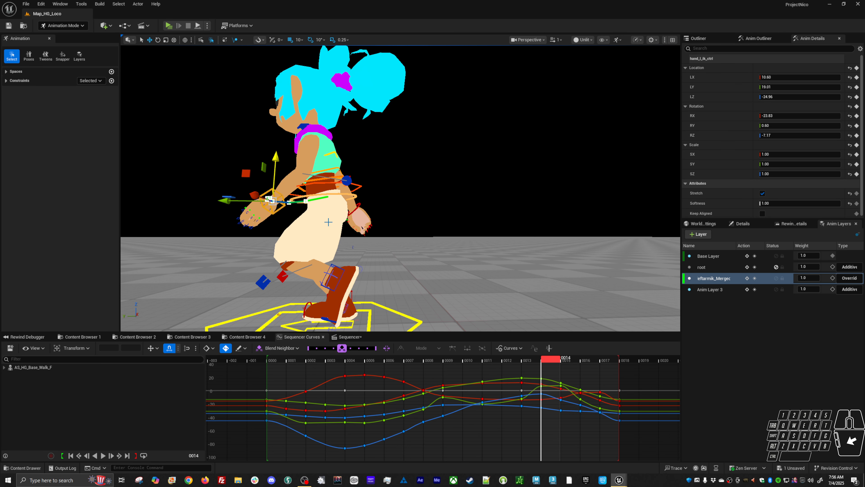
key(period)
alt+drag(301, 206, 303, 229)
alt+middle_drag(302, 206, 259, 206)
alt+right_drag(302, 206, 317, 222)
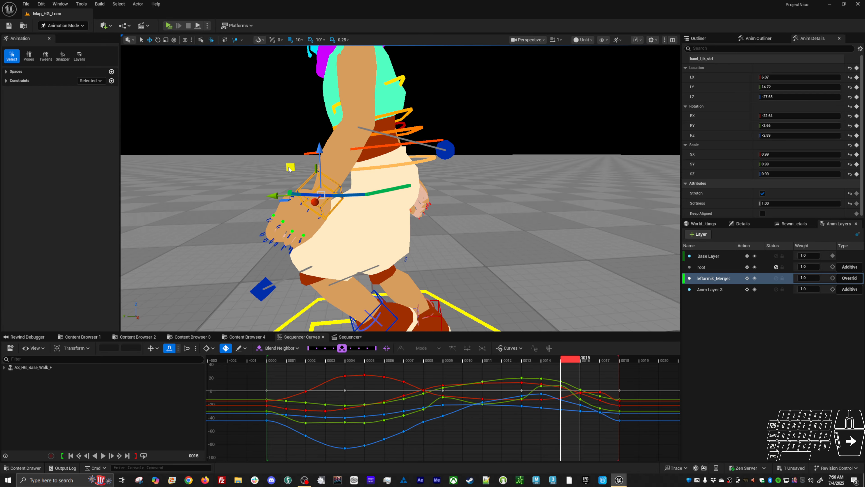
key(comma)
key(period)
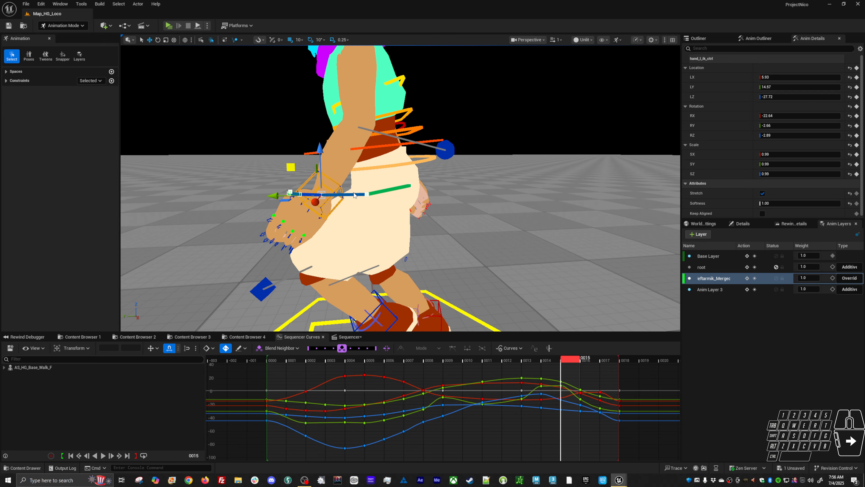
key(comma)
key(period)
Step: Compare the hand's spacing up to frame 17 and move it at frame 14 to about LX 11.2, LY 19.5, LZ -24.8
key(period)
key(period)
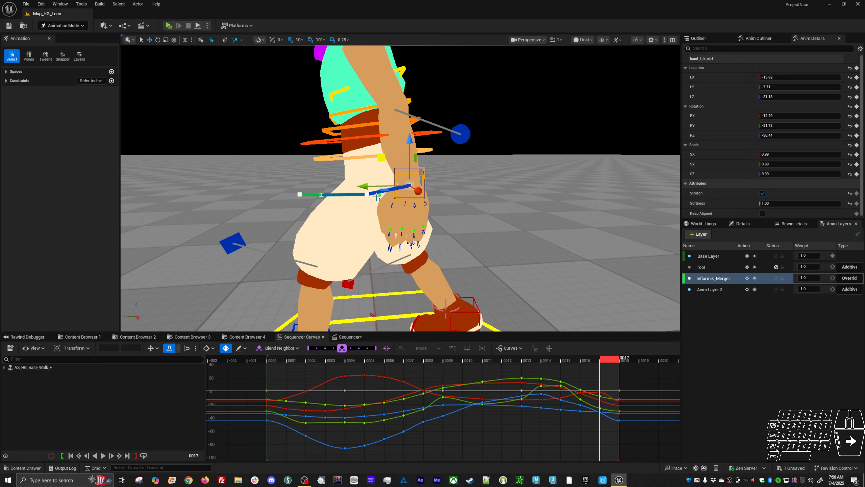
key(comma)
key(comma)
key(comma)
key(comma)
key(period)
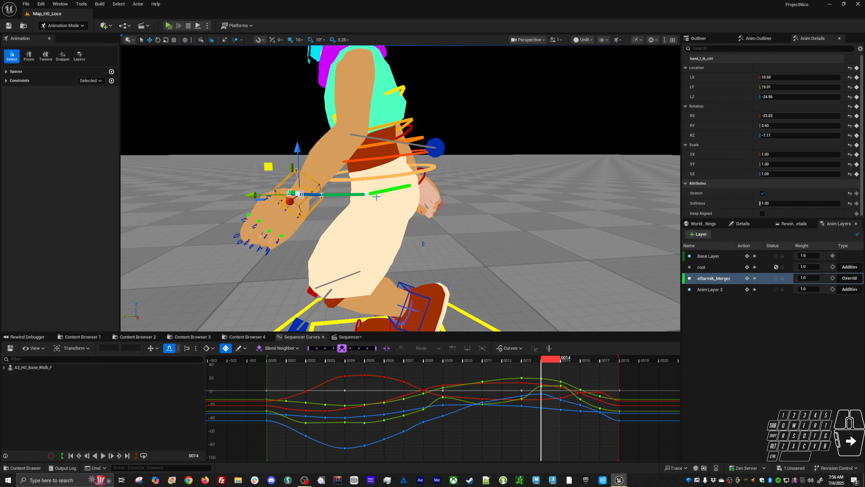
key(period)
key(comma)
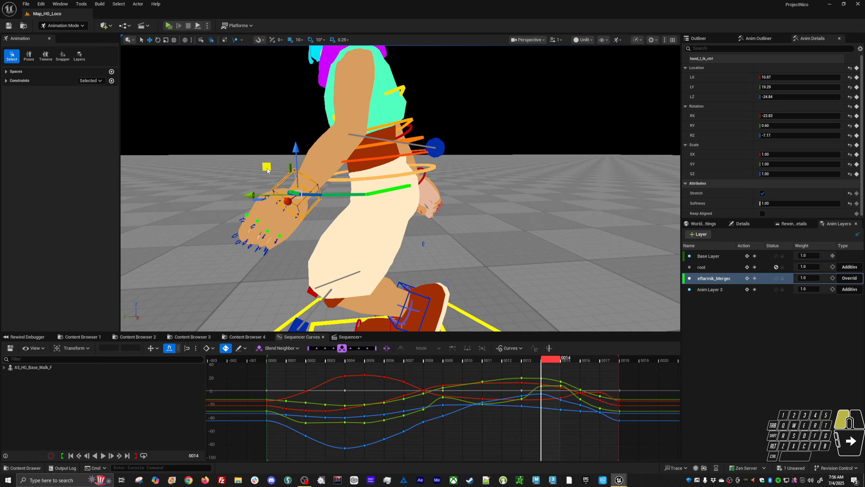
key(comma)
key(period)
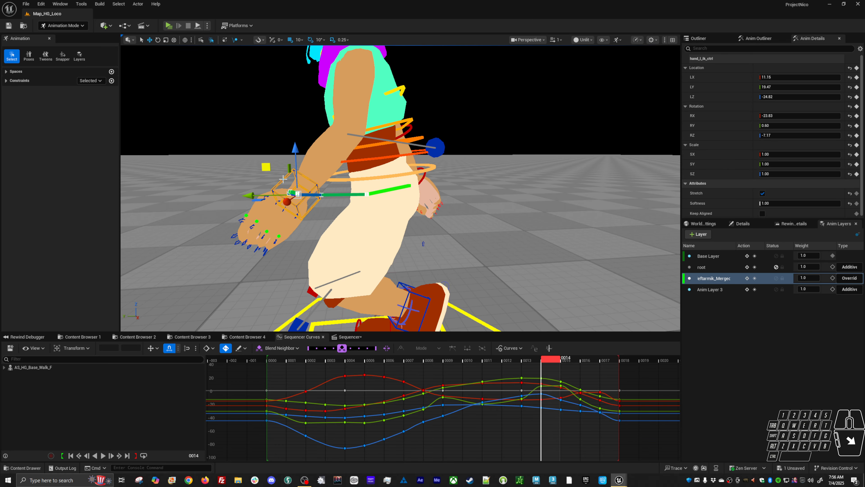
Step: Nudge the left hand at frame 15 to about LX 6.4, LY 15.1, LZ -27.5
key(period)
key(period)
key(comma)
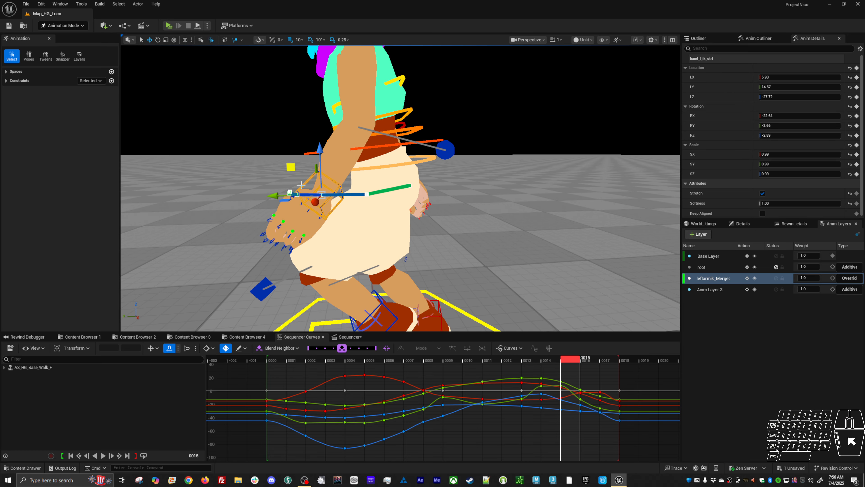
drag(292, 169, 291, 171)
Step: Play the walk cycle and view it from the side, front and back to examine the left hand's swing
key(space)
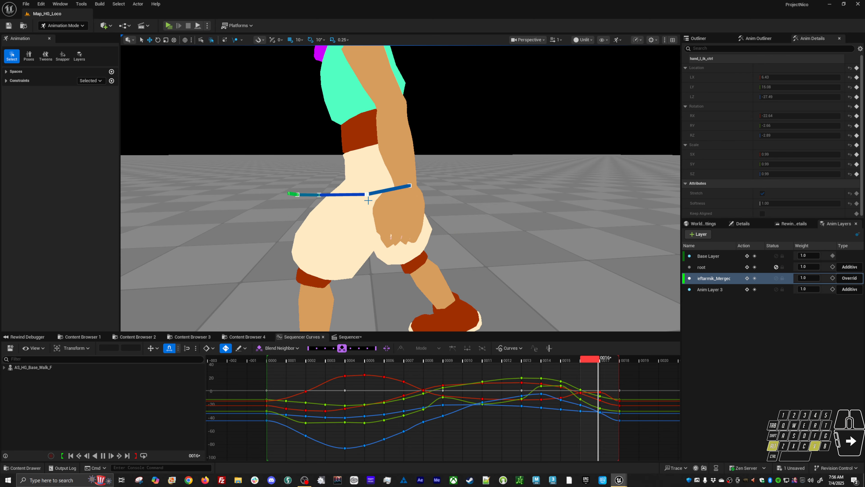
alt+right_drag(397, 211, 344, 200)
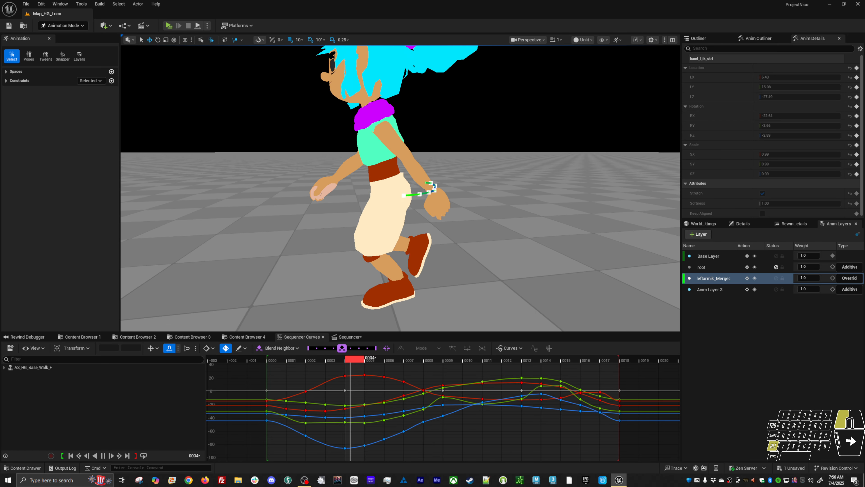
alt+drag(396, 211, 502, 196)
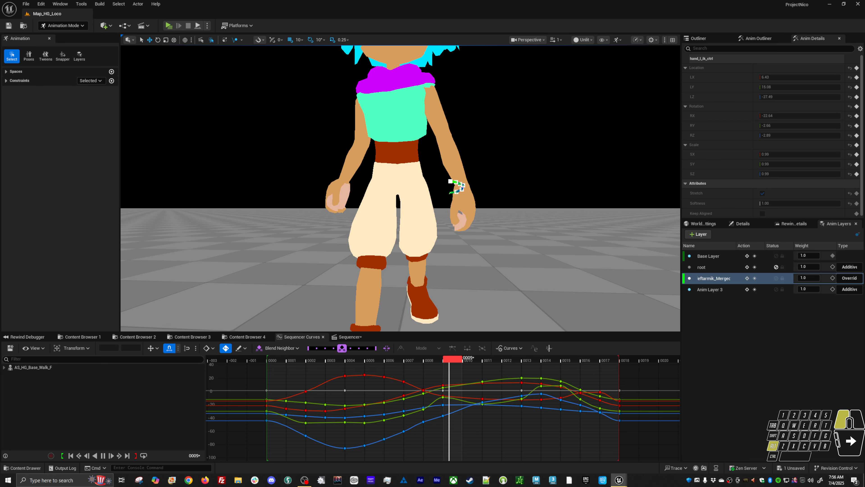
alt+right_drag(396, 205, 344, 201)
alt+drag(397, 204, 290, 203)
alt+drag(417, 253, 324, 251)
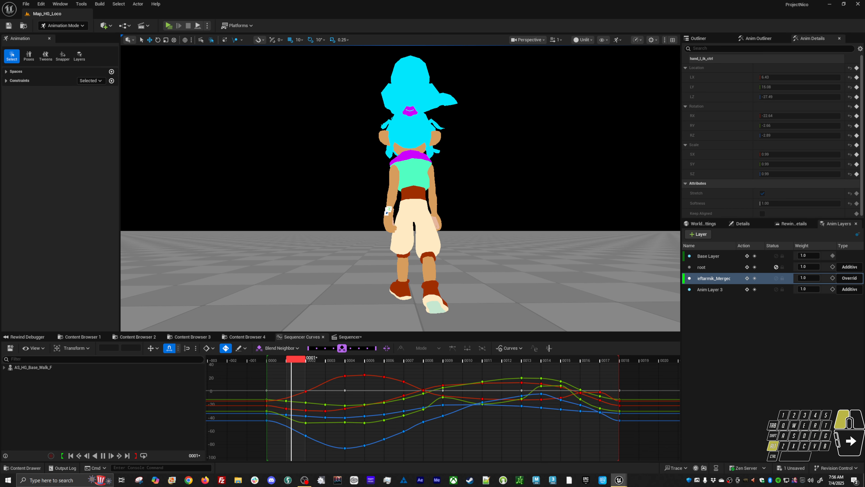
alt+right_drag(463, 264, 518, 262)
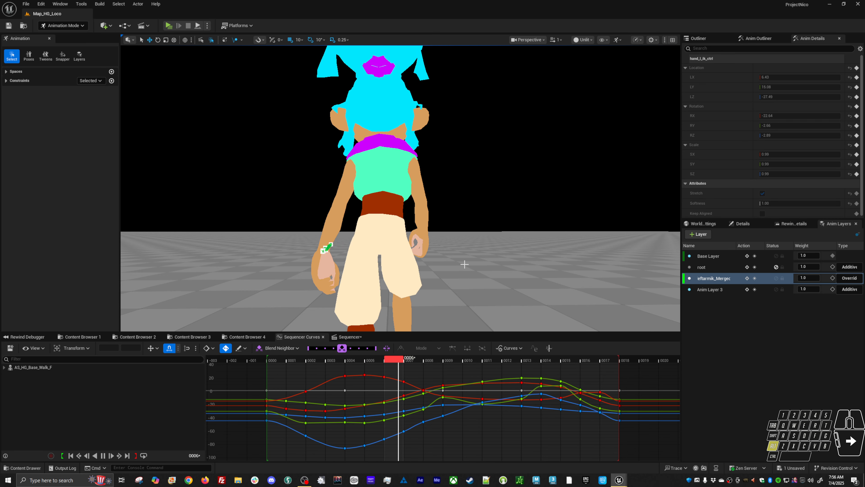
alt+middle_drag(463, 264, 531, 232)
alt+right_drag(464, 264, 508, 264)
alt+drag(464, 264, 501, 288)
key(space)
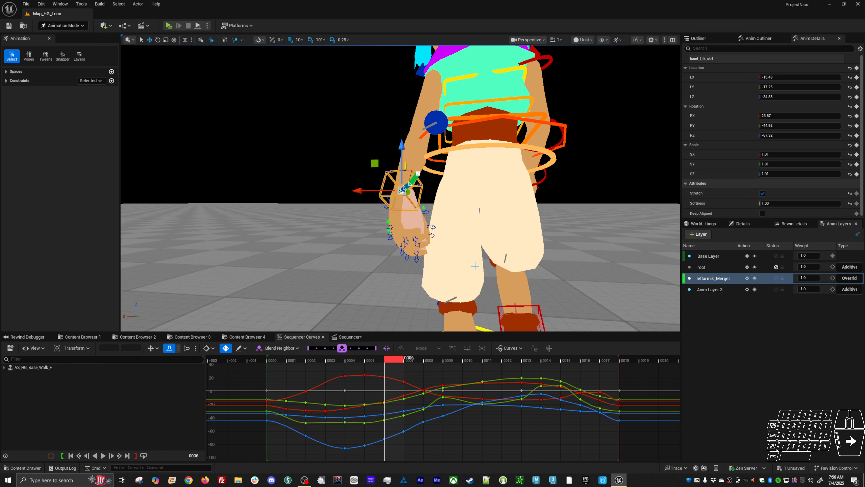
Step: Step back and forth through the start of the cycle from behind to examine the left hand's path around frames 1 to 4
key(Left)
key(Left)
key(Left)
key(Left)
key(Left)
key(Left)
key(Left)
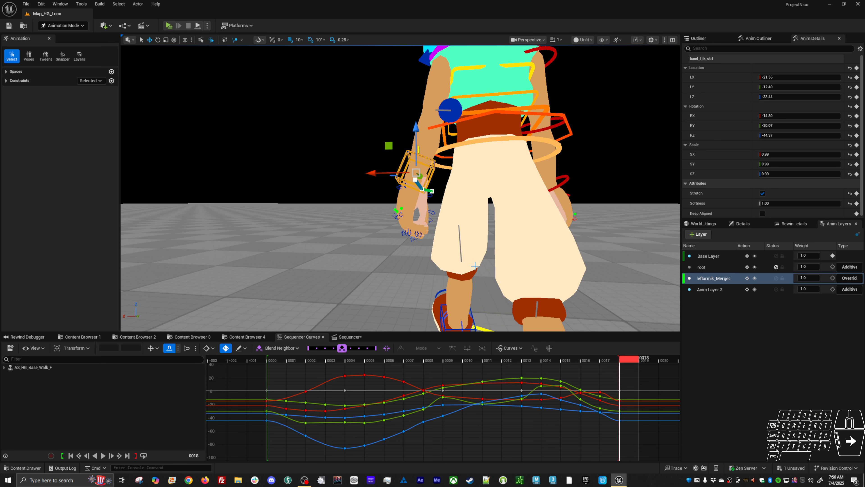
key(Right)
key(Right)
key(Right)
key(Right)
key(Right)
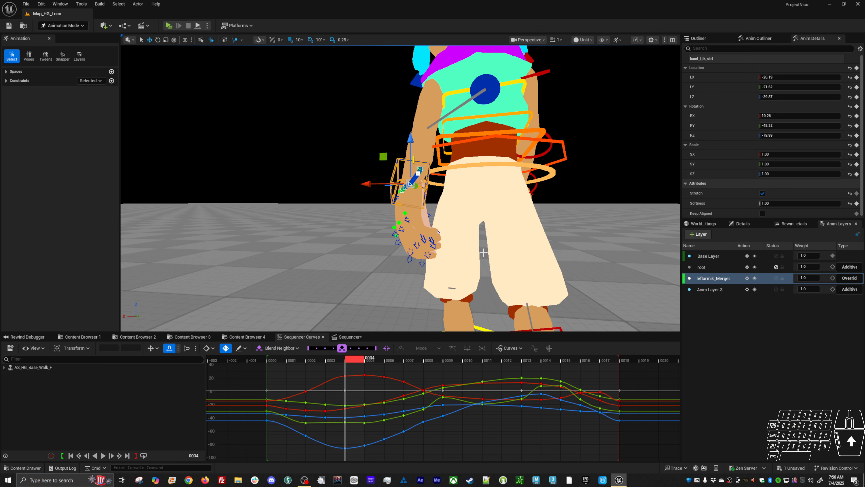
key(Left)
key(Left)
key(Left)
key(Right)
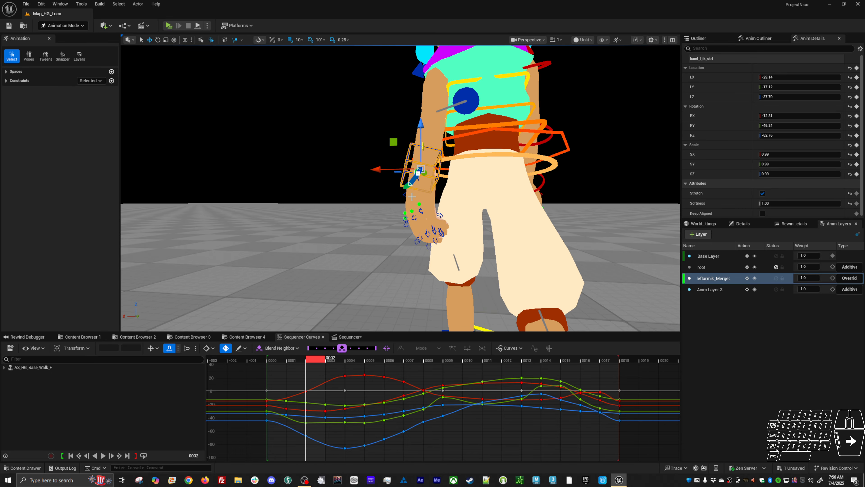
key(Right)
Step: Add a new additive animation layer for the left hand control and reselect that control
click(715, 290)
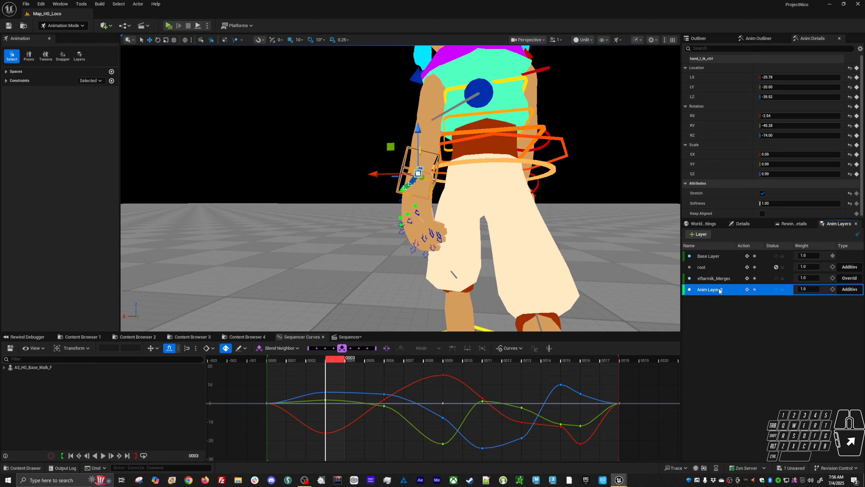
click(701, 235)
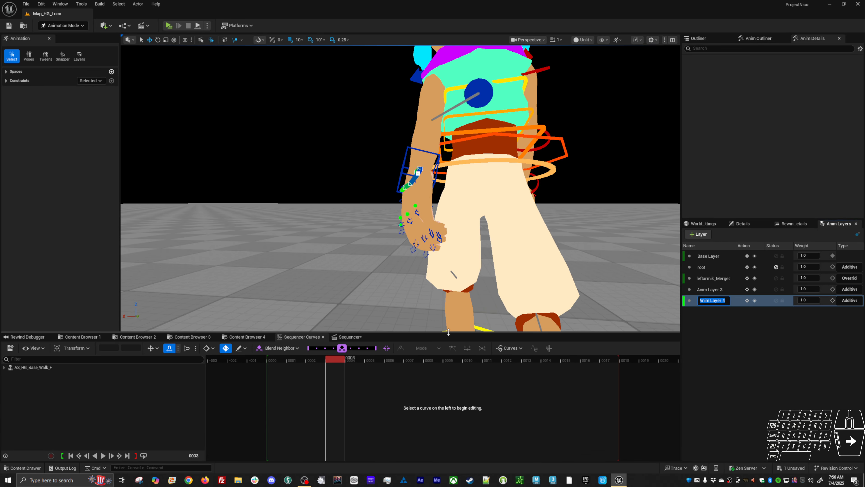
click(428, 152)
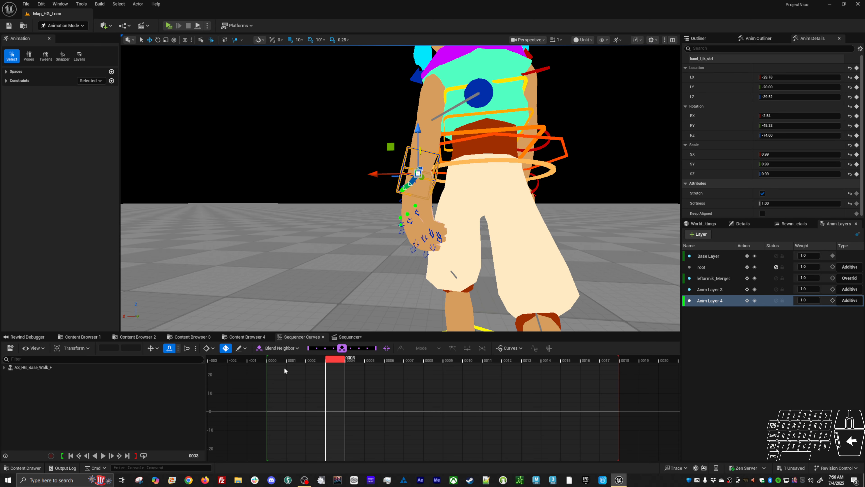
Step: Key the left hand control on the new layer at each frame from 0 to 4
click(277, 360)
drag(277, 360, 308, 371)
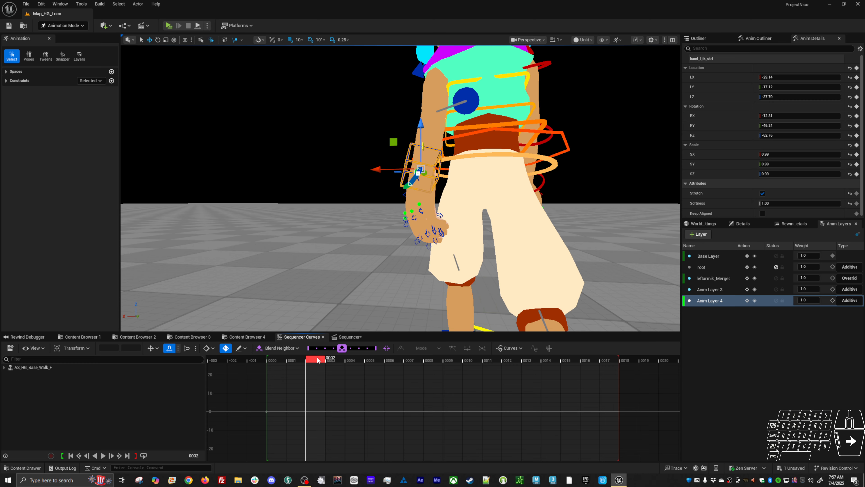
drag(317, 356, 343, 360)
key(s)
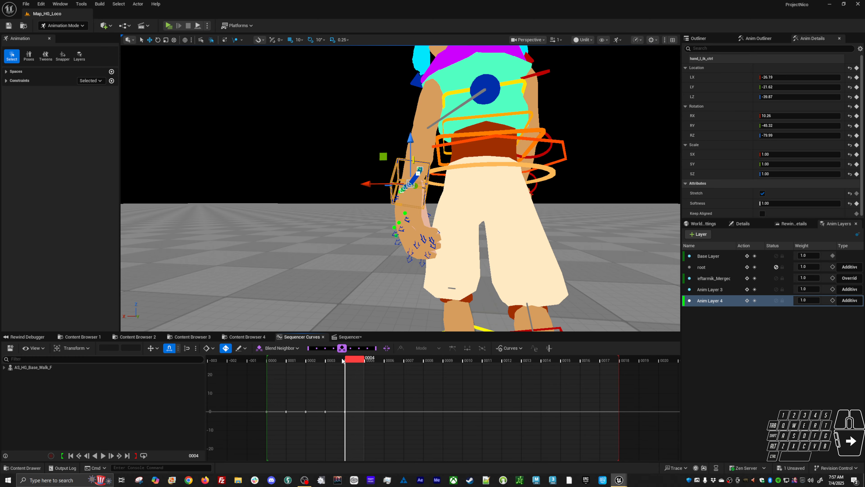
Step: Compare frames 2 to 4 and move the left hand at frame 3 to about LX -30.3, LY -19.1, LZ -40.3
key(Left)
key(Left)
key(Right)
key(Left)
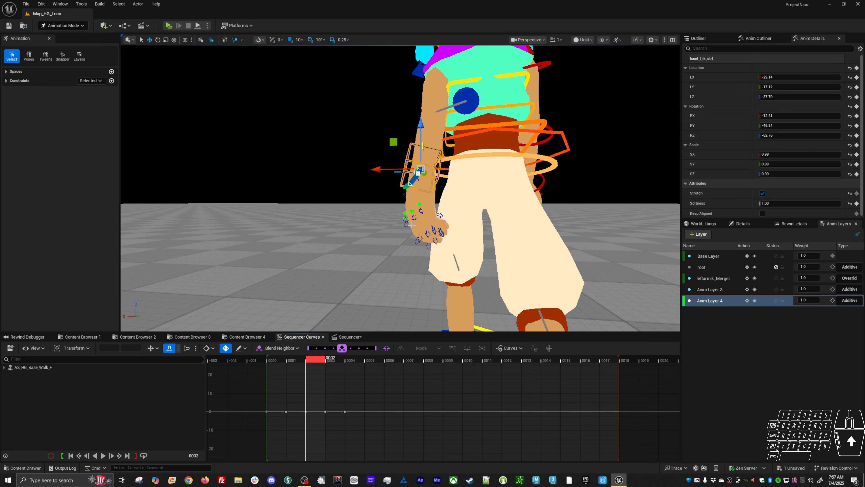
key(Right)
drag(397, 174, 401, 177)
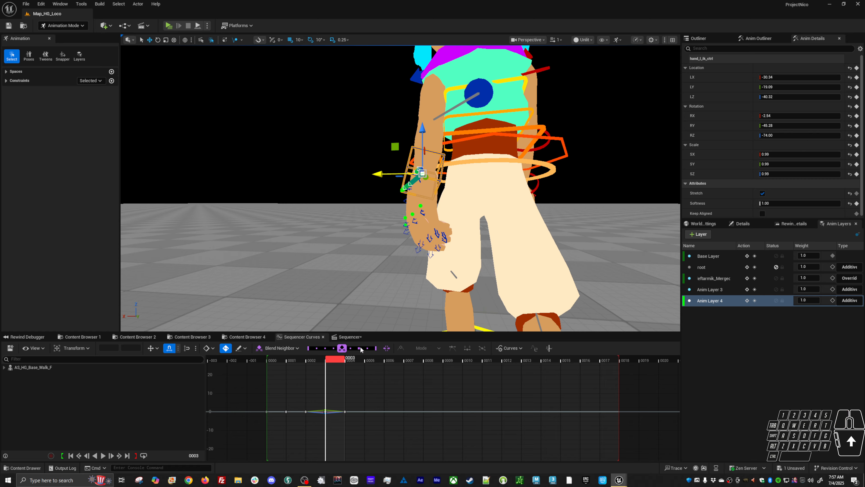
Step: Shift the new layer's frame 4 key to frame 6 and nudge the hand at frame 3 to about LX -30.7, LY -18.7, LZ -40.5
drag(334, 361, 391, 363)
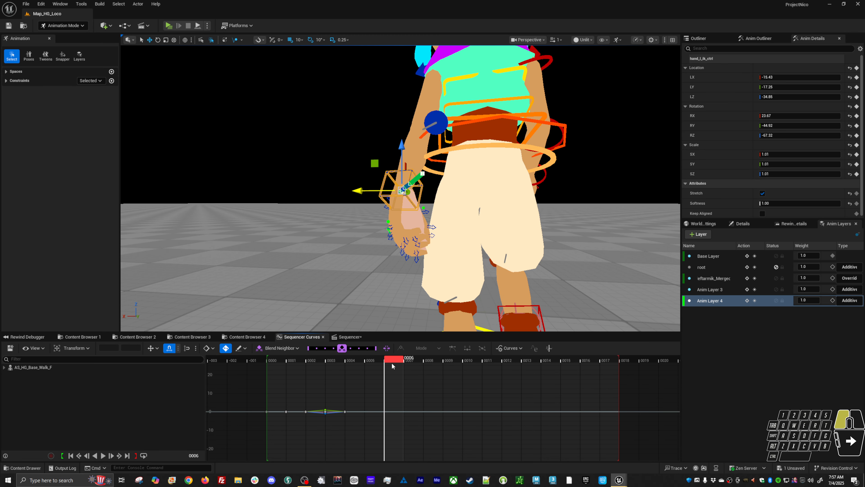
click(345, 411)
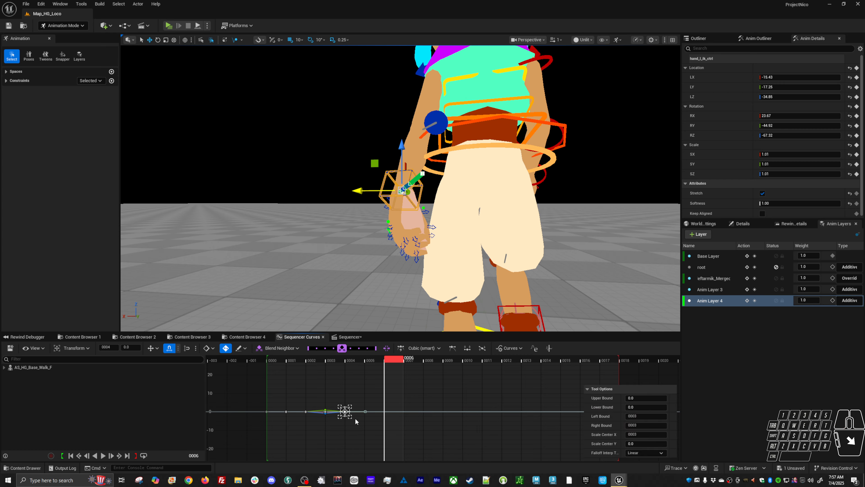
key(q)
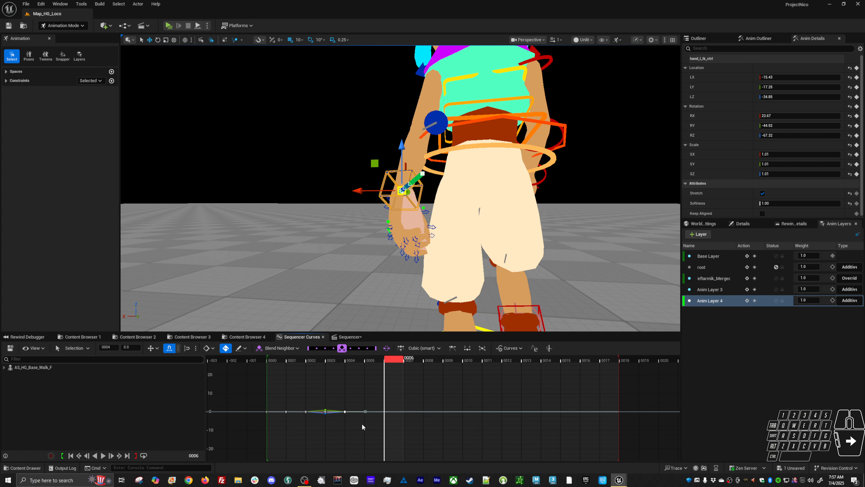
shift+middle_drag(362, 424, 396, 420)
mouse_move(336, 357)
mouse_down()
mouse_move(328, 360)
mouse_move(386, 360)
mouse_move(315, 360)
mouse_move(325, 359)
mouse_up()
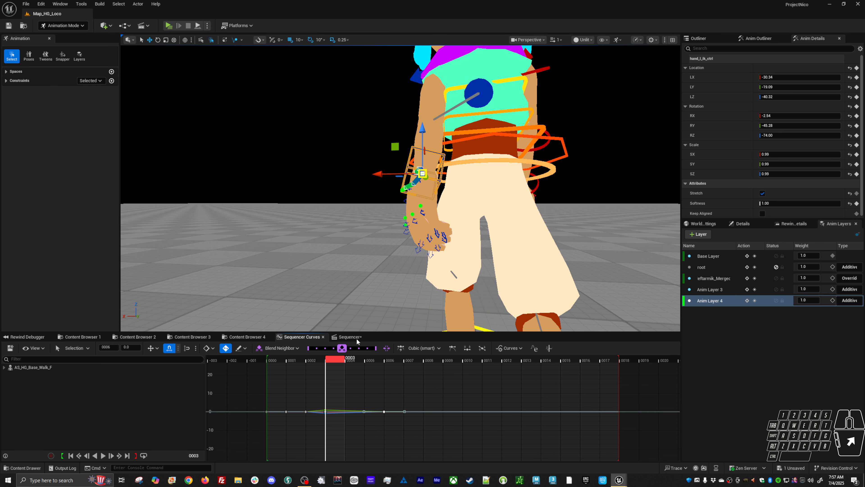
drag(396, 176, 425, 158)
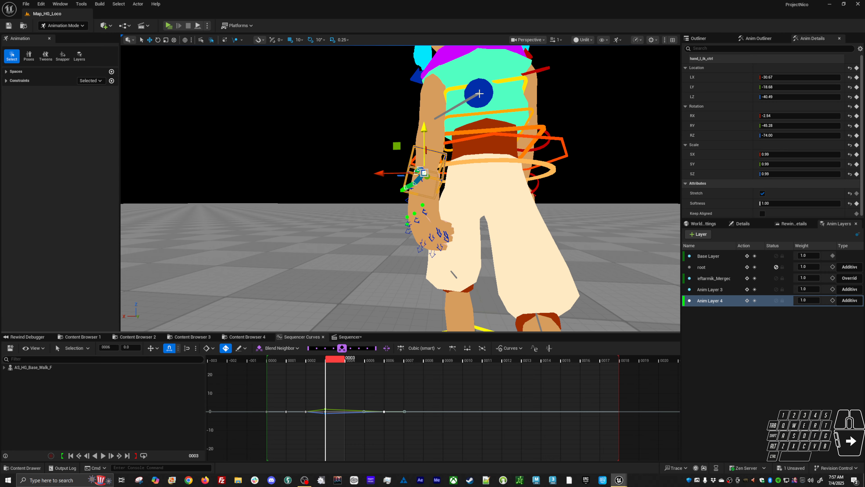
Step: Play the walk cycle from the front and toggle the new layer's mute to compare the left hand's motion
key(space)
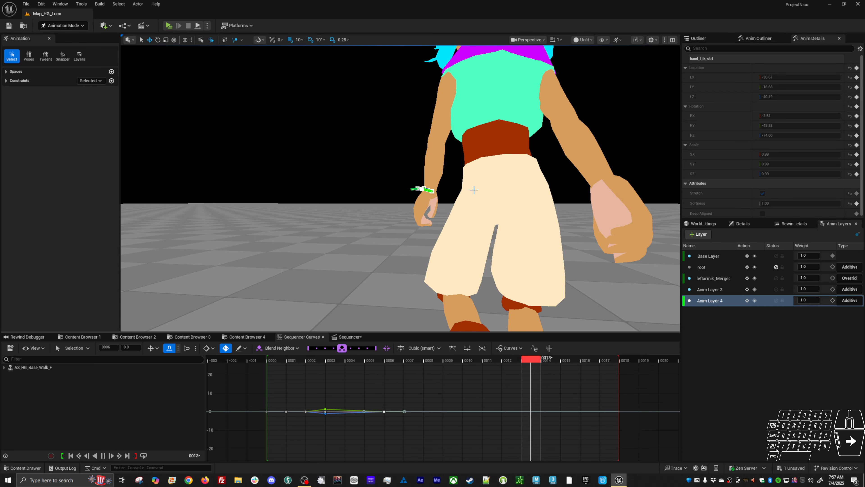
alt+drag(473, 190, 671, 189)
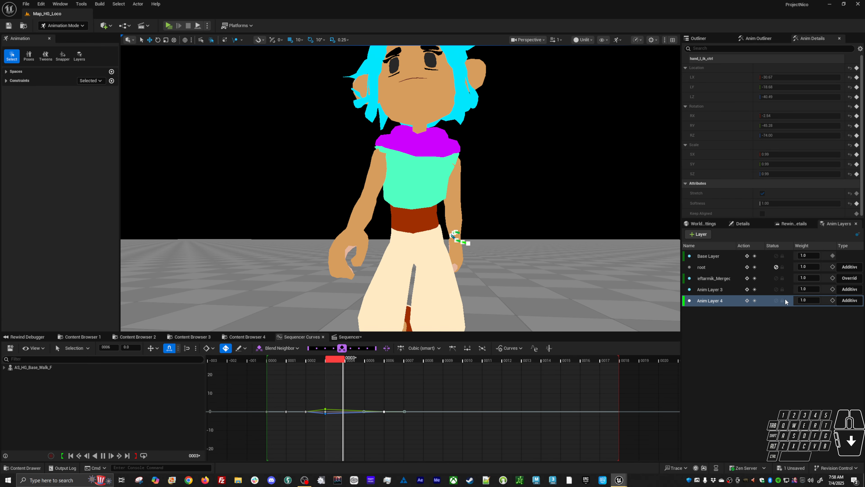
click(776, 301)
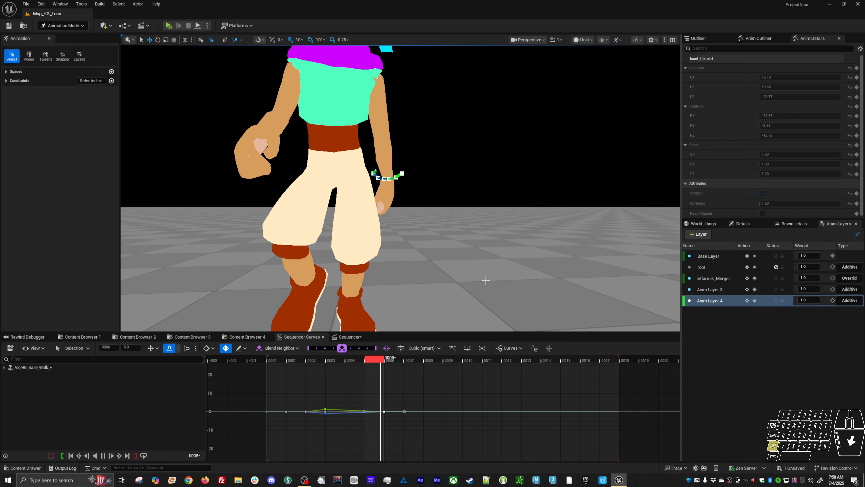
Step: Examine the left arm's swing during playback from the side and rear, both close up and from a distance
alt+drag(456, 298, 392, 299)
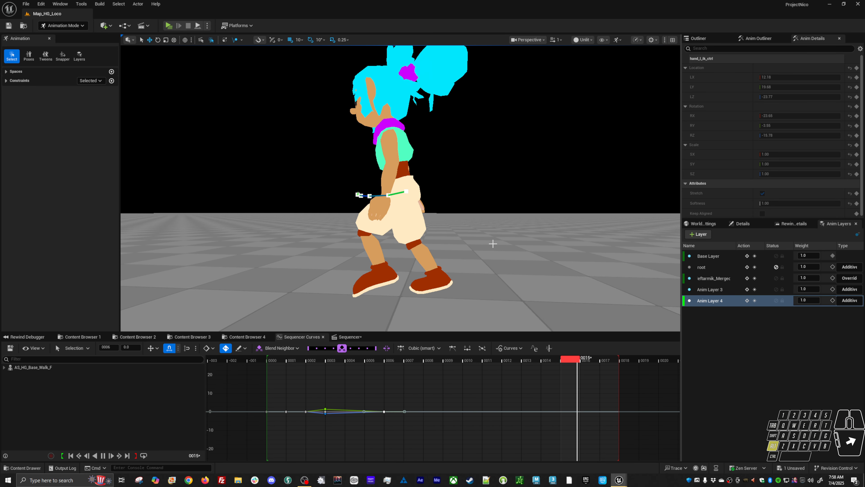
alt+drag(493, 244, 545, 244)
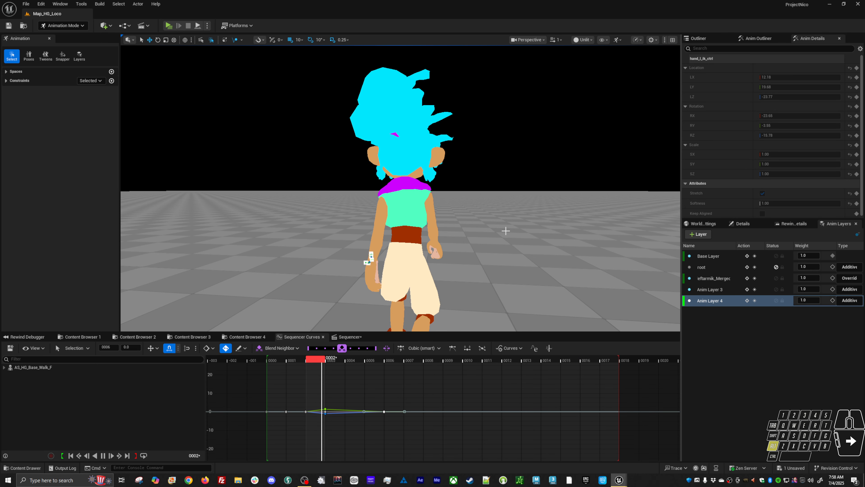
alt+drag(546, 244, 780, 248)
alt+drag(450, 216, 580, 216)
alt+scroll(444, 206, up, 5)
alt+scroll(445, 206, down, 4)
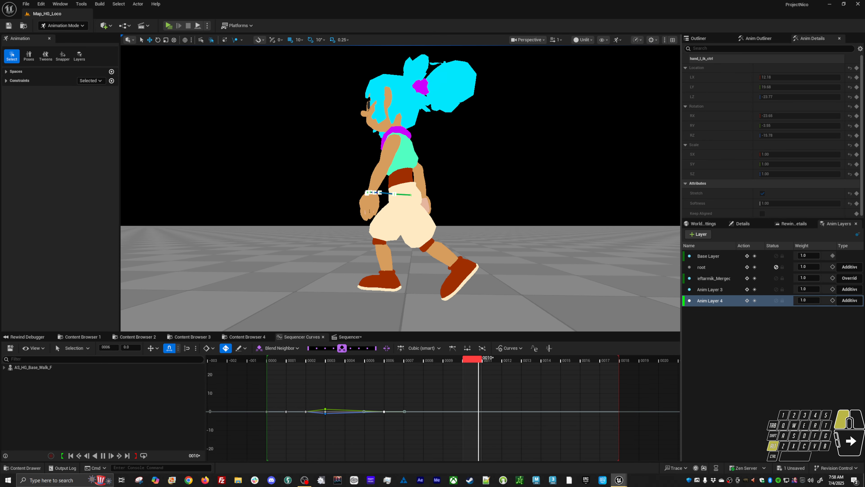
alt+drag(445, 206, 503, 209)
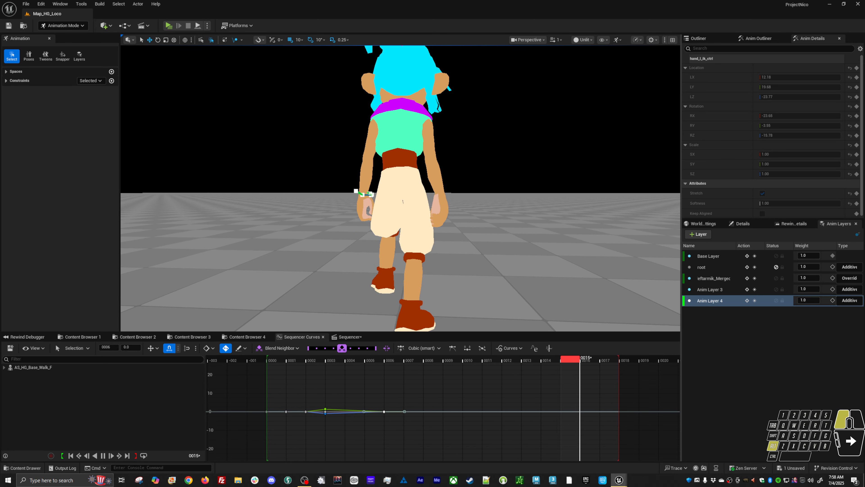
alt+scroll(442, 201, up, 4)
alt+scroll(442, 201, down, 4)
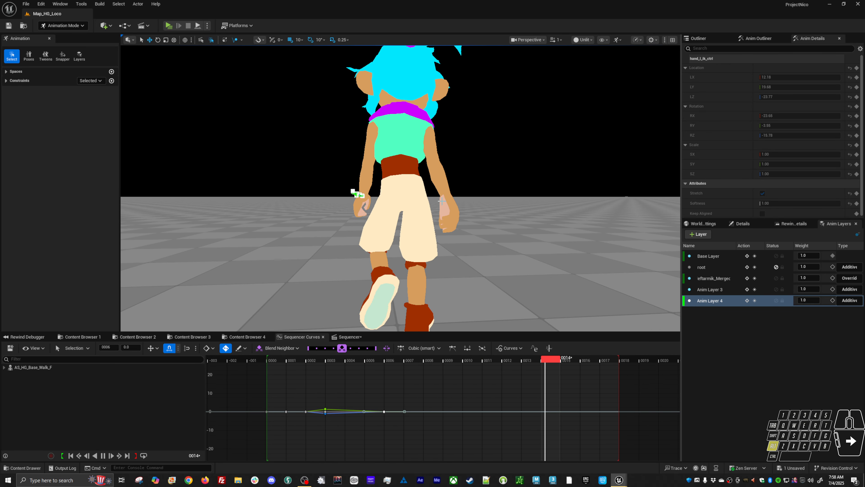
key(space)
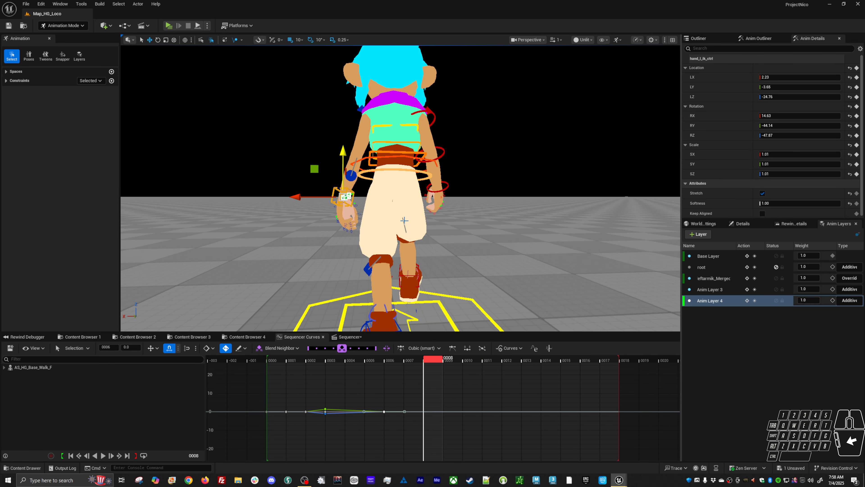
Step: Step backward and scrub across the cycle from behind to examine the left hand's arc against the motion trail
key(comma)
key(comma)
key(comma)
key(comma)
key(comma)
key(comma)
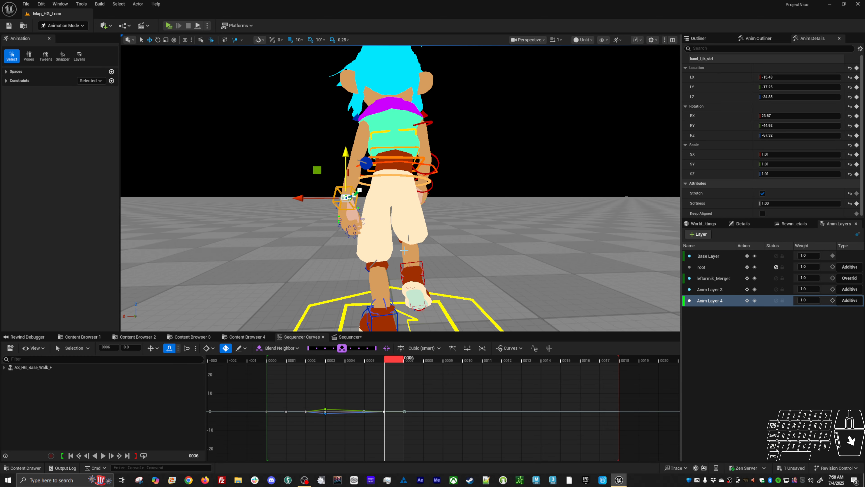
drag(402, 364, 592, 357)
drag(277, 357, 287, 376)
Step: Play the walk cycle from a raised rear view and check the left hand's position around frames 7 to 9
key(space)
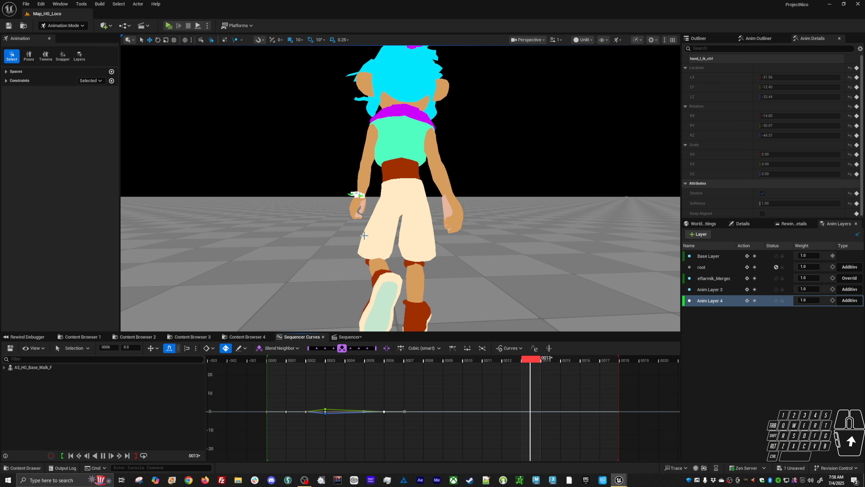
alt+drag(313, 194, 325, 247)
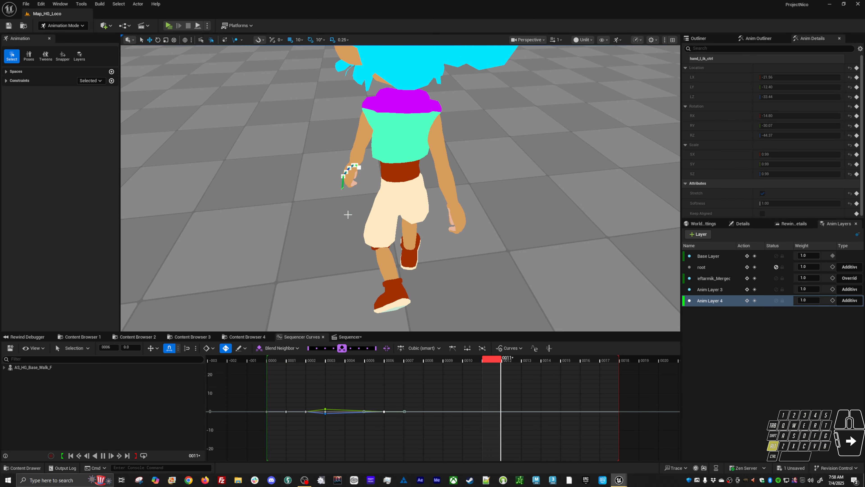
key(space)
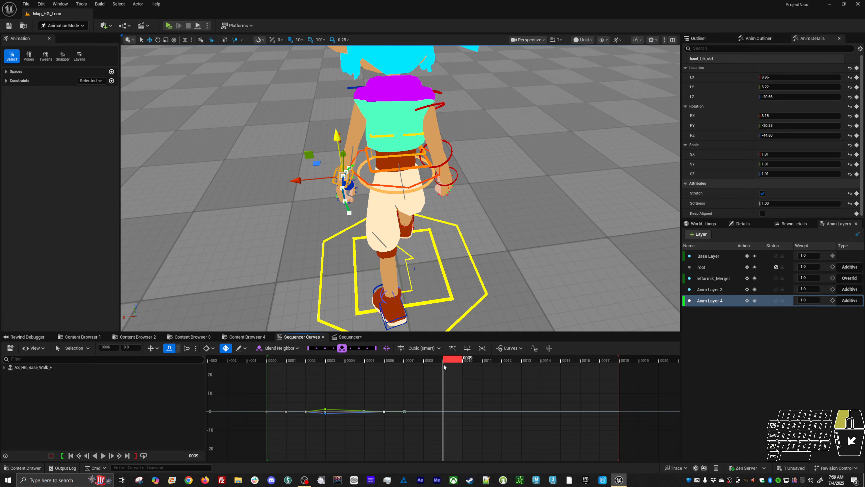
key(Left)
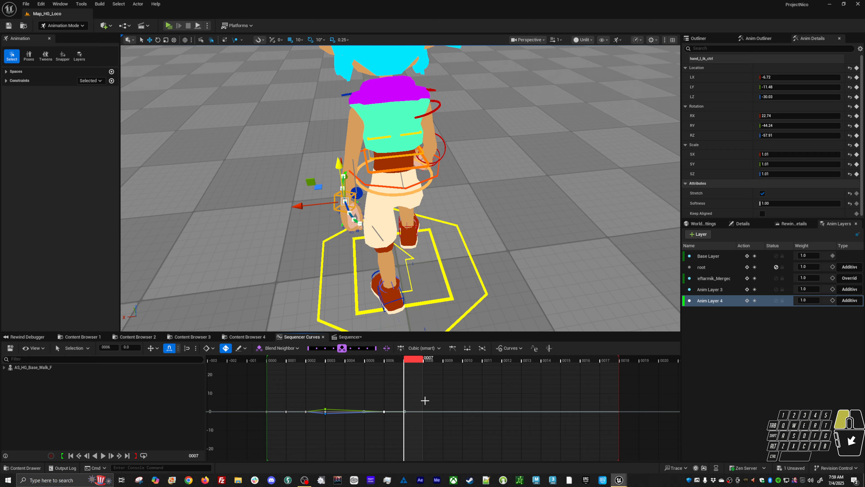
Step: Shift the left hand's Anim Layer 4 keys from frame 6 to frame 5 and move the hand outward at frame 9
click(397, 379)
shift+middle_drag(388, 424, 377, 424)
drag(419, 361, 455, 361)
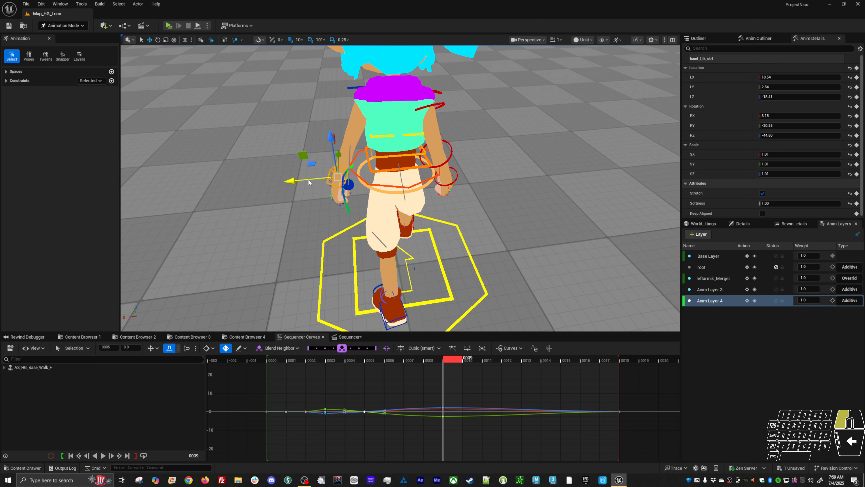
Step: Zero the left hand's Anim Layer 4 offset at frame 14 and raise the hand at frame 9, judging it from behind
drag(460, 361, 548, 386)
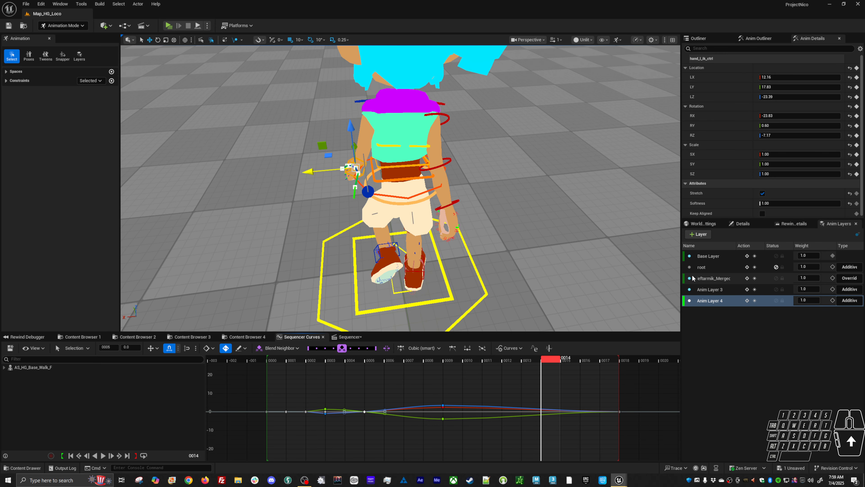
click(755, 301)
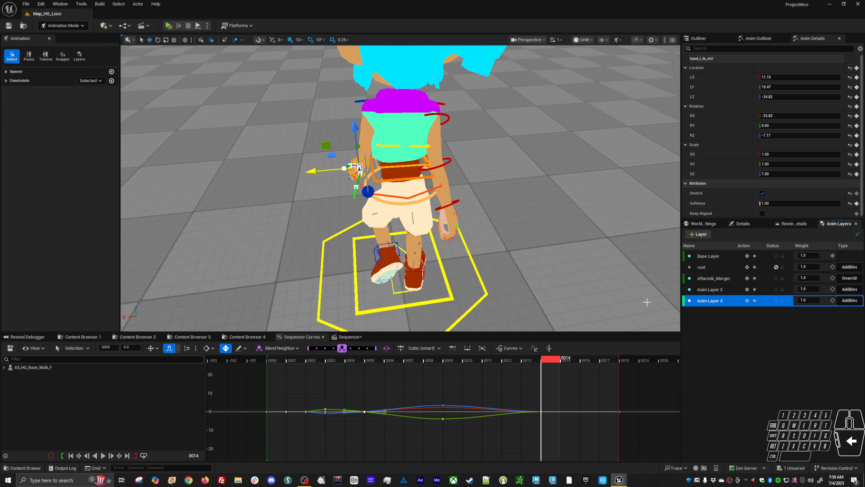
key(space)
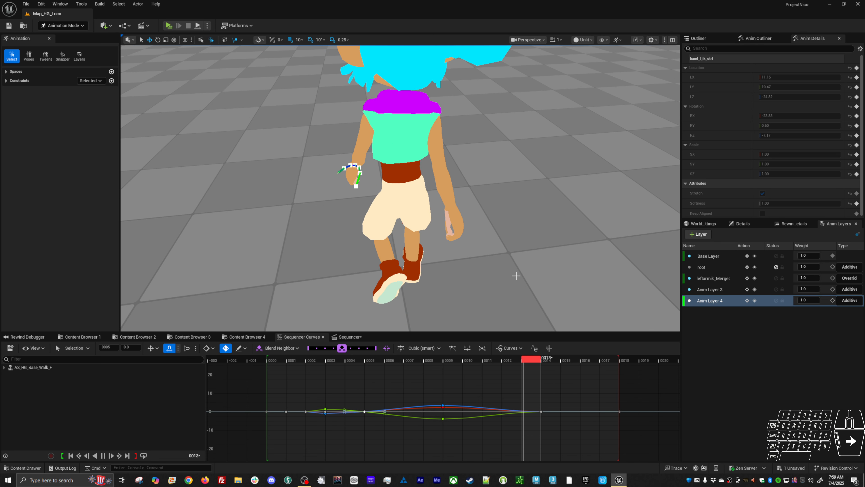
alt+drag(516, 275, 515, 221)
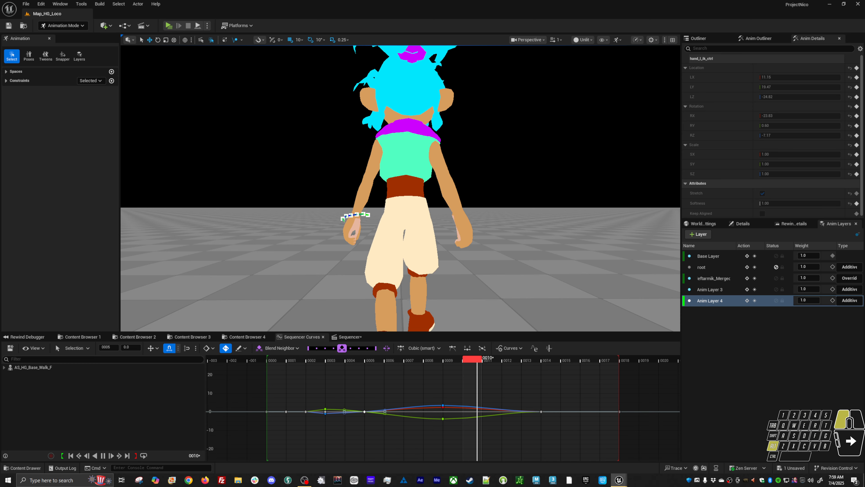
key(alt+v)
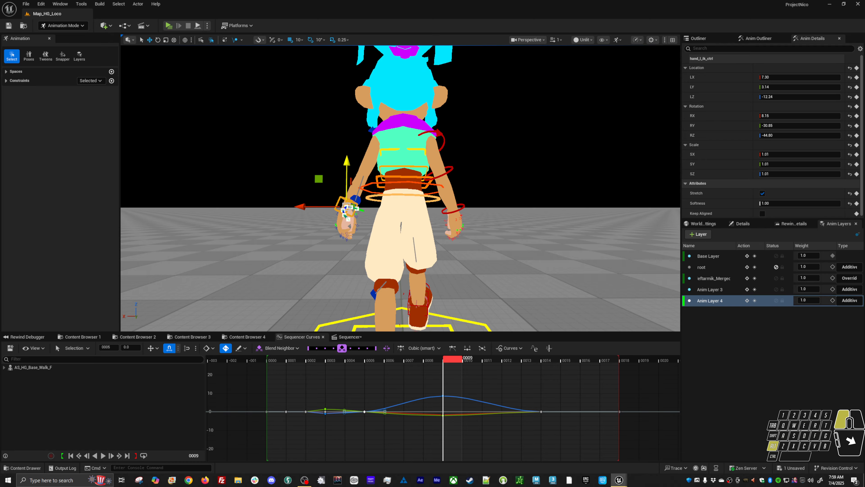
Step: Play the walk cycle and examine the left hand's arc from the side and the front
alt+drag(293, 222, 391, 233)
key(alt+v)
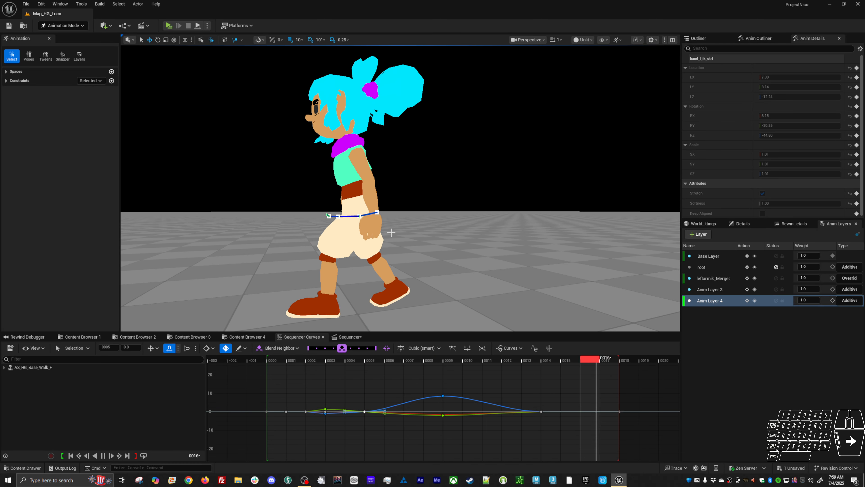
alt+drag(377, 251, 467, 247)
key(alt+v)
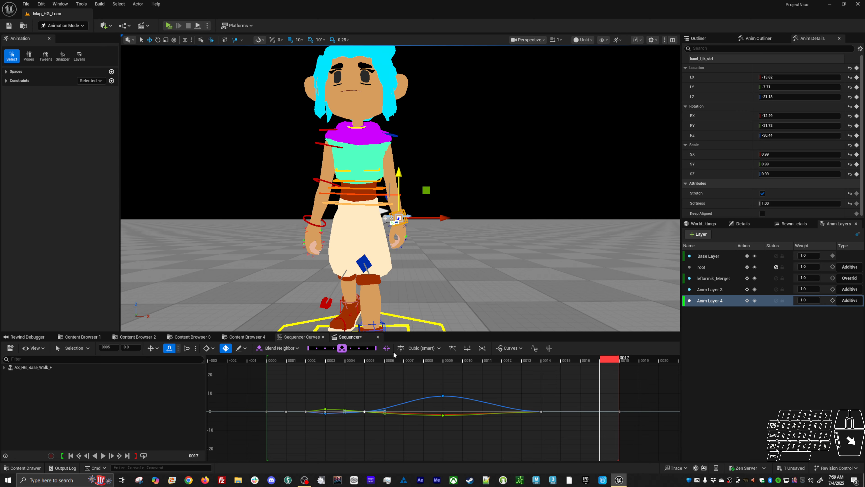
Step: Select the left hand control at frame 16 and move it inward toward the body on Anim Layer 4
drag(451, 364, 582, 362)
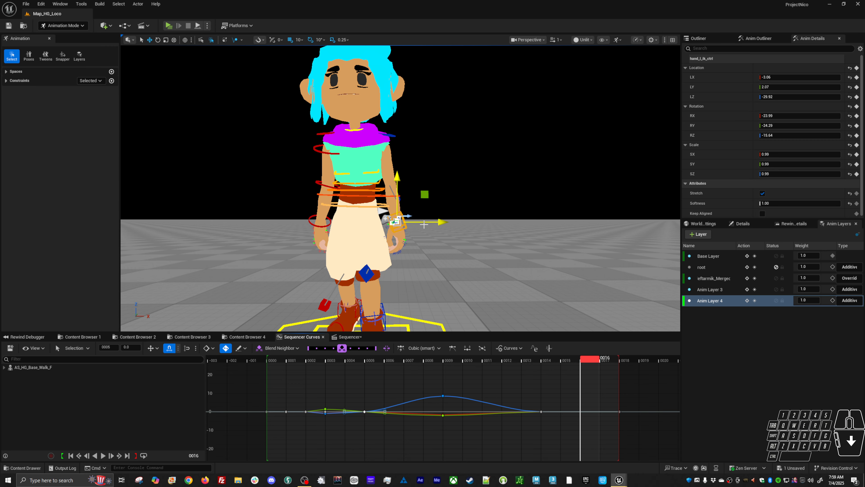
click(412, 229)
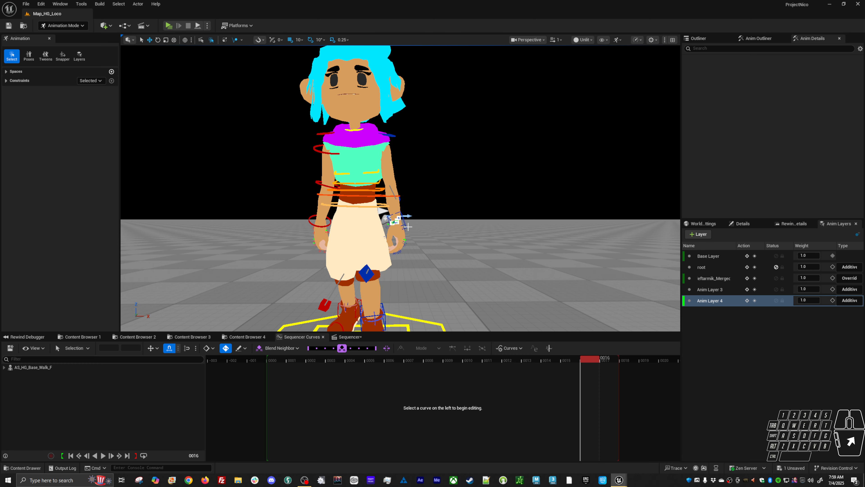
click(407, 226)
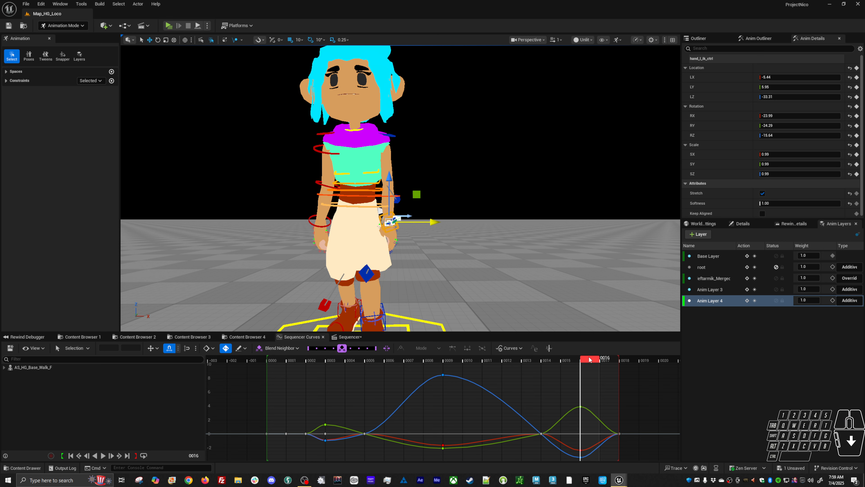
Step: Play the walk cycle and view the left hand's swing from behind
key(space)
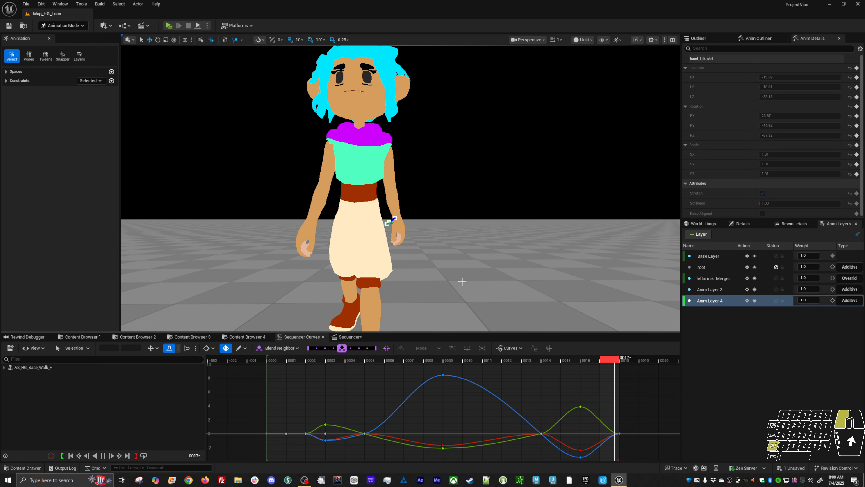
mouse_move(462, 281)
alt+mouse_down()
mouse_move(327, 273)
mouse_move(240, 292)
mouse_move(243, 281)
mouse_move(463, 281)
alt+mouse_up()
key(space)
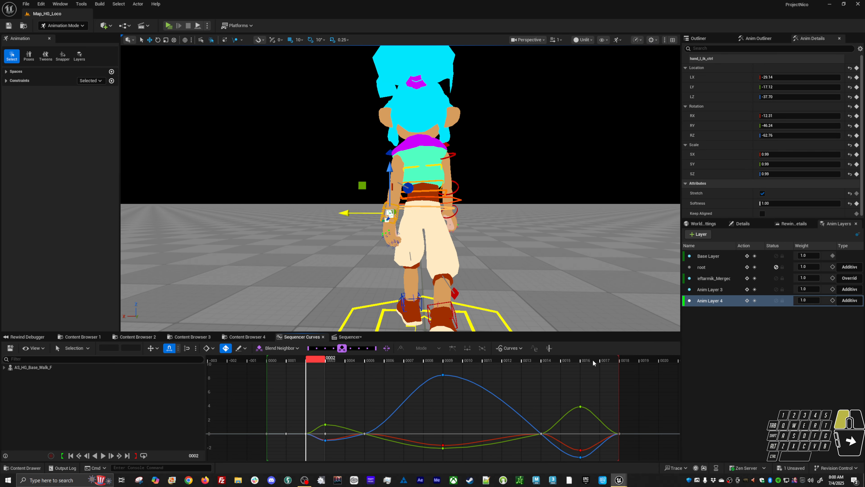
Step: Give the left hand matching inward offsets at frames 0 and 18, and play the loop
drag(586, 362, 635, 358)
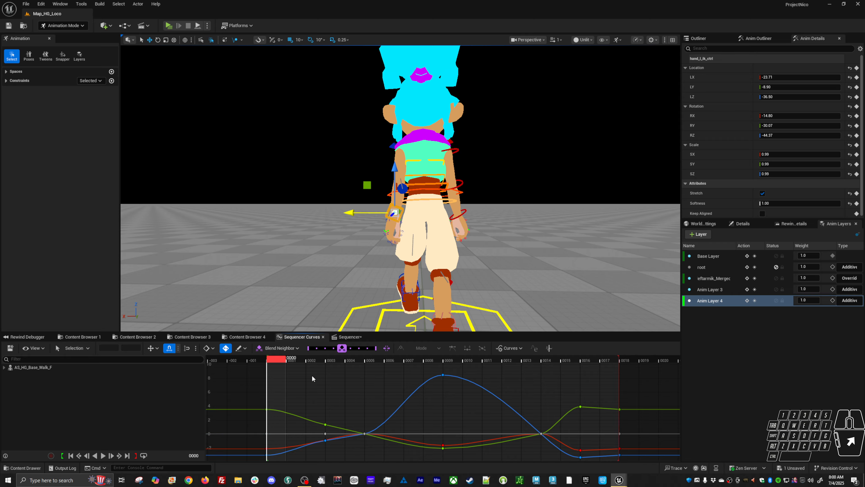
key(space)
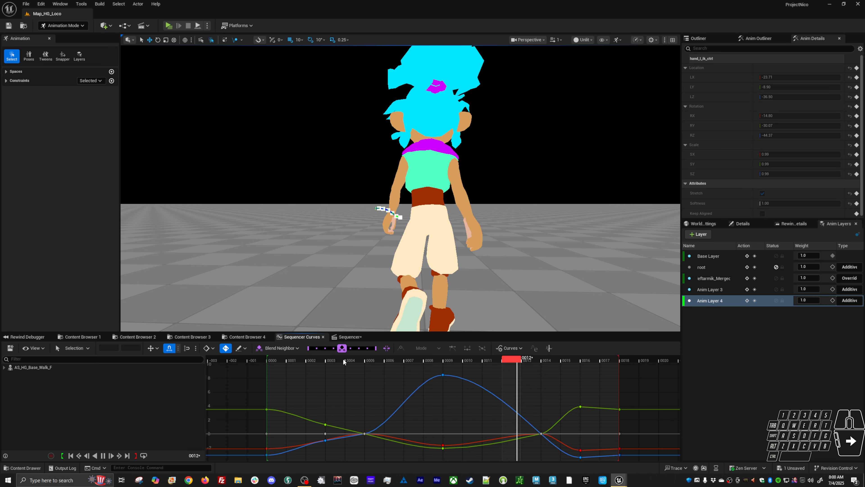
key(space)
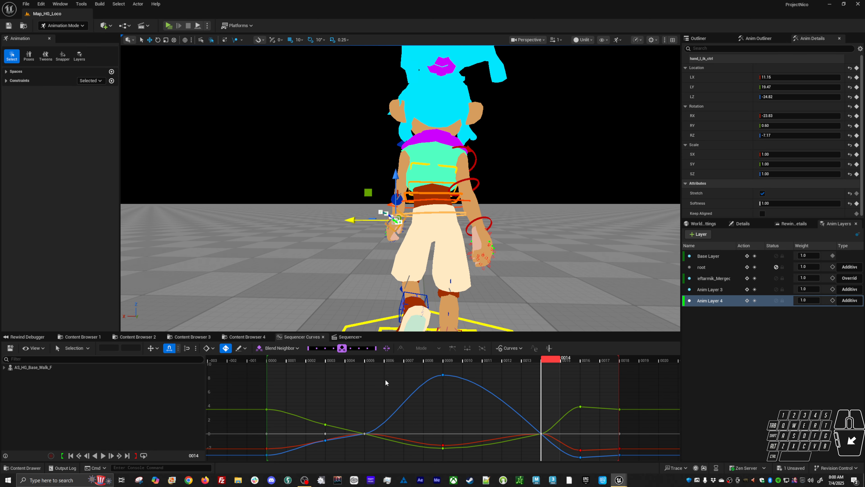
Step: Soften the left hand's additive offset at frame 16 to ease from frame 14 to 18, and play the loop
drag(324, 362, 565, 380)
key(Right)
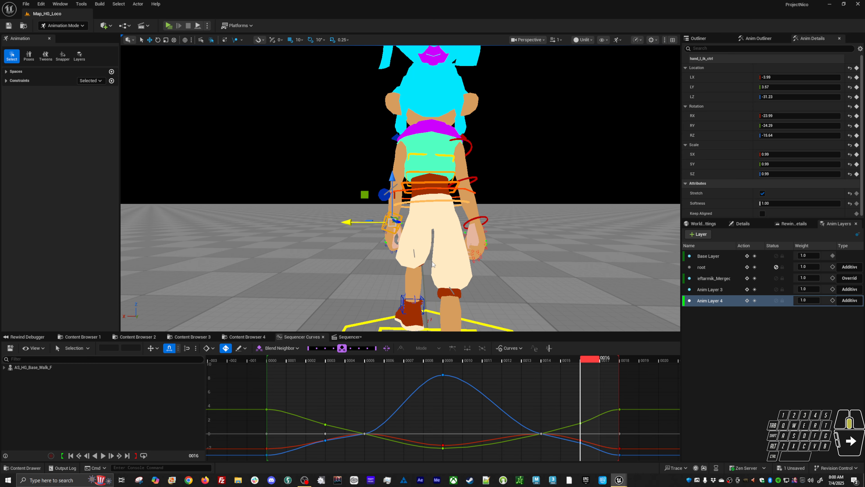
key(space)
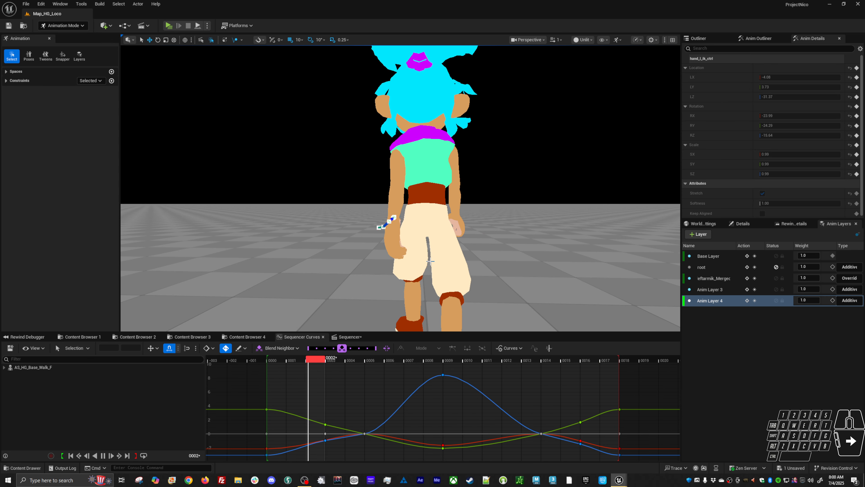
key(alt+v)
key(space)
Step: On the merged override layer, move the left arm's pole vector control inward to a location X of -34.00 at frame 13
drag(442, 359, 537, 371)
click(382, 197)
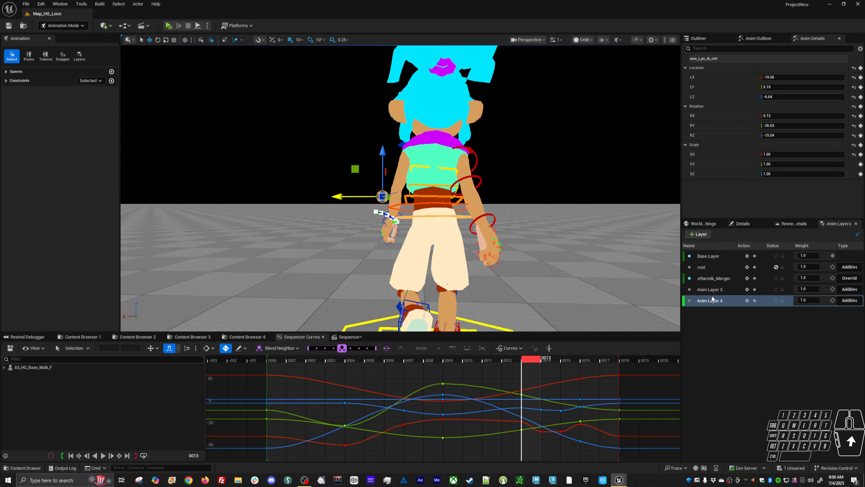
click(717, 279)
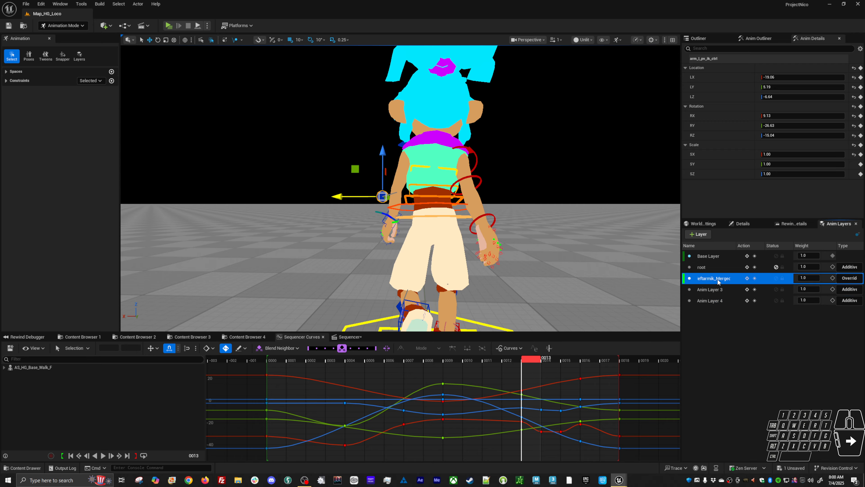
click(709, 292)
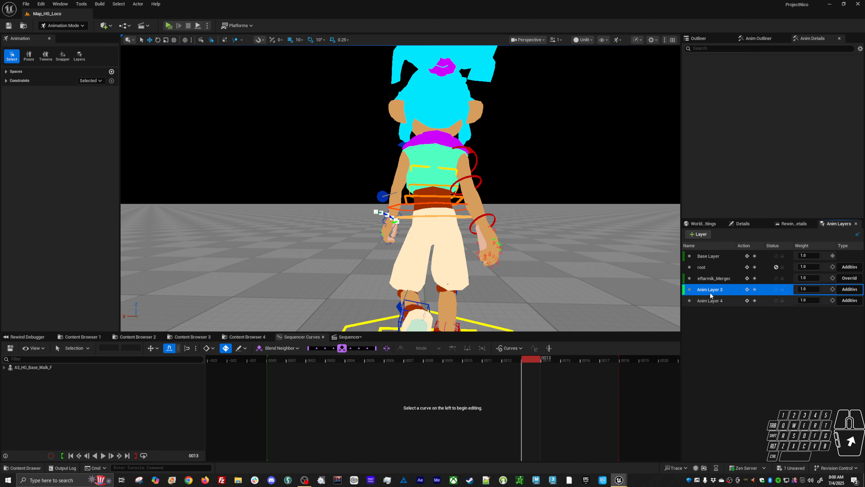
click(710, 279)
click(383, 196)
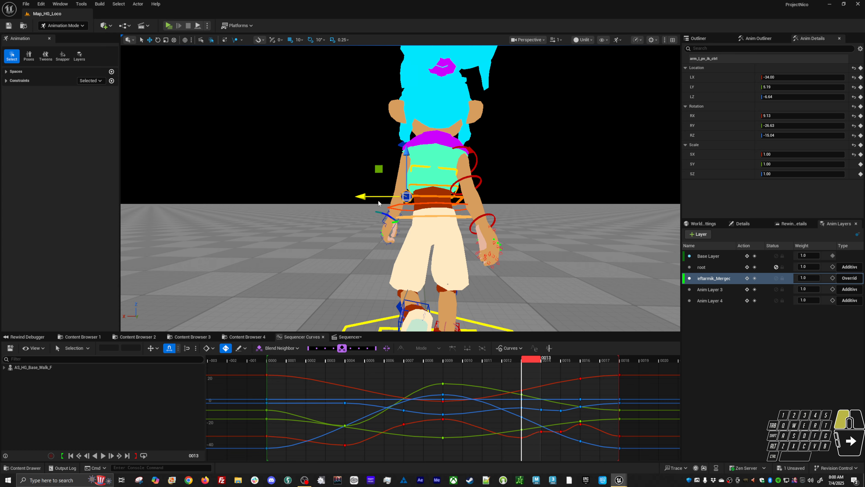
Step: Refine the left arm's pole vector position frame by frame after frame 13, setting its location X to -35.83 at frame 16
key(Right)
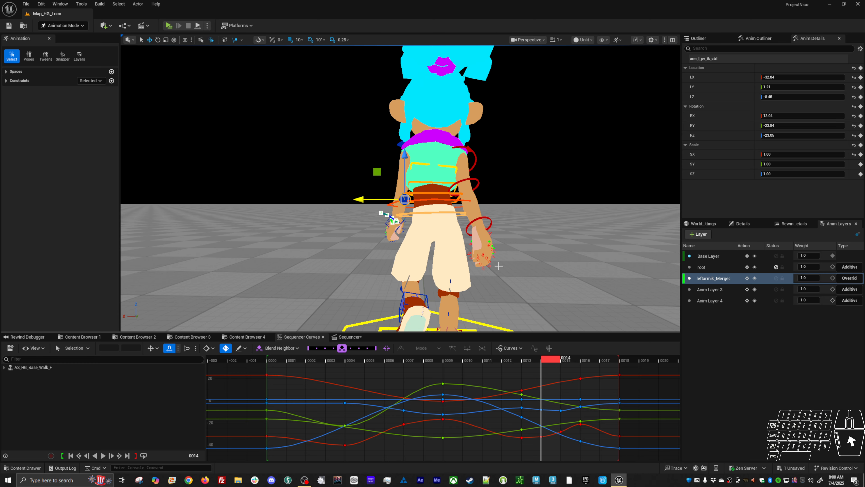
key(Right)
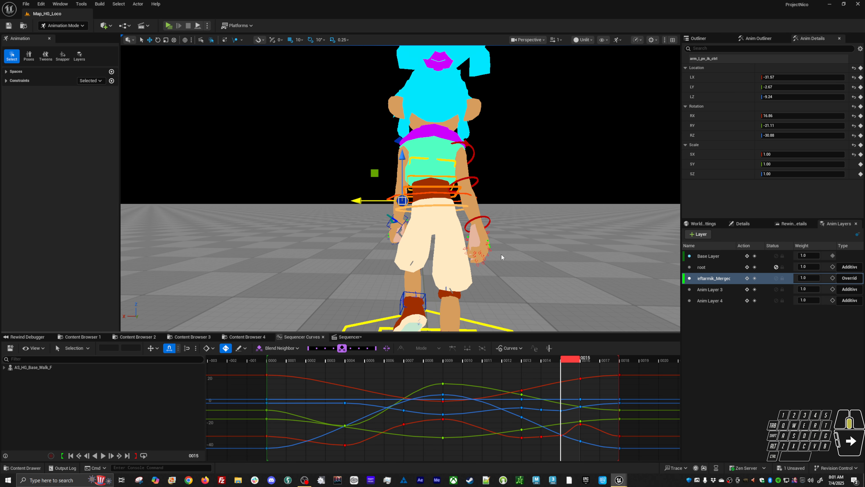
key(Right)
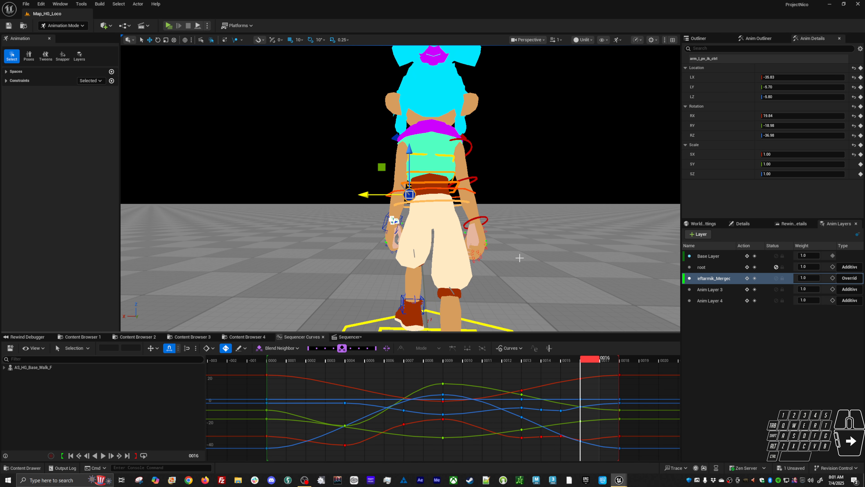
key(Right)
key(Right)
Step: Play the walk cycle and examine the left arm and elbow from the side and close up from behind
key(space)
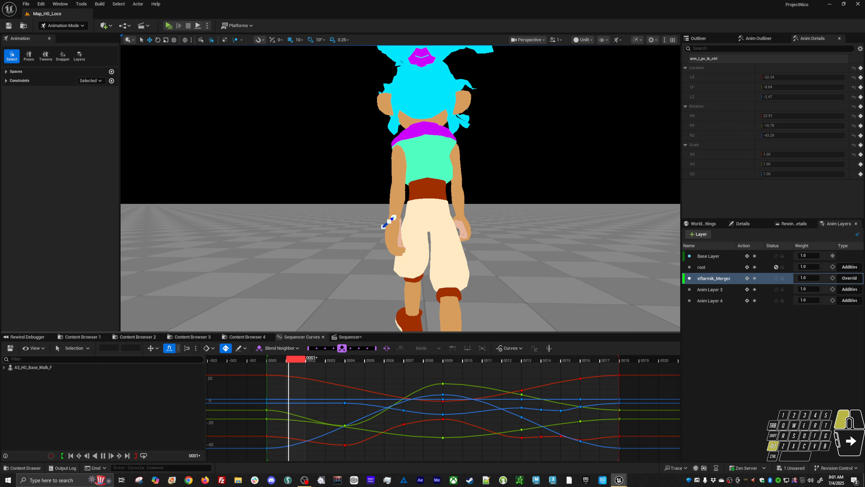
alt+drag(520, 265, 629, 284)
alt+right_drag(519, 265, 469, 251)
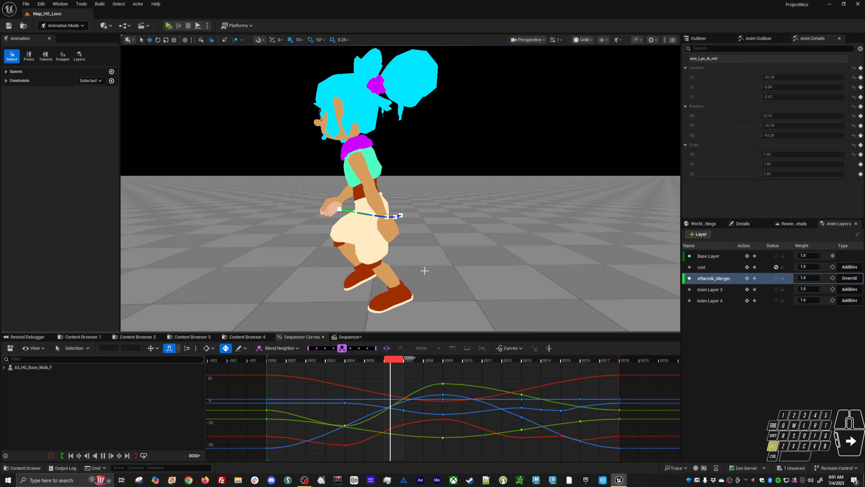
mouse_move(426, 271)
alt+mouse_down()
mouse_move(511, 271)
mouse_move(547, 258)
mouse_move(467, 268)
mouse_move(443, 305)
mouse_move(409, 312)
mouse_move(377, 288)
mouse_move(415, 270)
alt+mouse_up()
alt+right_drag(416, 270, 424, 272)
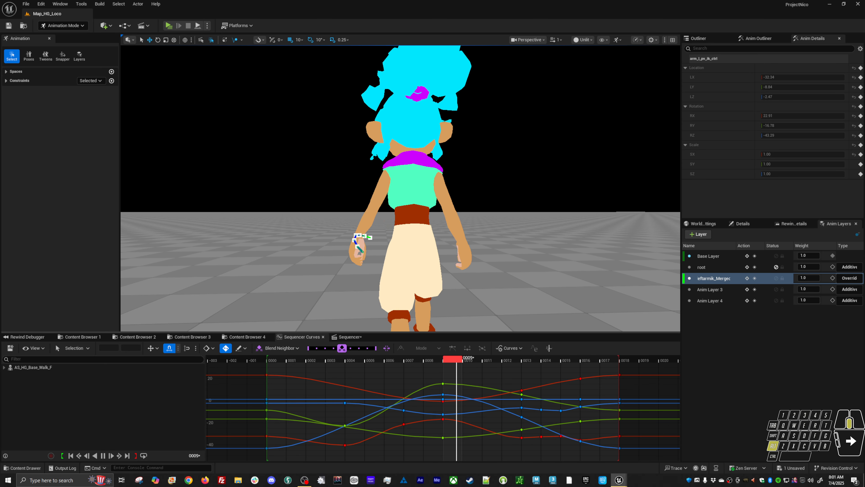
alt+middle_drag(424, 300, 417, 280)
alt+drag(417, 279, 405, 268)
key(alt+v)
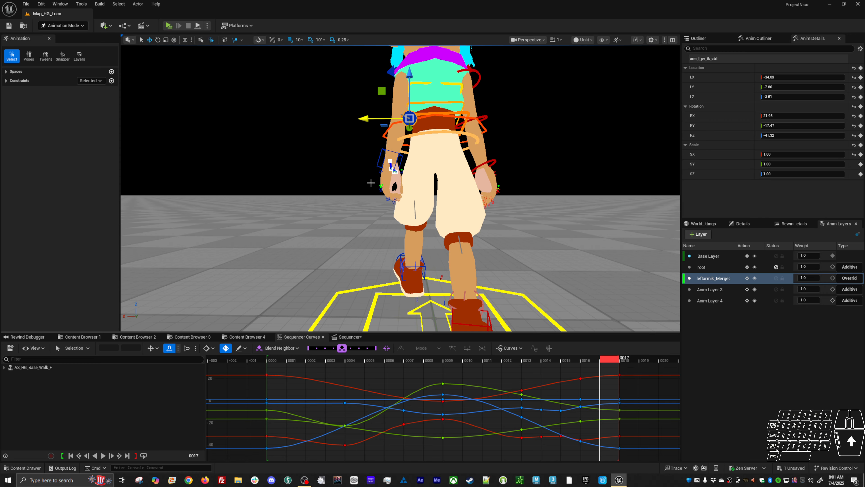
Step: Select the left hand control, compare its curves across the animation layers, and make the merged override layer active
click(392, 163)
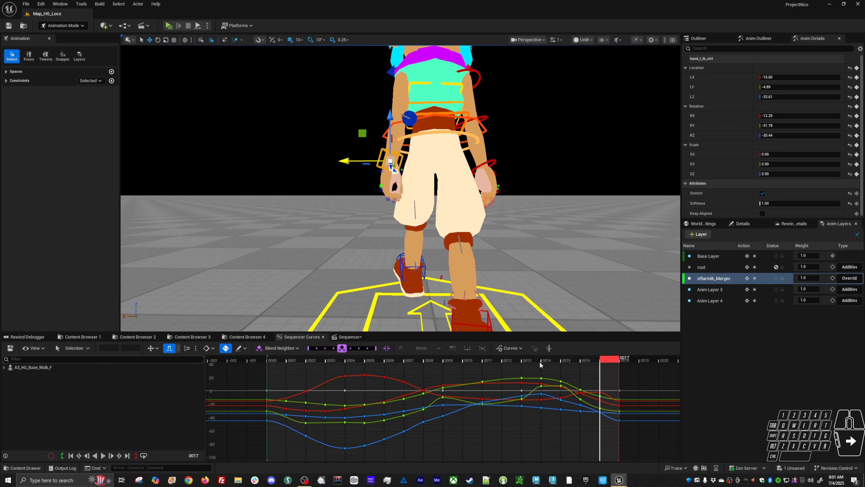
click(715, 290)
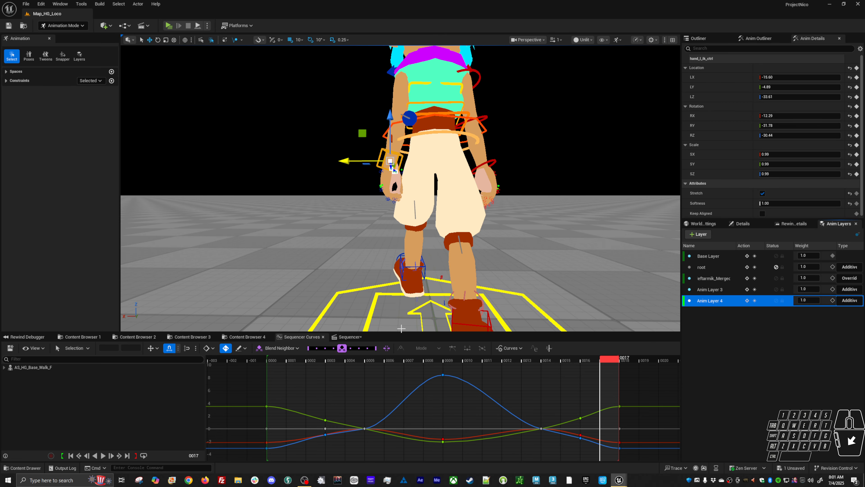
click(710, 278)
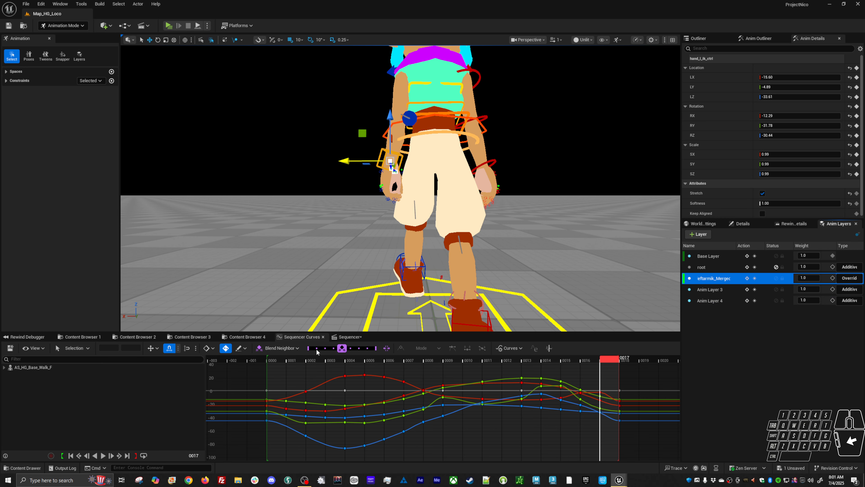
Step: Rotate the left hand slightly at frame 8 on the merged override layer and check it against frame 9
key(space)
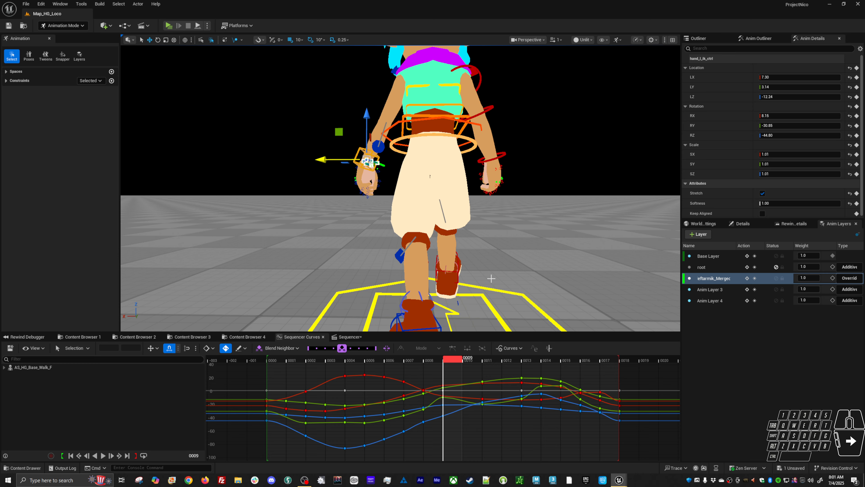
key(Left)
key(e)
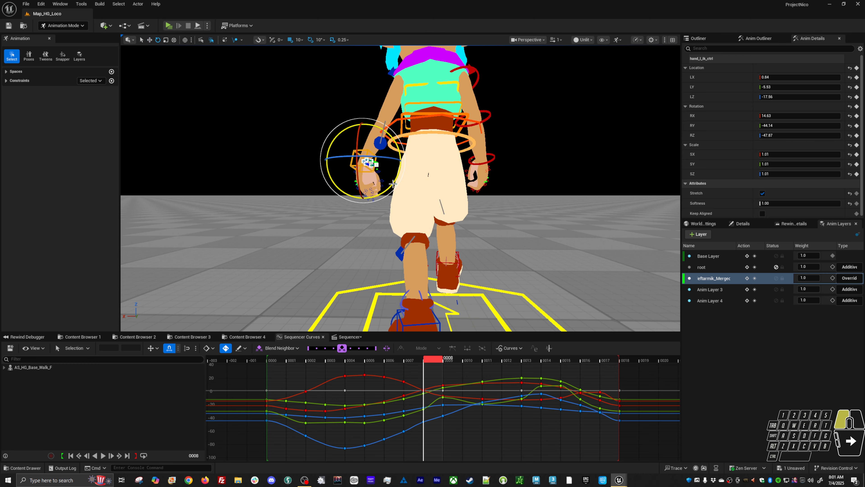
drag(393, 184, 388, 191)
key(Right)
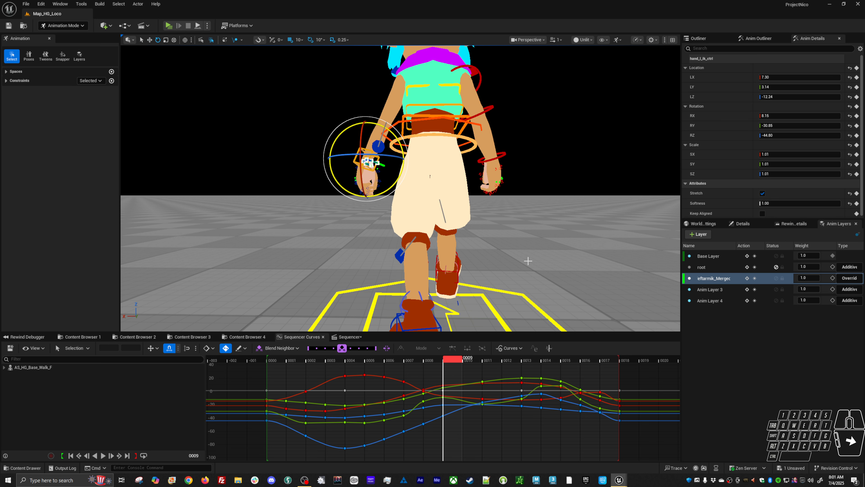
Step: Rotate the left hand at frame 9 to about RX 7.69, RY -17.74, RZ -48.74, and compare it with the neighbouring frames
scroll(529, 278, down, 3)
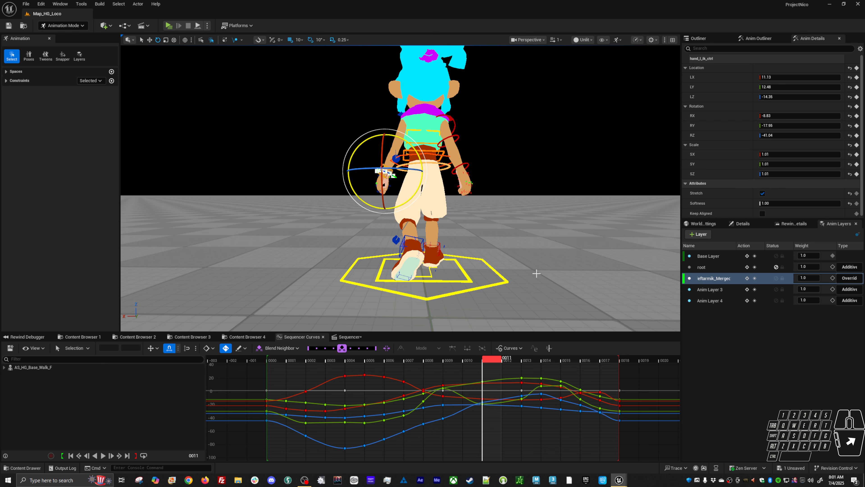
scroll(545, 265, up, 3)
key(Left)
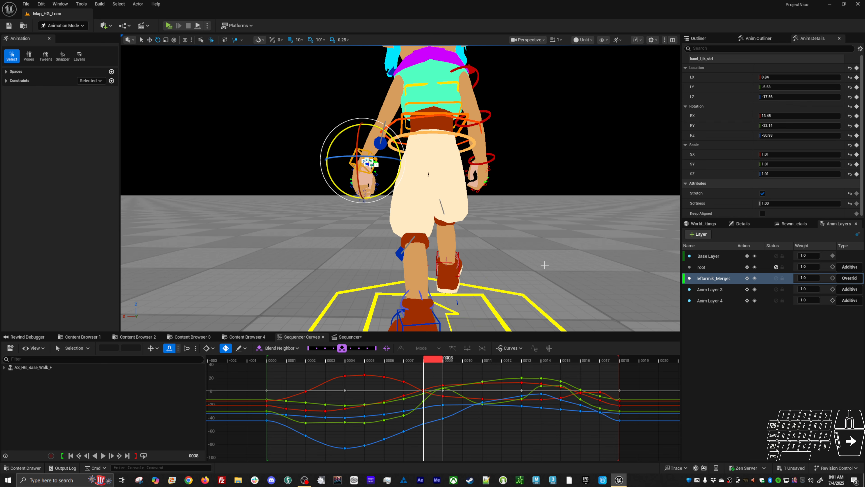
key(Right)
key(Left)
key(Left)
key(Right)
key(Right)
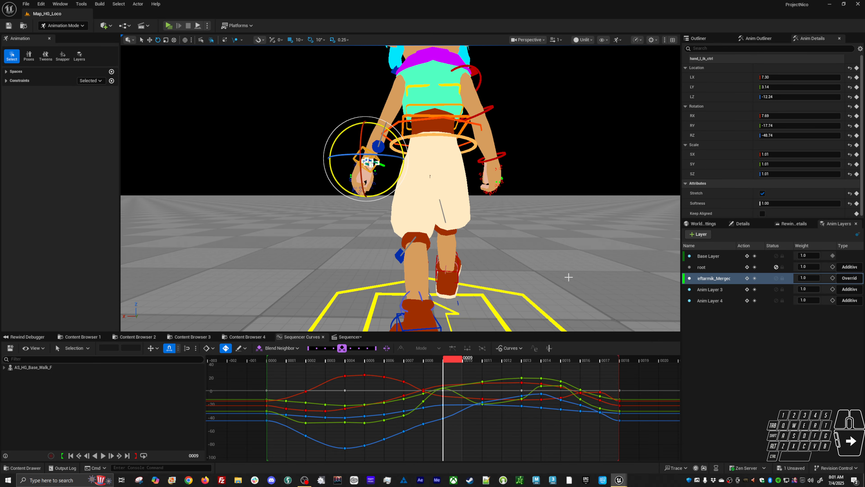
key(Left)
key(Right)
Step: Rotate the left hand slightly at frame 7 to about RX 21.91, RY -41.63, RZ -58.19, and check it against frames 6 and 8
key(Left)
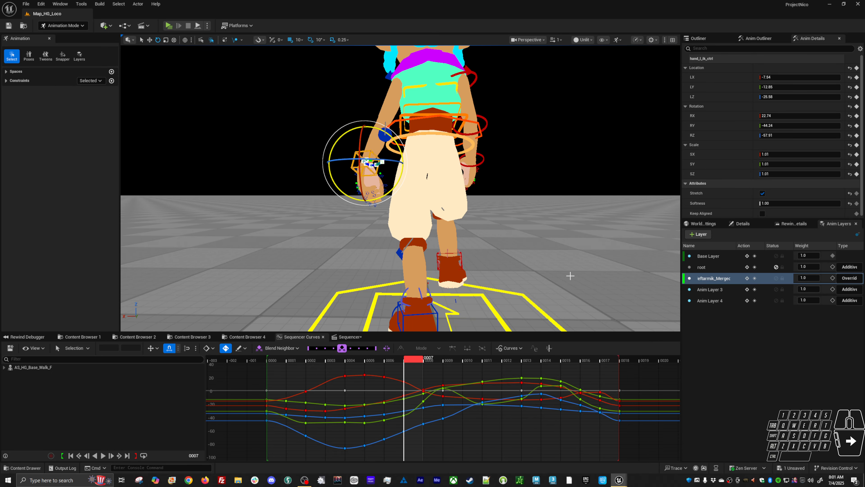
key(Left)
key(Right)
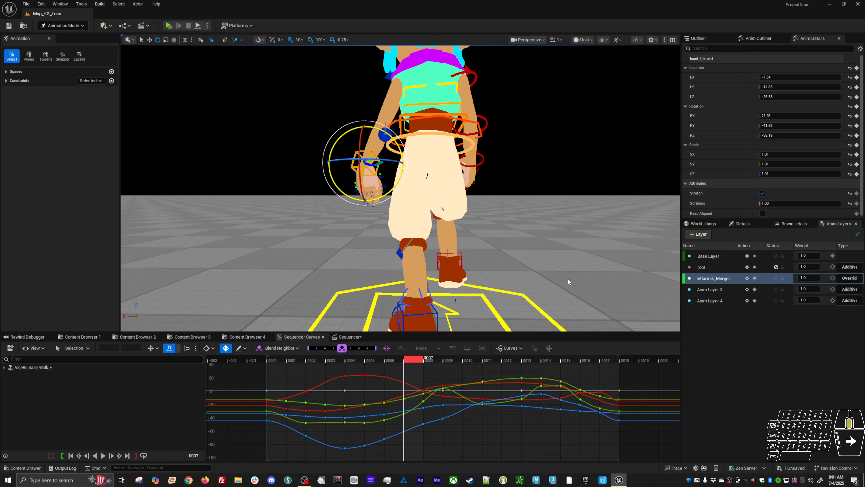
key(Left)
key(Right)
key(Right)
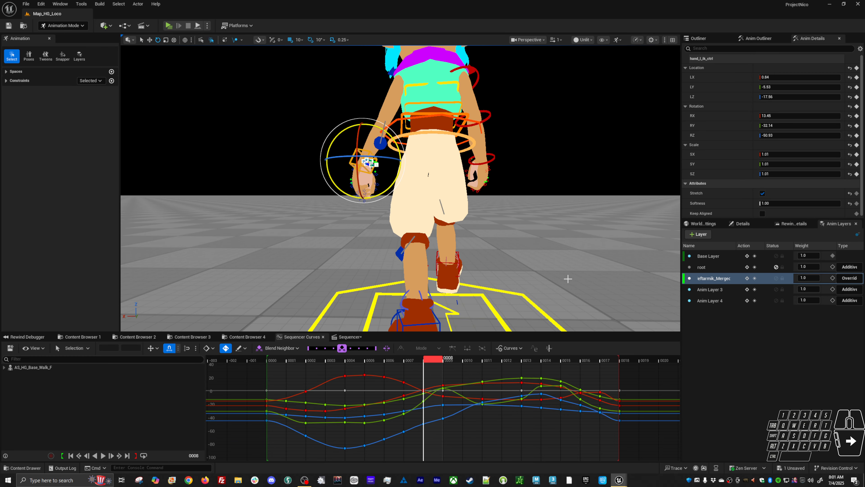
Step: Rotate the left hand at frame 11 to about RX 2.37, RY -3.75, RZ -34.93, comparing it with frame 9
key(Right)
key(Right)
key(Right)
key(Left)
key(Left)
key(Right)
key(Right)
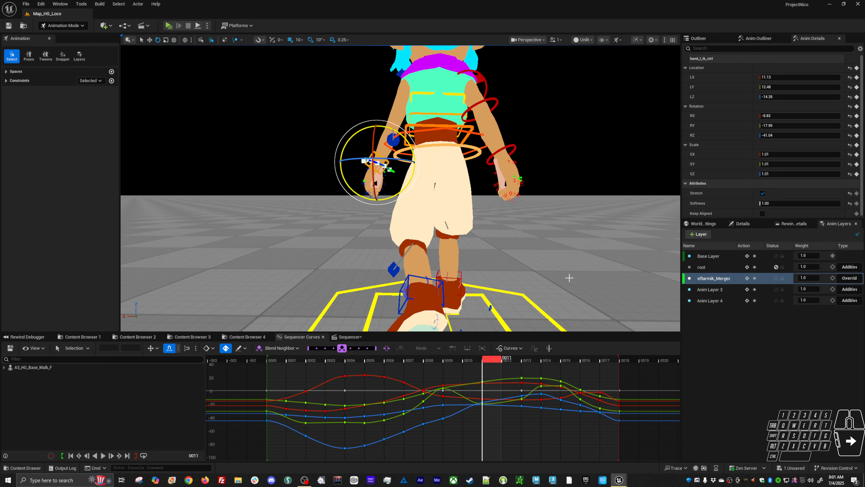
key(Left)
key(Left)
key(Right)
key(Right)
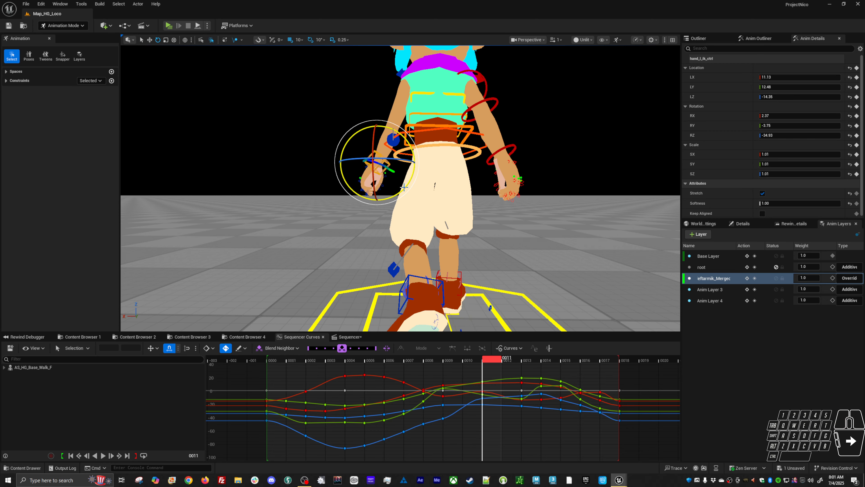
Step: Rotate the left hand at frame 13 to about RX -6.12, RY -5.31, RZ -20.59, checking the motion from the earlier frames
key(Left)
key(Left)
key(Left)
key(Right)
key(Right)
key(Right)
key(Right)
key(Right)
mouse_move(415, 192)
mouse_down()
mouse_move(404, 188)
mouse_move(414, 191)
mouse_up()
key(Left)
key(Left)
key(Right)
key(Right)
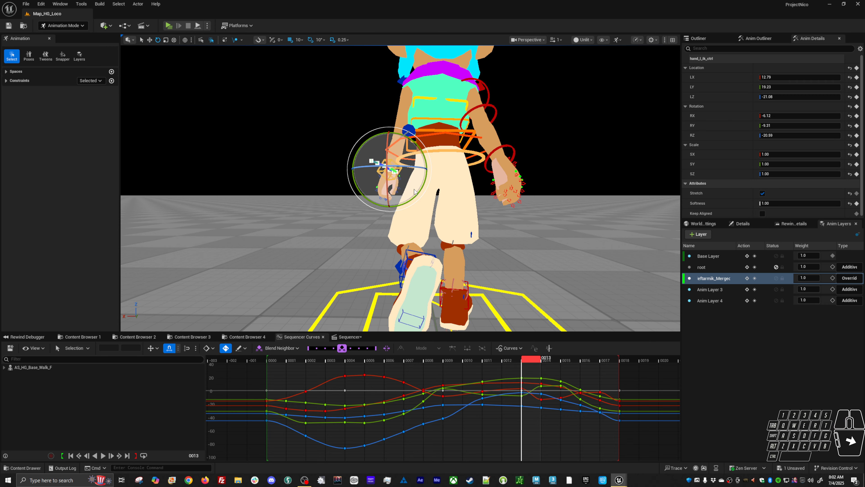
Step: Compare the hand across frames 13 to 15 and refine its frame 13 rotation to about RX -4.59, RY -5.85, RZ -21.98
key(Left)
key(Left)
key(Right)
key(Right)
key(Right)
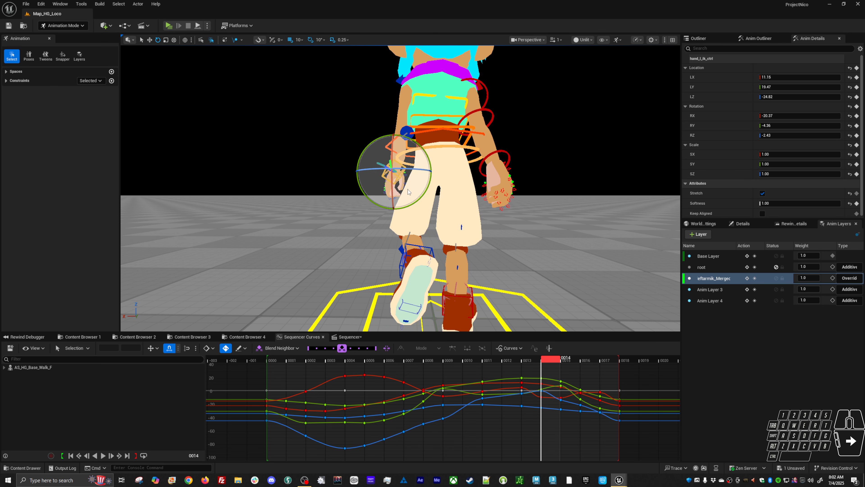
key(Left)
key(Right)
key(Right)
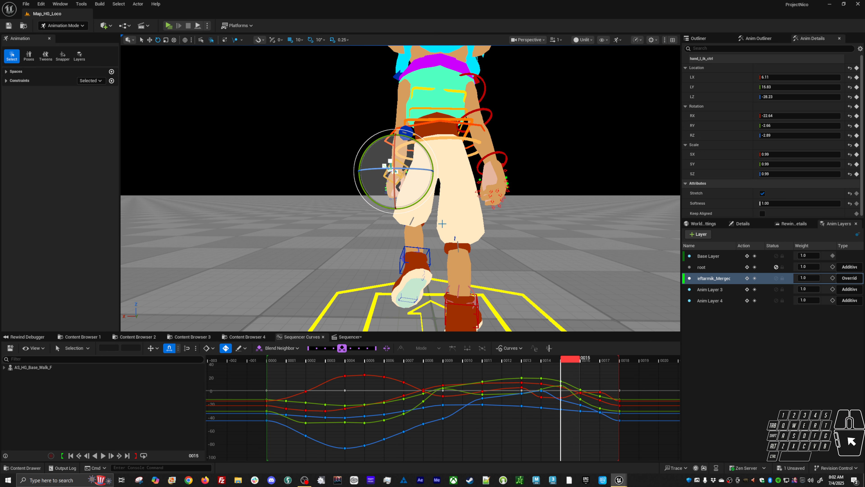
drag(432, 180, 431, 186)
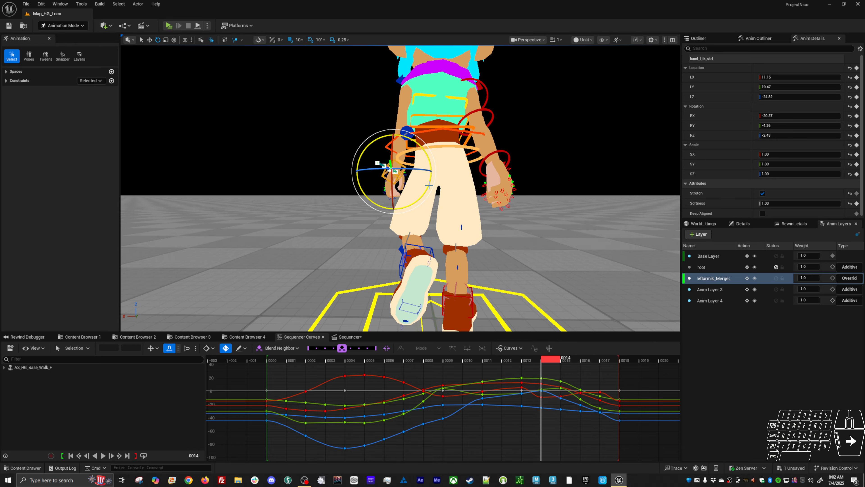
key(Left)
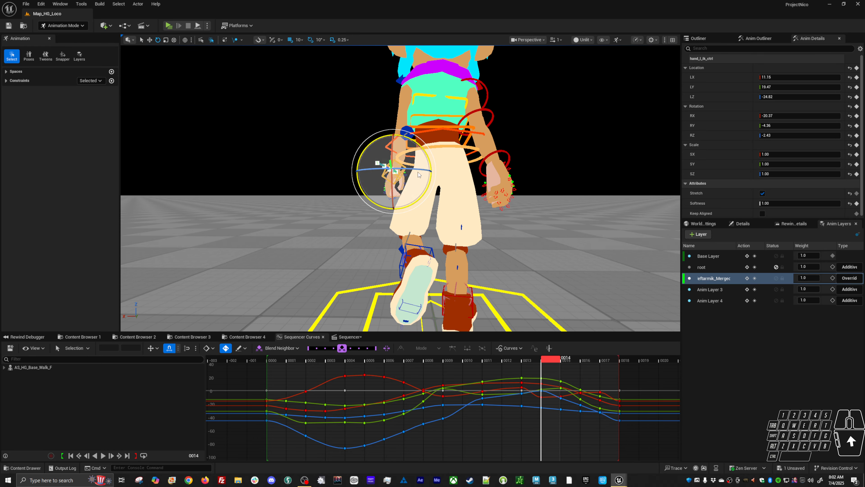
key(Left)
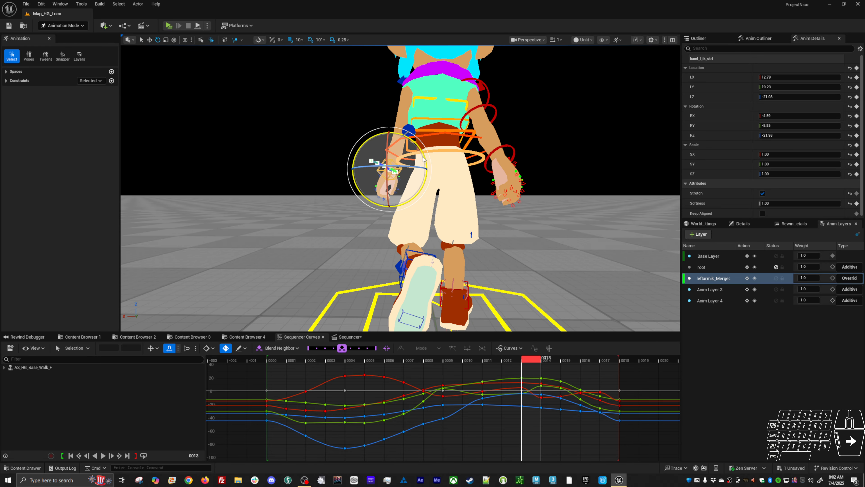
Step: Rotate the left hand at frame 14 to about RX -15.31, RY 3.90, RZ -6.81, and check it against frame 13
key(Right)
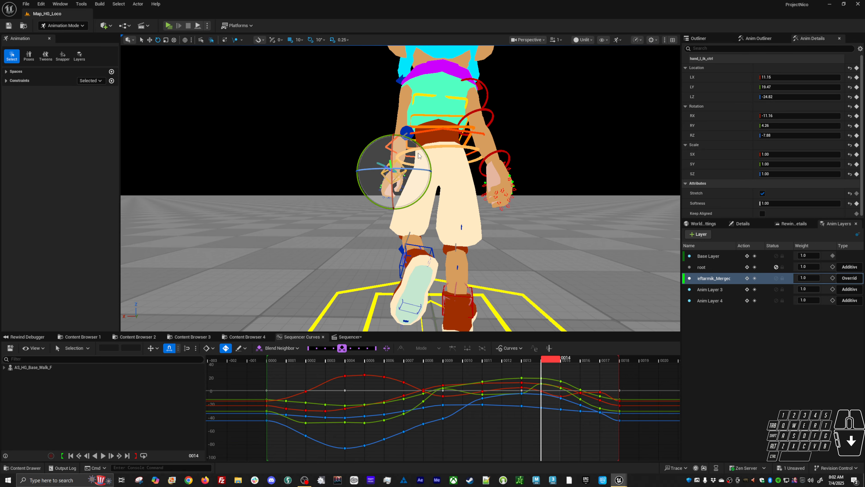
mouse_move(418, 155)
mouse_down()
mouse_move(414, 185)
mouse_move(414, 158)
mouse_up()
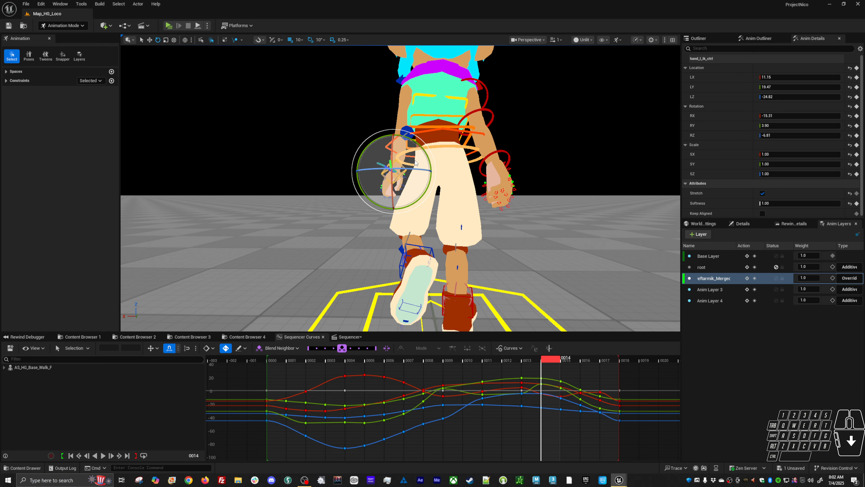
key(Left)
key(Right)
Step: Move the left hand outward from the hip at frame 16 to about LX -3.07, LY 2.08, LZ -29.92
key(Right)
key(Right)
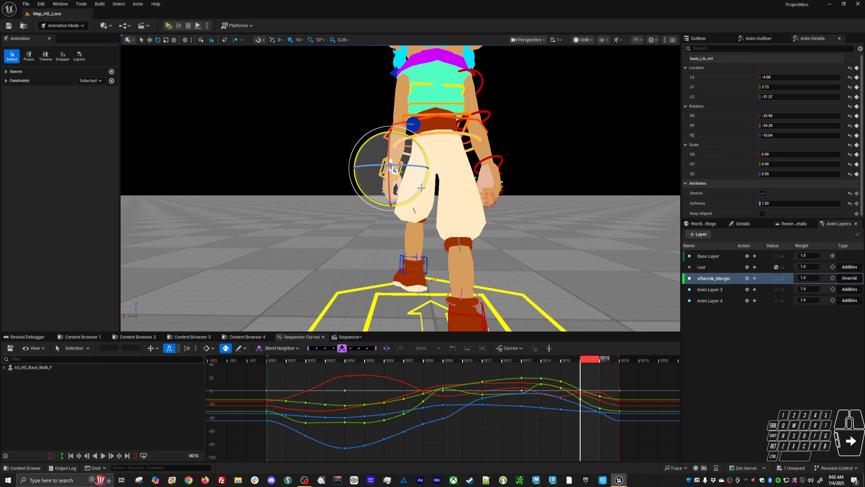
key(w)
drag(370, 169, 364, 169)
key(Left)
key(Right)
Step: Move the left hand outward at frame 17 to about LX -14.44, LY -6.77, LZ -31.97, and check the surrounding frames
key(Right)
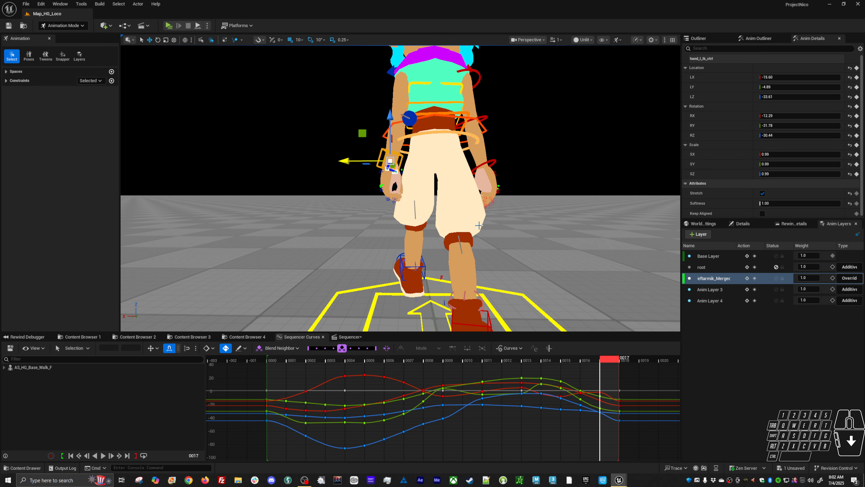
ctrl+drag(480, 227, 475, 228)
key(Left)
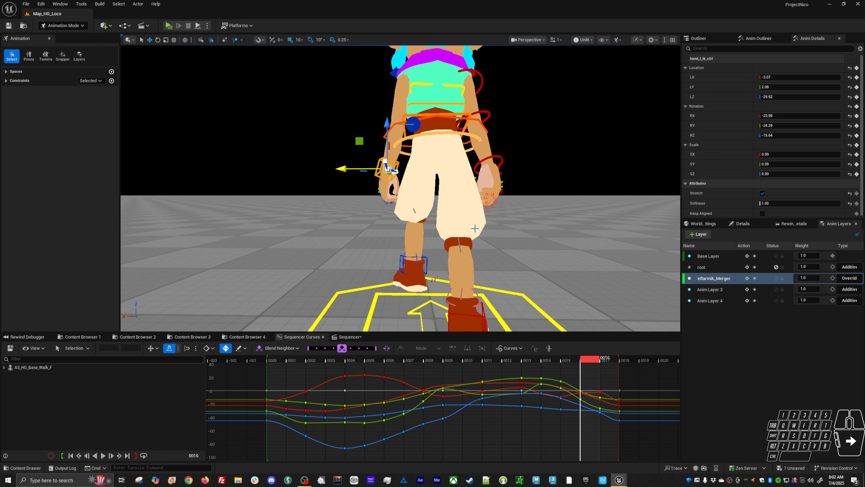
key(Right)
key(Right)
key(Right)
key(Left)
key(Left)
key(Left)
key(Left)
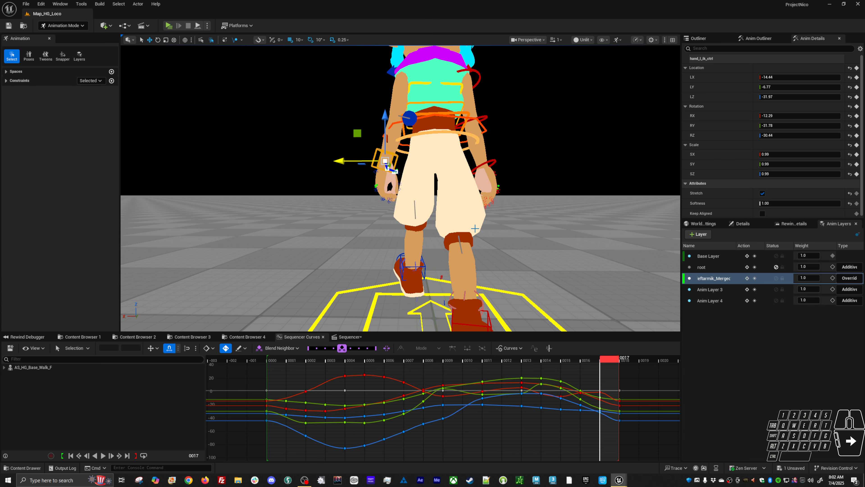
Step: Move the left hand outward at frame 18 to about LX -22.99, LY -10.08, LZ -35.47, and key the same position at frame 0
key(Right)
key(Right)
key(Right)
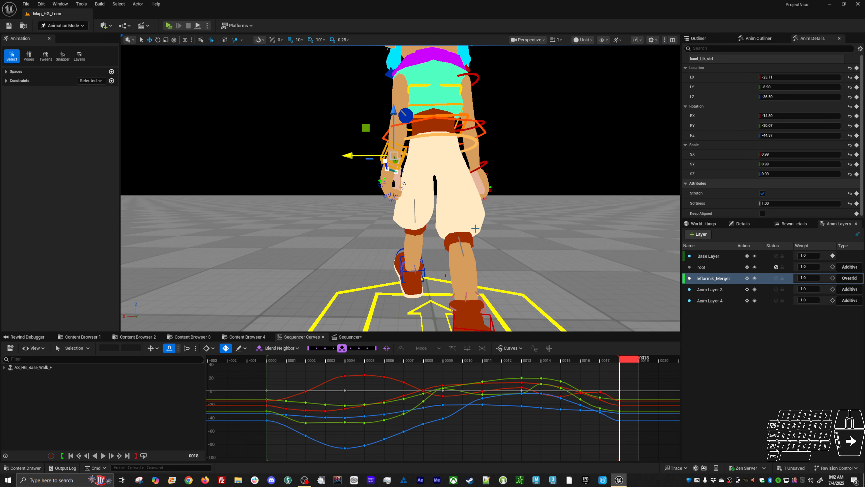
key(Right)
key(Right)
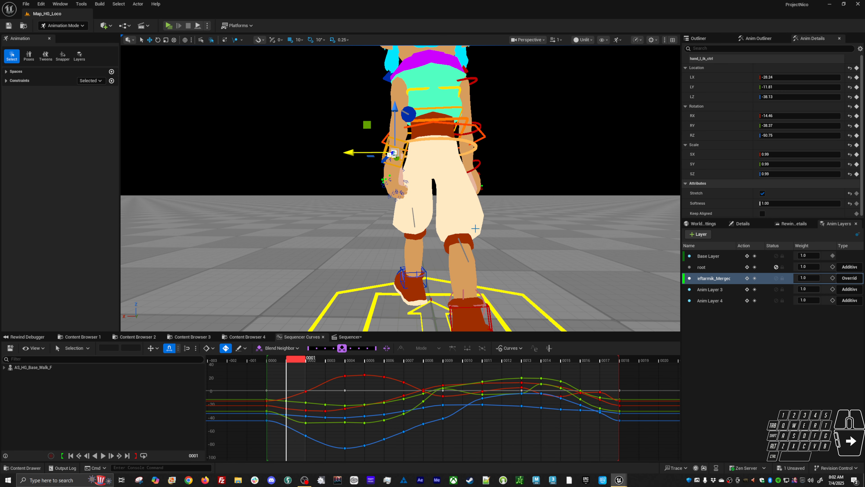
key(Left)
key(Left)
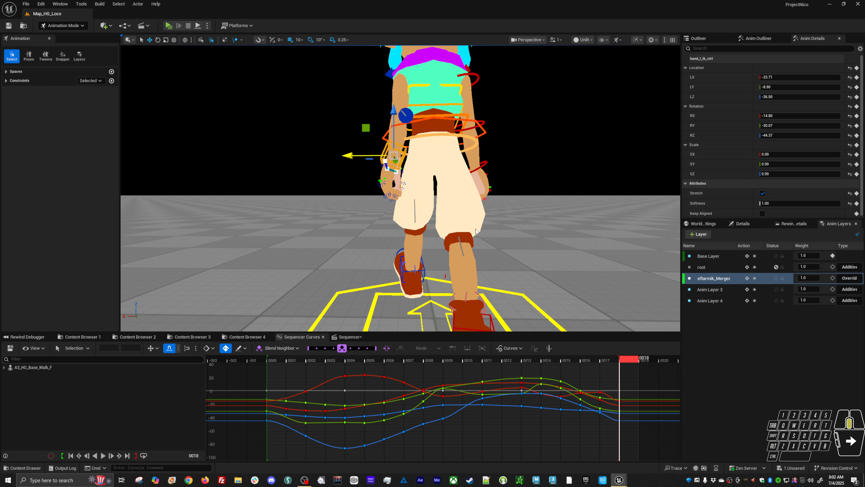
middle_drag(476, 228, 472, 228)
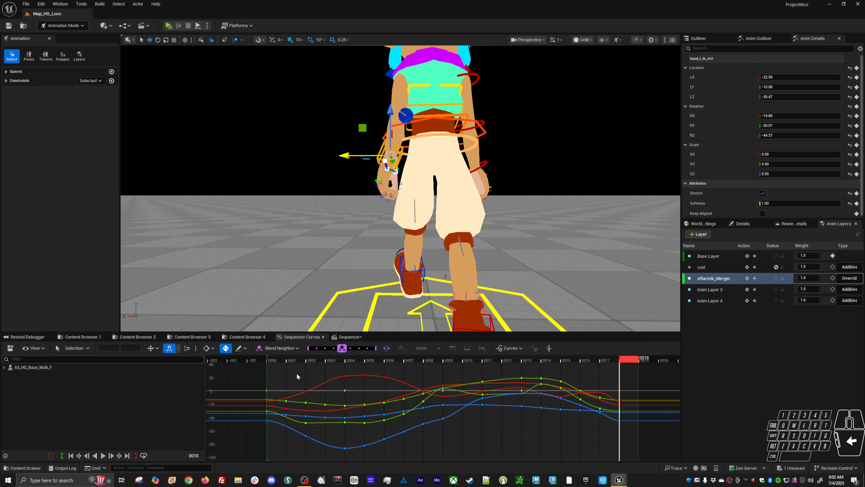
key(Right)
key(Right)
key(Right)
key(Right)
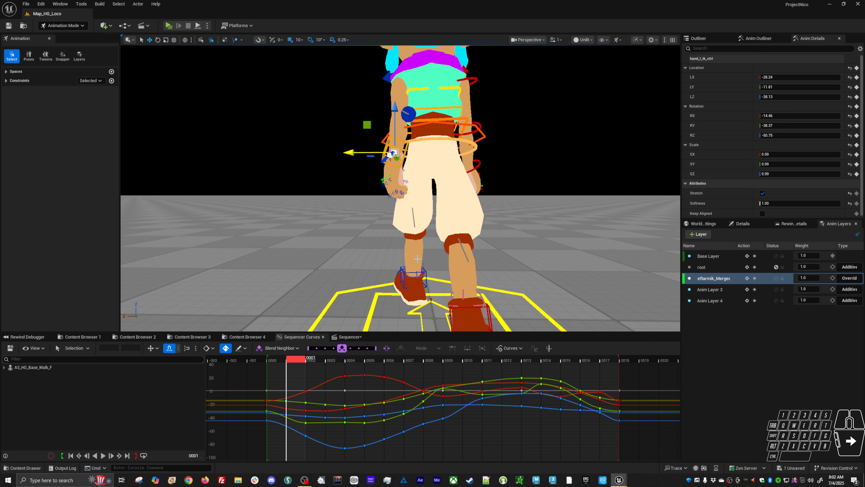
Step: Check the hand across the loop point and rotate it slightly at frame 2 to about RX -12.18, RY -46.53
key(Left)
key(Left)
key(Left)
key(Right)
key(Right)
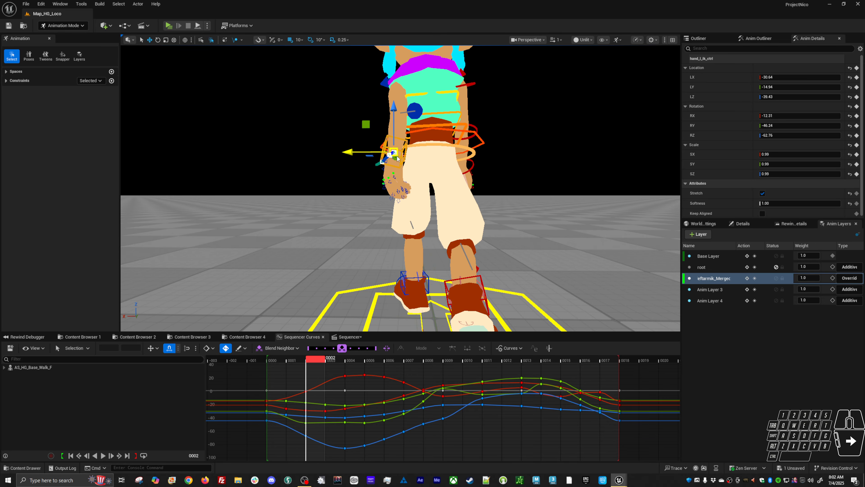
key(Down)
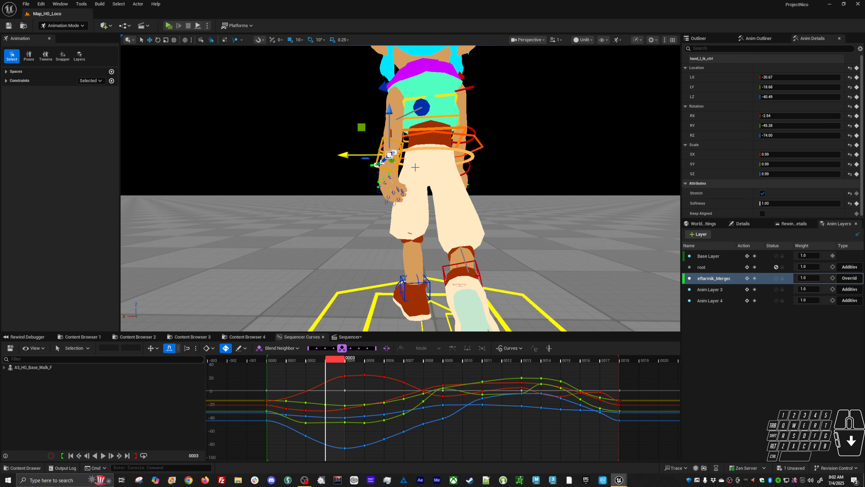
key(Left)
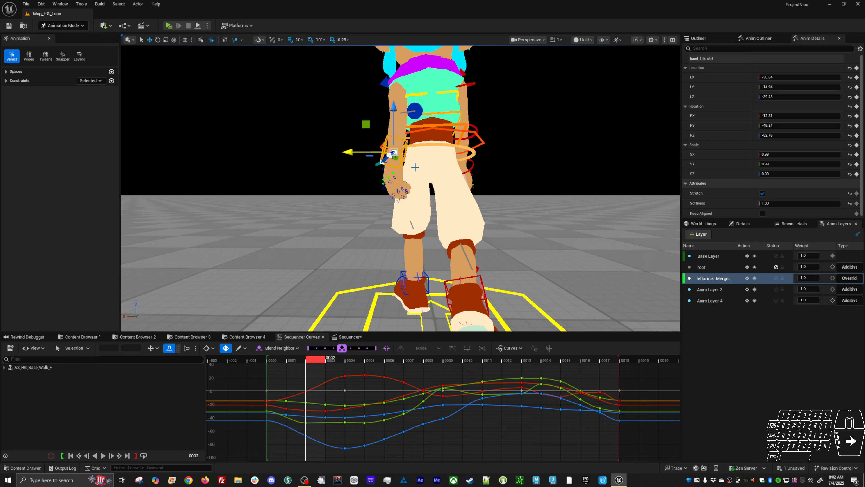
key(e)
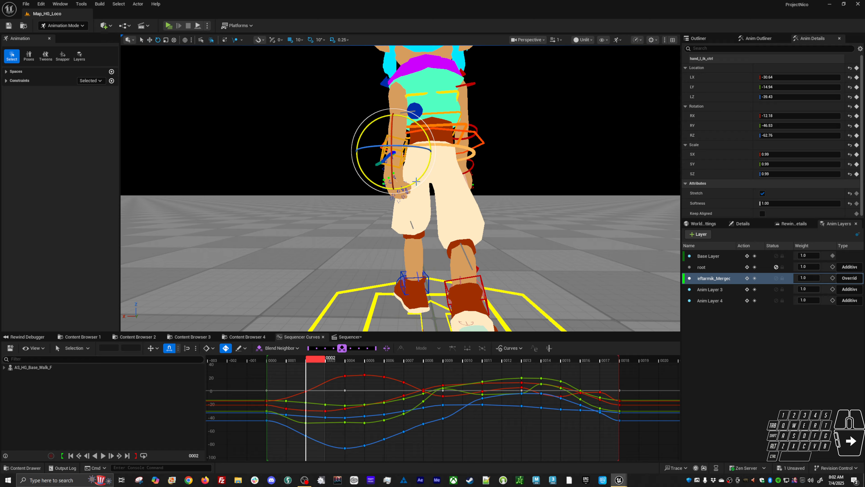
Step: Rotate the left hand at frame 18 to about RX -14.89, RY -22.18, RZ -46.81, and key the same pose at frame 0
key(Left)
key(Left)
key(Left)
key(Left)
key(Left)
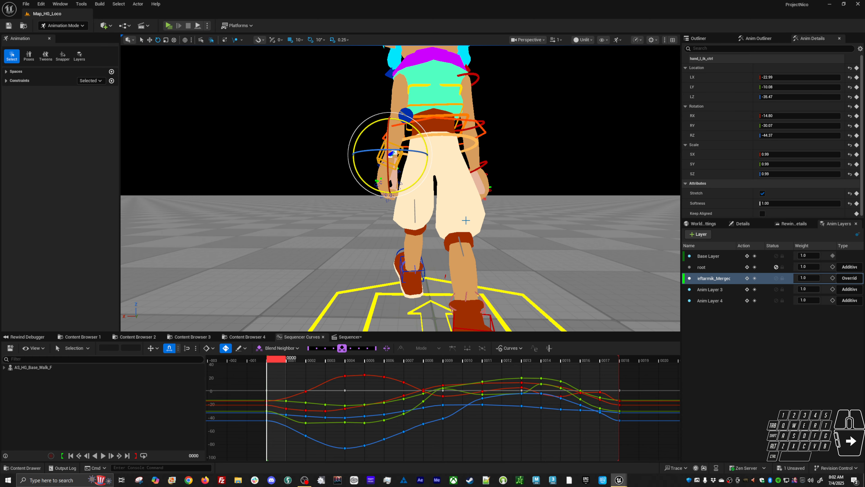
key(Right)
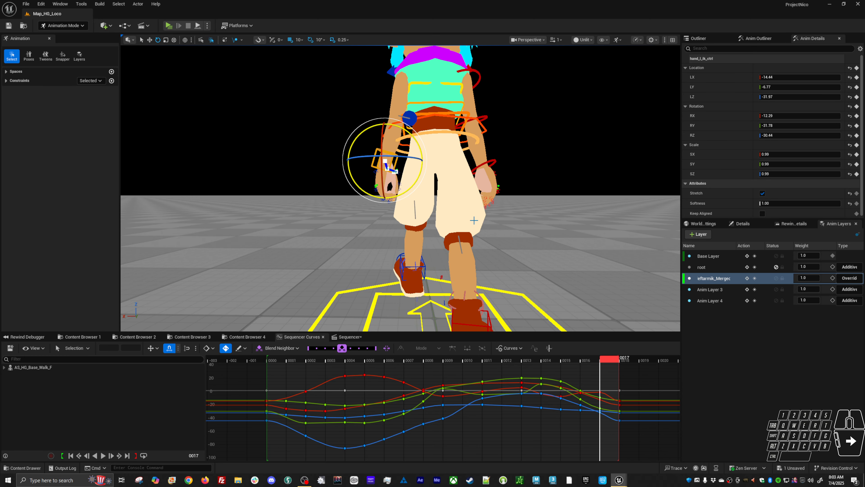
key(Left)
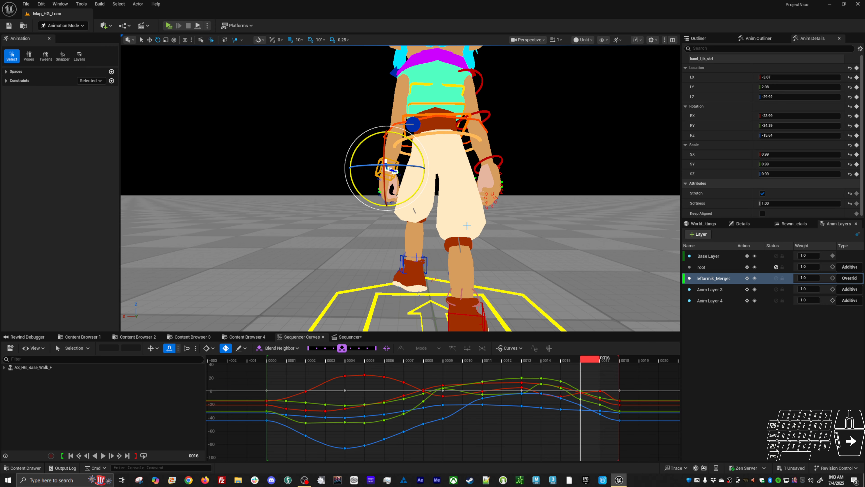
key(Right)
key(Right)
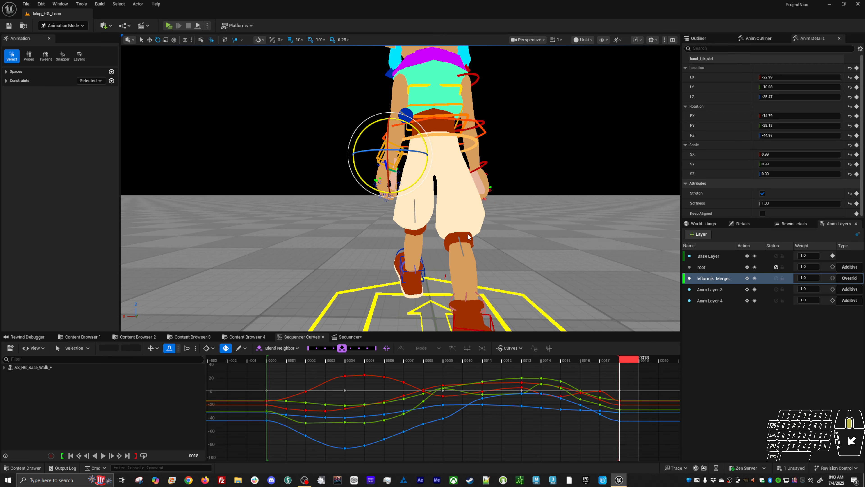
middle_drag(469, 240, 467, 244)
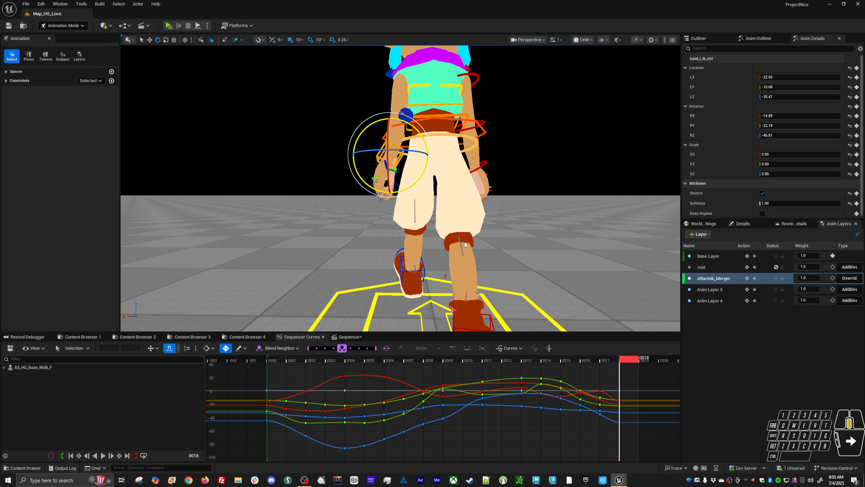
middle_click(276, 362)
key(s)
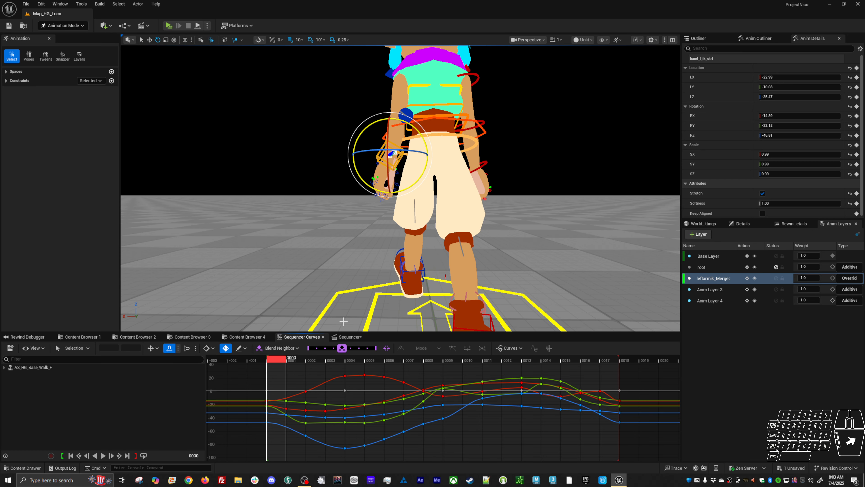
Step: Rotate the left hand slightly at frame 2, and at frame 3 to about RY -50.55, RZ -74.86
key(Right)
key(Left)
key(Right)
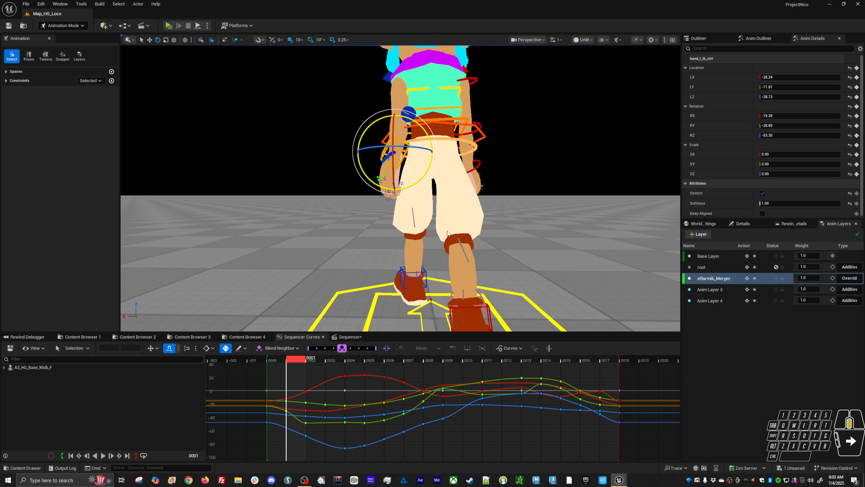
key(Right)
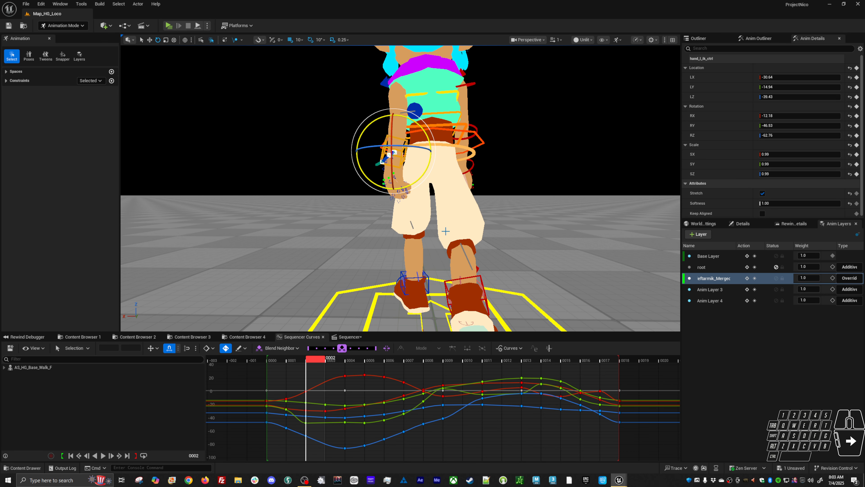
key(Right)
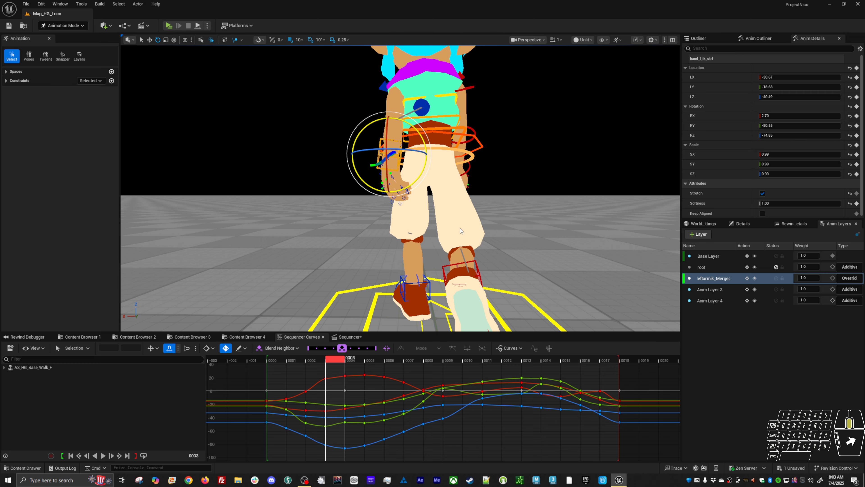
key(Left)
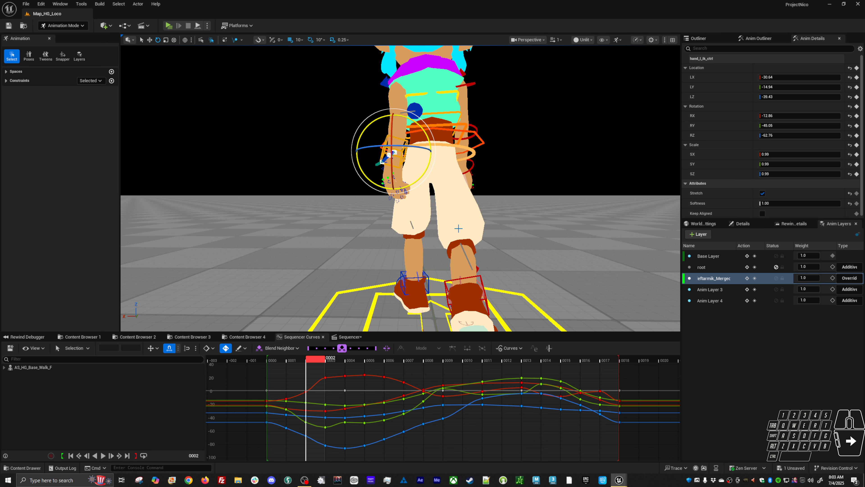
Step: Rotate the left hand a little further at frame 4 and compare its pose across frames 3 to 7
key(Right)
key(Right)
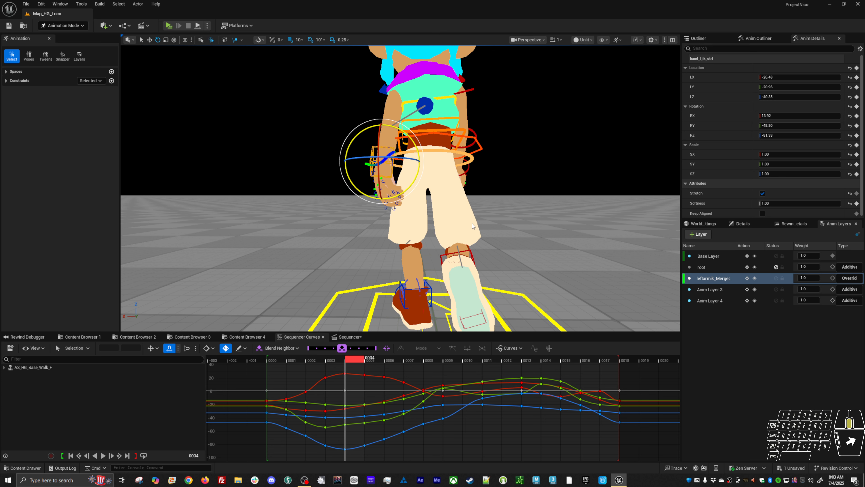
key(Right)
key(Right)
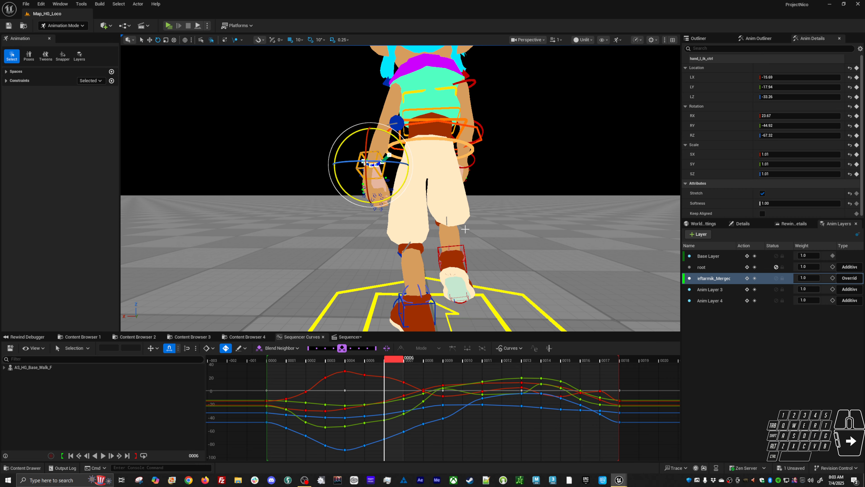
key(Left)
key(Left)
key(Left)
key(Right)
key(Right)
key(Right)
key(Right)
key(Right)
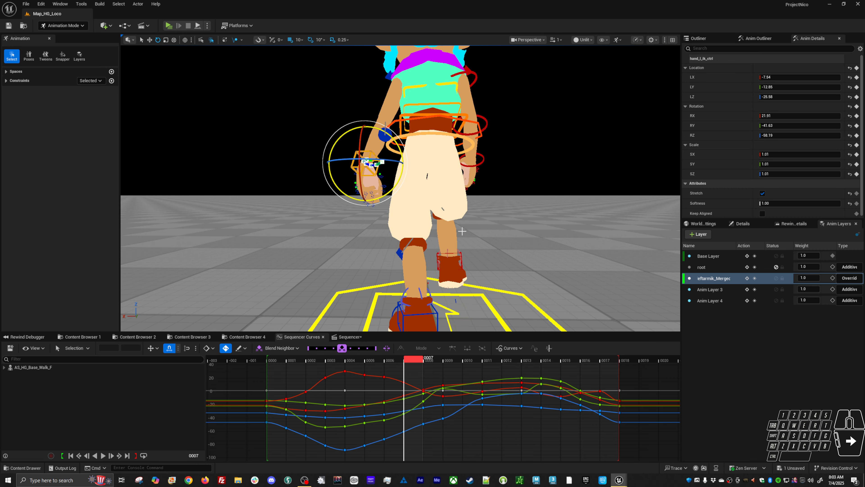
Step: Play the walk cycle and examine the left hand's swing from the side and from behind
key(alt+v)
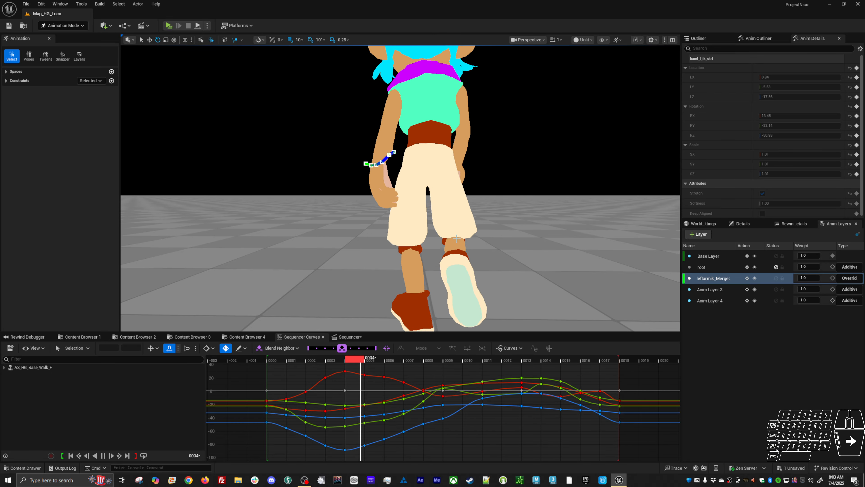
alt+drag(457, 239, 556, 240)
alt+right_drag(555, 240, 532, 240)
alt+drag(532, 240, 532, 233)
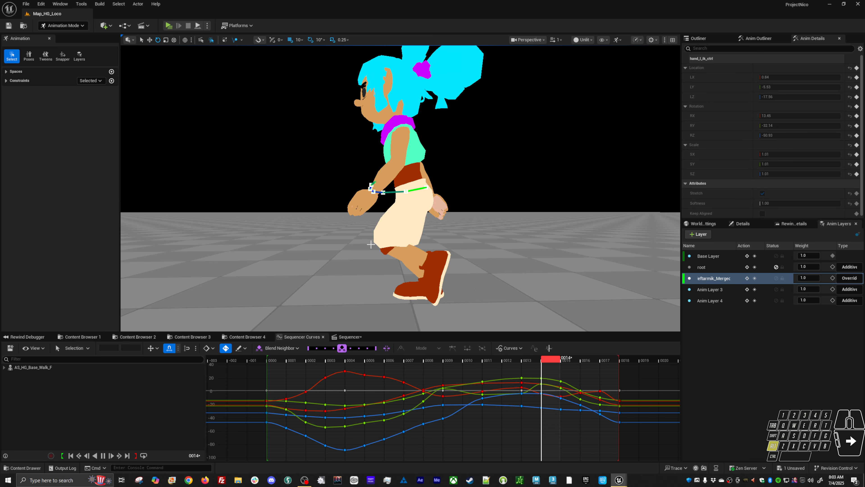
alt+right_drag(532, 233, 566, 233)
alt+drag(565, 233, 542, 240)
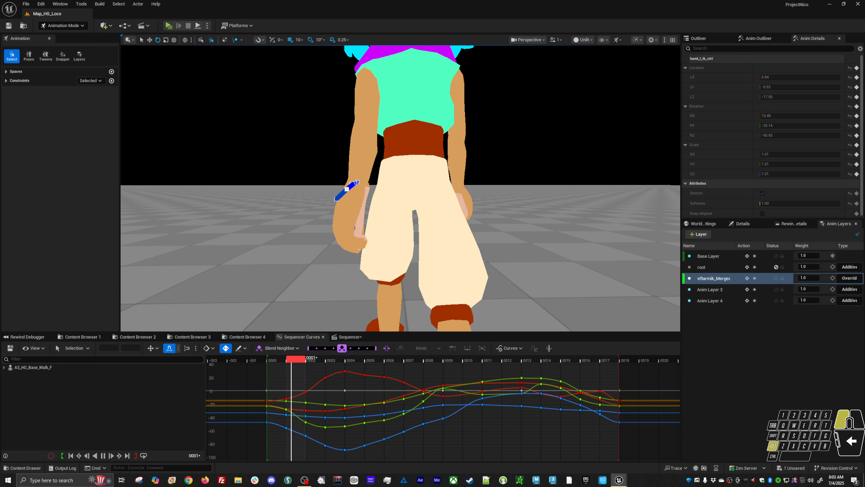
Step: Hide the left hand's motion trail and watch the playback from farther behind the character
click(234, 41)
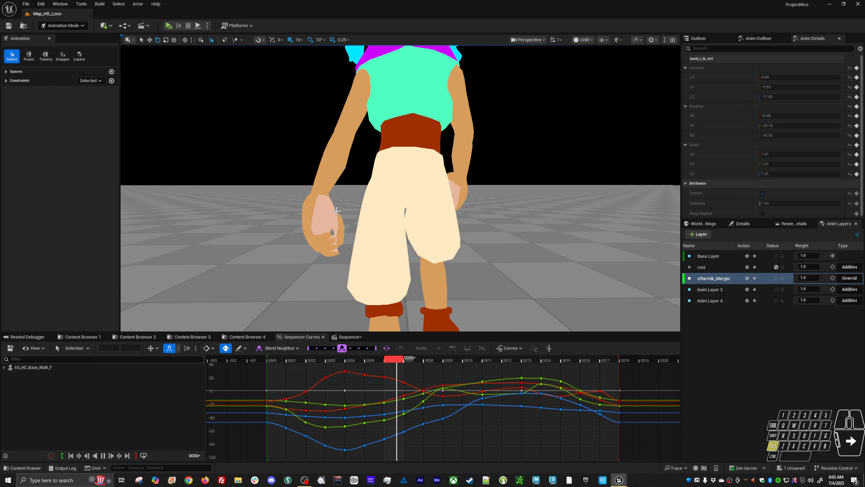
alt+right_drag(332, 233, 335, 199)
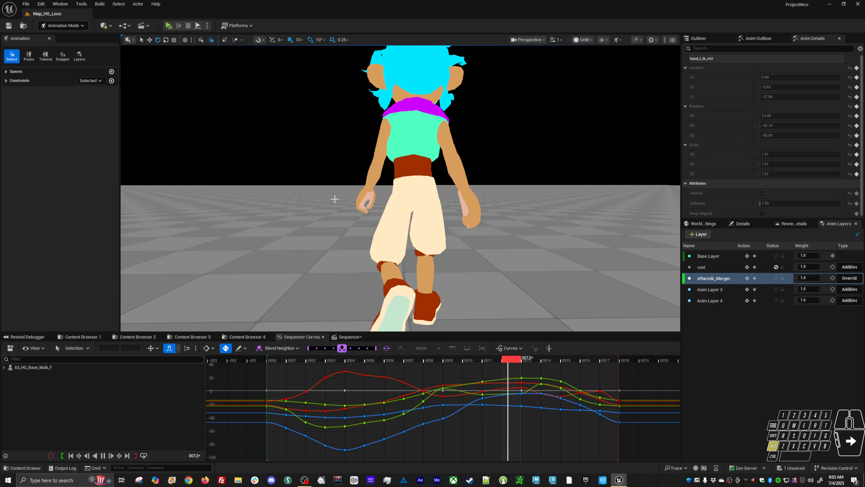
key(space)
Step: Scrub to the end of the forward swing and compare the left hand's pose between frames 11 and 16
drag(296, 359, 575, 348)
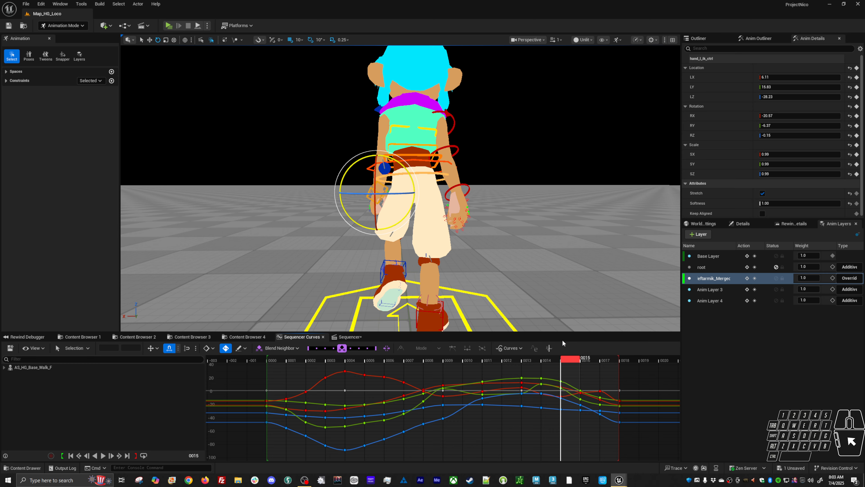
key(Left)
key(Left)
key(Left)
key(Left)
key(Right)
key(Right)
key(Right)
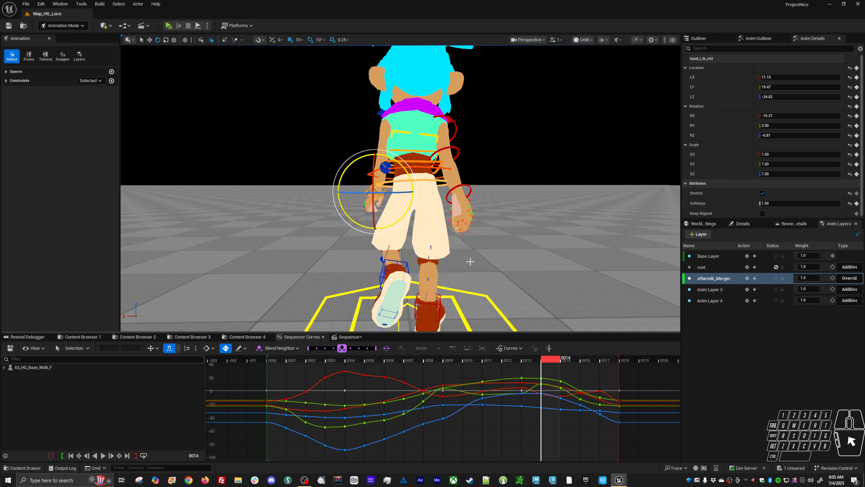
key(Right)
key(Right)
key(Left)
key(Left)
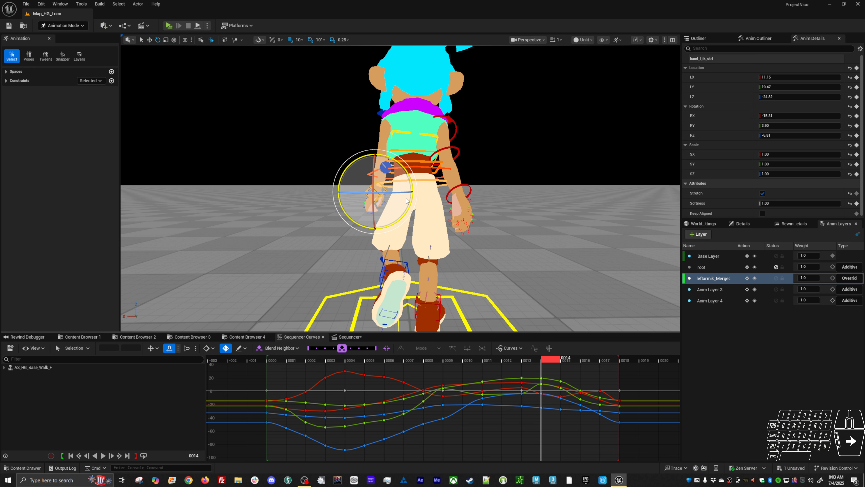
key(Left)
key(Right)
Step: Smooth the left hand's pose at frame 16 between its neighbouring keys, to about LX -2.71, LY 4.33, LZ -29.95, and replay the walk
key(w)
key(Right)
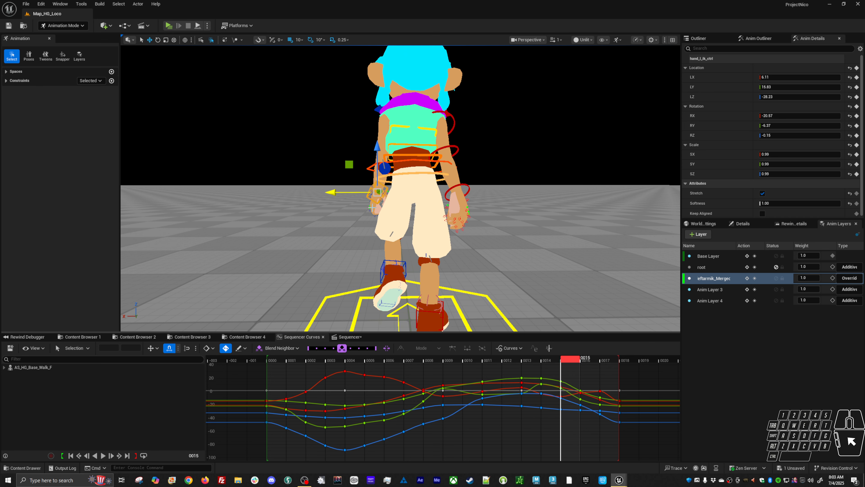
key(Right)
key(Right)
key(Left)
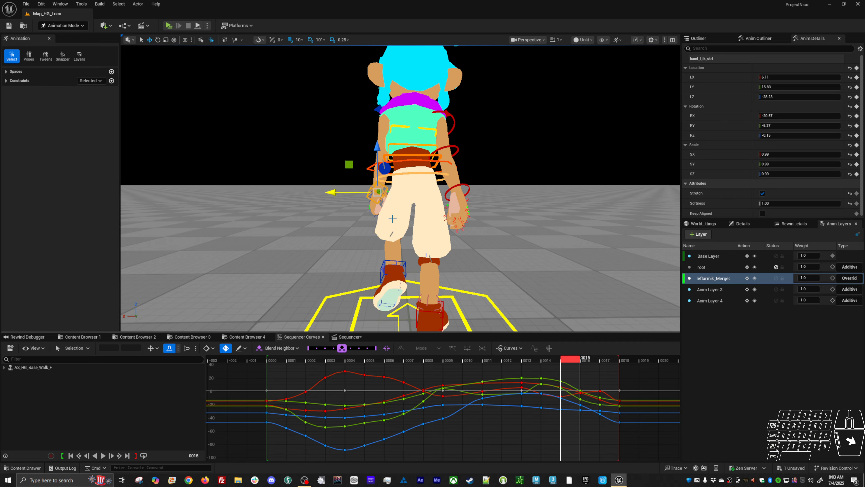
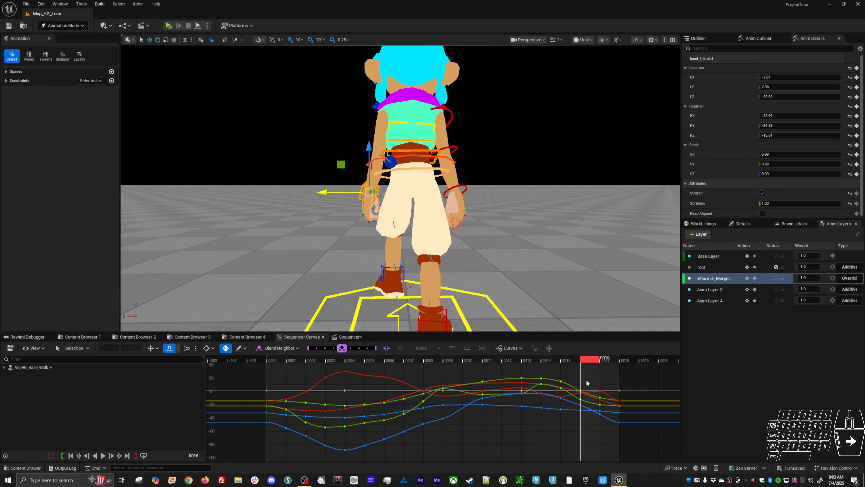
drag(587, 378, 575, 430)
click(574, 429)
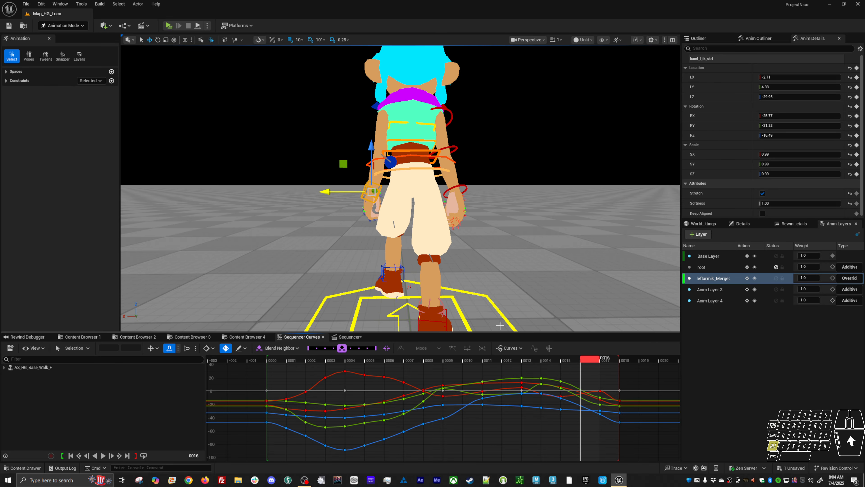
key(space)
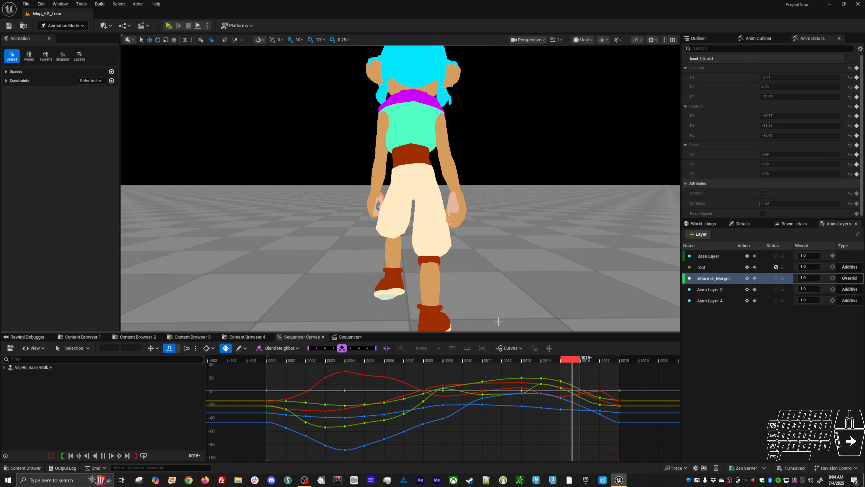
key(alt+v)
Step: Rotate the left hand at frame 16 to about RY -24.66, RZ -7.93, and compare it with the preceding frames
drag(543, 362, 593, 359)
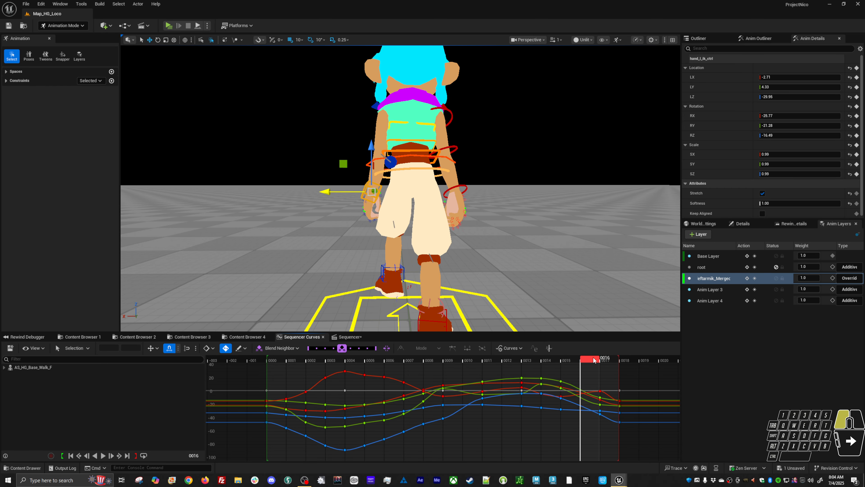
key(e)
drag(380, 191, 386, 173)
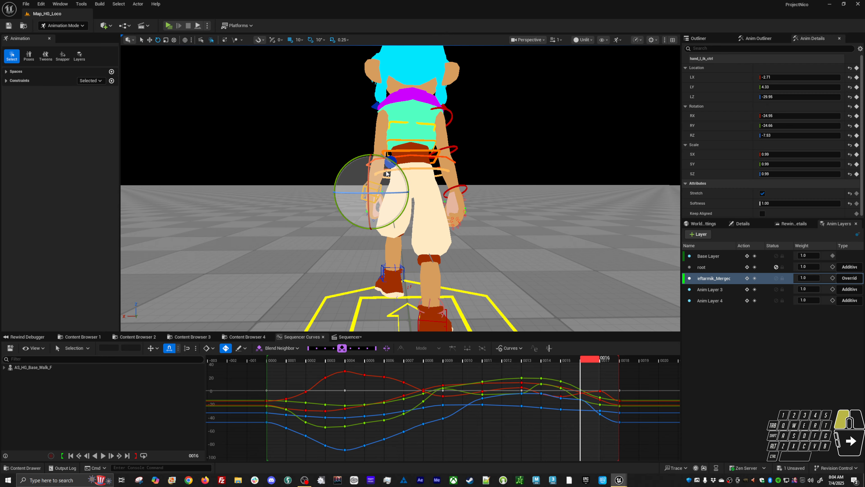
key(Left)
key(Left)
key(Right)
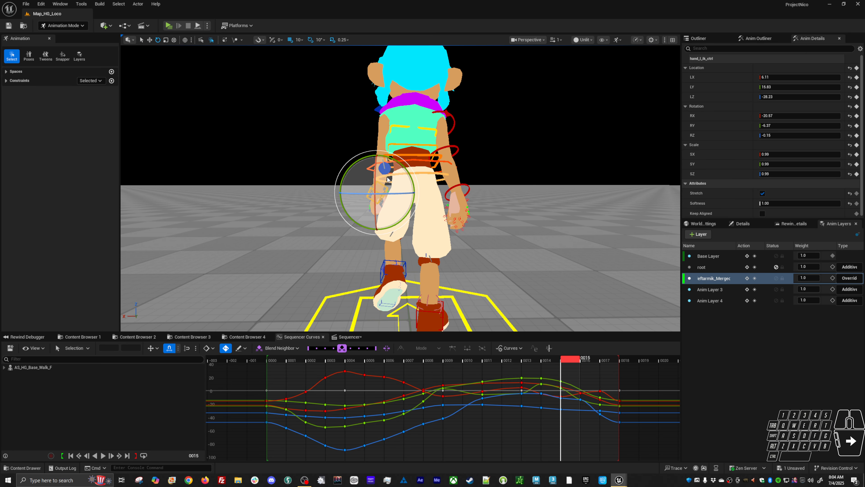
Step: Rotate the left hand at frame 14 to about RX -15.28, RY -6.28, RZ -0.99, and check the neighbouring frames
drag(386, 173, 384, 176)
key(Left)
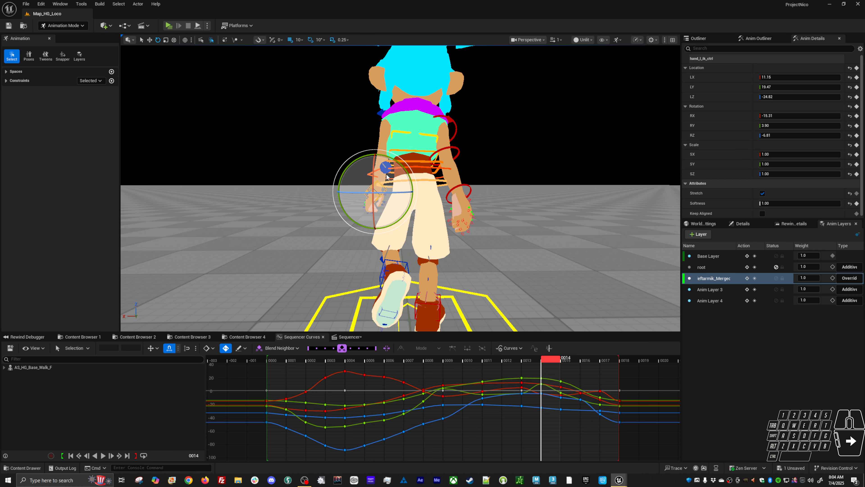
key(Left)
key(Right)
key(Up)
drag(391, 177, 395, 173)
key(Right)
key(Right)
key(Right)
key(Right)
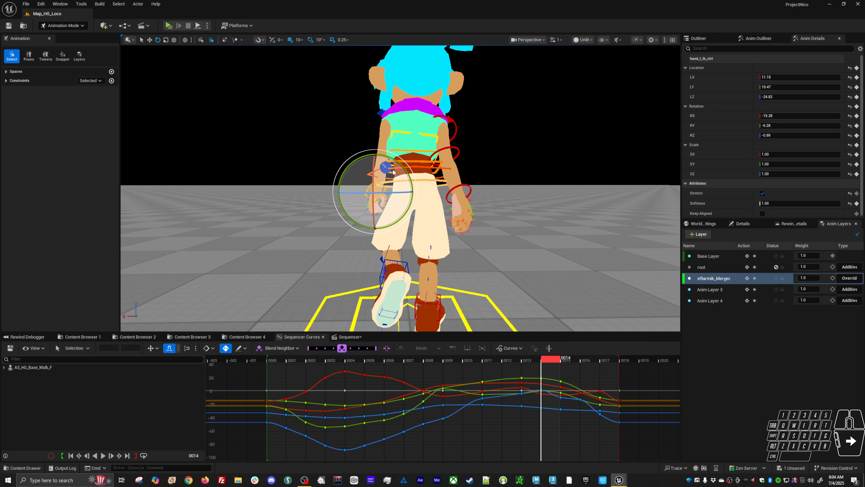
Step: Rotate the left hand at frame 15 to about RX -18.60, RY -13.48, RZ 0.82
key(Left)
key(Left)
key(Left)
key(Left)
key(Right)
key(Right)
mouse_move(403, 204)
mouse_down()
mouse_move(391, 209)
mouse_move(408, 199)
mouse_up()
Step: Rotate the left hand at frame 18 to about RX -14.79, RY -28.90, RZ -44.74, and match the pose at frame 0
key(Right)
key(Right)
click(274, 357)
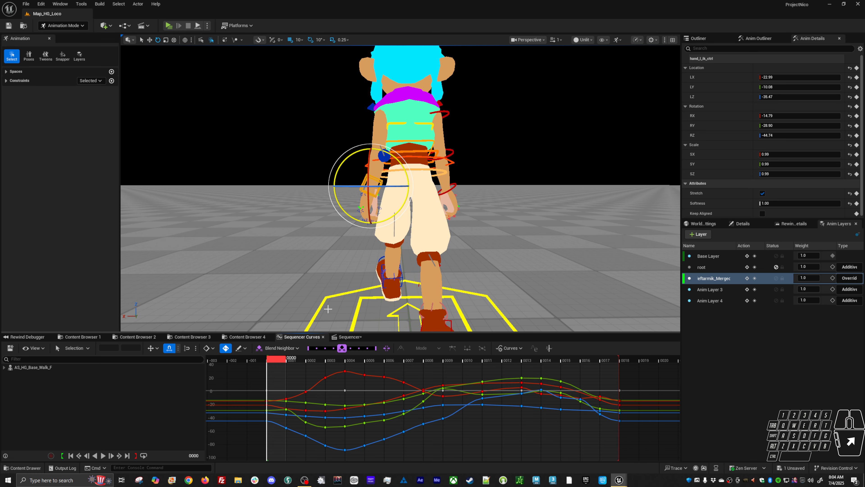
Step: Replay the walk and shift the left hand's position at frame 13, comparing it with the pose at frame 9
key(space)
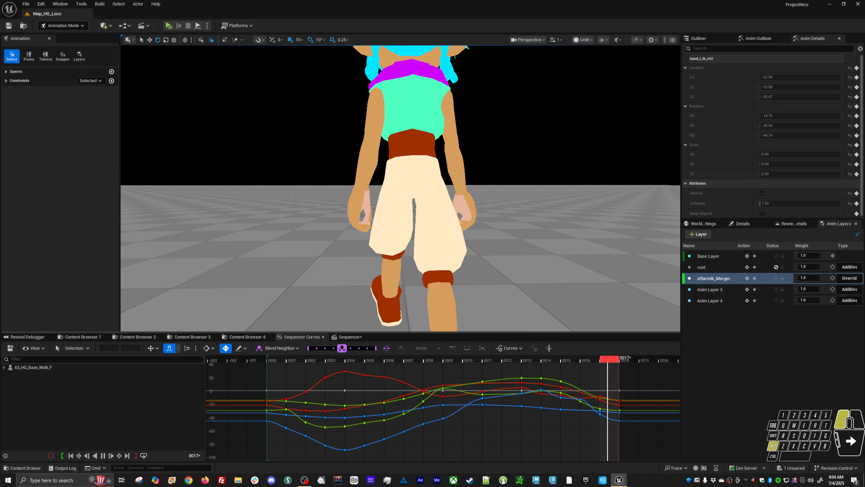
key(space)
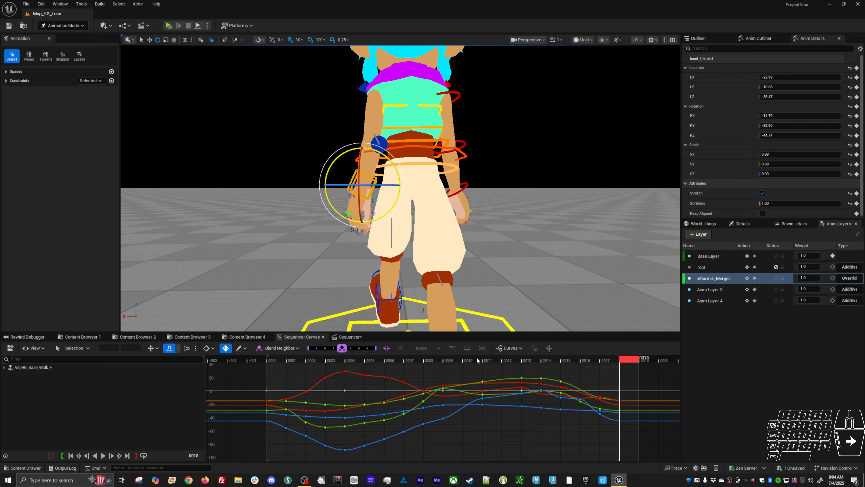
mouse_move(477, 360)
mouse_down()
mouse_move(597, 347)
mouse_move(482, 354)
mouse_up()
key(comma)
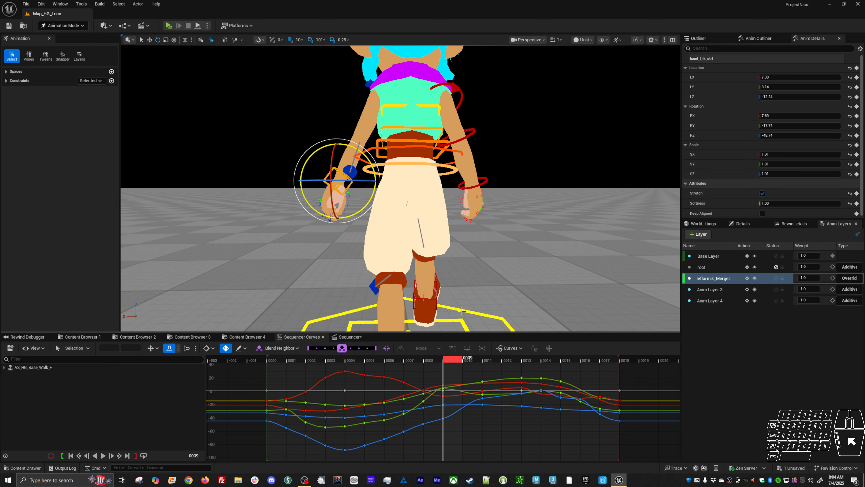
key(period)
key(period)
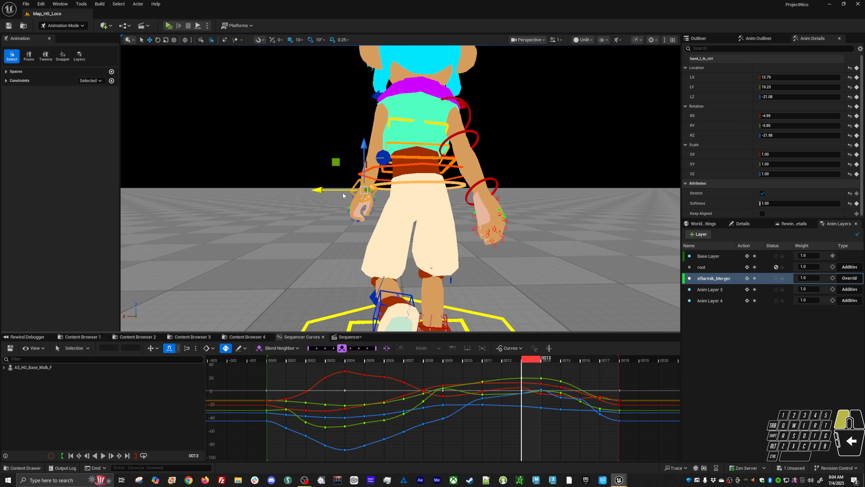
key(comma)
key(comma)
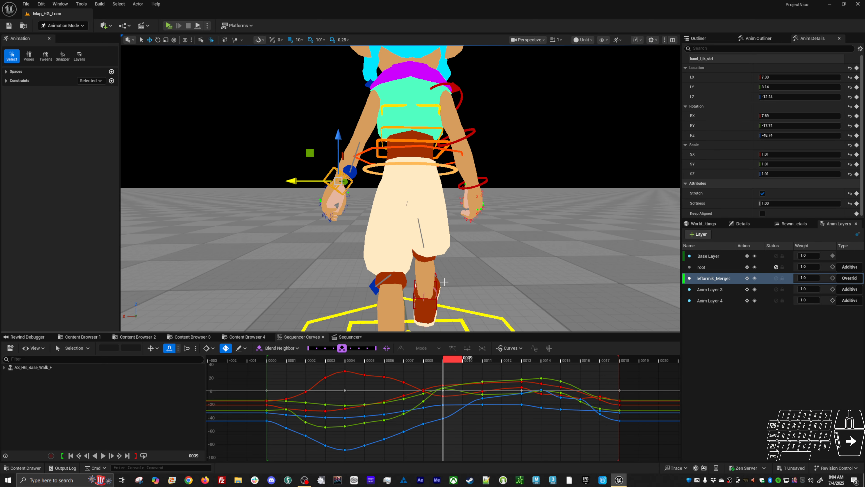
Step: Move the left hand at frame 11 to about LX 12.44, LY 10.35, LZ -12.48, checking the surrounding frames
key(period)
key(period)
key(Left)
key(Left)
key(Left)
key(Left)
key(Left)
key(Right)
key(Right)
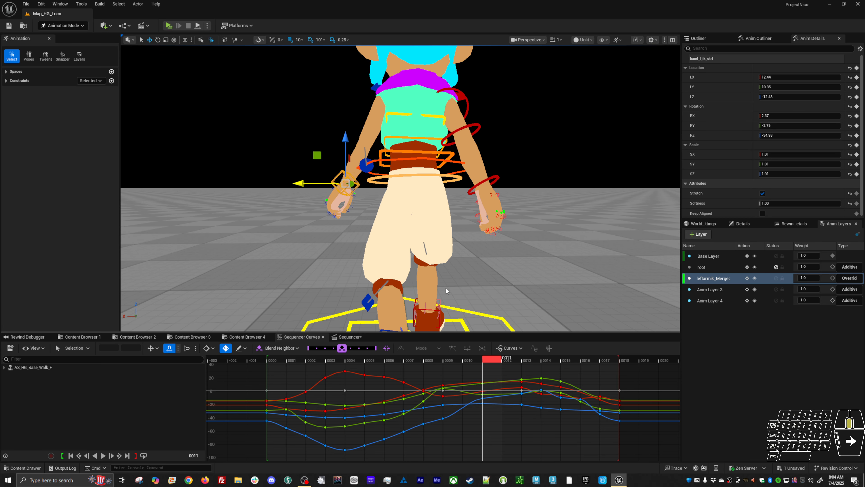
Step: Move the left hand outward at frame 13 to about LX 16.61, LY 12.99, and at frame 14 to about LX 14.33, LY 14.28
scroll(445, 288, down, 2)
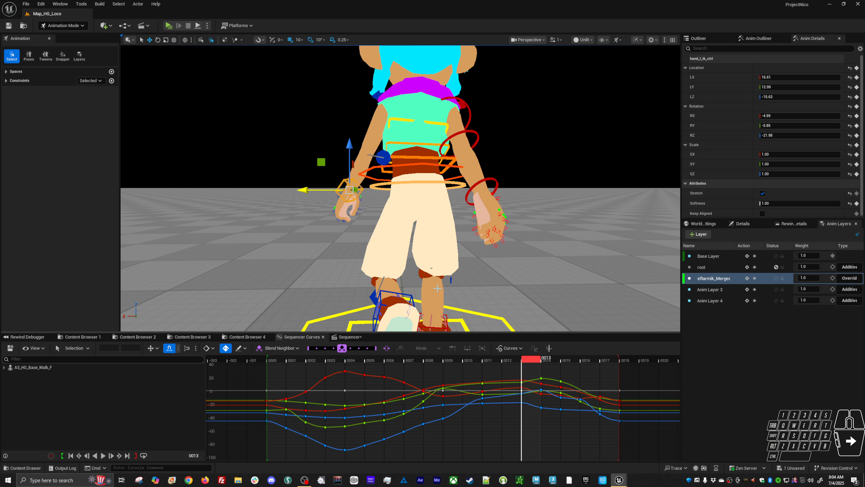
scroll(437, 288, down, 1)
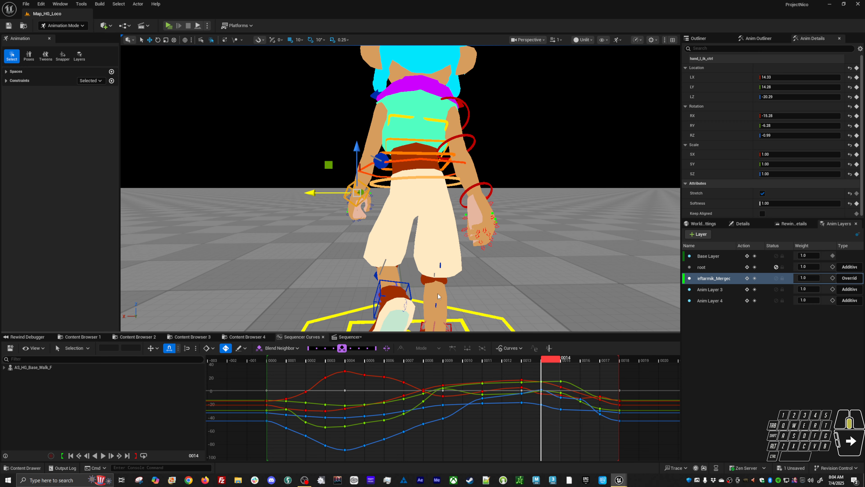
scroll(438, 294, up, 1)
scroll(438, 293, down, 2)
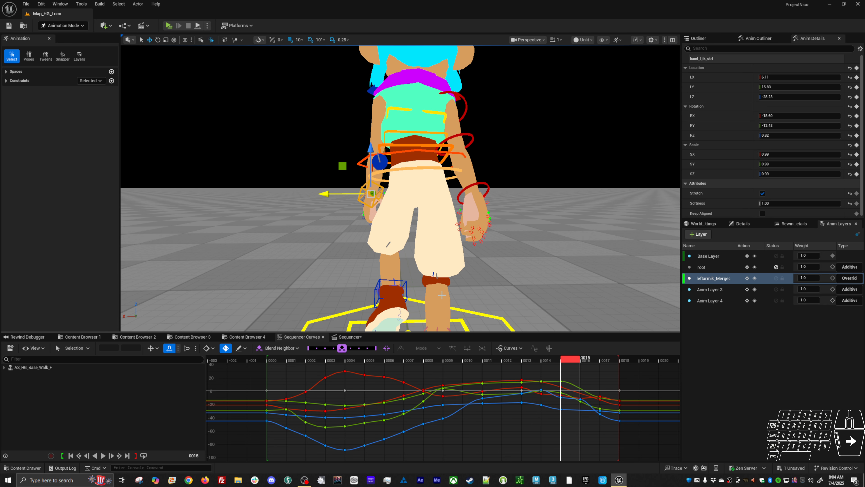
Step: Move the left hand at frame 15 to about LX 7.72, LY 13.20, LZ -25.92, comparing it with frames 13 to 16
scroll(442, 295, down, 1)
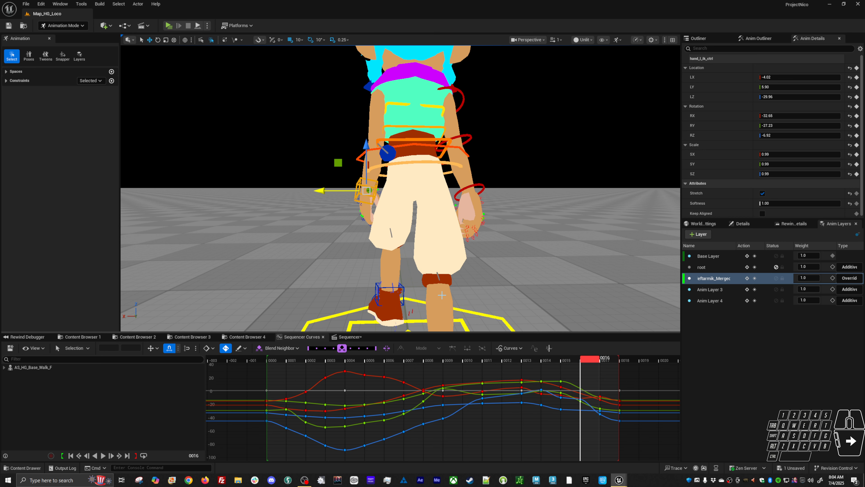
scroll(441, 295, up, 3)
scroll(442, 294, down, 1)
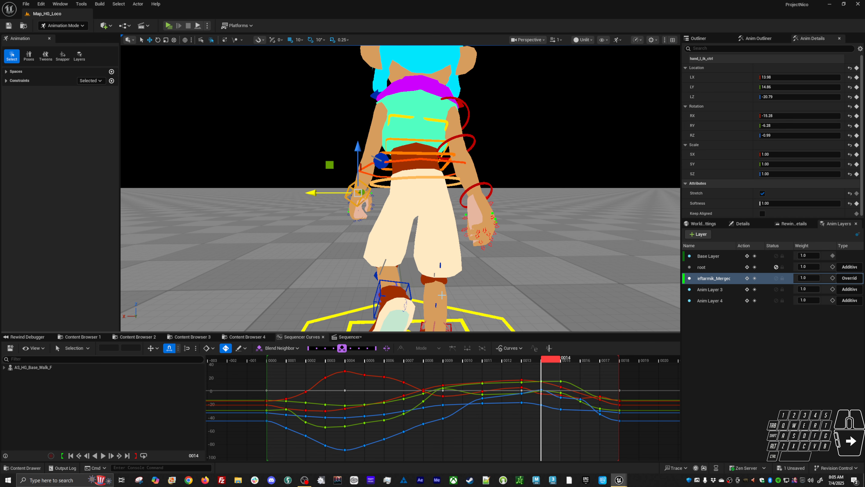
scroll(442, 294, down, 2)
scroll(442, 295, up, 1)
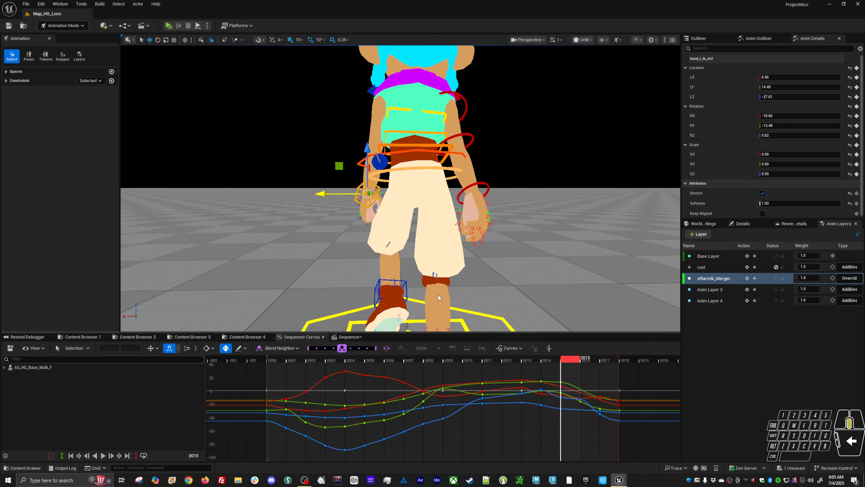
scroll(436, 295, up, 2)
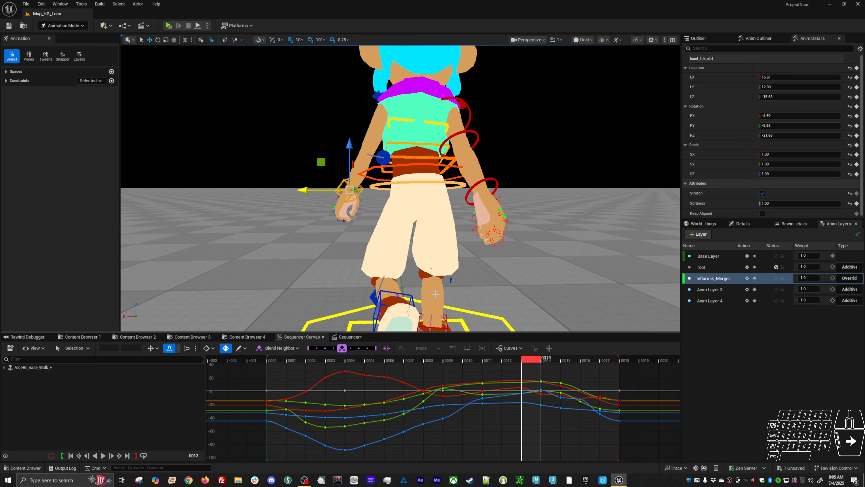
scroll(436, 294, down, 1)
scroll(434, 294, up, 1)
scroll(433, 293, down, 4)
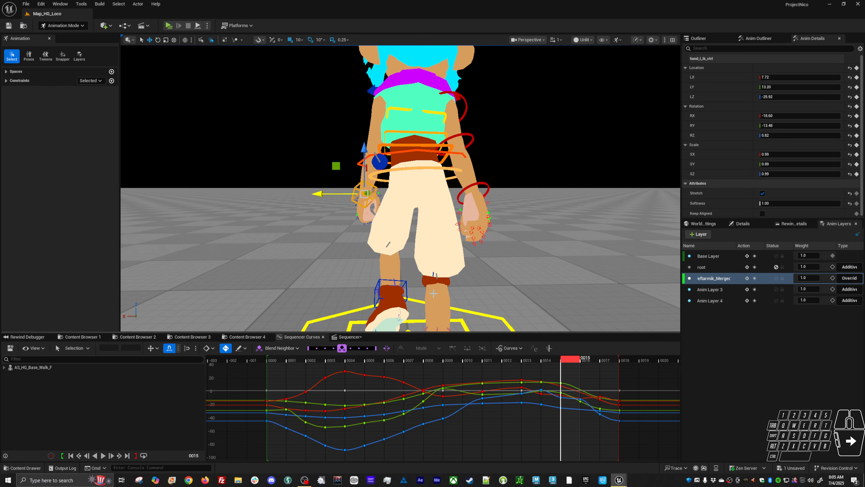
Step: Move the left hand at frame 16 to about LX -2.93, LY 4.12, LZ -28.81, and at frame 15 to about LX 8.15, LY 12.51, LZ -25.32
scroll(433, 294, up, 3)
scroll(434, 293, down, 1)
scroll(434, 293, up, 1)
scroll(434, 293, down, 2)
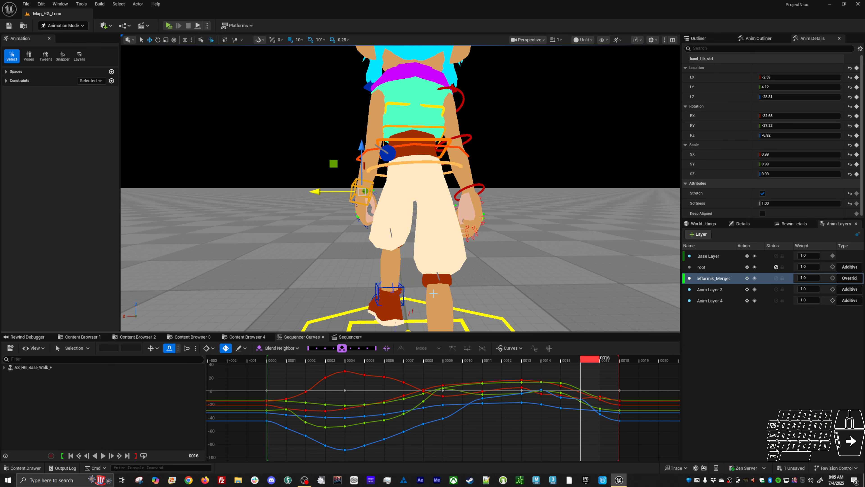
scroll(437, 293, up, 1)
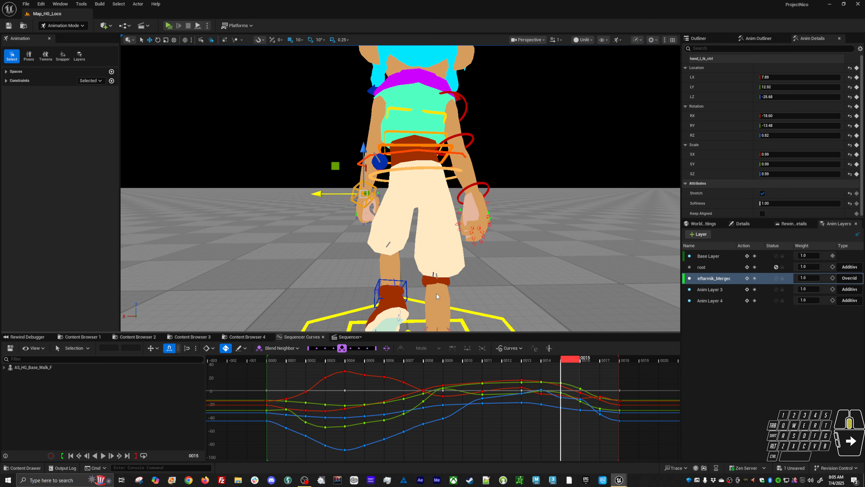
scroll(436, 293, up, 2)
scroll(435, 293, down, 2)
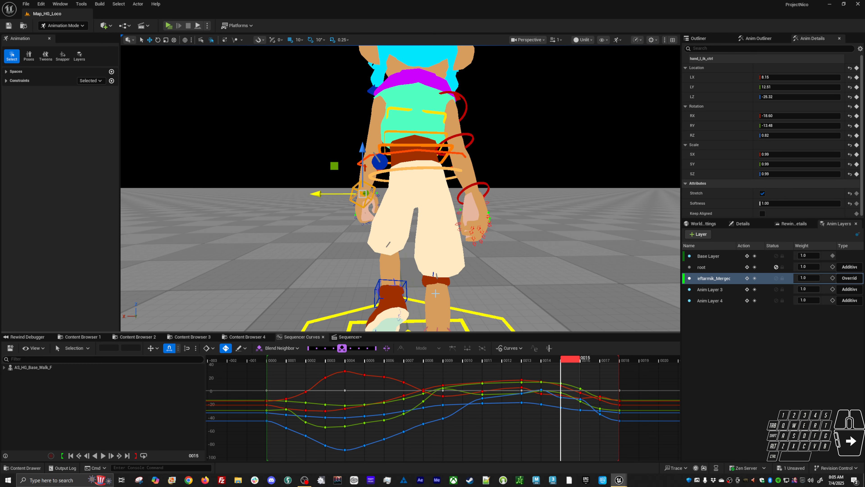
Step: Move the left hand at frame 17 to about LX -15.70, LY -4.73, LZ -33.76, checking the spacing against frame 18
scroll(436, 293, down, 3)
scroll(436, 293, up, 3)
scroll(435, 293, down, 2)
scroll(435, 293, up, 2)
scroll(436, 294, down, 2)
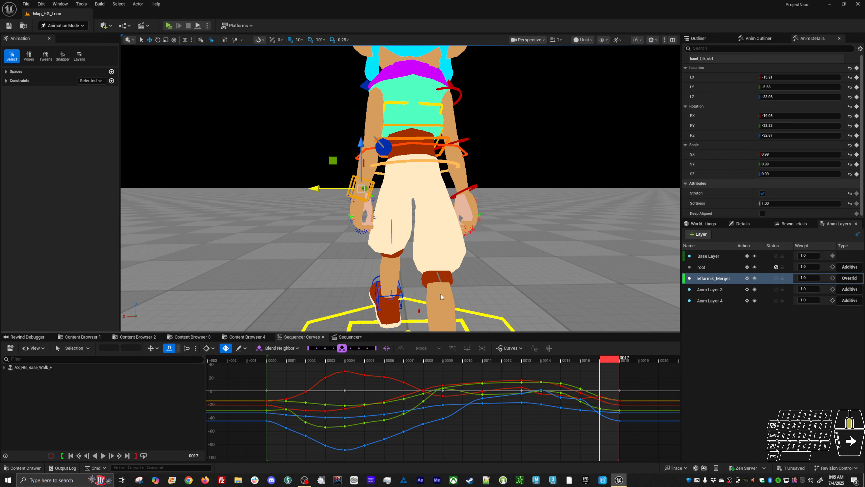
scroll(443, 295, down, 1)
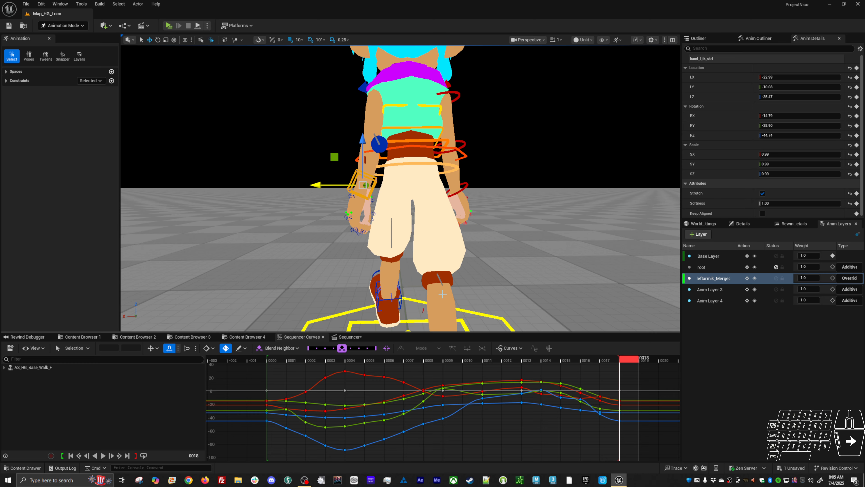
scroll(442, 294, up, 3)
scroll(443, 294, down, 3)
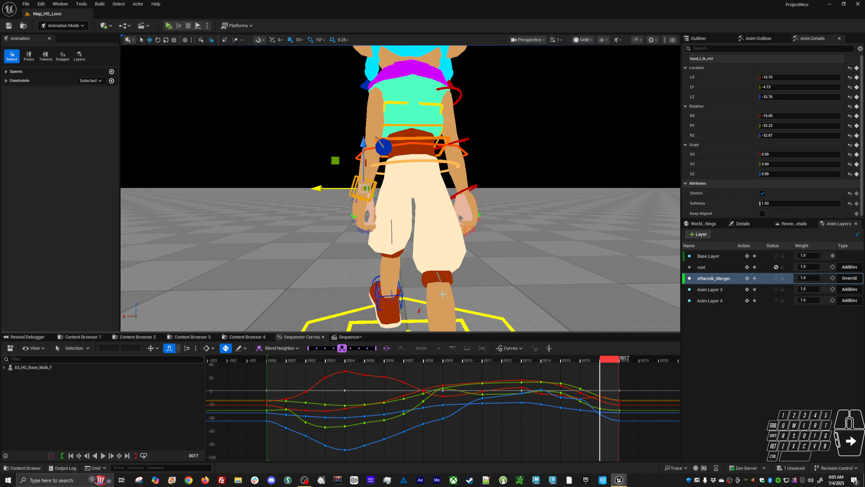
Step: Adjust the left hand's pose at frame 1 to about LX -26.71, LY -11.60, LZ -37.06, RX -14.63, RY -34.26, RZ -50.38
scroll(442, 294, down, 4)
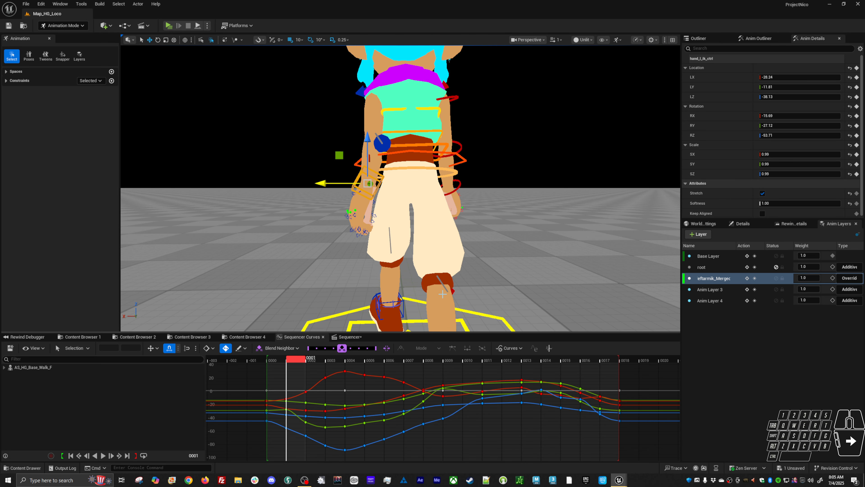
scroll(442, 294, up, 2)
scroll(442, 294, down, 1)
scroll(441, 295, up, 2)
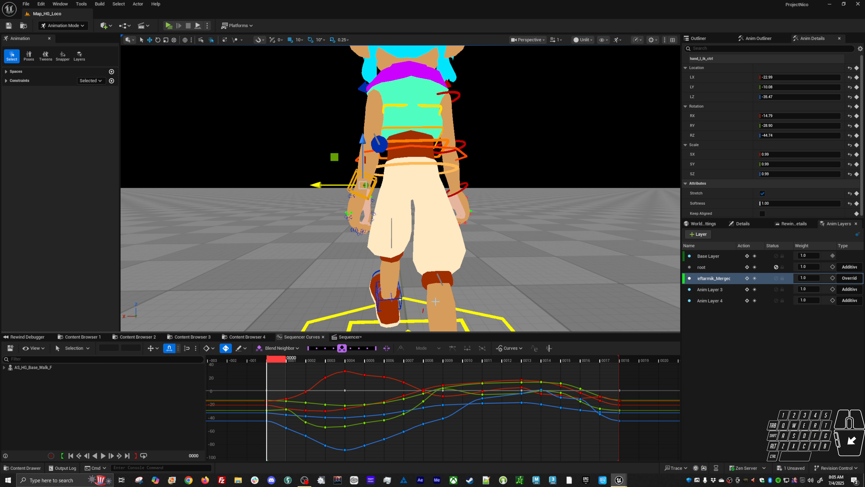
scroll(436, 301, down, 1)
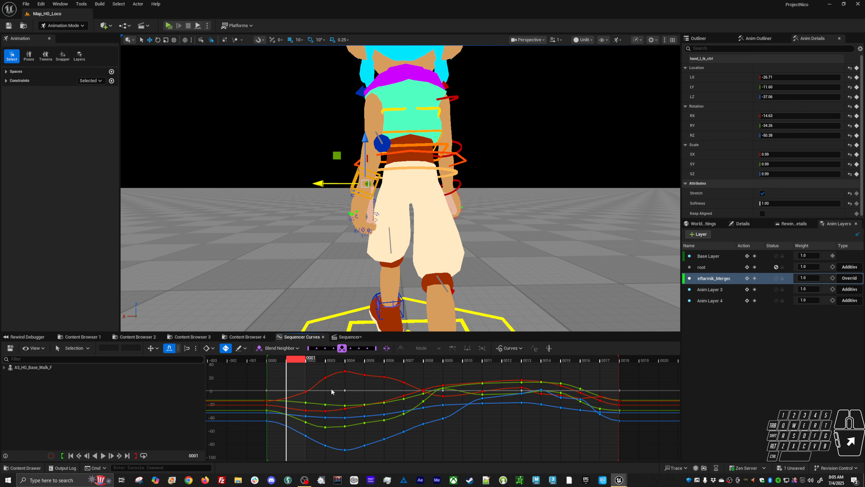
scroll(410, 276, down, 5)
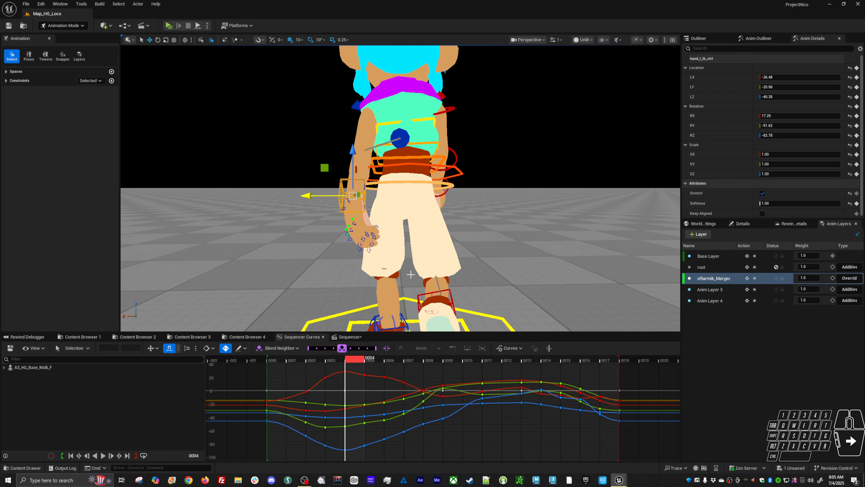
Step: Replay the walk cycle from behind to check the left hand's swing
key(space)
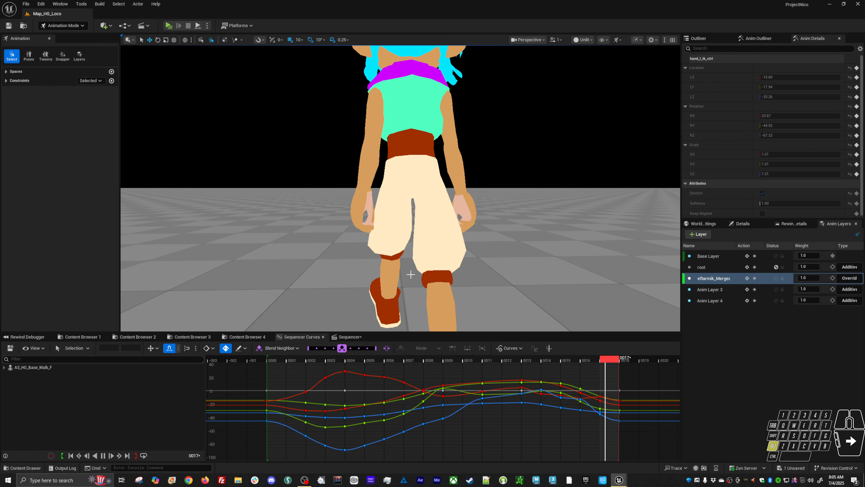
key(space)
key(space)
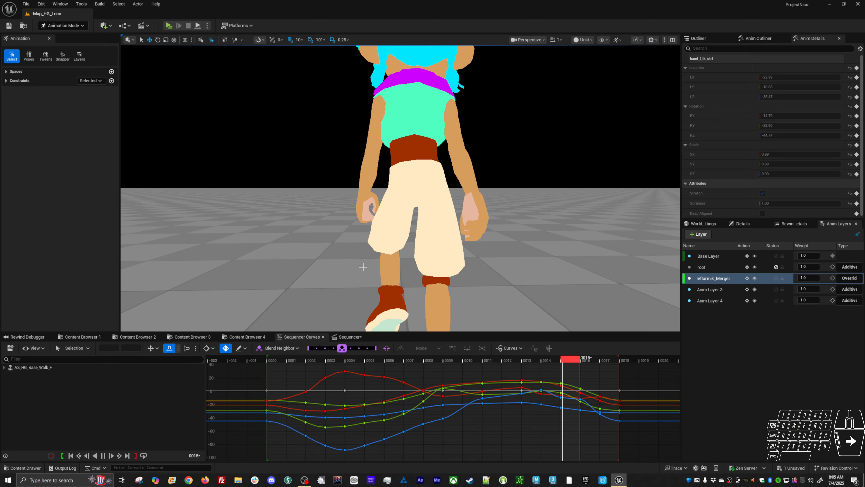
key(space)
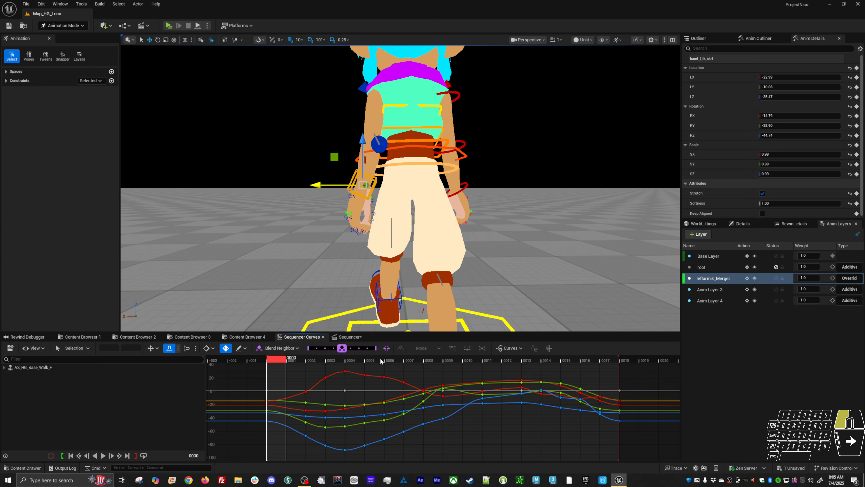
Step: Go to frame 15 and display the left hand control's motion trail for the full cycle, viewed from above
drag(381, 360, 570, 377)
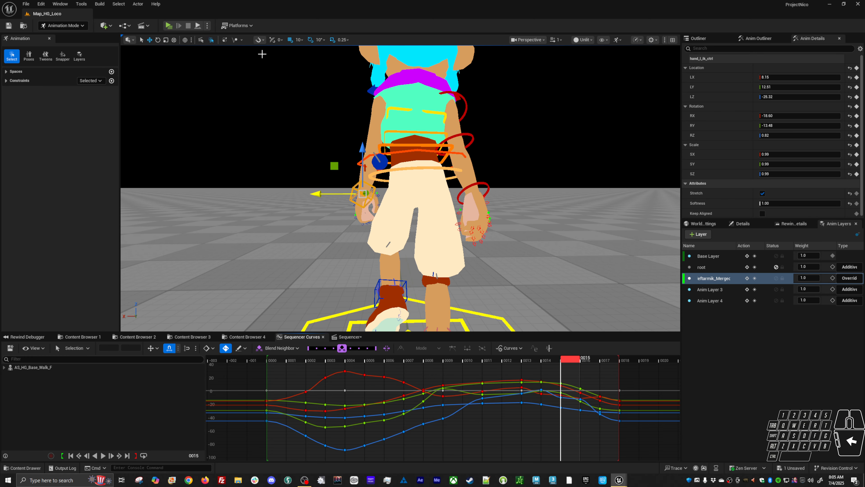
alt+right_drag(325, 218, 363, 225)
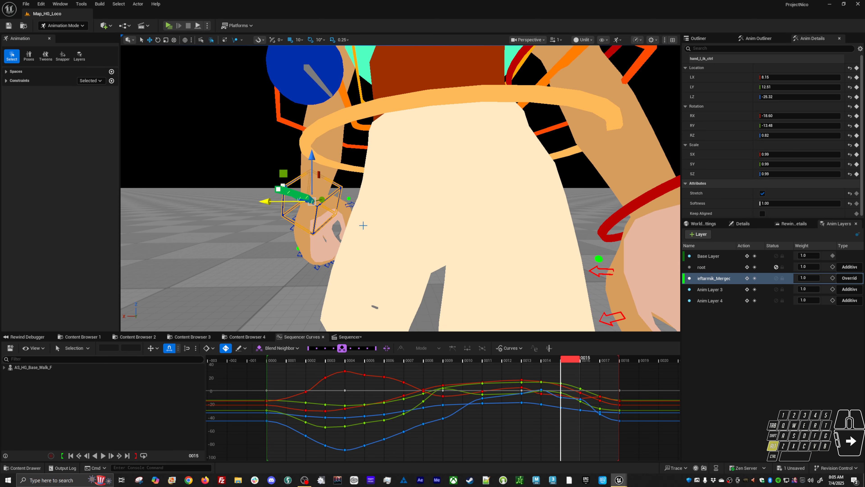
alt+drag(363, 225, 363, 226)
alt+right_drag(362, 225, 252, 50)
click(241, 40)
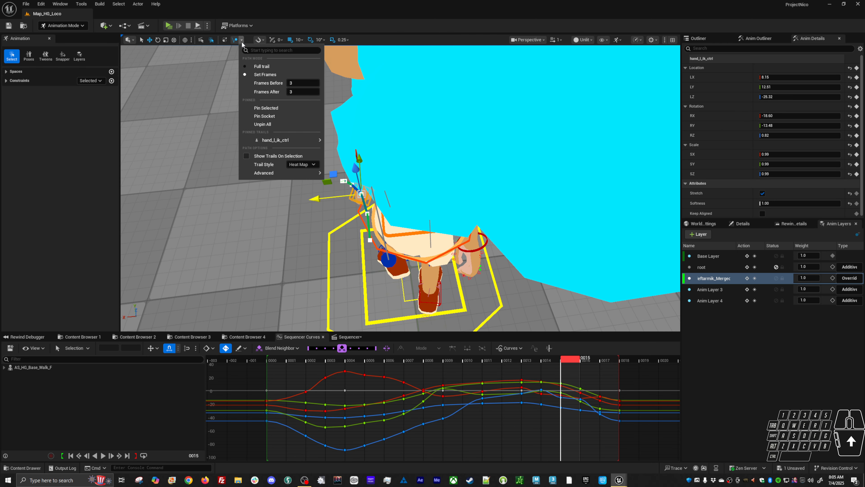
click(260, 74)
alt+drag(286, 141, 286, 141)
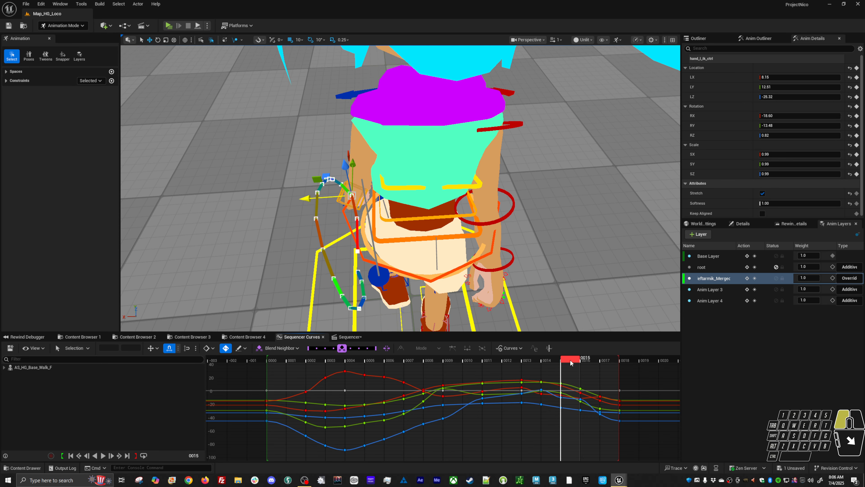
Step: Move the left hand at frame 15 to about LX 9.13, LY 10.91, LZ -23.92, and at frame 14 to about LX 15.1, LY 13.1
mouse_move(571, 362)
mouse_down()
mouse_move(514, 359)
mouse_move(647, 357)
mouse_move(552, 358)
mouse_move(570, 358)
mouse_up()
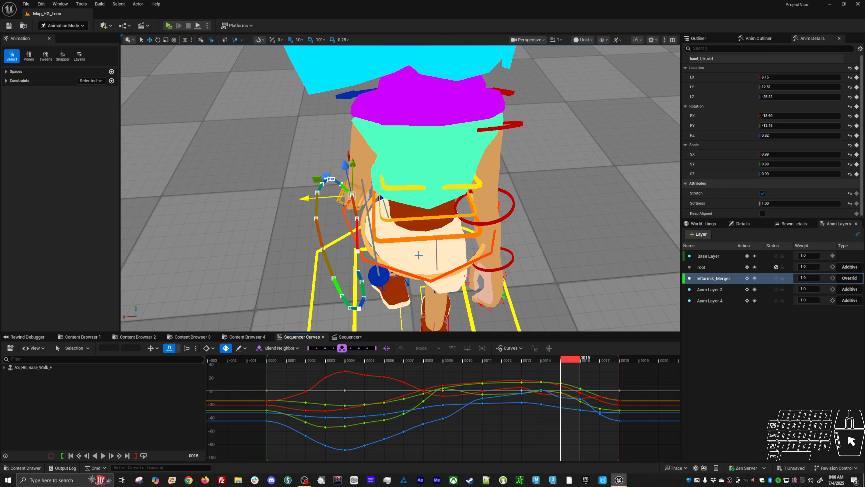
drag(319, 198, 315, 197)
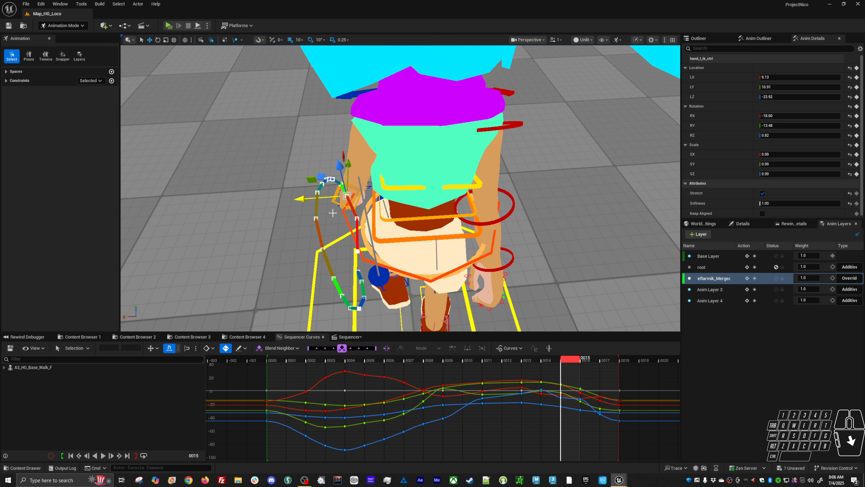
key(Left)
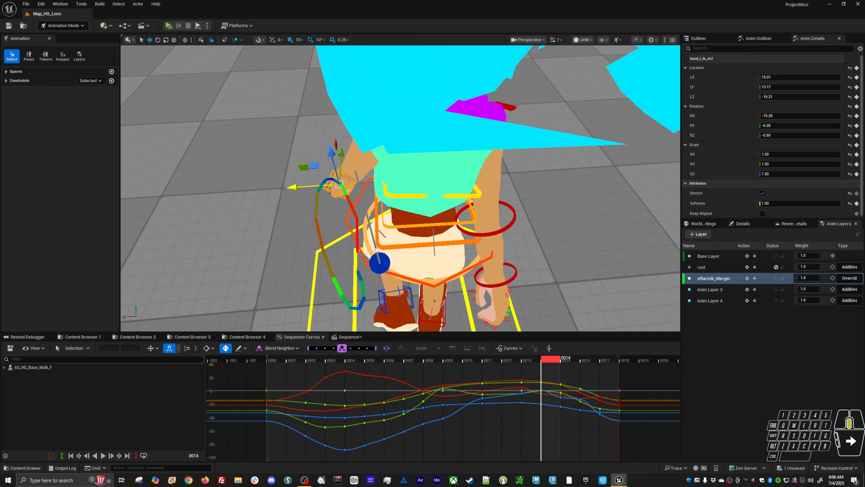
key(Right)
Step: Nudge the left hand outward at frames 16, 17 and 18 to smooth the trail, with frame 17 at about LX -14.97, LY -5.92, LZ -32.73
key(Right)
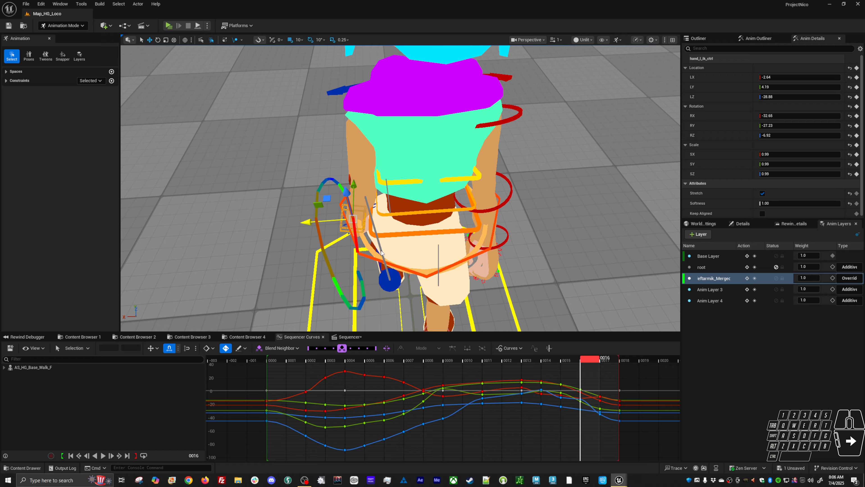
key(Right)
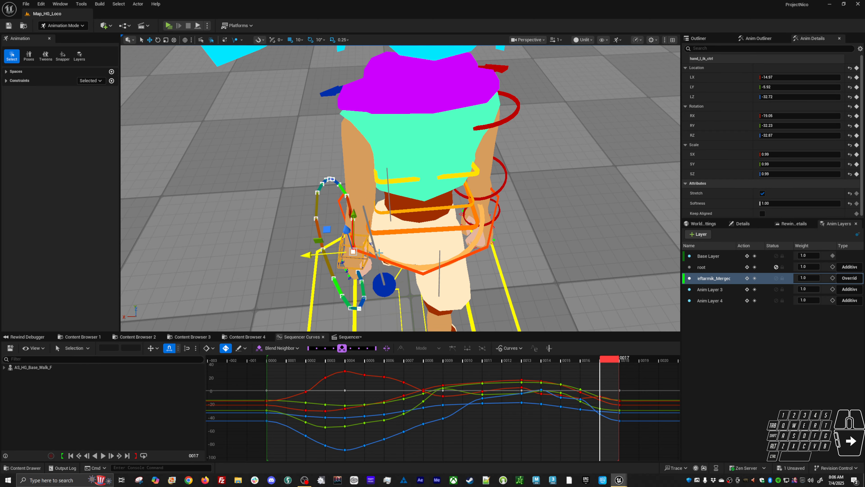
key(Right)
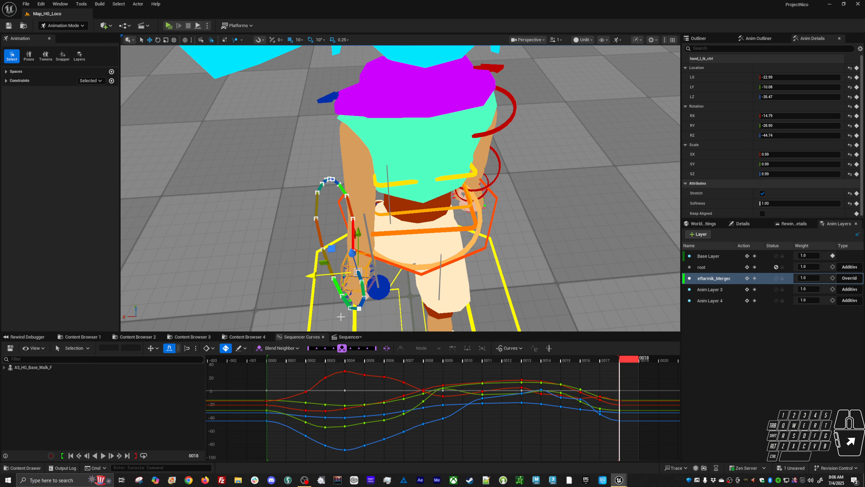
middle_drag(386, 265, 384, 266)
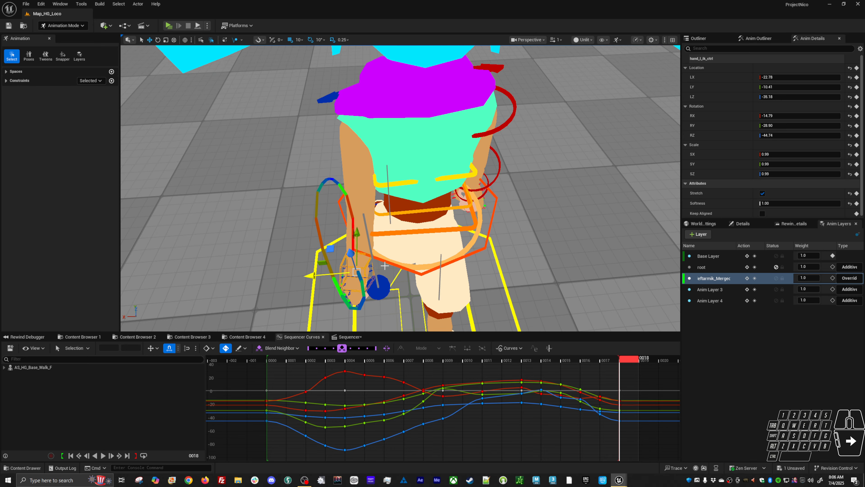
Step: Step through the first frames and replay the walk to check the left hand against its motion trail
click(275, 361)
key(alt+period)
key(alt+period)
key(alt+period)
key(alt+period)
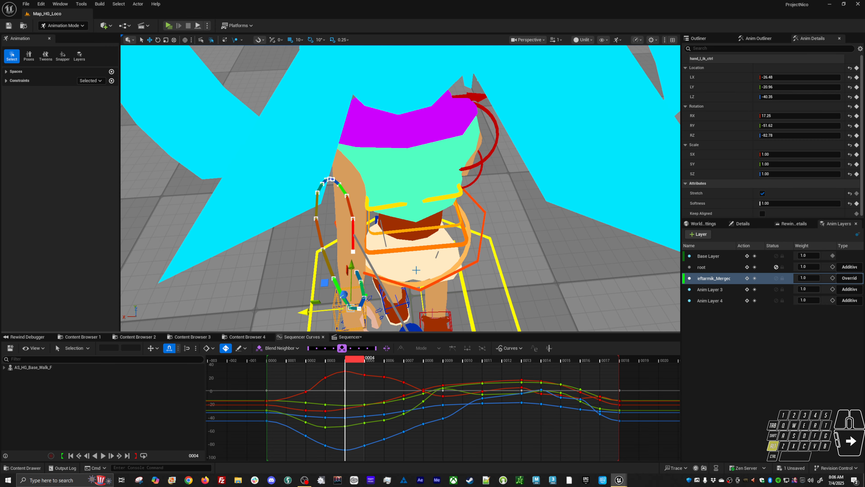
key(space)
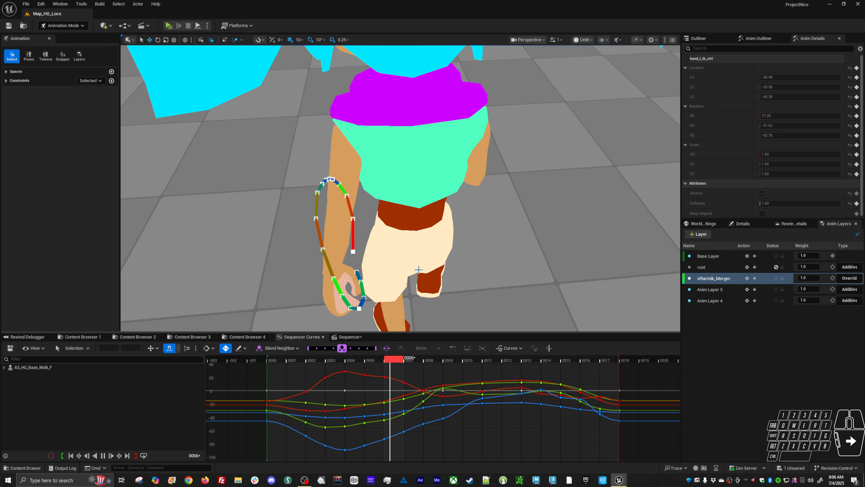
key(space)
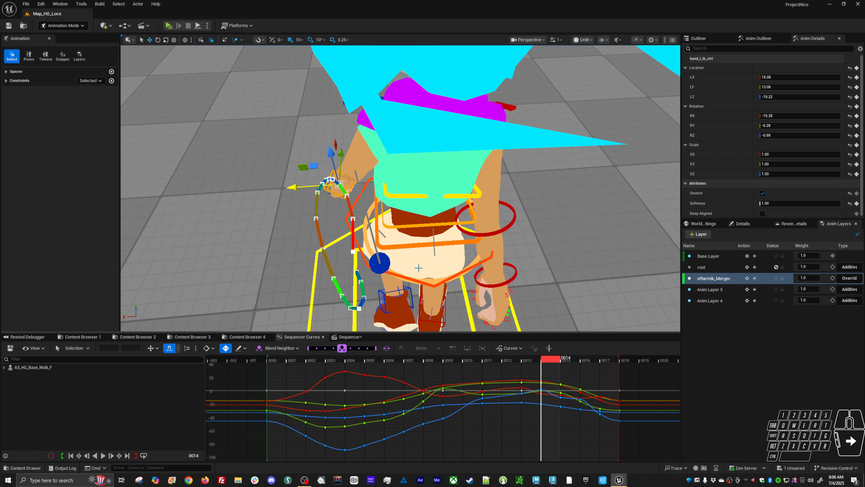
Step: Compare the frames around frame 14 and move the left hand there to about LX 12.56, LY 10.53, LZ -20.34
key(alt+comma)
key(alt+comma)
key(alt+comma)
key(alt+period)
key(alt+period)
key(alt+period)
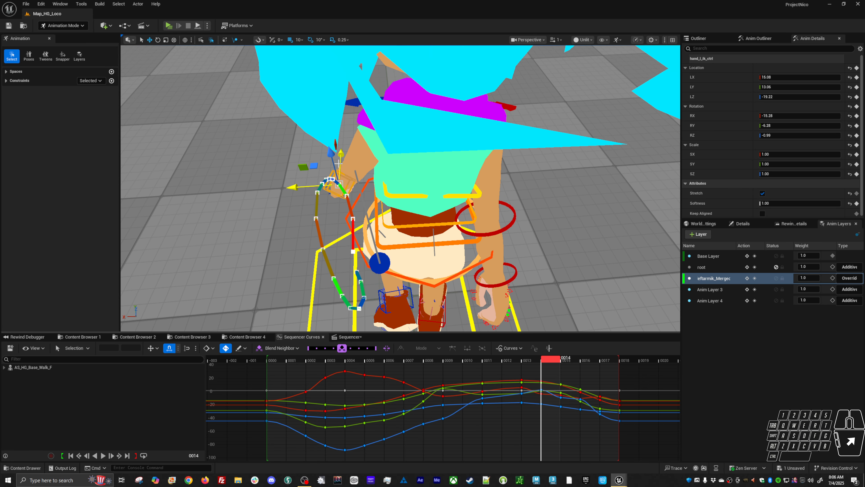
key(Right)
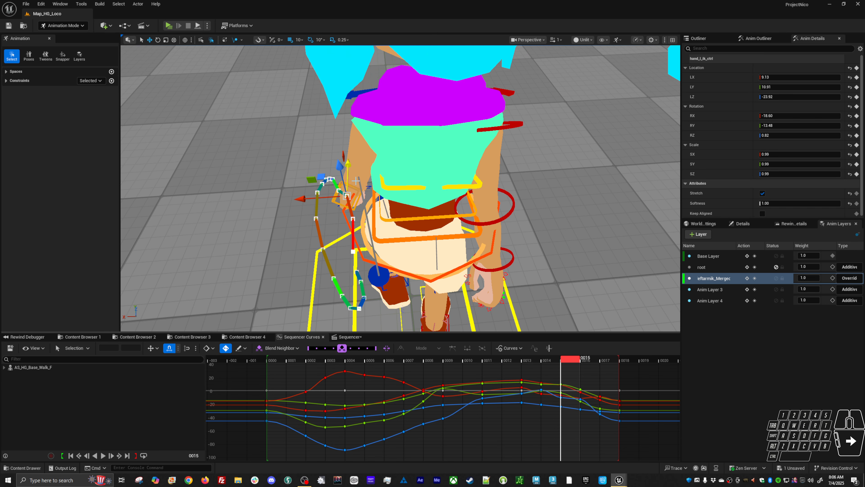
key(Left)
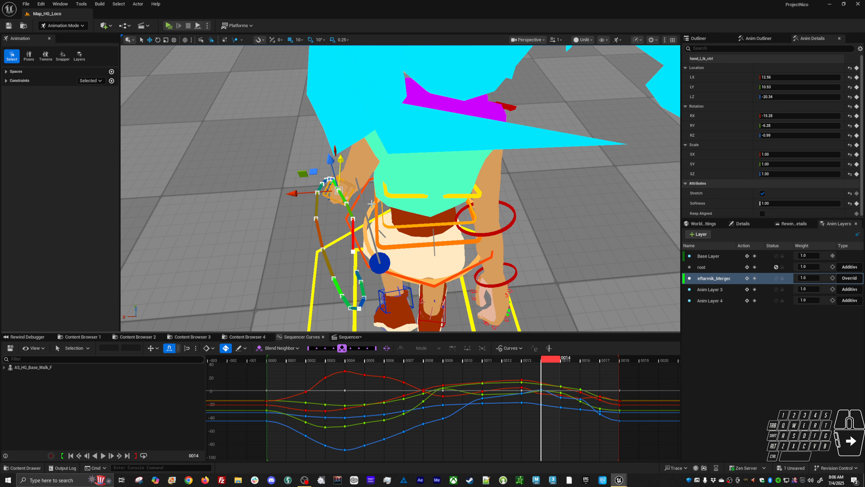
Step: Move the left hand at frame 15 to about LX 3.68, LY 5.45, LZ -26.34, and at frame 14 to about LX 10.72, LY 11.26, LZ -22.11
key(Right)
key(Right)
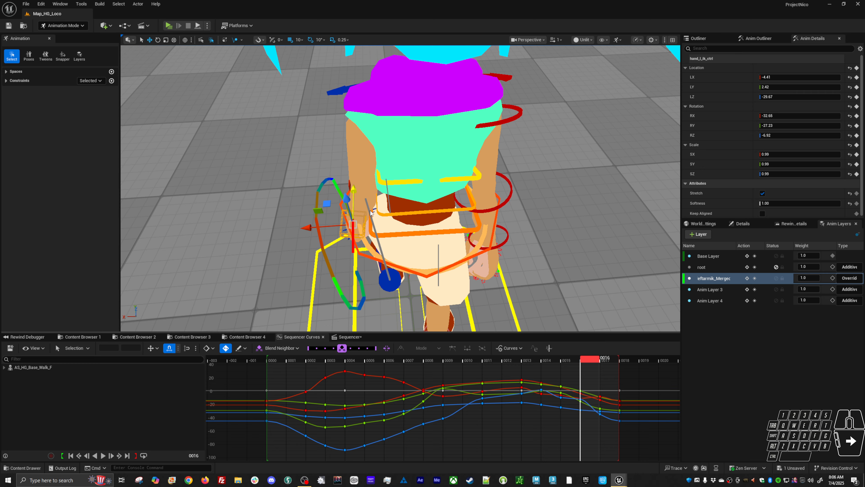
key(Left)
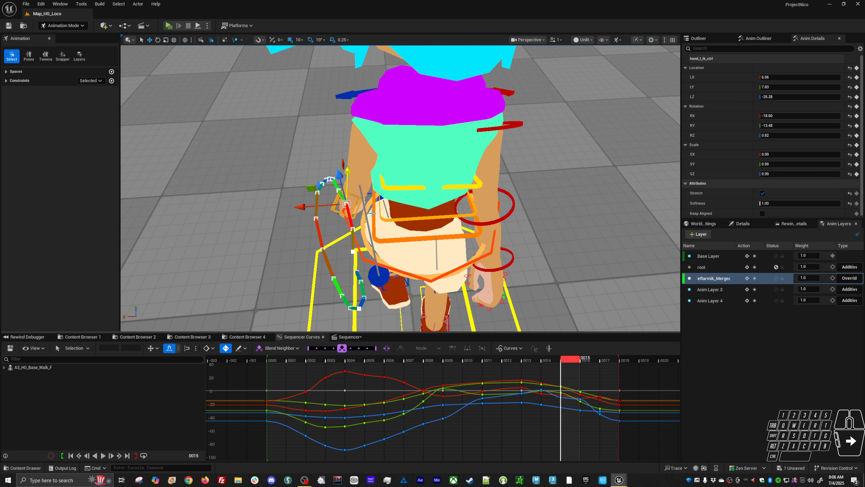
key(Down)
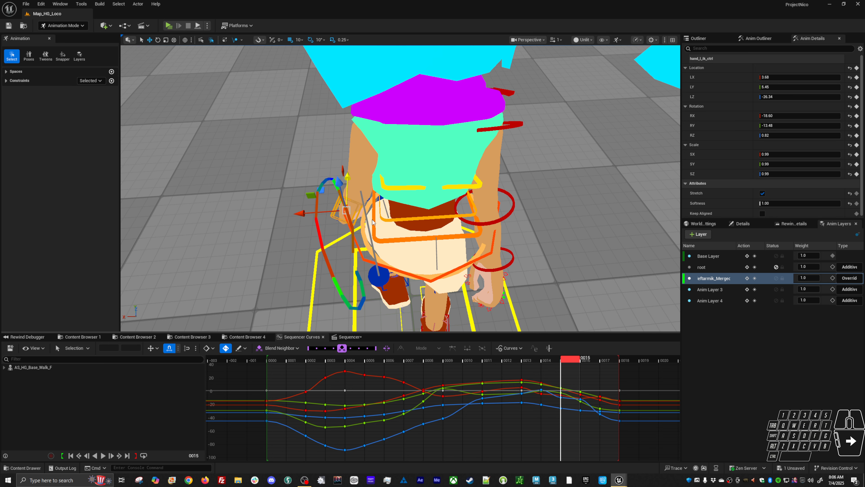
key(Left)
key(Up)
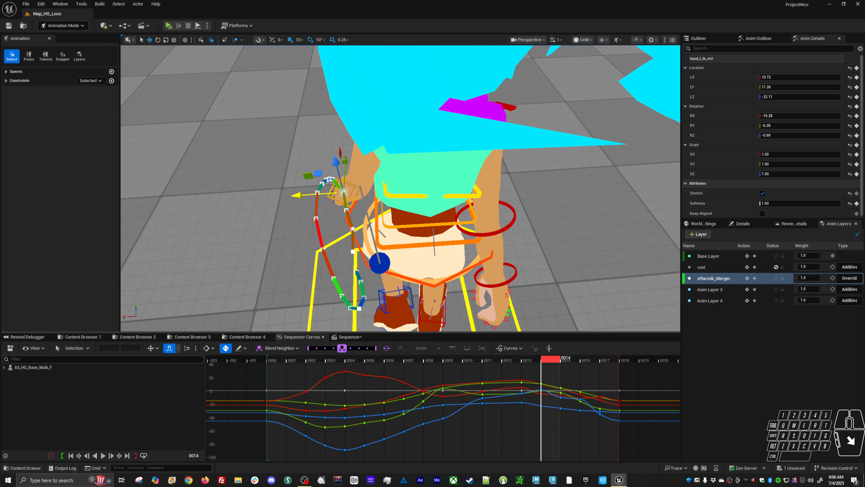
Step: Compare the frames around frame 14 and move the left hand at frame 15 to about LX 2.83, LY 6.55, LZ -27.44
key(Left)
key(comma)
key(period)
key(period)
key(period)
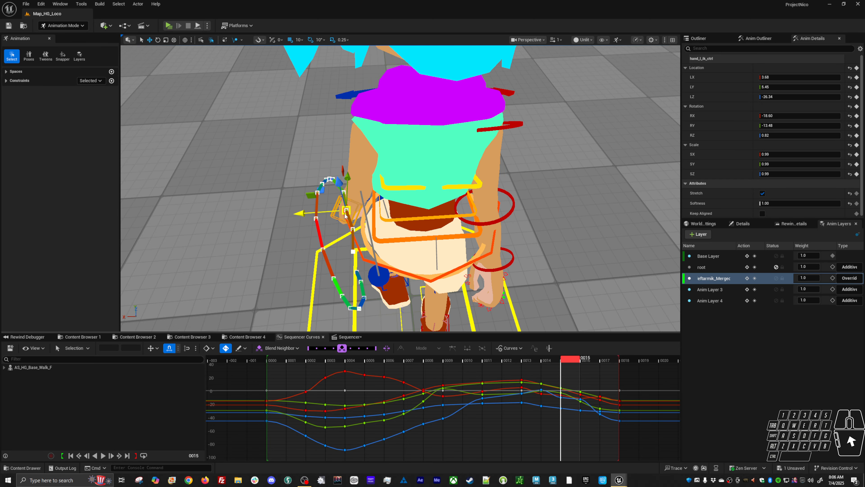
drag(321, 197, 323, 192)
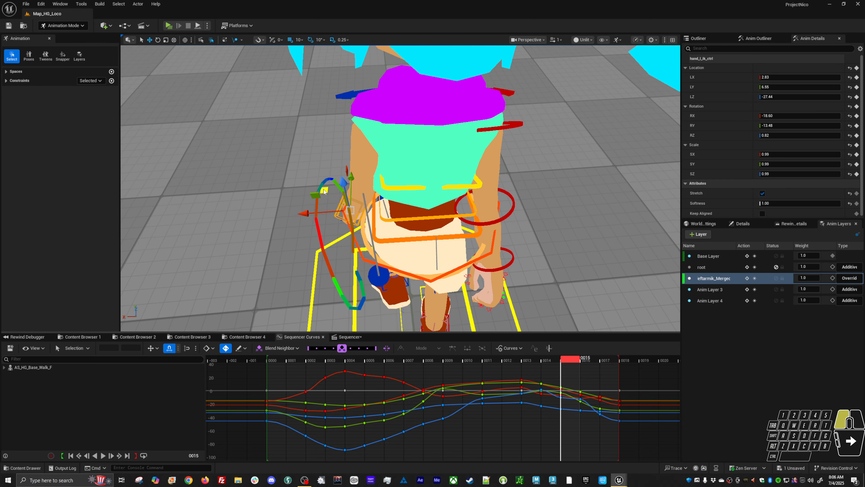
Step: Work back from frame 13 along the left hand's trail and nudge the hand at frame 9 to about LX 6.39, LY 1.32, LZ -12.31
key(Left)
key(Left)
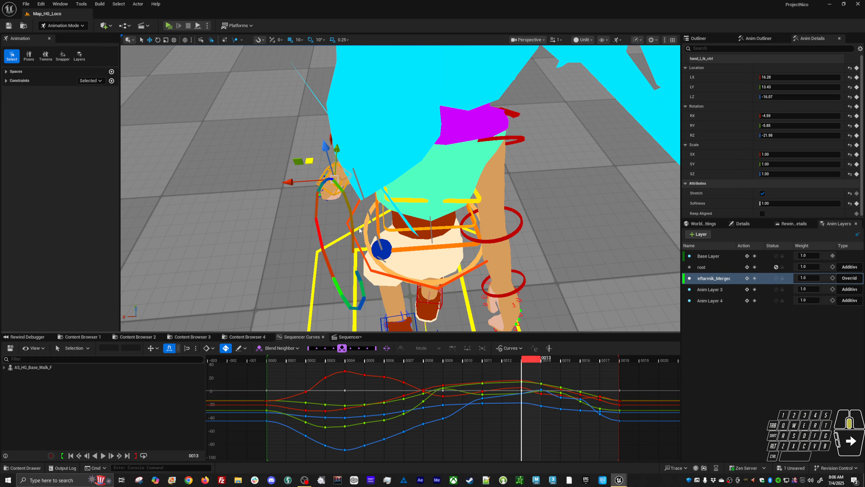
middle_drag(362, 229, 370, 236)
key(Left)
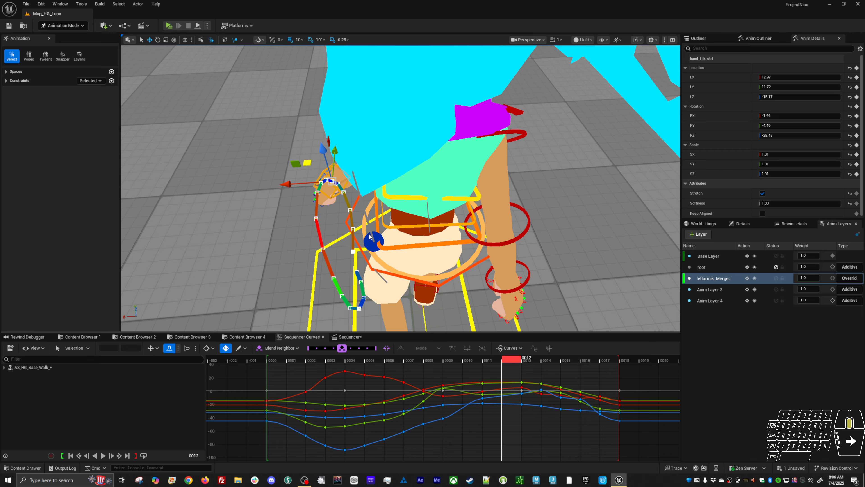
key(Left)
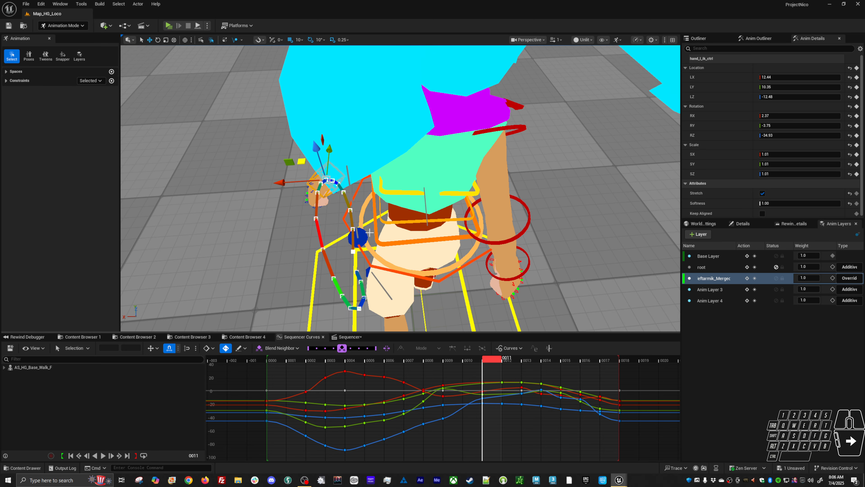
key(Left)
key(Left)
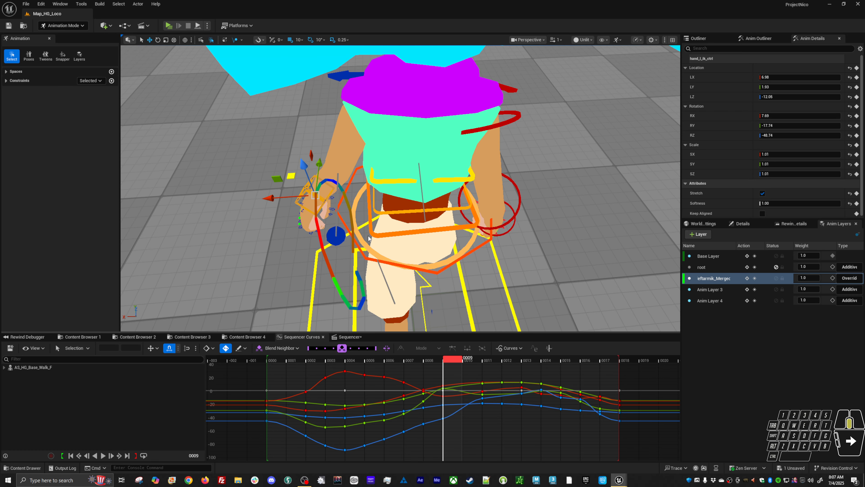
middle_drag(369, 236, 368, 237)
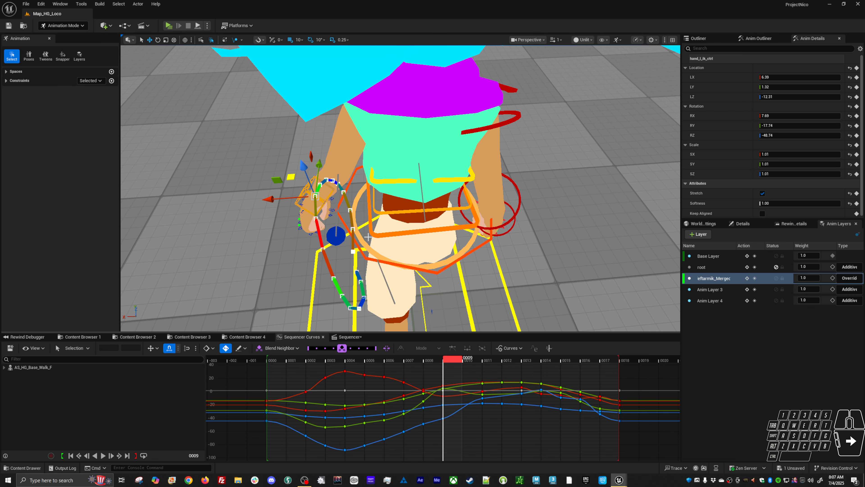
Step: Compare frames 6 and 7 and nudge the left hand at frame 7 to about LX -5.83, LY -13.39, LZ -23.98
key(Left)
key(Left)
key(Left)
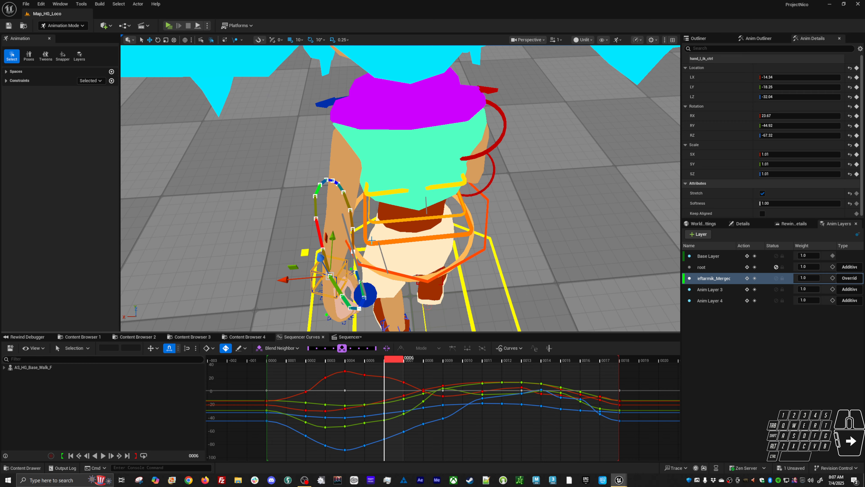
key(Right)
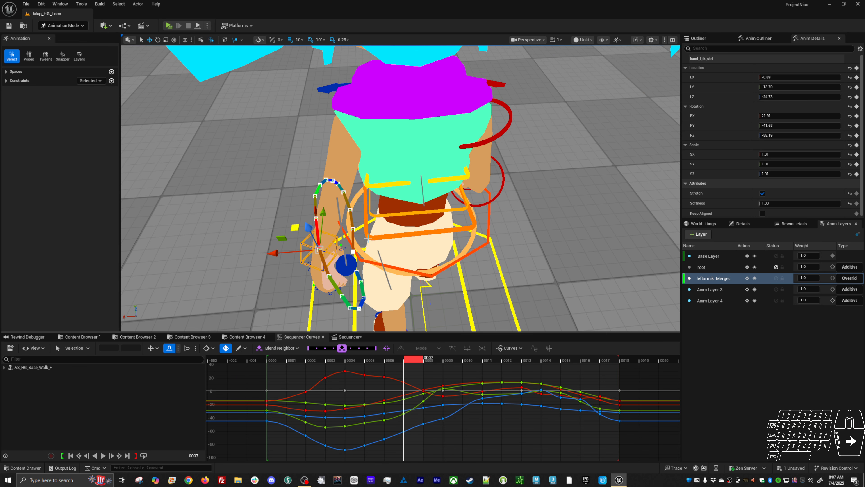
middle_drag(367, 239, 368, 238)
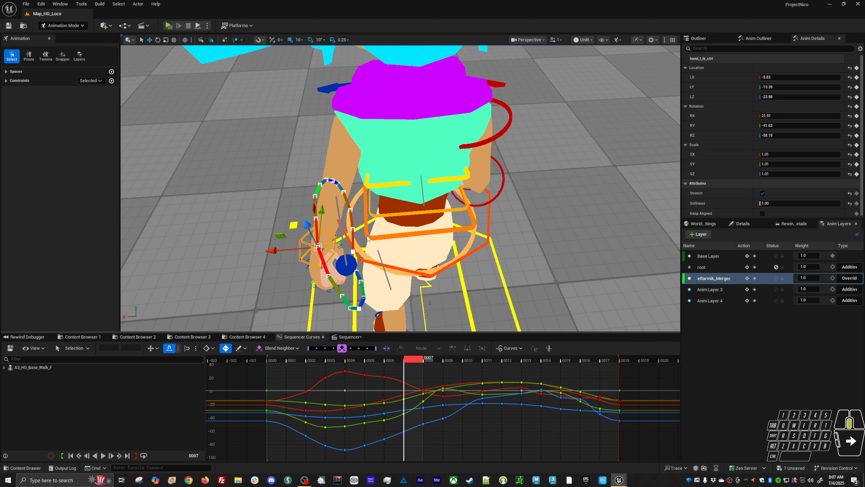
Step: Move the left hand at frame 6 to about LX -13.63, LY -18.94, LZ -31.20, and at frame 5 to about LX -20.69, LY -21.12, LZ -36.77
key(Left)
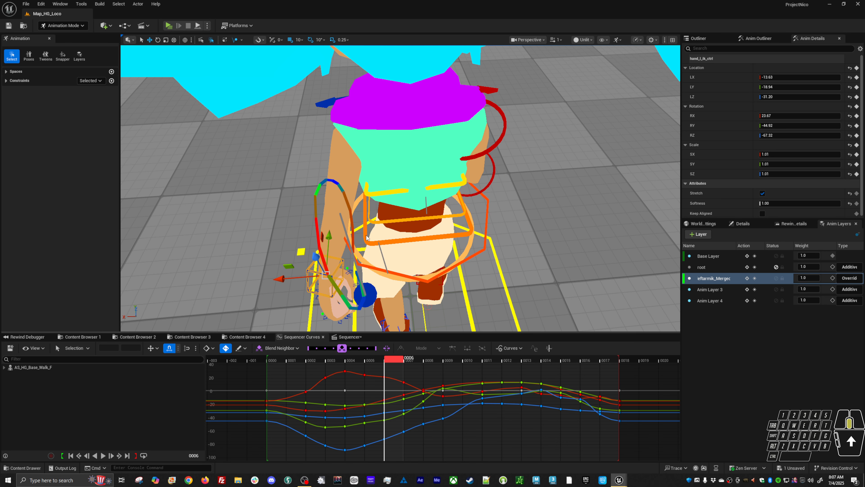
key(Left)
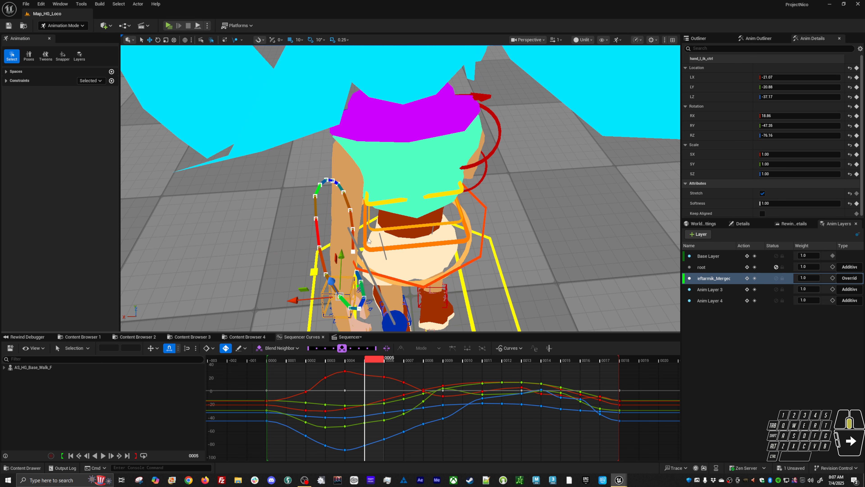
middle_drag(369, 241, 368, 240)
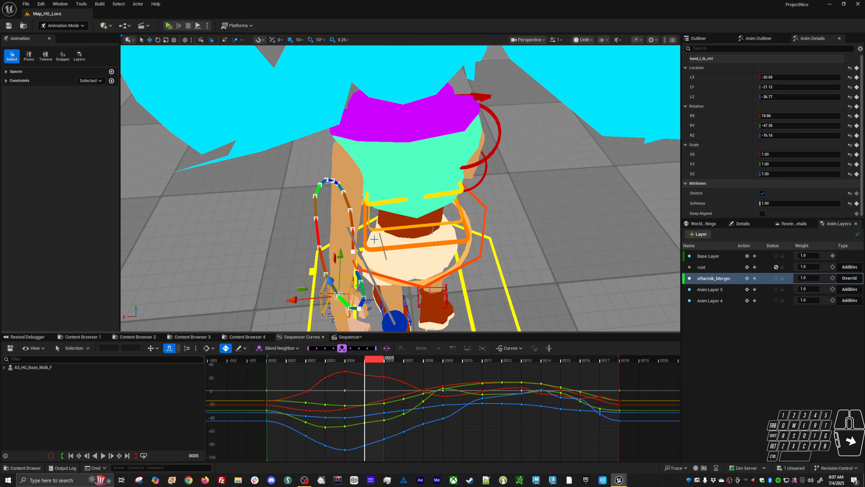
Step: Play the walk cycle and examine the left hand's motion path from the front and from above
key(space)
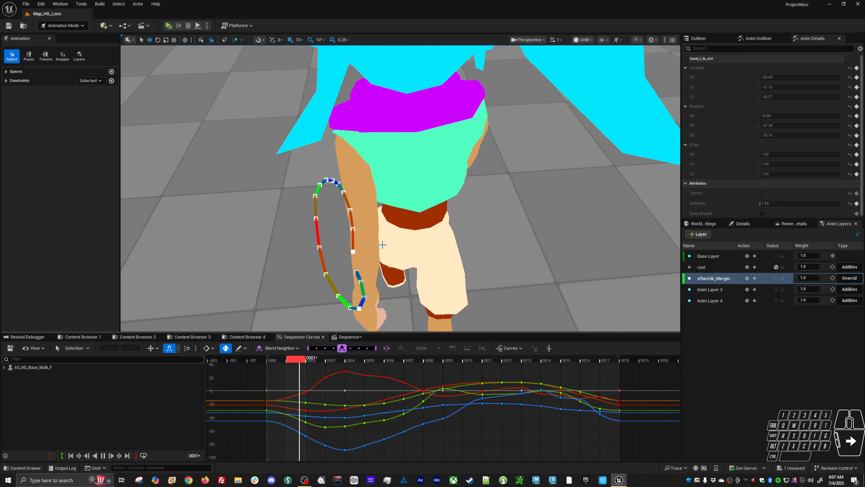
alt+drag(383, 245, 554, 167)
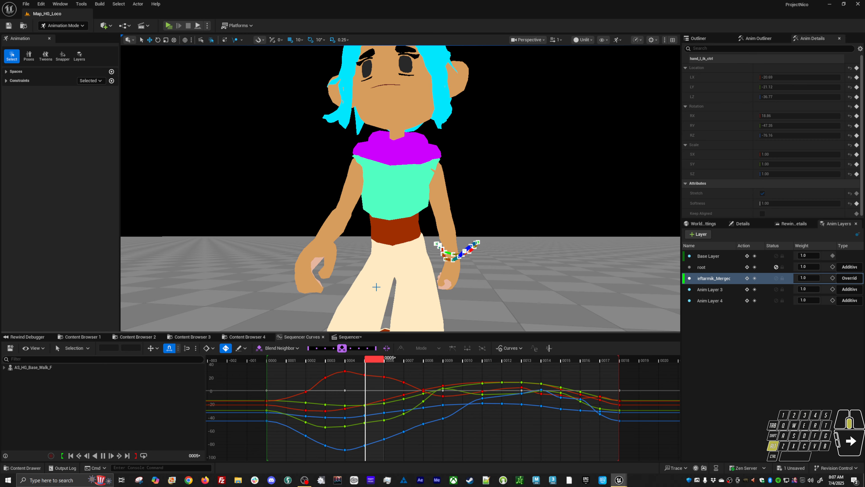
alt+middle_drag(376, 286, 325, 208)
alt+drag(324, 208, 371, 238)
alt+right_drag(342, 317, 317, 303)
alt+middle_drag(342, 317, 340, 337)
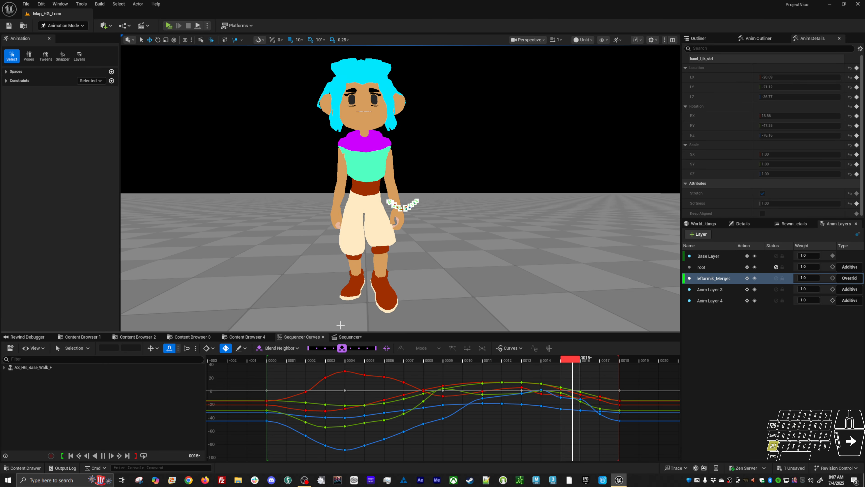
alt+drag(340, 325, 353, 362)
alt+right_drag(353, 362, 377, 370)
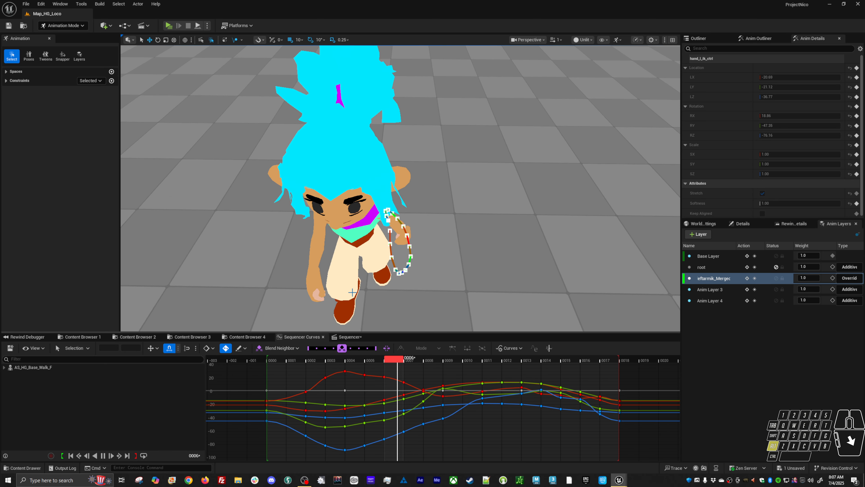
alt+drag(376, 370, 380, 373)
alt+drag(392, 290, 404, 303)
key(space)
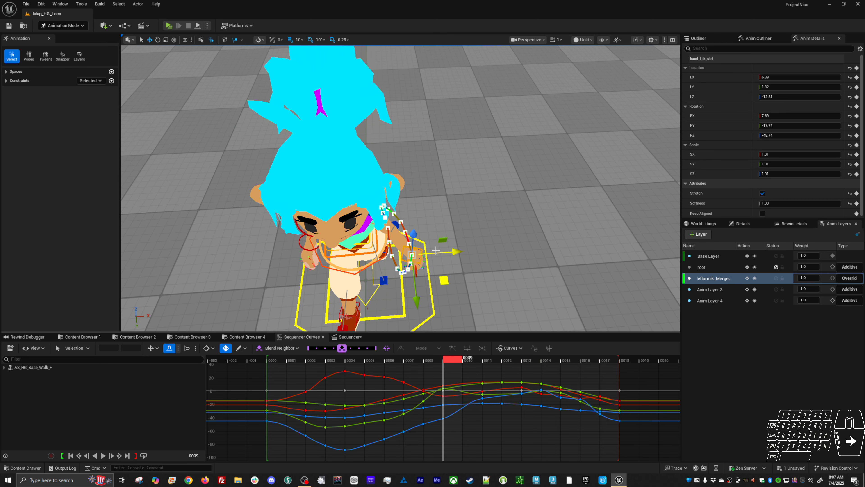
Step: Smooth the left hand IK control's arc, moving it to about 6.96, 2.01, -12.92 at frame 9 and 13.17, 12.99, -18.44 at frame 13
alt+right_drag(435, 253, 425, 253)
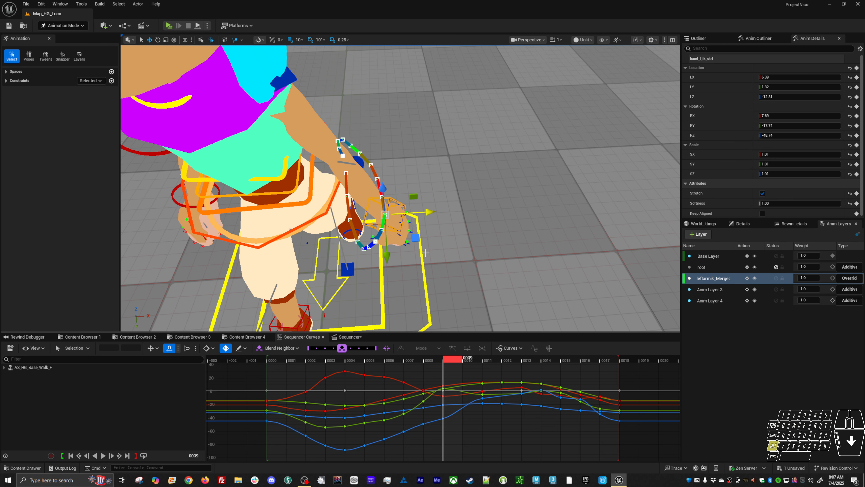
middle_drag(439, 270, 442, 273)
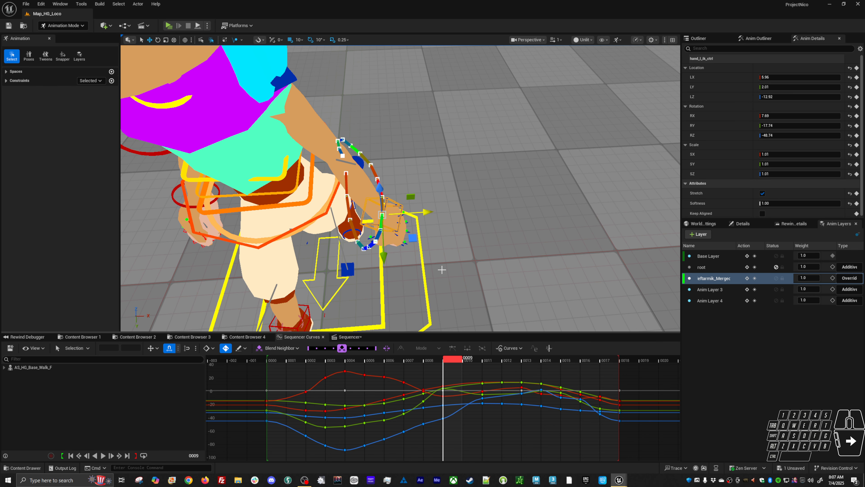
key(Right)
key(Right)
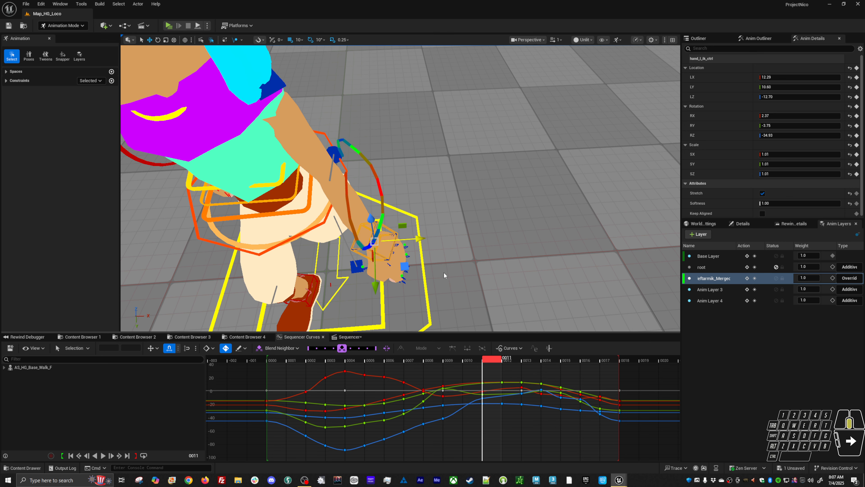
key(Right)
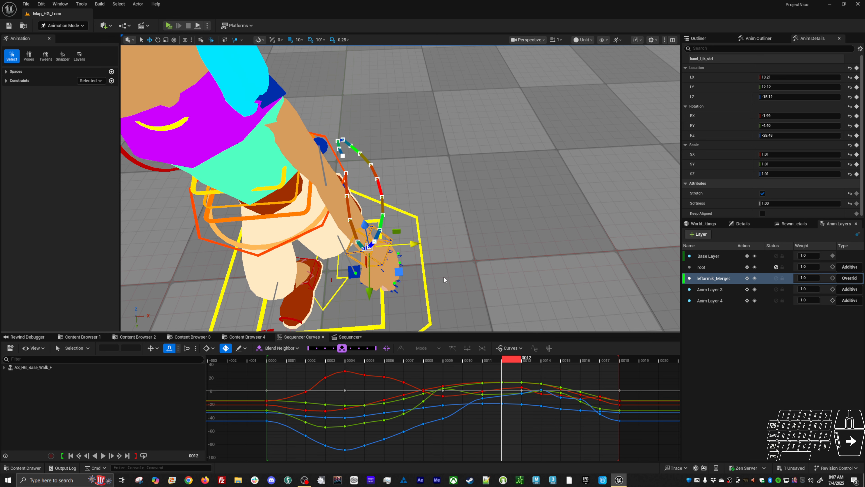
key(Right)
drag(394, 275, 392, 277)
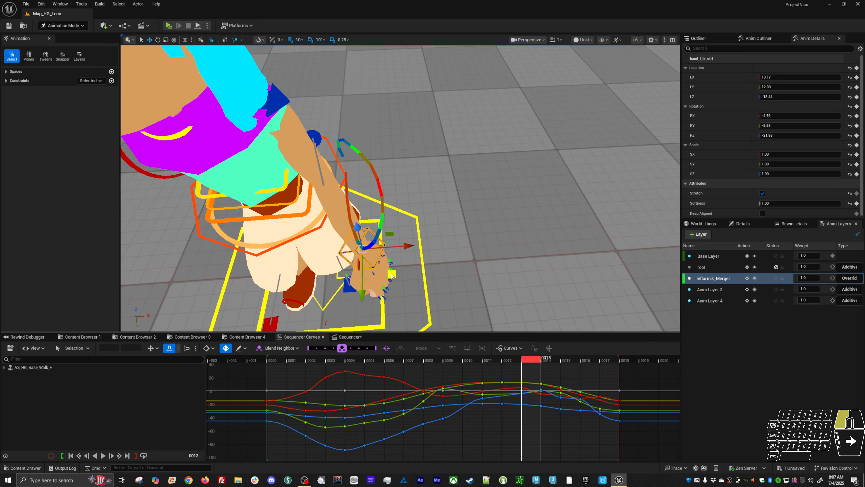
Step: Move the left hand IK control to about 10.03, 11.82, -22.89 at frame 14 and nudge it slightly at frame 16
key(Right)
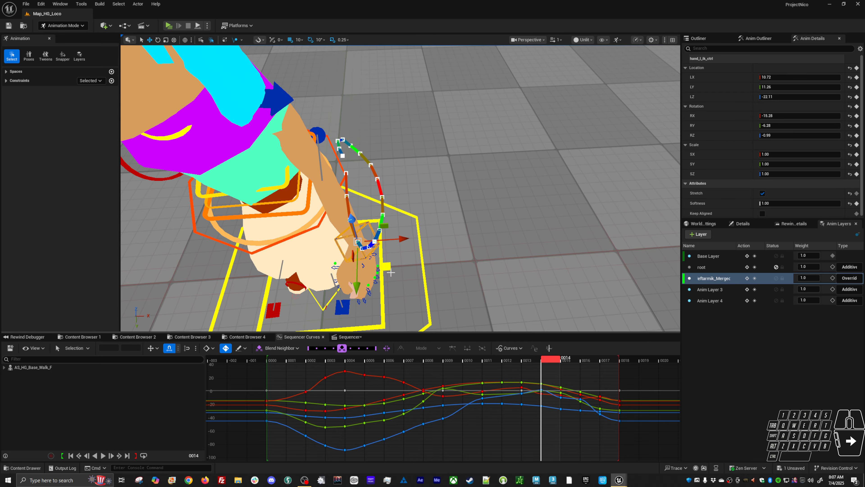
drag(408, 281, 404, 278)
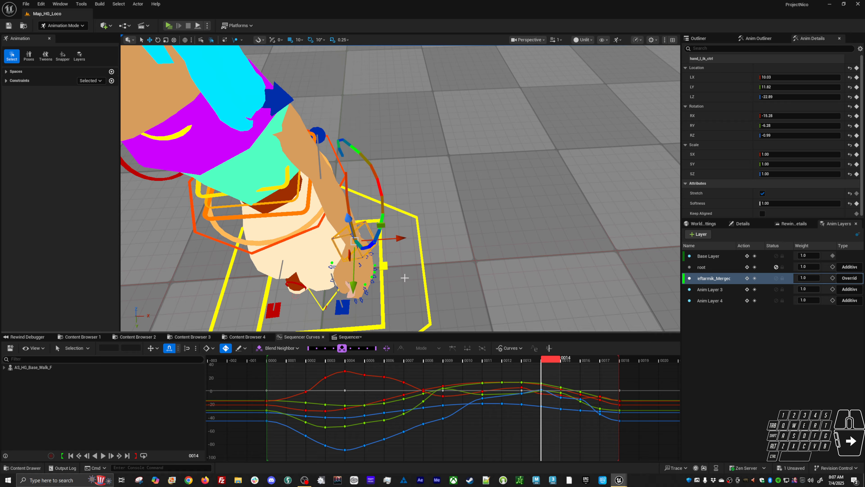
key(Right)
key(Right)
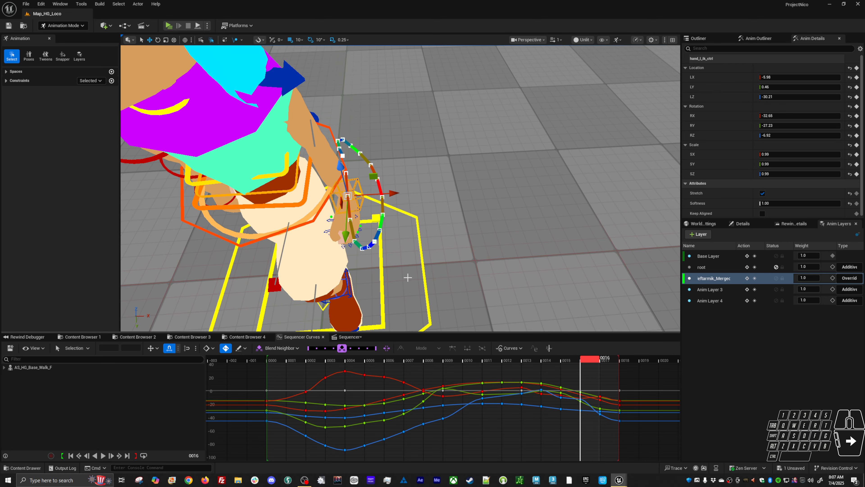
middle_drag(409, 278, 412, 276)
key(Right)
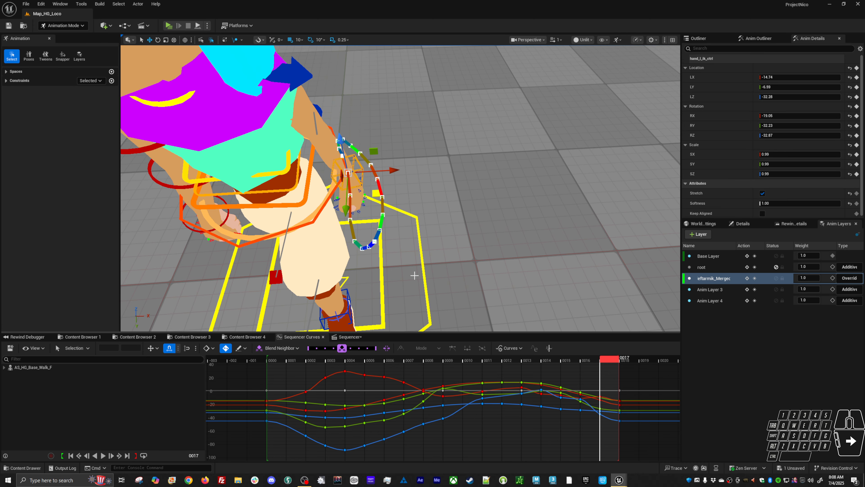
Step: Move the left hand IK control to about -26.57, -10.76, -37.28 at frame 1 to smooth the start of its arc
key(Right)
key(Right)
key(Right)
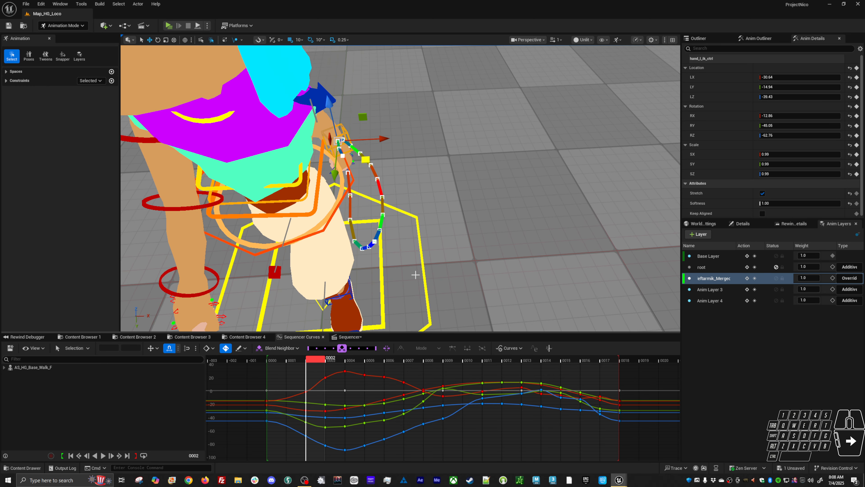
key(Down)
middle_drag(407, 226, 410, 229)
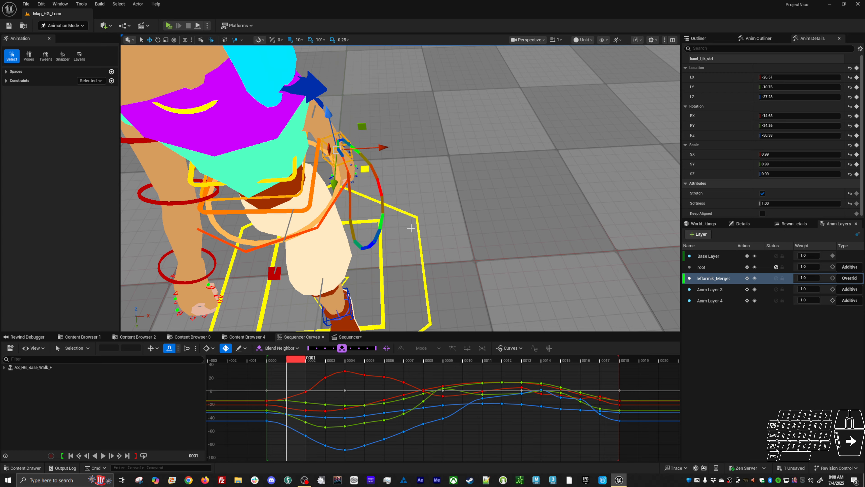
Step: Nudge the left hand IK control at frames 2 through 5, ending at about -21.13, -22.15, -36.75 on frame 5
key(Right)
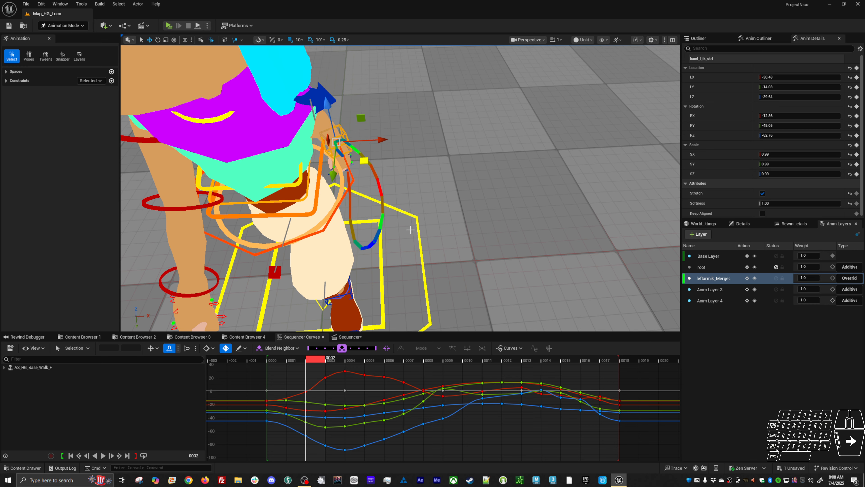
key(Right)
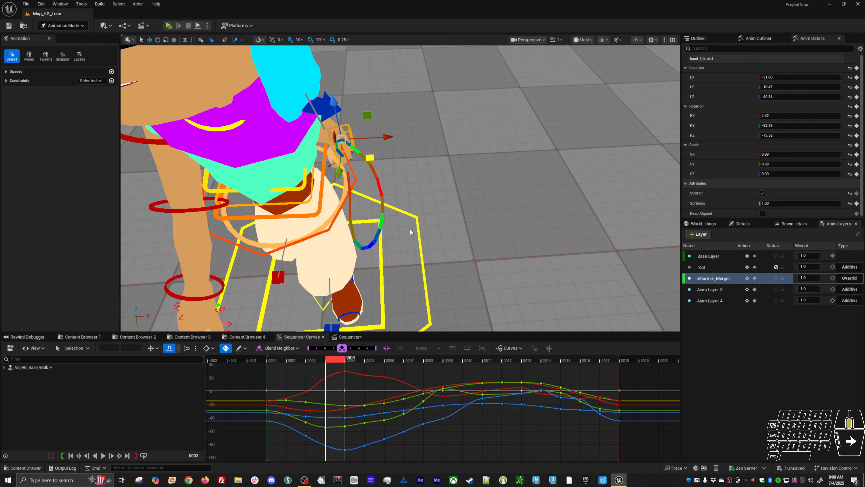
key(Right)
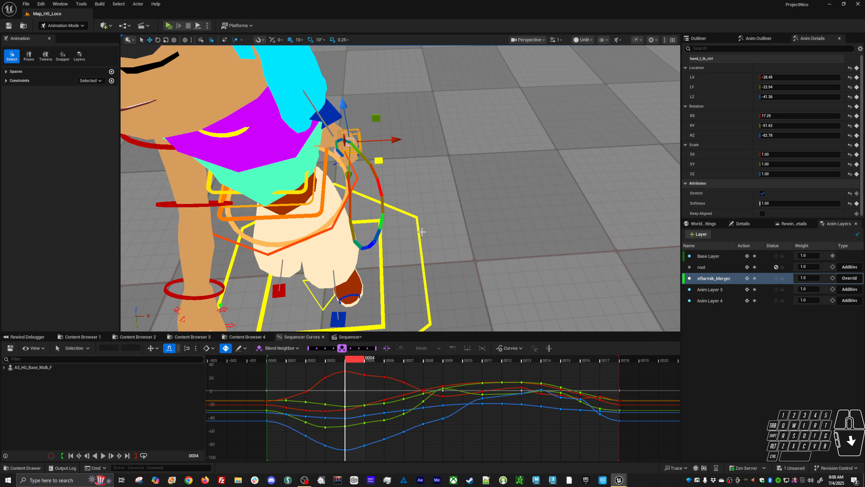
key(Right)
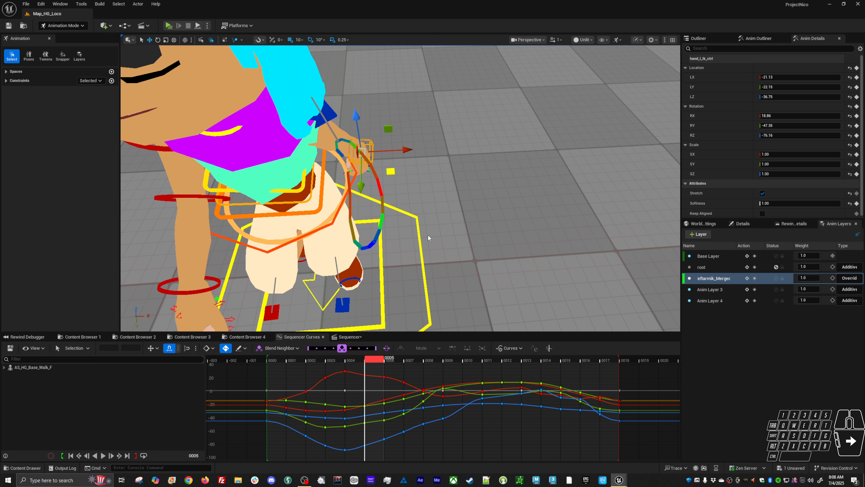
Step: From the side view, refine the left hand IK control's position at frames 2, 3 and 4 to even out the back of its arc
alt+drag(428, 237, 474, 263)
key(Left)
key(Left)
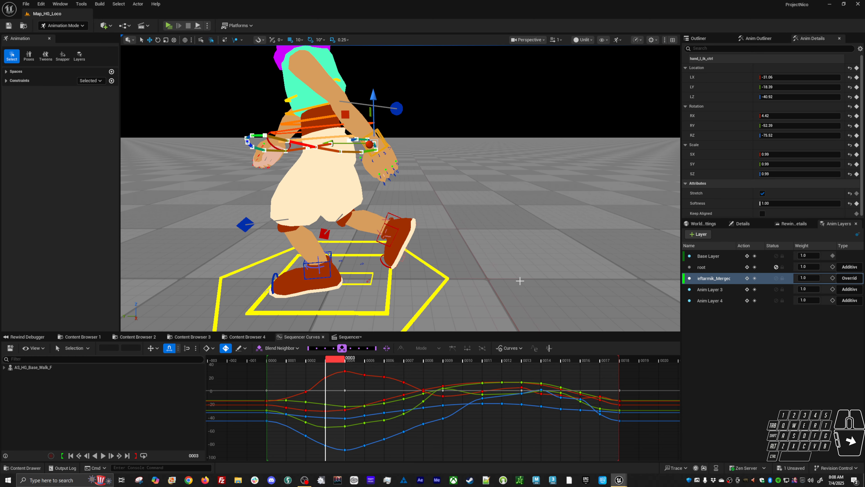
key(Right)
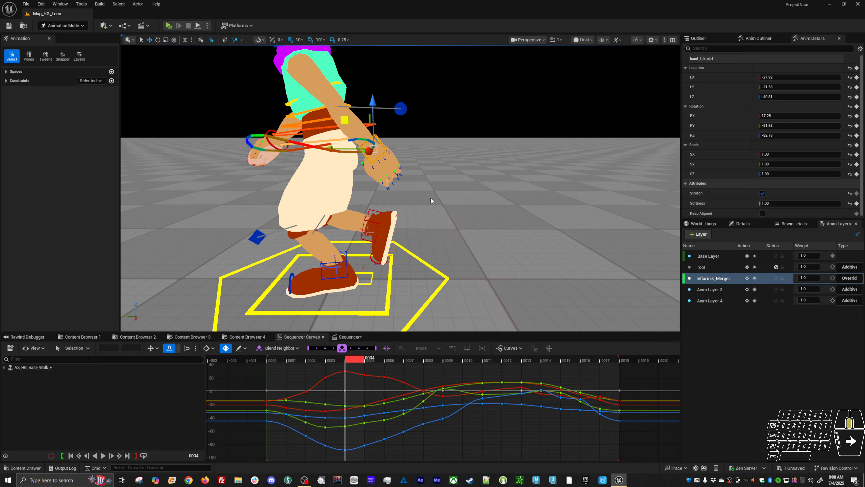
key(Left)
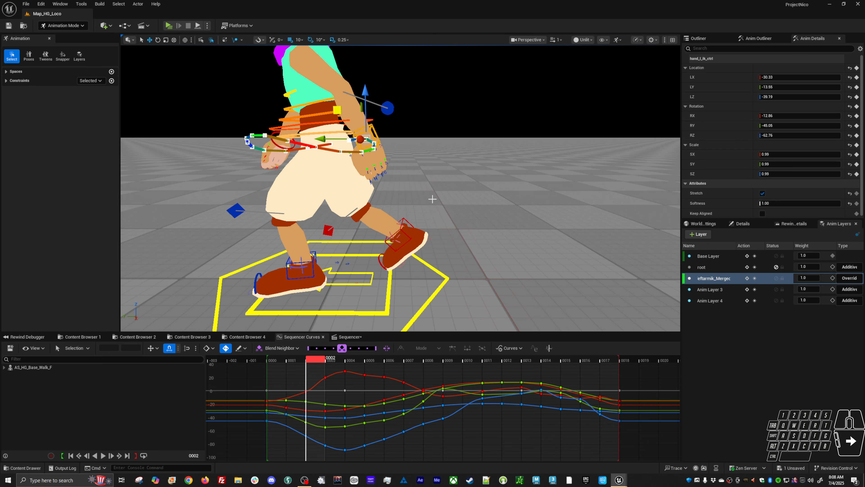
middle_click(435, 197)
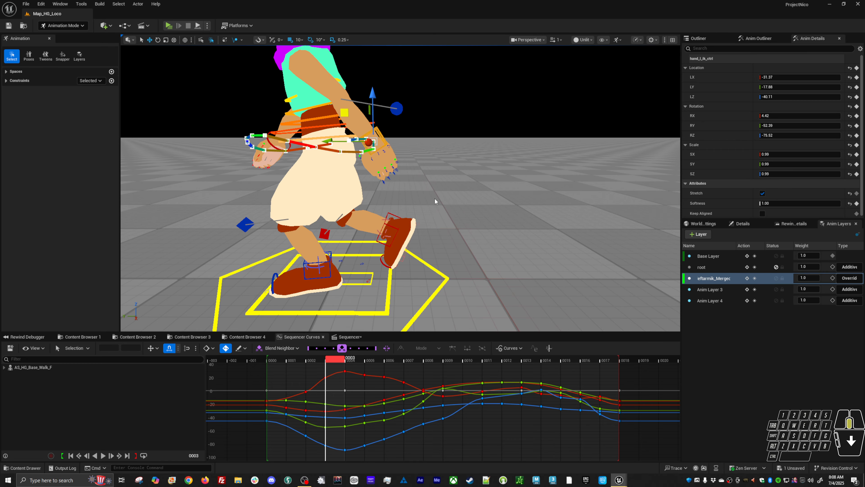
key(Right)
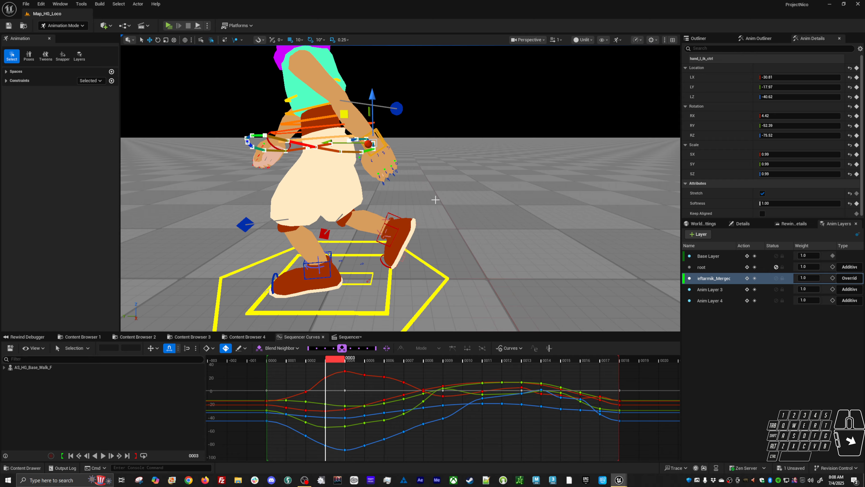
Step: From the side view, move the left hand IK control to about 6.07, 1.84, -12.77 at frame 9 and check the neighbouring frames
key(Down)
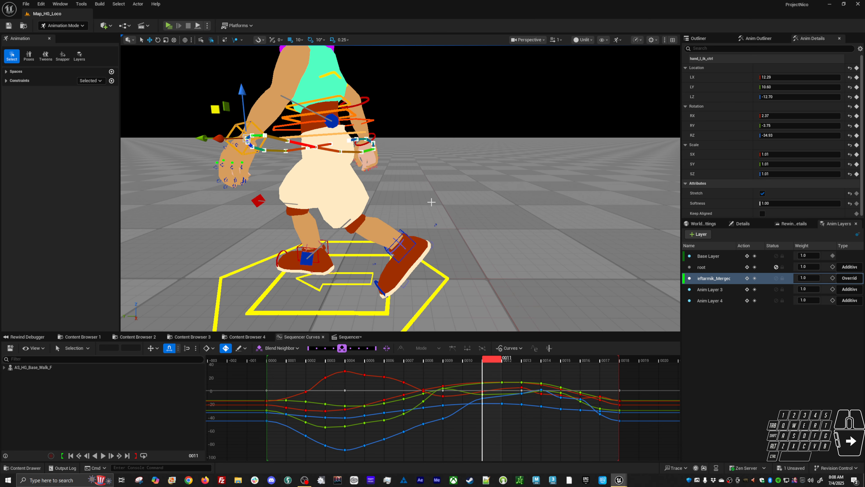
key(Right)
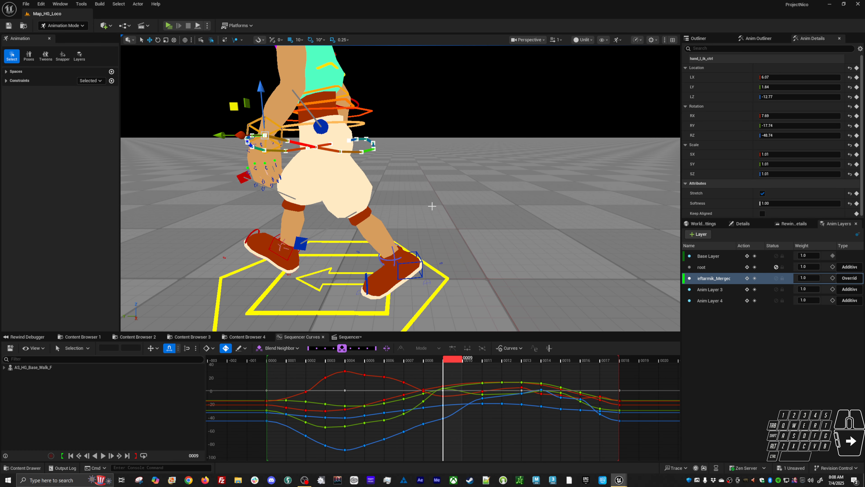
key(Right)
key(Left)
key(Left)
key(Left)
key(Right)
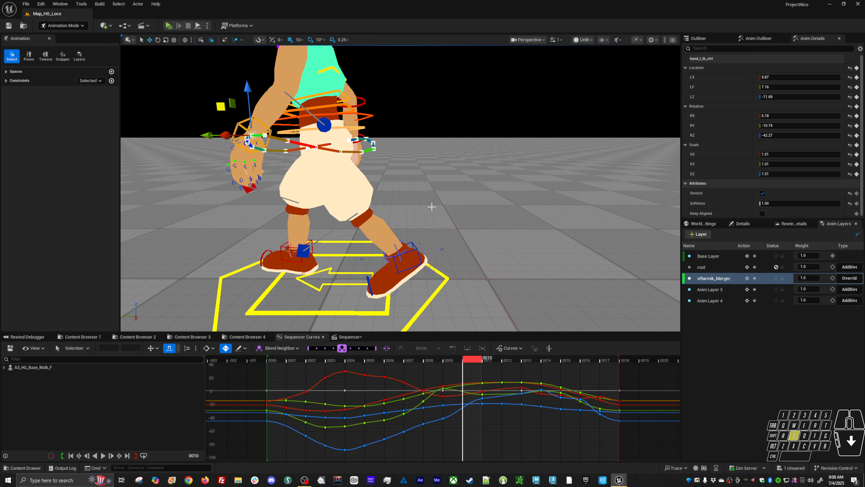
Step: Step through the forward swing and move the left hand IK control to about 13.04, 12.98, -18.54 at frame 13
key(Left)
key(Right)
key(Right)
key(Right)
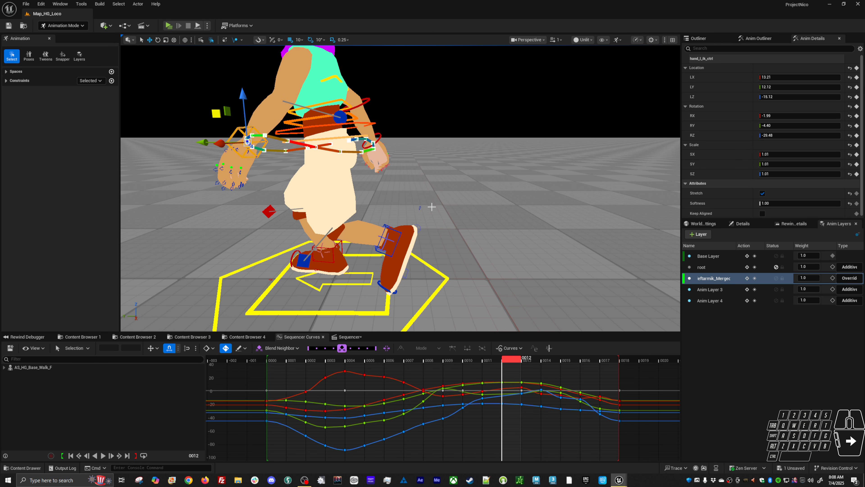
key(Right)
key(Right)
key(Right)
key(Right)
key(Right)
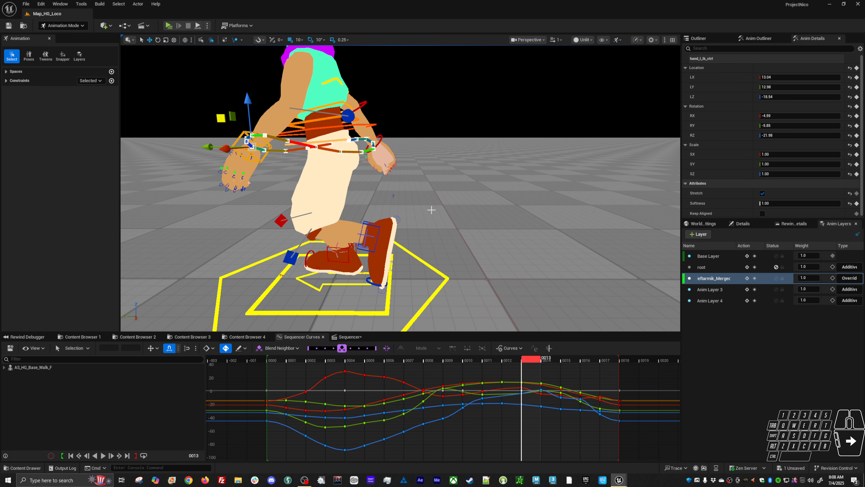
Step: Play back the walk cycle and inspect the left hand's revised motion path from behind
key(alt+Down)
key(alt+v)
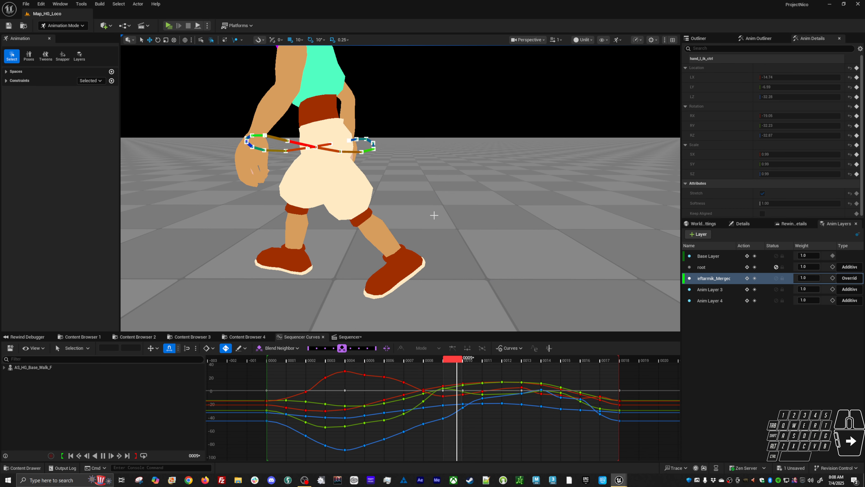
mouse_move(434, 213)
alt+mouse_down()
mouse_move(477, 221)
mouse_move(613, 204)
mouse_move(609, 163)
mouse_move(375, 179)
mouse_move(429, 180)
mouse_move(433, 212)
alt+mouse_up()
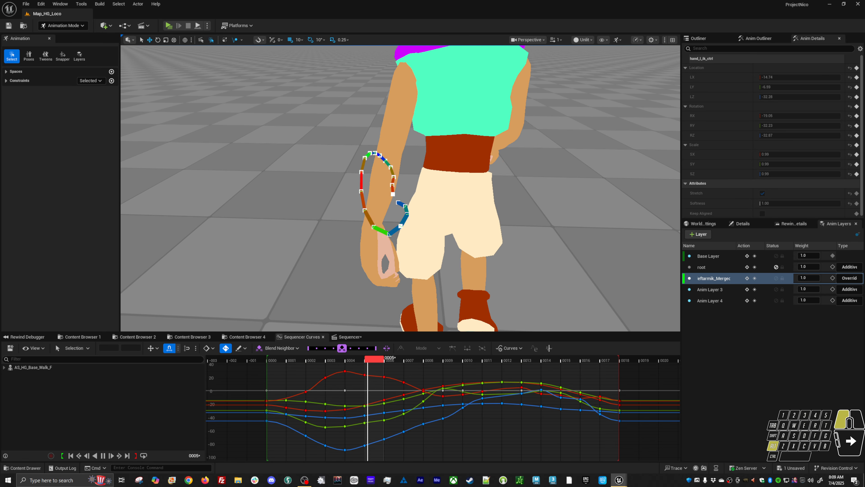
key(alt+v)
Step: Step through the start of the back swing and refine the left hand IK control's position at frame 2 to about -29.57, -14.79, -38.10
key(comma)
key(comma)
key(comma)
key(comma)
key(period)
key(period)
key(period)
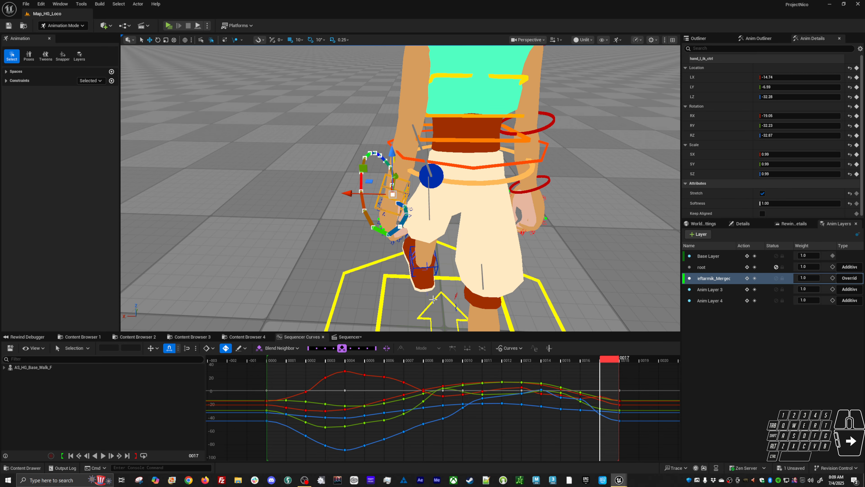
key(period)
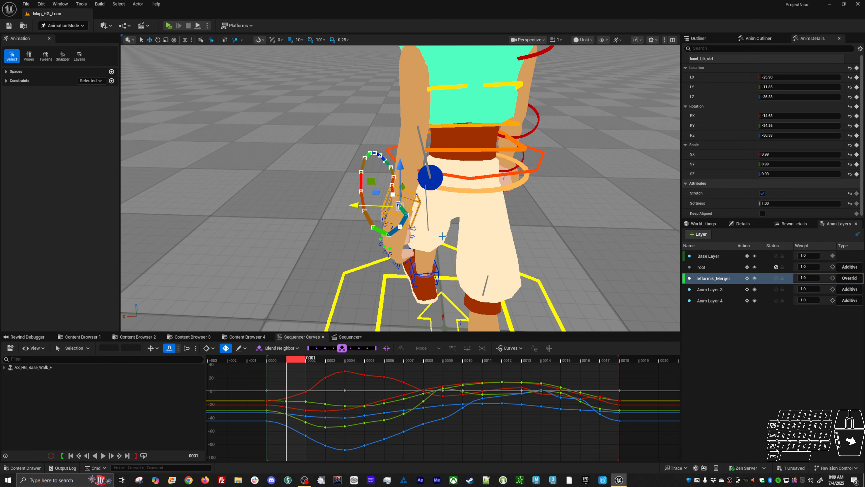
key(period)
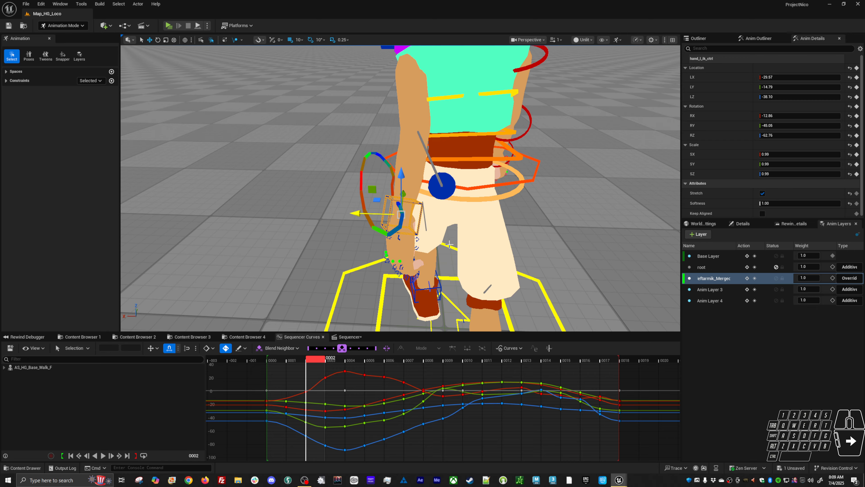
key(period)
key(period)
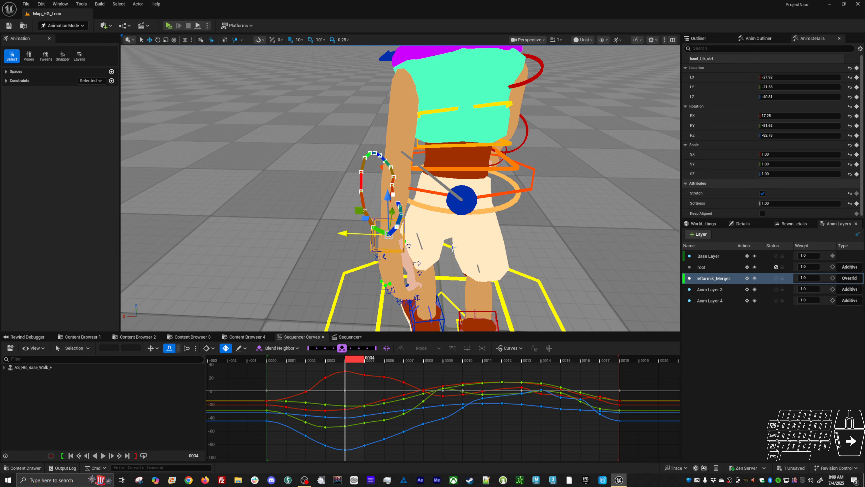
Step: Move the left hand IK control to about -22.66, -22.18, -37.99 at frame 5 and check the following frames up to 9
key(period)
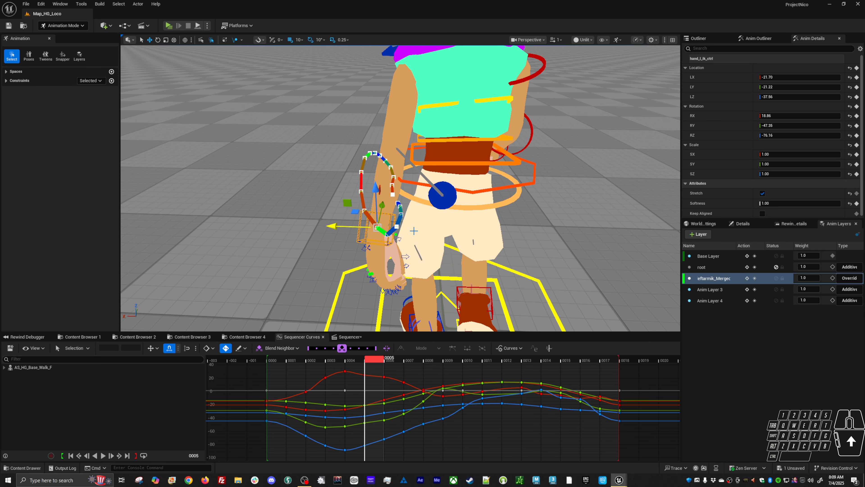
drag(384, 209, 383, 211)
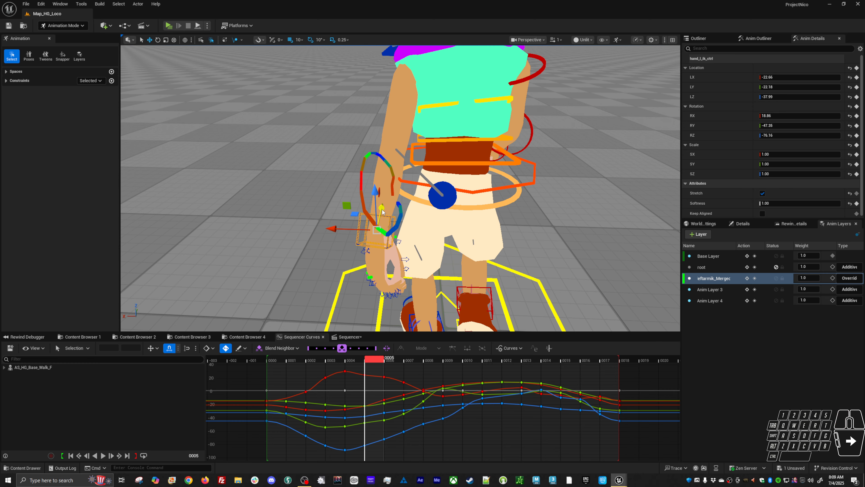
key(period)
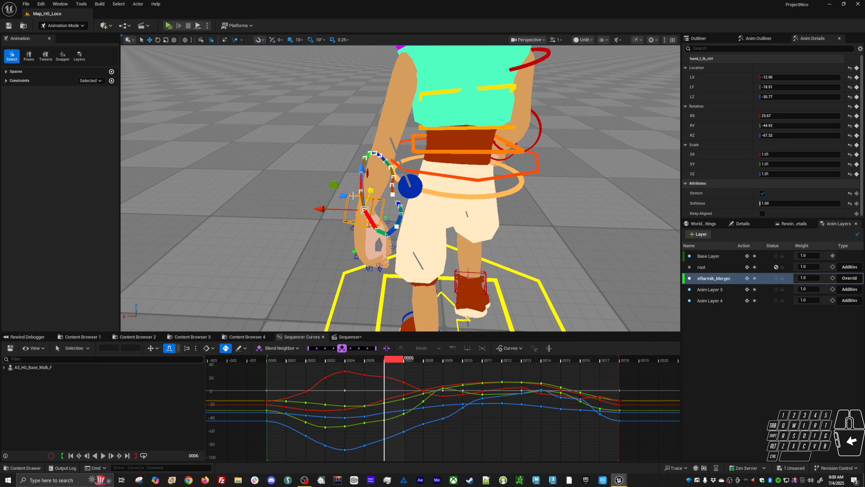
key(Right)
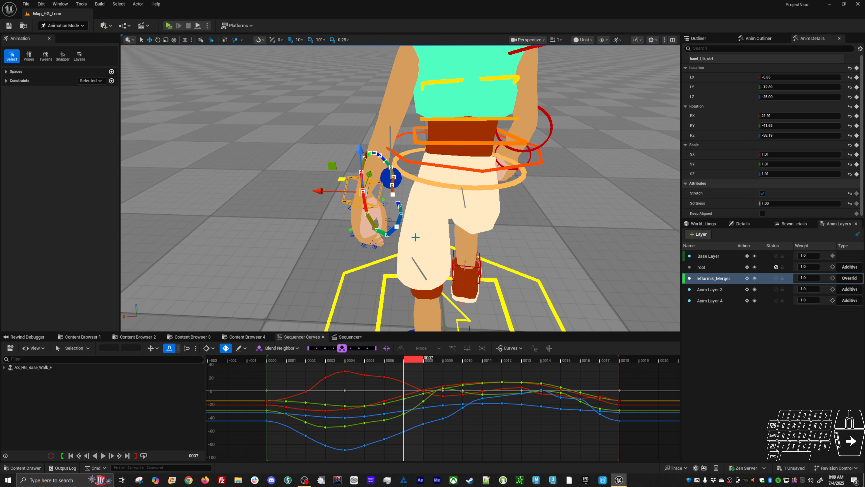
key(Right)
key(Right)
key(Right)
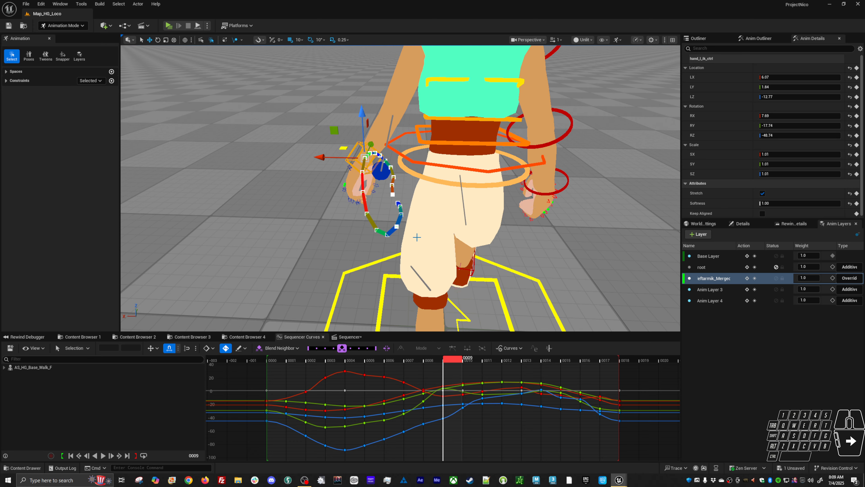
Step: Play back the walk cycle and inspect the left hand's motion from behind and from the front
key(alt+v)
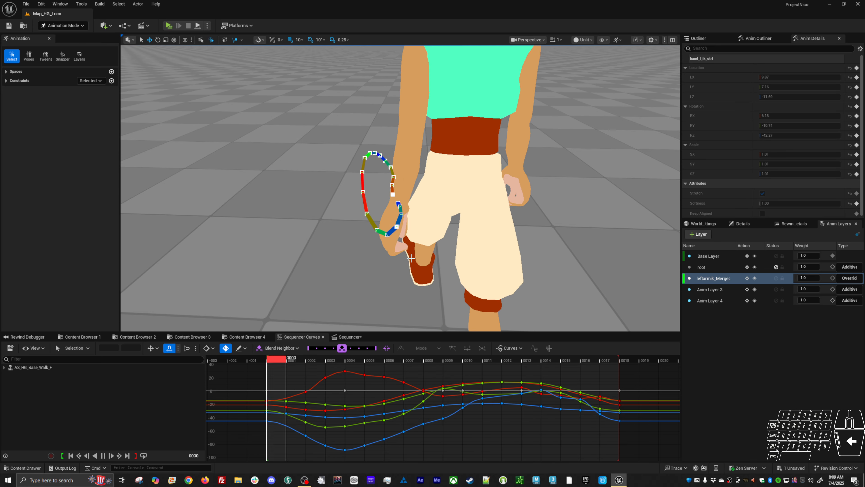
alt+drag(413, 248, 417, 208)
alt+right_drag(413, 239, 372, 239)
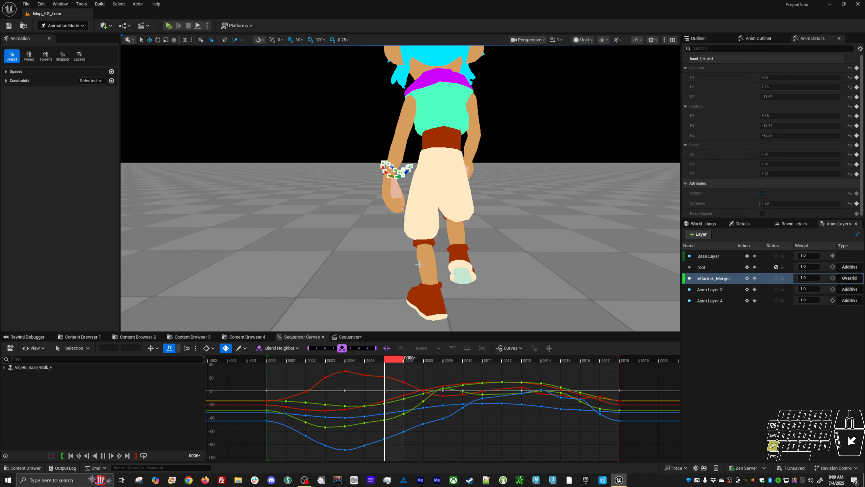
alt+drag(413, 239, 614, 245)
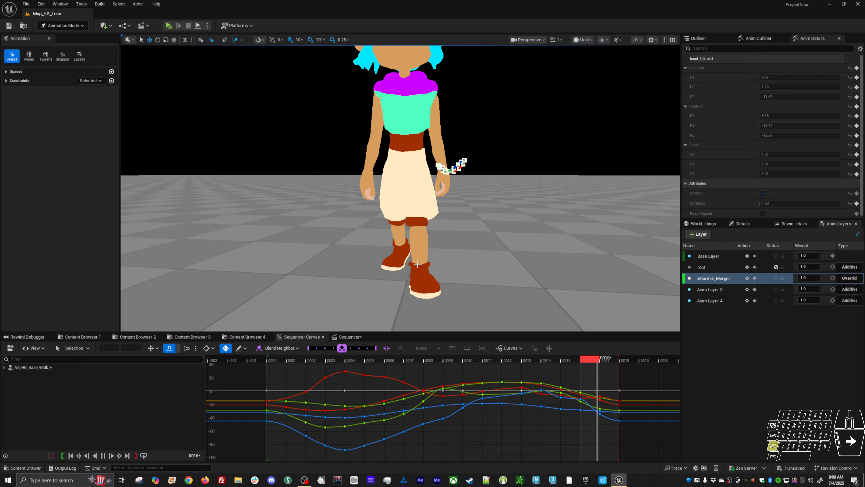
alt+middle_drag(413, 239, 366, 260)
alt+drag(409, 245, 411, 231)
alt+drag(481, 321, 487, 317)
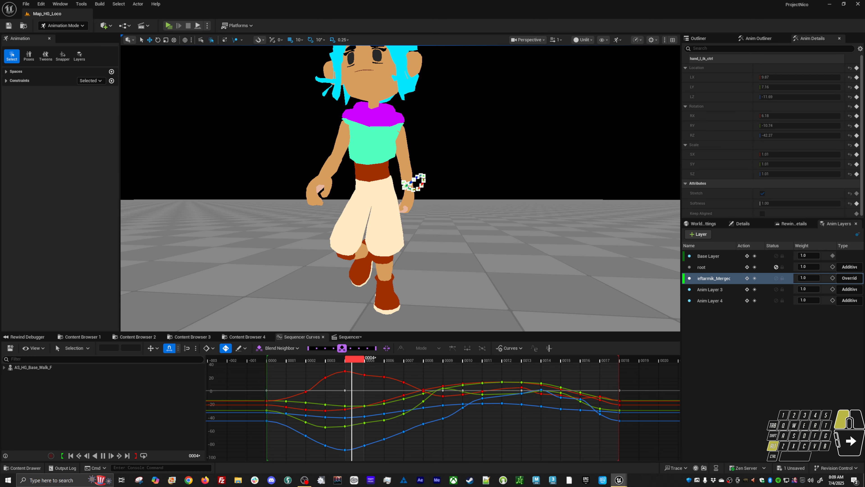
key(alt+v)
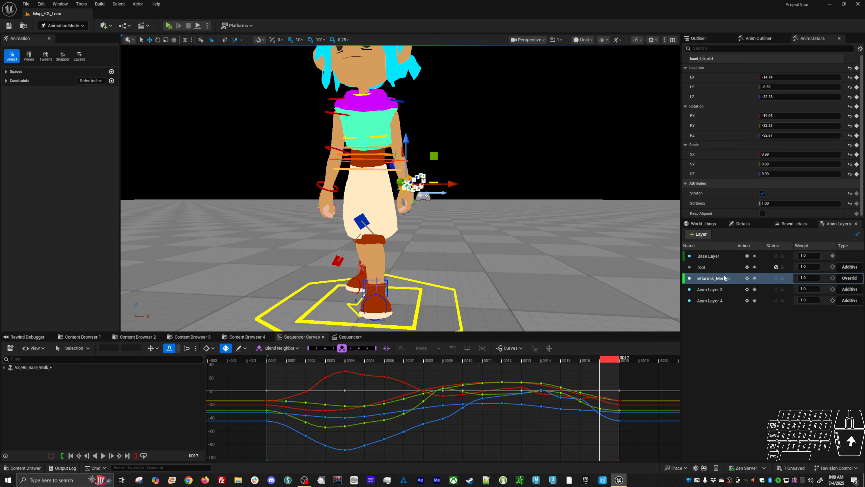
Step: Add an additive animation layer for the left hand IK control and key the control on it at the first and last frames
click(701, 233)
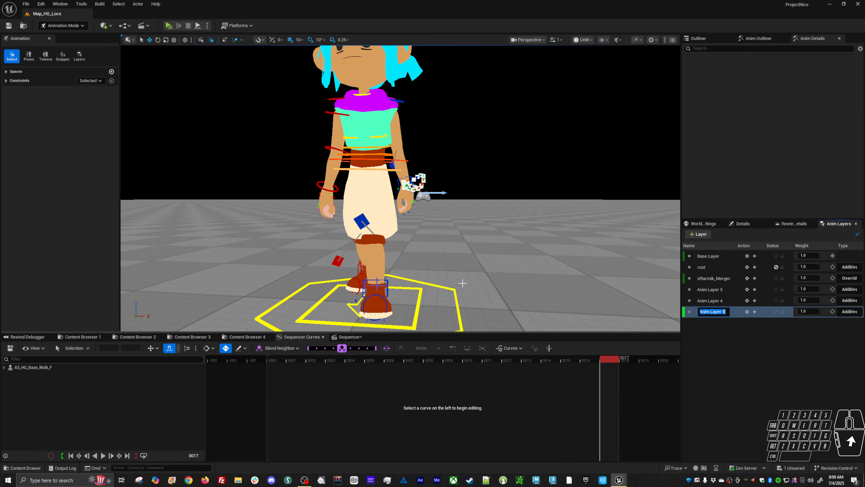
click(404, 180)
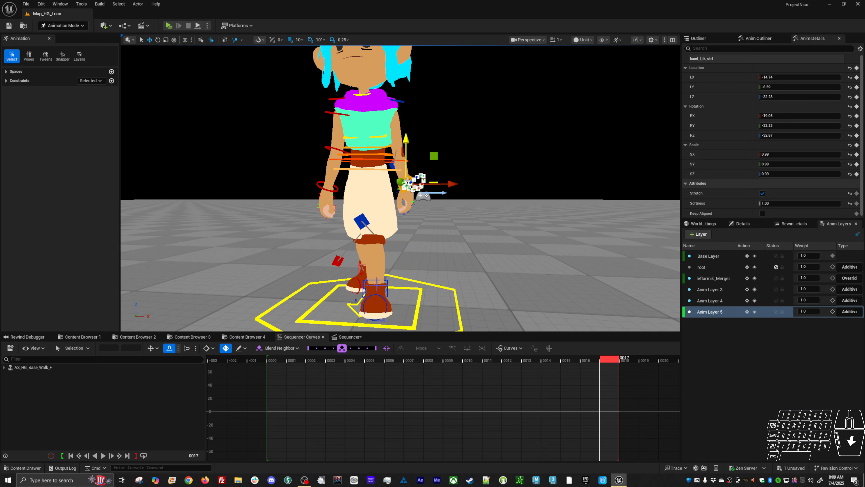
drag(611, 362, 380, 363)
key(s)
click(275, 361)
key(s)
Step: Key the left hand IK control on the new layer at frame 8 and rotate it to about 0.76, 8.38, -26.66 at frame 13
mouse_move(420, 286)
alt+mouse_down()
mouse_move(438, 291)
mouse_move(430, 290)
alt+mouse_up()
key(space)
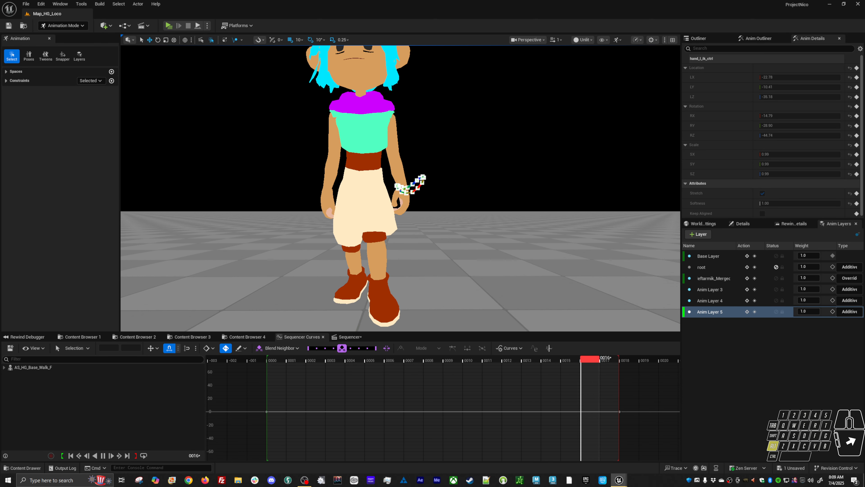
key(space)
drag(325, 361, 523, 360)
key(e)
drag(442, 204, 444, 201)
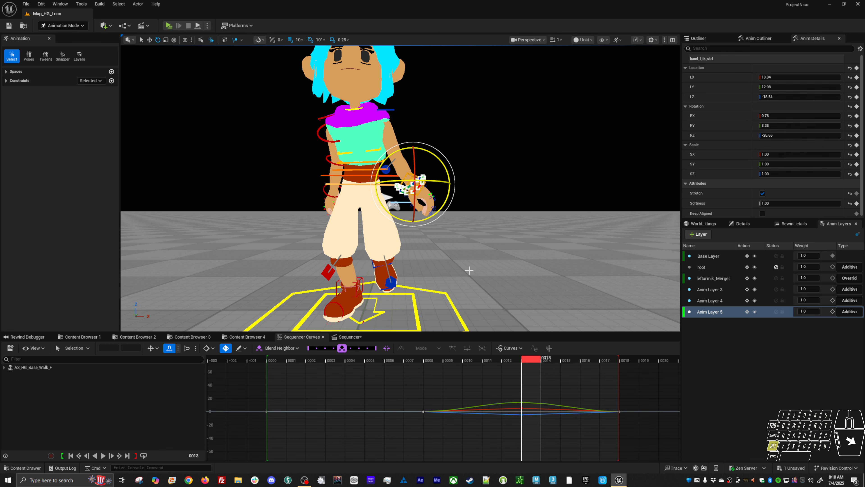
key(space)
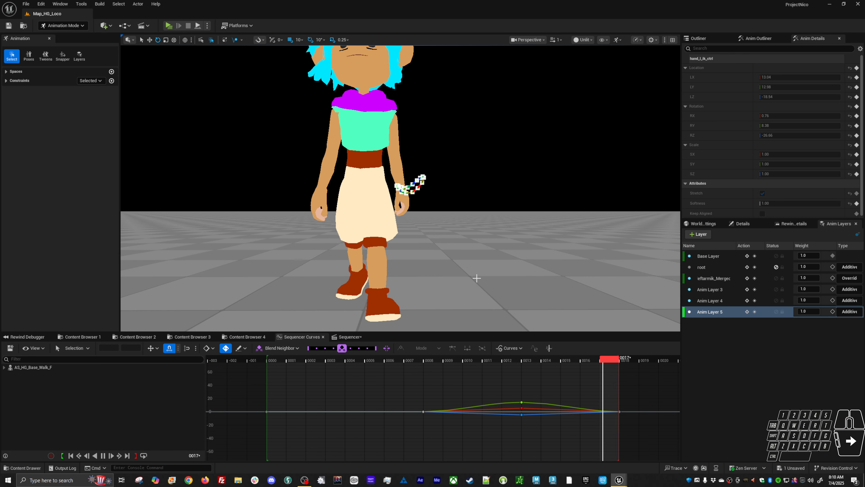
Step: Rotate the left hand IK control to about -16.36, -1.21, -5.34 at frame 15 and check the swing in playback
drag(542, 361, 614, 367)
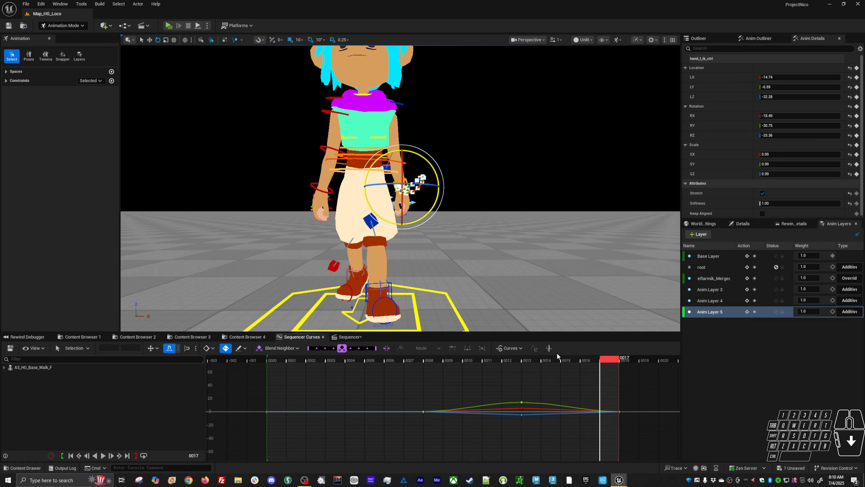
mouse_move(567, 361)
mouse_down()
mouse_move(603, 363)
mouse_move(573, 368)
mouse_up()
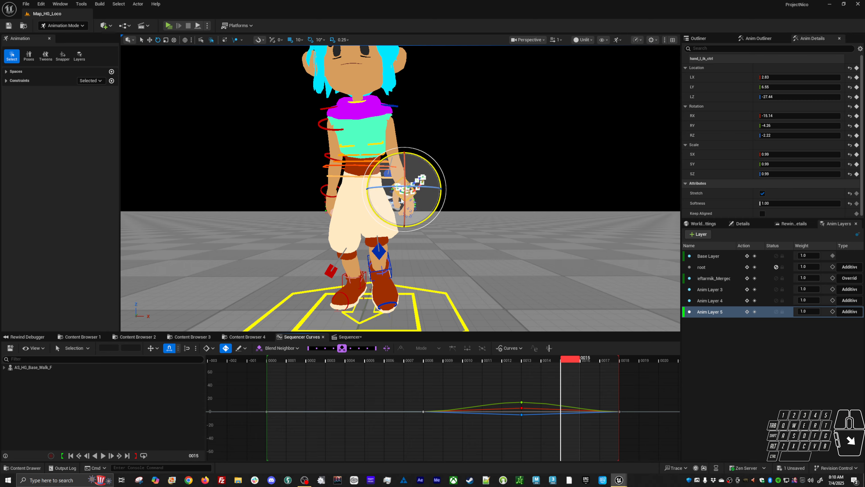
drag(435, 219, 434, 219)
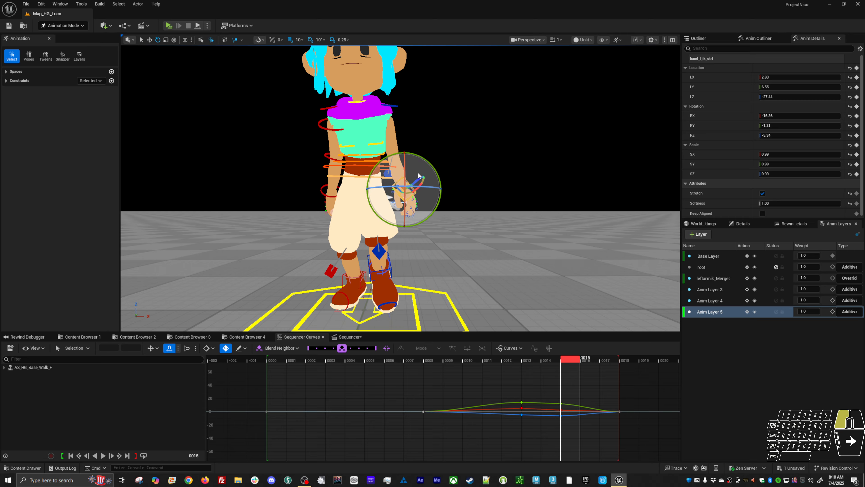
click(591, 365)
click(615, 367)
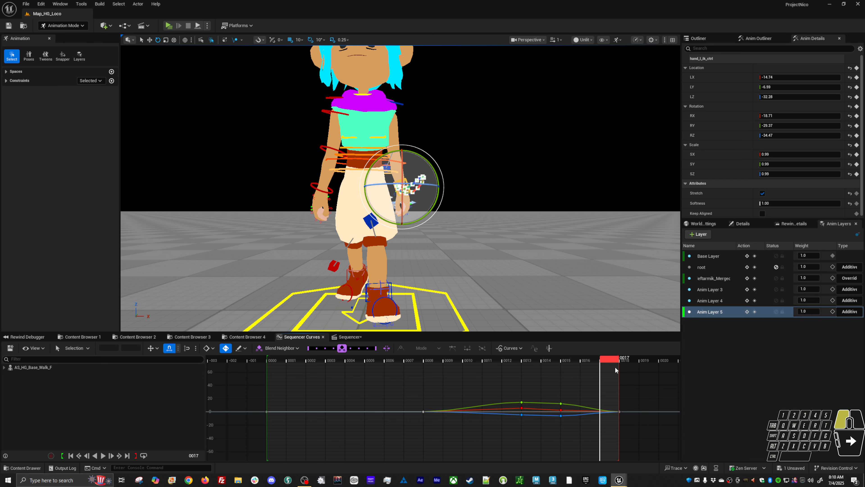
click(631, 367)
key(space)
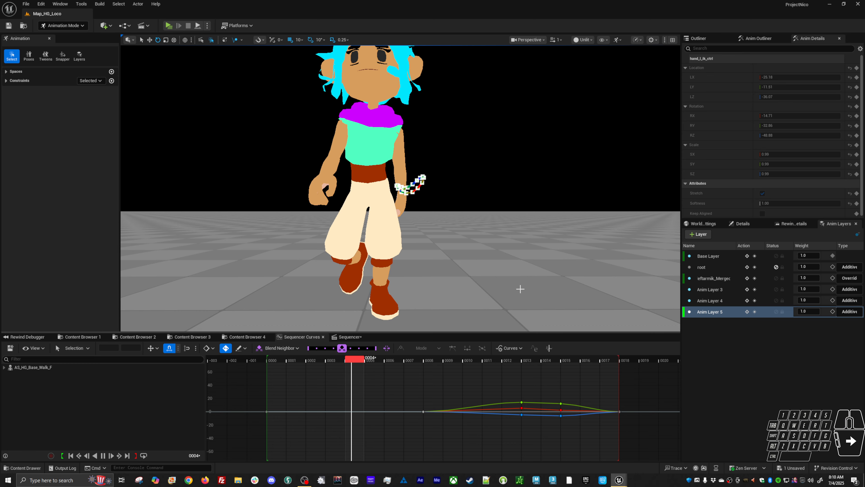
key(space)
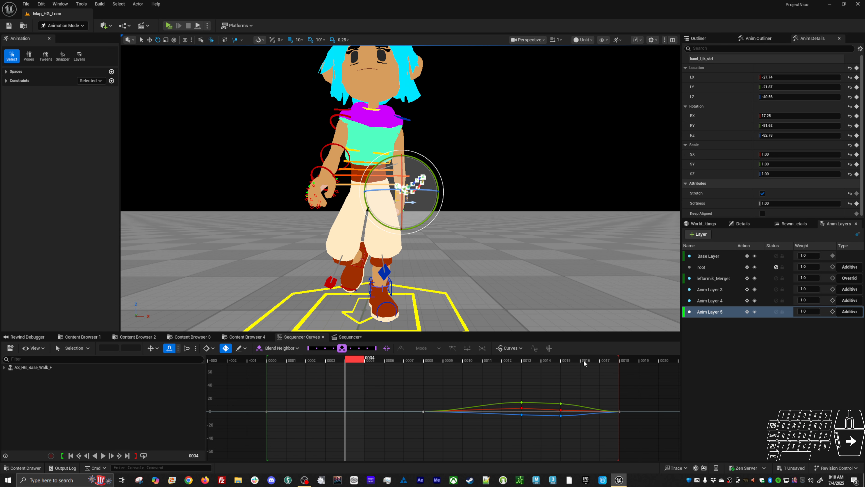
Step: Rotate the left hand IK control to about -48.80 on Y and -37.30 on Z at frame 18 and match the layer's keys at frame 0
click(635, 360)
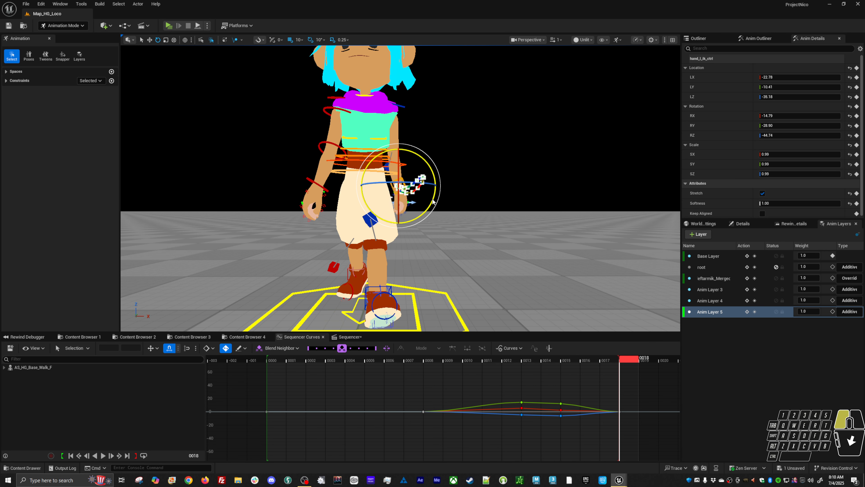
drag(433, 201, 426, 210)
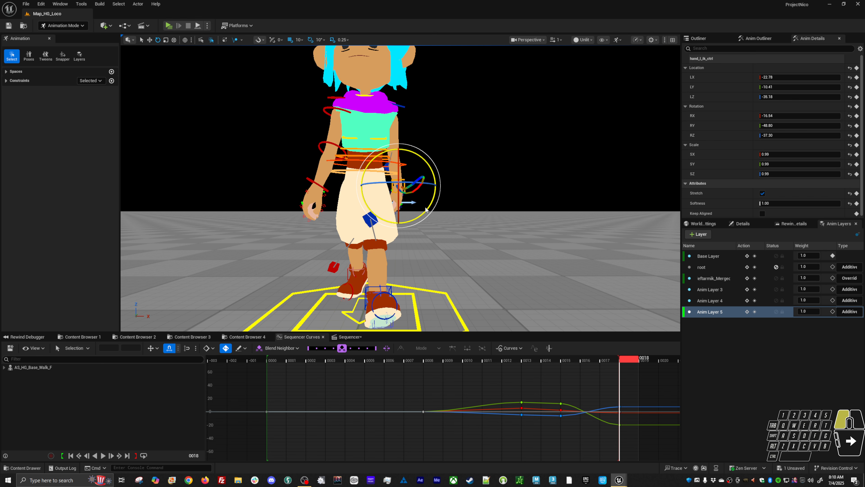
click(272, 360)
Step: Play back the walk cycle and inspect the left hand's added rotation from the front and the side
key(space)
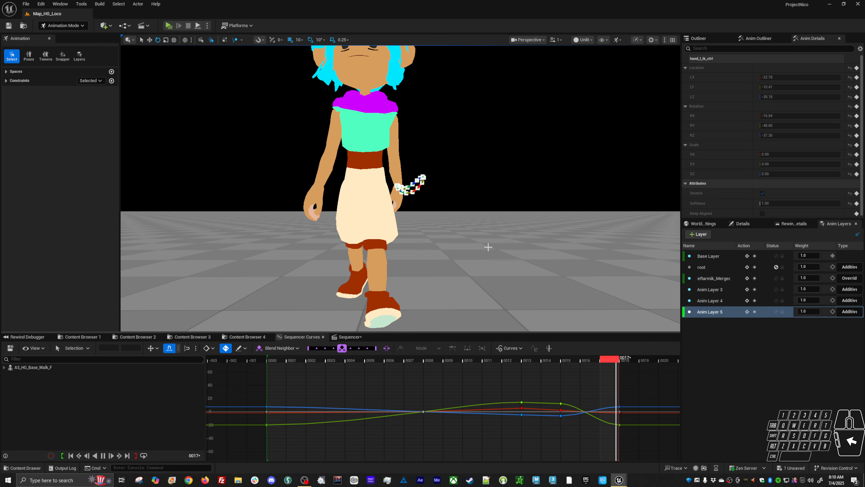
alt+drag(473, 237, 356, 240)
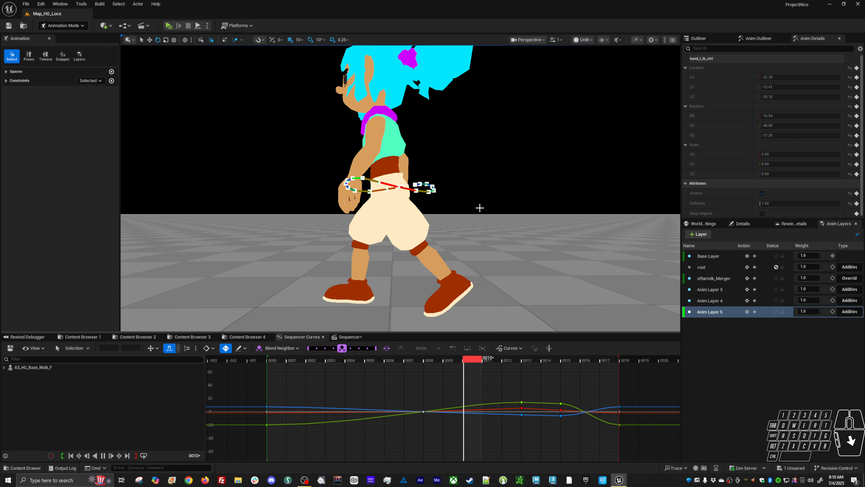
alt+drag(482, 217, 482, 221)
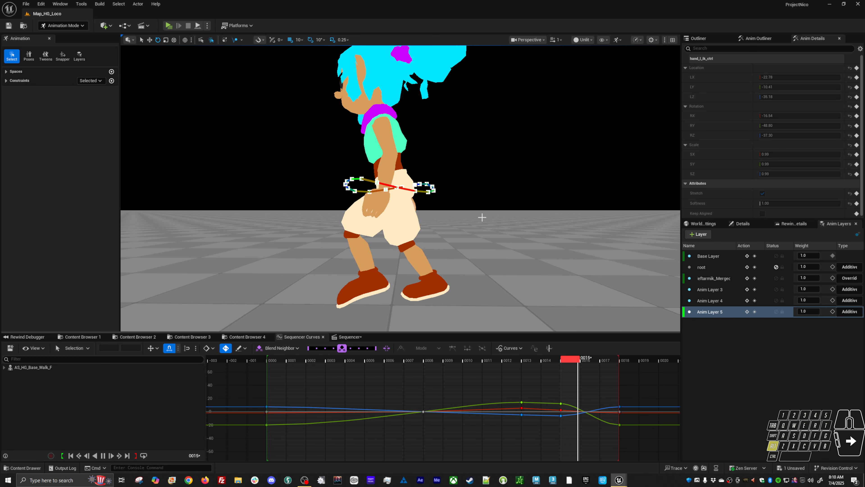
key(space)
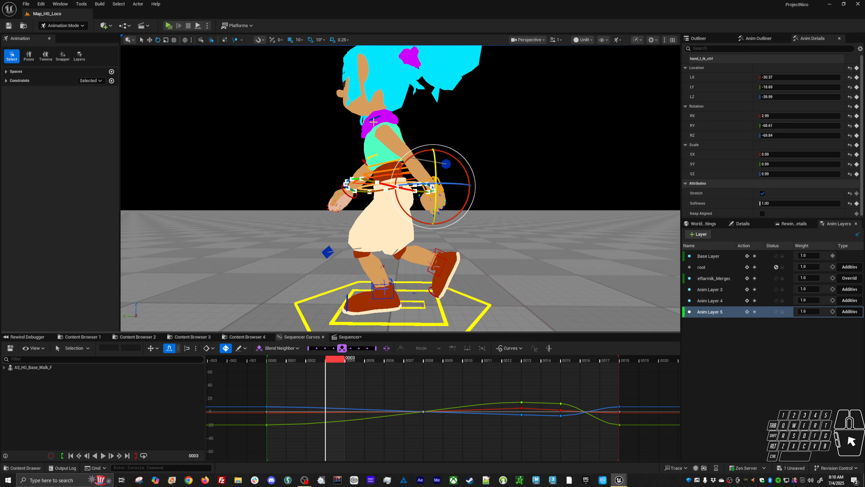
Step: Add the left clavicle control to Anim Layer 5 and key it at frames 3 and 9
click(374, 117)
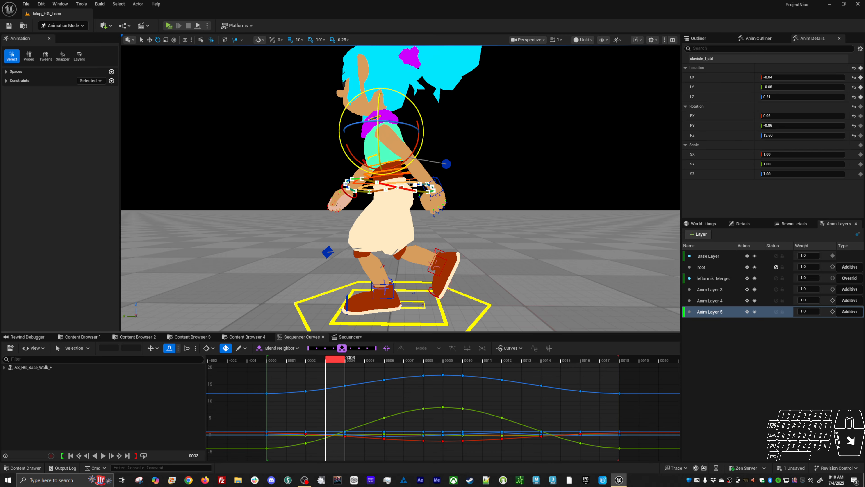
right_click(722, 317)
click(730, 329)
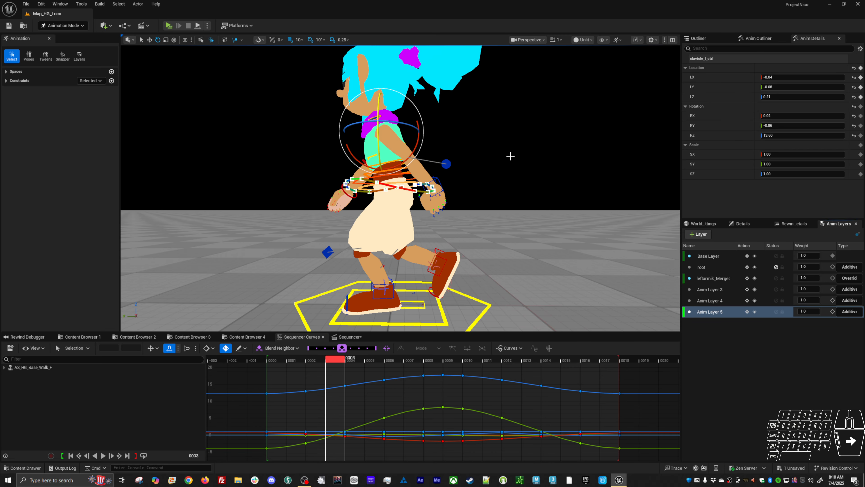
click(375, 118)
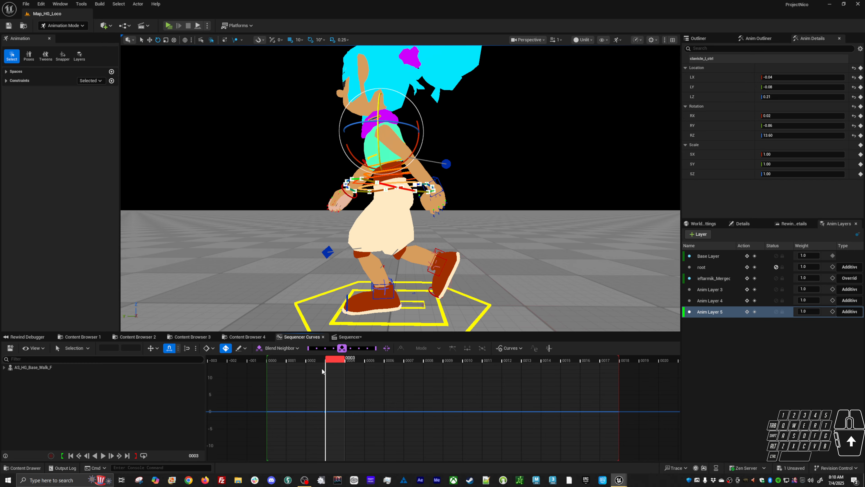
drag(316, 358, 457, 361)
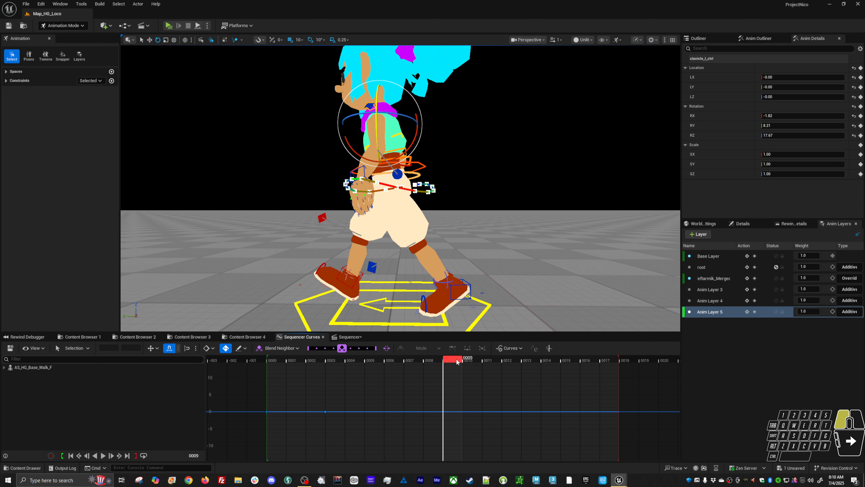
Step: Rotate the left clavicle control to about -4.42, -3.83, -1.17 at frame 3 and check the arm swing in playback
click(341, 360)
key(e)
drag(384, 126, 400, 128)
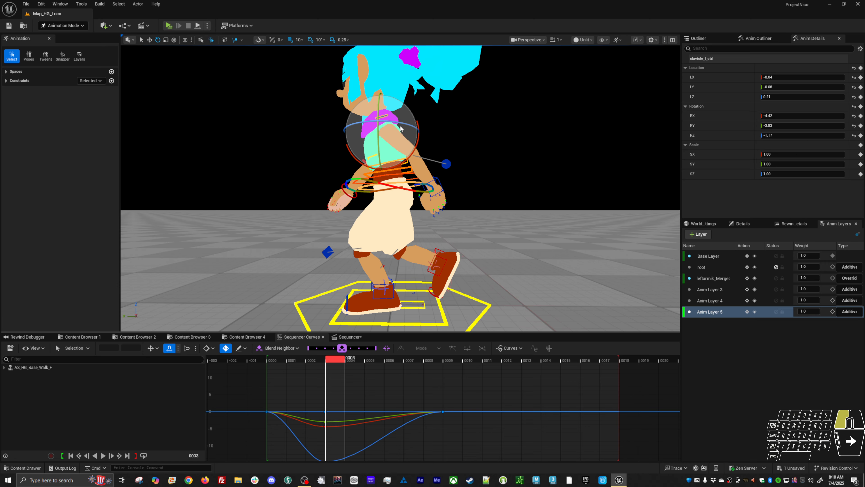
drag(335, 360, 270, 371)
key(space)
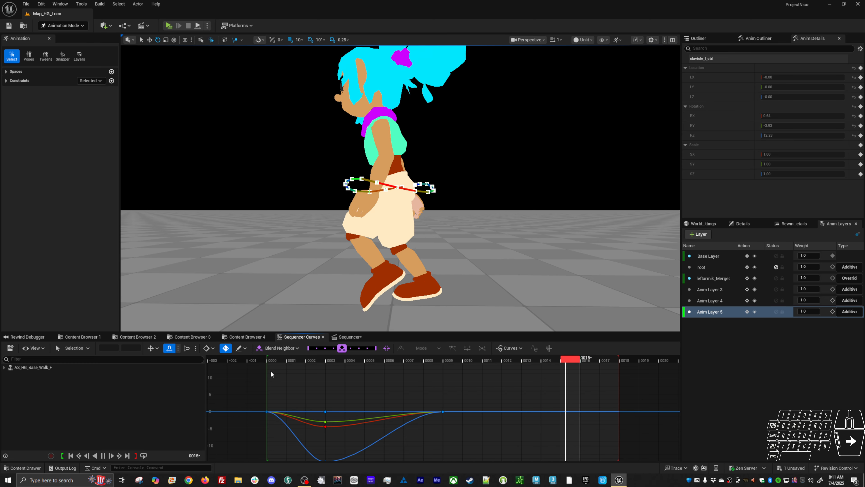
key(space)
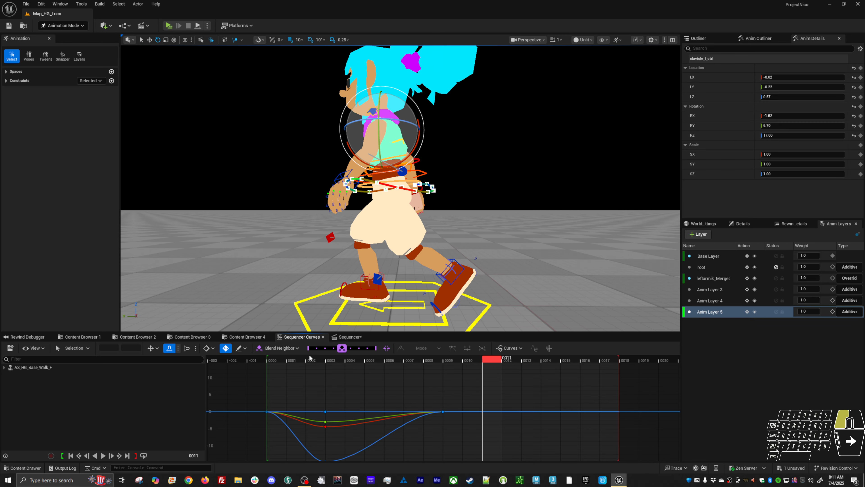
drag(310, 358, 333, 357)
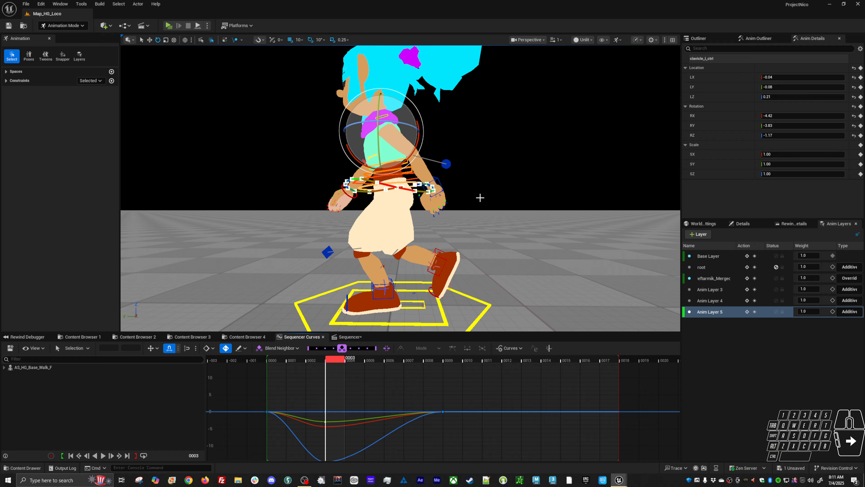
Step: Make the merged left-arm IK override layer active for moving the left hand IK control at frame 1
click(435, 181)
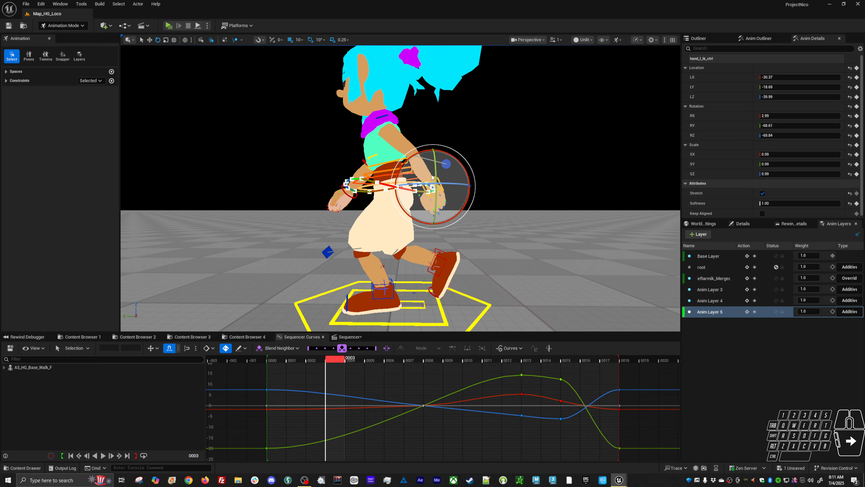
key(w)
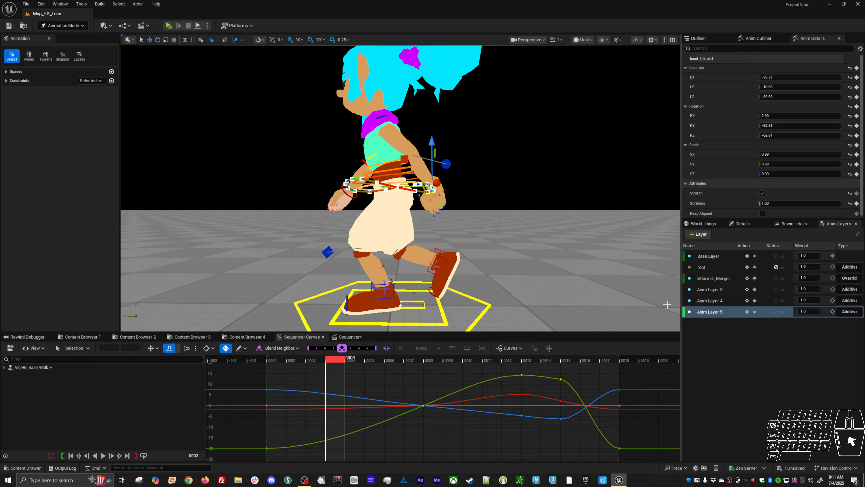
click(713, 279)
drag(312, 361, 310, 360)
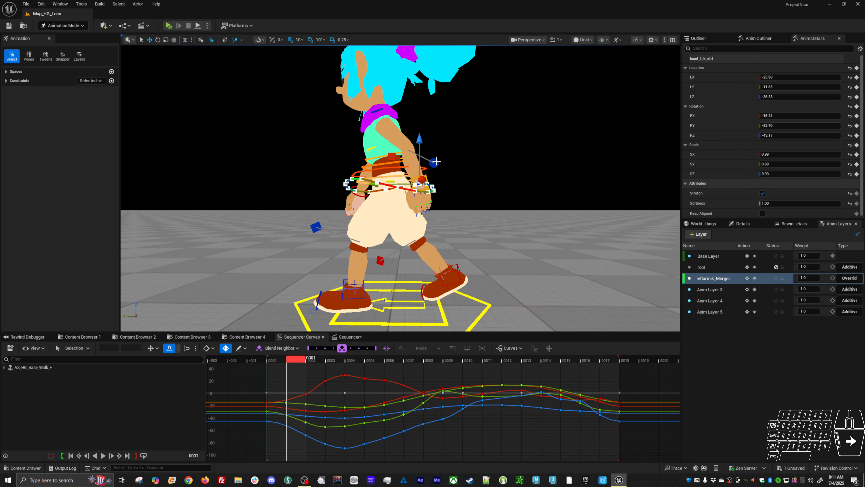
Step: Try to lower the left hand IK control at frame 1, compare it with the neighbouring frames, and undo the move
drag(420, 154, 420, 157)
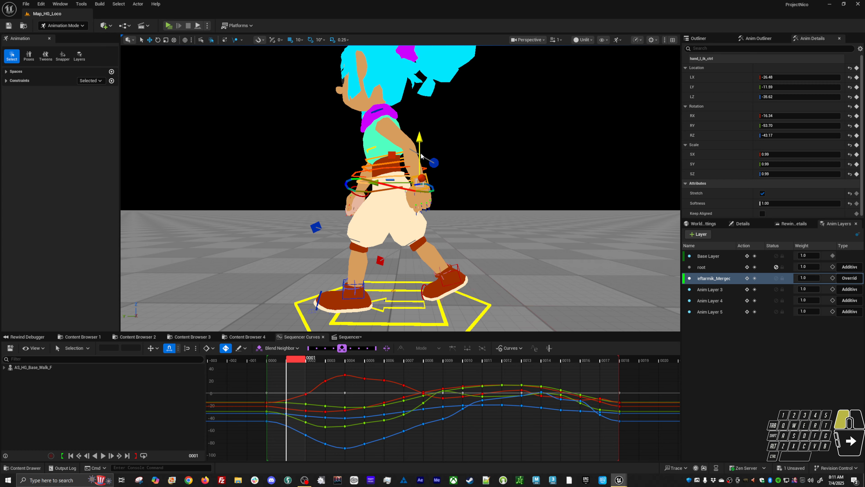
key(Right)
key(Left)
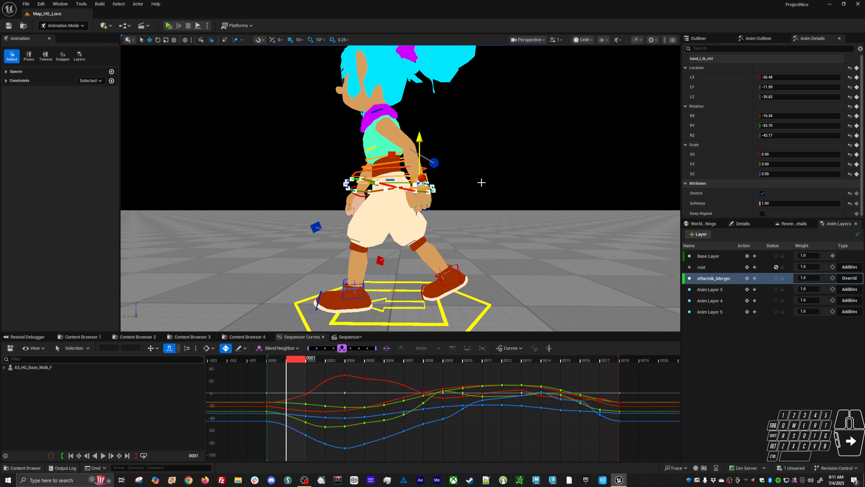
key(Left)
key(Right)
key(Left)
key(Right)
key(ctrl+z)
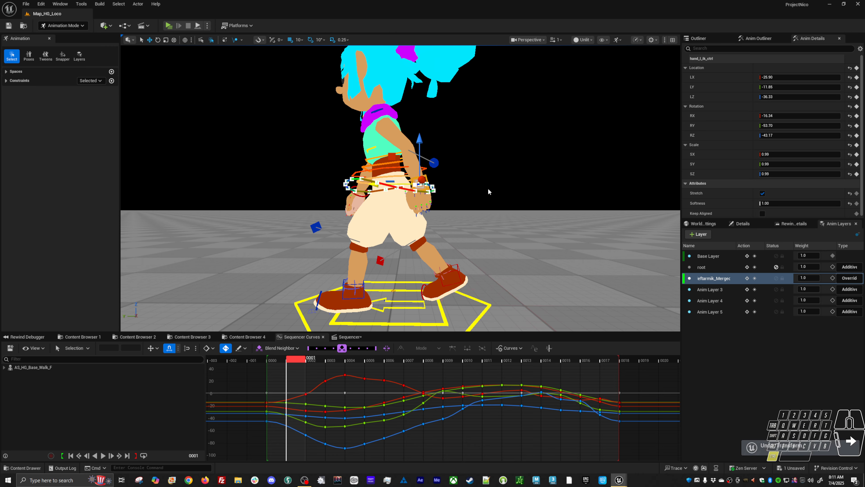
Step: Move the left hand IK control to about -27.18, -12.67, -36.36 at frame 1 to smooth its arc between frames 0 and 2
key(Left)
key(Right)
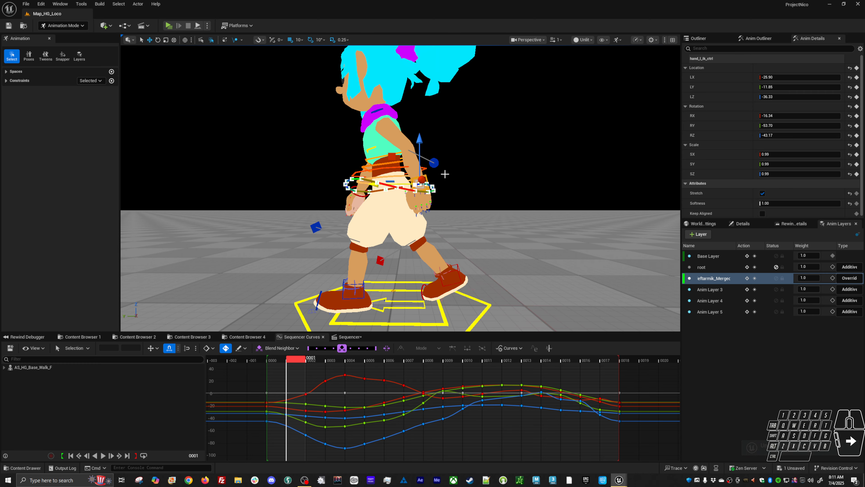
key(Right)
key(Left)
key(Right)
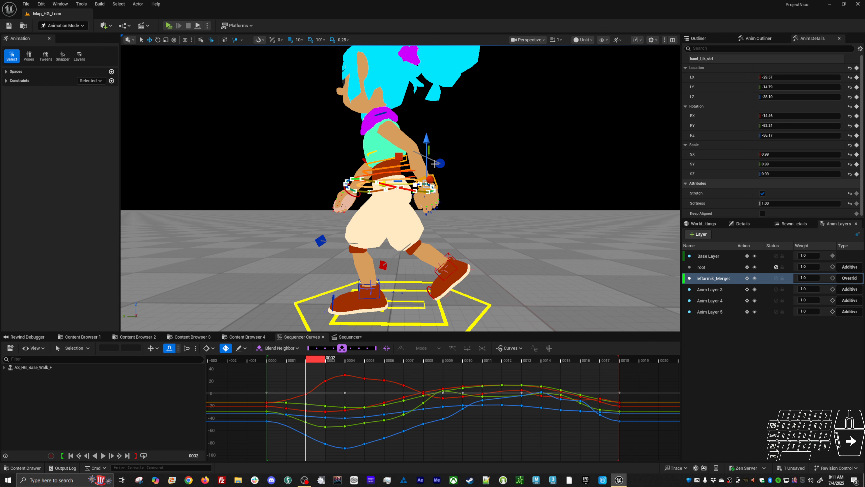
alt+drag(438, 190, 447, 194)
key(Left)
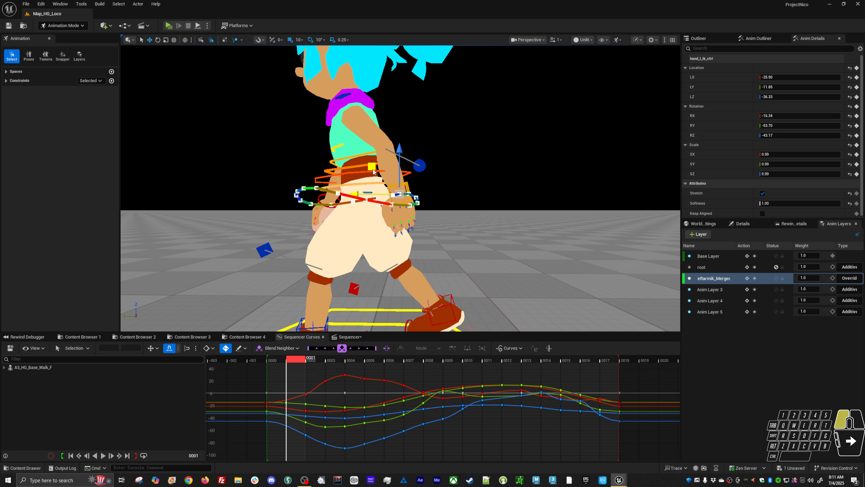
drag(374, 171, 377, 170)
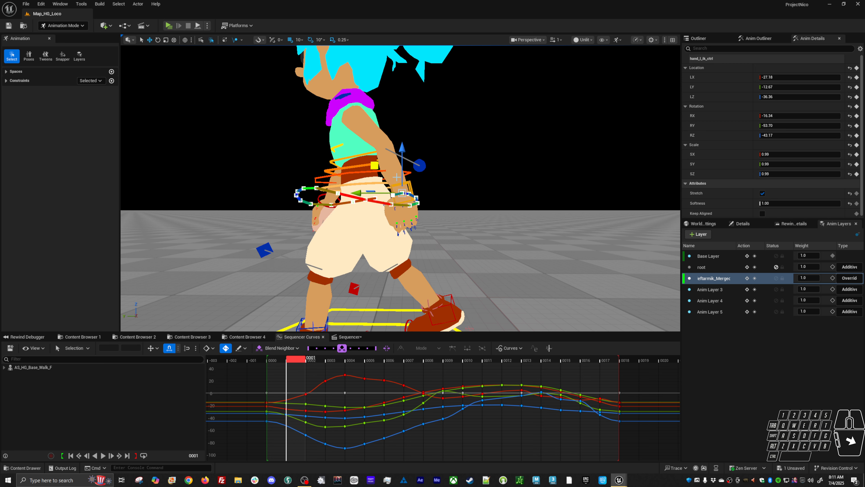
Step: Move the left hand IK control to about -30.62, -15.53, -38.21 at frame 2, comparing it with frame 1
key(Right)
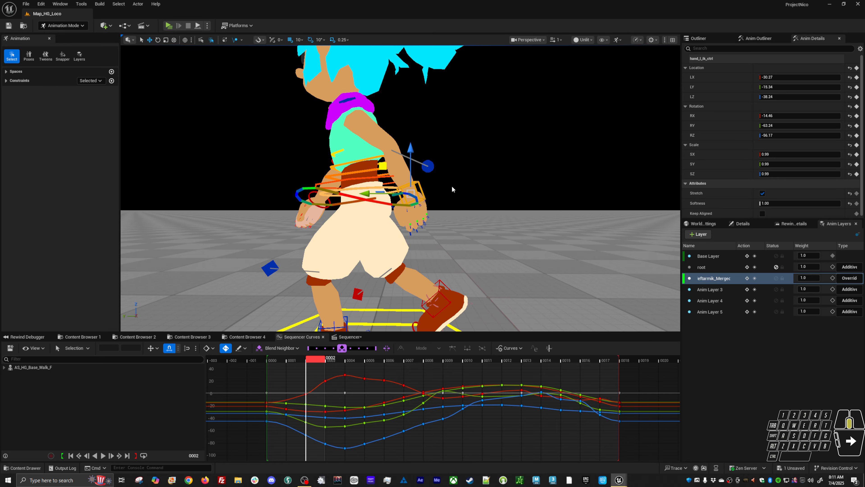
key(Left)
key(Right)
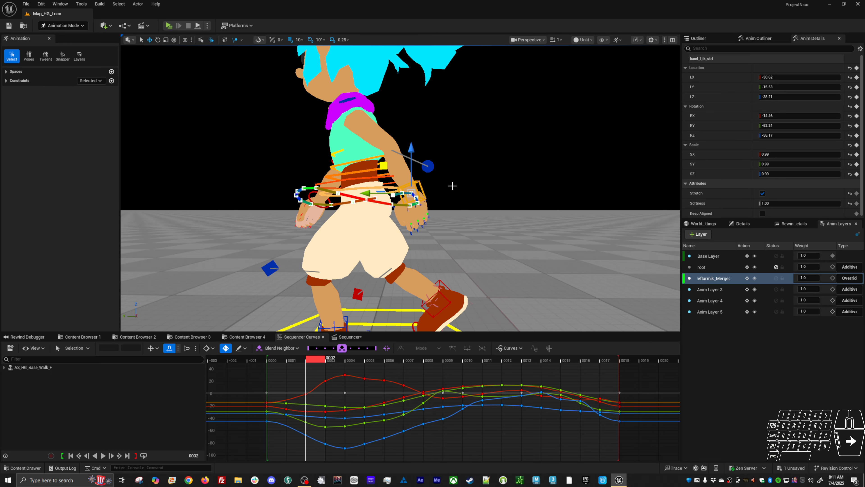
Step: Play the walk cycle and step through the frames around the loop point to examine the left hand's arc and spacing
key(Right)
key(Right)
key(Left)
key(Left)
key(Left)
key(Left)
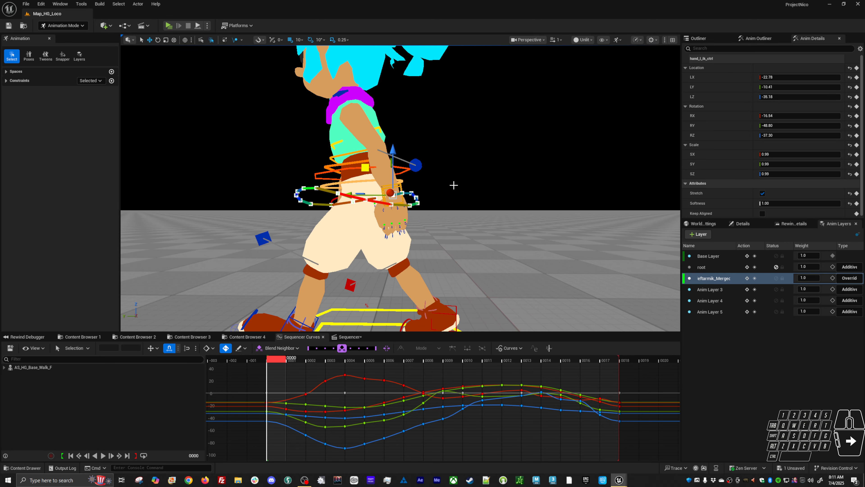
key(Right)
key(Right)
key(space)
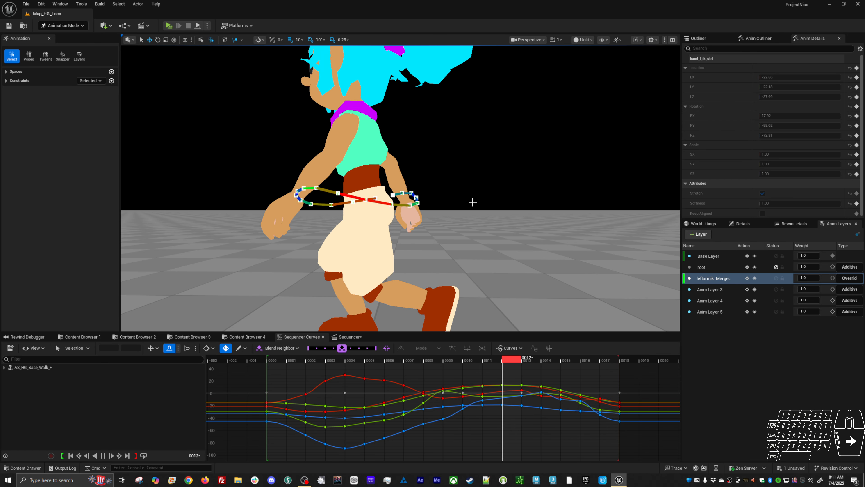
key(space)
key(Left)
key(Left)
key(Left)
key(Left)
key(Left)
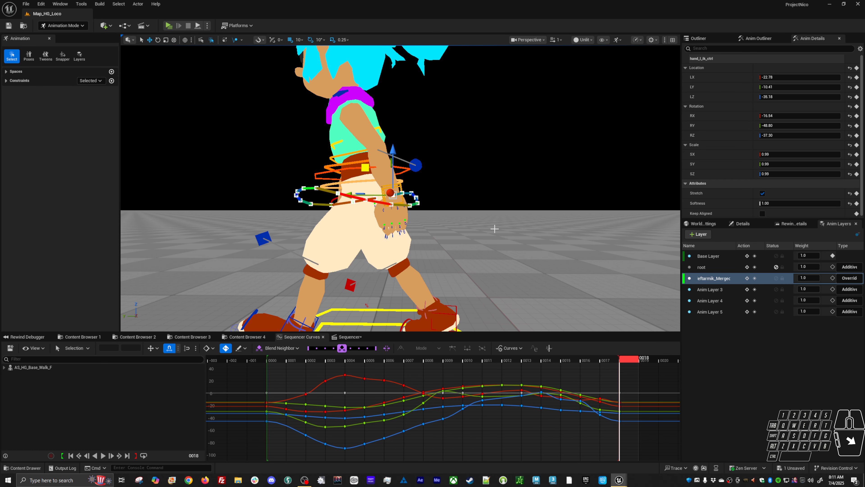
key(Right)
key(Right)
key(Left)
key(Left)
key(Right)
key(Right)
key(Right)
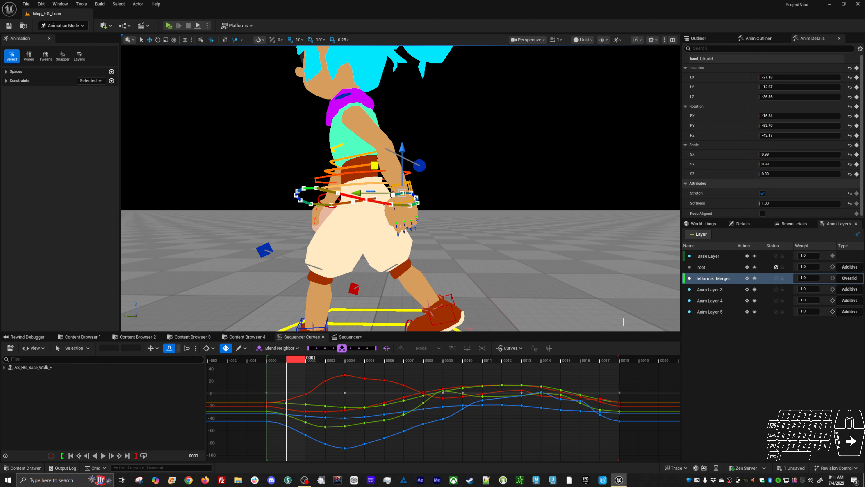
key(Left)
Step: Refine the left hand IK control's location to about -27.08, -12.72, -36.49 at frame 1 and -30.29, -15.68, -38.61 at frame 2
key(Right)
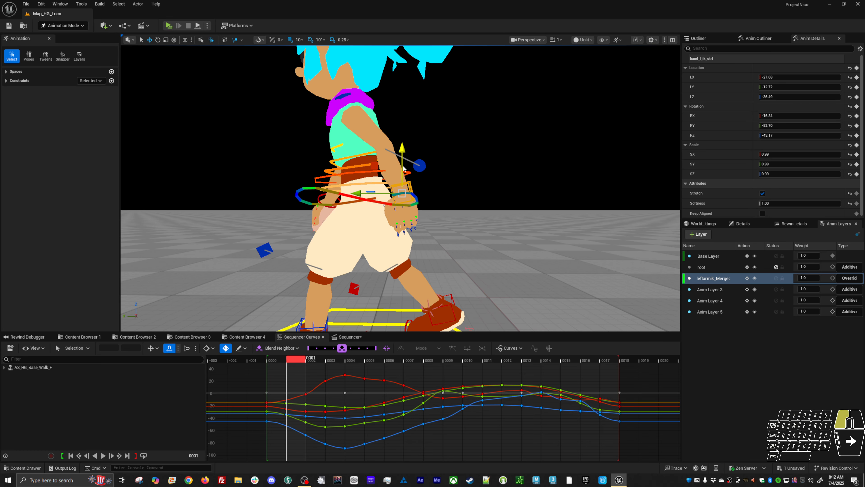
key(Left)
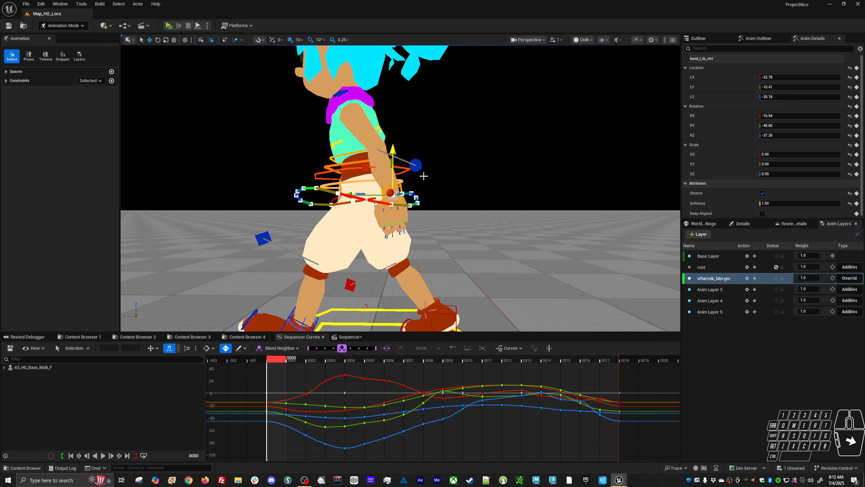
key(Right)
key(Right)
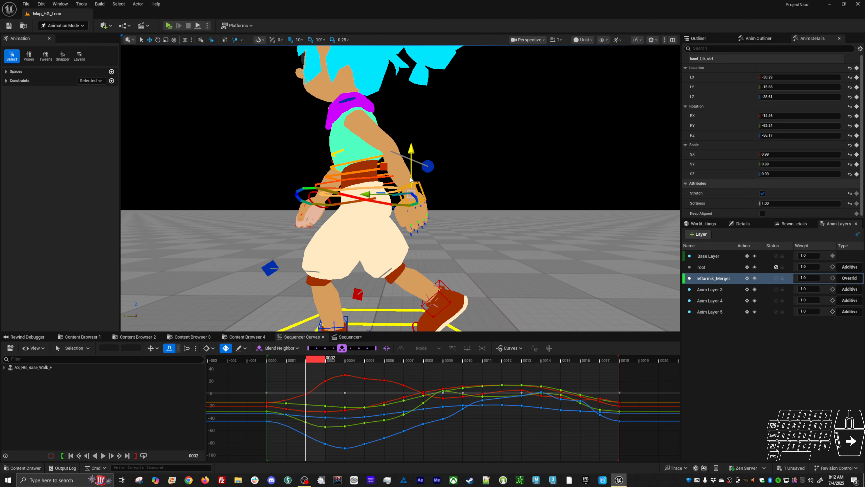
Step: Move the left hand IK control to about -30.58, -18.59, -39.72 at frame 3 and compare it with the surrounding frames
key(Right)
drag(416, 182, 417, 181)
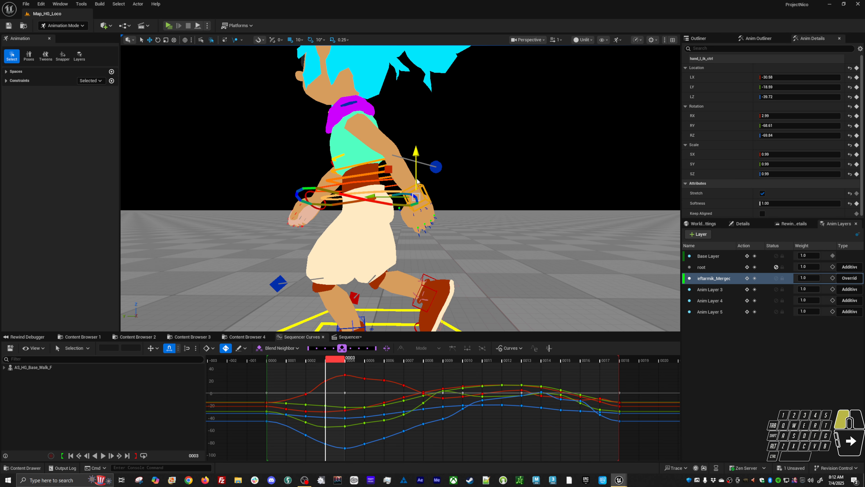
key(Left)
key(Right)
key(Right)
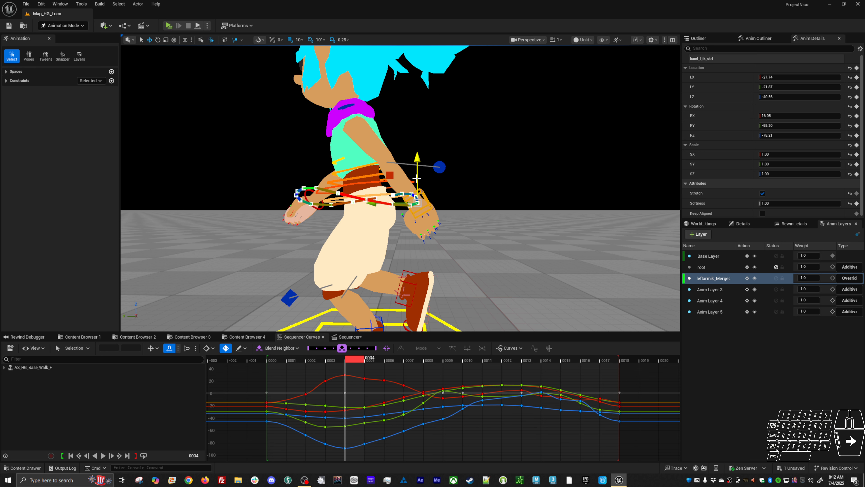
key(Right)
key(Left)
key(Left)
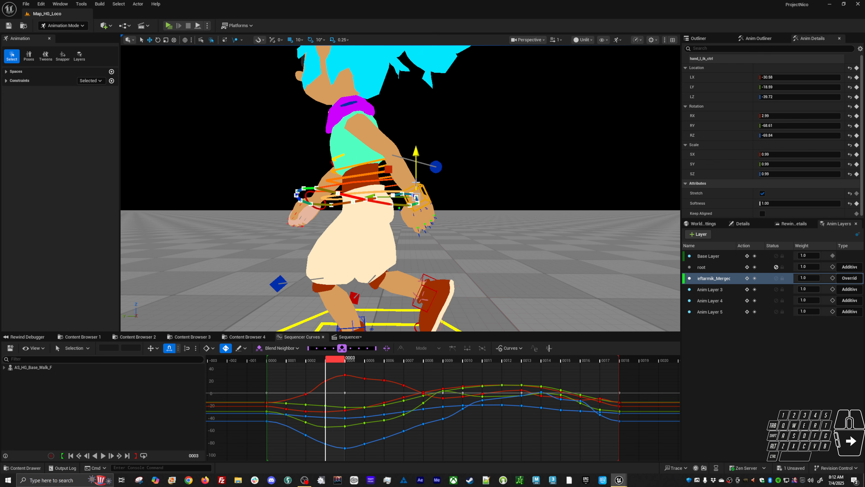
Step: Raise the left hand IK control to about -28.48, -21.53, -39.65 at frame 4 and compare it with frames 3 and 5
key(Right)
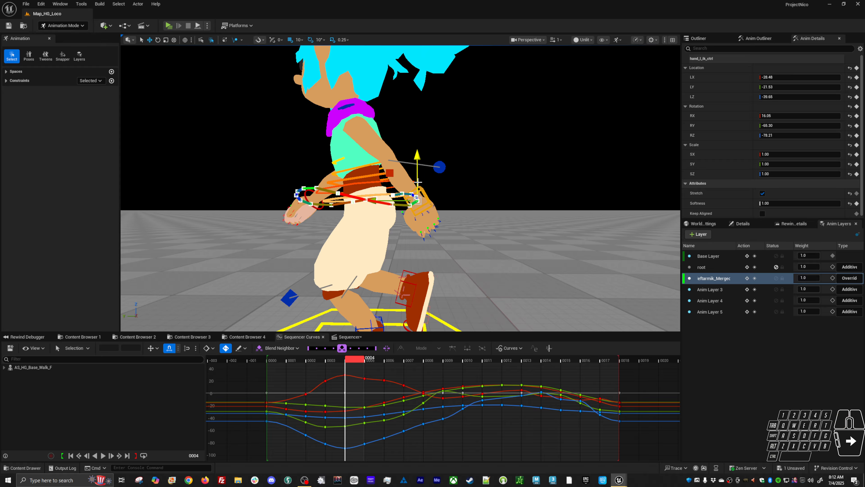
key(Left)
key(Right)
key(Right)
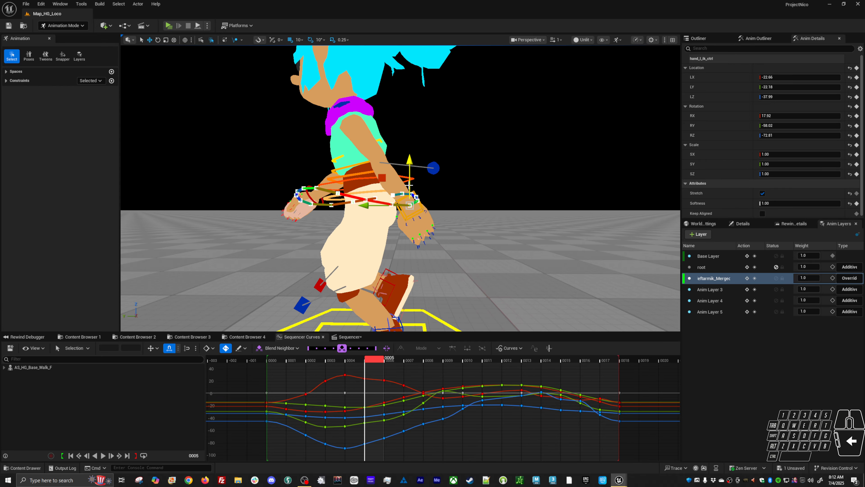
Step: Play back the walk cycle and inspect the left arm's swing from the side and from behind
key(space)
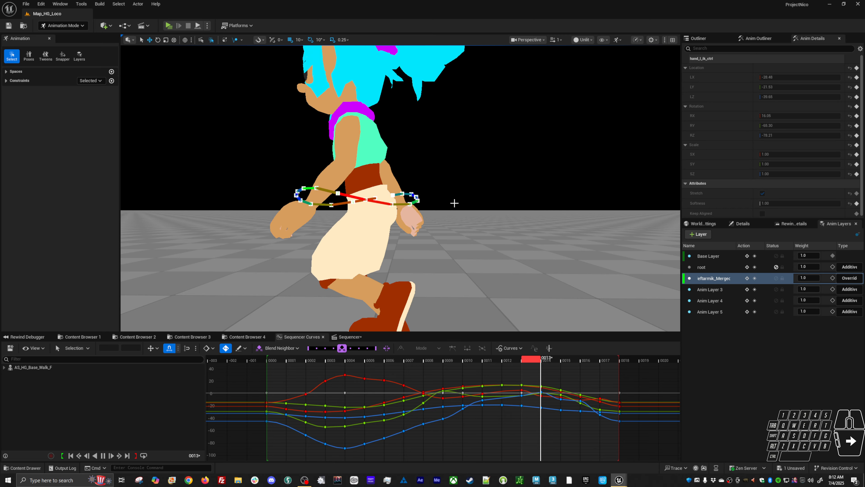
alt+right_drag(455, 203, 413, 203)
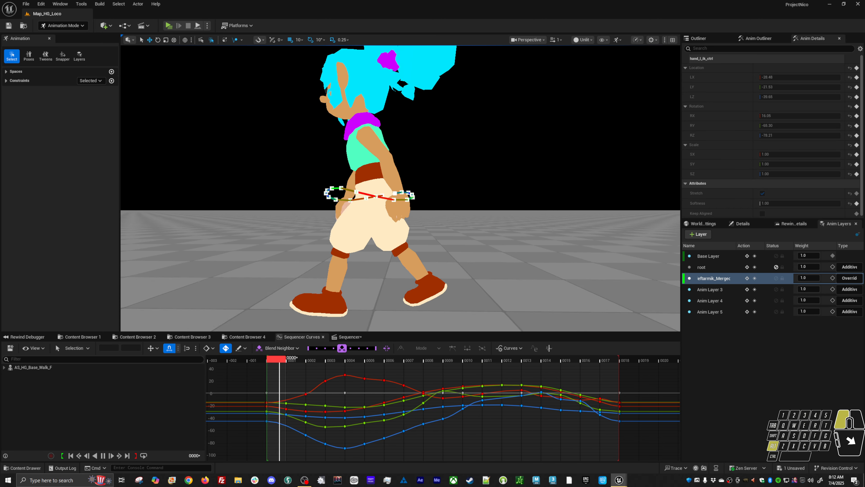
alt+drag(455, 203, 362, 212)
alt+right_drag(455, 203, 483, 203)
alt+drag(455, 203, 471, 193)
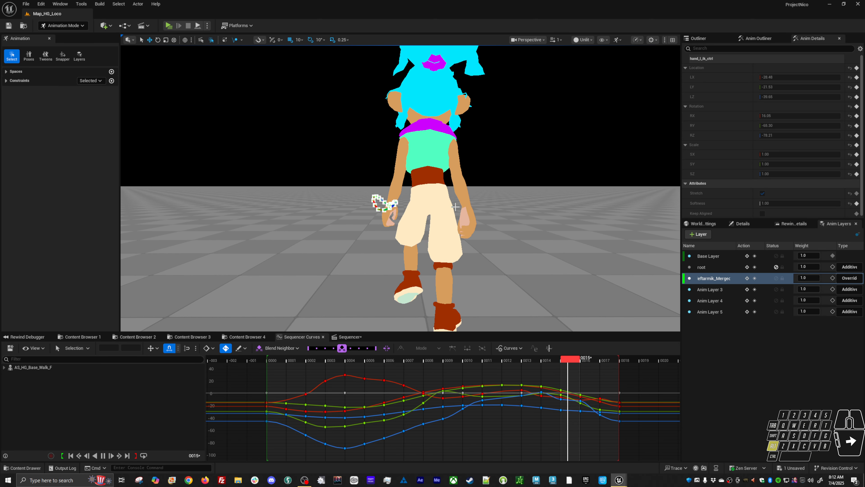
Step: Check the looping arm swing from behind, stop playback, and make Anim Layer 5 the active layer
alt+middle_drag(416, 205, 399, 208)
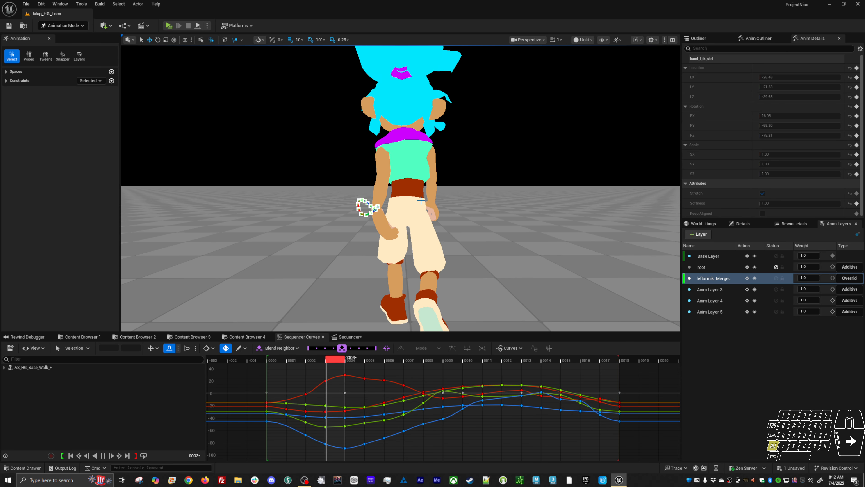
alt+drag(416, 205, 418, 203)
key(alt+v)
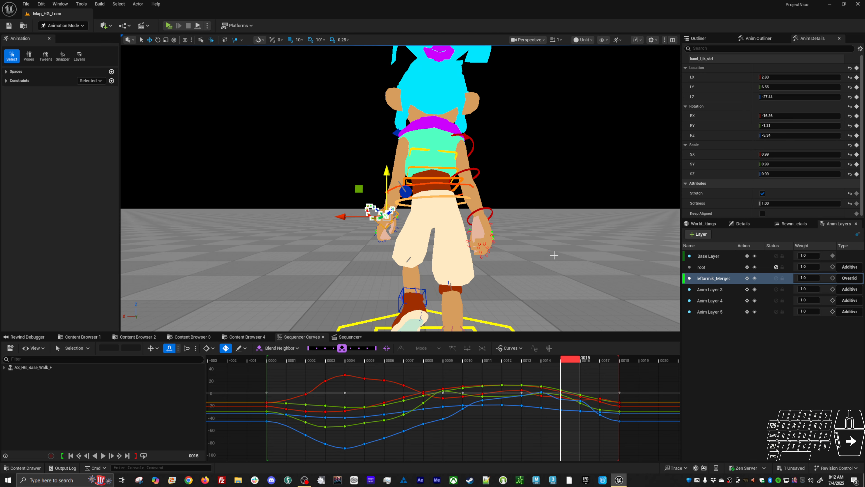
click(716, 301)
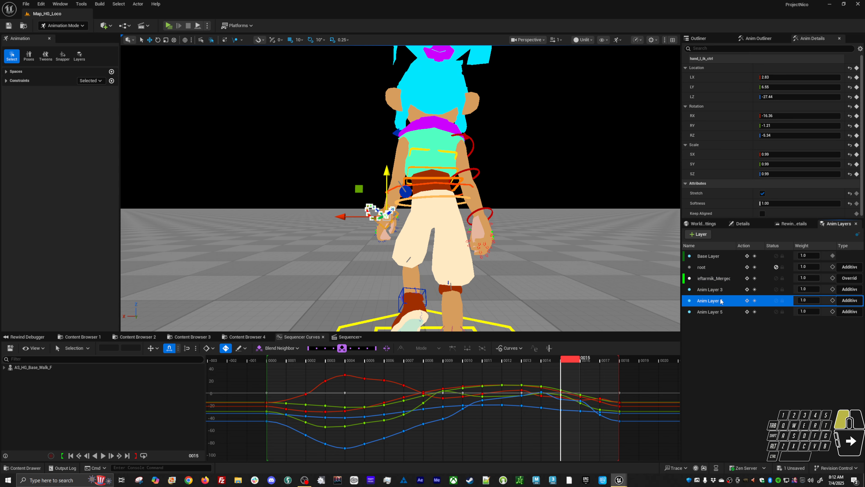
click(721, 312)
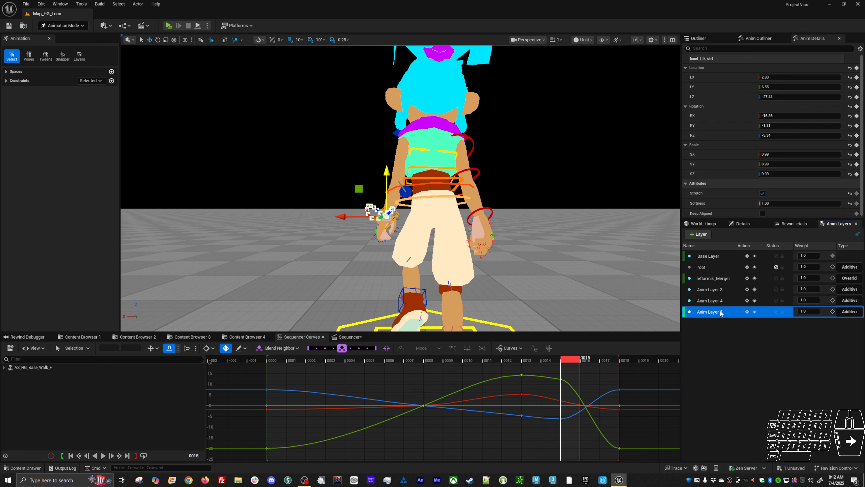
Step: Adjust the left hand IK control's additive rotation at frame 13, compare it with frame 15, and review the walk cycle from behind
key(comma)
key(comma)
key(period)
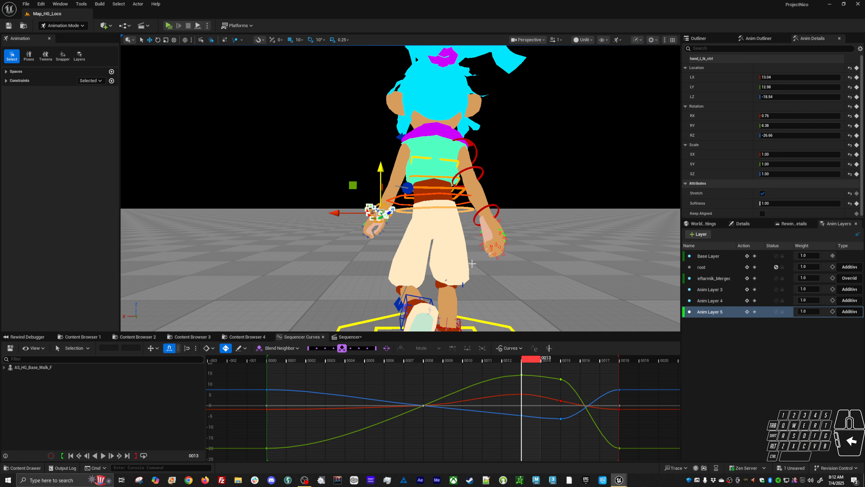
key(e)
drag(413, 224, 417, 223)
key(period)
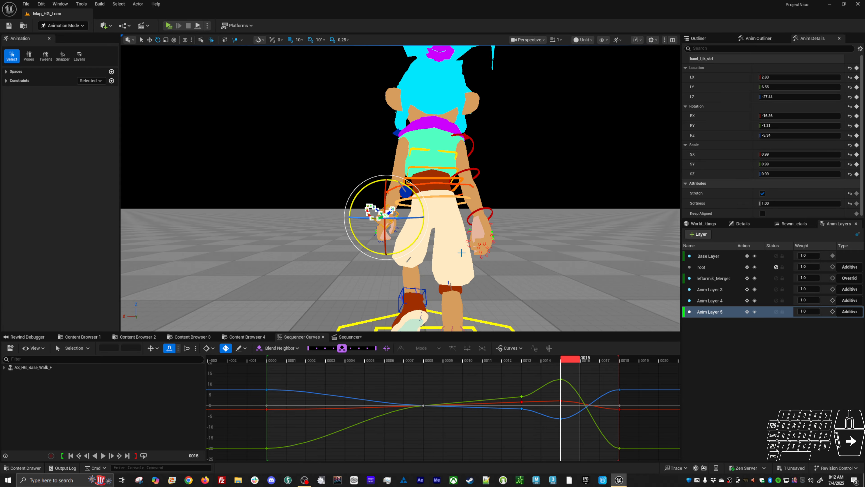
key(alt+v)
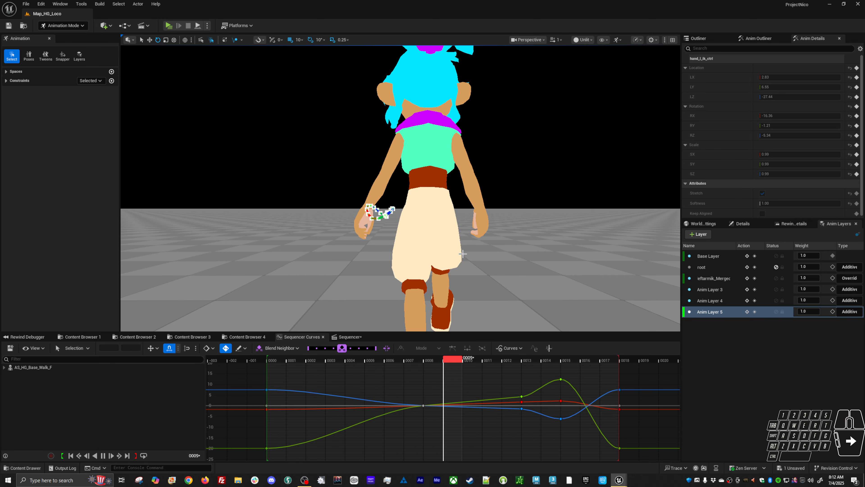
alt+drag(464, 254, 466, 257)
key(alt+v)
Step: Rework the left hand's Anim Layer 5 rotation key at frame 15 to about -14.04, -13.99, -0.38 and play back the cycle
click(555, 360)
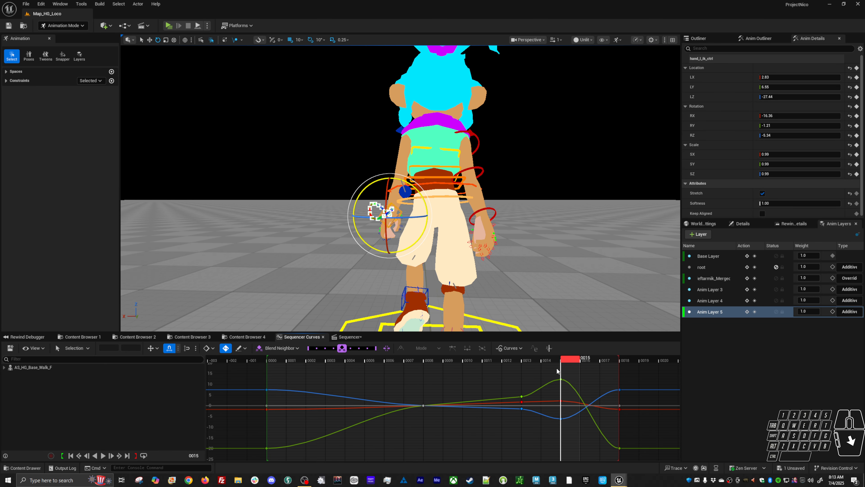
key(Delete)
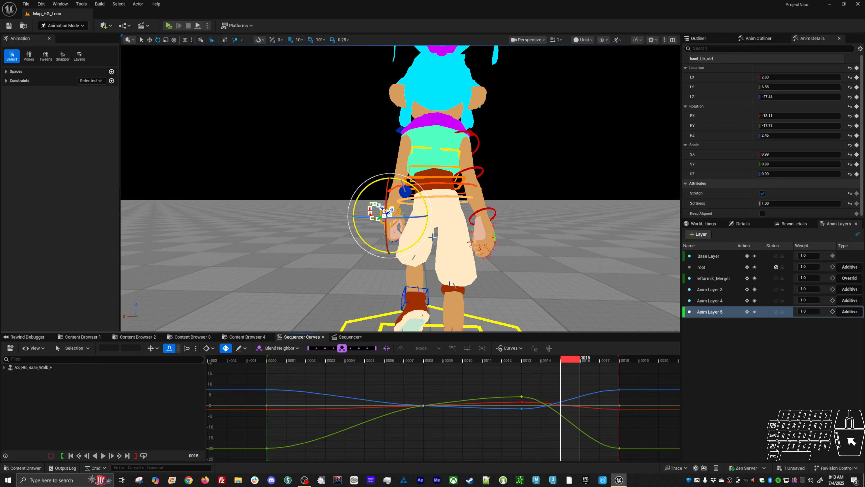
key(ctrl+z)
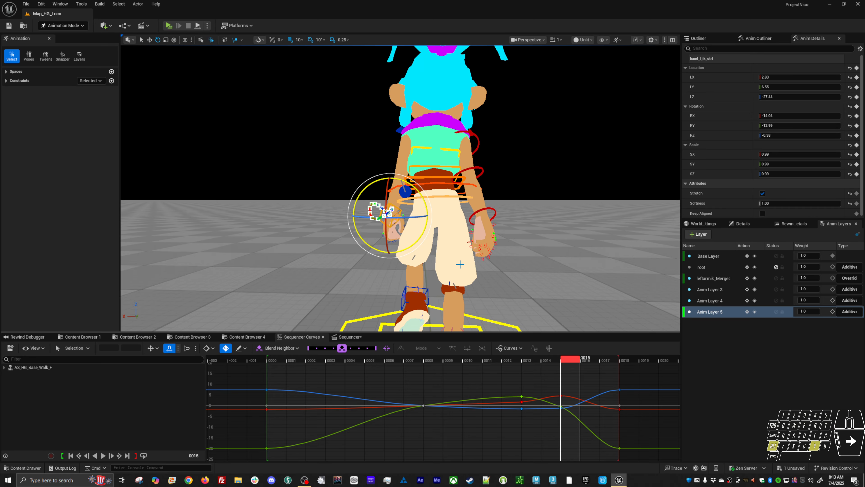
key(space)
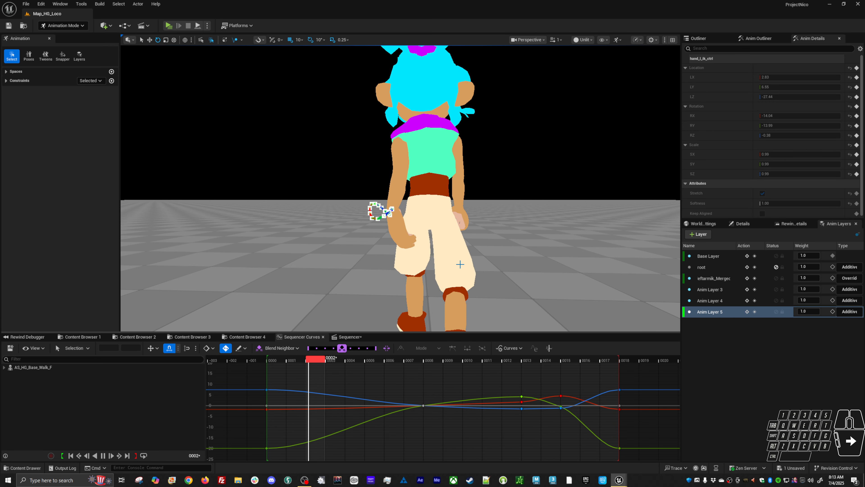
key(space)
Step: Rotate the left hand IK control to about 1.03, -37.88, -56.83 at frame 8 and review the motion from the front
key(comma)
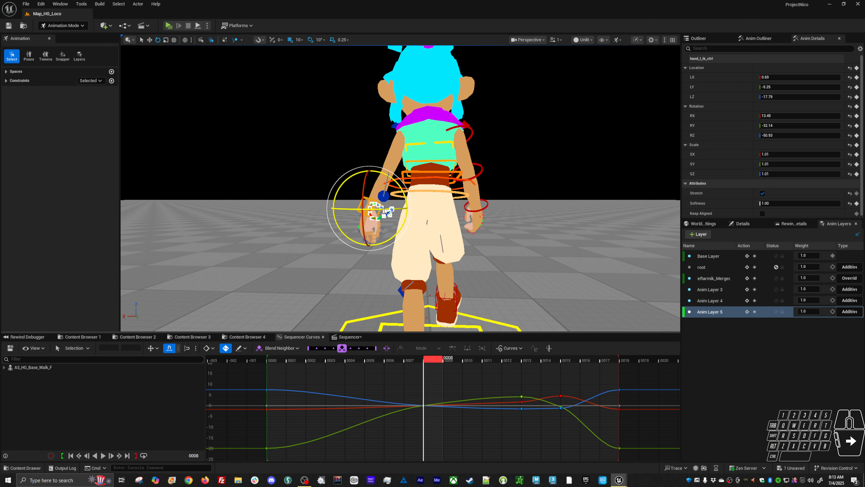
drag(384, 211, 409, 208)
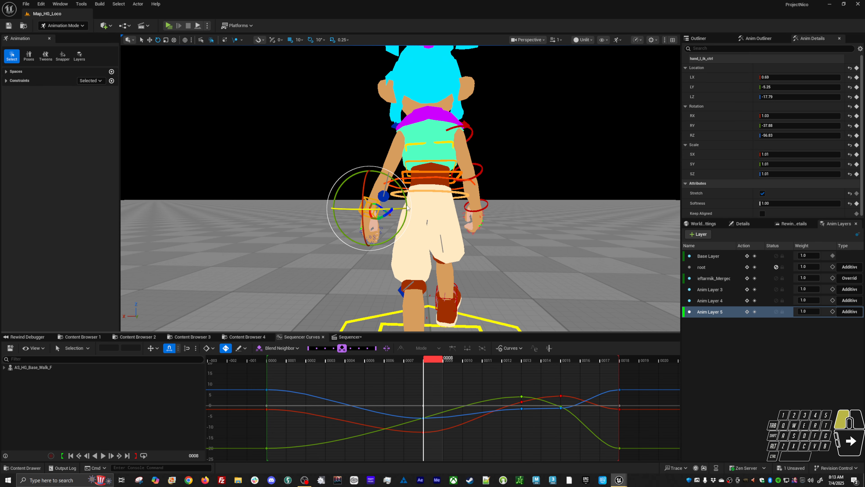
key(space)
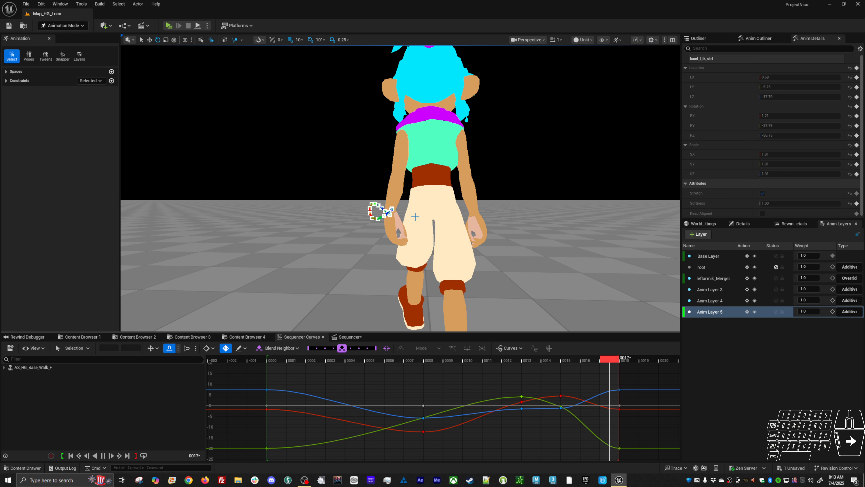
alt+drag(416, 216, 497, 204)
key(space)
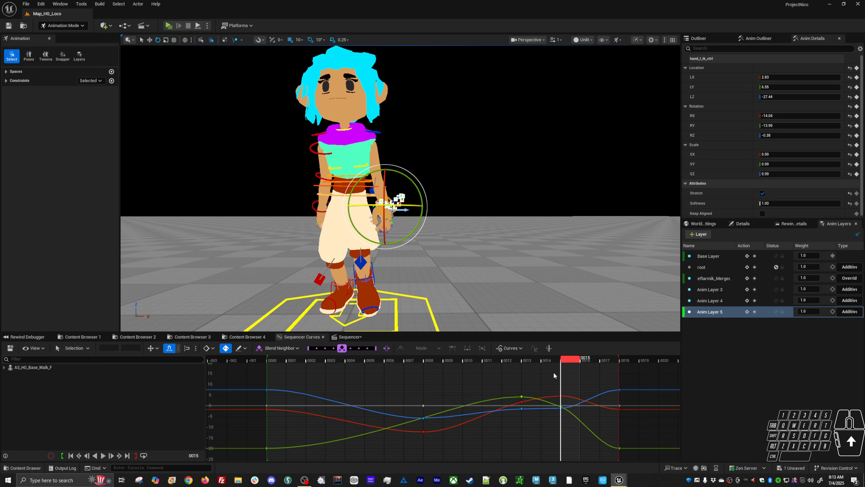
Step: Rotate the left hand IK control to about -29.48, -9.39, -14.99 at frame 15 and -9.23, -1.96, -30.38 at frame 13
key(comma)
key(period)
drag(395, 207, 424, 204)
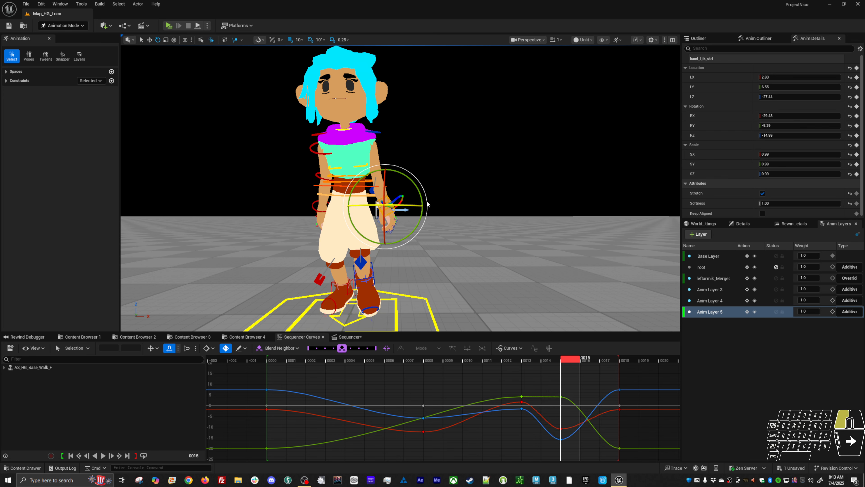
key(comma)
key(comma)
key(period)
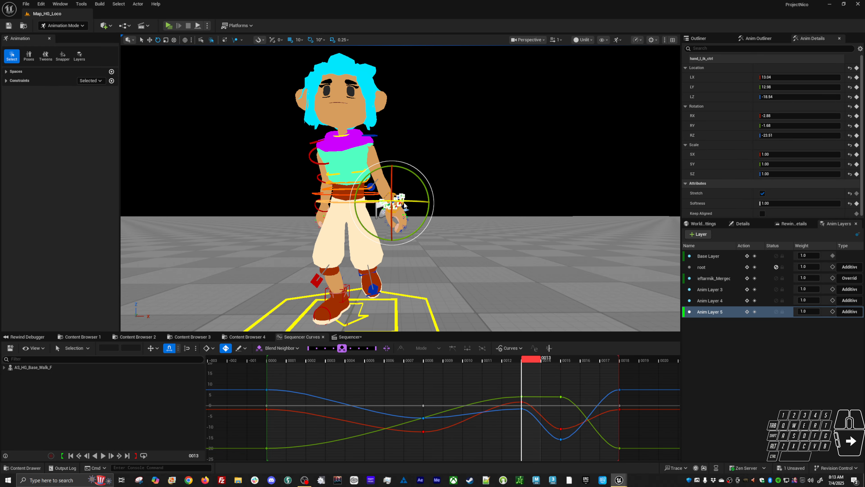
drag(406, 203, 420, 204)
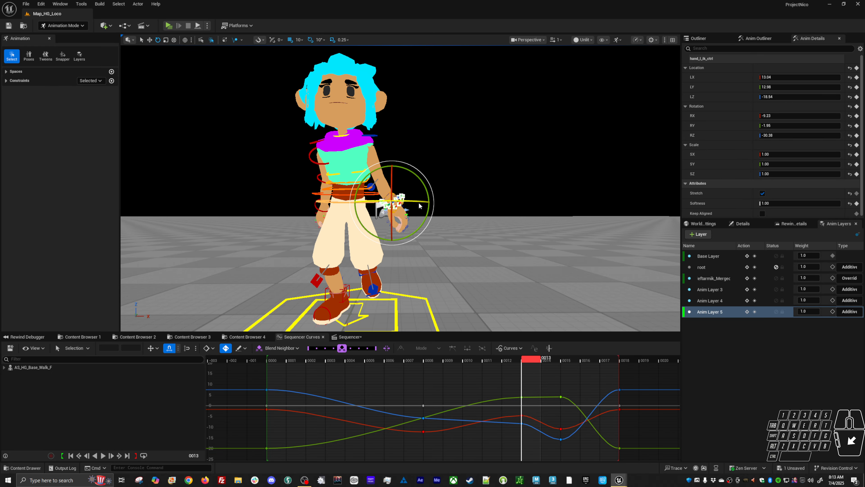
Step: Rotate the left hand IK control to about -25.05, -50.05, -37.15 at frames 0 and 18, and review the swing from the side
key(period)
key(period)
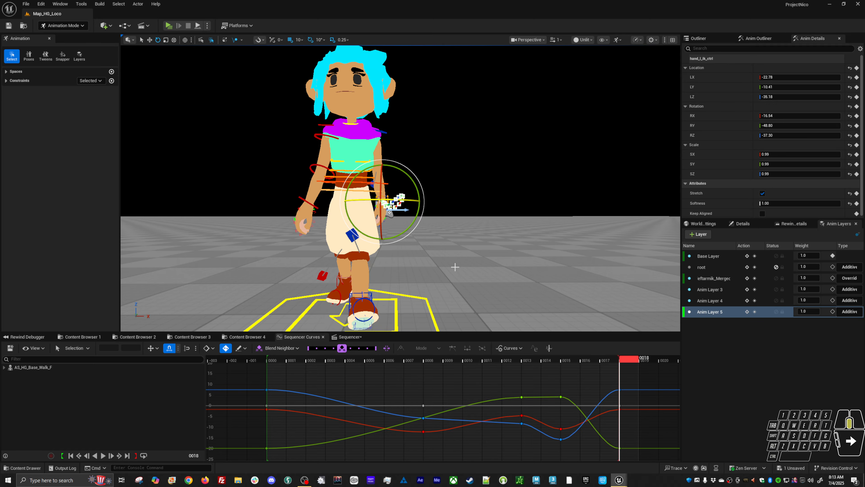
click(280, 361)
key(space)
alt+drag(442, 205, 327, 204)
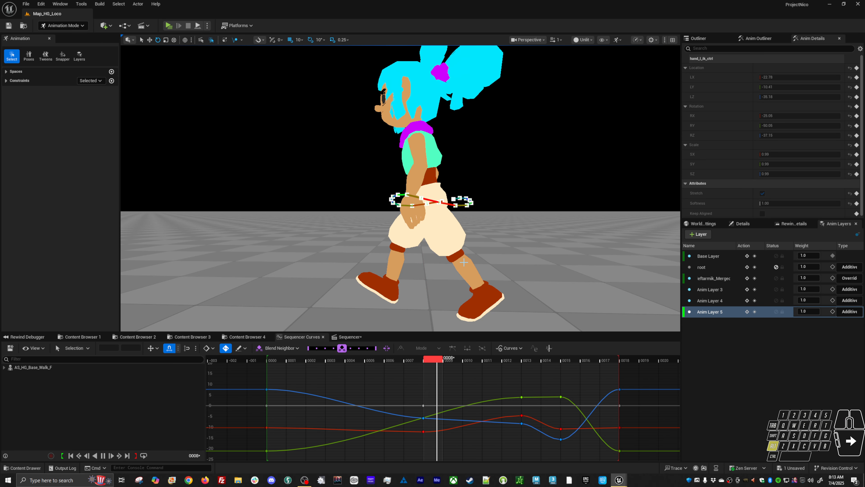
key(space)
Step: Add a left hand rotation key at frame 10 on Anim Layer 5 and review the passing pose in playback from the side
key(Left)
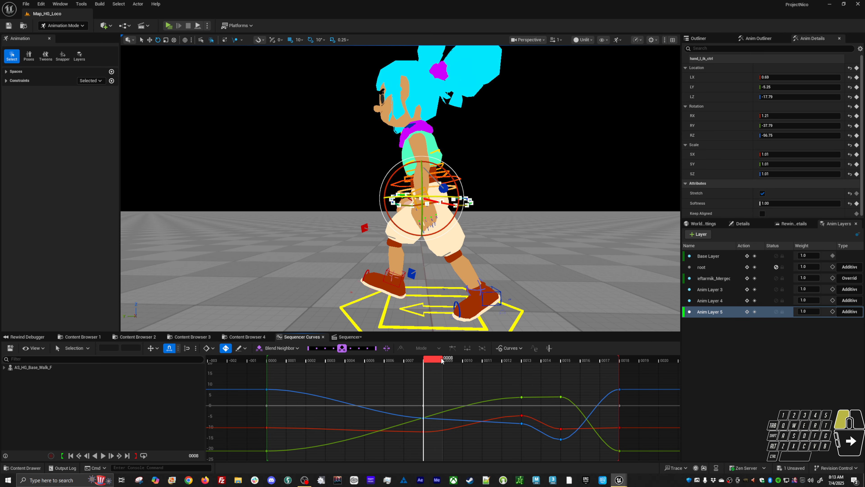
key(Right)
drag(432, 217, 426, 225)
key(Right)
key(Right)
key(Right)
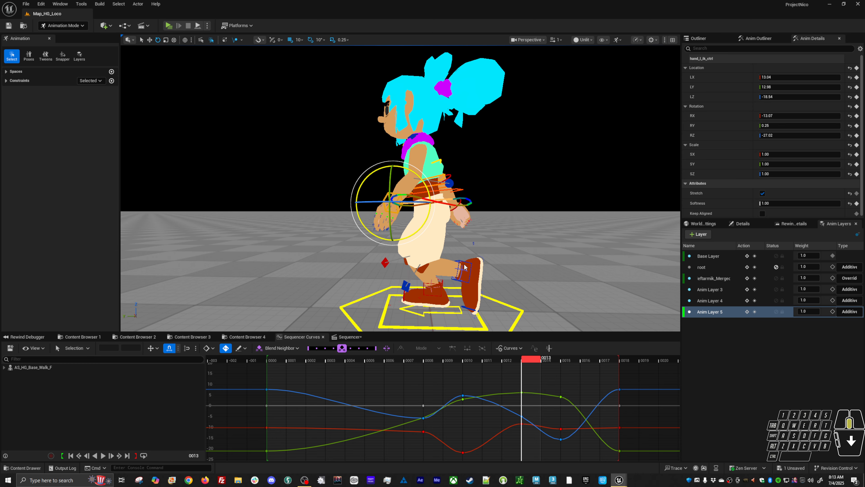
key(alt+v)
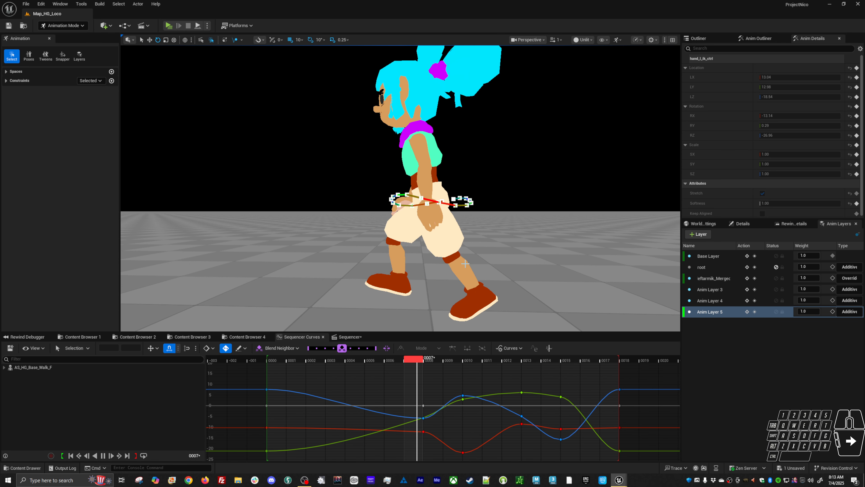
key(alt+v)
Step: Refine the left hand IK control's rotation at frames 13 and 15, and play back the cycle from behind
key(period)
key(period)
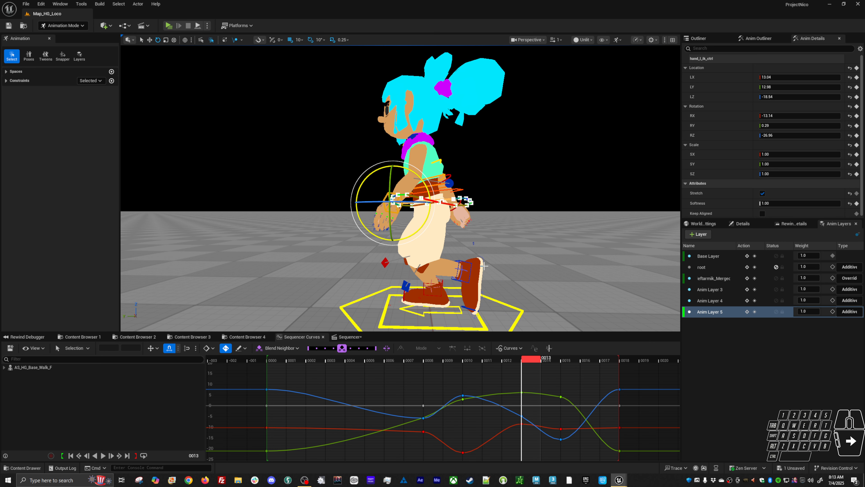
drag(484, 265, 450, 275)
key(period)
key(space)
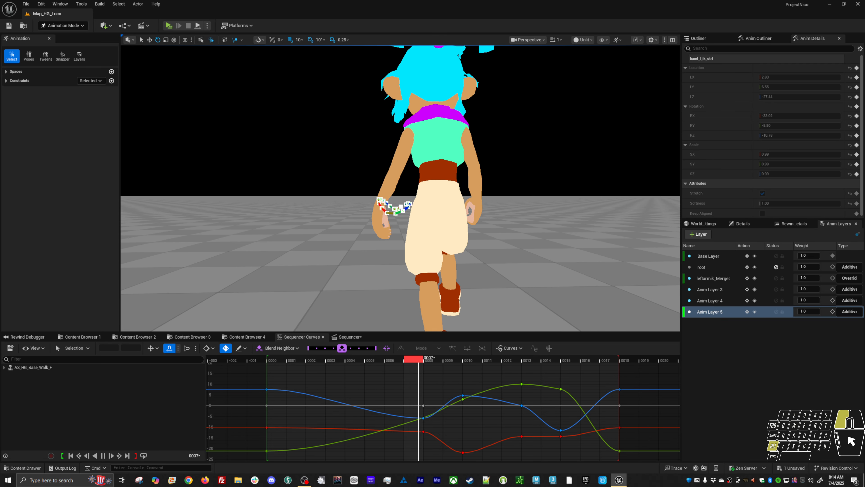
Step: Rotate the left hand IK control to about -23.31, -34.44, -43.28 at frame 0, copy that pose to frame 18, and review the loop
key(Up)
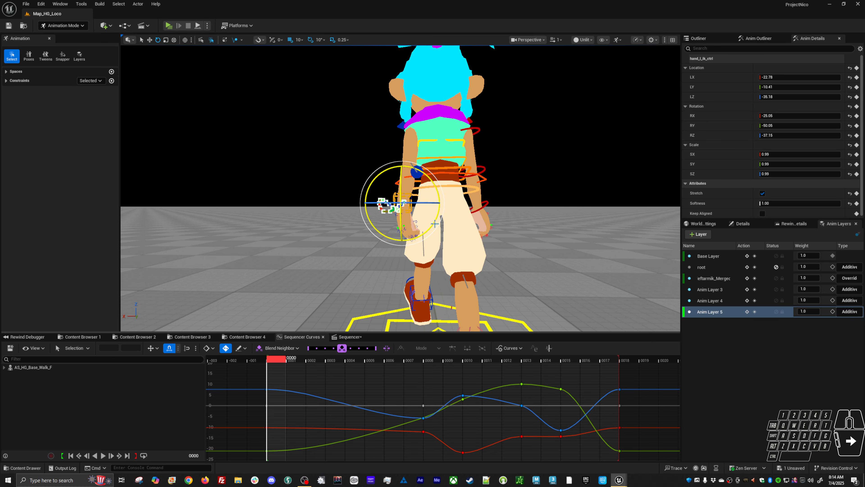
drag(435, 224, 428, 235)
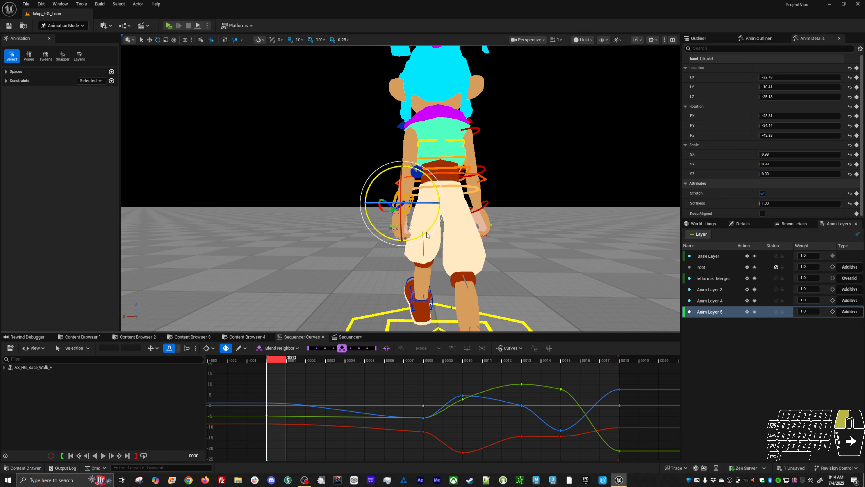
middle_click(630, 360)
key(s)
key(alt+v)
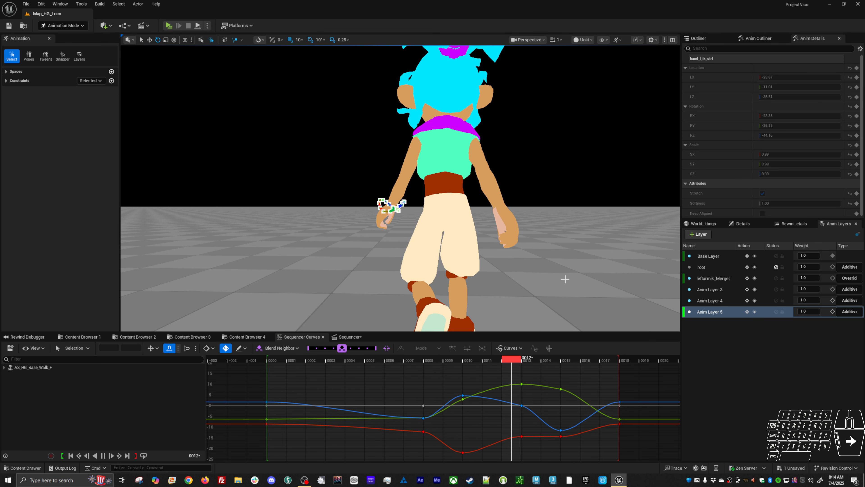
key(alt+v)
Step: Rotate the left hand IK control to about -13.27, -49.74, -72.49 at frame 3 and 13.78, -43.26, -70.40 at frame 5
drag(307, 363, 336, 370)
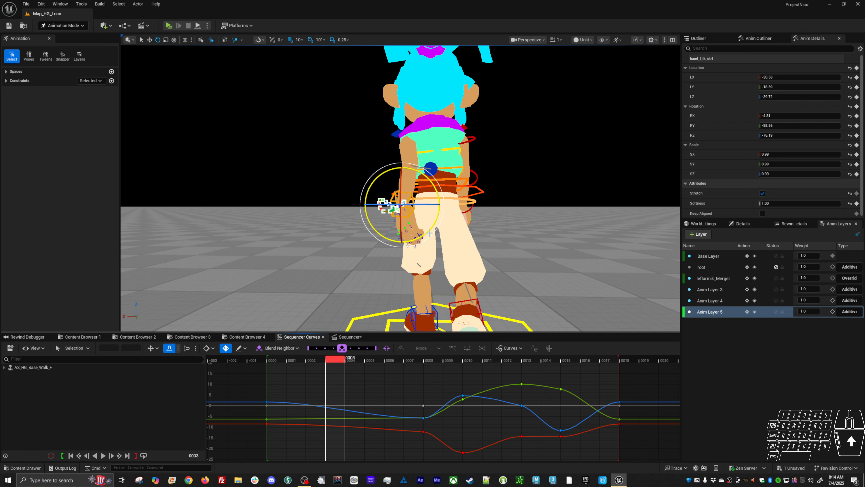
drag(414, 258, 408, 280)
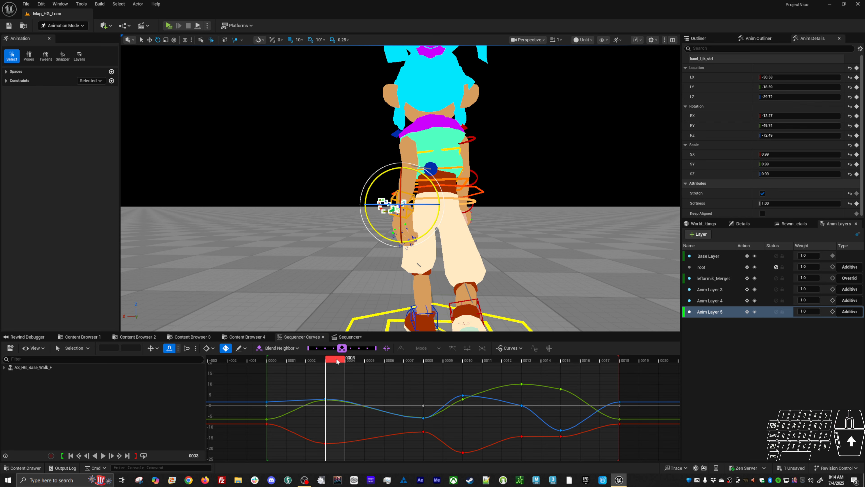
drag(340, 361, 383, 355)
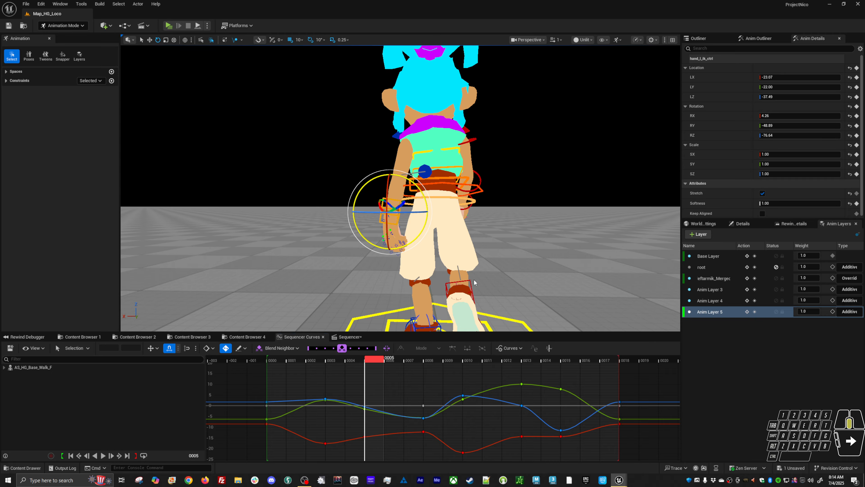
drag(423, 232, 415, 237)
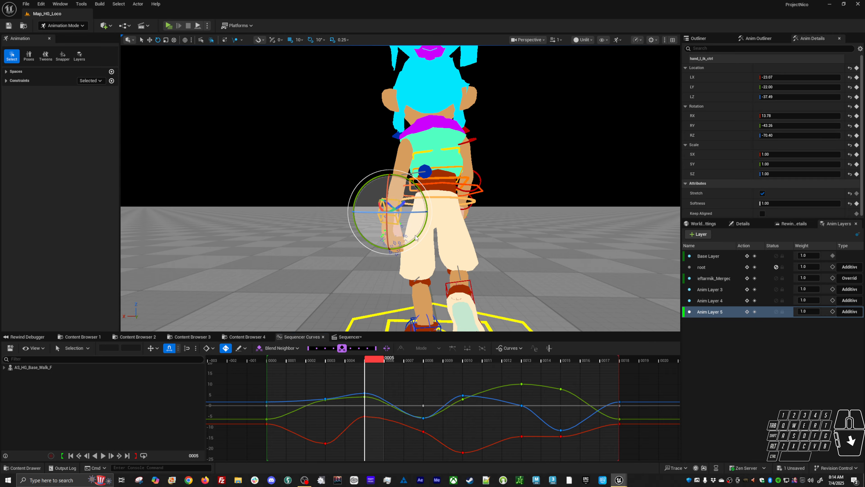
Step: Rotate the left hand IK control to about 6.68, -35.56, -55.37 at frame 8 and review the walk from the front and behind
key(period)
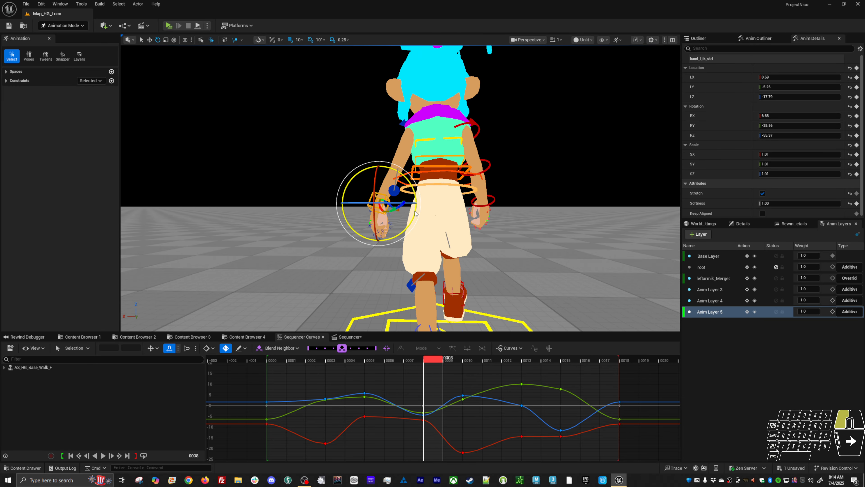
key(space)
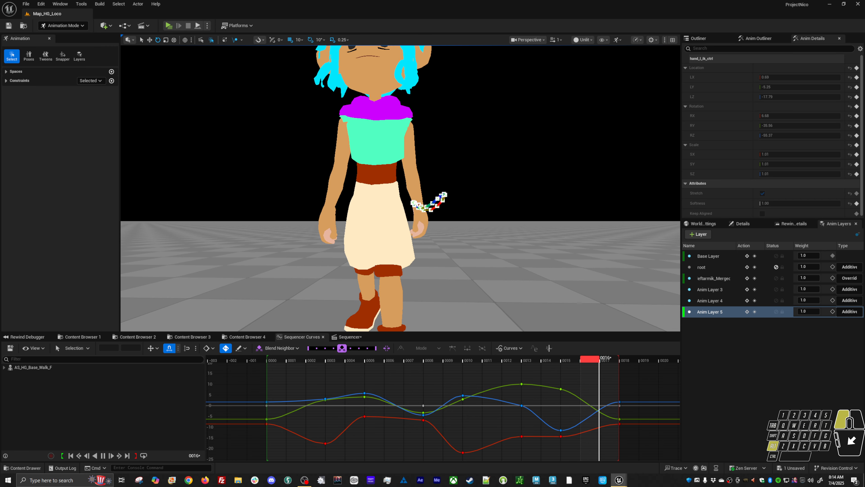
alt+right_drag(419, 259, 385, 266)
alt+drag(419, 259, 286, 249)
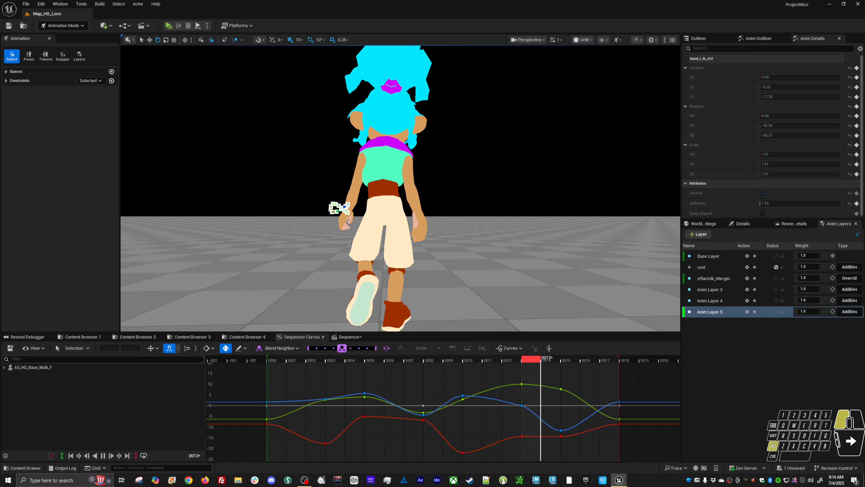
Step: Rotate the left hand IK control at frame 13, and to about -18.47, 0.41, -6.99 at frame 15
key(space)
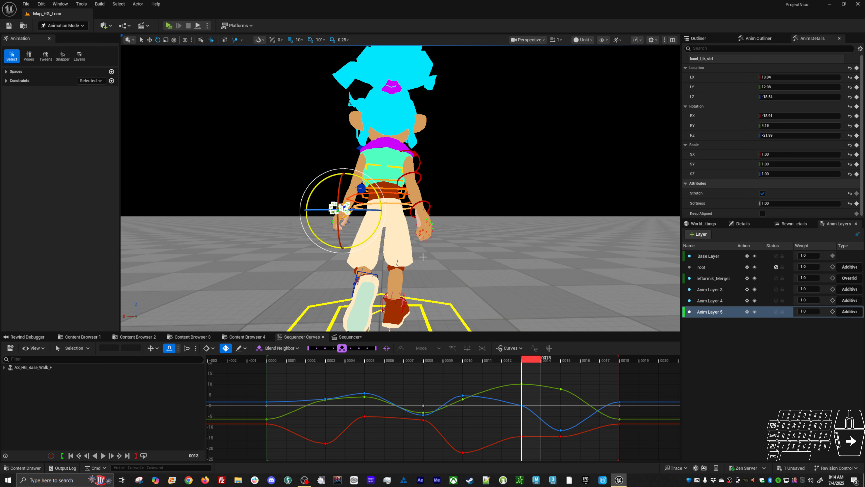
key(period)
key(comma)
key(comma)
key(period)
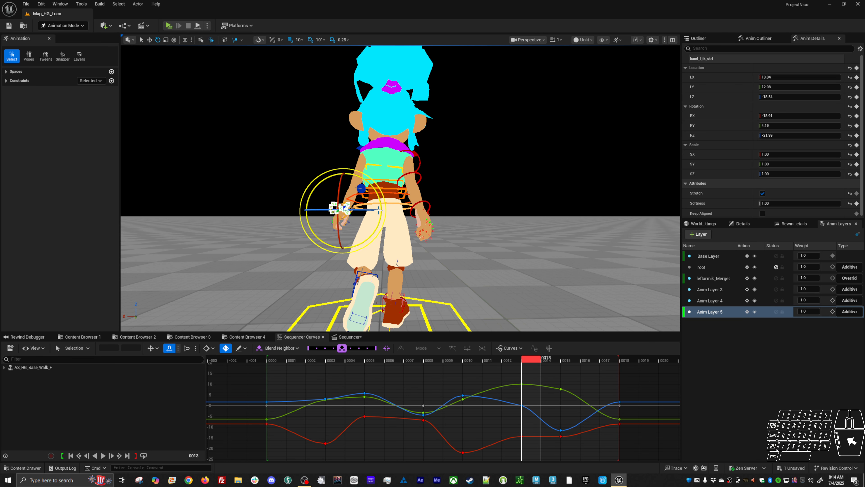
drag(339, 208, 359, 238)
key(period)
key(period)
Step: Rotate the left hand IK control at frames 5 and 8, and play back the walk from behind and the front
key(Home)
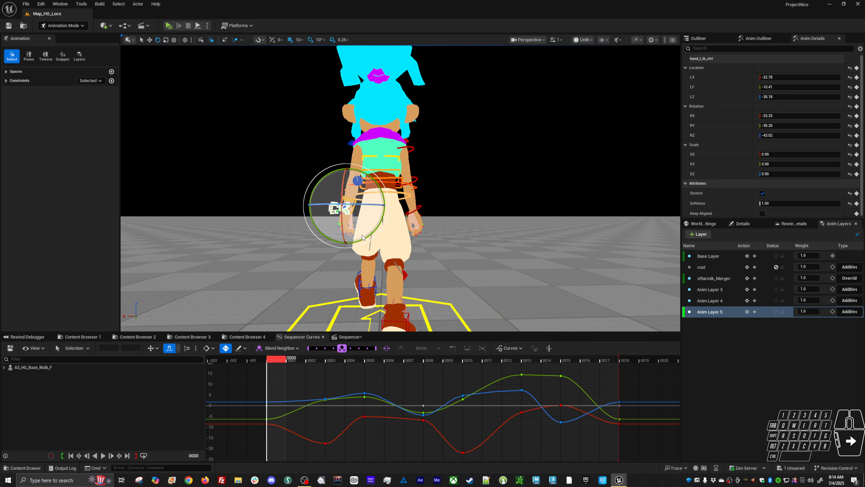
key(period)
key(period)
key(period)
key(comma)
key(comma)
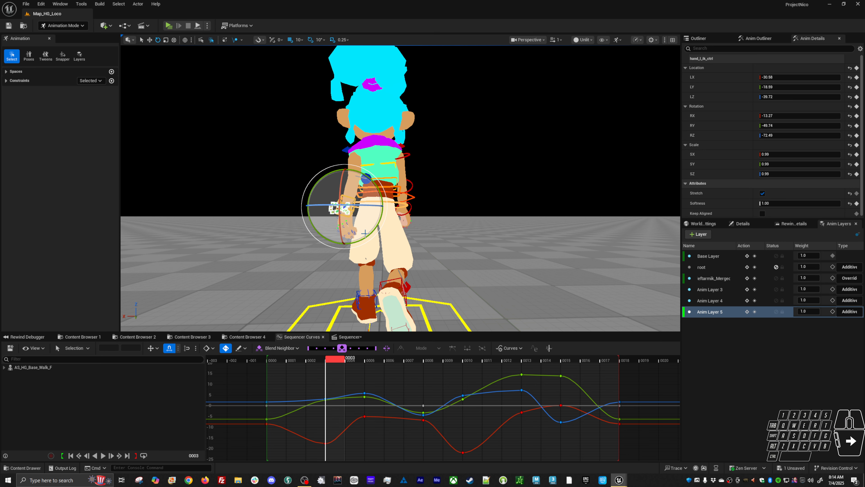
key(period)
drag(363, 227, 360, 222)
key(period)
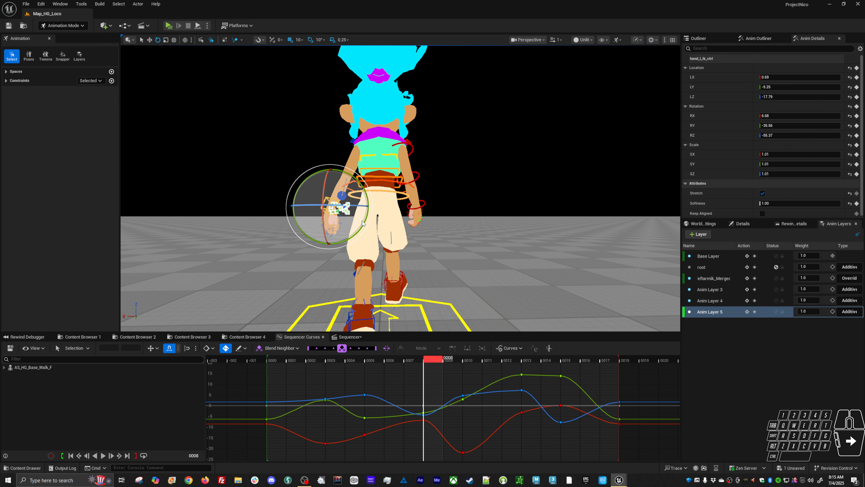
drag(363, 223, 354, 218)
key(space)
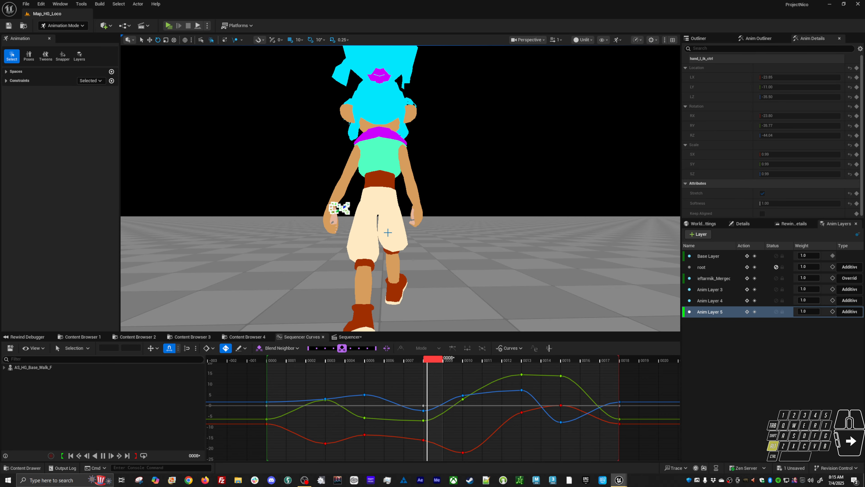
alt+drag(388, 233, 542, 229)
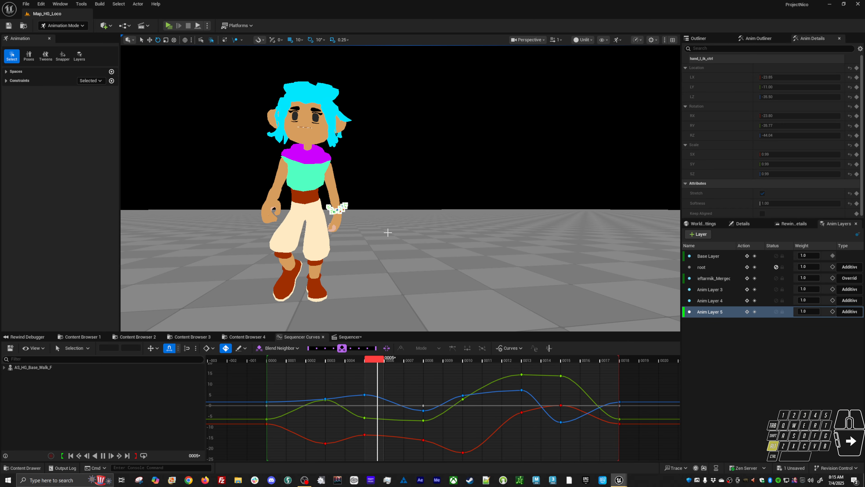
Step: Move the left hand IK control to about 1.08, 9.41, -29.95 at frame 15
key(space)
key(Right)
key(Right)
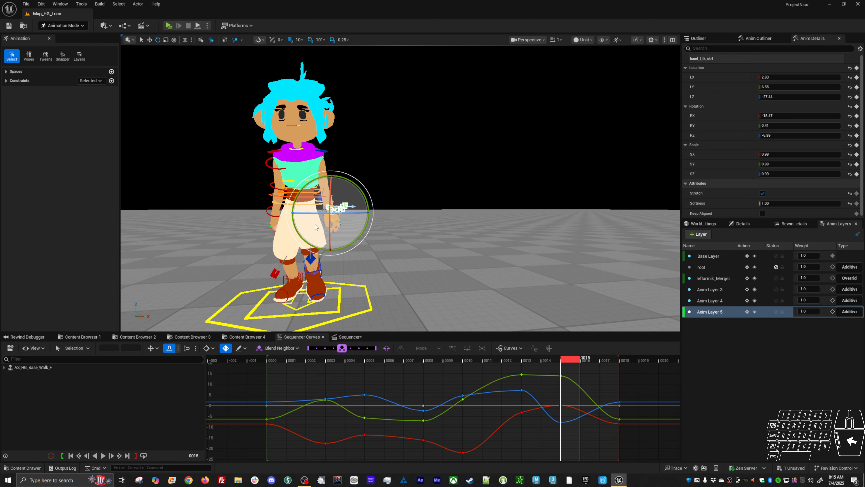
key(w)
drag(362, 218, 360, 219)
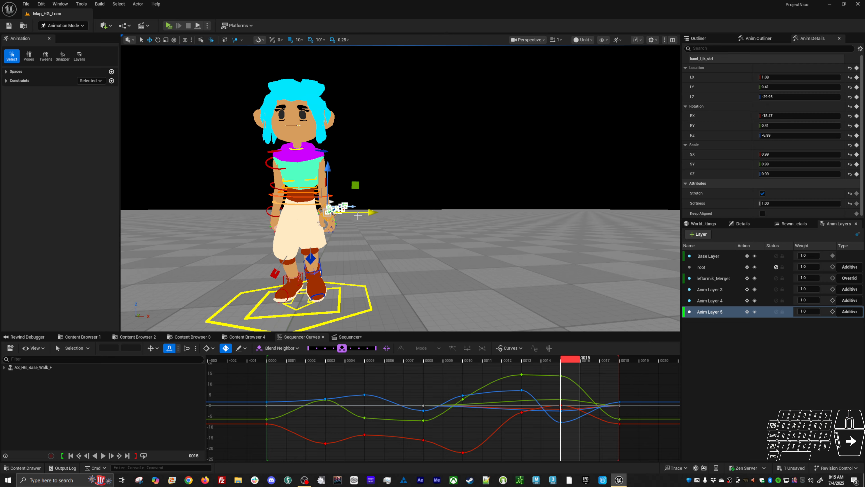
Step: Shift the left hand IK control outward at frame 0, match that location at frame 18, and review the loop
key(Right)
key(Right)
key(Right)
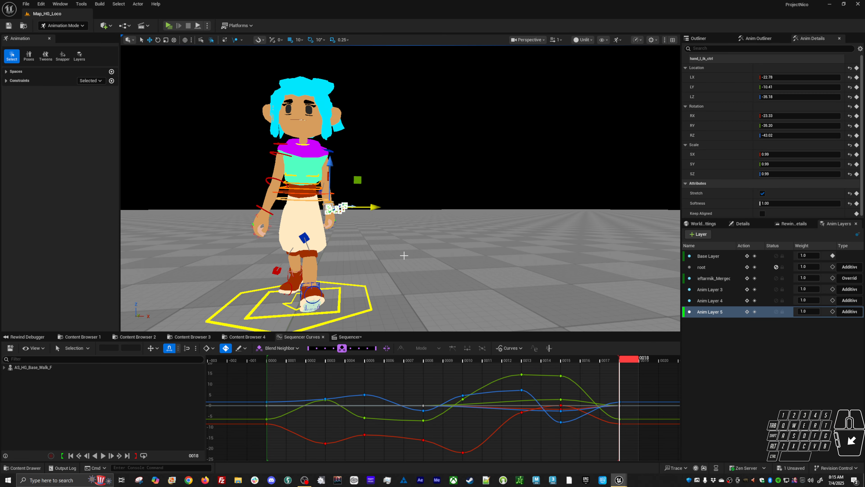
click(280, 361)
key(space)
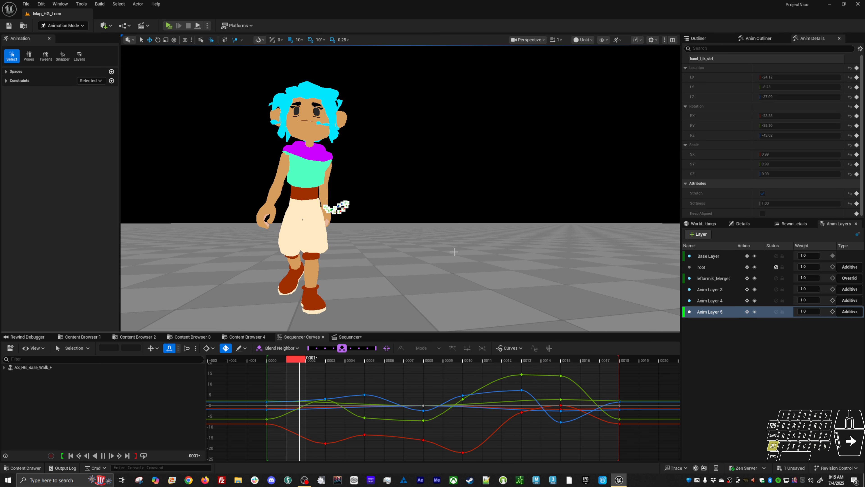
alt+drag(454, 251, 491, 228)
key(space)
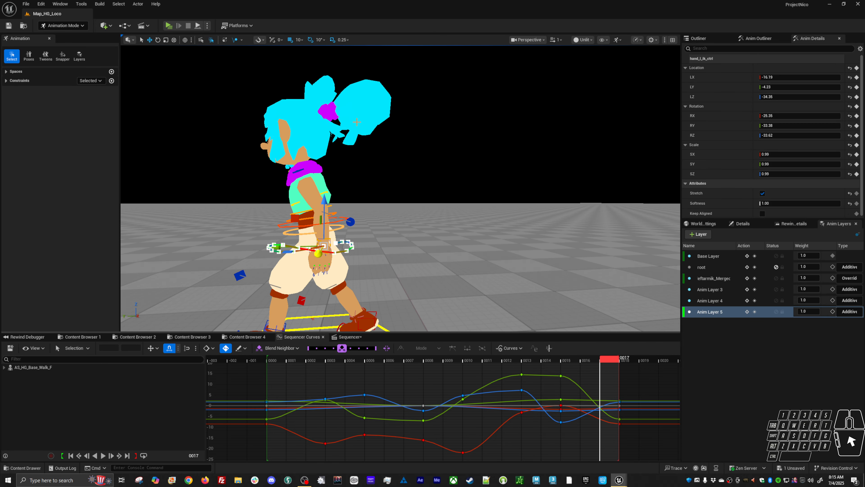
Step: Hide the hand's motion trail, deselect the control, and review the walk from the side
click(234, 42)
click(439, 176)
alt+right_drag(439, 245, 435, 265)
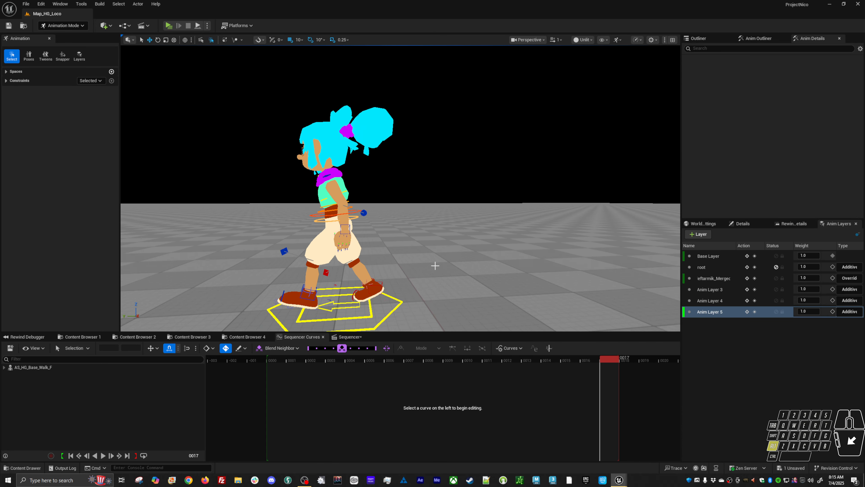
key(alt+v)
alt+drag(435, 266, 633, 266)
alt+drag(536, 278, 553, 284)
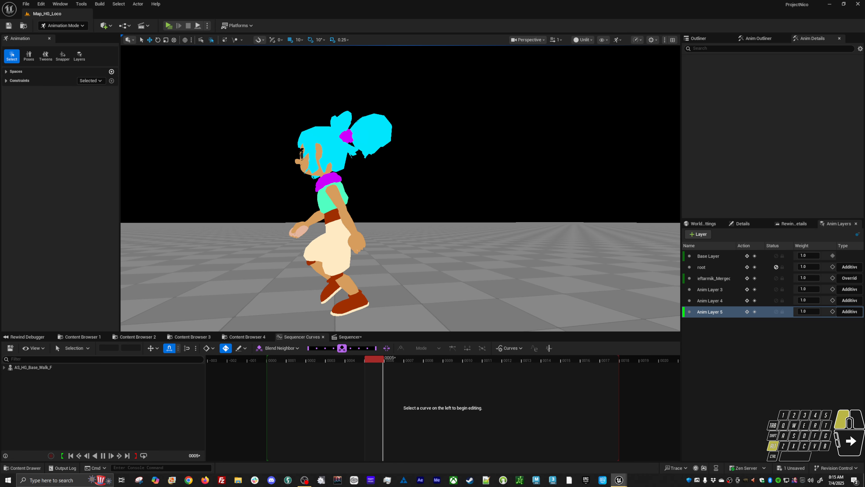
Step: Stop the playback and save the walk sequence
key(space)
alt+drag(327, 235, 325, 234)
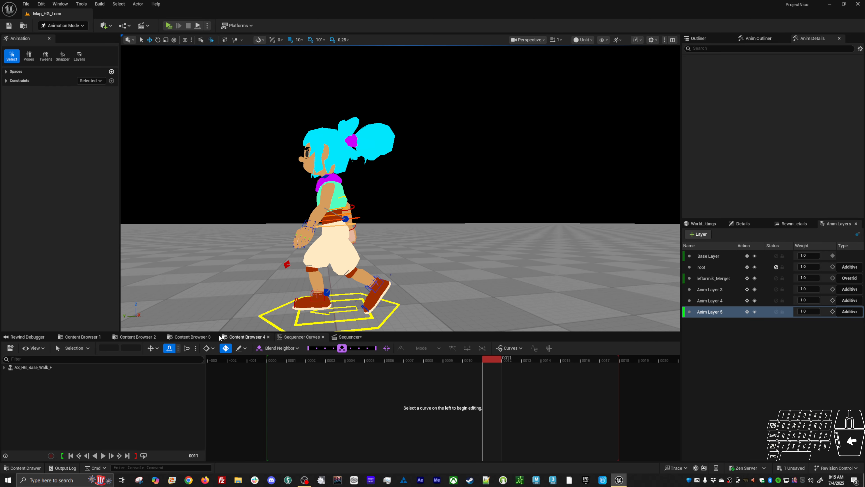
click(11, 349)
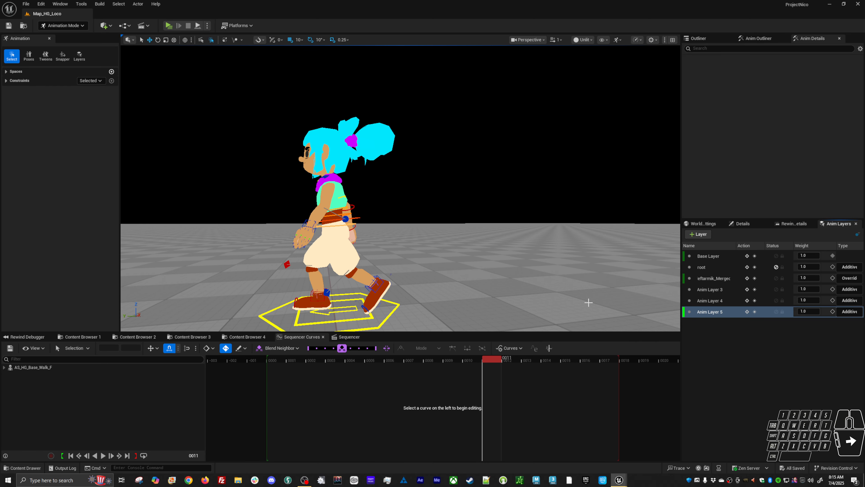
alt+drag(275, 257, 309, 210)
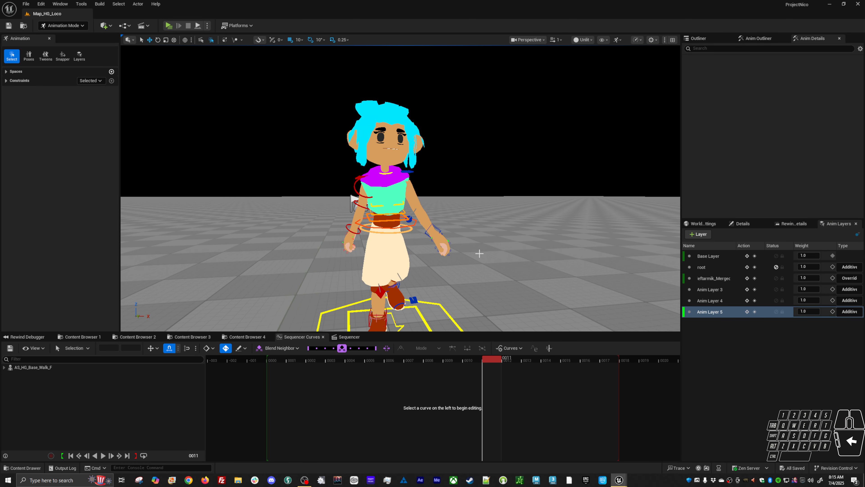
alt+middle_drag(423, 277, 420, 267)
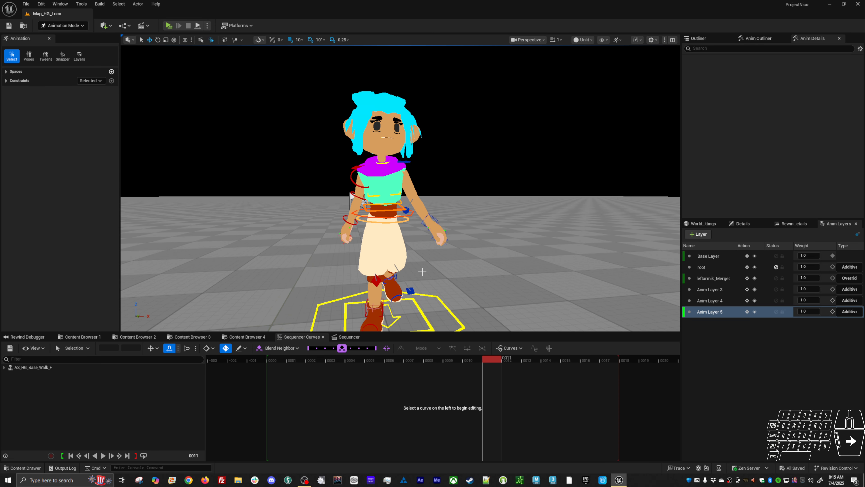
alt+drag(363, 228, 405, 228)
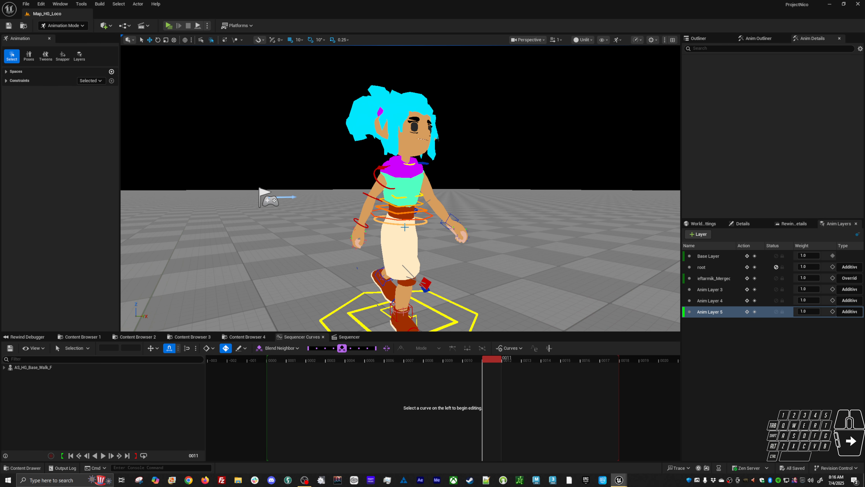
click(705, 44)
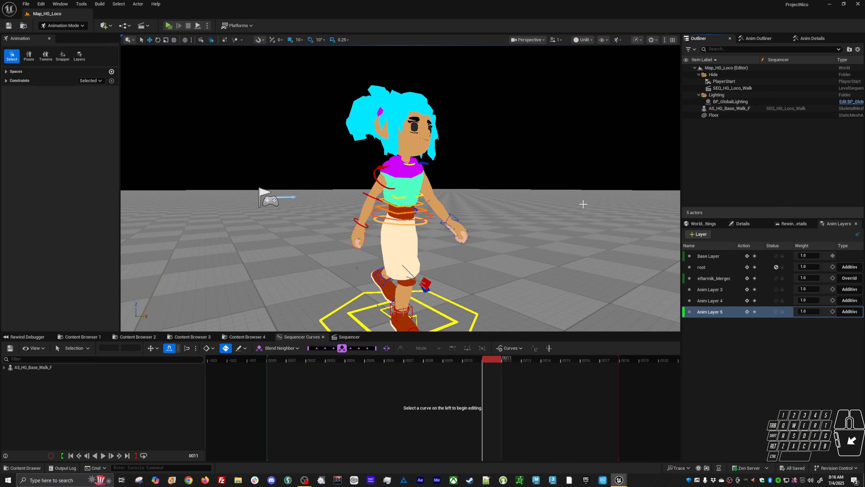
click(468, 306)
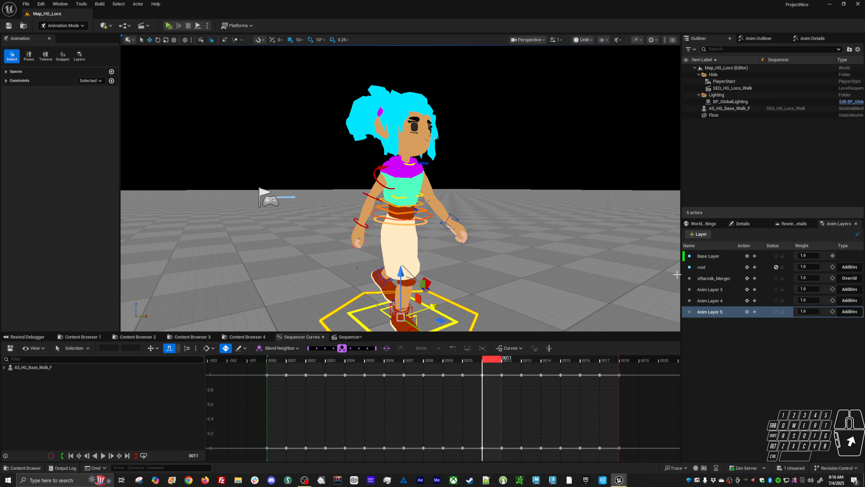
right_click(701, 276)
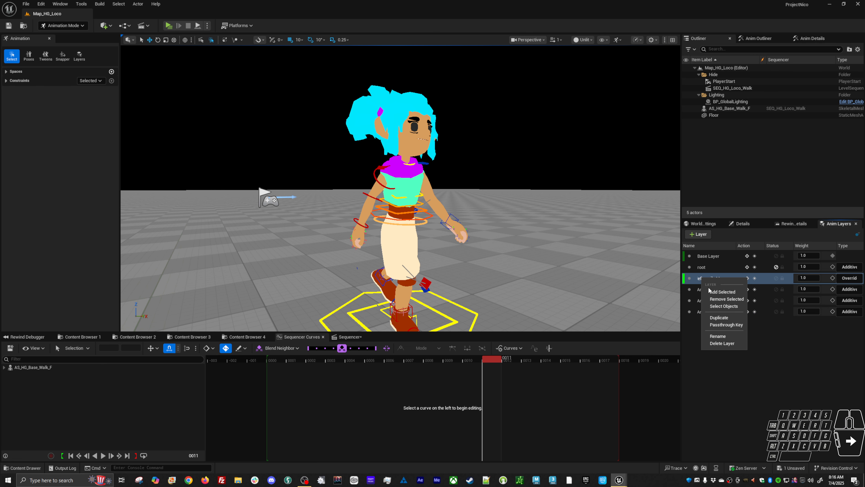
click(688, 340)
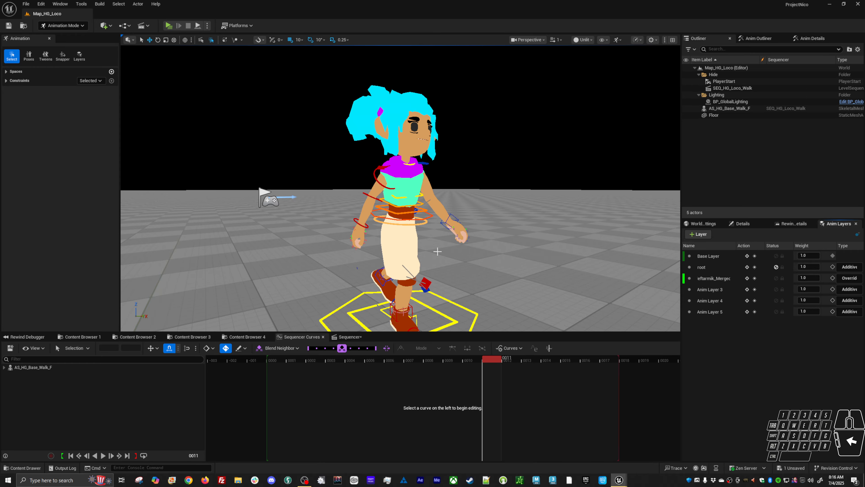
Step: Select the right shoulder and arm controls and play back the walk to examine the right arm's swing from behind
alt+drag(396, 265, 417, 261)
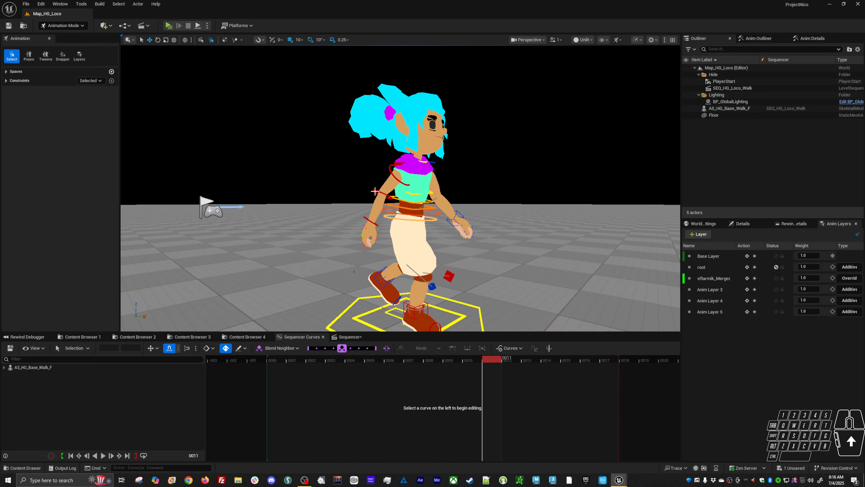
click(393, 179)
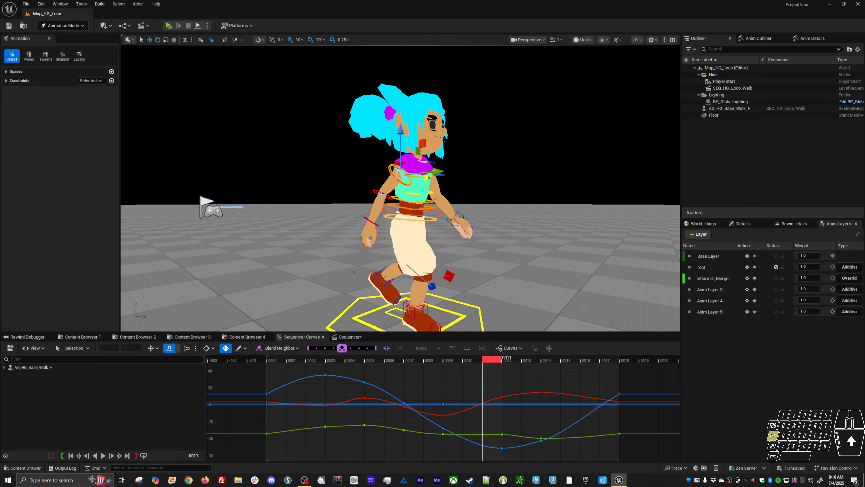
shift+click(383, 194)
shift+click(365, 220)
alt+drag(453, 271, 417, 273)
key(space)
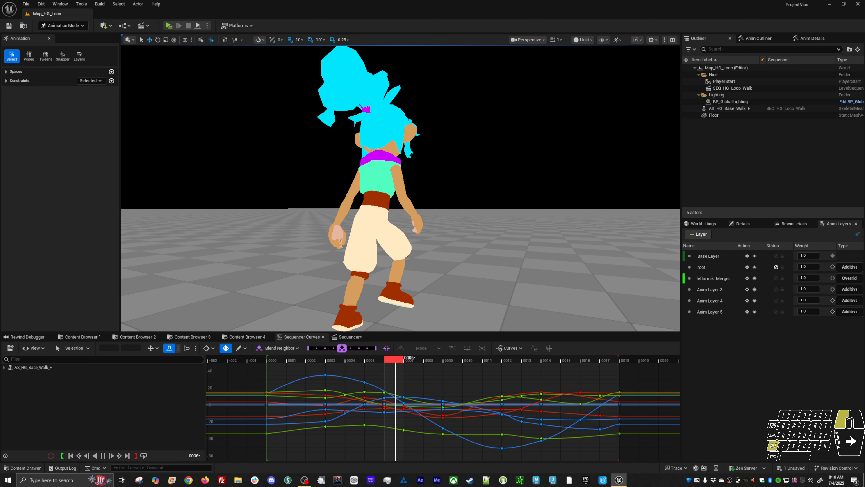
key(space)
mouse_move(547, 278)
alt+mouse_down()
mouse_move(610, 278)
mouse_move(543, 272)
alt+mouse_up()
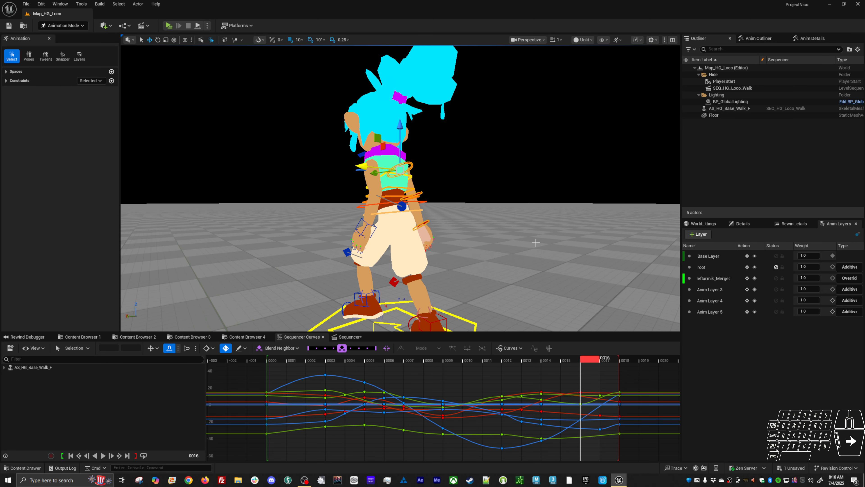
Step: Play the walk loop while viewing the character from both sides and the front to compare the two arms
alt+drag(562, 271, 450, 266)
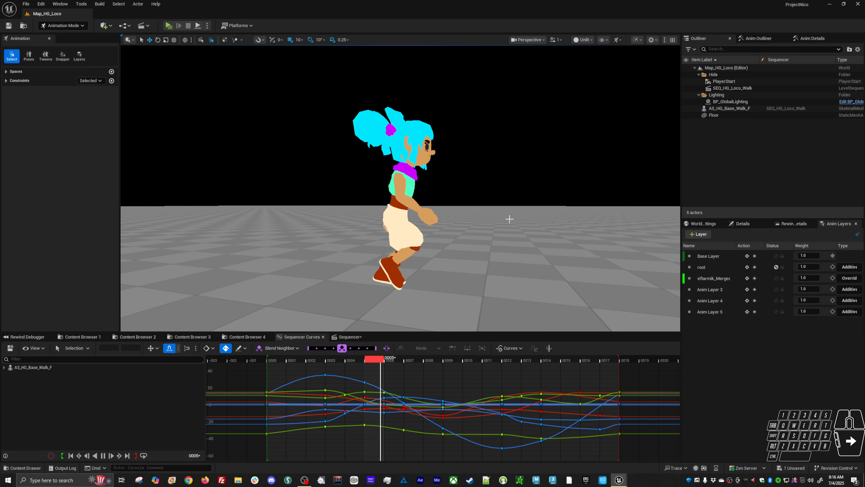
alt+drag(506, 221, 692, 206)
drag(484, 311, 502, 321)
alt+drag(502, 321, 651, 201)
key(alt+v)
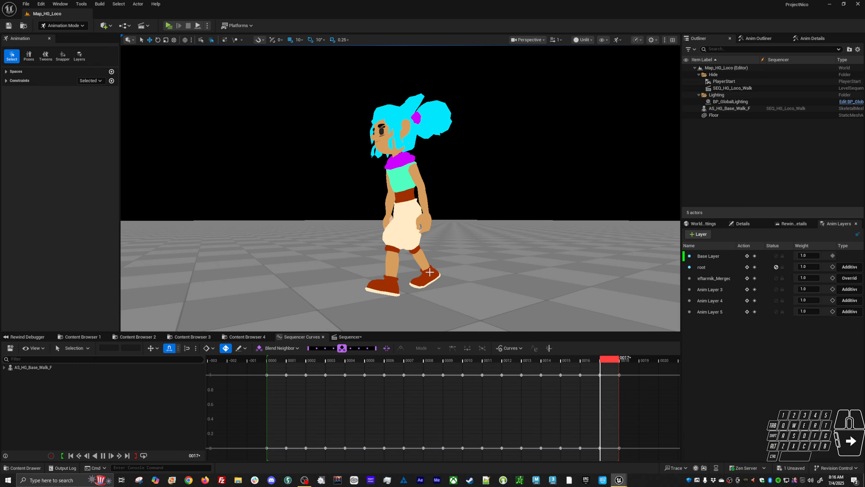
alt+drag(432, 272, 640, 270)
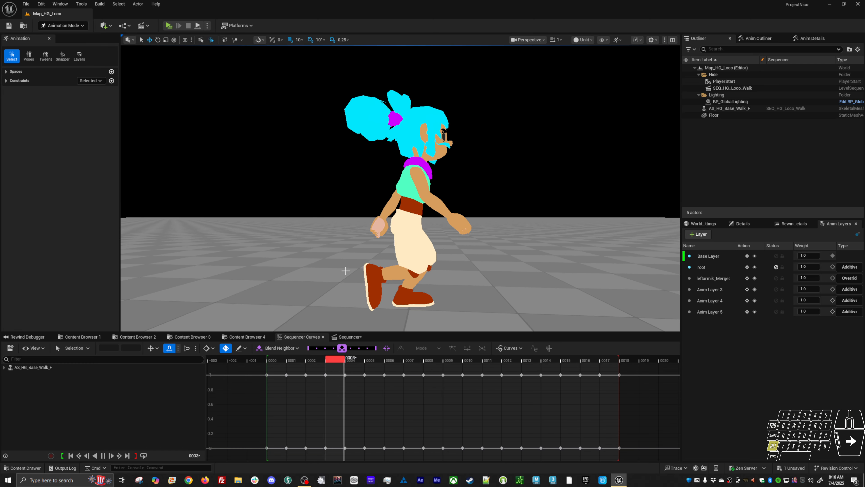
mouse_move(346, 270)
alt+mouse_down()
mouse_move(327, 249)
mouse_move(273, 286)
mouse_move(317, 267)
mouse_move(307, 252)
mouse_move(191, 286)
mouse_move(136, 266)
mouse_move(163, 260)
mouse_move(82, 277)
mouse_move(51, 294)
mouse_move(146, 262)
mouse_move(334, 267)
alt+mouse_up()
key(space)
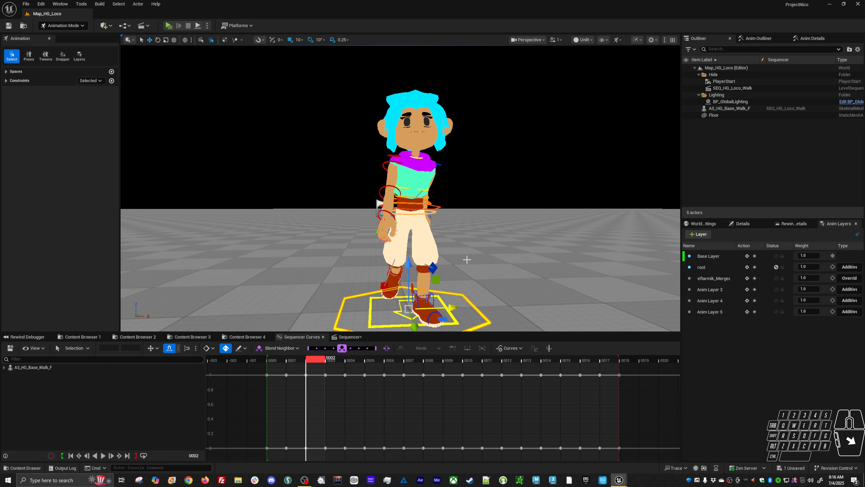
Step: Activate Anim Layer 3 and select the right shoulder, upper arm, forearm and hand controls
click(717, 290)
alt+drag(500, 234, 424, 193)
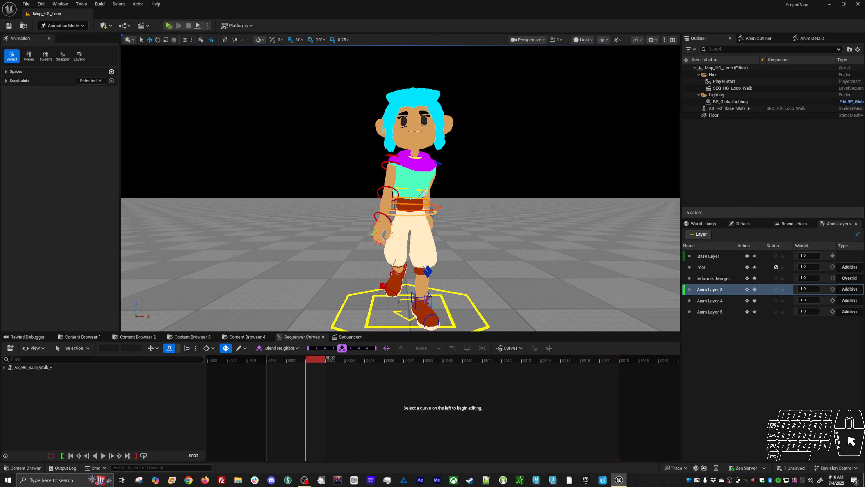
shift+click(391, 156)
shift+click(382, 167)
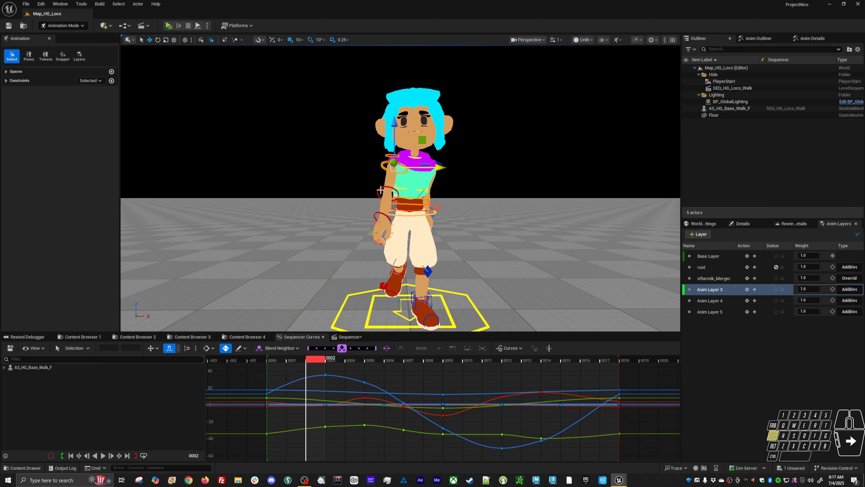
shift+click(377, 193)
alt+drag(379, 215, 444, 243)
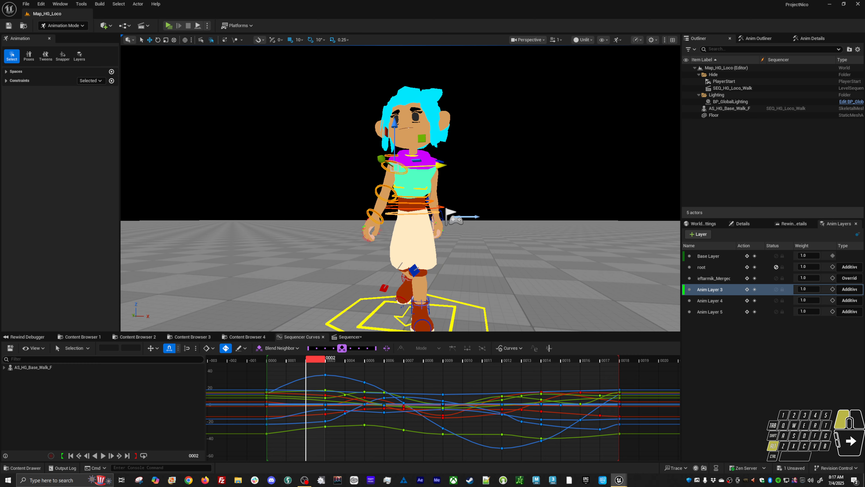
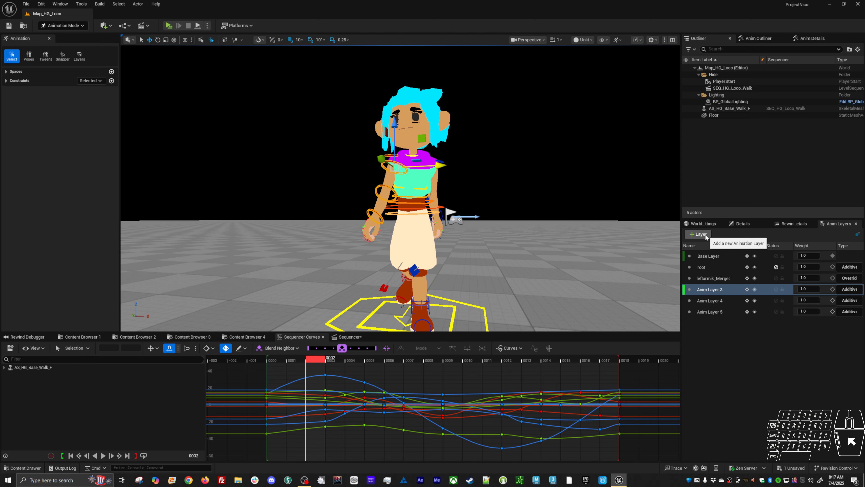
Step: Add an animation layer named FKarmOG for the selected right arm controls and set its type to Override
click(699, 234)
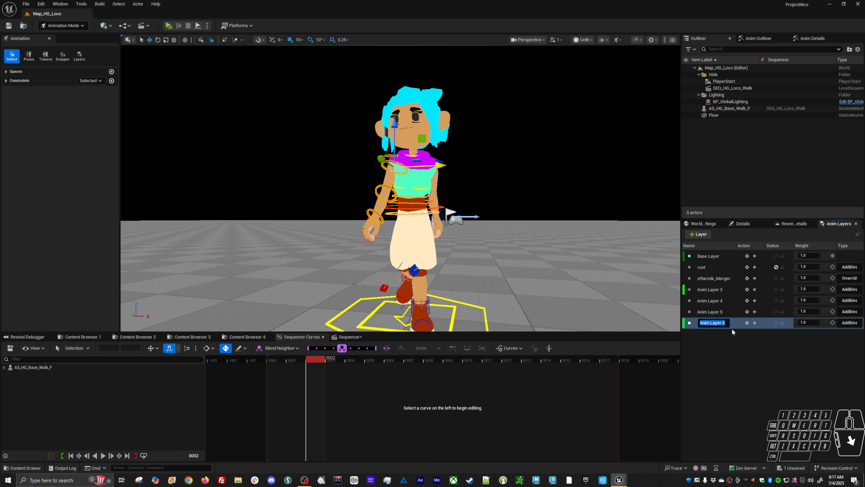
text(FK)
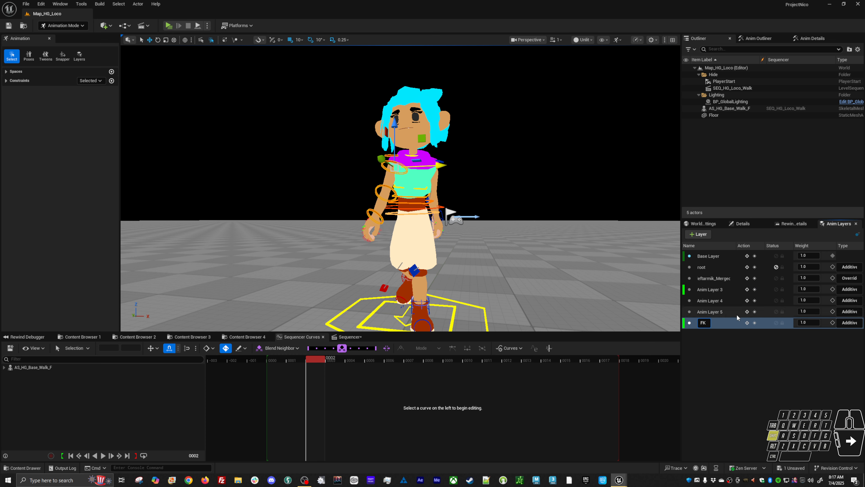
text(armOG)
key(Return)
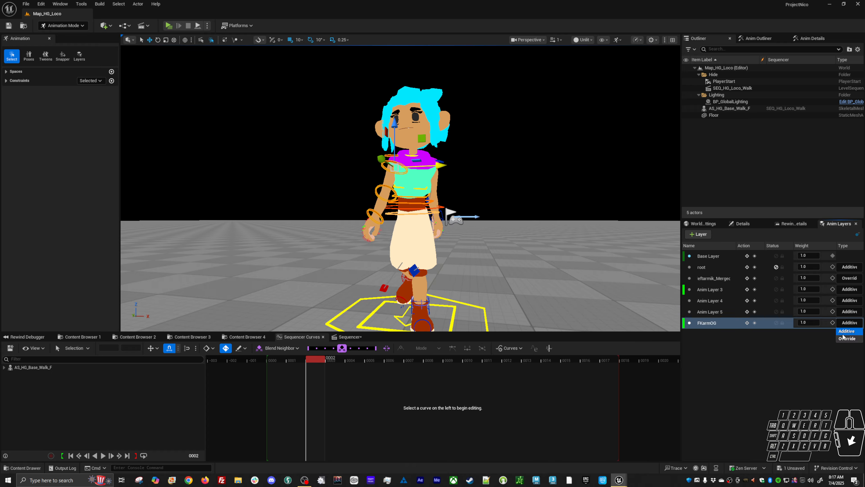
Step: Play the walk from frame 0 and check the arm motion from the front and side
drag(306, 363, 279, 362)
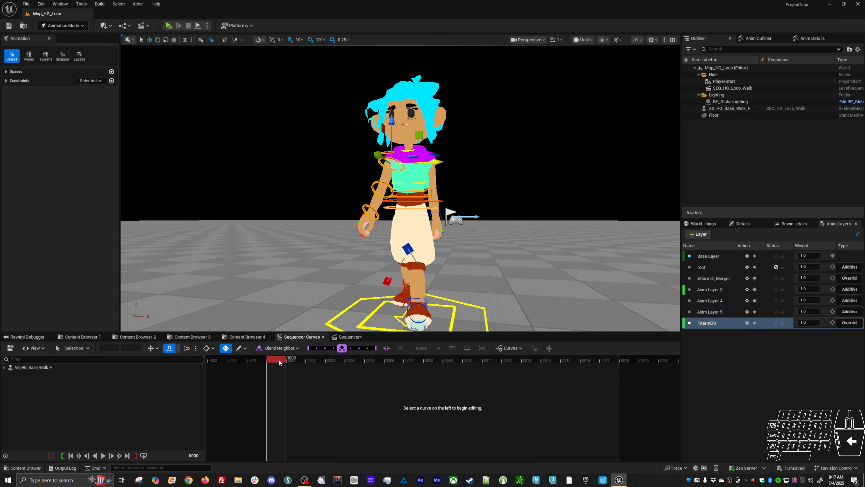
key(space)
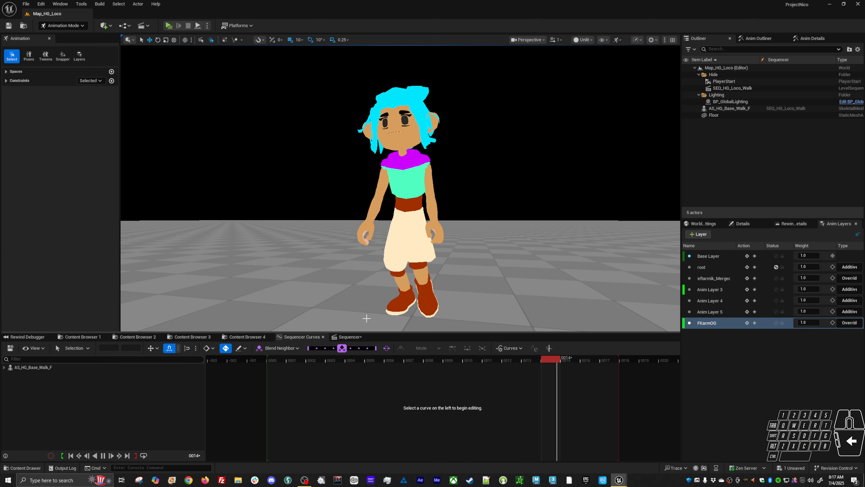
alt+drag(366, 319, 465, 321)
key(alt+v)
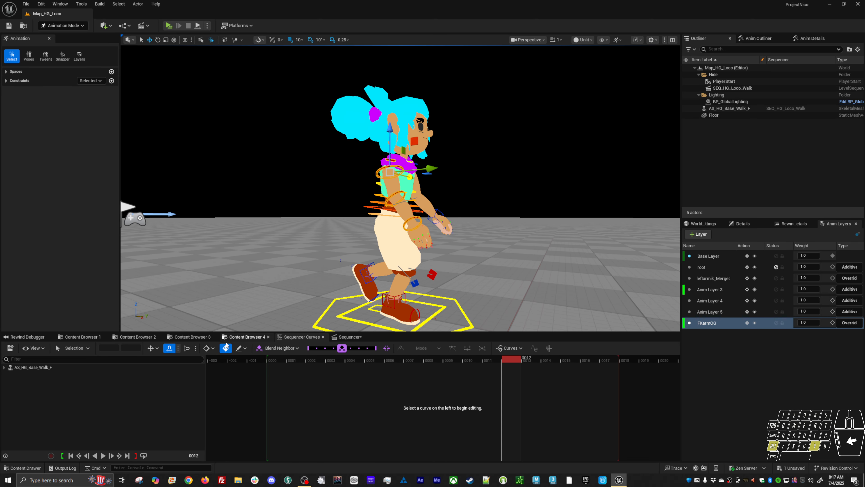
Step: Set passthrough keys on the FKarmOG layer frame by frame from frame 0 to 3
click(278, 360)
click(755, 322)
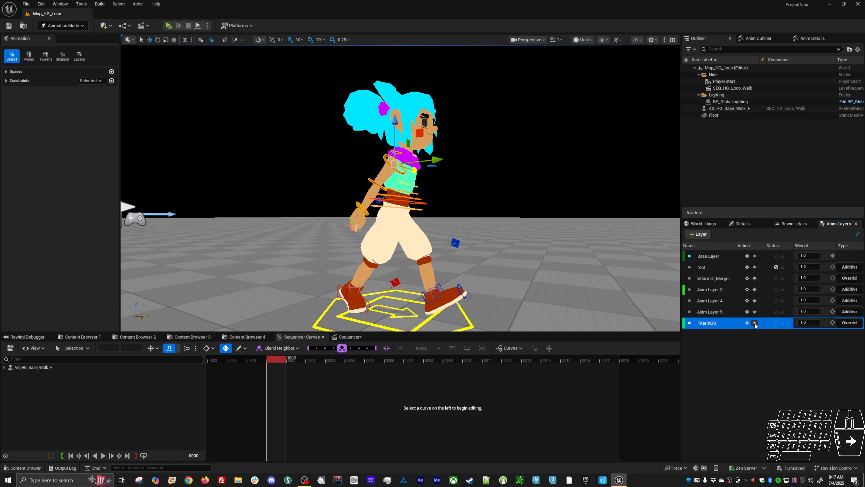
key(Right)
click(755, 322)
key(Right)
click(755, 322)
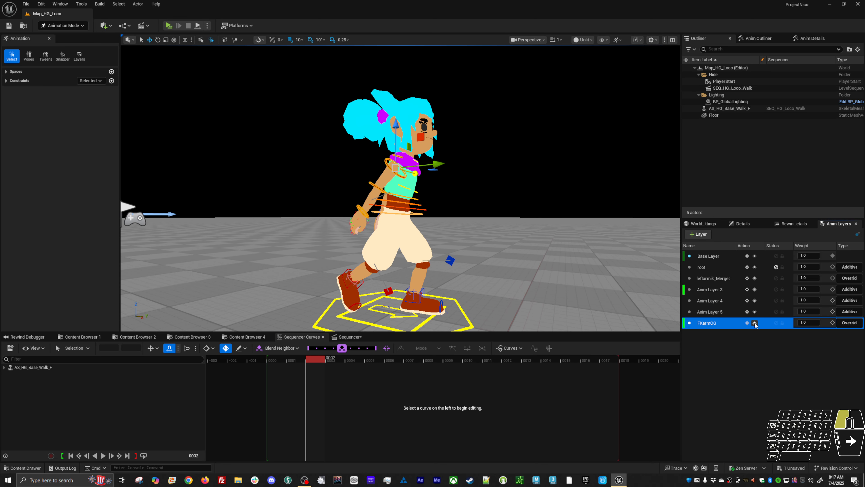
key(Right)
click(754, 323)
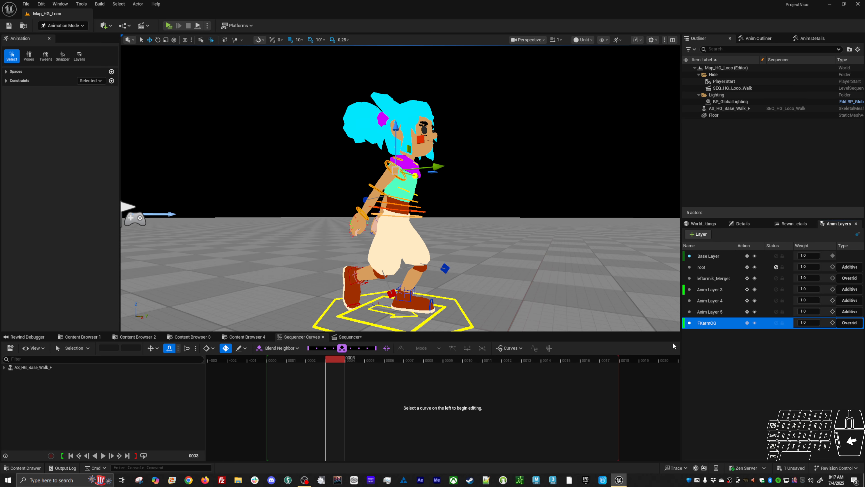
Step: Select the FKarmOG layer's objects to show their curves, and play the walk from frame 0 to check the keys
right_click(707, 327)
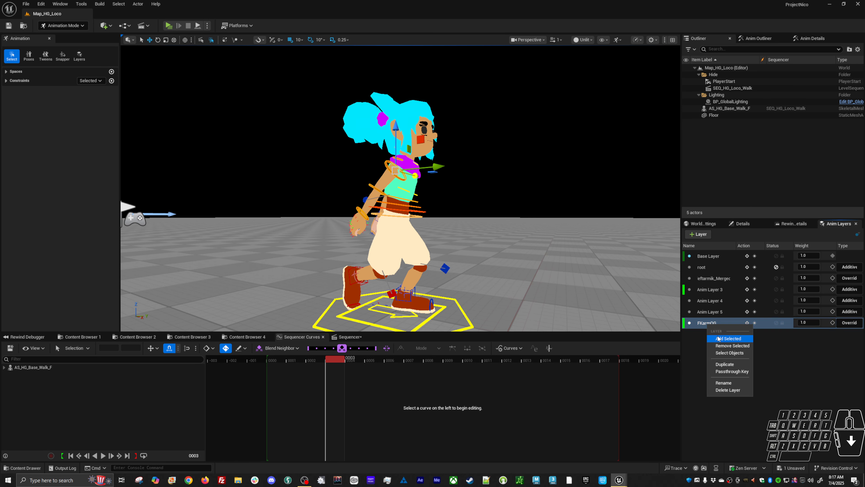
click(727, 353)
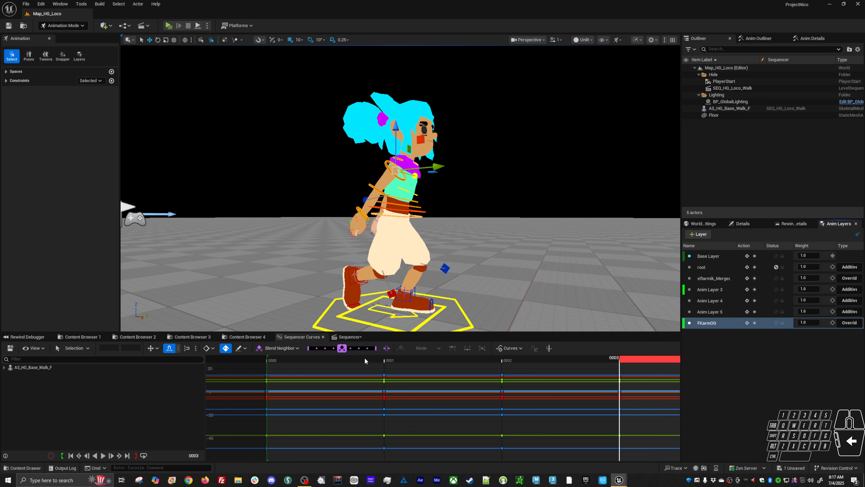
click(286, 359)
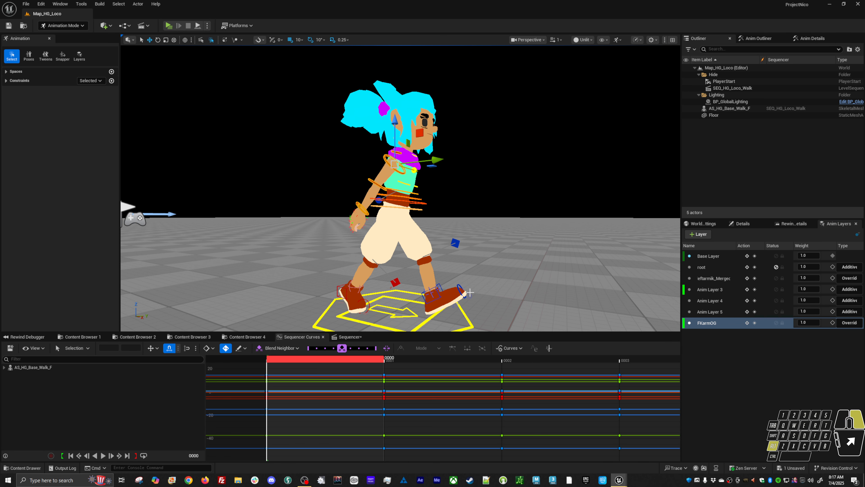
key(space)
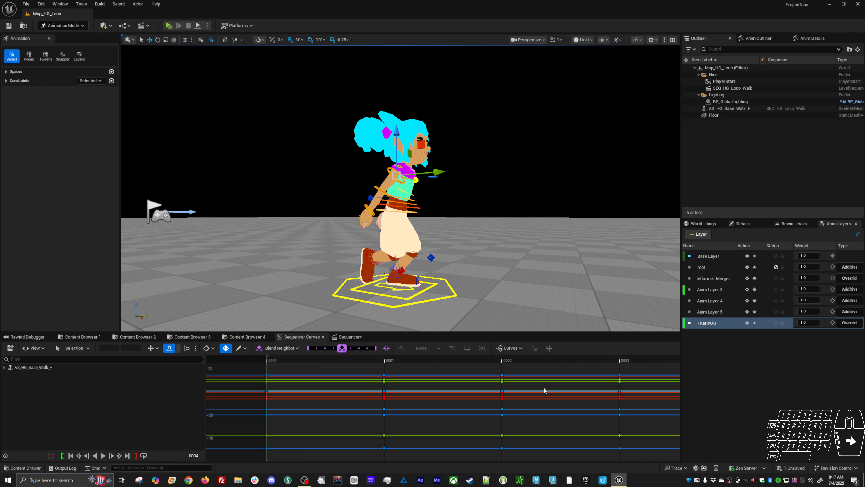
alt+shift+right_drag(545, 391, 439, 412)
right_drag(542, 379, 445, 384)
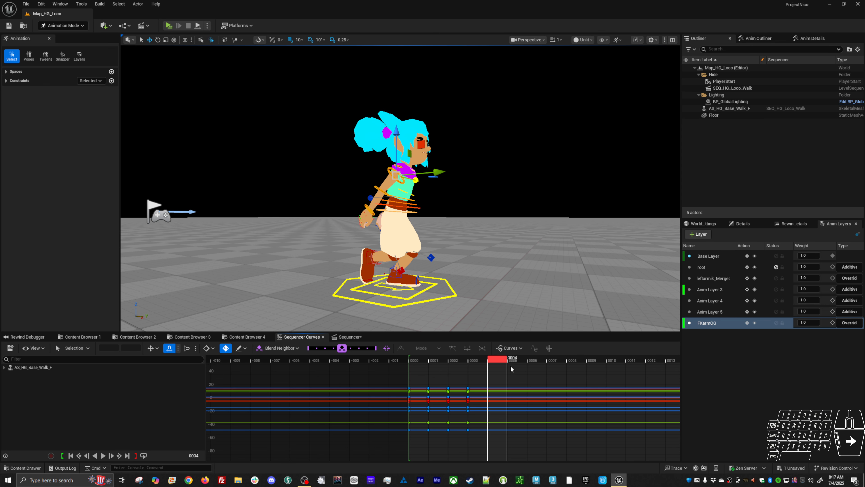
Step: Set passthrough keys on the FKarmOG layer on each frame from 4 to 8
click(754, 323)
key(Up)
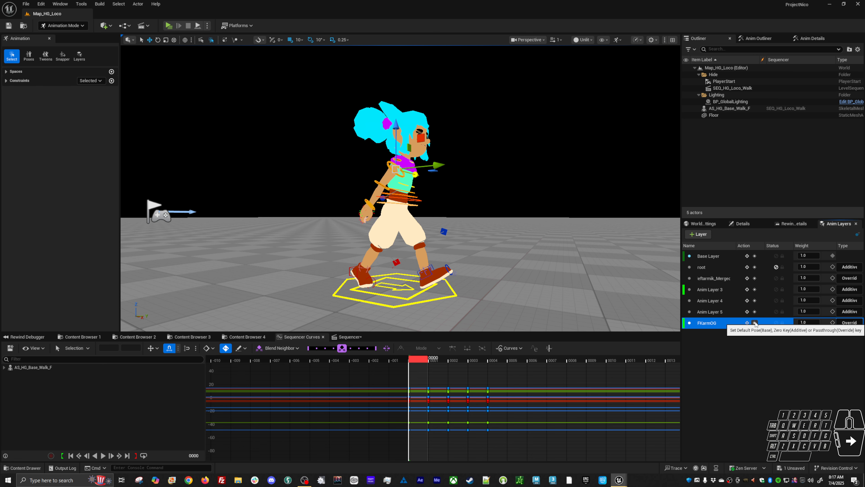
key(Right)
key(Right)
key(Right)
key(Right)
key(Right)
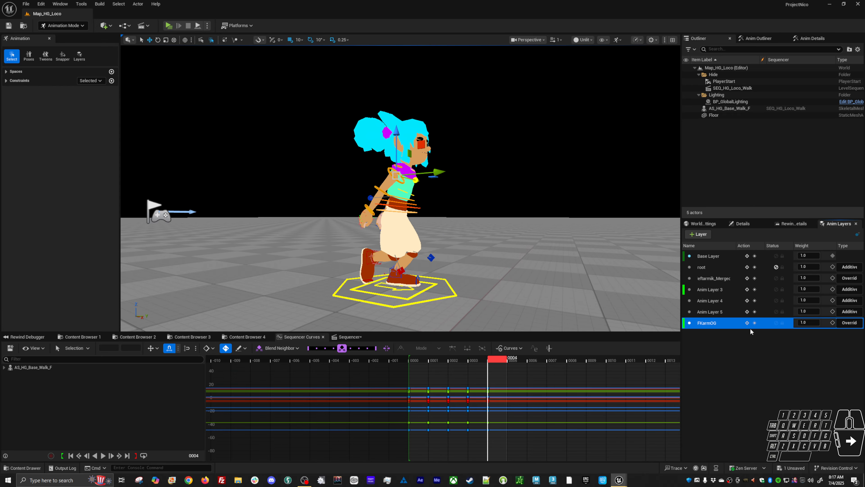
click(755, 324)
key(Right)
click(756, 324)
key(Right)
click(755, 324)
key(Right)
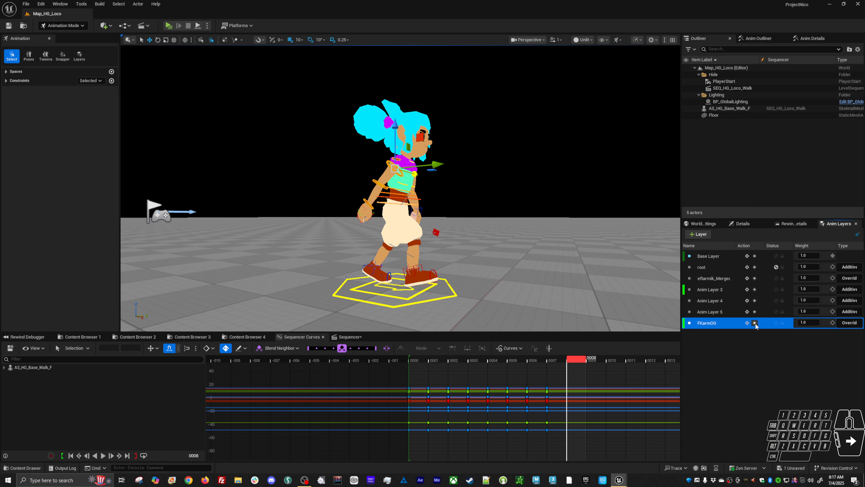
click(755, 324)
key(Right)
Step: Delete the FKarmOG keys after frame 0 and play the walk briefly from the start
drag(619, 375, 416, 454)
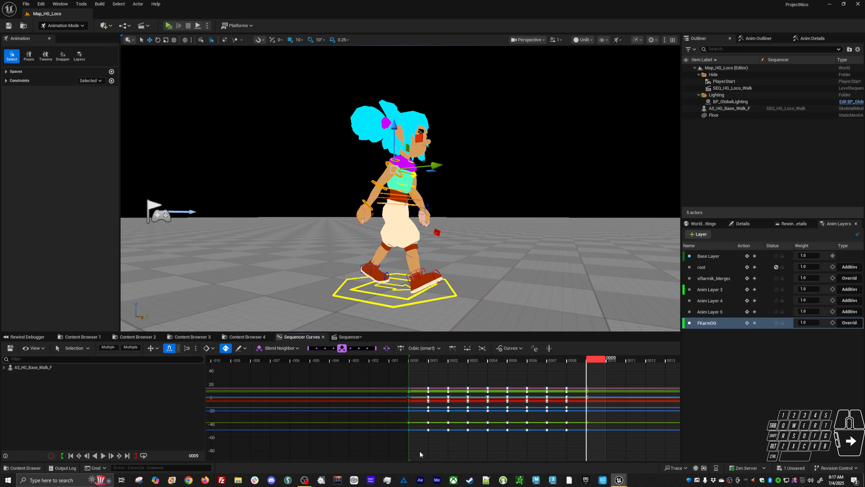
key(Delete)
click(420, 361)
key(space)
key(space)
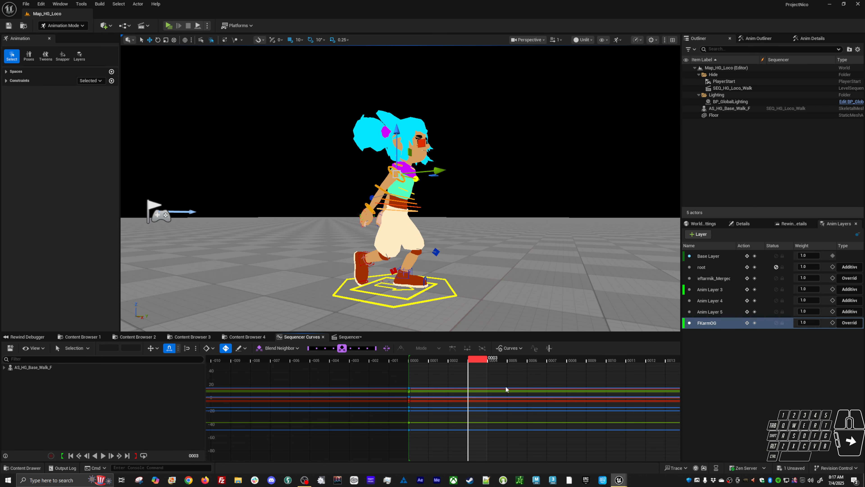
Step: Set passthrough keys on the FKarmOG layer at frames 9 and 18
alt+shift+right_drag(559, 390, 408, 398)
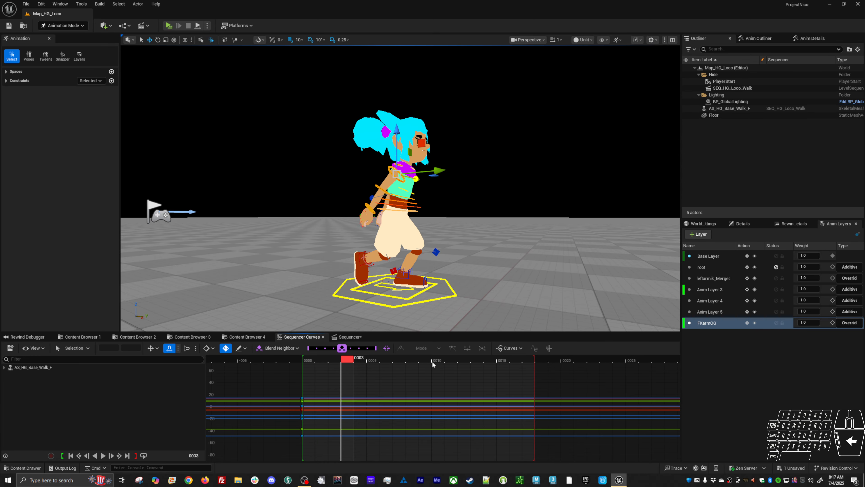
click(421, 362)
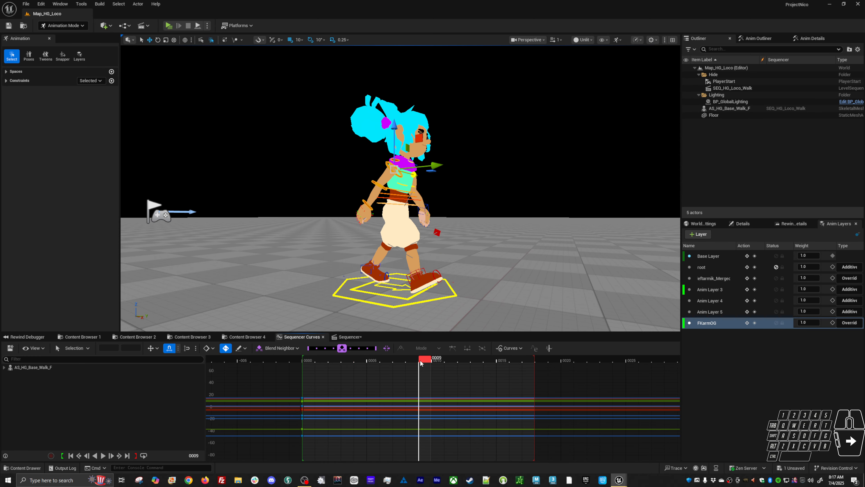
click(755, 325)
click(544, 361)
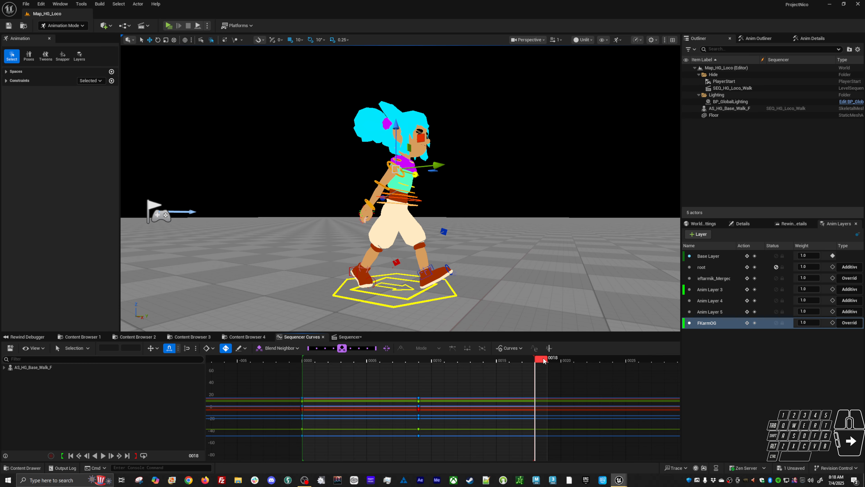
click(755, 324)
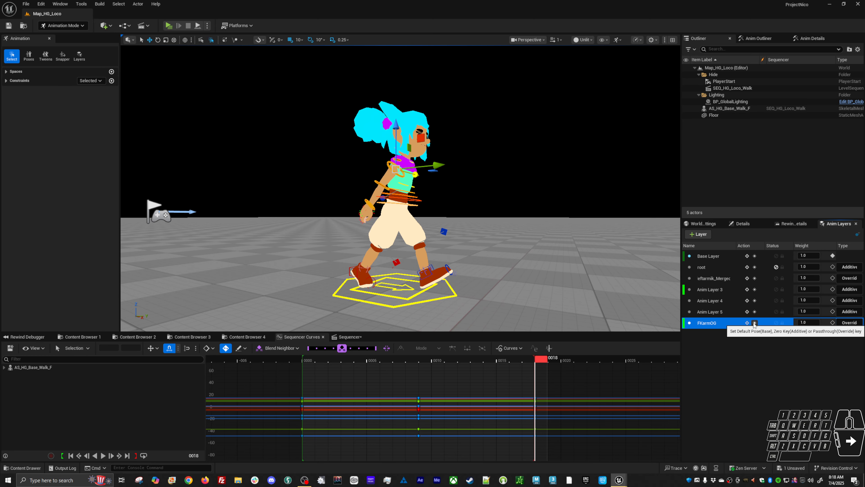
Step: Play the walk loop from the side to review the right arm with the FKarmOG keys
alt+drag(517, 305, 526, 307)
alt+drag(401, 188, 401, 198)
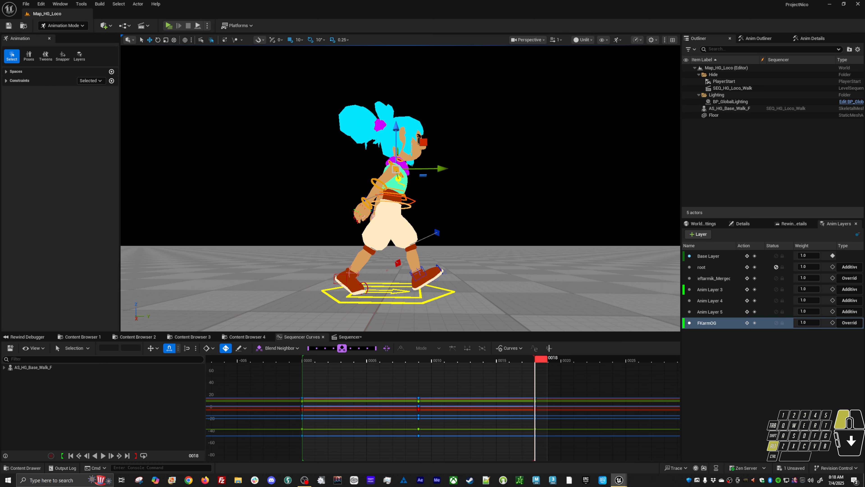
key(space)
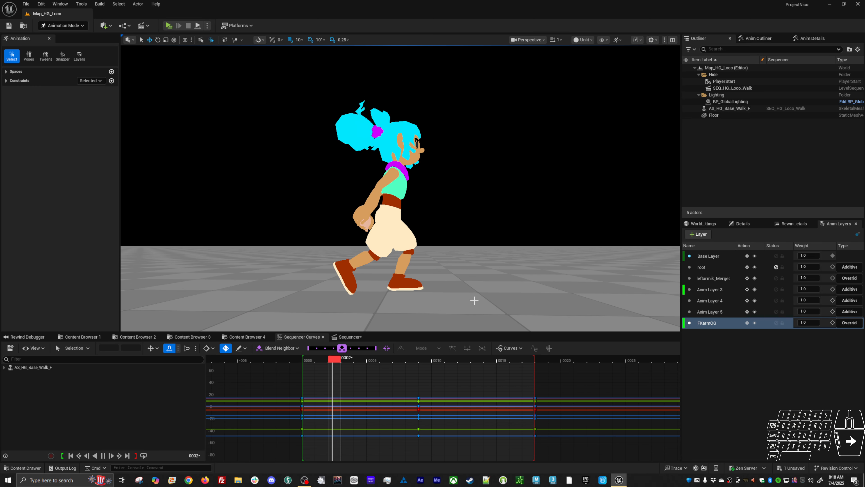
alt+drag(475, 300, 503, 313)
key(space)
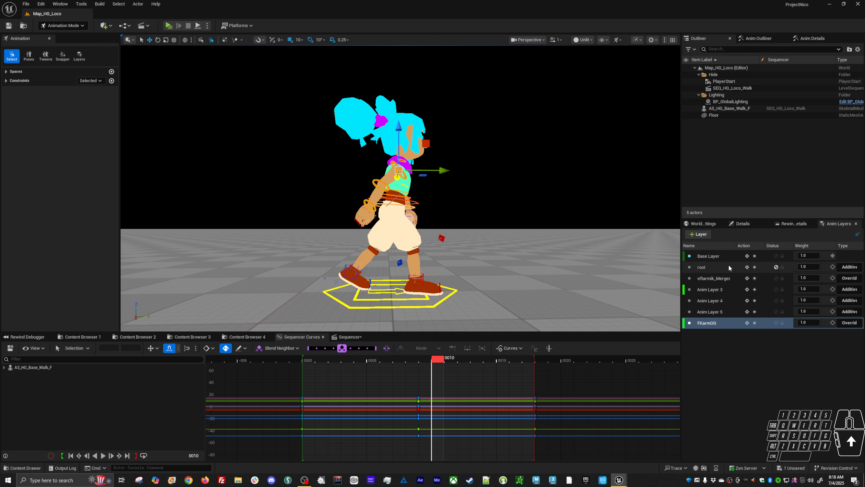
Step: Delete the FKarmOG layer and replay the walk from a front three-quarter view
right_click(719, 322)
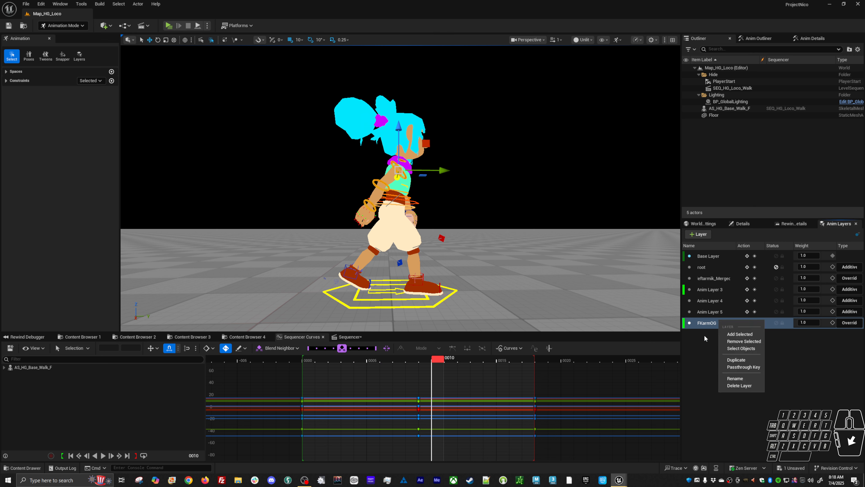
click(739, 385)
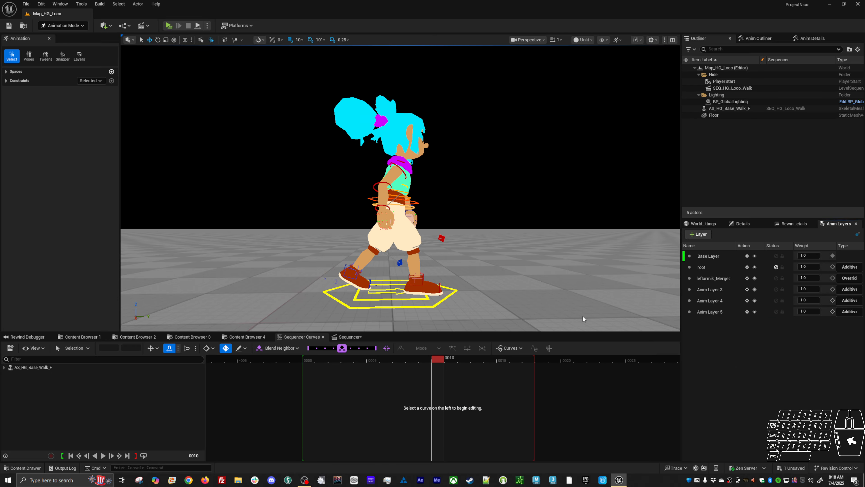
alt+drag(480, 231, 423, 231)
key(space)
key(space)
Step: Create a new animation layer from the right arm's three FK controls and set its type to Override
click(397, 163)
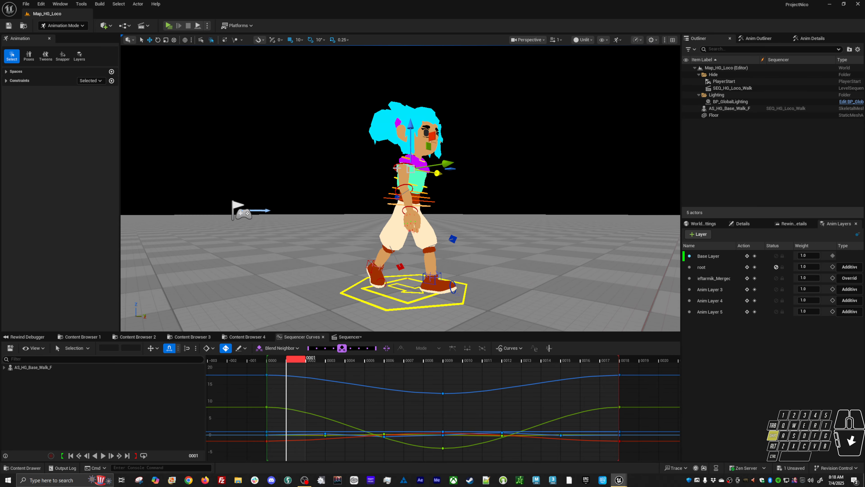
ctrl+click(405, 188)
ctrl+click(412, 209)
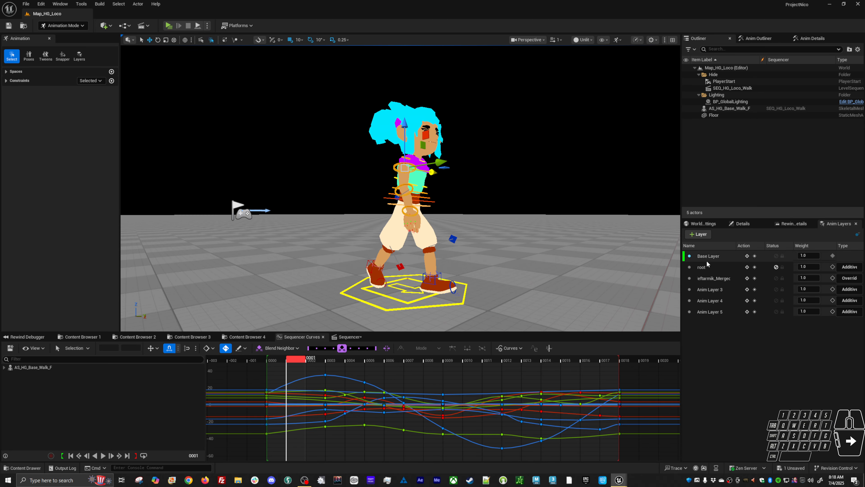
click(698, 234)
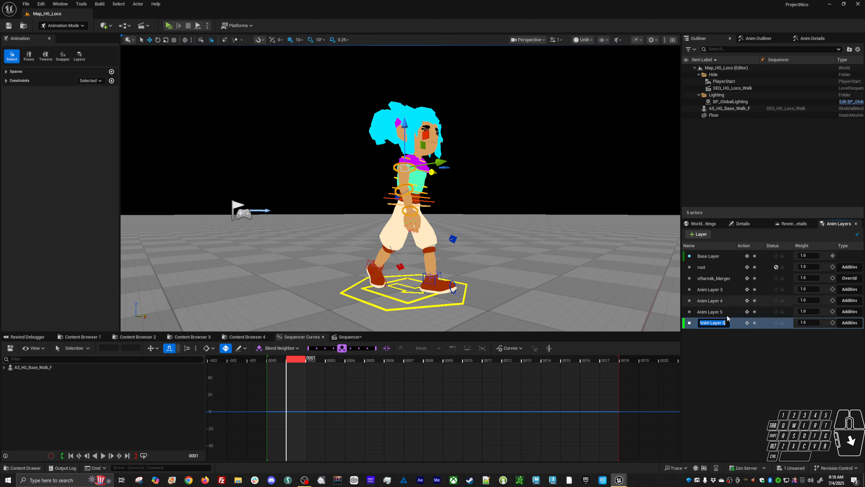
click(846, 323)
click(847, 338)
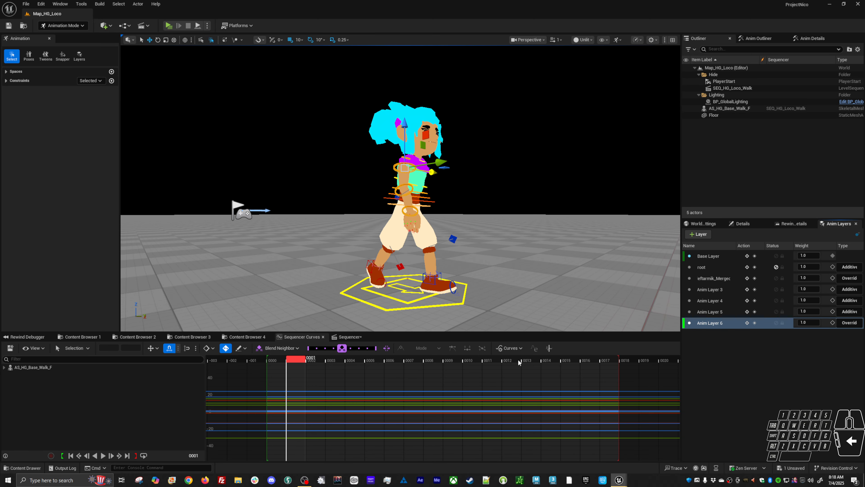
Step: Key the right arm controls on the new override layer at frames 0 and 9
drag(290, 363, 268, 362)
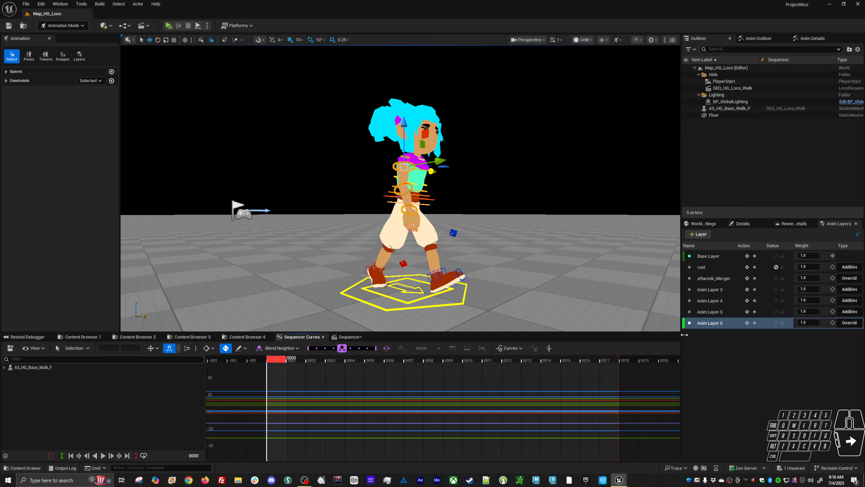
click(452, 361)
key(s)
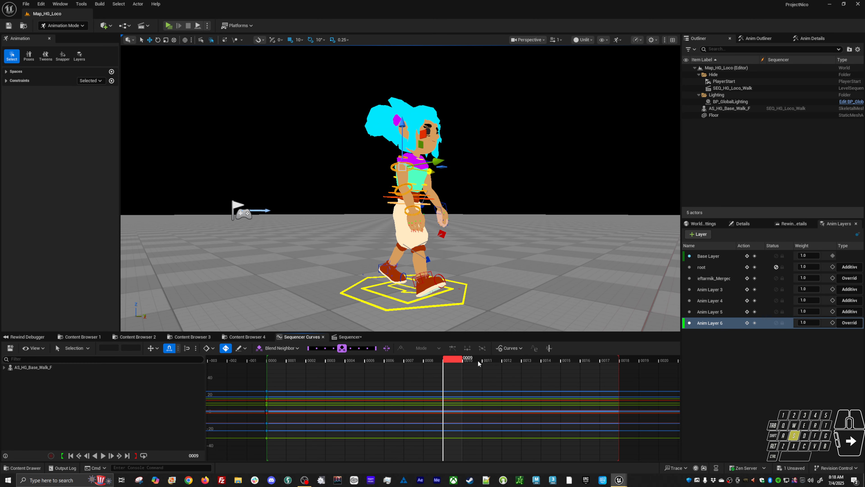
click(631, 361)
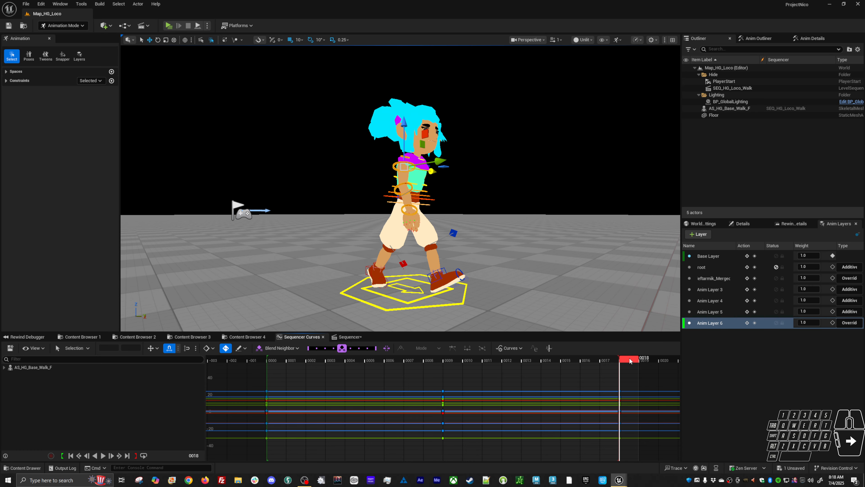
Step: Set passthrough keys on the new override layer at frames 18, 9 and 0, and play the walk briefly
click(754, 323)
click(453, 359)
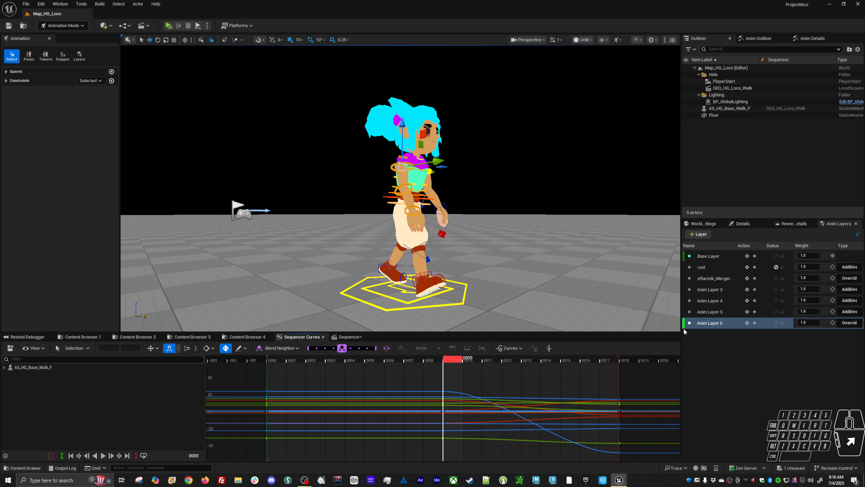
click(756, 322)
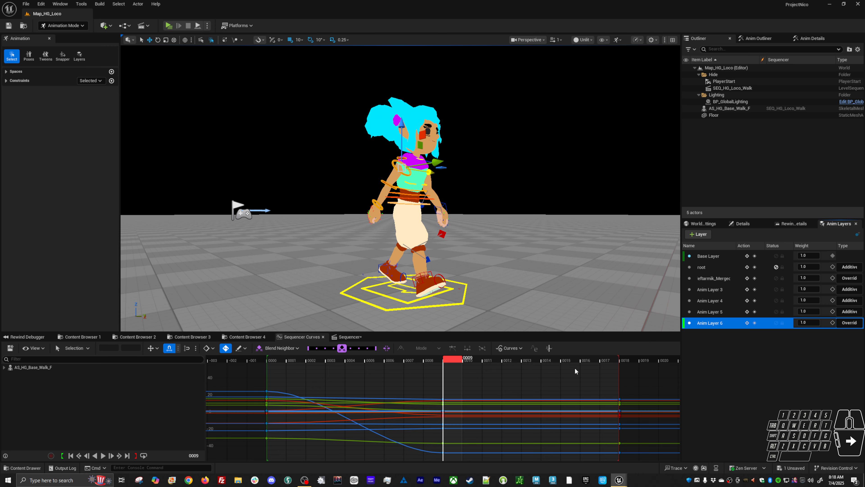
click(277, 361)
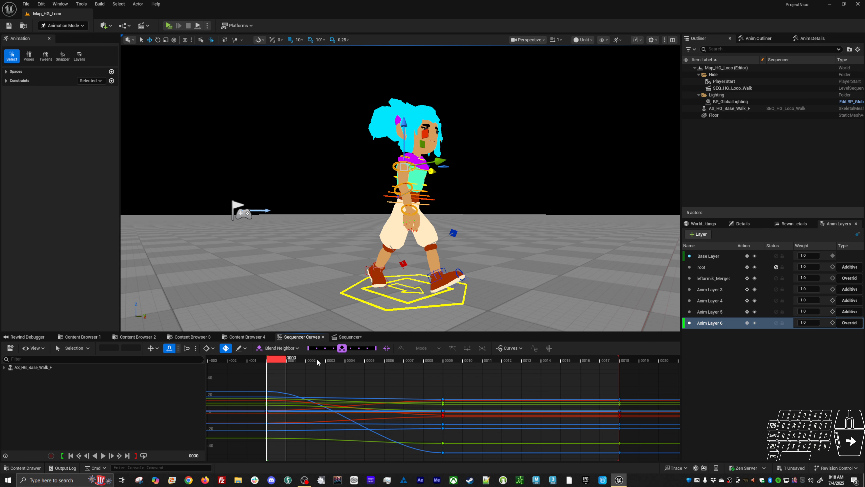
click(732, 322)
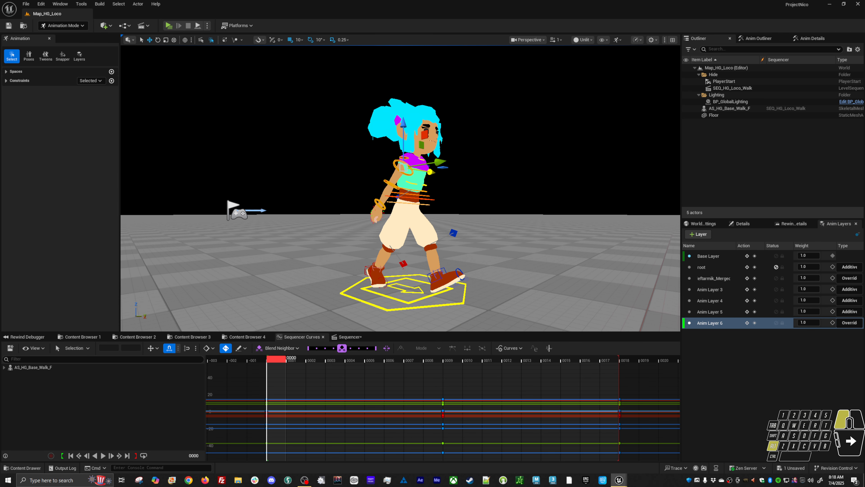
key(alt+v)
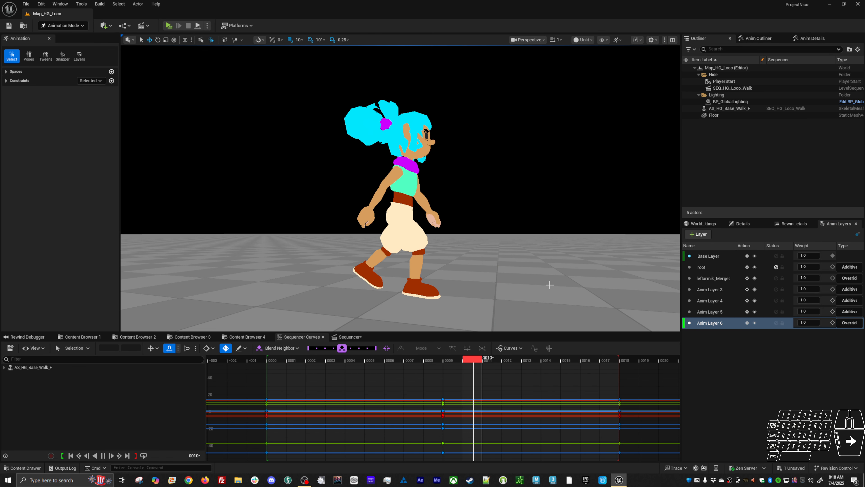
key(alt+v)
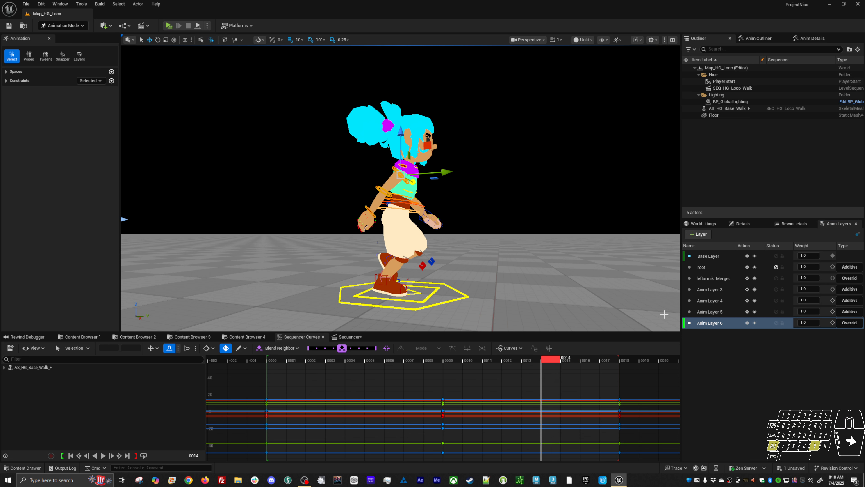
right_click(723, 322)
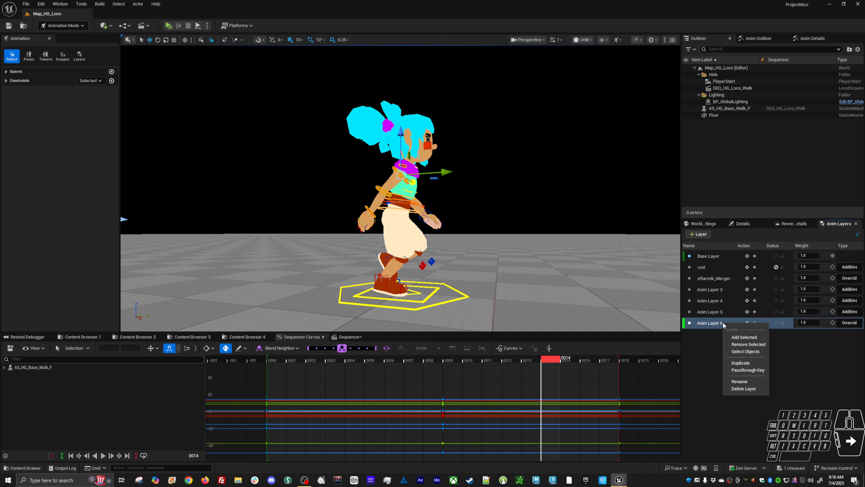
click(738, 371)
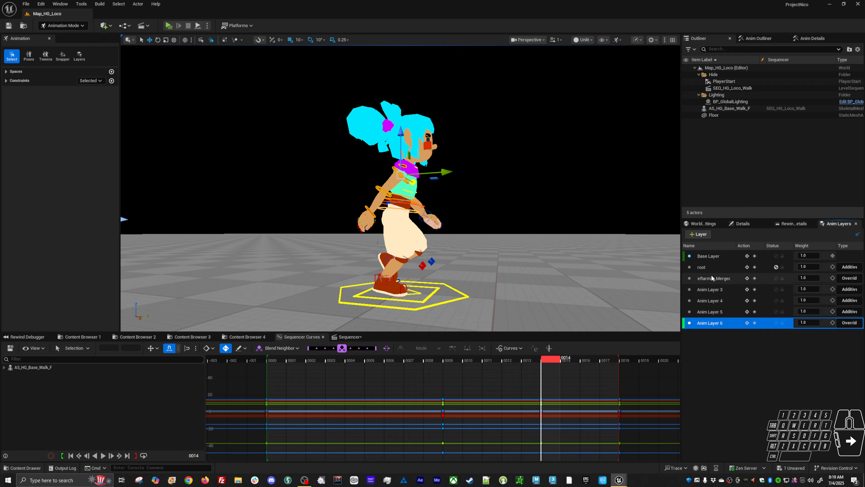
click(722, 330)
right_click(723, 322)
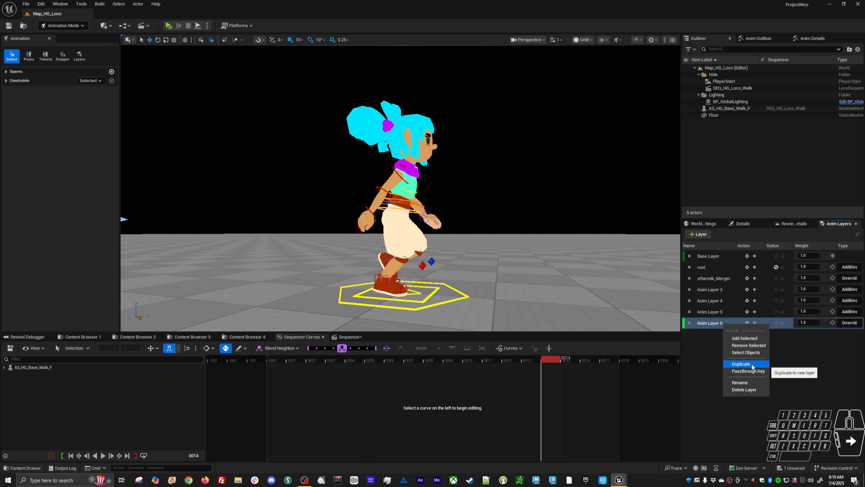
click(857, 235)
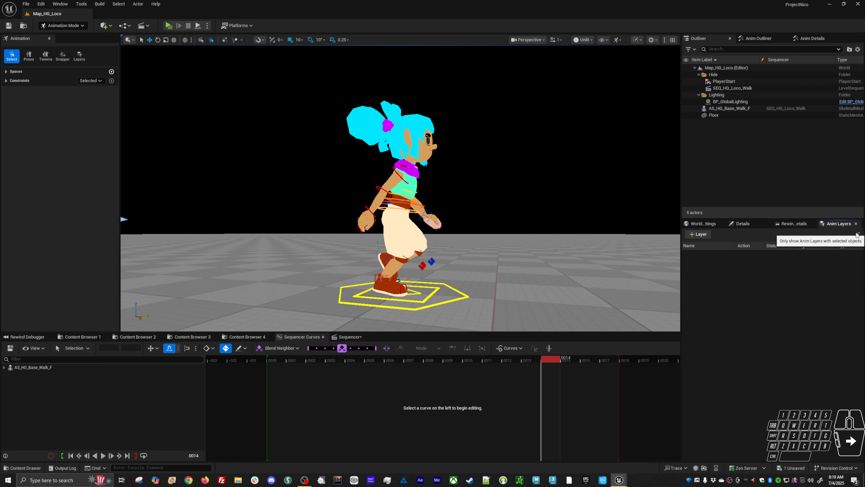
click(857, 235)
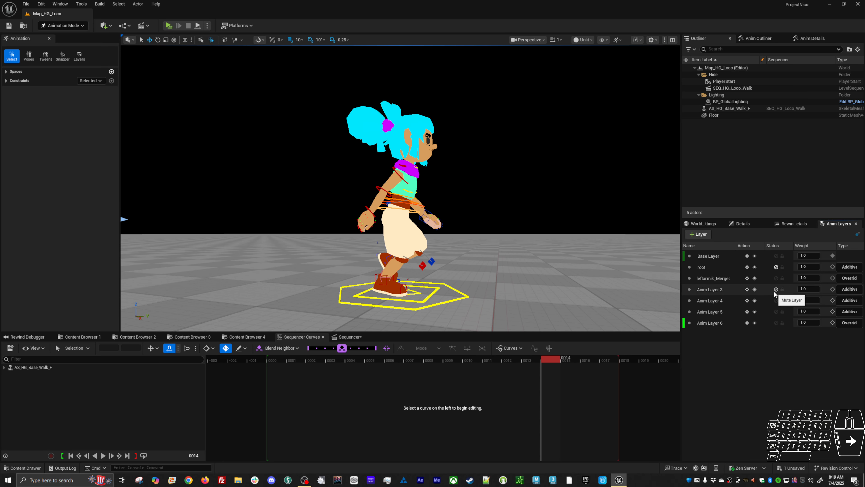
Step: Delete the Anim Layer 6 override layer
click(713, 326)
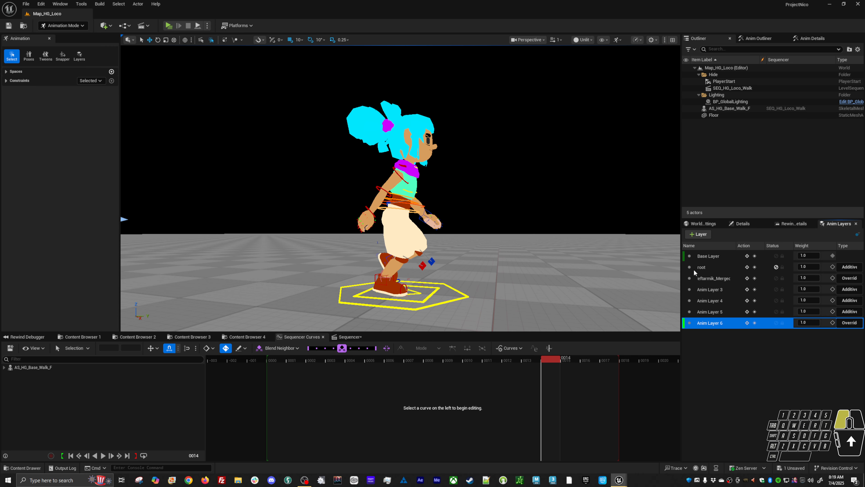
right_click(717, 324)
click(736, 389)
Step: Play the walk loop while orbiting around the character to review the right arm's original FK swing
key(space)
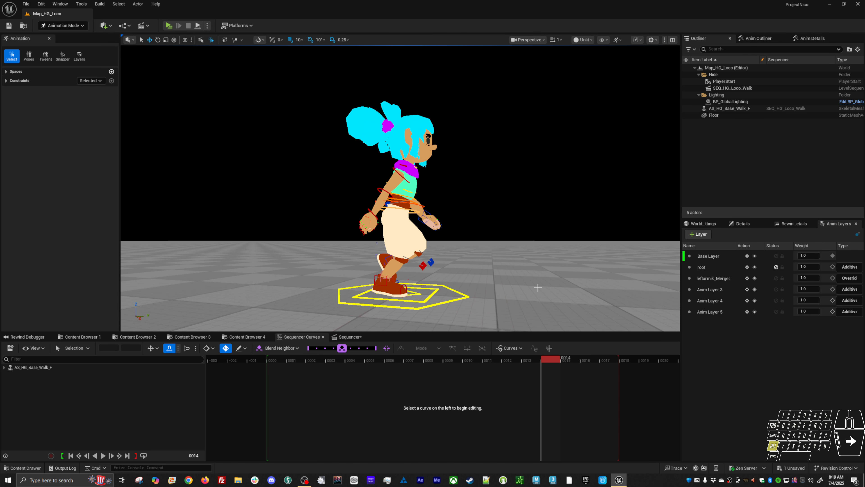
alt+drag(536, 287, 555, 259)
alt+right_drag(556, 259, 586, 261)
alt+drag(586, 261, 679, 277)
key(space)
alt+drag(470, 253, 416, 246)
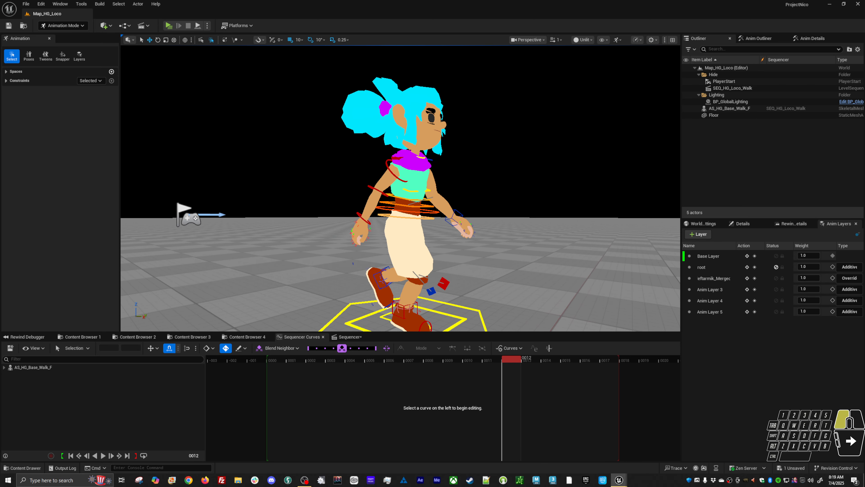
Step: Select the global control, go to frame 0 and show the arm_r_fk_ik_switch attribute's curve from its animation details
click(451, 303)
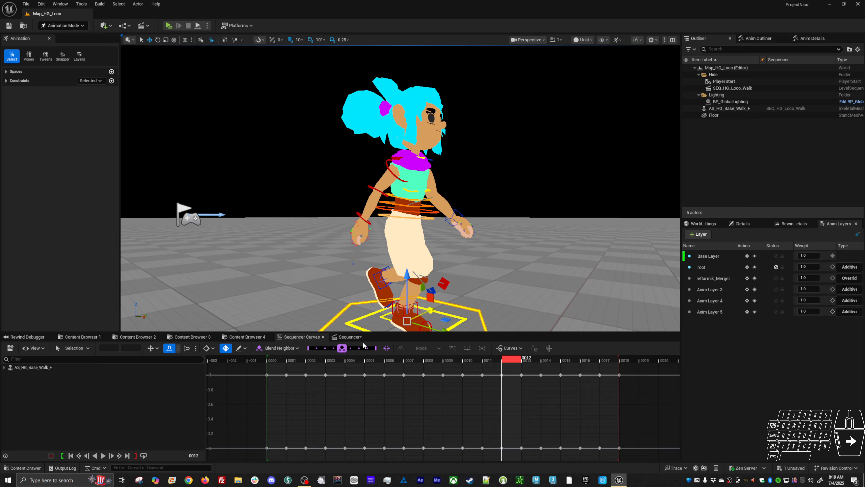
click(280, 363)
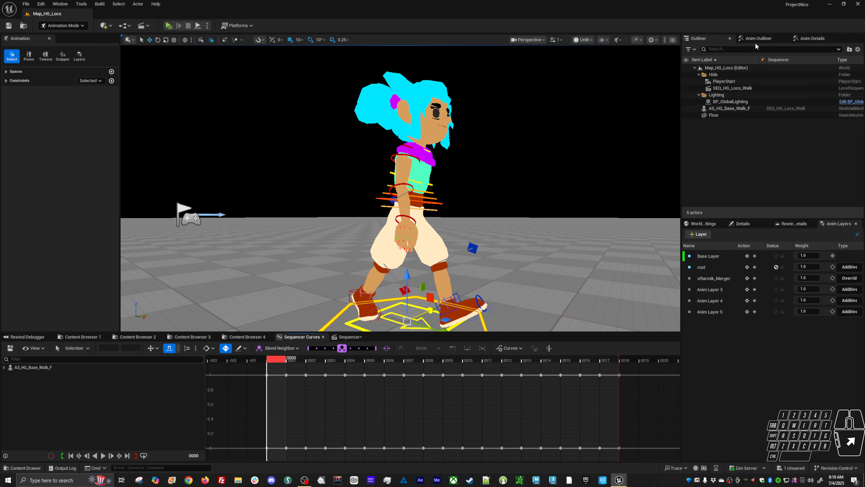
click(763, 38)
click(813, 38)
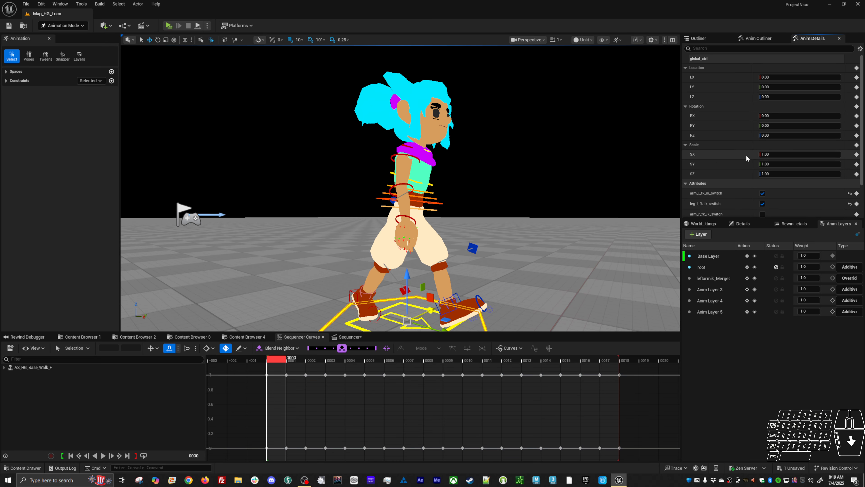
scroll(728, 178, down, 3)
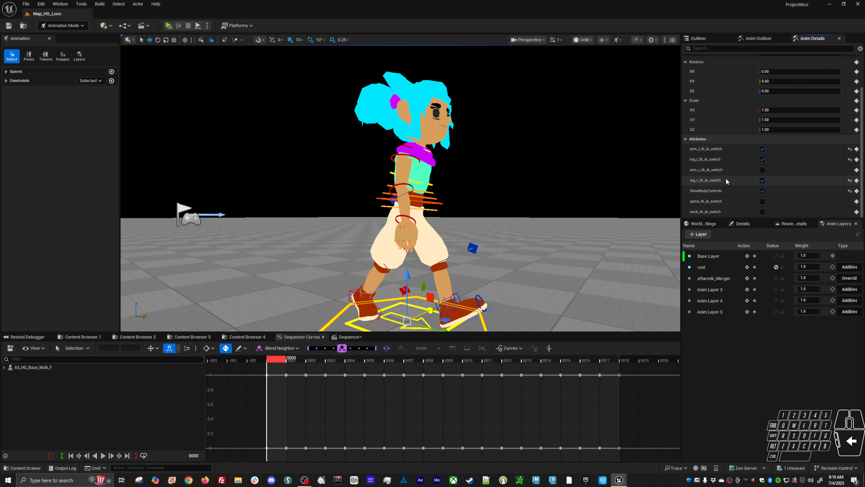
click(722, 169)
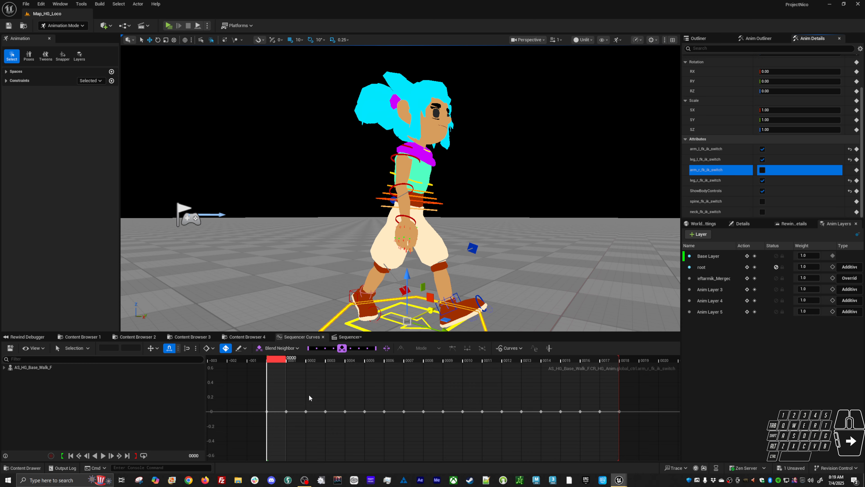
Step: Enable arm_r_fk_ik_switch frame by frame from 0 to 18 to put the right arm in IK throughout the cycle
click(762, 169)
key(Right)
click(762, 171)
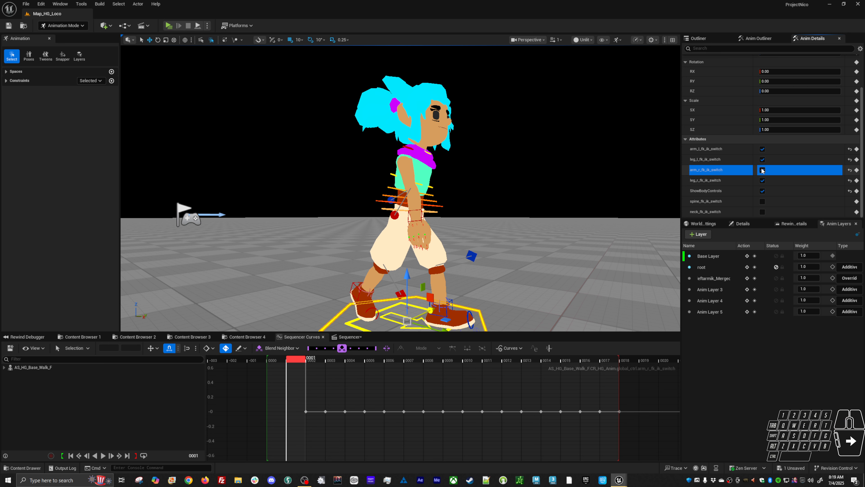
key(Right)
click(762, 170)
key(Right)
click(762, 170)
key(Right)
click(763, 171)
key(Right)
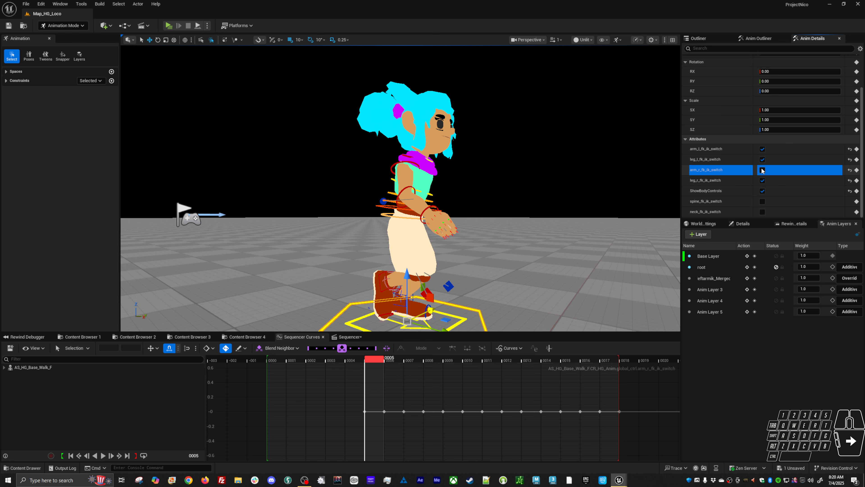
click(762, 171)
key(Right)
click(762, 170)
click(762, 171)
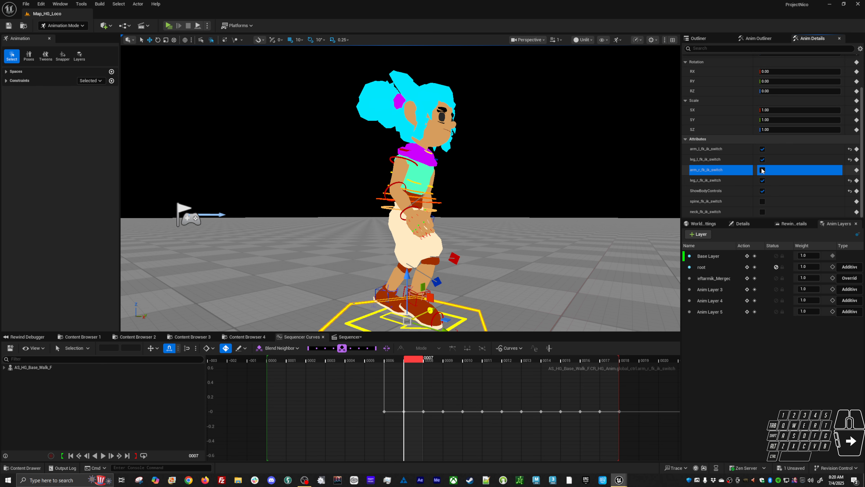
click(762, 171)
key(Right)
click(762, 170)
key(Right)
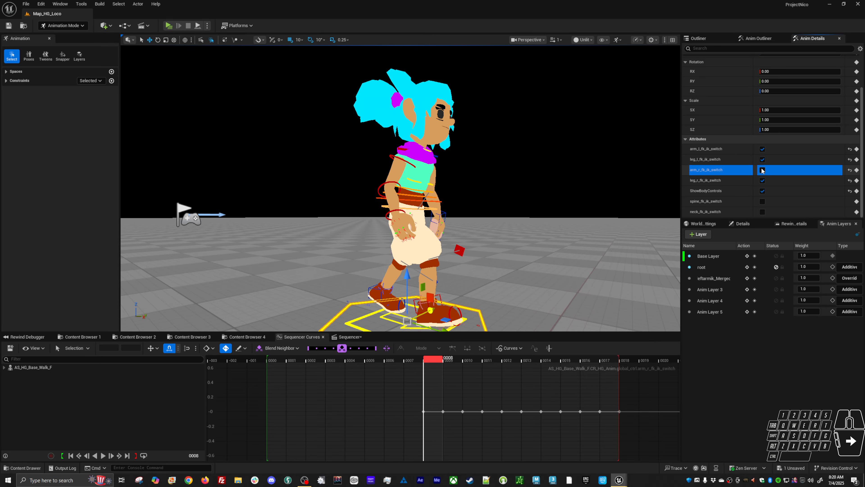
click(763, 170)
key(Right)
click(762, 170)
key(Right)
click(762, 171)
key(Right)
click(762, 170)
key(Right)
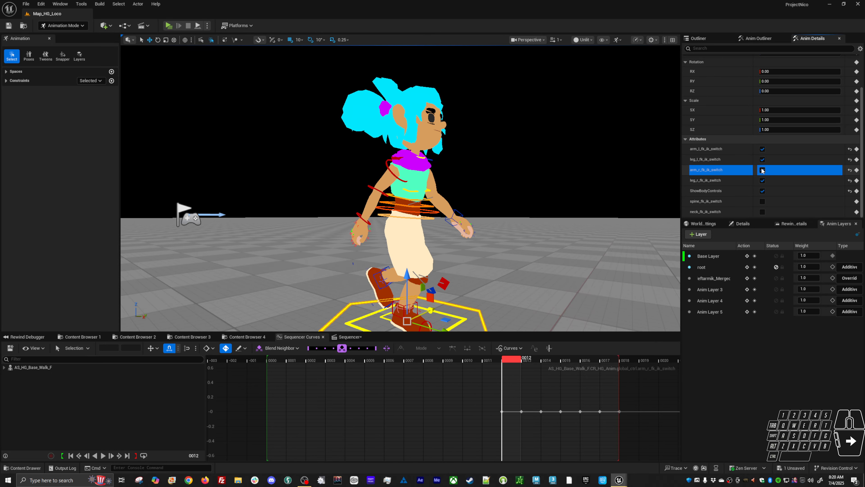
key(Right)
key(Right)
click(762, 170)
key(Right)
click(762, 170)
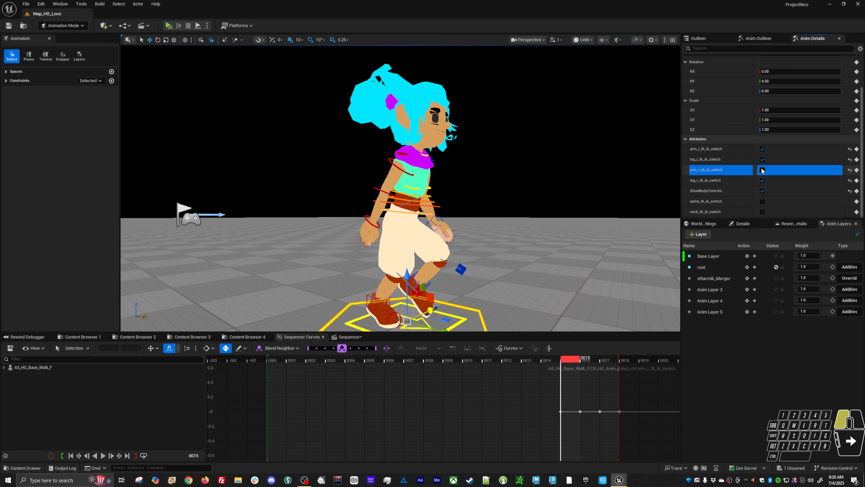
key(Right)
click(762, 171)
key(Right)
click(762, 170)
key(Right)
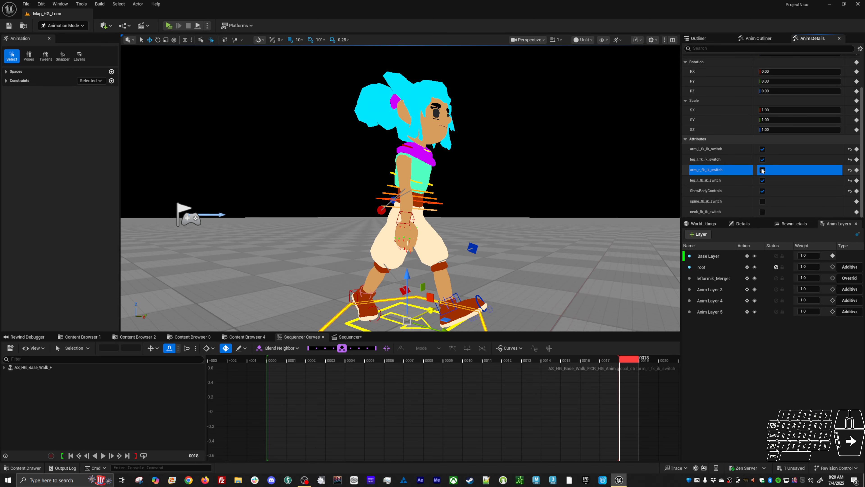
Step: Play the walk loop from the side with the right arm in IK and select that arm's pole vector control
key(space)
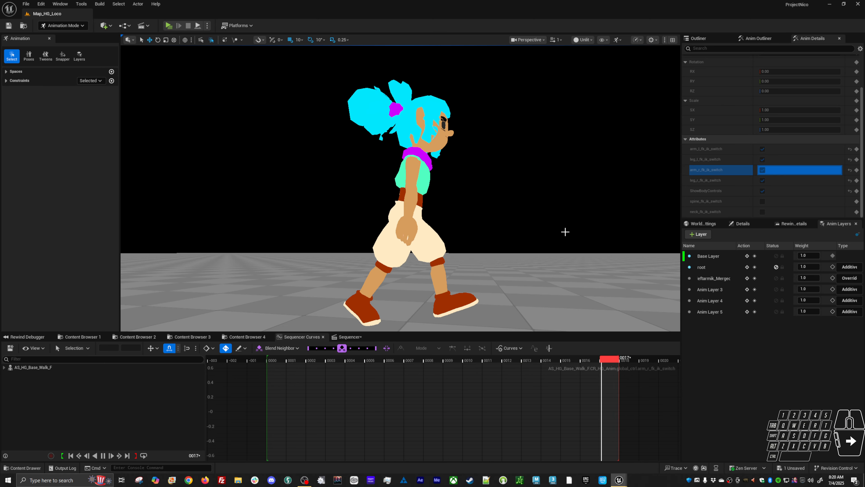
alt+drag(564, 231, 448, 218)
key(space)
click(363, 193)
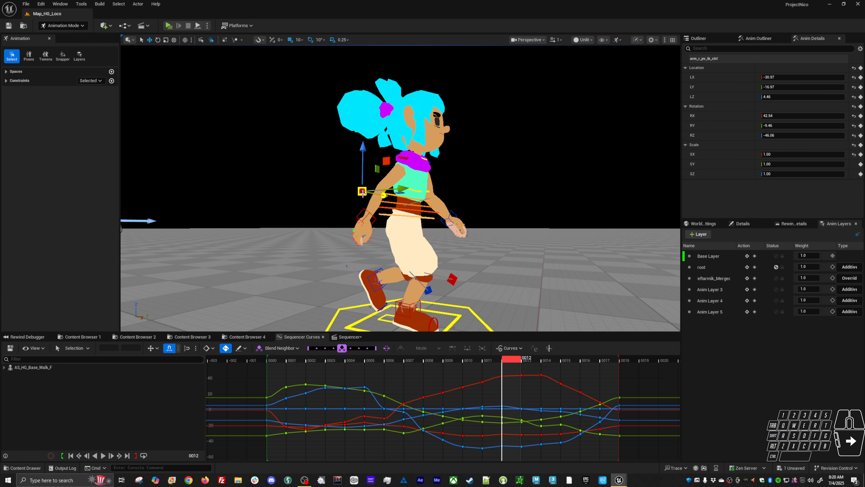
Step: Select the right hand IK control at frame 10 and enable its Stretch attribute on all its keys
alt+drag(452, 322, 433, 321)
key(space)
key(space)
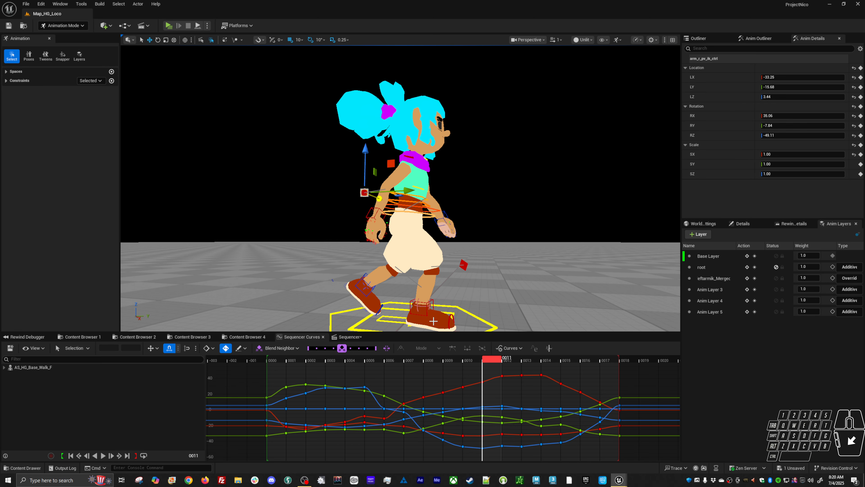
mouse_move(482, 360)
mouse_down()
mouse_move(628, 350)
mouse_move(369, 357)
mouse_move(568, 352)
mouse_move(472, 357)
mouse_up()
click(374, 216)
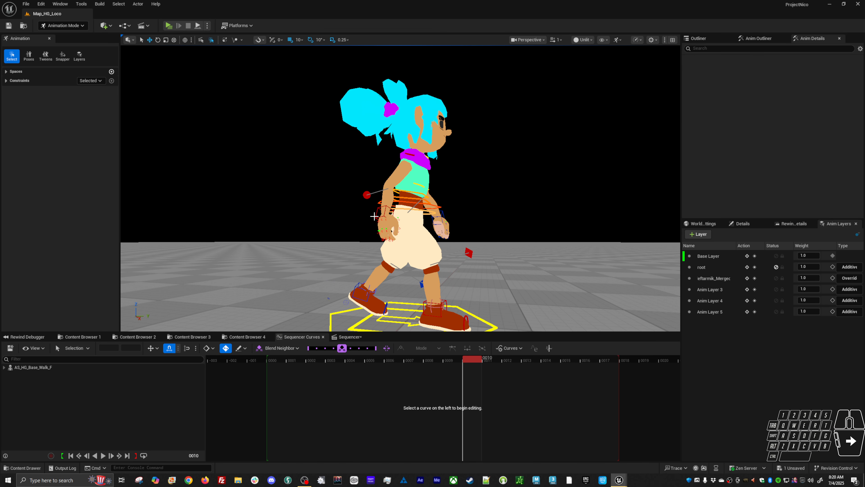
click(377, 217)
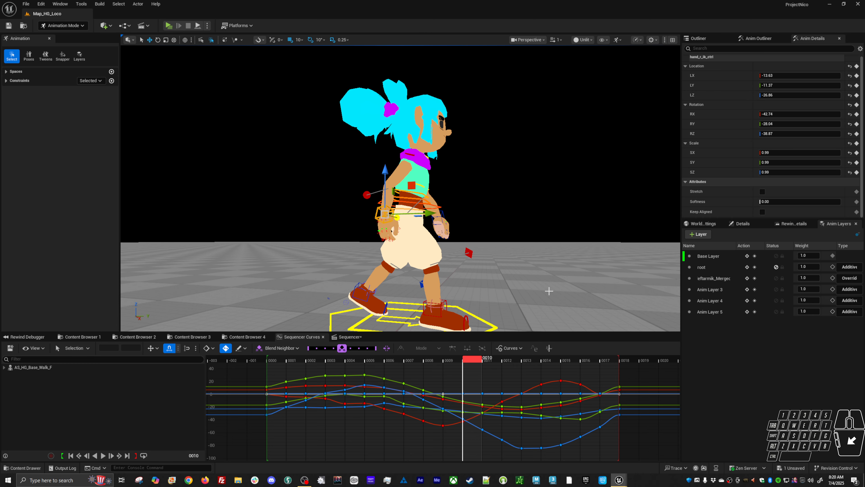
click(714, 192)
drag(447, 373, 340, 446)
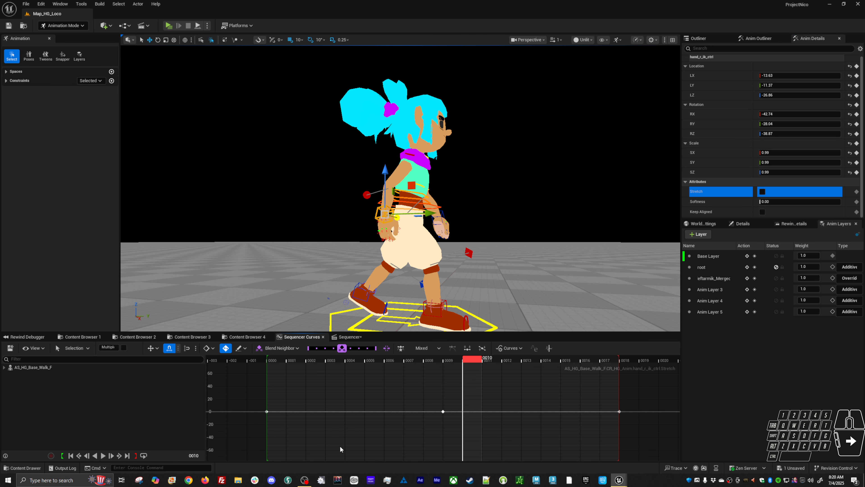
click(123, 348)
Step: Compare with the left hand IK control and set Softness to 1 on all keys of the right hand IK control
click(715, 201)
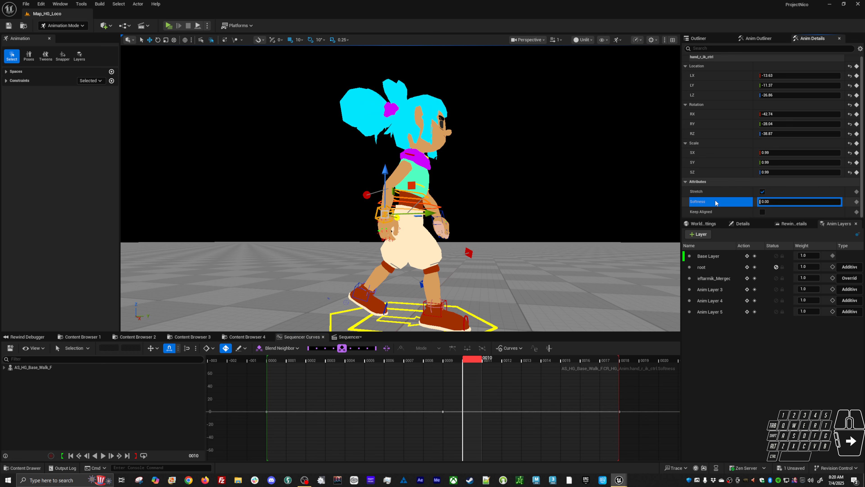
alt+drag(450, 223, 447, 222)
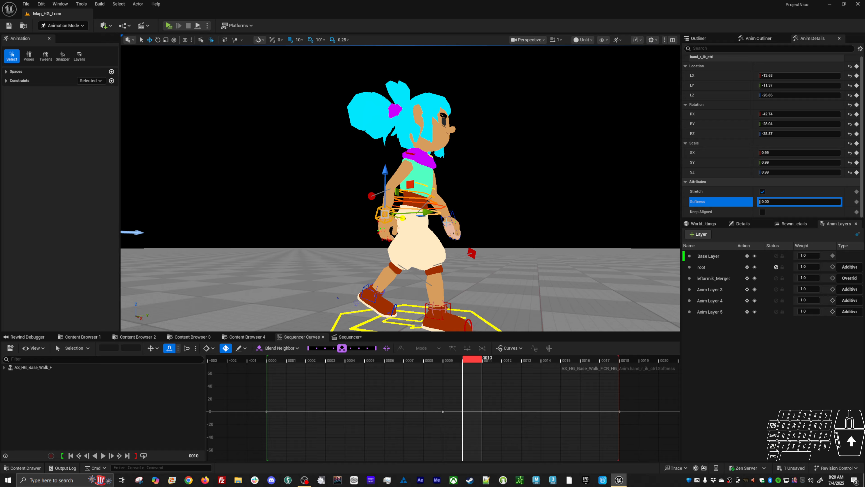
click(449, 219)
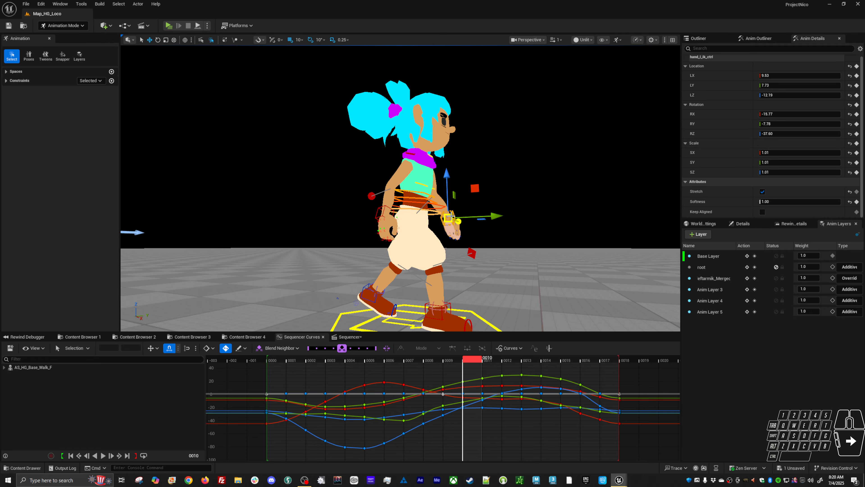
click(378, 217)
click(702, 201)
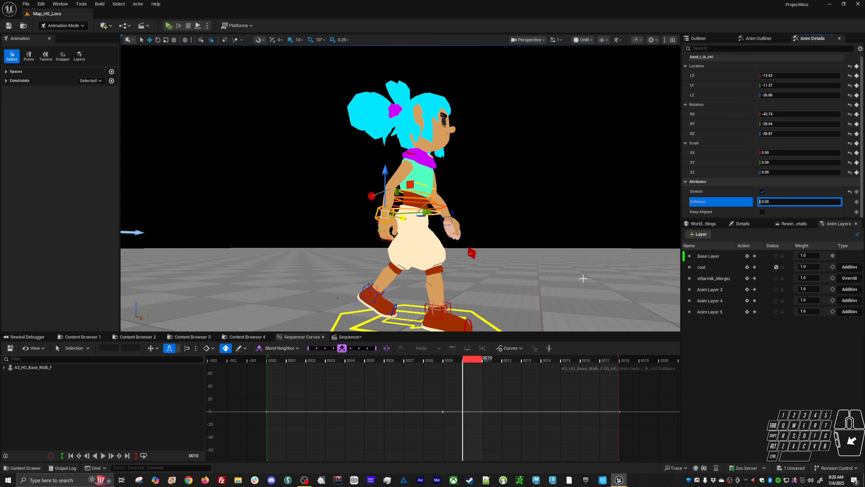
click(409, 390)
key(ctrl+a)
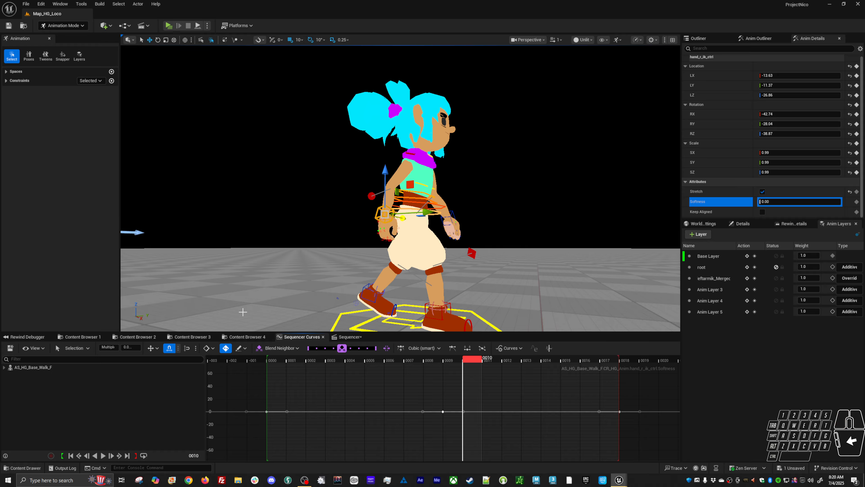
click(129, 348)
text(1)
key(Return)
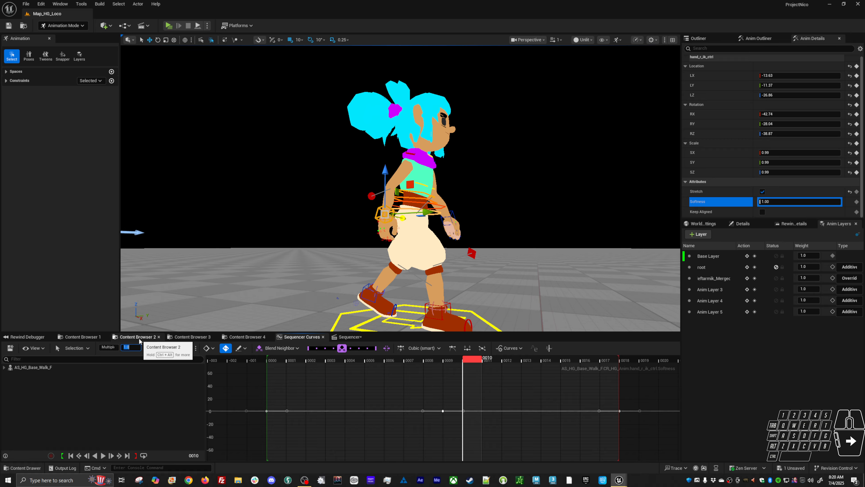
Step: Play the walk loop and review the right arm's IK swing from the front and the side with the global control selected
alt+right_drag(347, 249, 347, 228)
alt+drag(346, 248, 347, 265)
key(space)
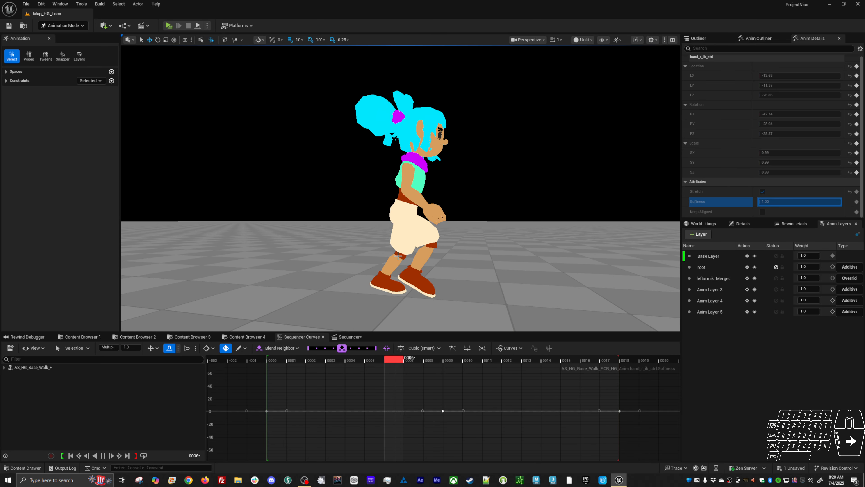
alt+drag(400, 253, 315, 255)
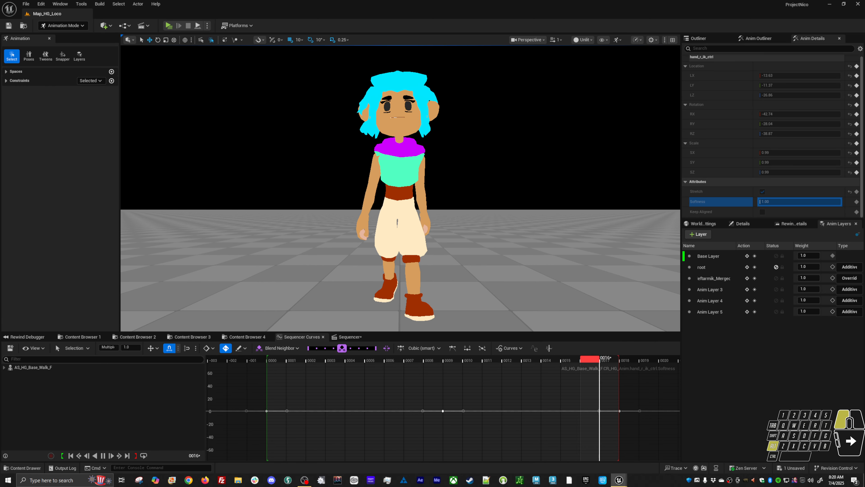
key(space)
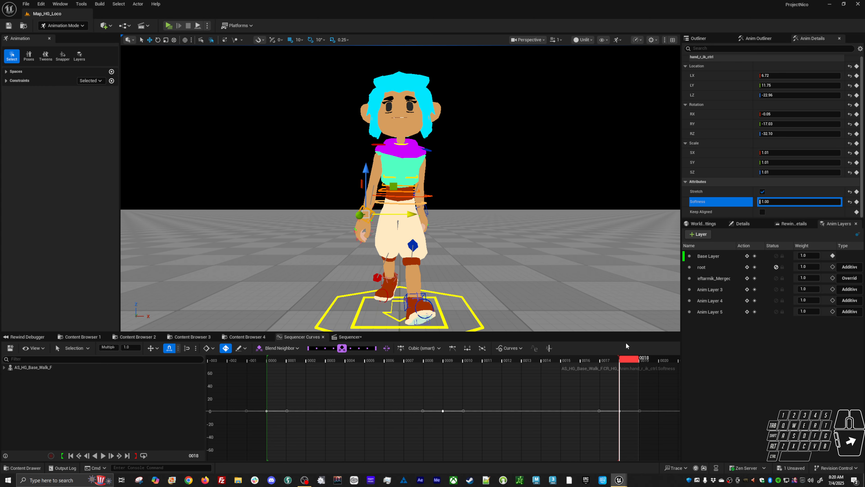
ctrl+alt+drag(472, 291, 478, 284)
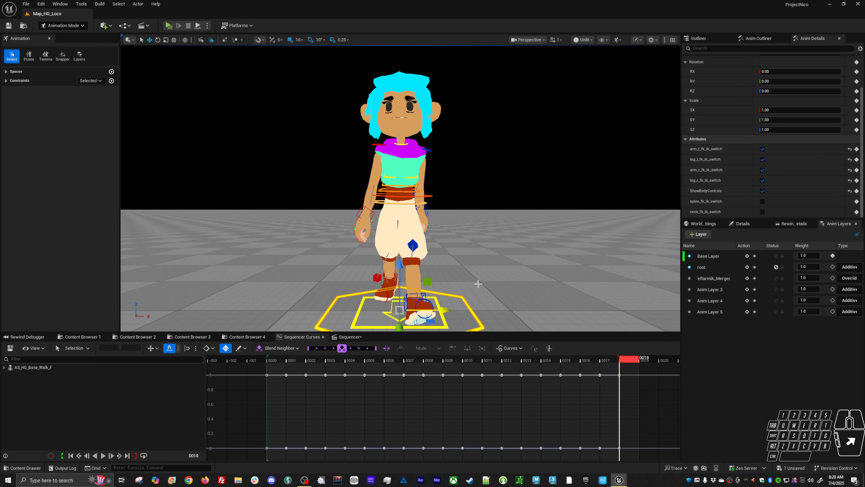
key(space)
alt+drag(466, 231, 621, 228)
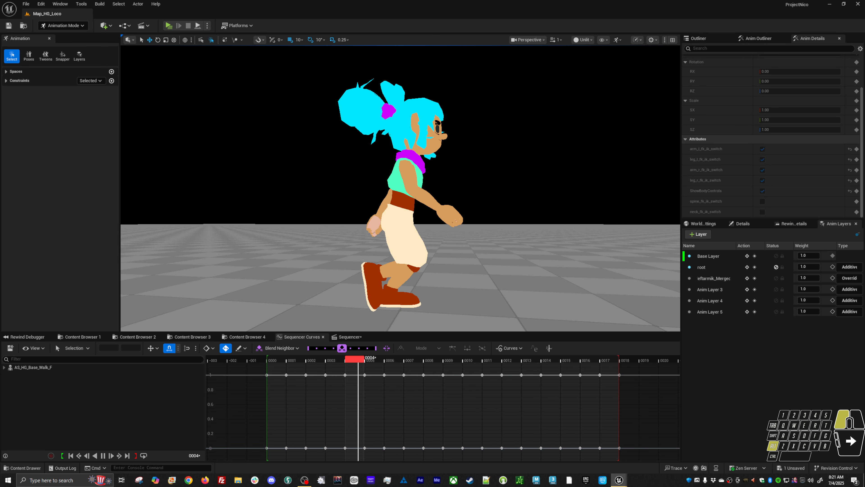
key(space)
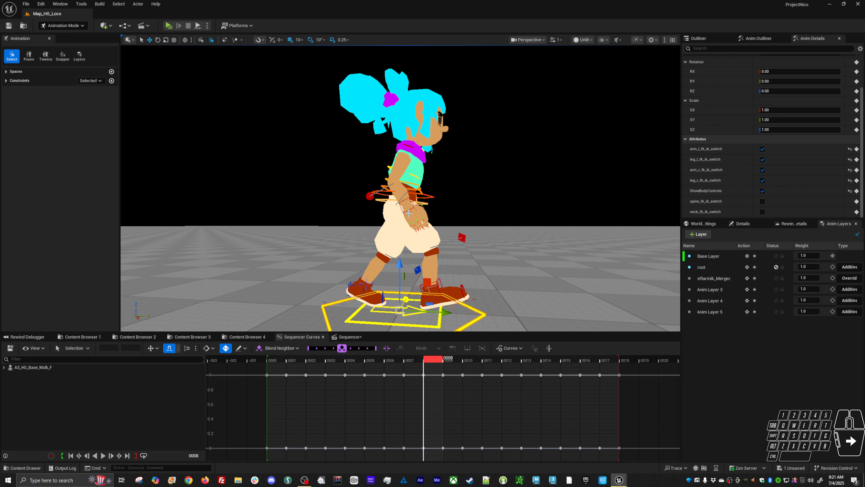
Step: Select the right hand IK control together with the right arm's pole vector and clavicle controls at frame 8
click(413, 209)
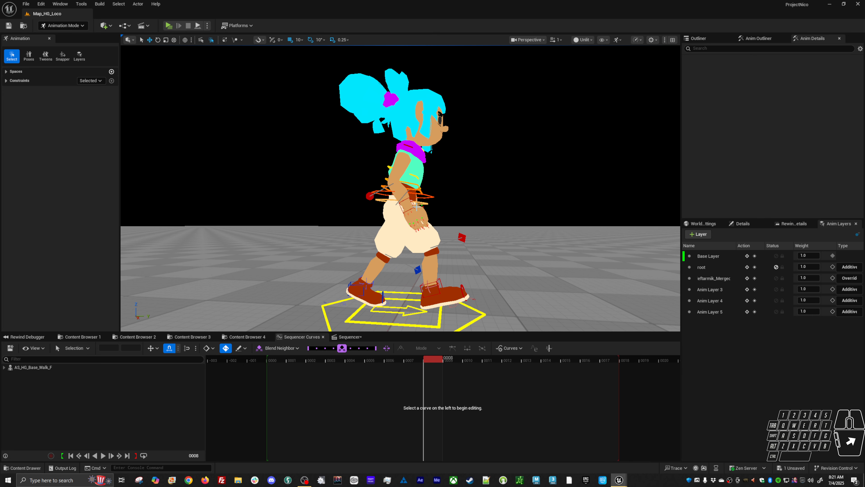
click(413, 209)
alt+drag(411, 208, 385, 214)
shift+click(375, 197)
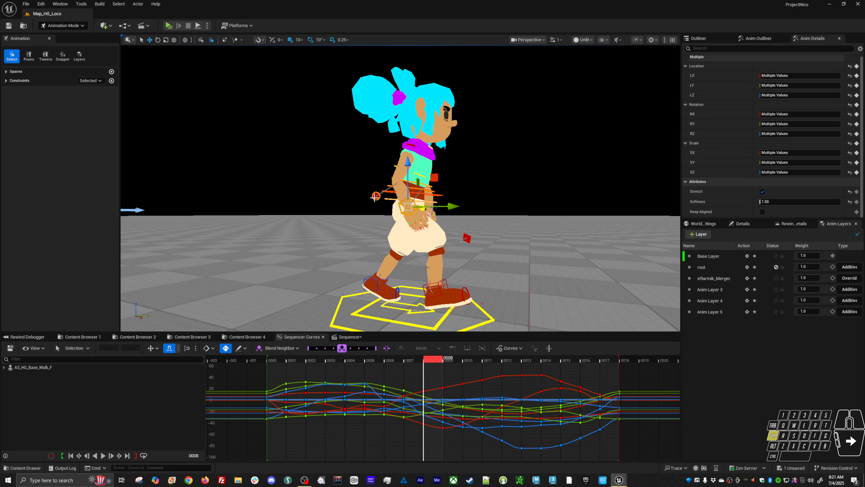
shift+click(413, 146)
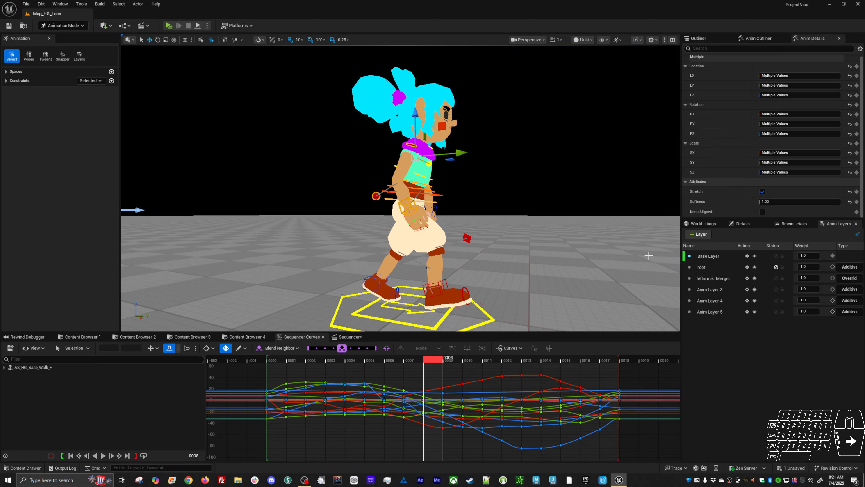
Step: Merge the left-arm IK layer with Anim Layers 3, 4 and 5 using the Keys Only baking setting
click(714, 282)
shift+click(714, 308)
right_click(712, 309)
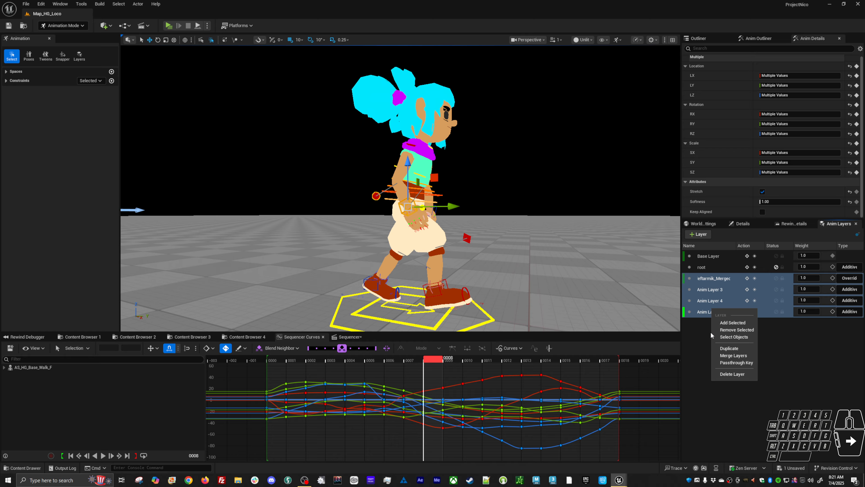
click(728, 356)
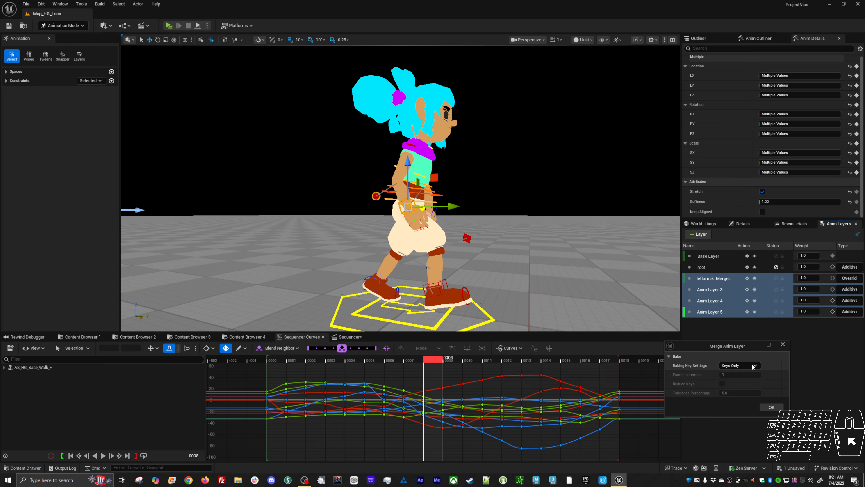
click(771, 407)
Step: Play the walk loop from the front to check the motion with the merged animation layer
alt+drag(511, 239, 429, 239)
key(space)
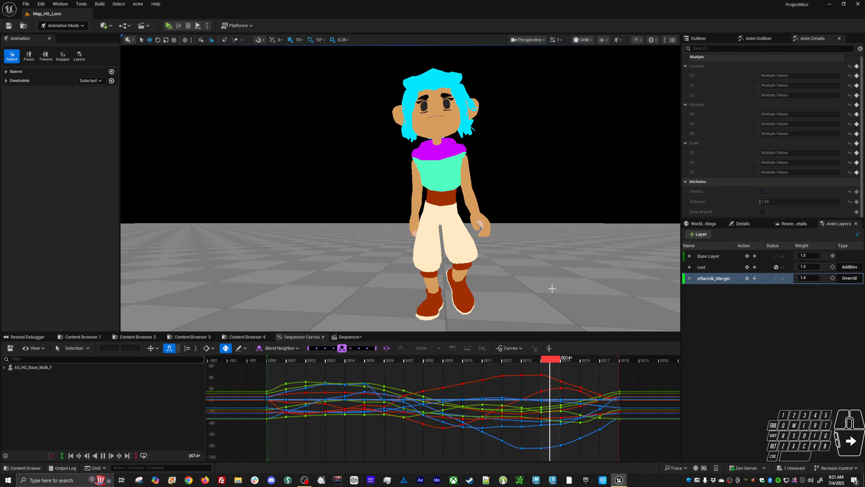
alt+drag(562, 290, 570, 231)
key(space)
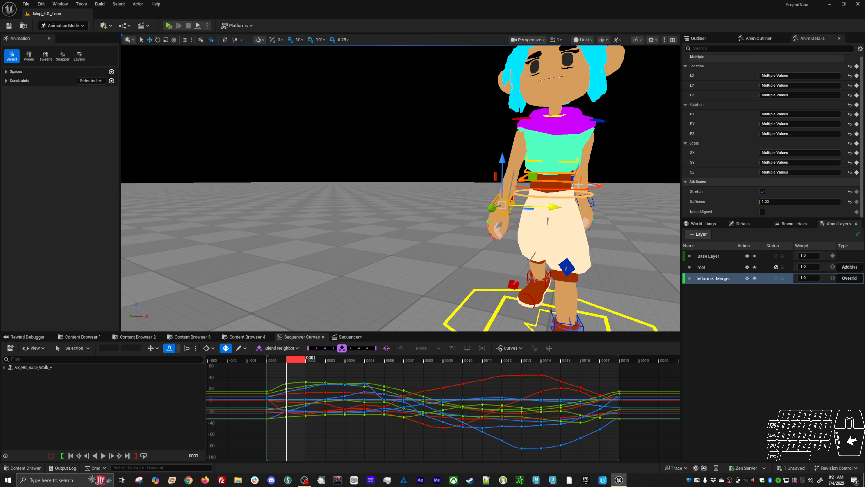
Step: Save the sequence and add the right hand IK, pole vector and clavicle controls to the merged left-arm IK layer
key(Escape)
click(501, 204)
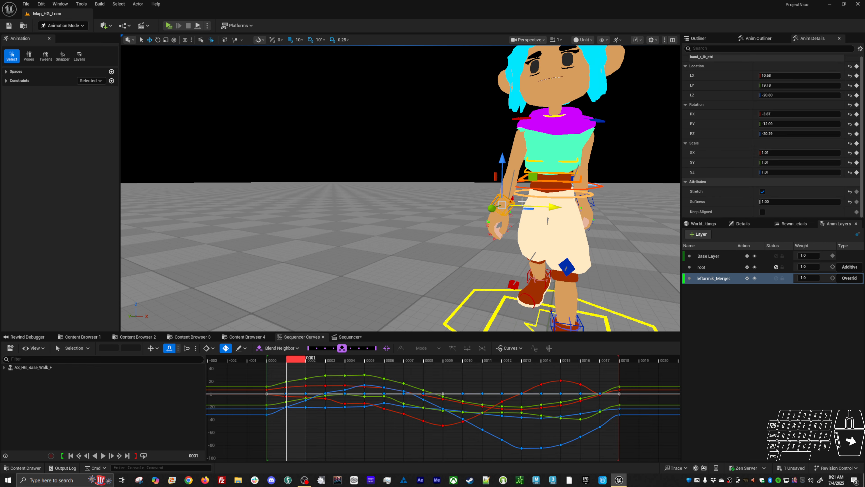
drag(501, 204, 521, 205)
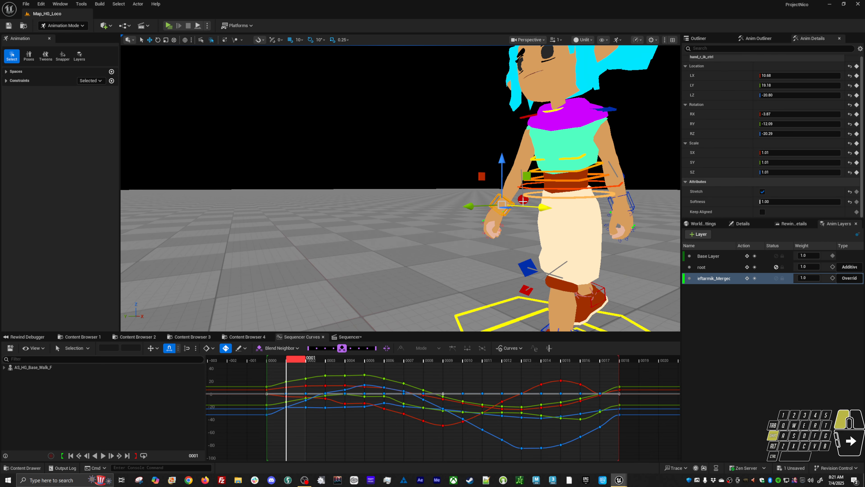
shift+click(506, 83)
shift+click(521, 119)
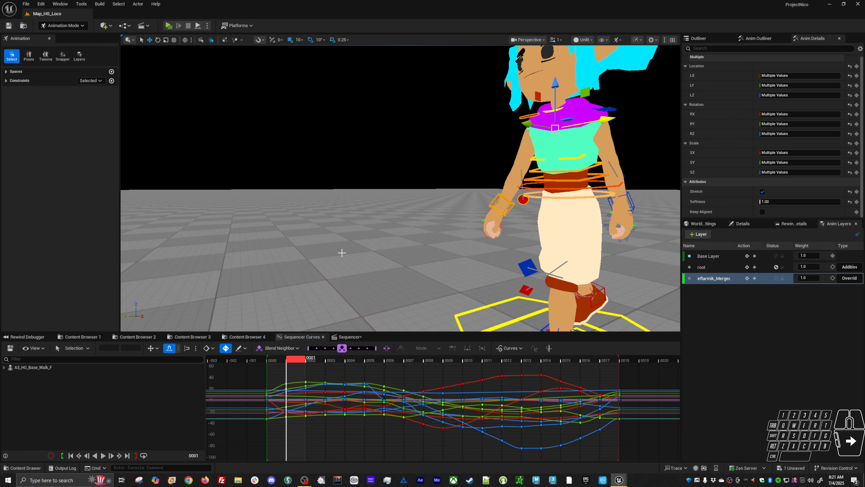
click(15, 348)
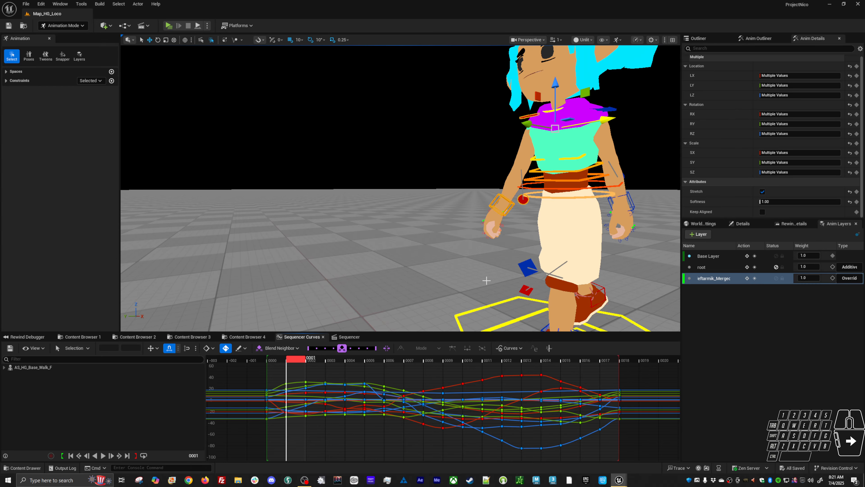
right_click(711, 278)
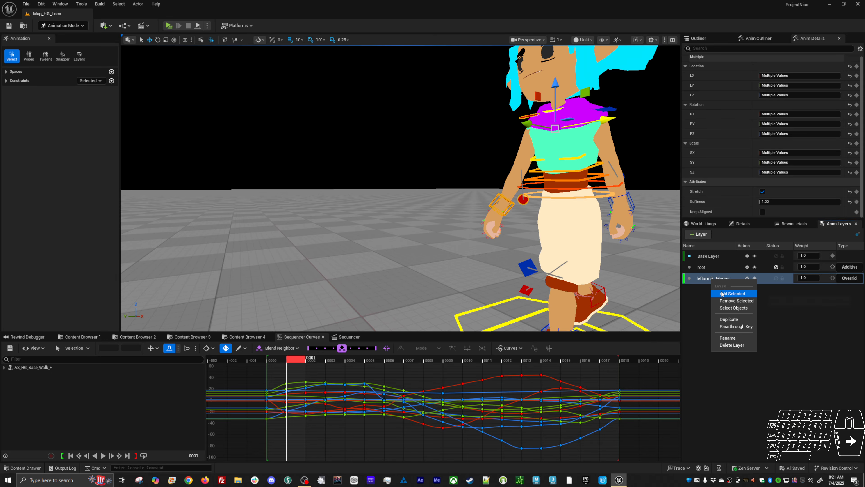
click(733, 294)
Step: Temporarily mute the merged left-arm IK layer and play the walk loop to compare the arm motion without it
alt+drag(402, 222, 637, 240)
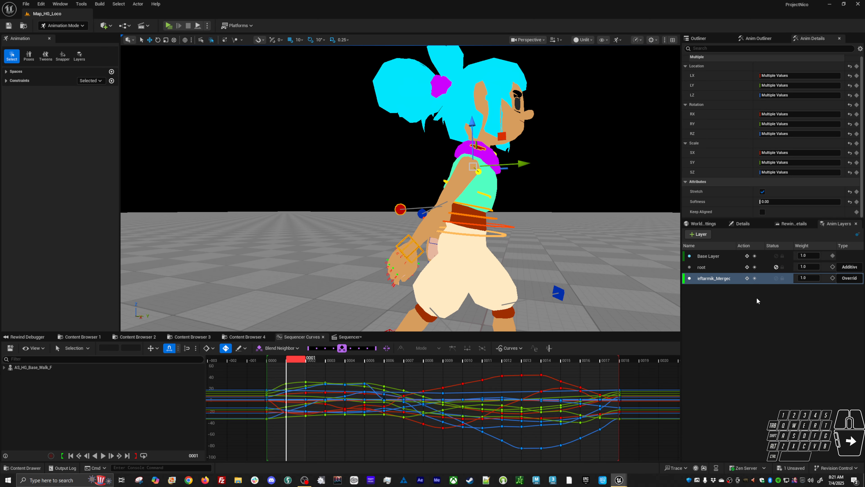
click(777, 279)
alt+right_drag(608, 251, 579, 249)
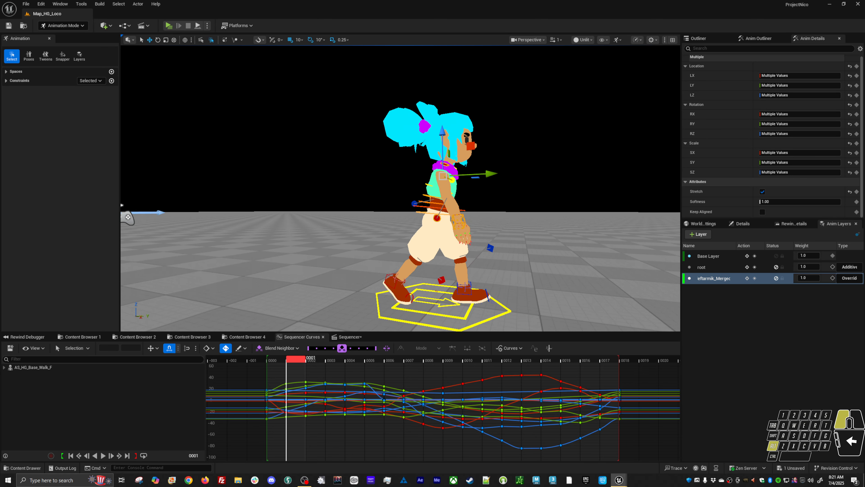
key(space)
alt+drag(608, 251, 504, 252)
click(776, 279)
Step: Play the walk loop from the side and examine the arm poses at frames 8 and 18
drag(405, 362, 426, 363)
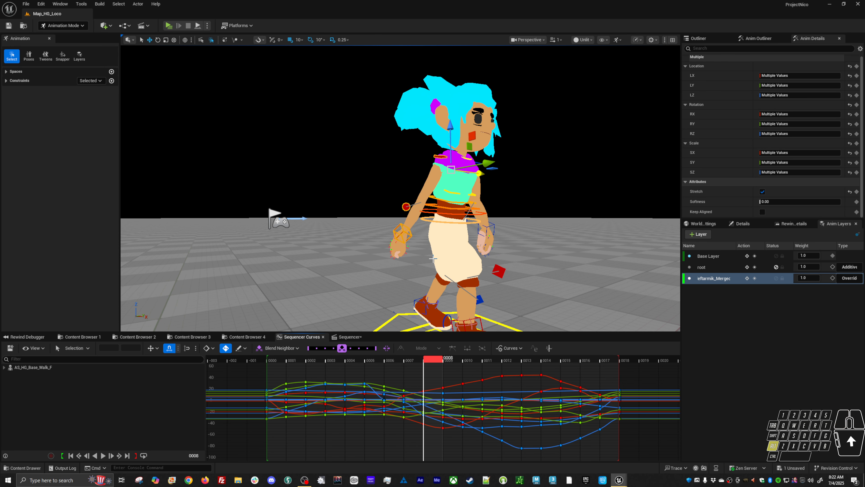
alt+drag(433, 249, 473, 247)
alt+right_drag(434, 249, 405, 251)
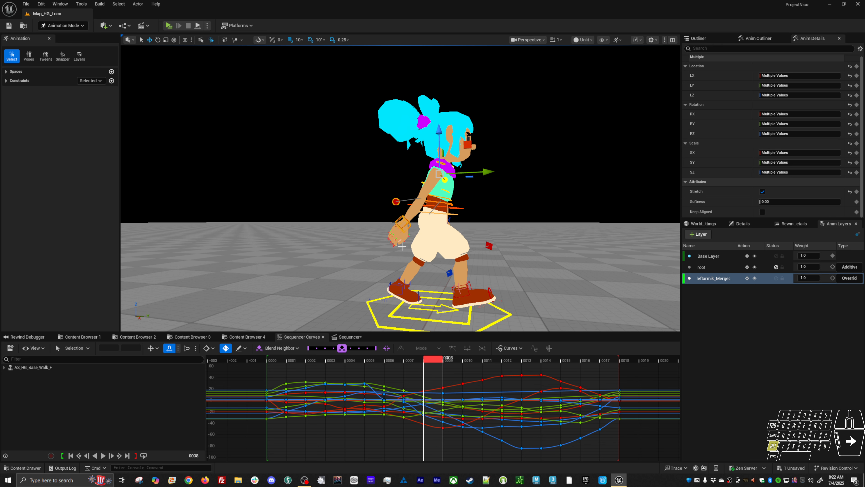
key(space)
mouse_move(402, 246)
alt+mouse_down()
mouse_move(483, 244)
mouse_move(406, 246)
mouse_move(406, 254)
alt+mouse_up()
click(623, 360)
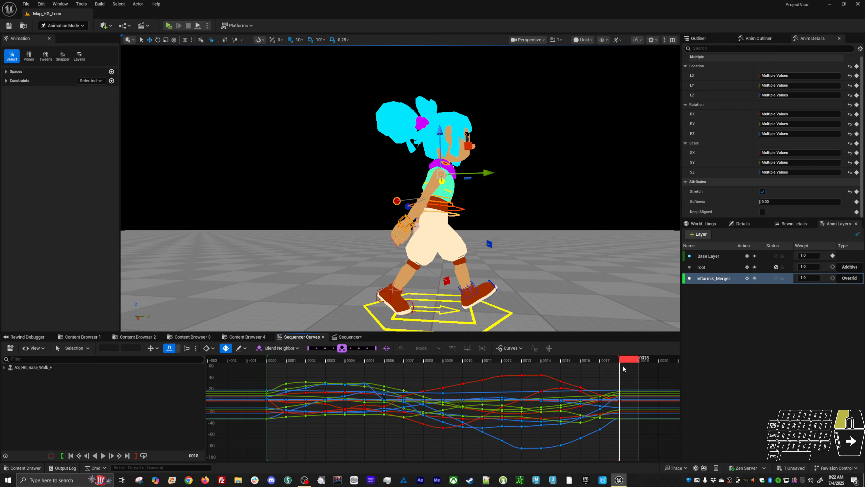
Step: View the character from the front at frame 9 and compare the animation curves of the left and right hand IK controls
click(449, 360)
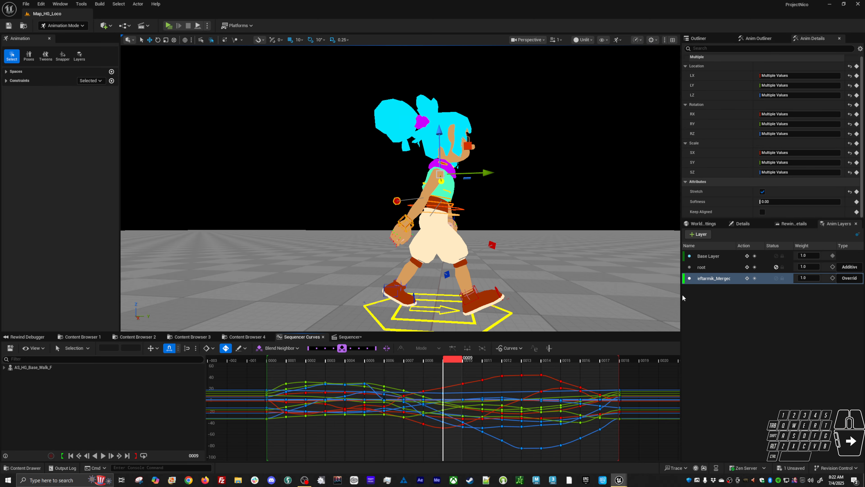
alt+drag(476, 246, 524, 249)
click(495, 213)
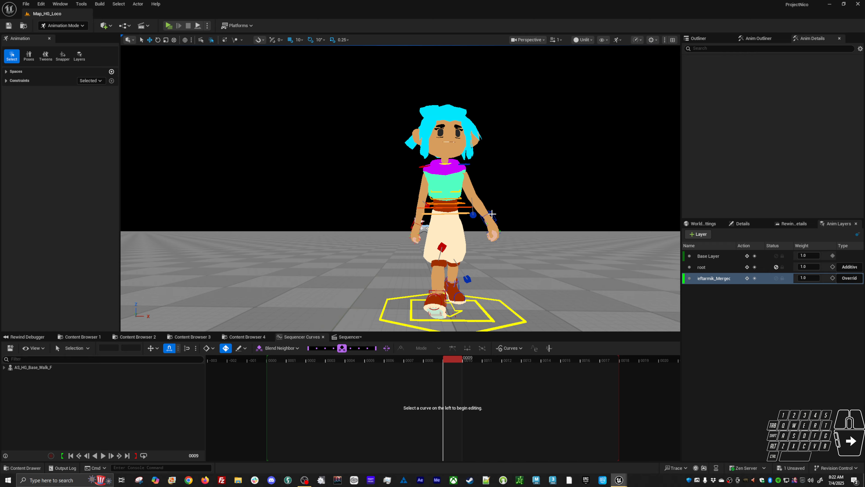
click(492, 213)
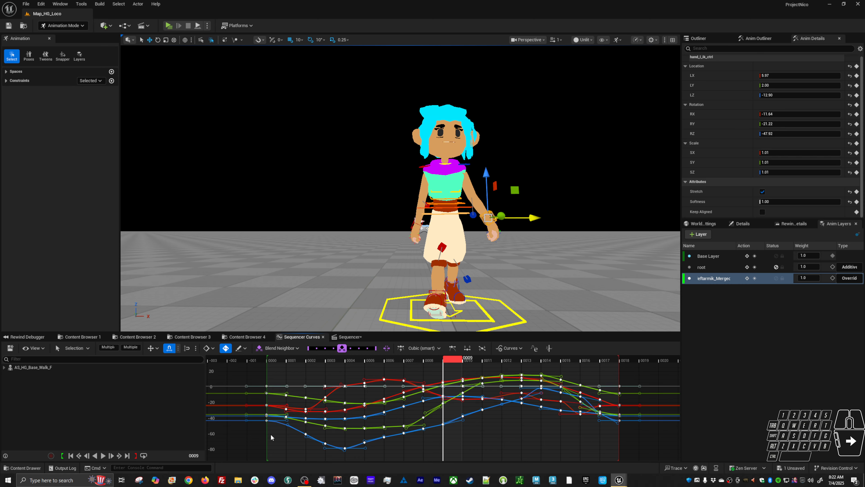
click(415, 226)
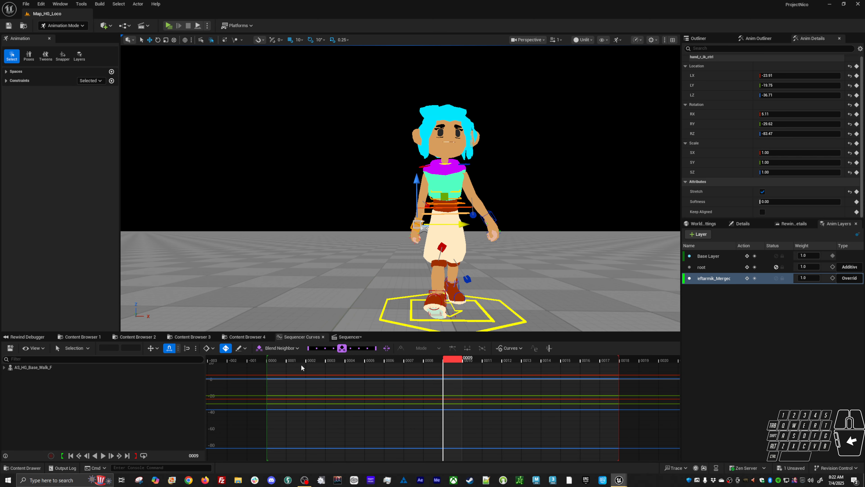
Step: Copy all of the left hand IK control's keys onto the right hand IK control, starting at frame 0
click(276, 362)
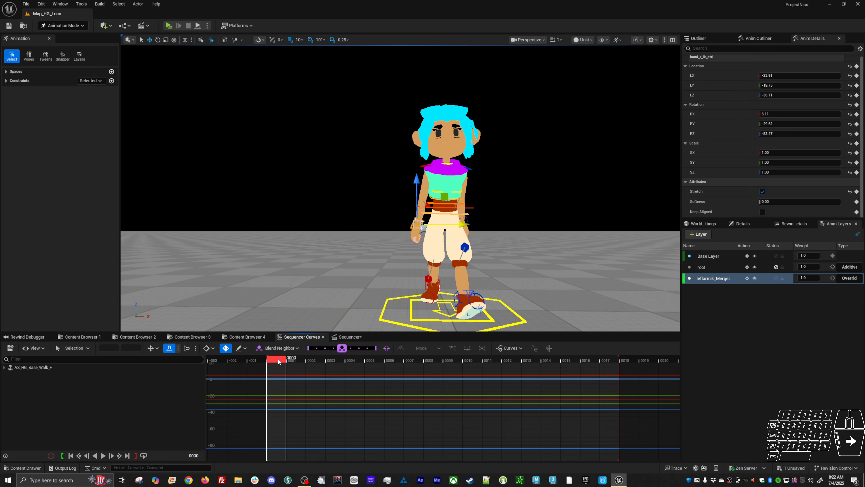
click(461, 225)
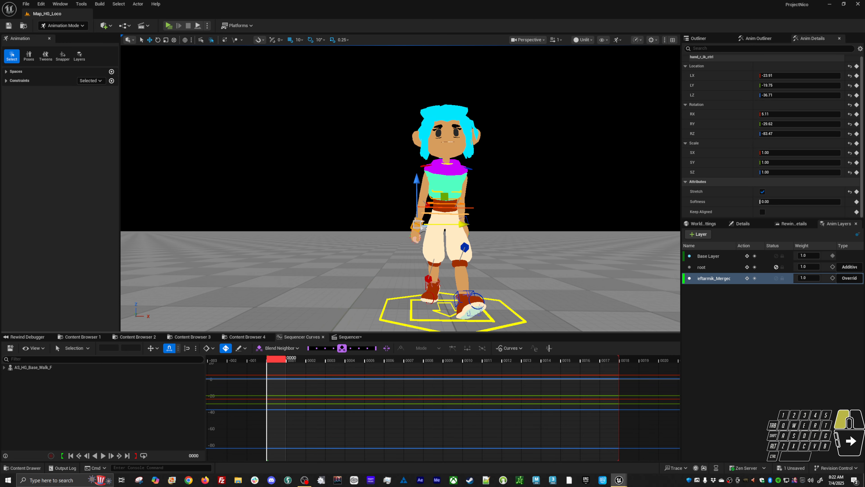
drag(283, 373, 276, 433)
key(ctrl+a)
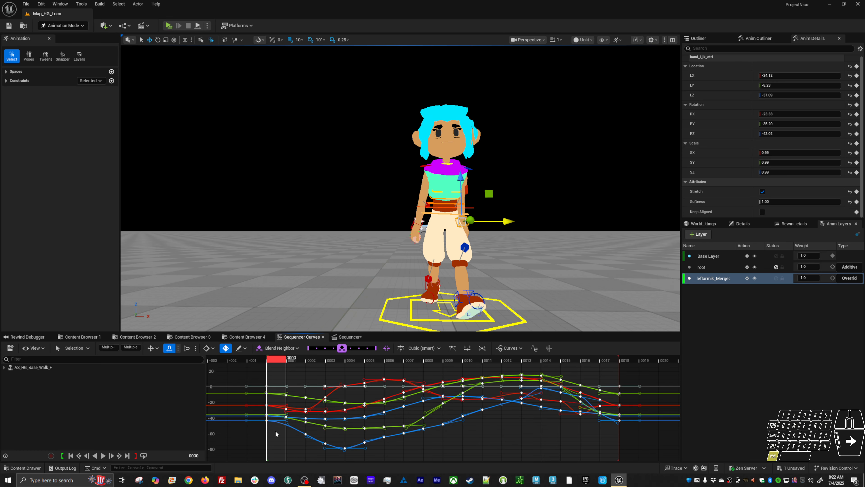
click(412, 224)
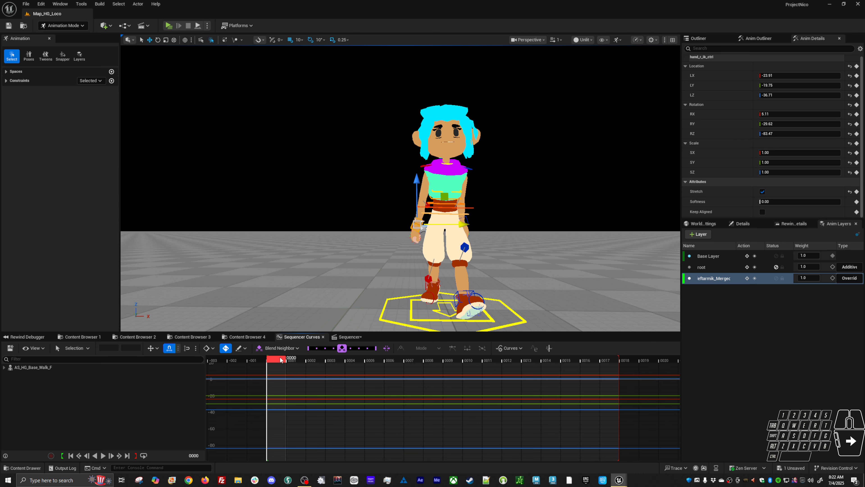
key(ctrl+a)
Step: Play the walk loop and examine the right hand's motion from the side and the front
alt+drag(403, 260, 502, 263)
key(space)
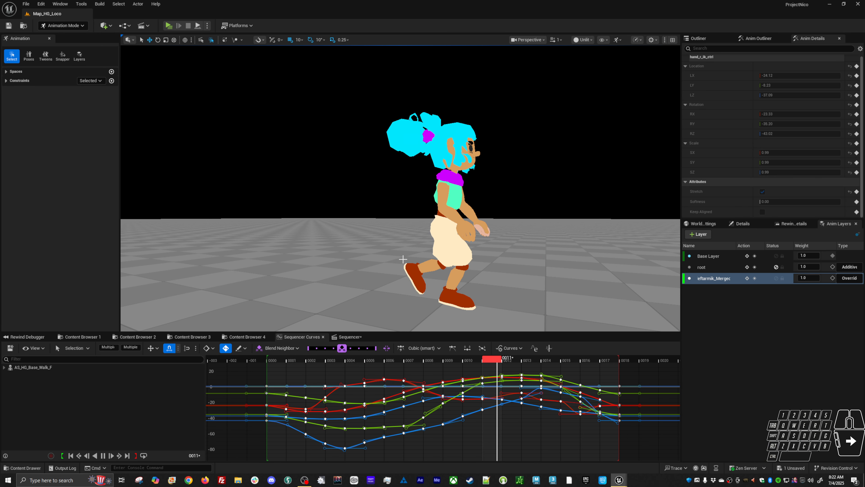
alt+drag(403, 259, 370, 262)
alt+drag(429, 243, 369, 246)
key(space)
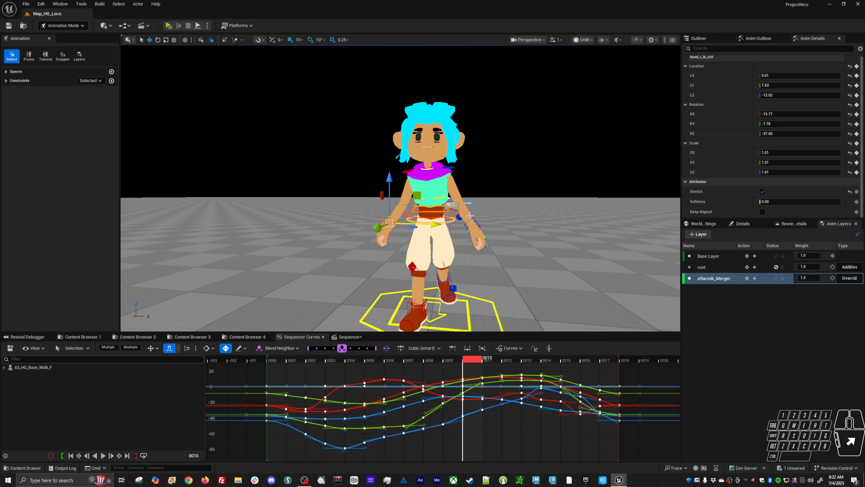
Step: Copy all of the left arm pole vector's keys onto the right arm pole vector control, starting at frame 0
alt+drag(461, 234, 460, 212)
click(457, 221)
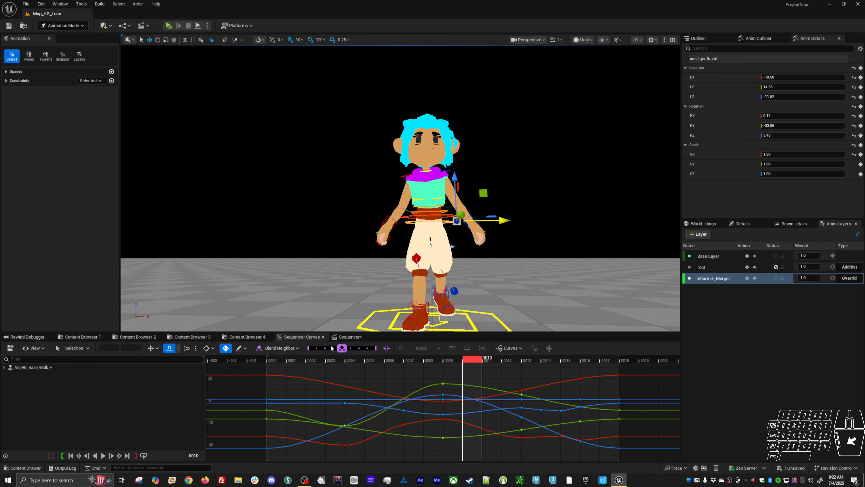
key(ctrl+a)
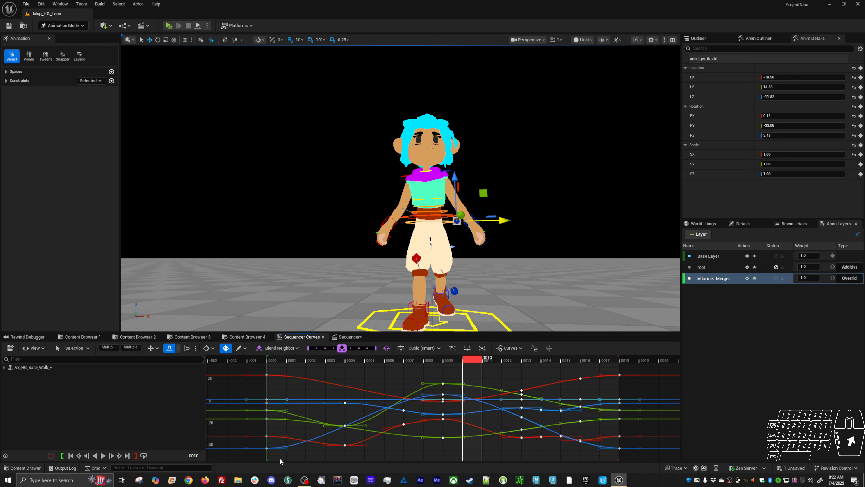
alt+drag(405, 210, 428, 219)
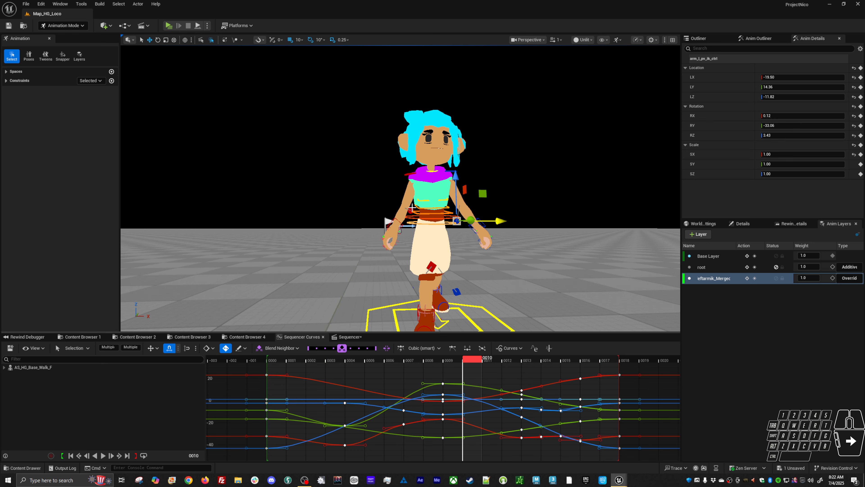
click(412, 207)
click(274, 361)
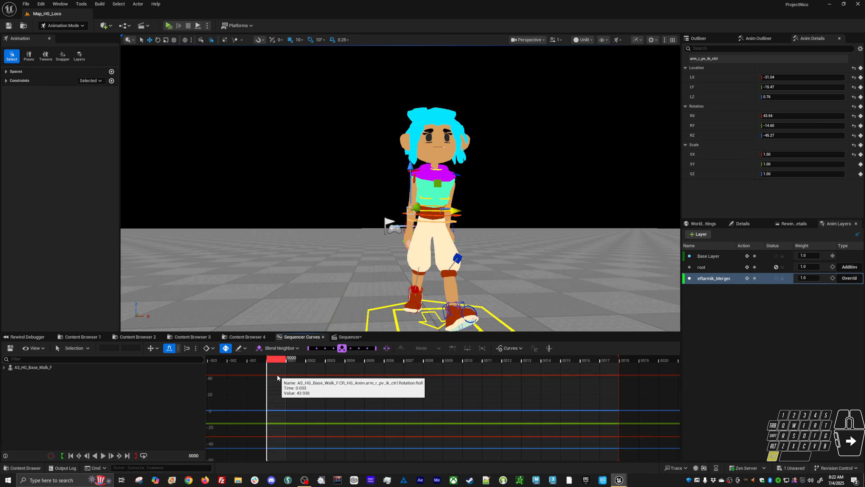
key(ctrl+z)
Step: Try to copy the left clavicle's keys onto the right clavicle control at frame 0, and undo the paste
click(456, 175)
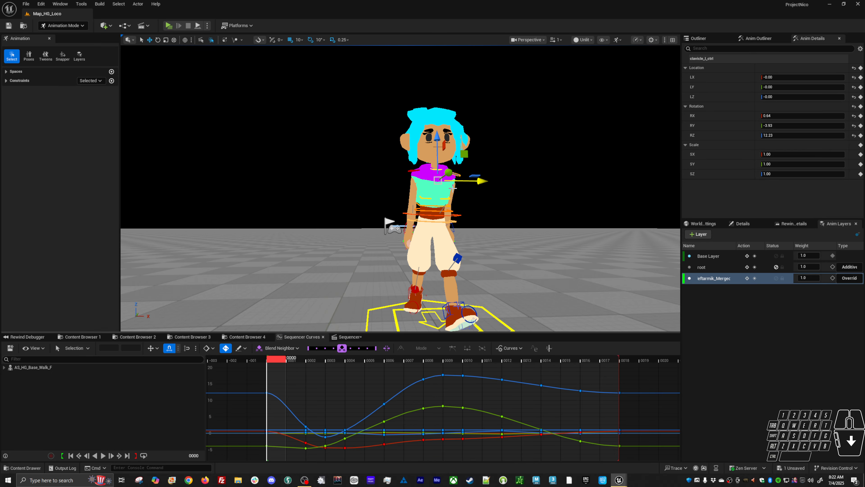
drag(283, 397, 283, 460)
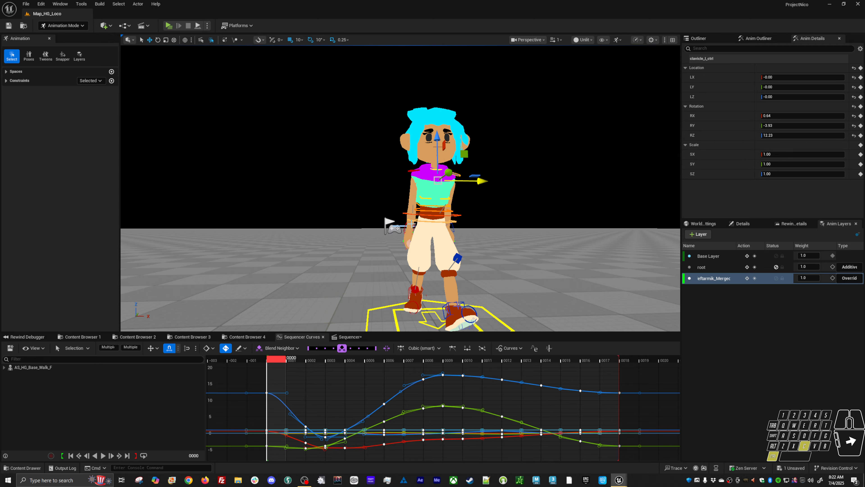
click(414, 170)
click(284, 357)
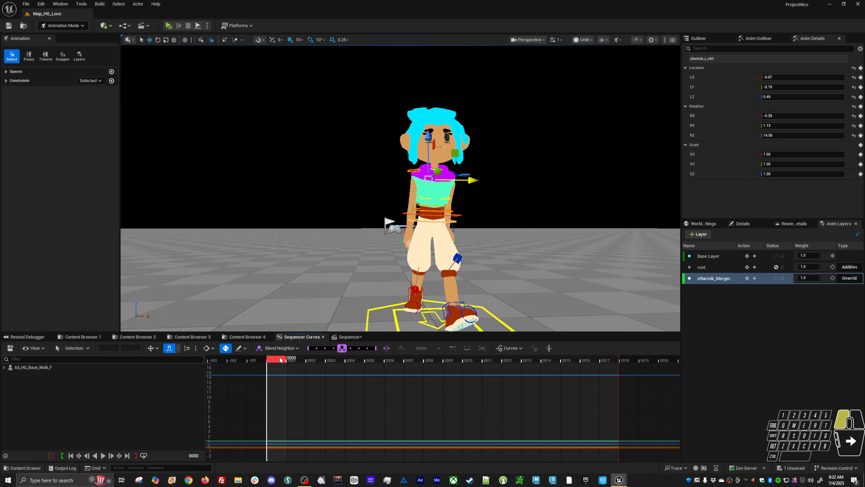
key(ctrl+v)
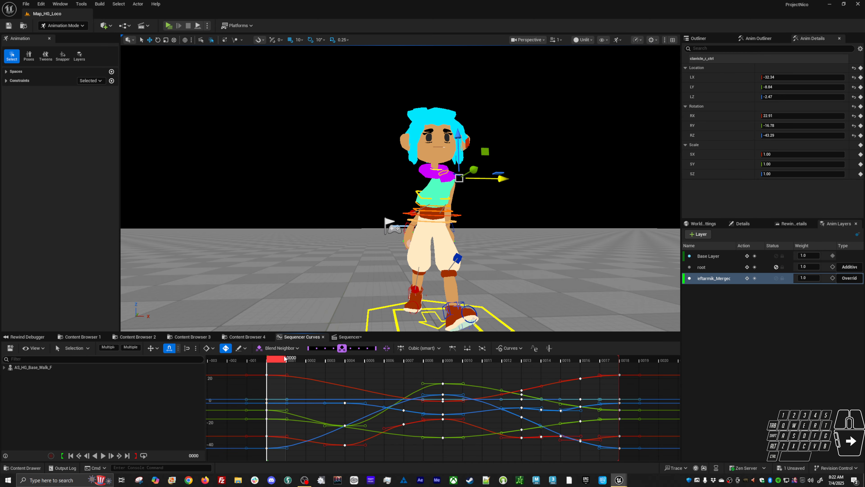
mouse_move(471, 265)
alt+mouse_down()
mouse_move(472, 297)
mouse_move(419, 300)
mouse_move(472, 265)
mouse_move(486, 274)
alt+mouse_up()
key(ctrl+z)
Step: Try the left-to-right clavicle key copy again at frame 0 and play the loop to check the shoulders
click(510, 214)
click(460, 178)
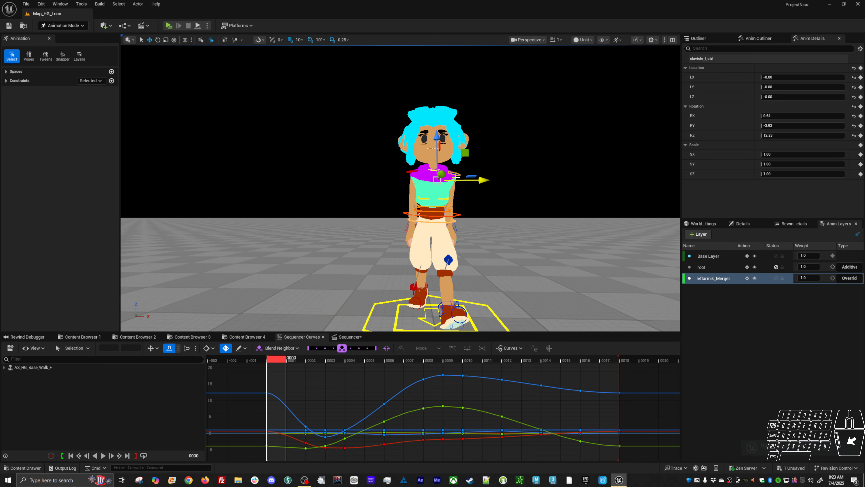
drag(287, 407, 282, 462)
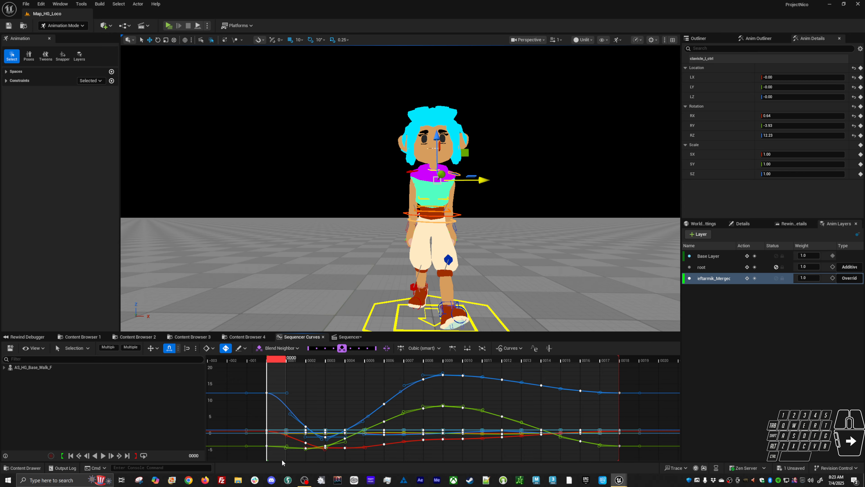
click(409, 173)
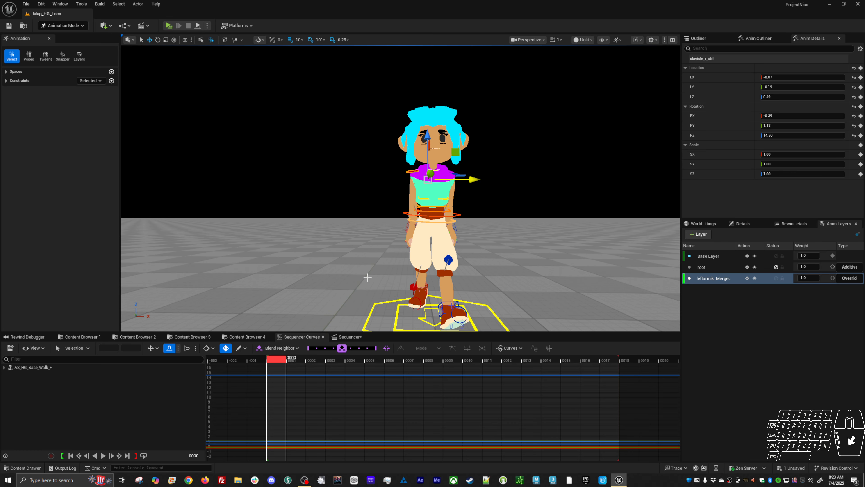
click(279, 358)
key(ctrl+v)
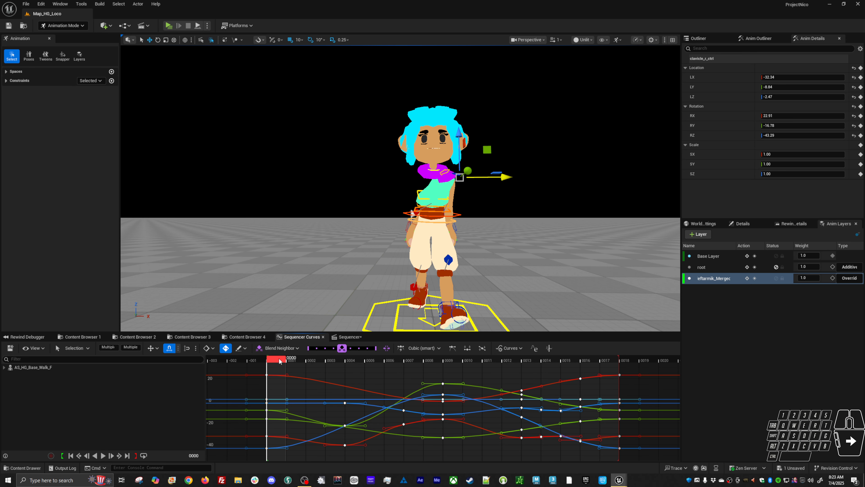
key(space)
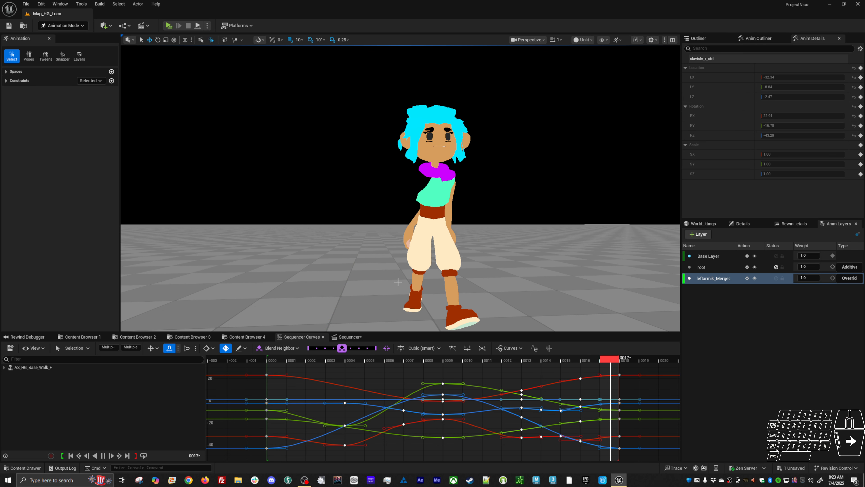
key(space)
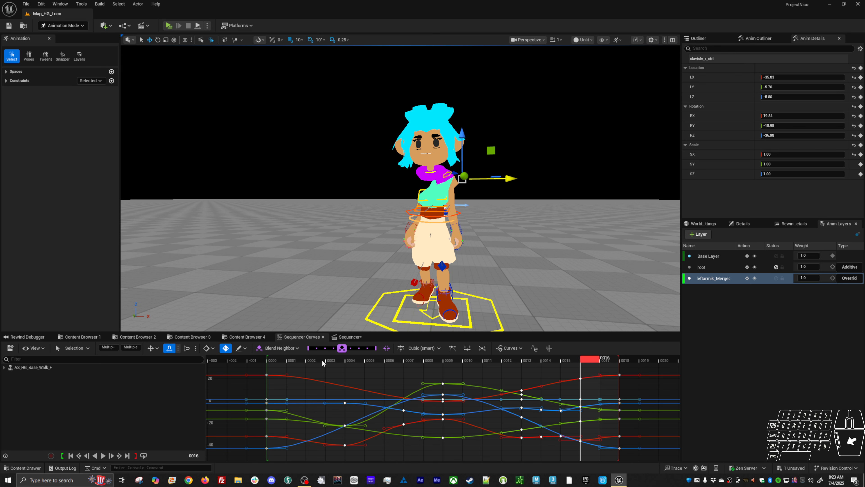
Step: Try raising the right clavicle's whole location X curve to 8.45 at frame 0, and undo the shift
click(279, 360)
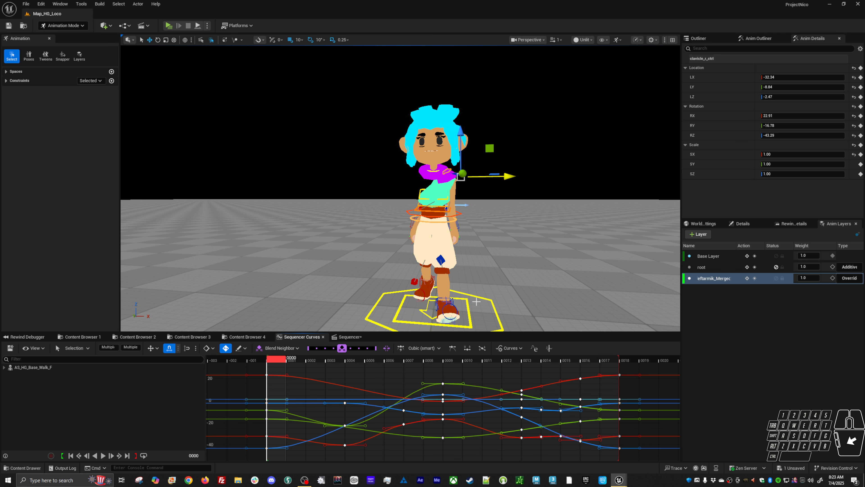
click(722, 77)
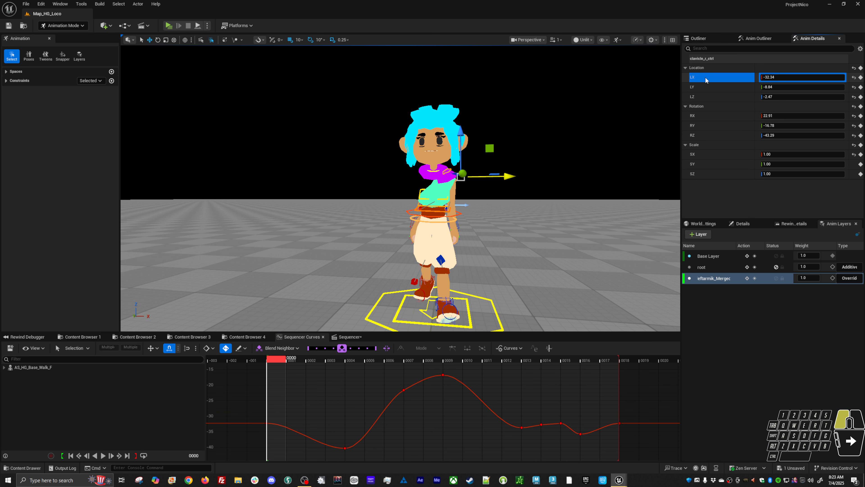
drag(386, 396, 397, 431)
shift+middle_drag(433, 432, 437, 318)
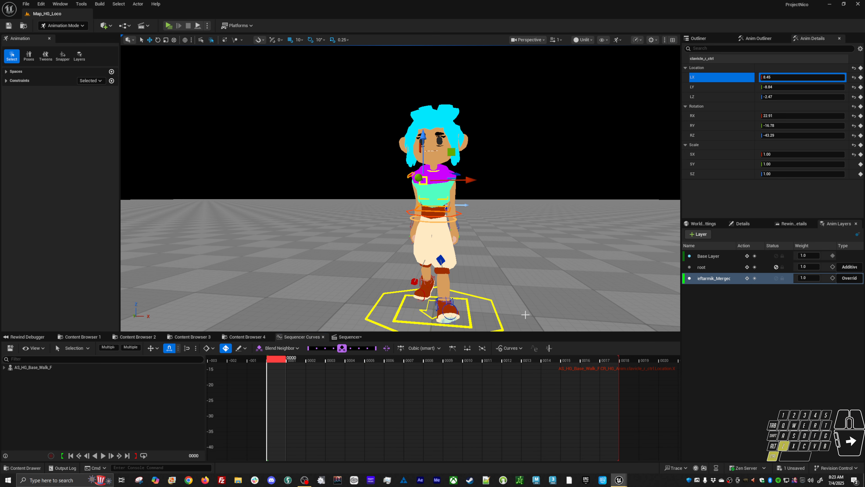
key(ctrl+z)
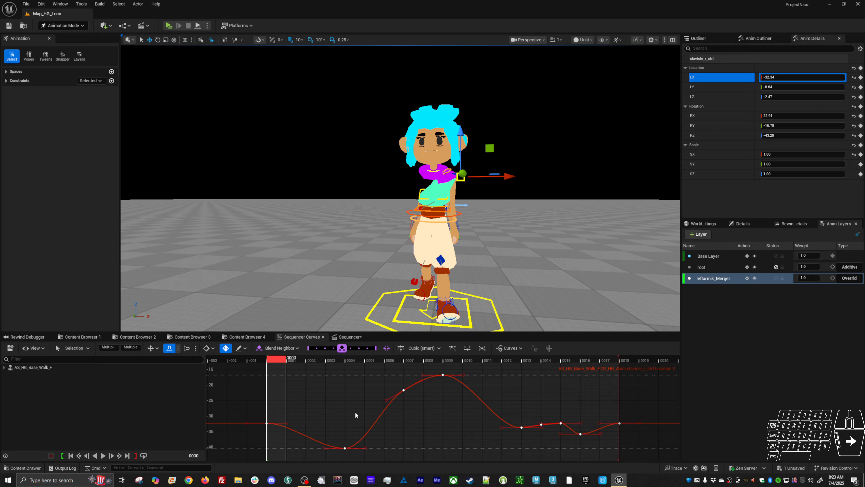
Step: Invert the right clavicle's location X keys by multiplying their values by -1, and inspect the pose from the front
drag(355, 413, 393, 445)
click(139, 348)
text(*=-1)
key(Return)
alt+right_drag(440, 240, 472, 240)
mouse_move(440, 240)
alt+mouse_down()
mouse_move(441, 230)
mouse_move(440, 240)
alt+mouse_up()
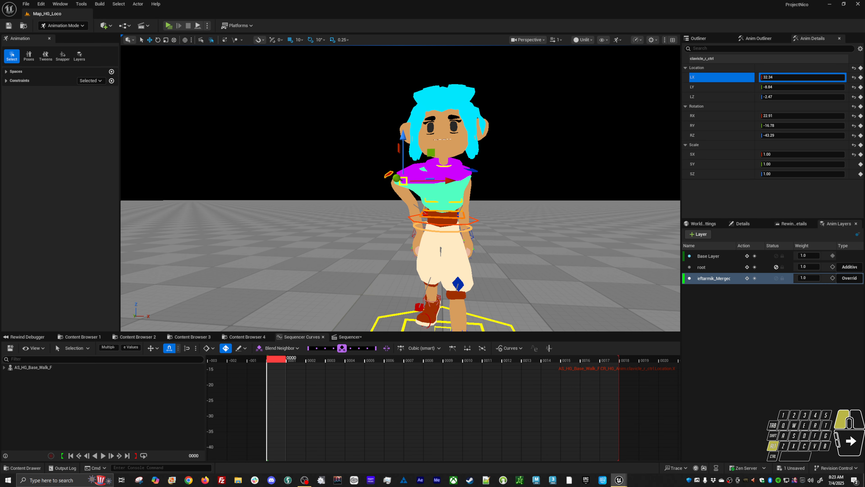
Step: Reset the right clavicle control to zero location at frame 0 and clear its remaining pasted keys
click(761, 282)
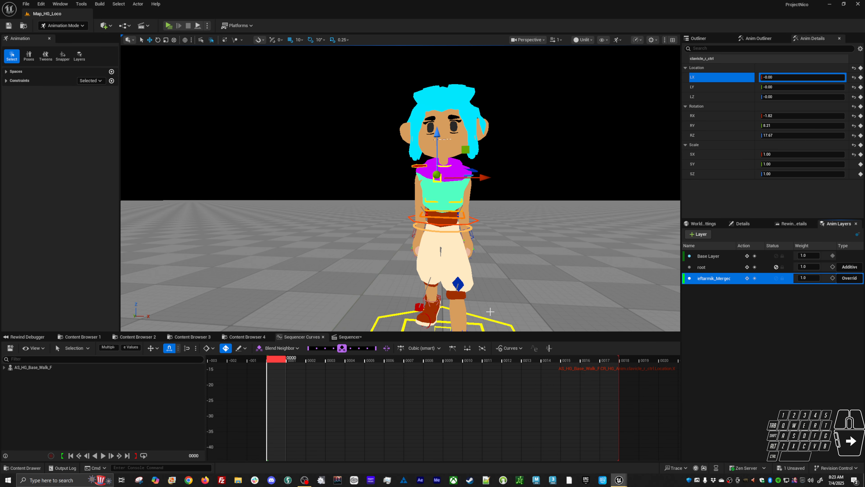
click(420, 167)
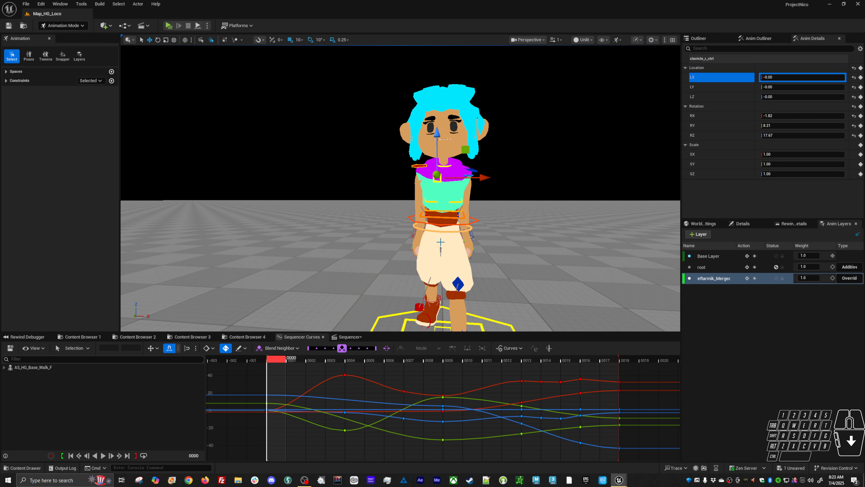
Step: Try copying the left clavicle's keys onto the right clavicle at frame 0, and undo the paste
click(474, 169)
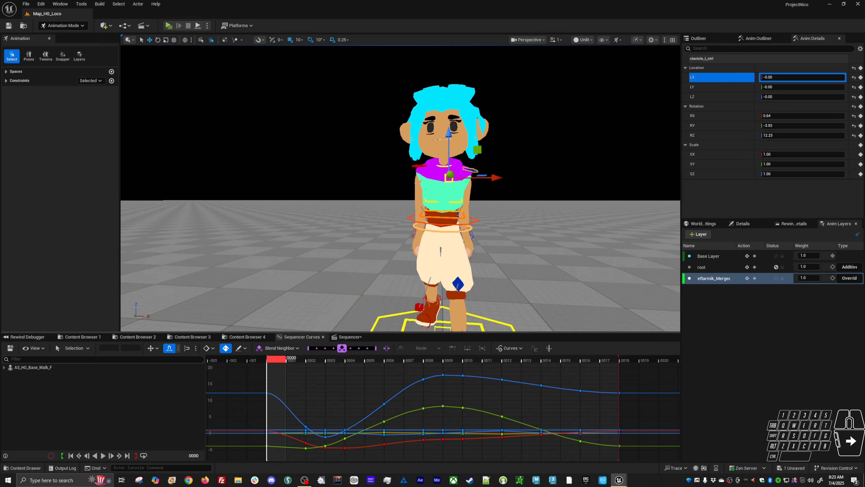
click(420, 166)
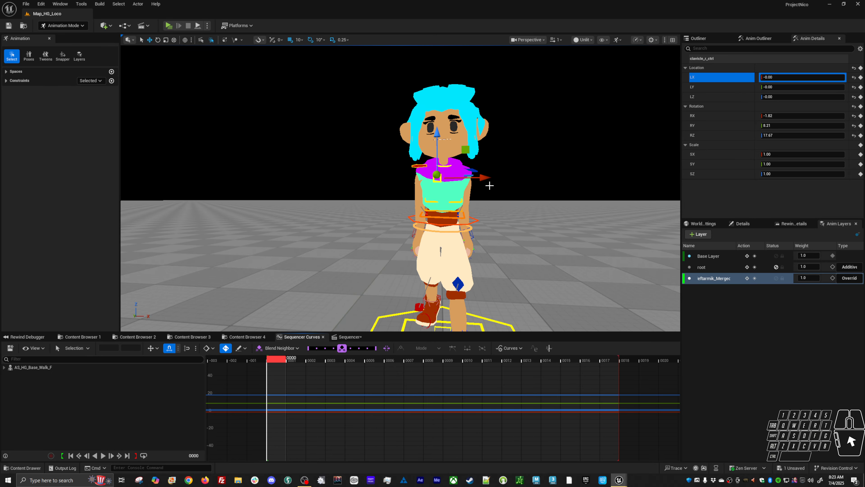
click(474, 171)
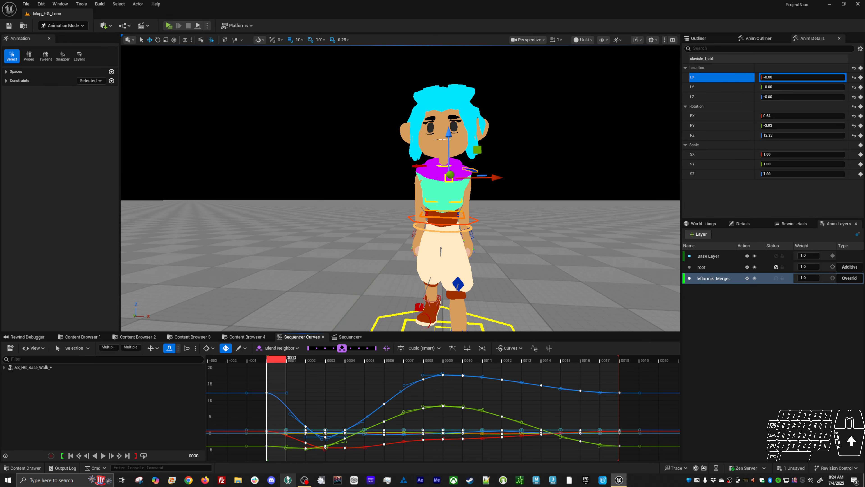
click(416, 166)
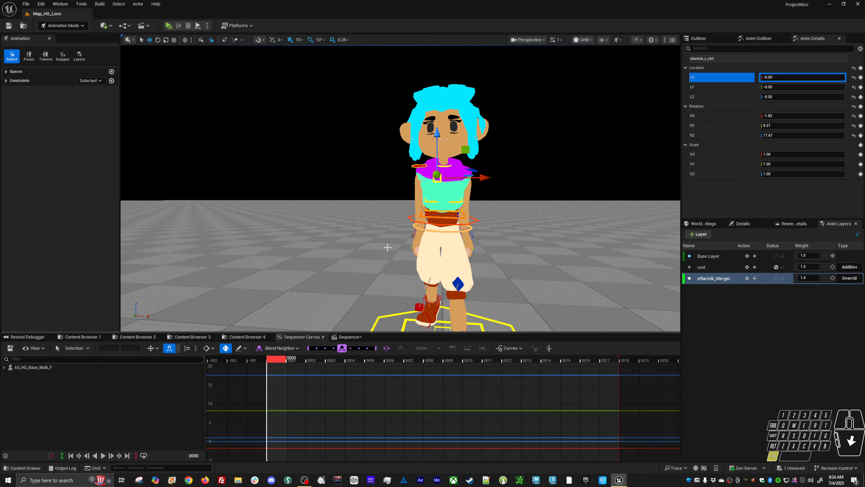
click(279, 364)
key(ctrl+z)
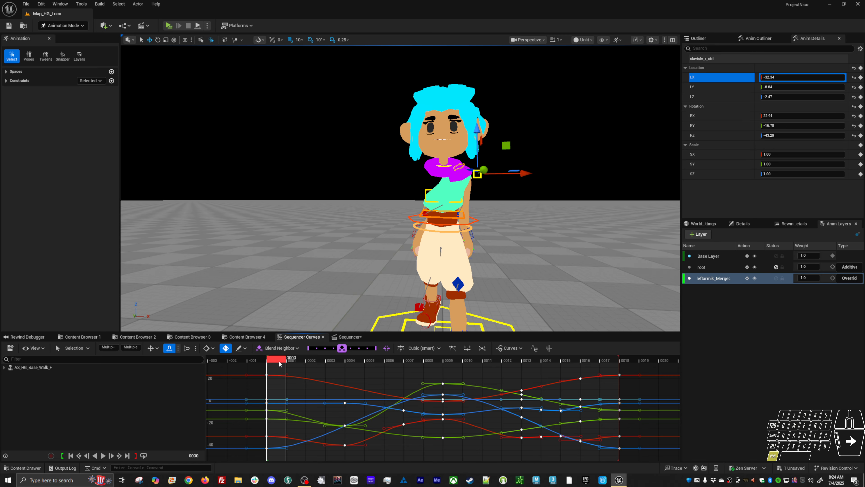
key(ctrl+z)
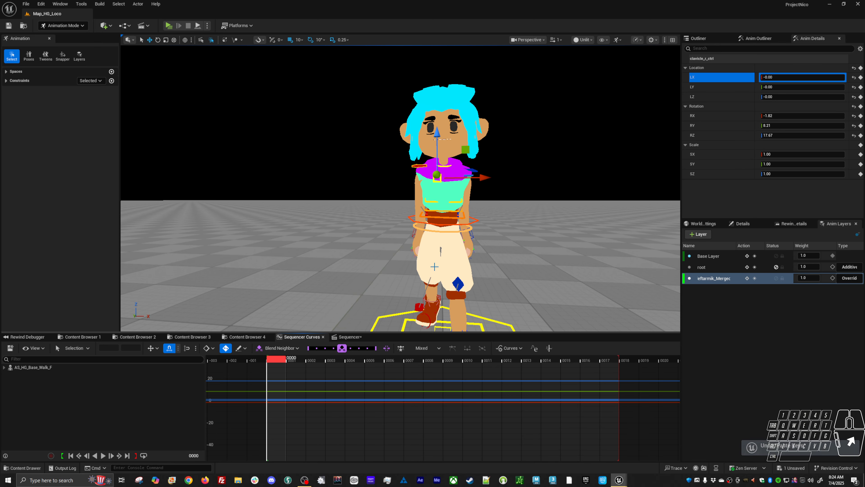
Step: Copy all of the left clavicle's keys onto the right clavicle at frame 0 and play the loop to check the shoulders
click(472, 170)
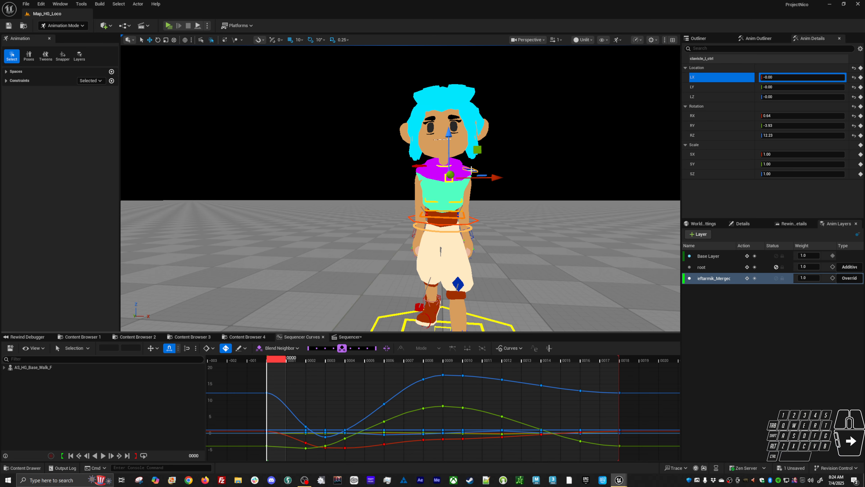
click(523, 372)
key(ctrl+a)
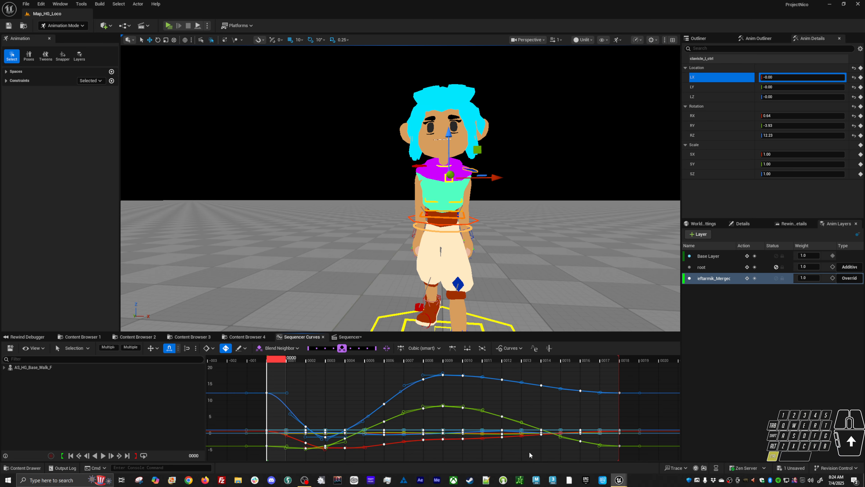
key(ctrl+c)
click(428, 168)
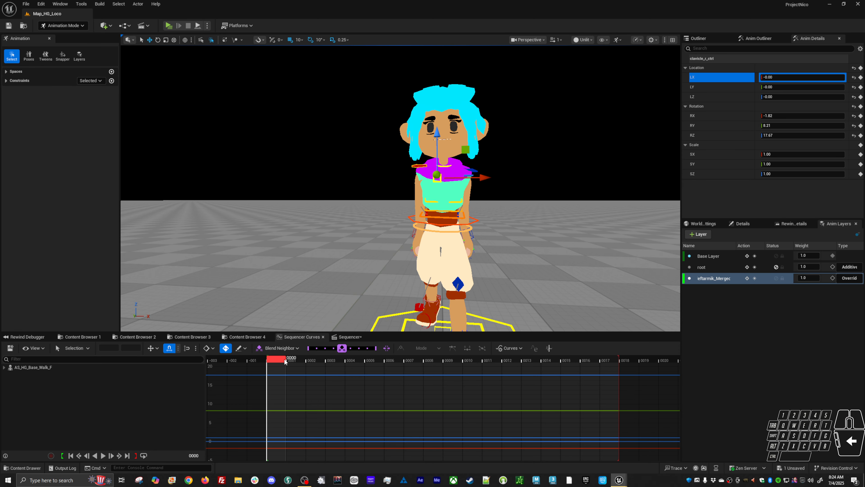
key(ctrl+v)
alt+right_drag(388, 295, 361, 290)
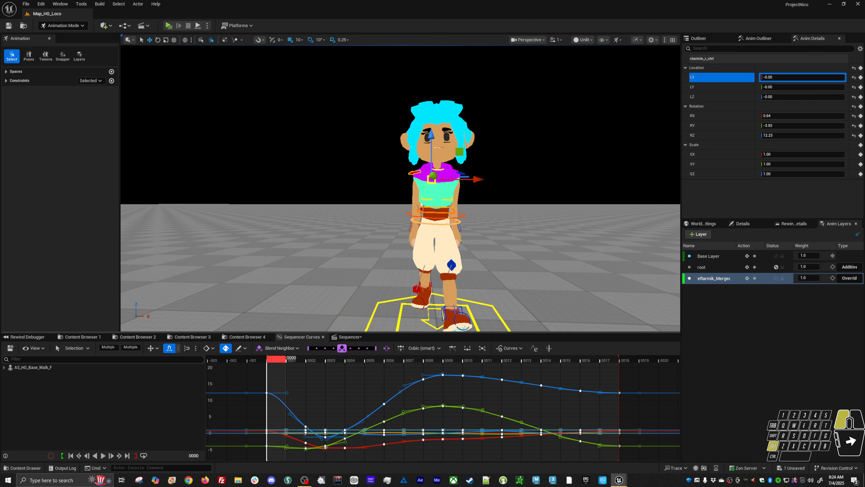
key(space)
alt+drag(388, 295, 600, 287)
key(space)
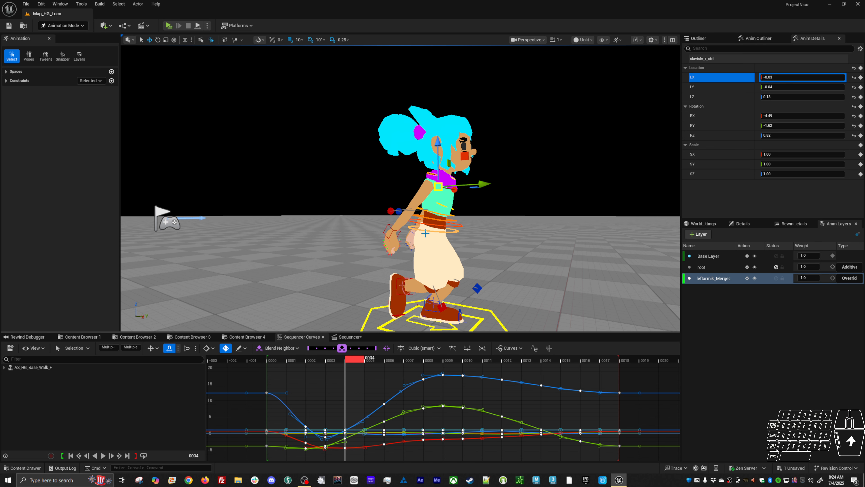
Step: Duplicate all keys of the right hand, pole vector and clavicle controls as a second cycle starting at frame 18
click(390, 227)
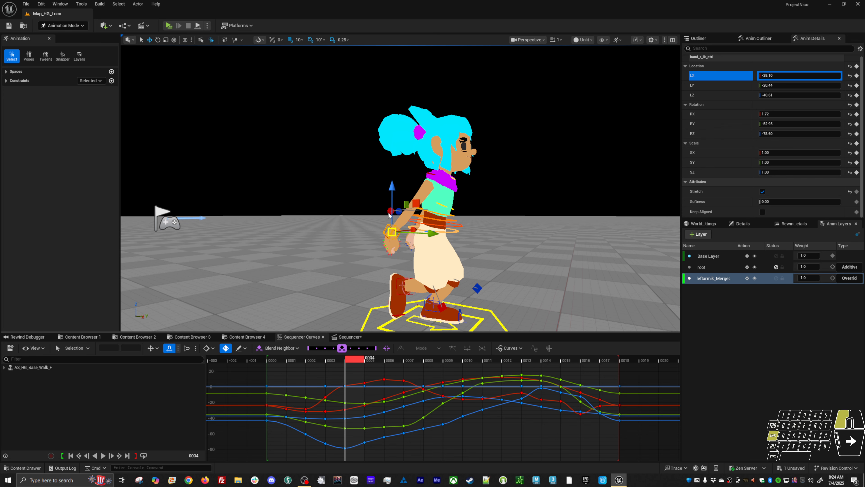
shift+click(455, 173)
shift+click(432, 174)
alt+right_drag(544, 365, 460, 384)
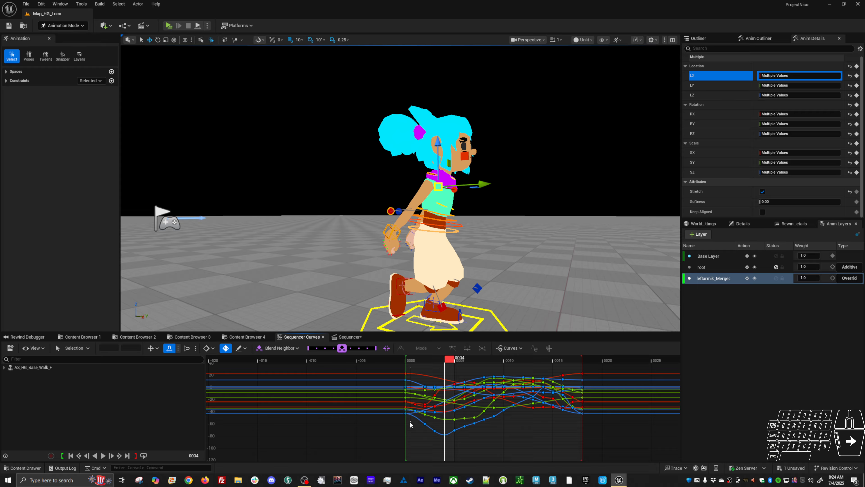
key(ctrl+a)
click(592, 360)
key(ctrl+v)
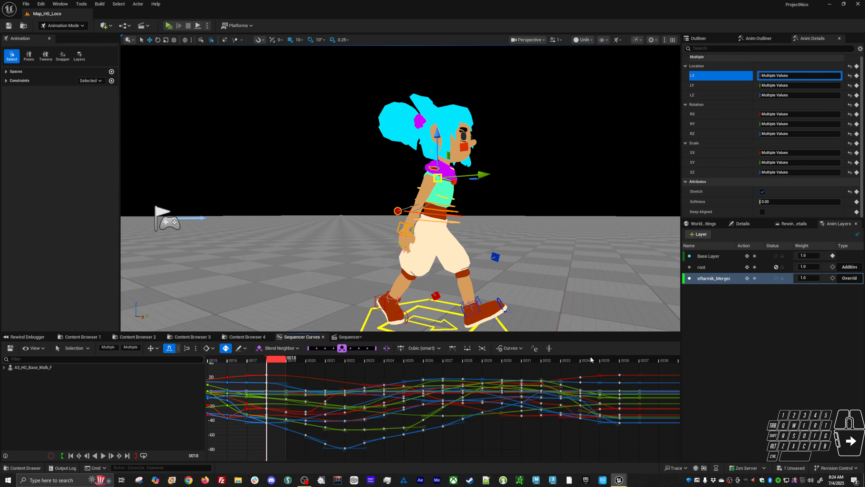
alt+shift+right_drag(535, 397, 455, 420)
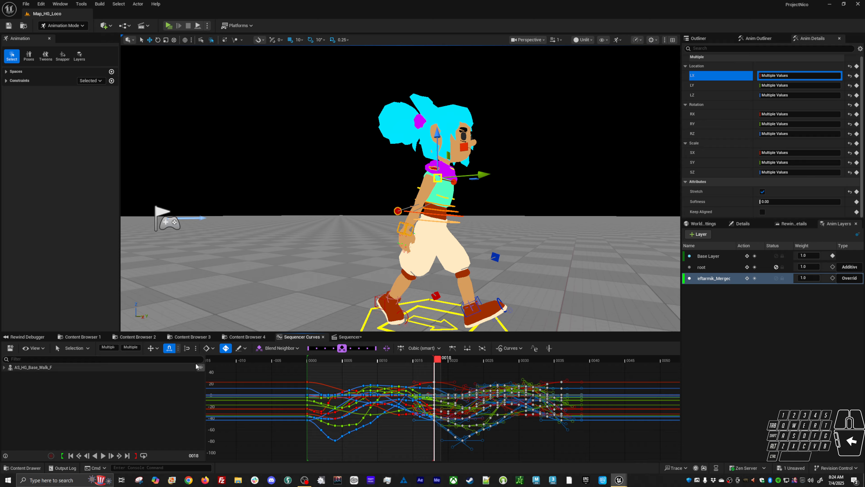
Step: Shift both cycles of right hand, pole vector and clavicle keys 9 frames earlier, and play the loop to check the arms from behind
drag(311, 379, 309, 431)
click(111, 347)
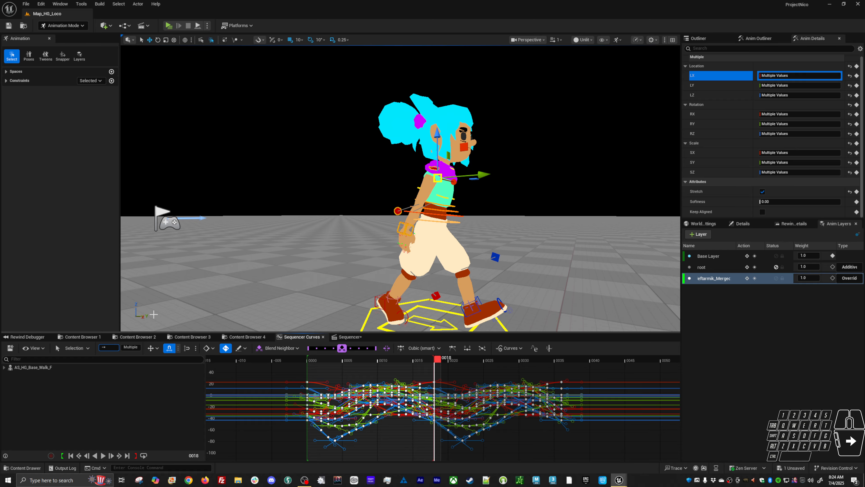
key(Return)
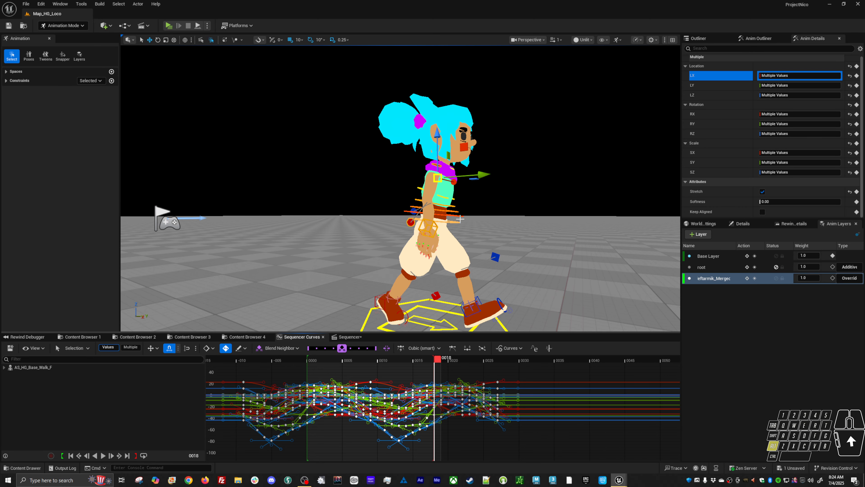
key(space)
alt+drag(502, 246, 389, 241)
key(space)
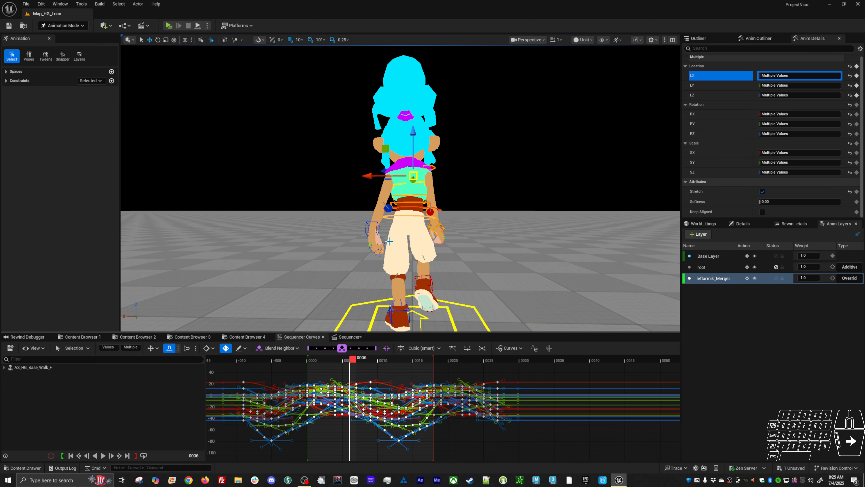
Step: Try lowering the left hand's rotation X curve and its location X curve, undoing each shift
click(375, 235)
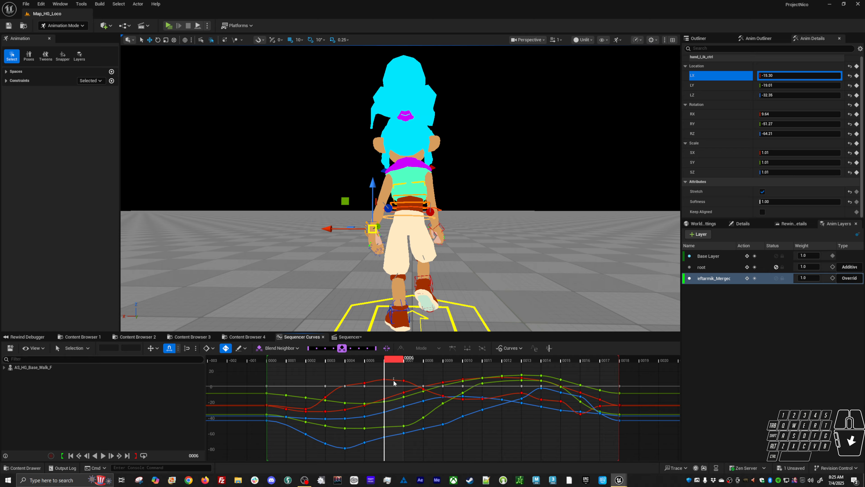
shift+middle_drag(413, 370, 422, 388)
key(ctrl+z)
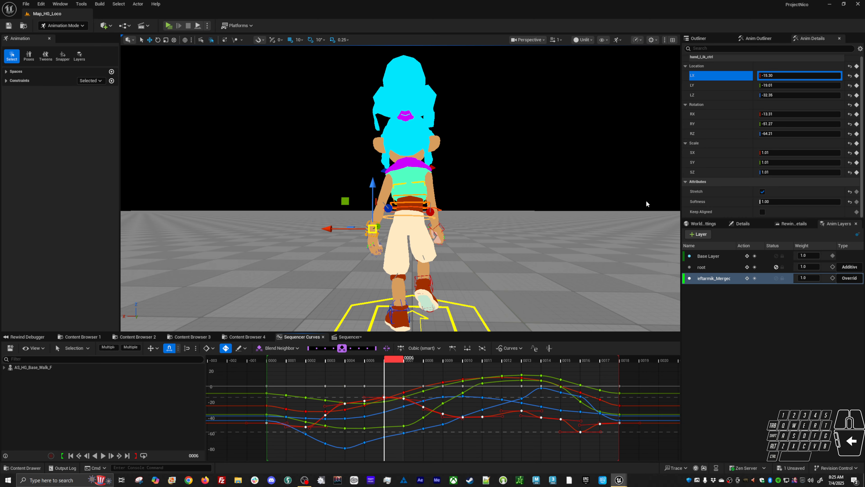
click(710, 77)
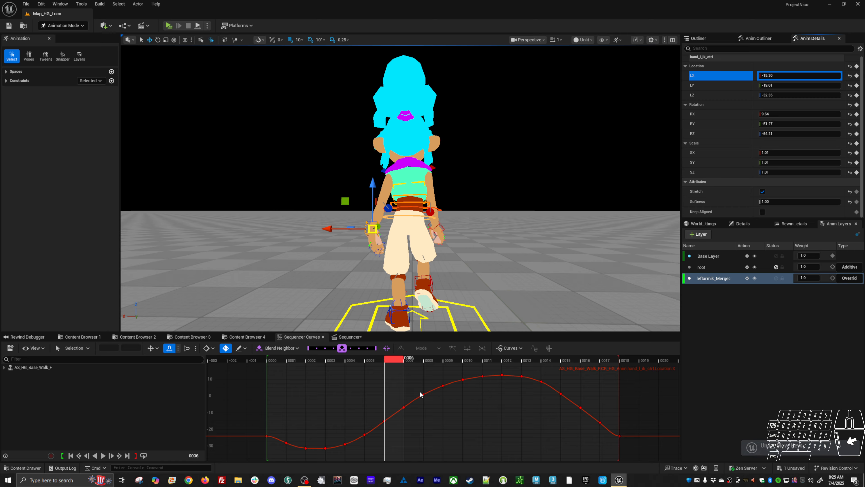
shift+middle_drag(409, 408, 412, 418)
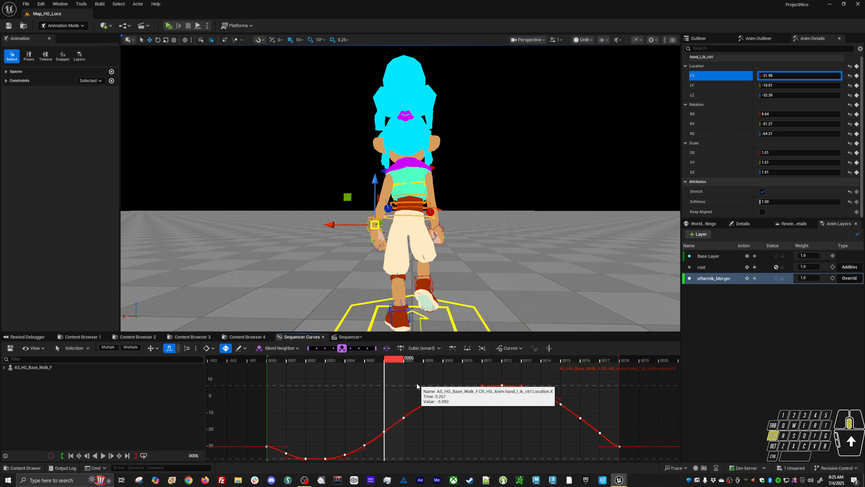
key(ctrl+z)
Step: Try lowering the left hand's whole location Y curve to about -24.23 at frame 6, and undo the shift
click(695, 85)
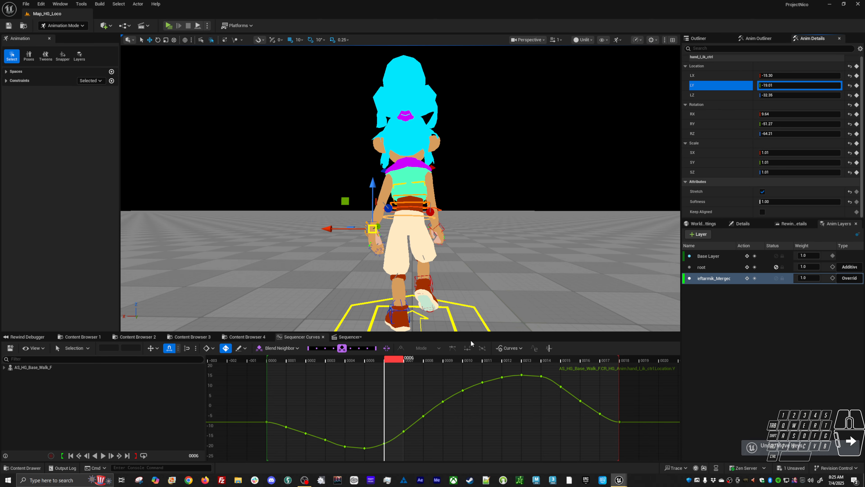
key(ctrl+a)
shift+middle_drag(422, 369, 445, 379)
key(ctrl+z)
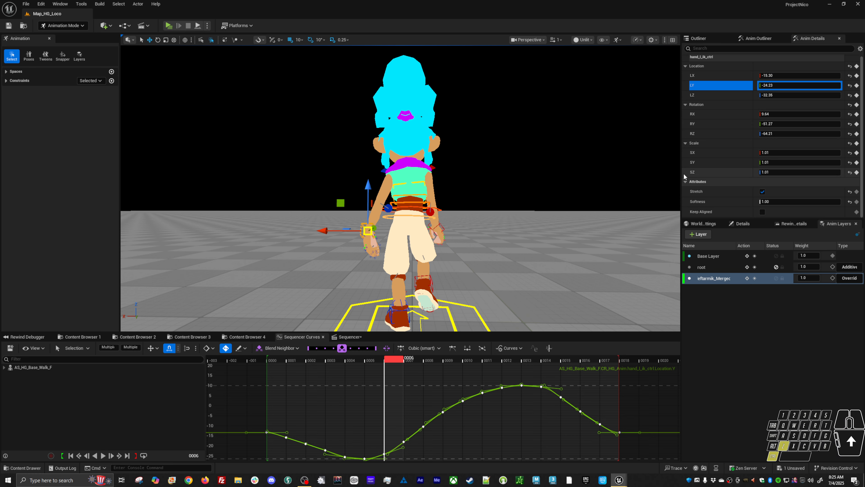
Step: Try lowering the left hand's whole location Z curve to about -40.53 at frame 6, and undo the shift
click(708, 98)
key(ctrl+z)
click(392, 414)
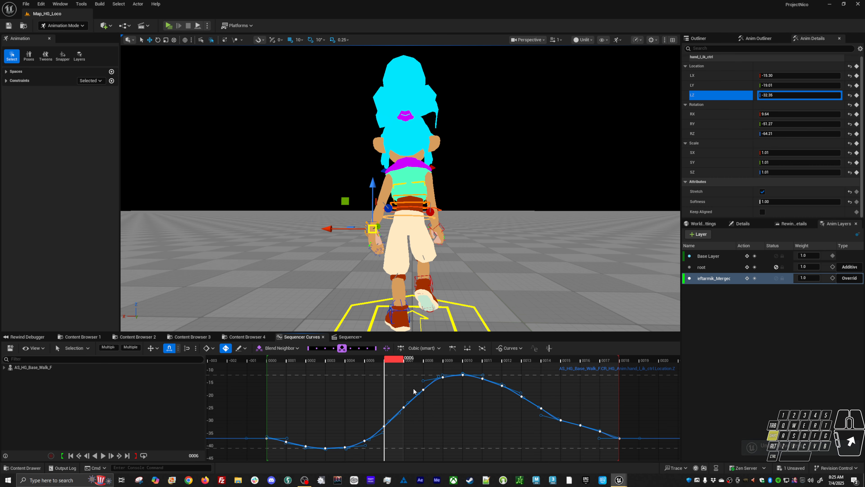
shift+middle_drag(415, 391, 434, 409)
key(ctrl+z)
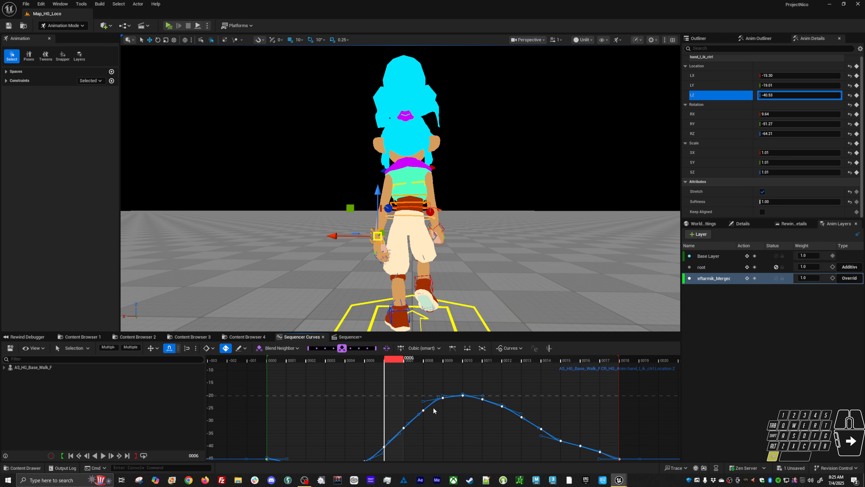
key(ctrl+z)
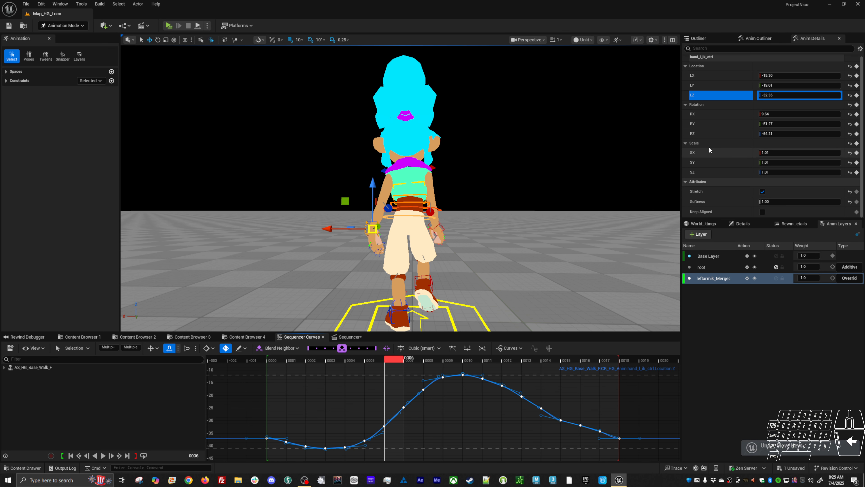
Step: Scale both hands' location Y keys with the Transform tool to bounds of about 11.99 and -18.11 around -3.04, and play the loop
click(708, 85)
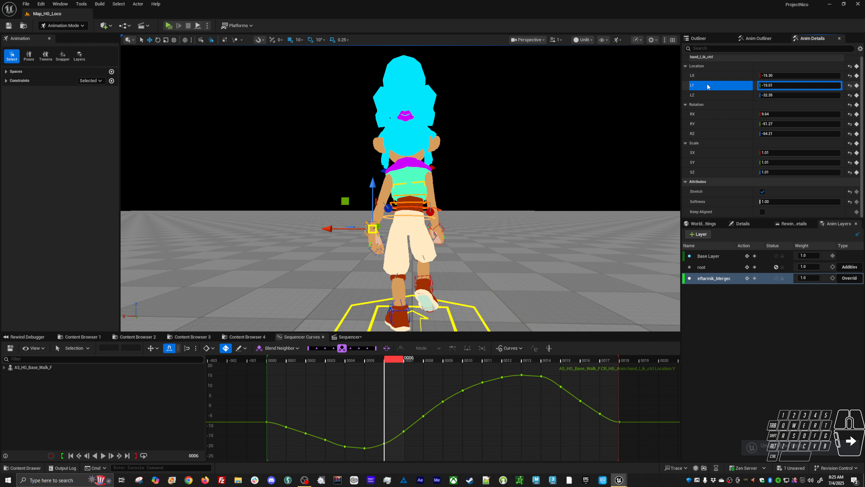
shift+click(440, 225)
click(705, 57)
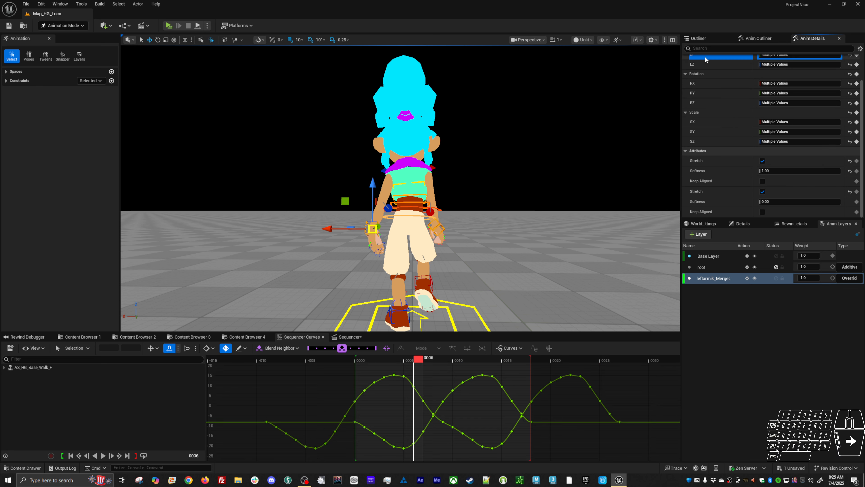
scroll(450, 418, up, 5)
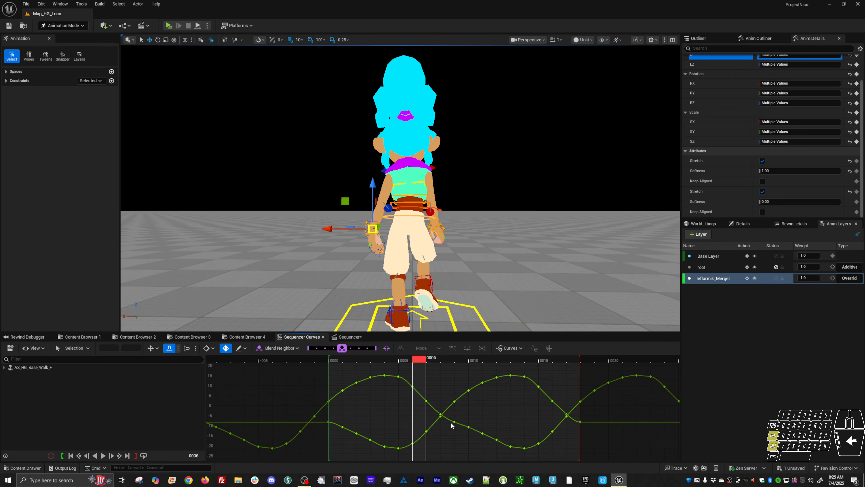
drag(424, 389, 424, 453)
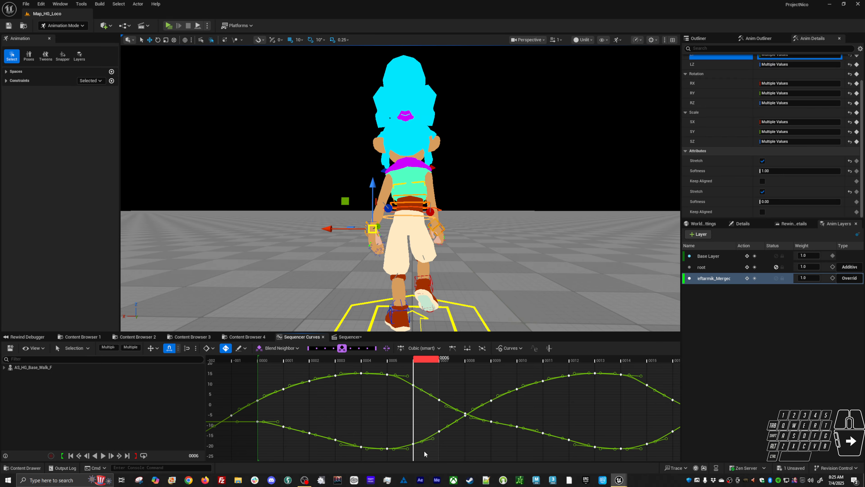
key(ctrl+t)
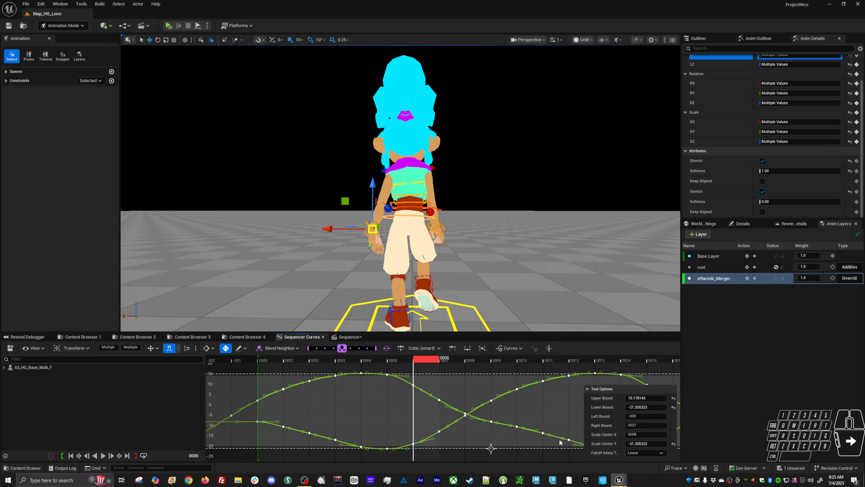
click(662, 453)
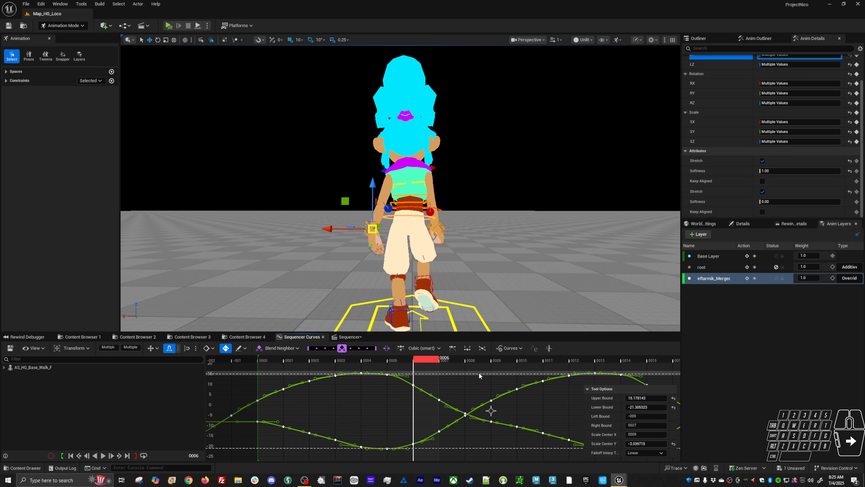
drag(479, 373, 477, 388)
key(space)
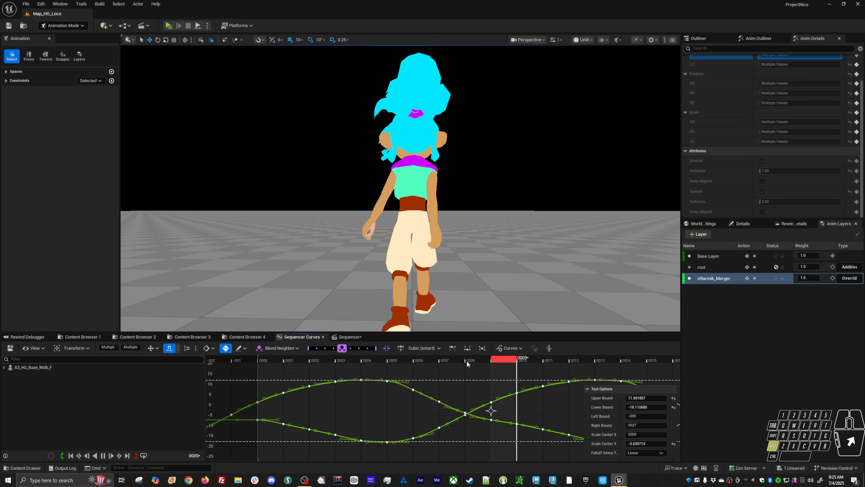
mouse_move(477, 266)
alt+mouse_down()
mouse_move(559, 266)
mouse_move(574, 252)
mouse_move(562, 254)
mouse_move(606, 261)
mouse_move(471, 261)
alt+mouse_up()
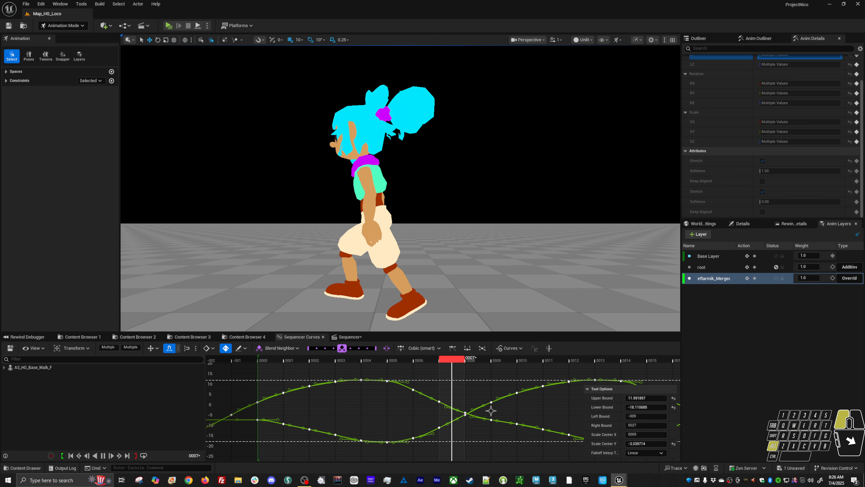
Step: Stop the loop and undo the last Transform scaling of both hands' location Y keys
alt+drag(375, 263, 511, 264)
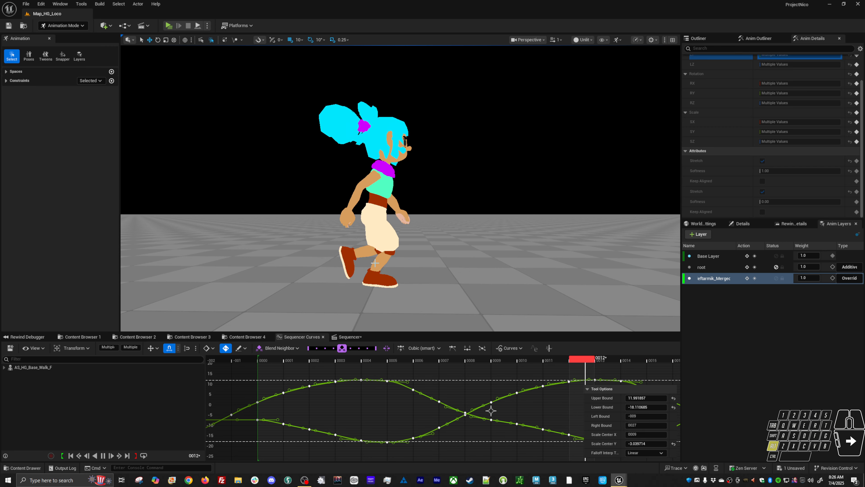
key(space)
key(ctrl+z)
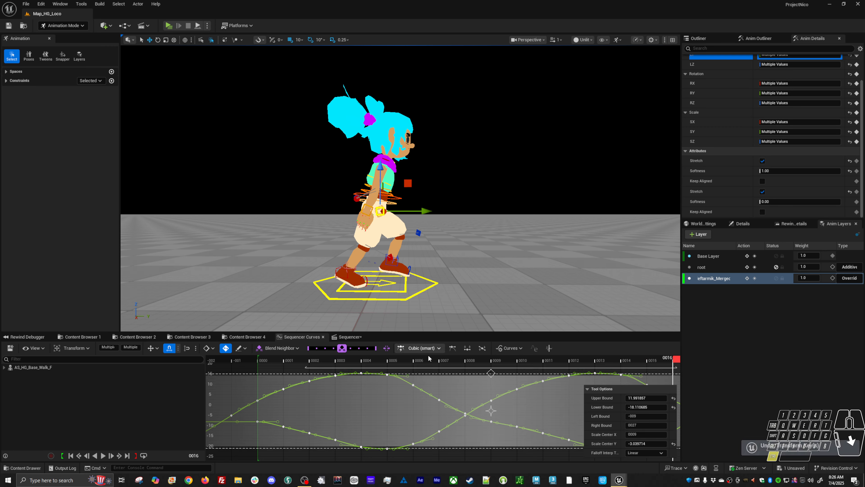
Step: Play the walk loop and examine the arm swing from the front and from the side
scroll(438, 260, up, 3)
alt+drag(438, 261, 441, 258)
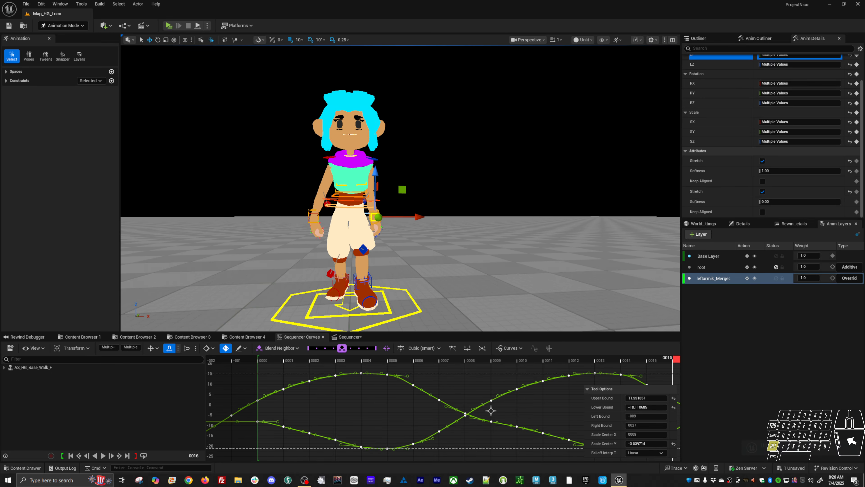
key(space)
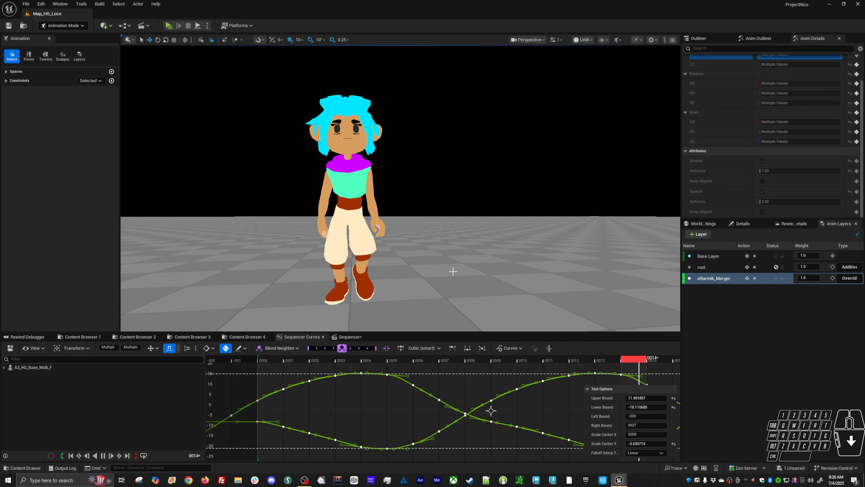
alt+drag(453, 271, 556, 282)
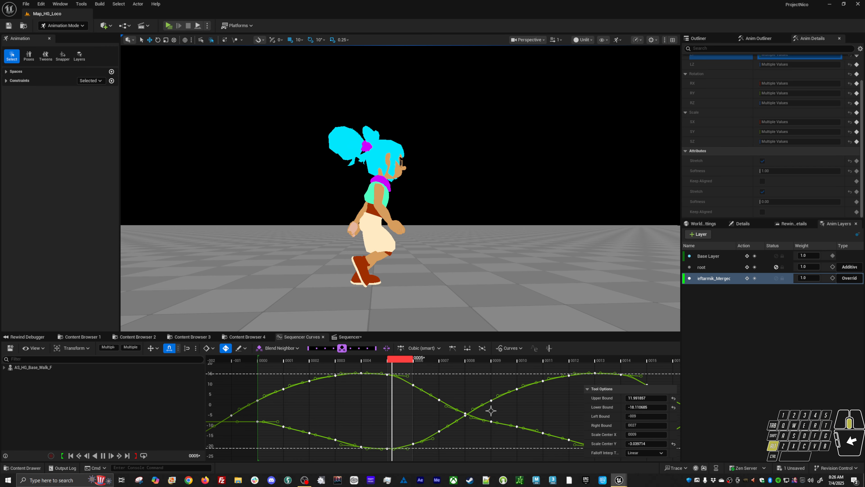
alt+middle_drag(443, 300, 429, 300)
alt+right_drag(429, 299, 456, 313)
alt+middle_drag(434, 320, 441, 300)
key(space)
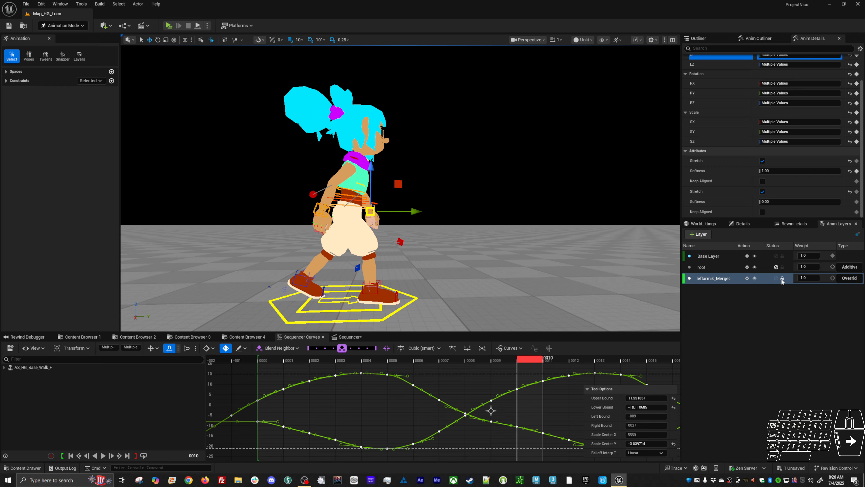
Step: Select the control under the character's feet and review the looping walk from a three-quarter front view
click(415, 288)
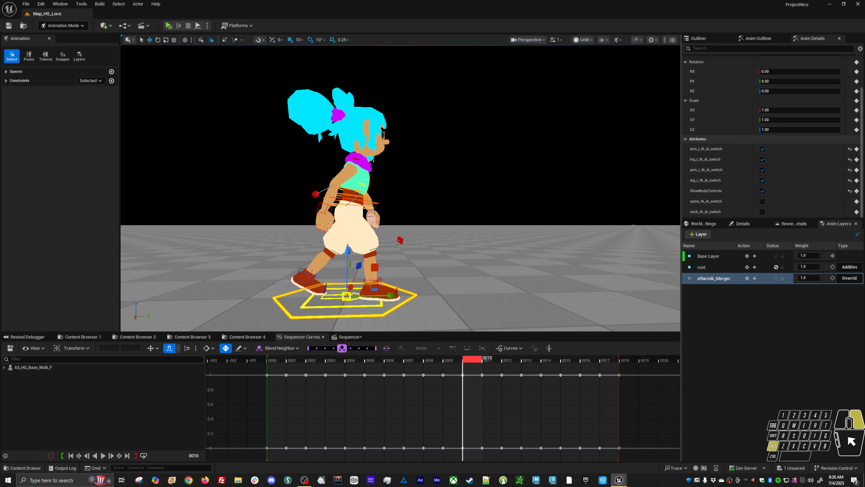
scroll(511, 230, down, 3)
key(space)
alt+drag(450, 233, 395, 271)
key(space)
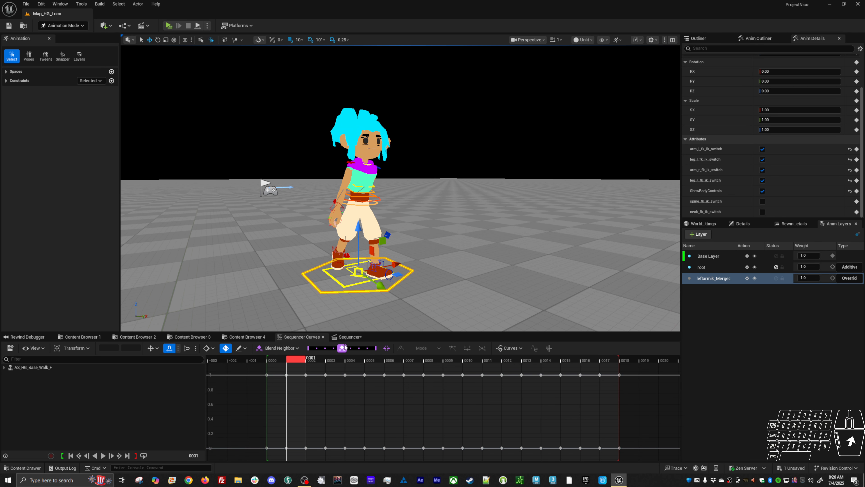
Step: Bake the AS_HG_Base_Walk_F binding to an animation sequence named AS_HG_Base_Walk_F in Locomotion/Unarmed, replacing the existing asset
click(348, 336)
double_click(87, 367)
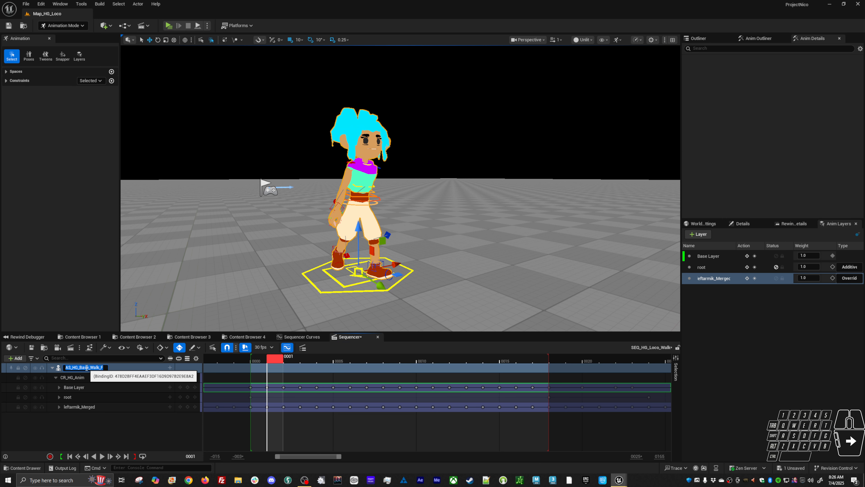
right_click(82, 367)
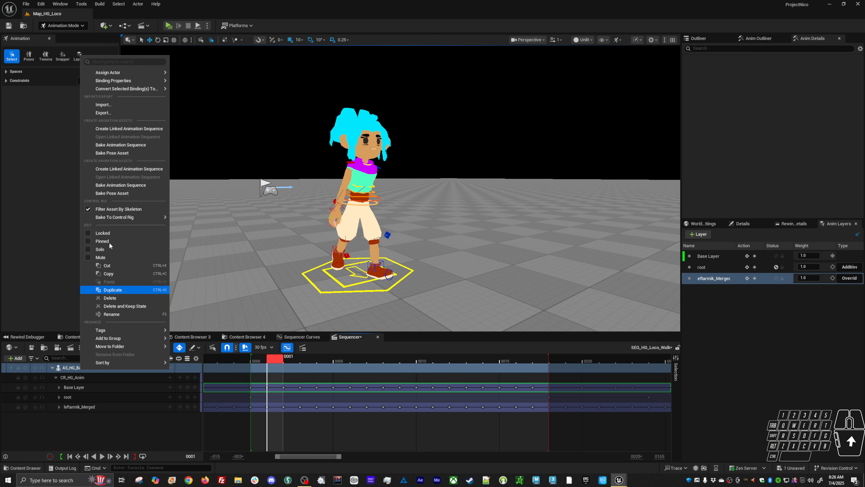
click(118, 185)
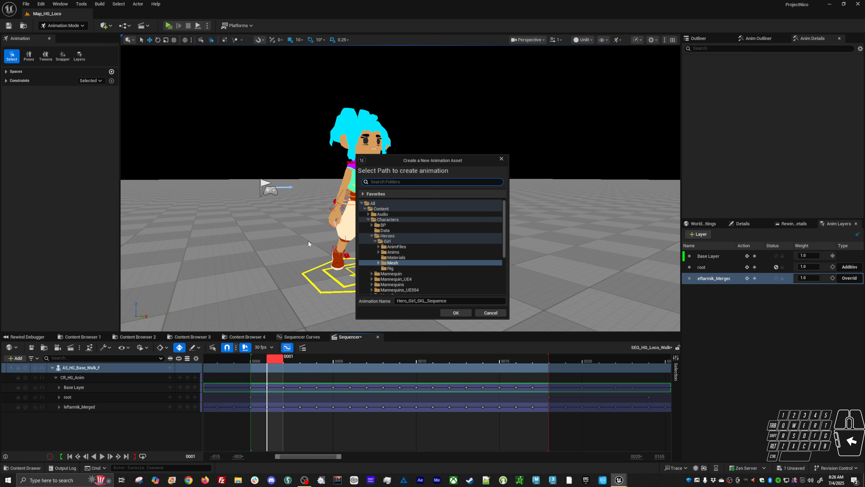
click(379, 252)
scroll(377, 260, down, 5)
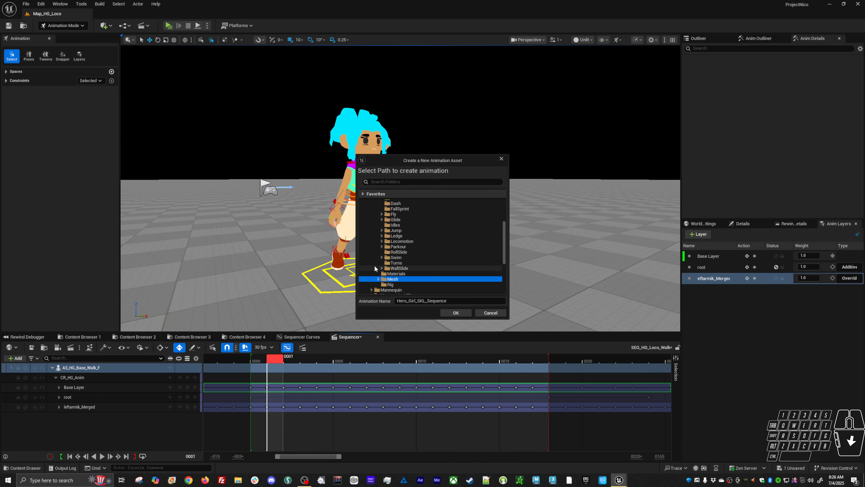
click(382, 241)
click(402, 252)
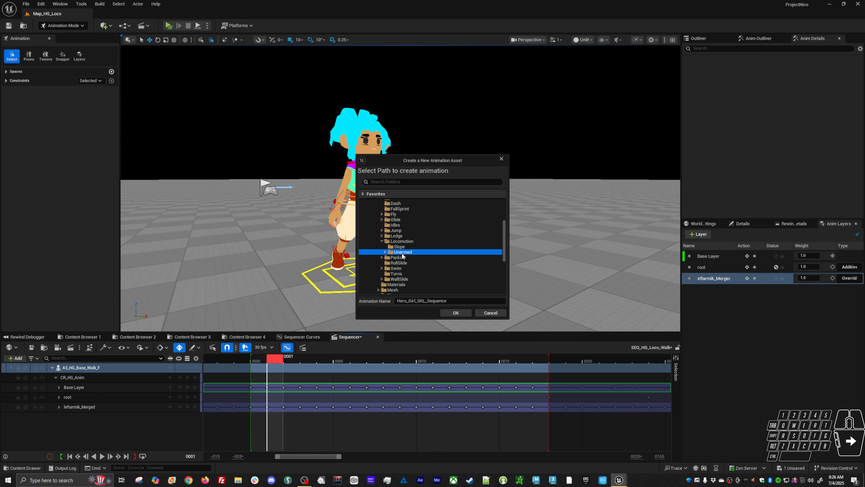
click(456, 312)
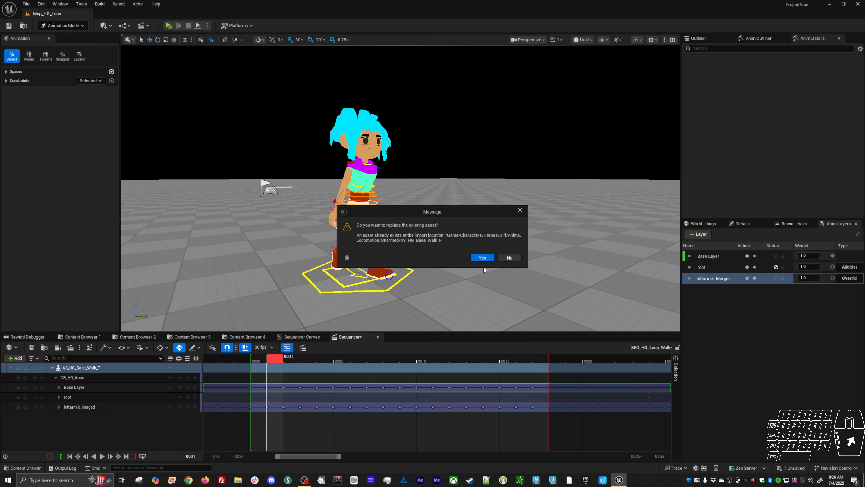
click(483, 260)
click(432, 312)
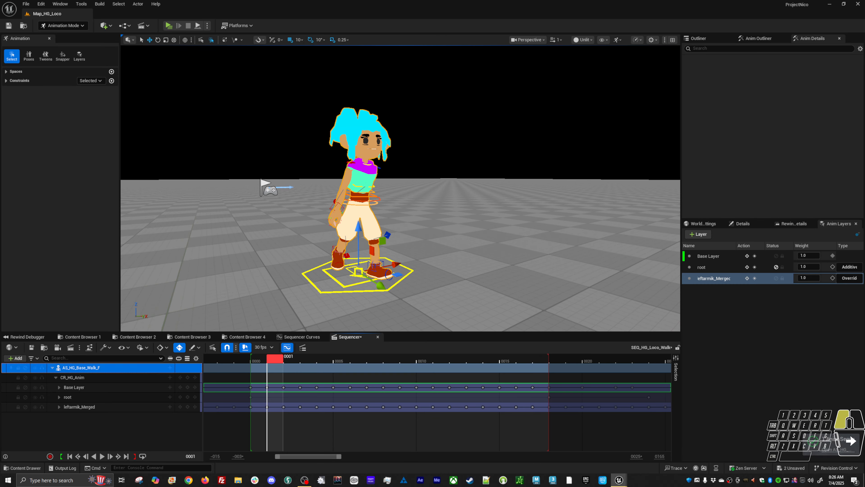
Step: Play the sequence, launch the game preview and walk the character in all directions beside the animated one to examine the baked walk
key(space)
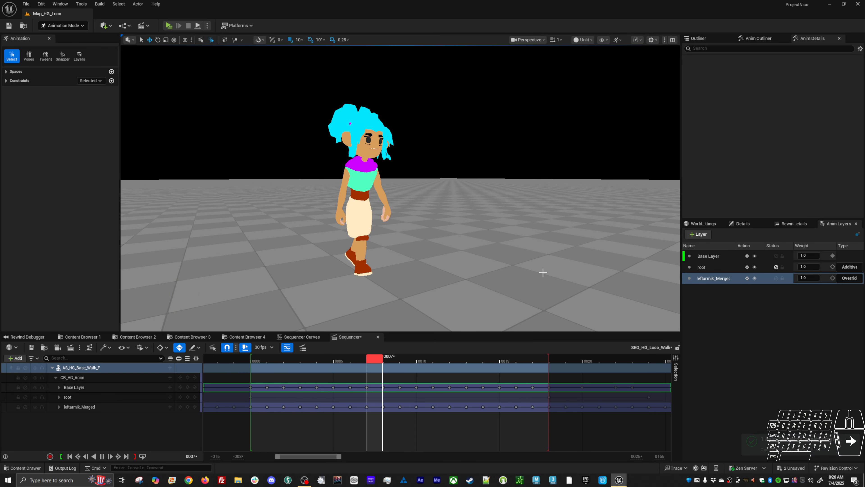
key(alt+p)
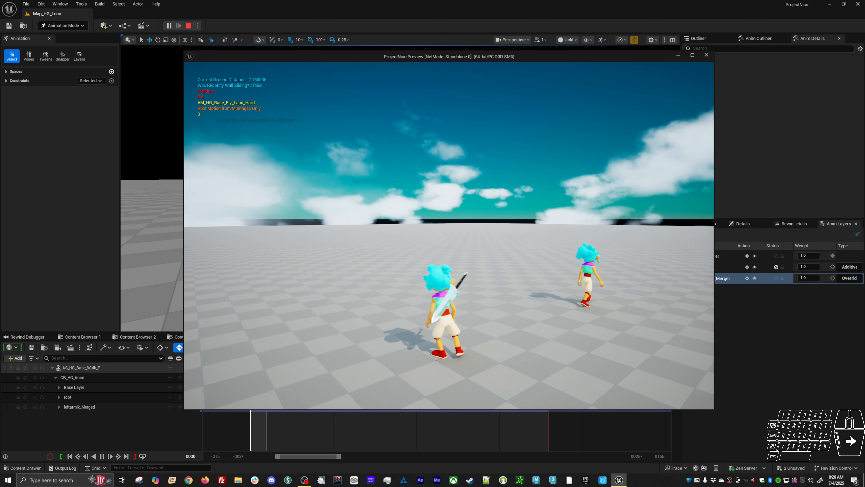
key(w)
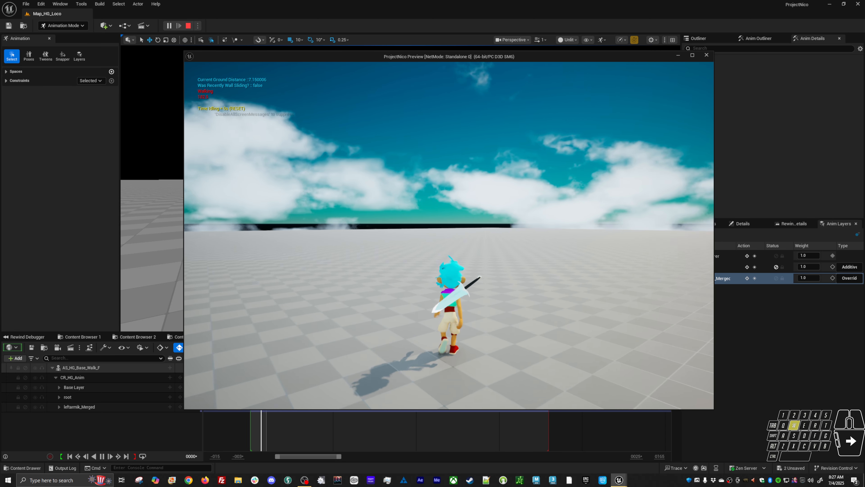
key(a)
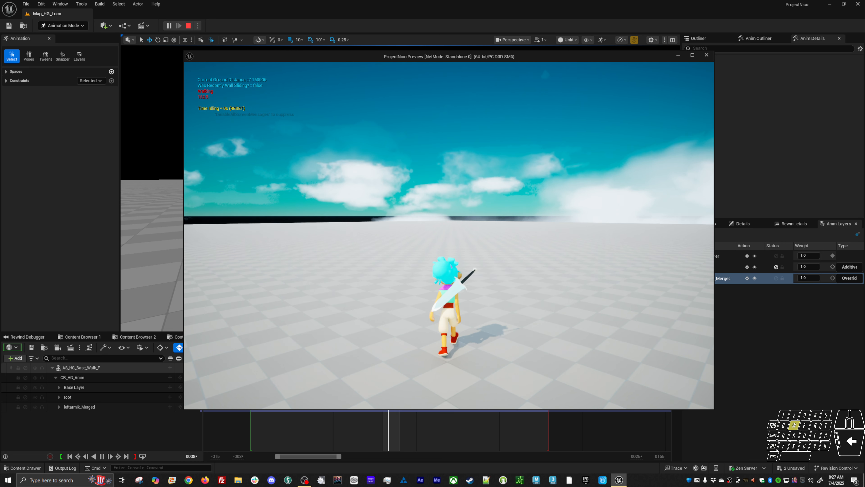
key(a)
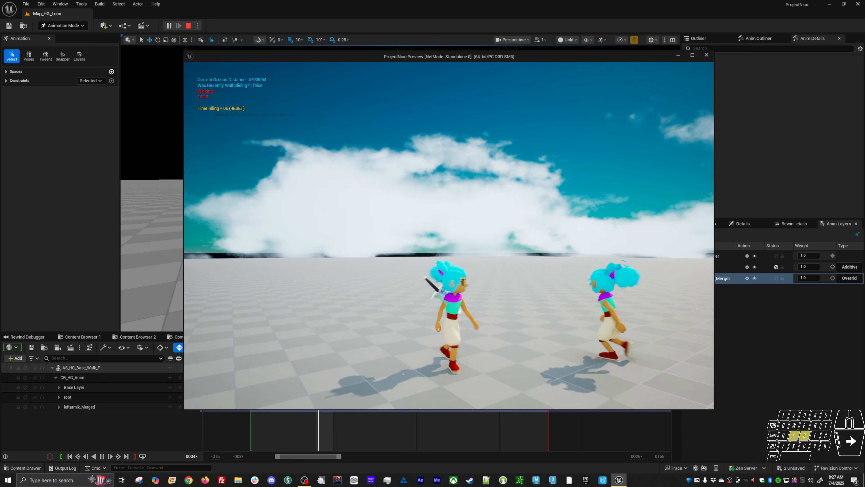
key(a)
key(w)
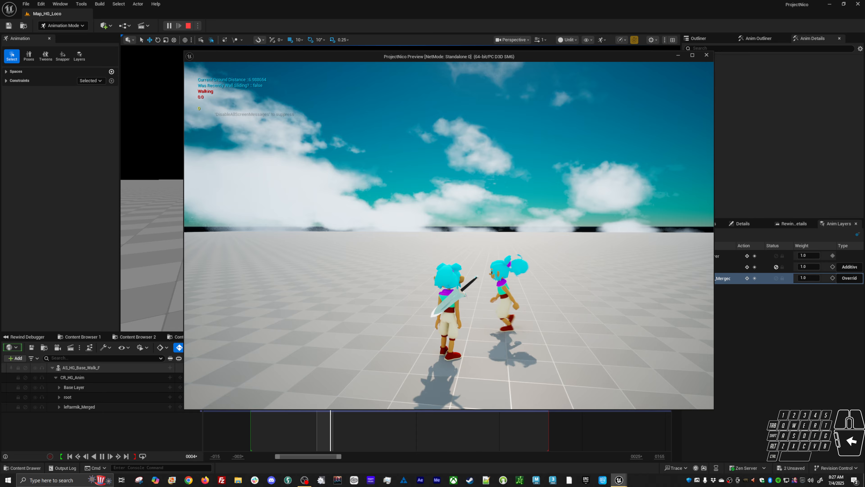
key(w)
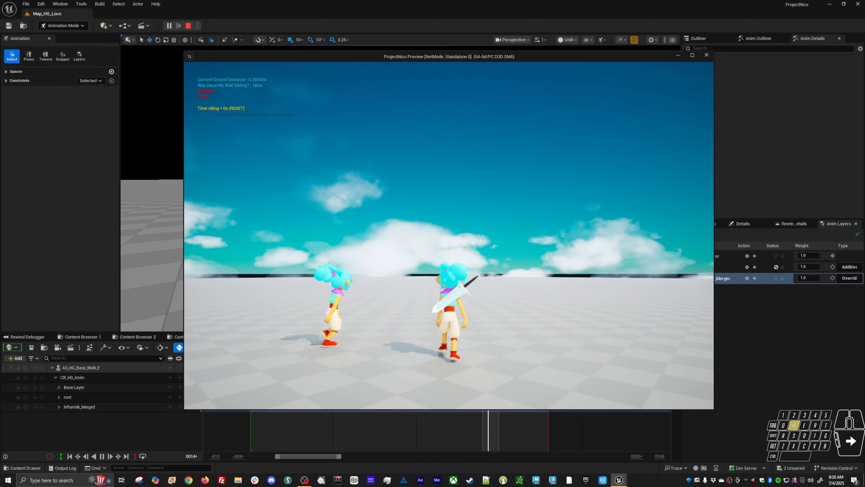
key(a)
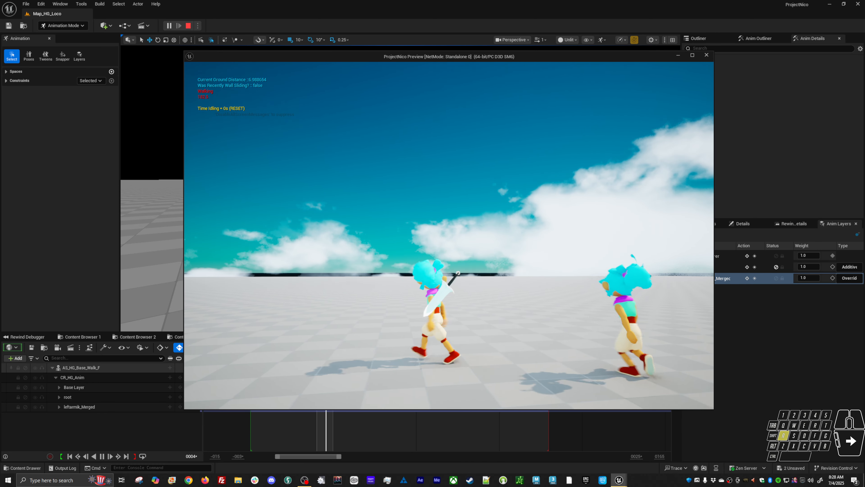
key(d)
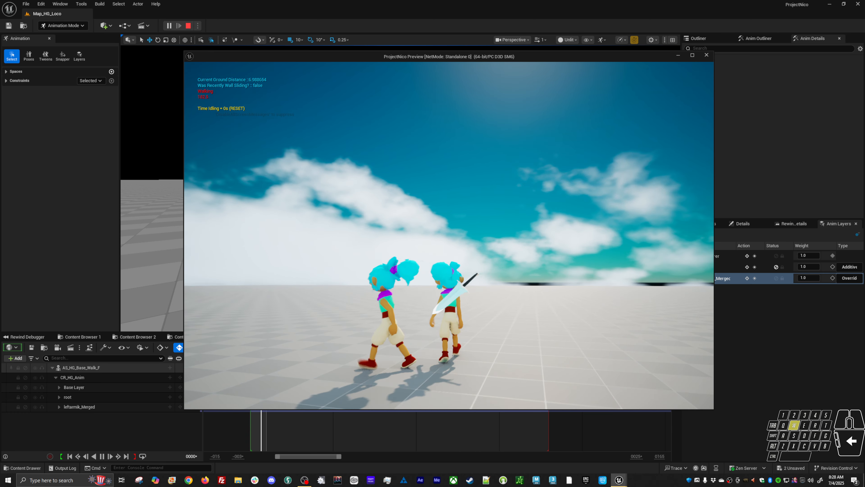
key(d)
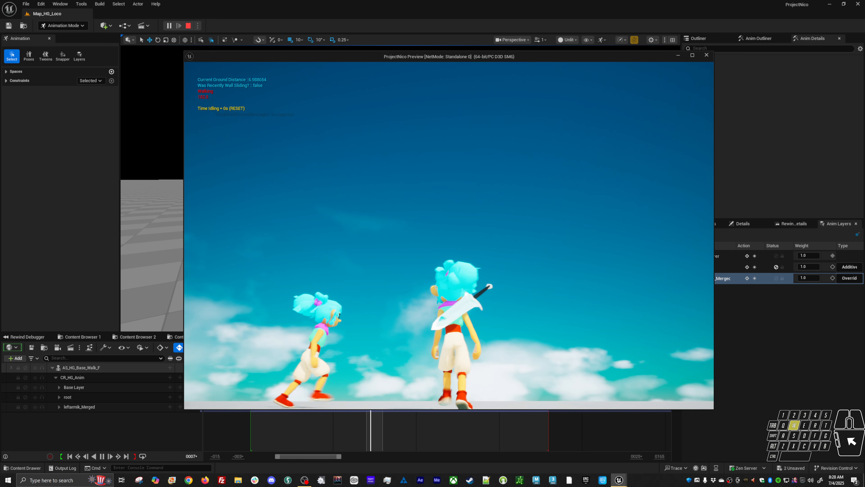
key(d)
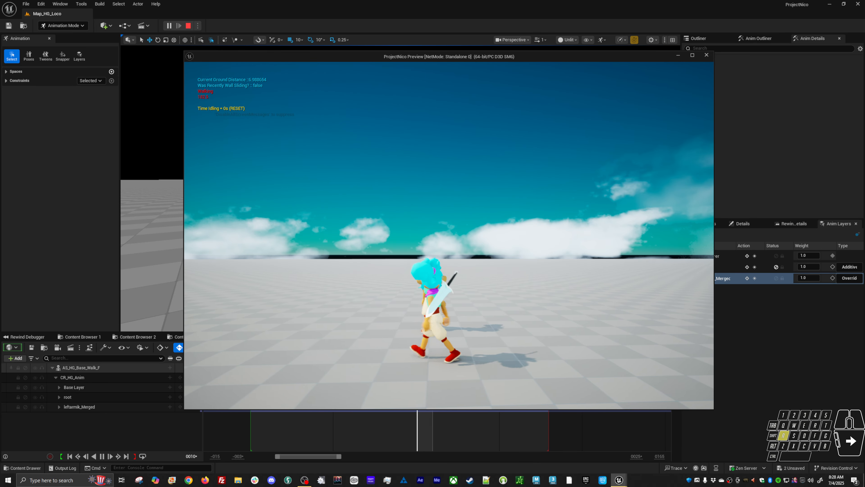
key(s)
key(d)
key(w)
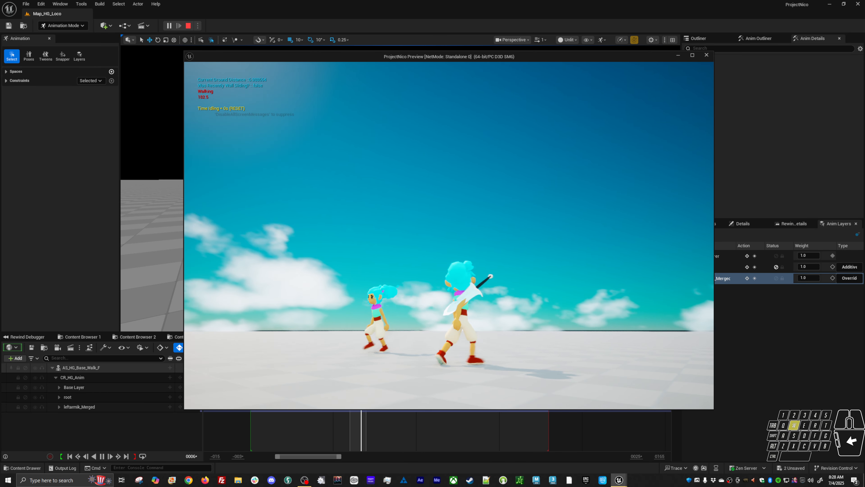
key(a)
key(s)
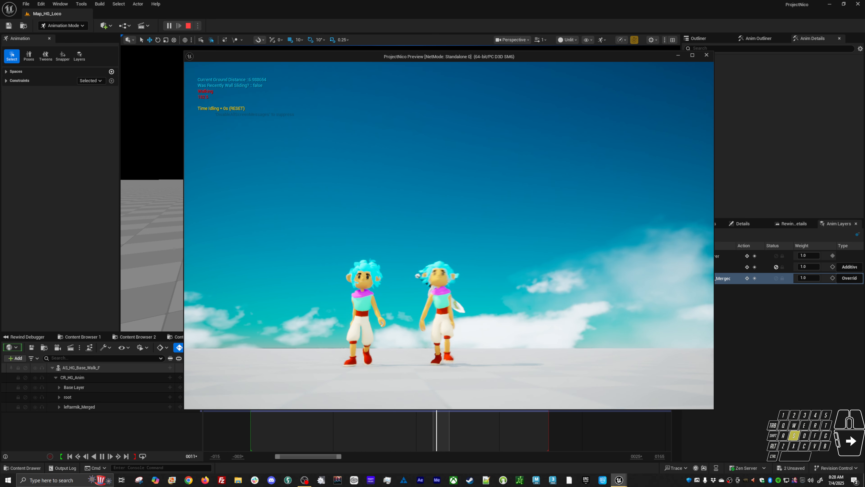